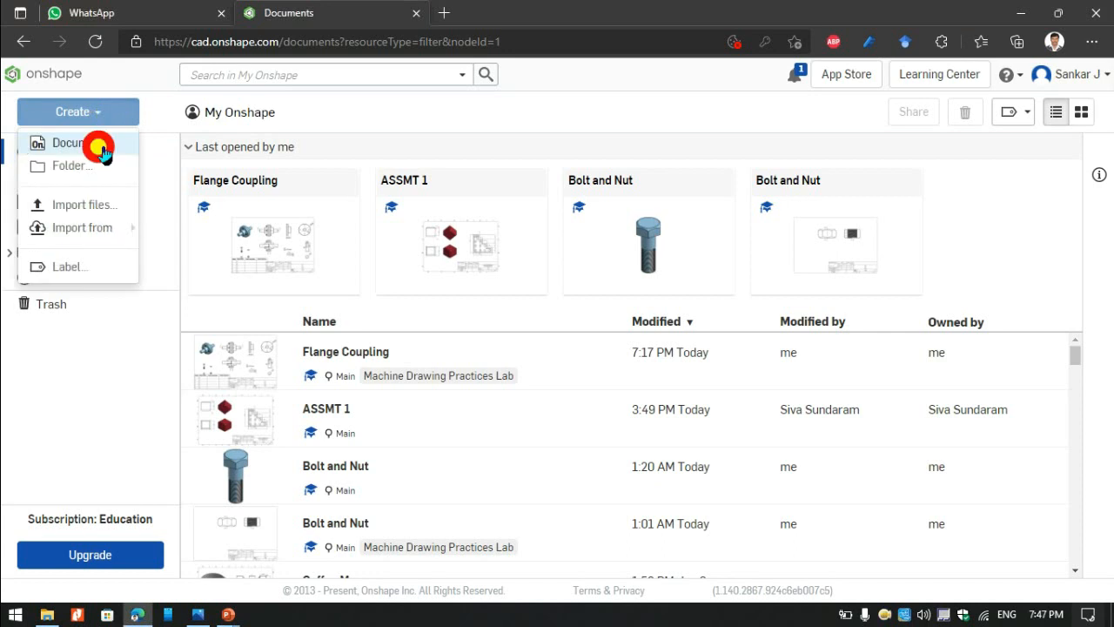
Create a new document named "Flange Coupling".
{"action": "left_click", "coordinate": [113, 150]}
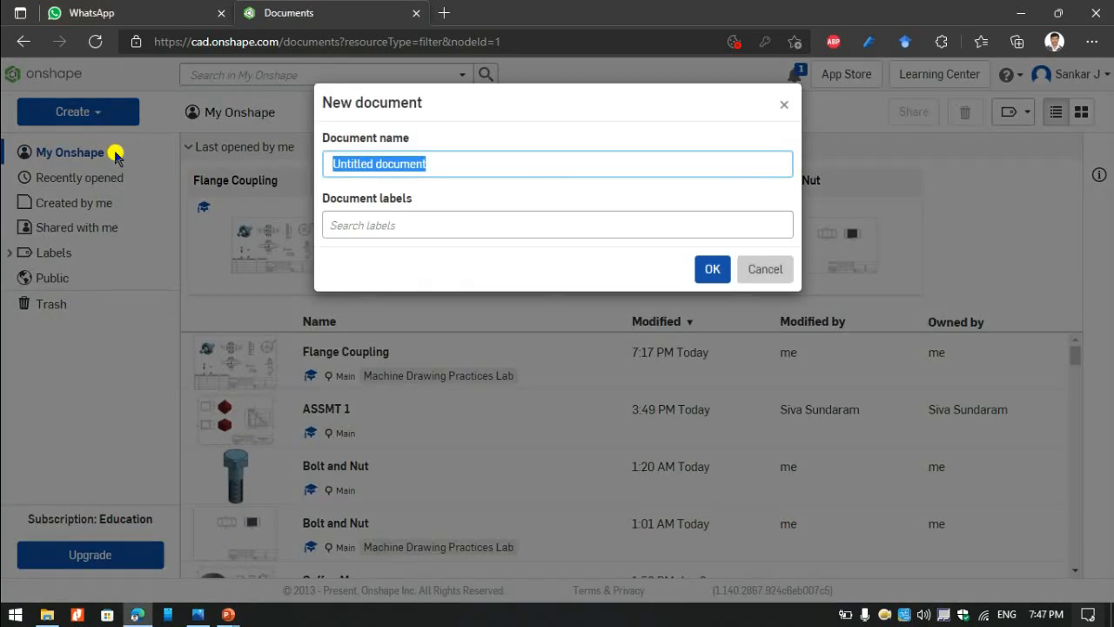
{"action": "type", "text": "Flange Coupling"}
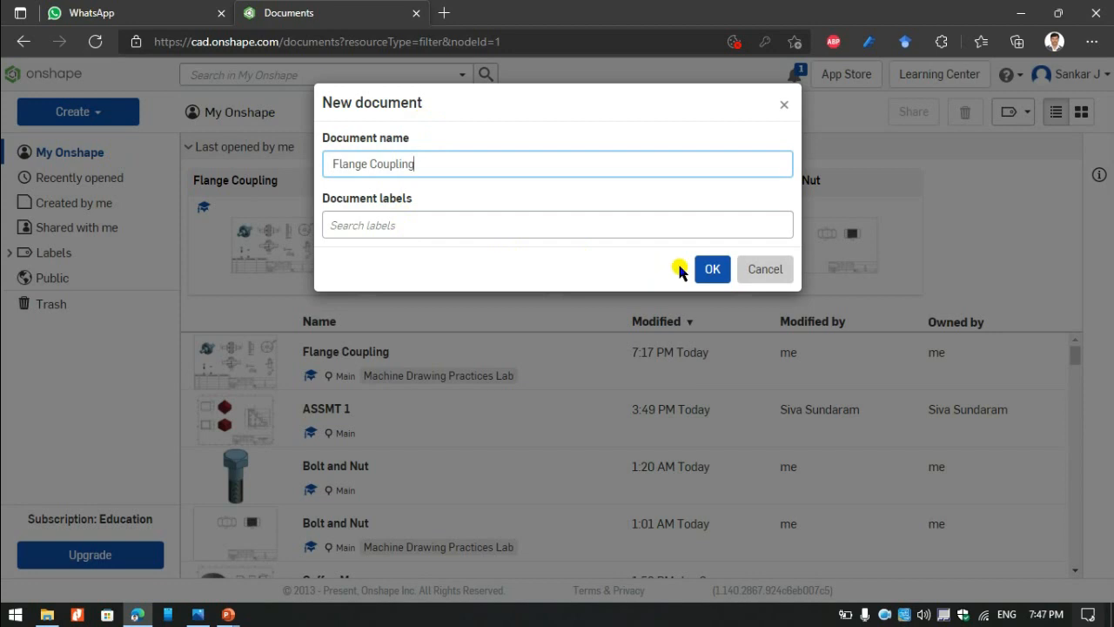
{"action": "left_click", "coordinate": [706, 268]}
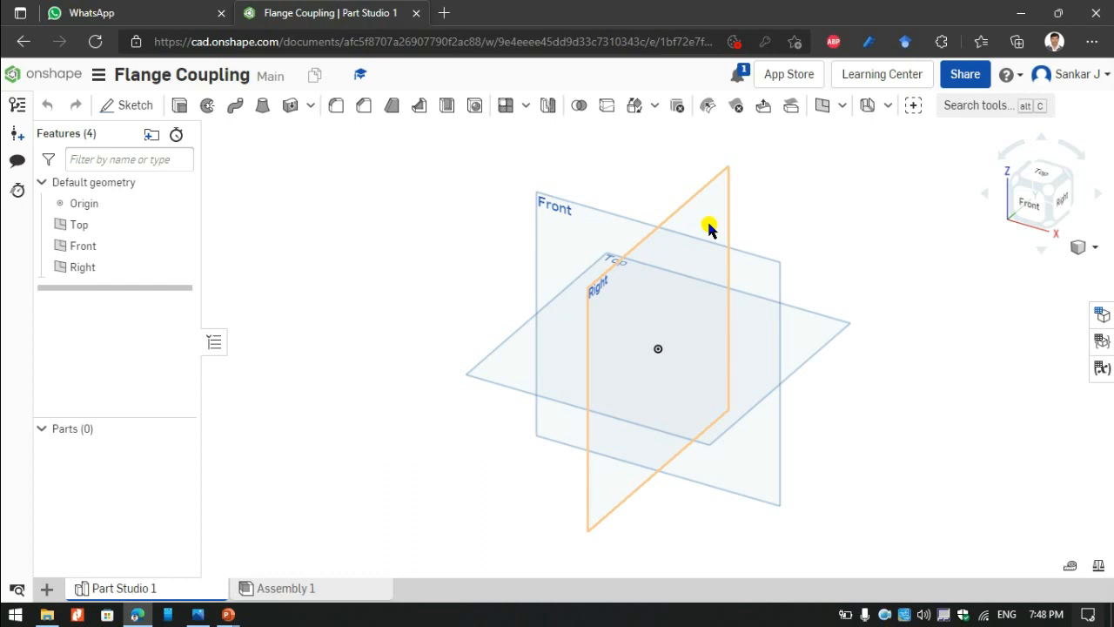
Switch to the Photos app and study the proportions in the flanged coupling reference drawing, then put it away.
{"action": "left_click", "coordinate": [203, 614]}
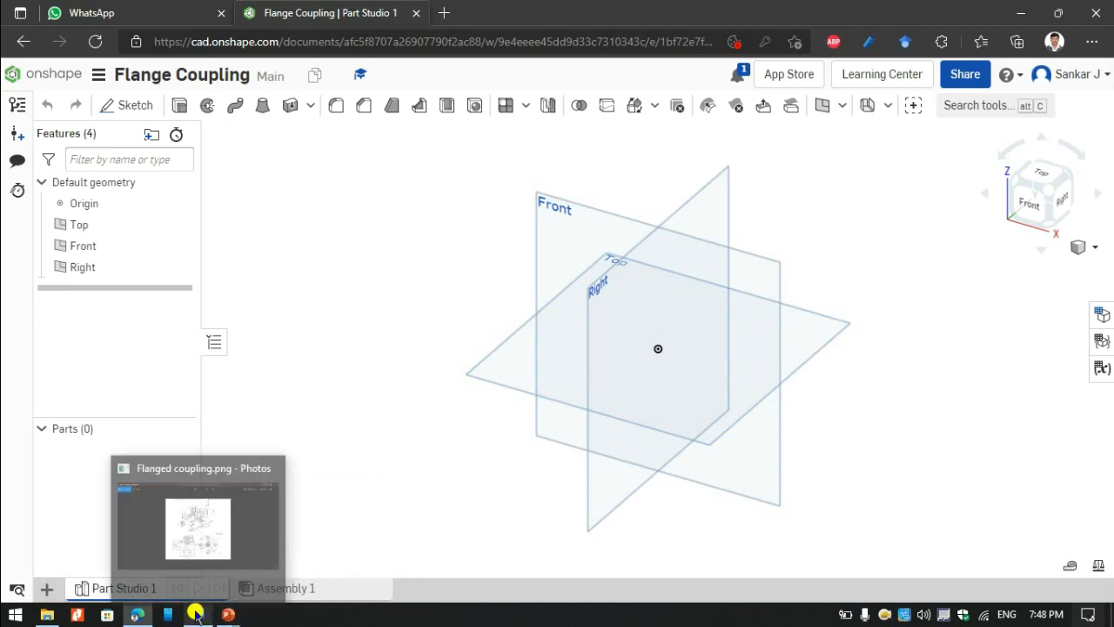
{"action": "scroll", "coordinate": [510, 275], "scroll_direction": "up", "scroll_amount": 2}
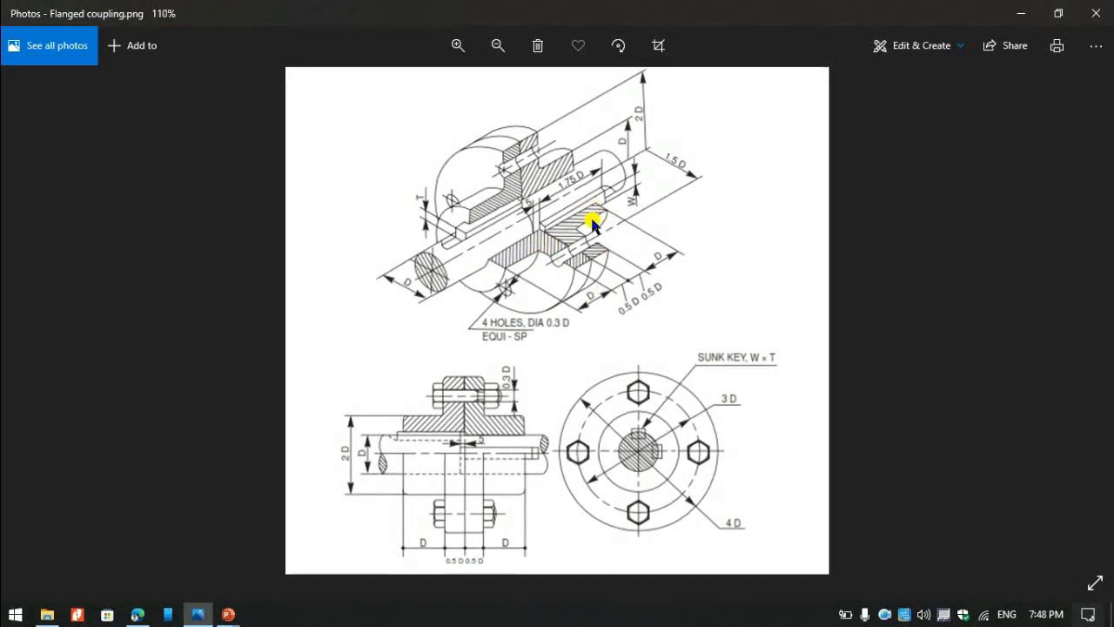
{"action": "scroll", "coordinate": [592, 223], "scroll_direction": "down", "scroll_amount": 1}
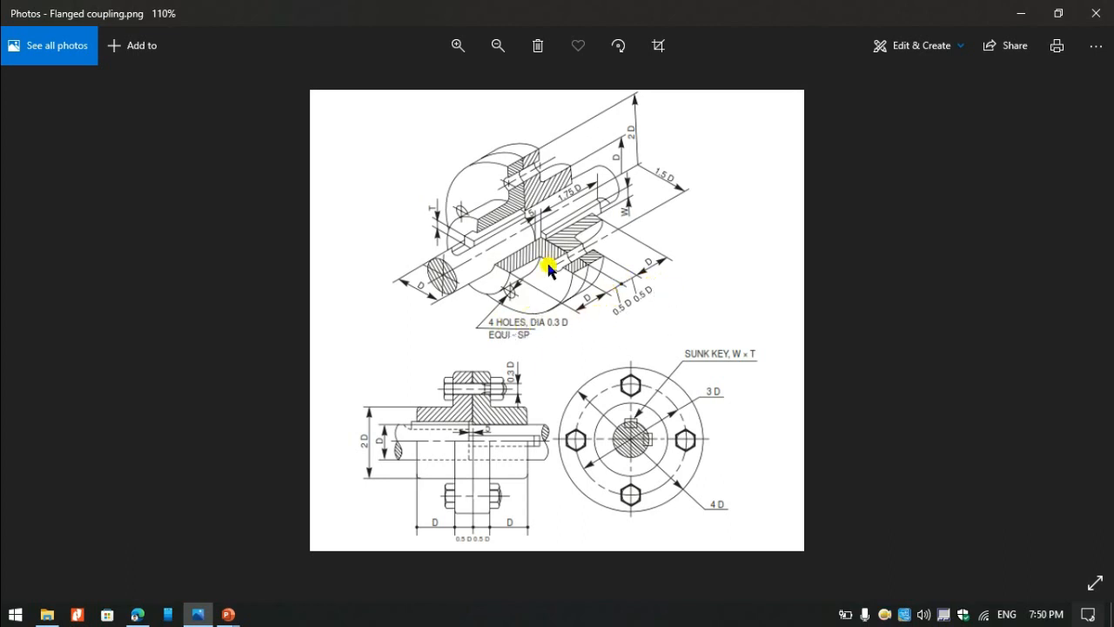
{"action": "left_click", "coordinate": [1016, 13]}
Rename the Part Studio 1 tab as "Flange".
{"action": "right_click", "coordinate": [129, 589]}
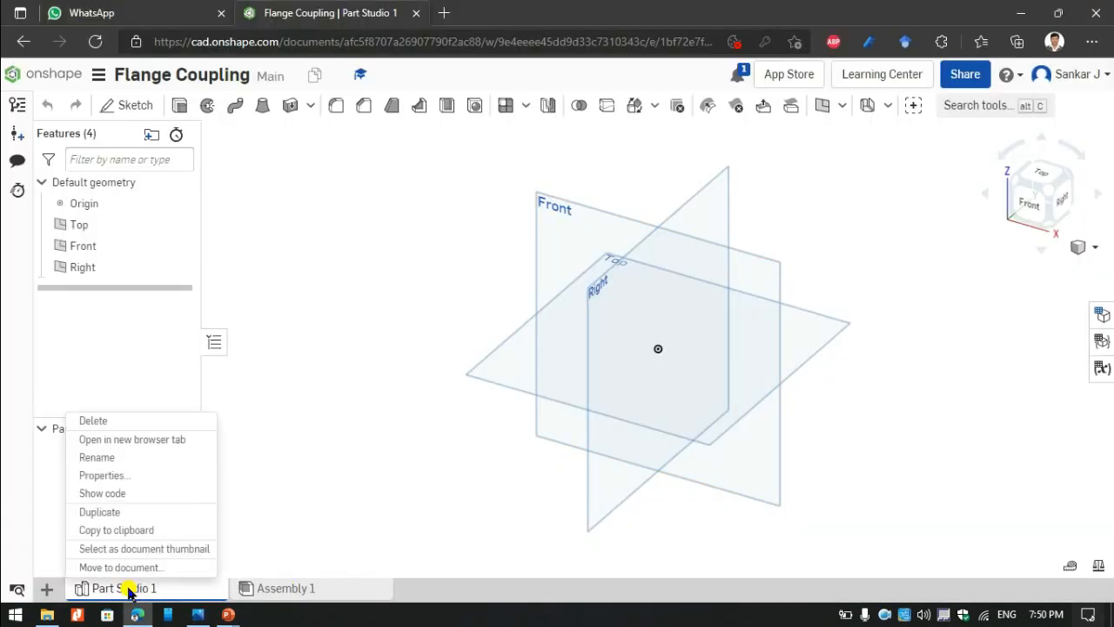
{"action": "left_click", "coordinate": [135, 457]}
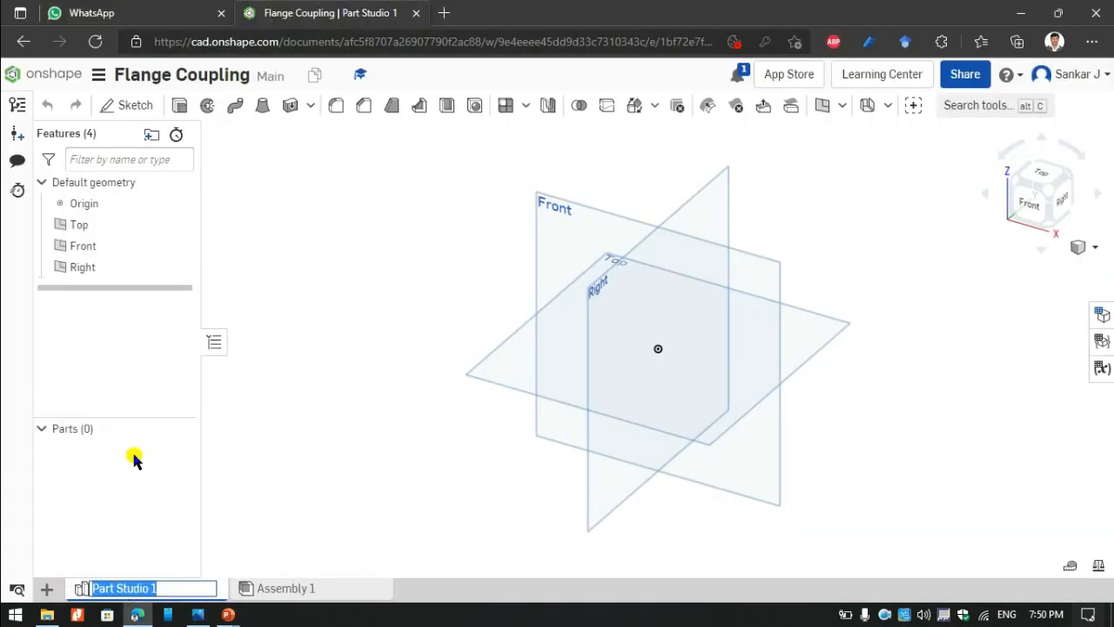
{"action": "type", "text": "Flange"}
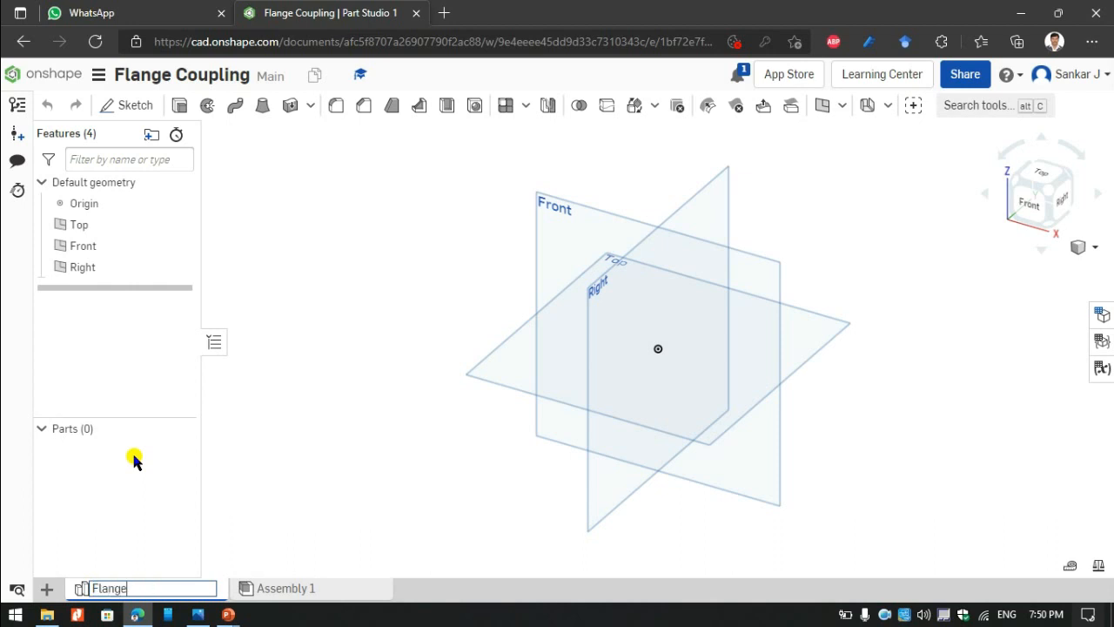
{"action": "key", "text": "Return"}
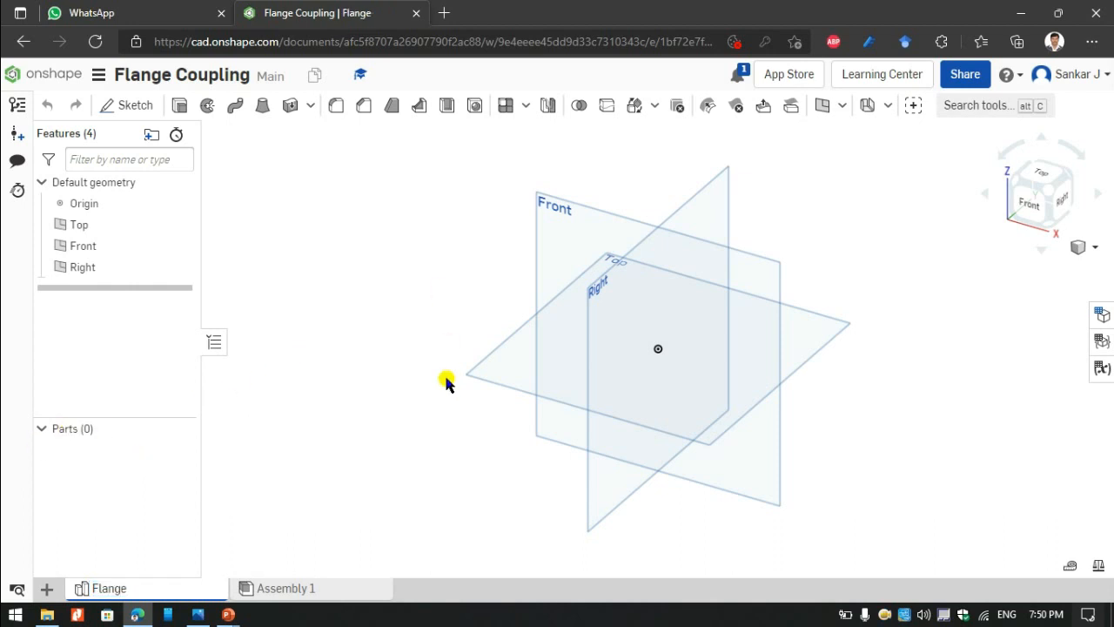
Start a sketch on the Front plane and draw a horizontal line about 87 mm long passing through the origin.
{"action": "left_click", "coordinate": [552, 229]}
{"action": "left_click", "coordinate": [1023, 193]}
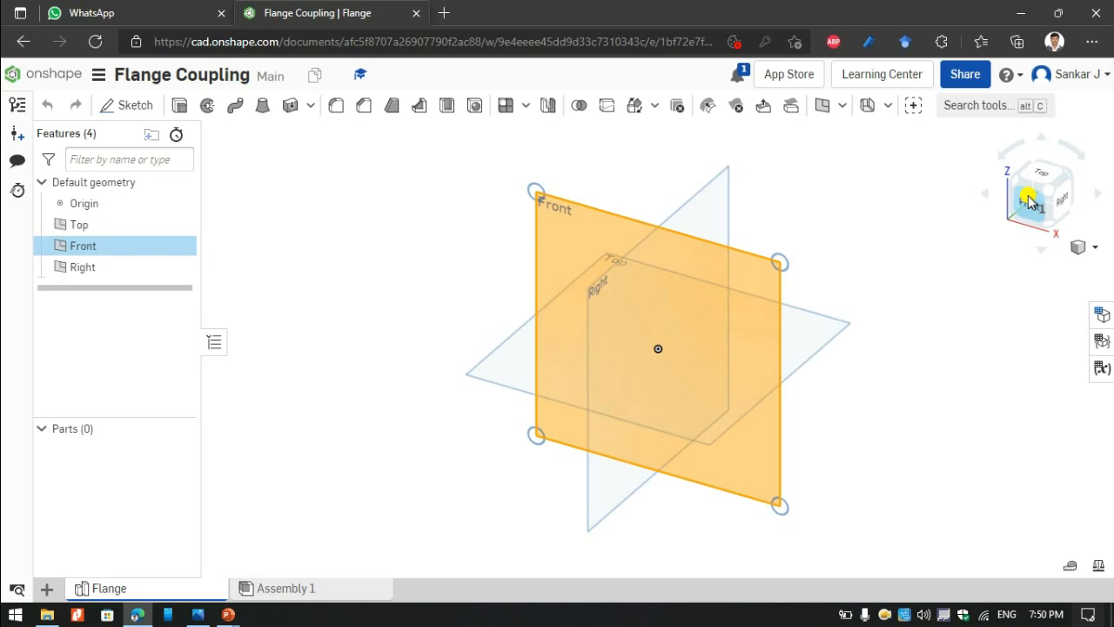
{"action": "left_click", "coordinate": [137, 114]}
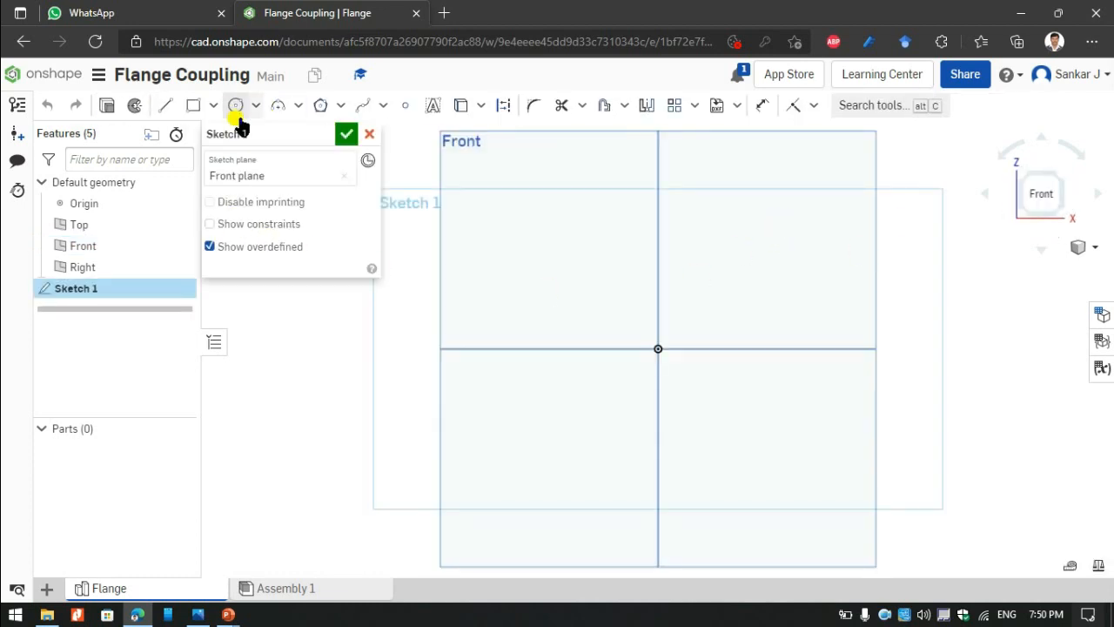
{"action": "left_click", "coordinate": [166, 106]}
{"action": "left_click", "coordinate": [548, 348]}
{"action": "left_click", "coordinate": [804, 348]}
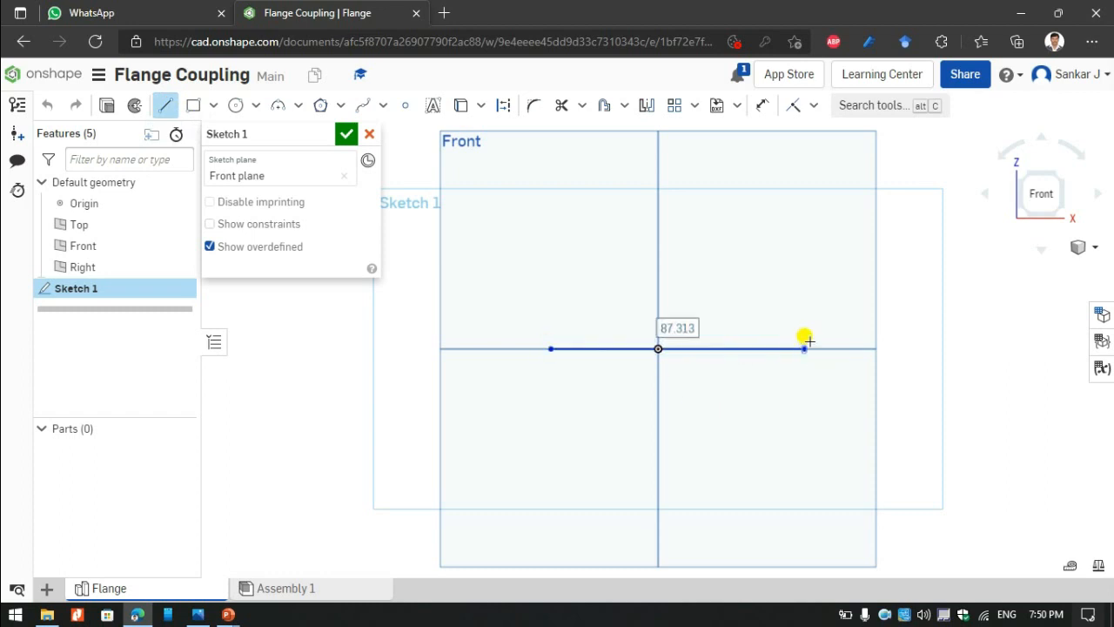
{"action": "key", "text": "Escape"}
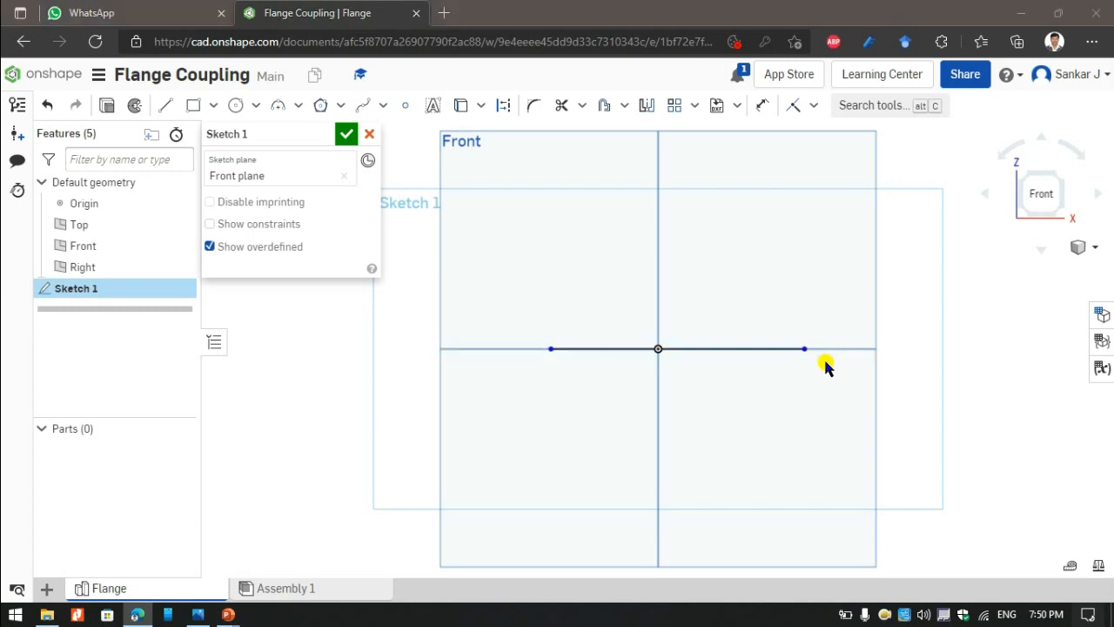
Examine the flange's half-section and its D-based proportions in the Photos reference drawing, then return to the Onshape sketch.
{"action": "key", "text": "alt+Tab"}
{"action": "scroll", "coordinate": [475, 487], "scroll_direction": "up", "scroll_amount": 2}
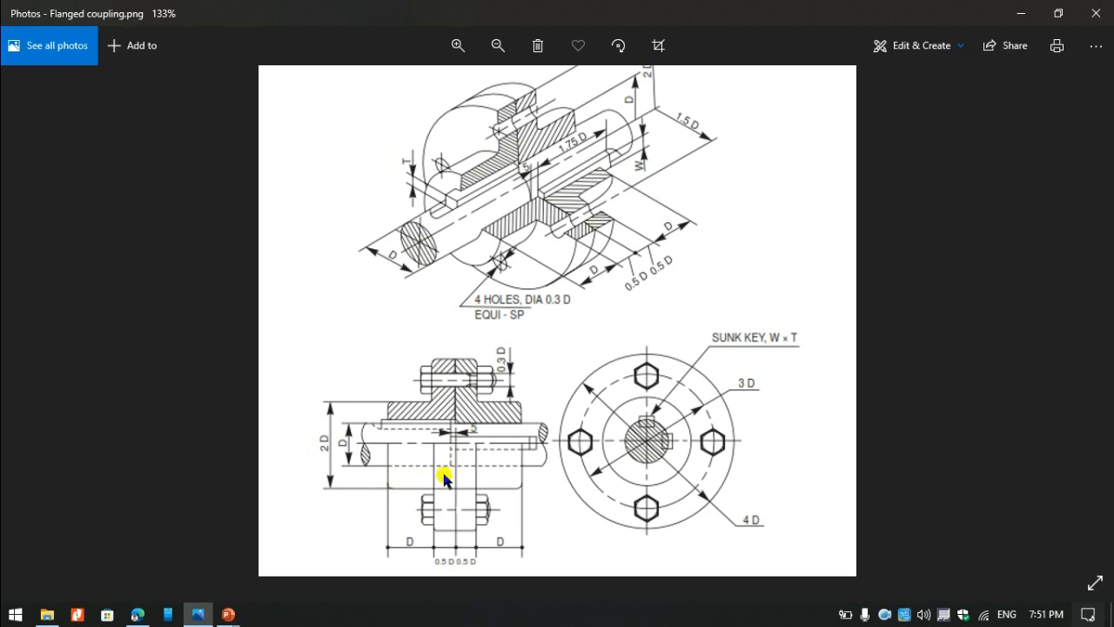
{"action": "scroll", "coordinate": [528, 492], "scroll_direction": "down", "scroll_amount": 2, "text": "ctrl"}
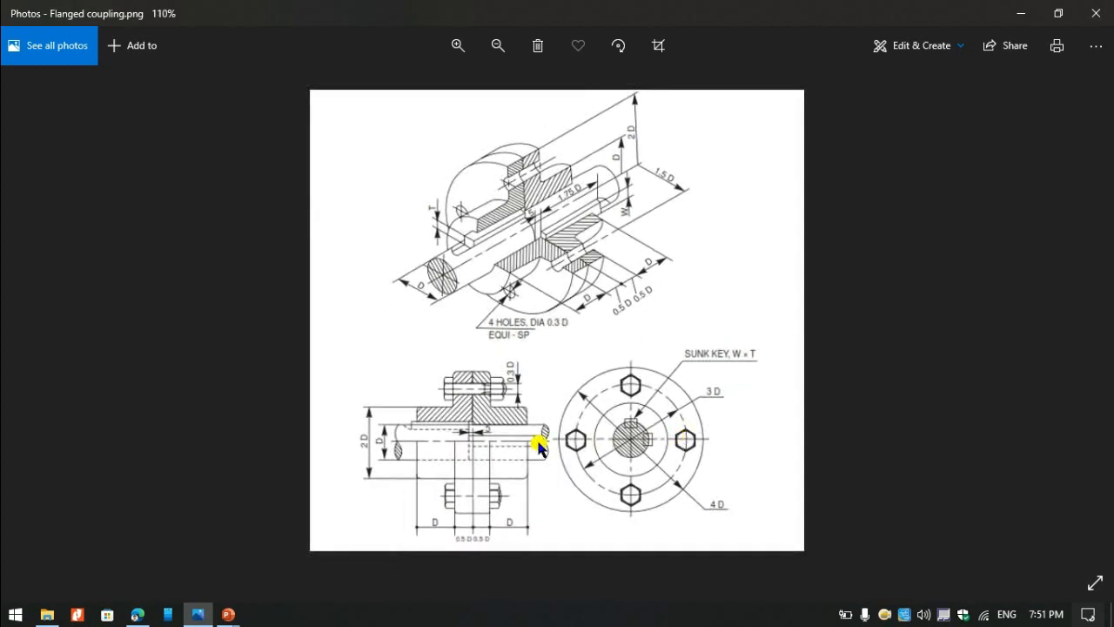
{"action": "scroll", "coordinate": [542, 368], "scroll_direction": "up", "scroll_amount": 2, "text": "ctrl"}
{"action": "scroll", "coordinate": [462, 351], "scroll_direction": "down", "scroll_amount": 1, "text": "ctrl"}
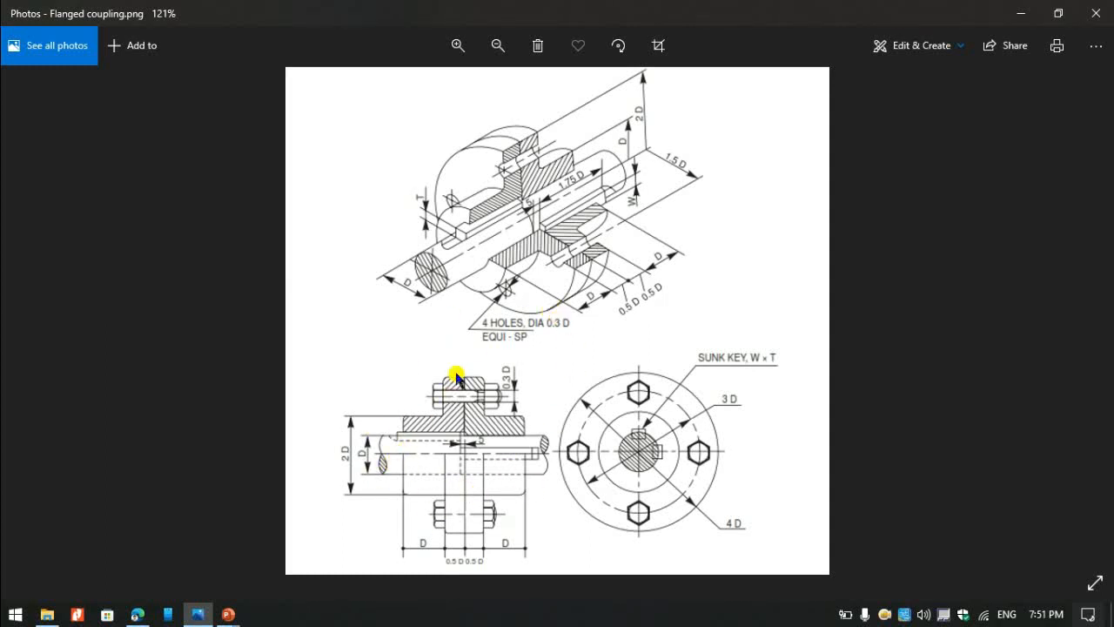
{"action": "scroll", "coordinate": [468, 344], "scroll_direction": "down", "scroll_amount": 1, "text": "ctrl"}
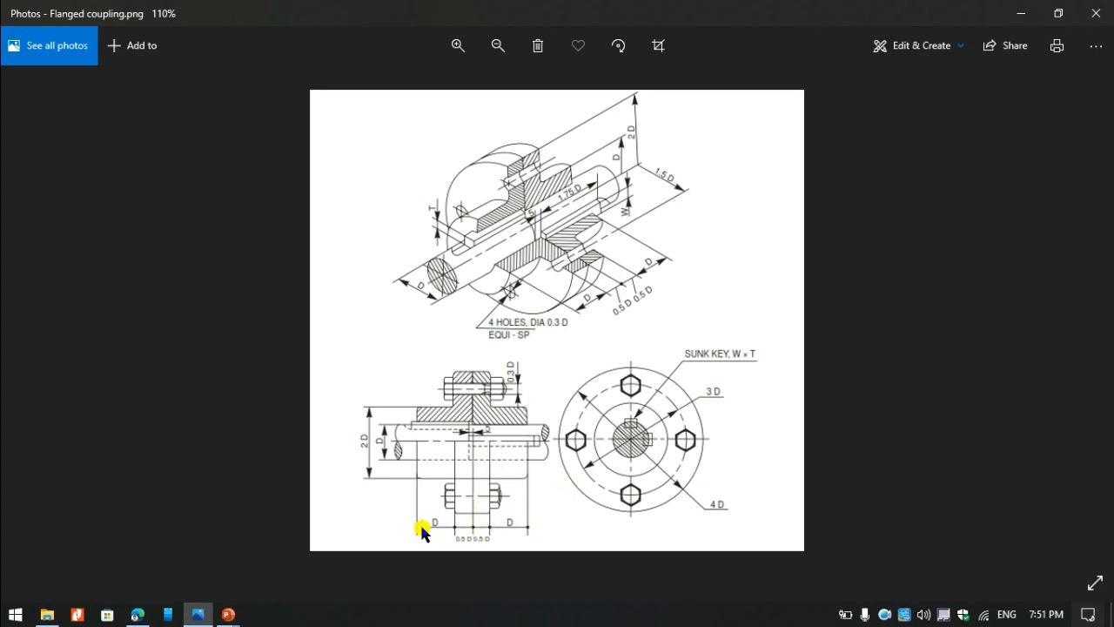
{"action": "key", "text": "alt+Tab"}
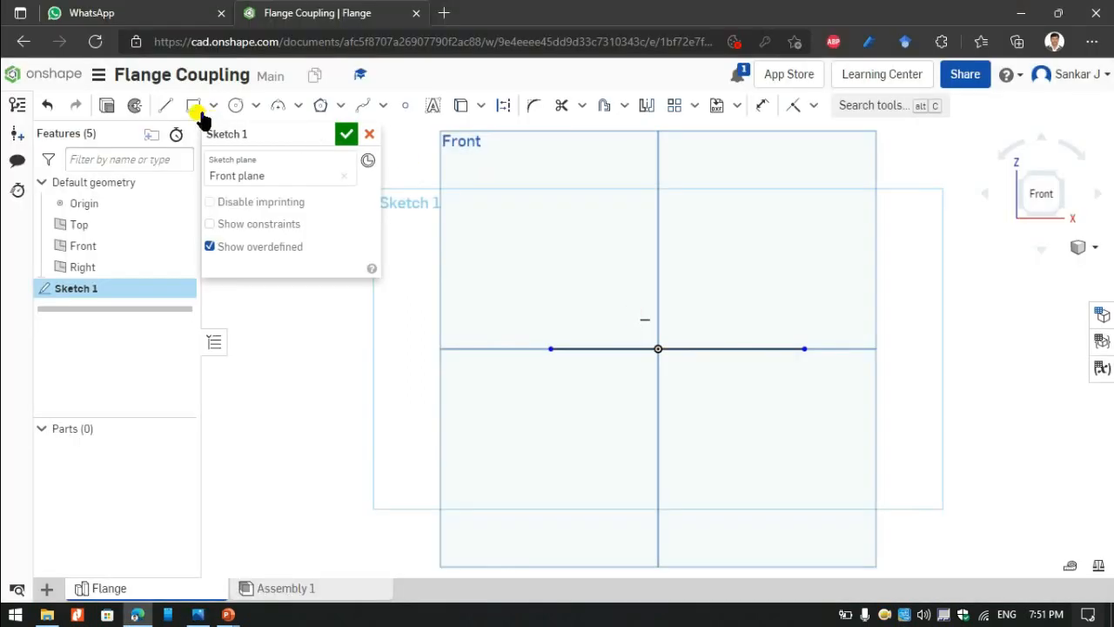
Draw a closed L-shaped flange profile above the horizontal line, about 32 mm wide and 30 mm high, with the taller part nearer the origin.
{"action": "left_click", "coordinate": [163, 105]}
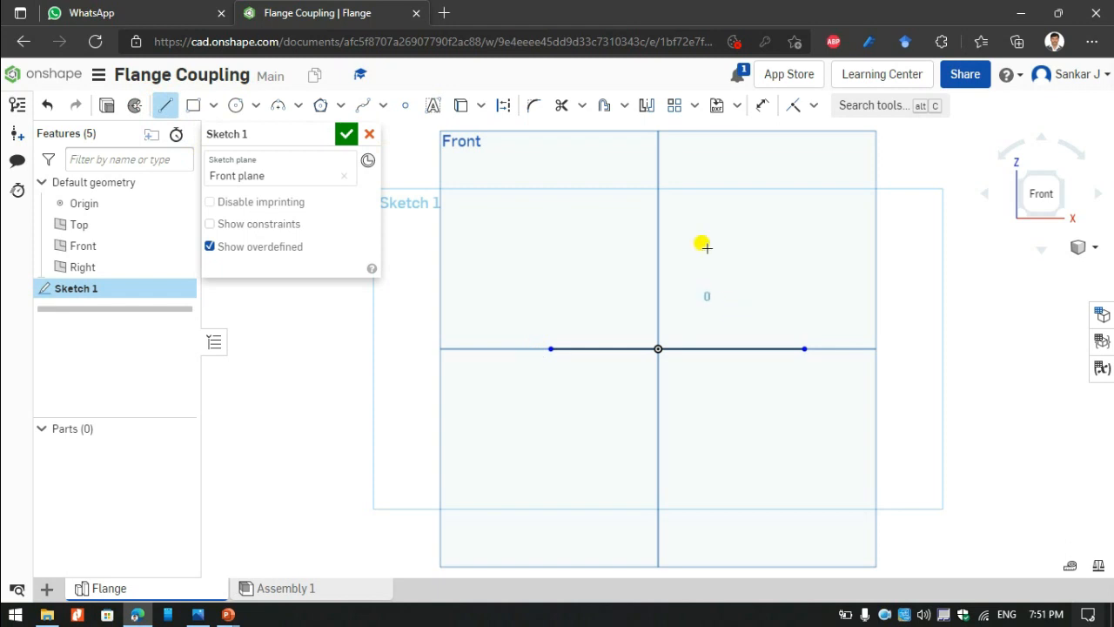
{"action": "left_click", "coordinate": [706, 208]}
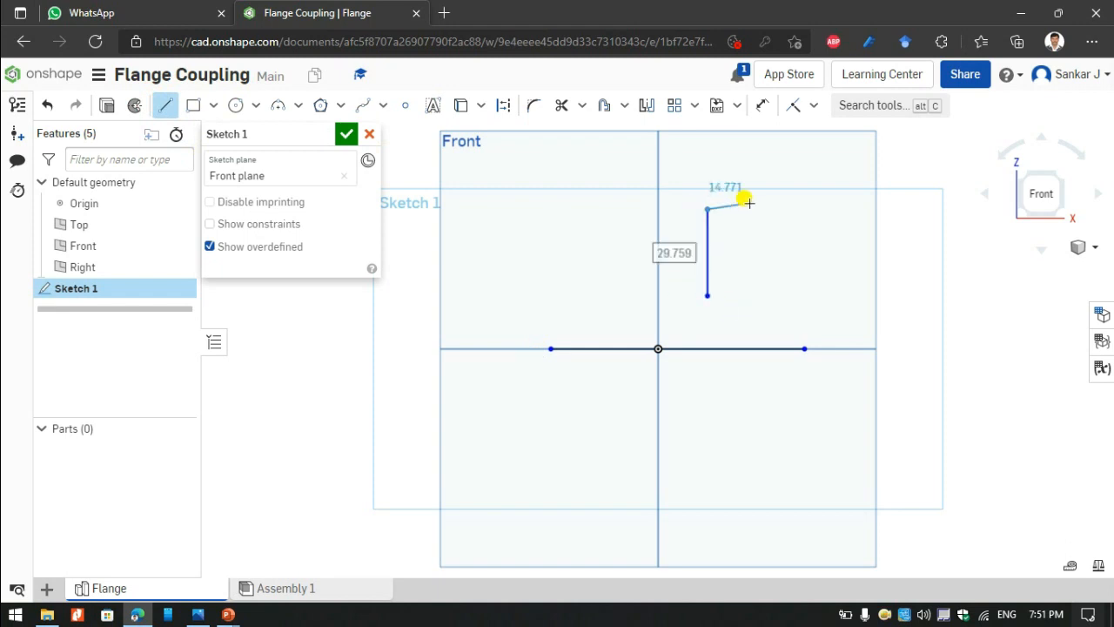
{"action": "left_click", "coordinate": [754, 208]}
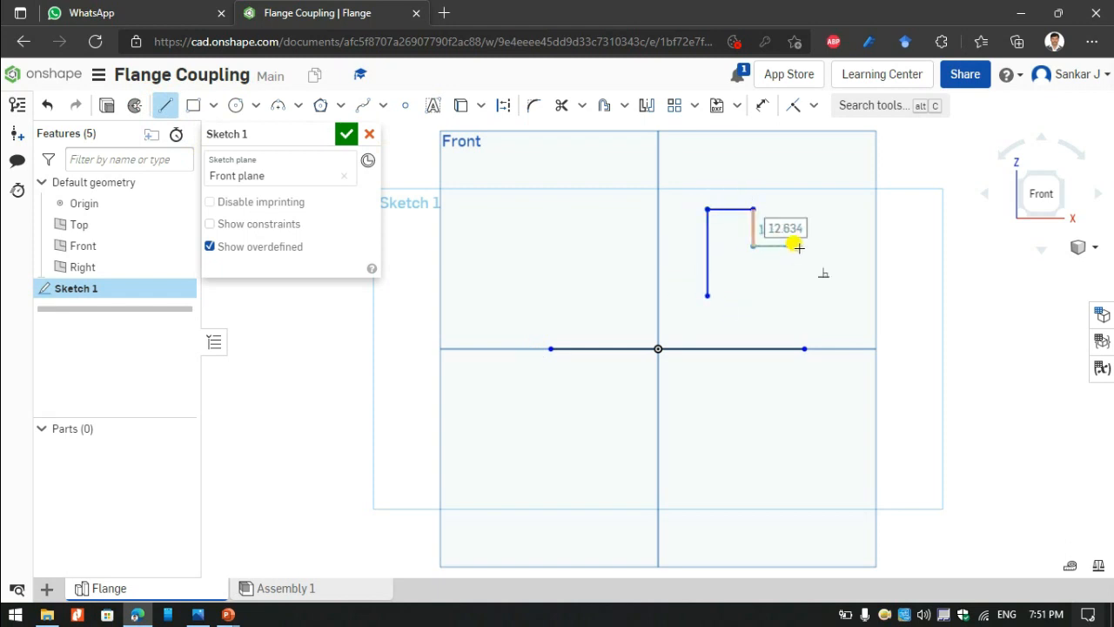
{"action": "left_click", "coordinate": [801, 245]}
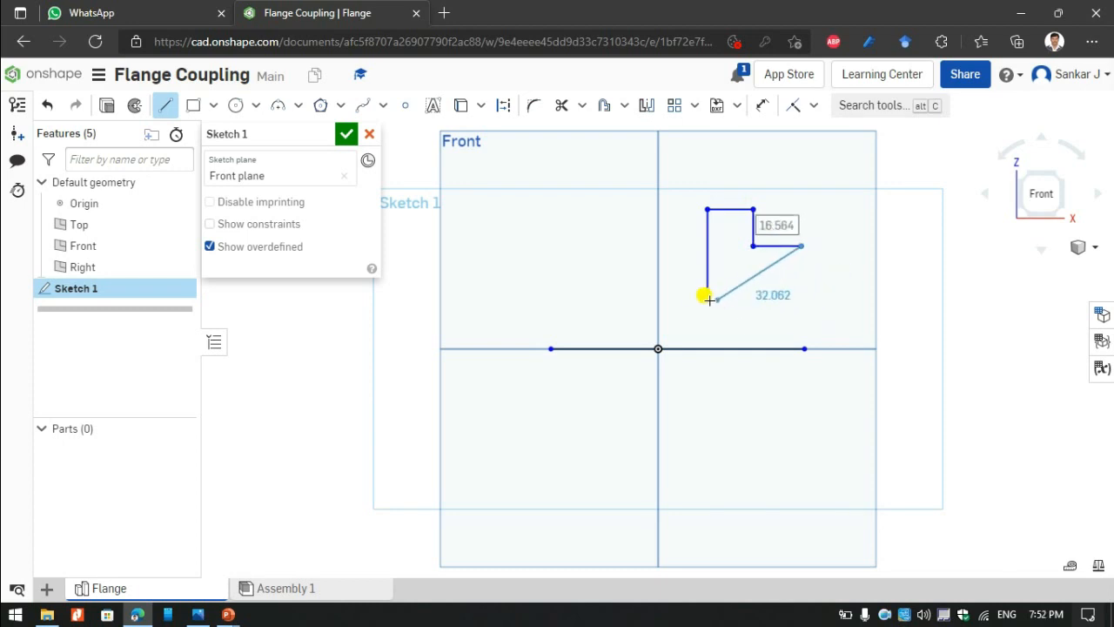
{"action": "left_click", "coordinate": [801, 296]}
{"action": "left_click", "coordinate": [706, 296]}
Check the 4D outer diameter in the reference drawing, dimension the profile's top edge 100 mm from the horizontal line, and move the dimension clear of the profile.
{"action": "key", "text": "alt+Tab"}
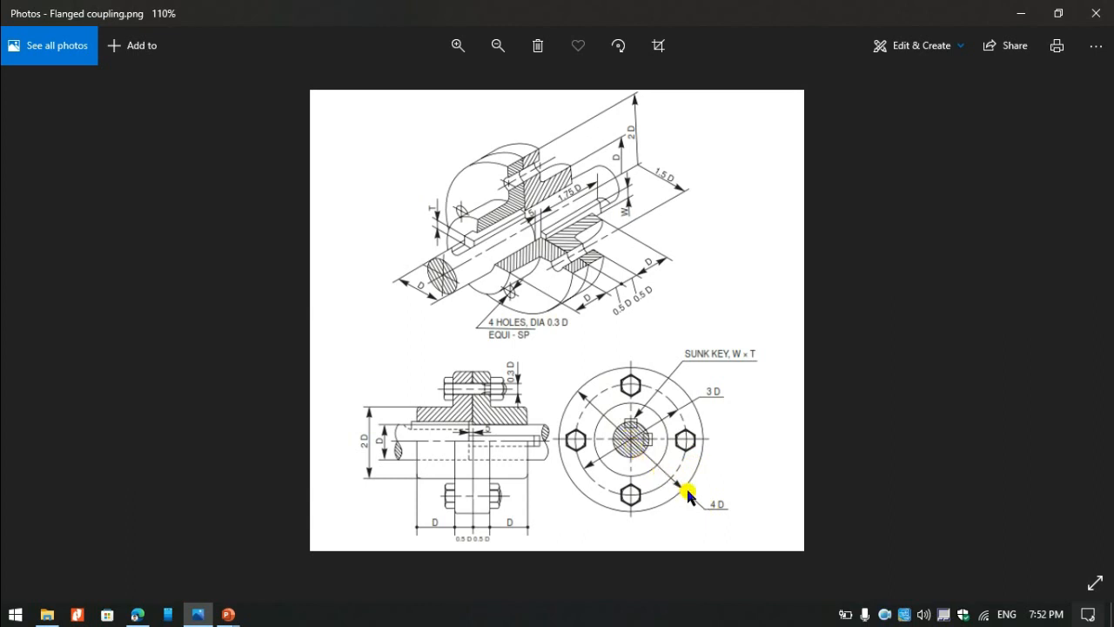
{"action": "key", "text": "alt+Tab"}
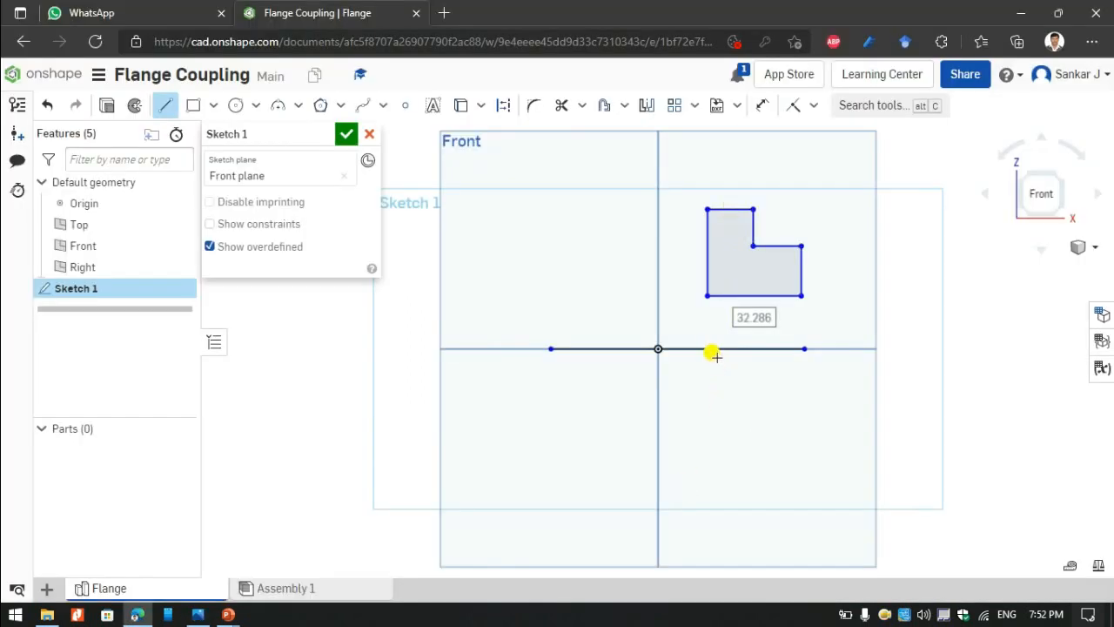
{"action": "left_click", "coordinate": [729, 208]}
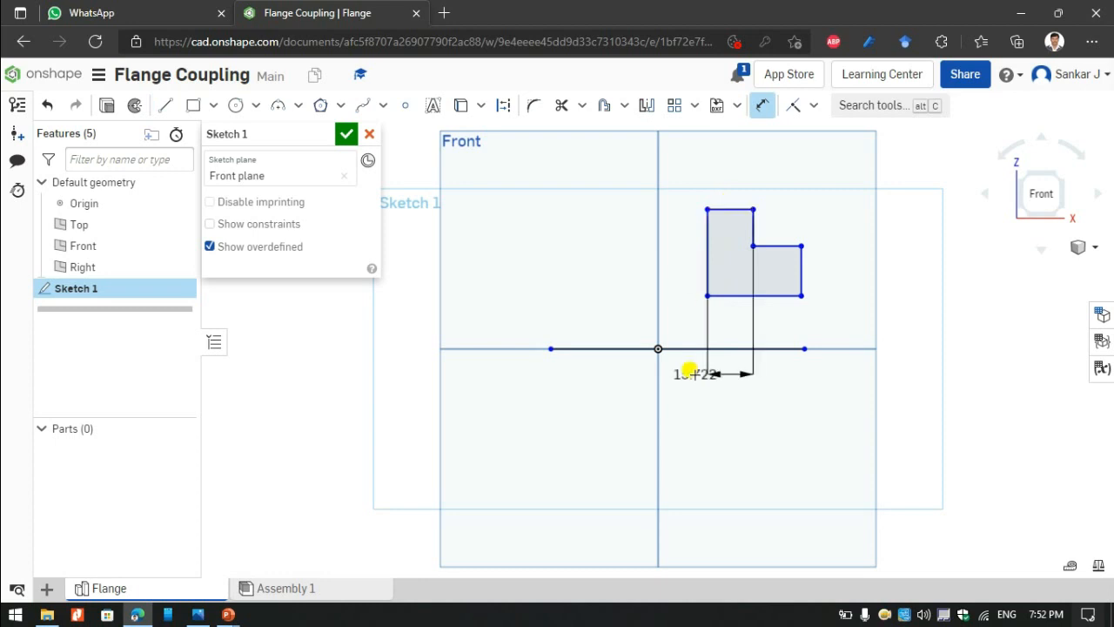
{"action": "left_click", "coordinate": [687, 349]}
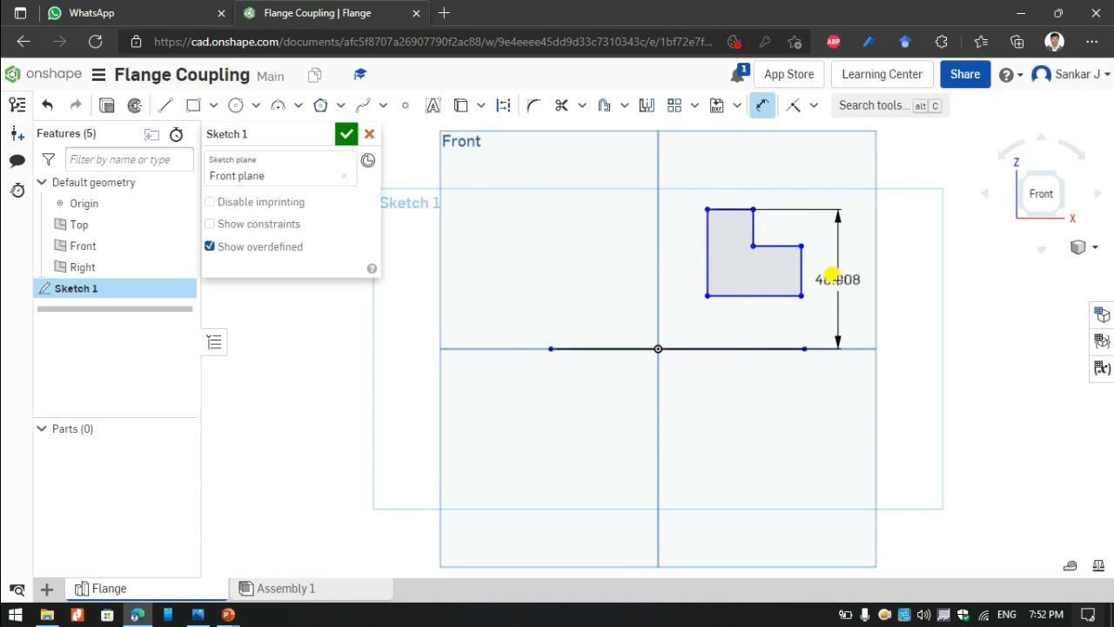
{"action": "left_click", "coordinate": [837, 280]}
{"action": "type", "text": "4"}
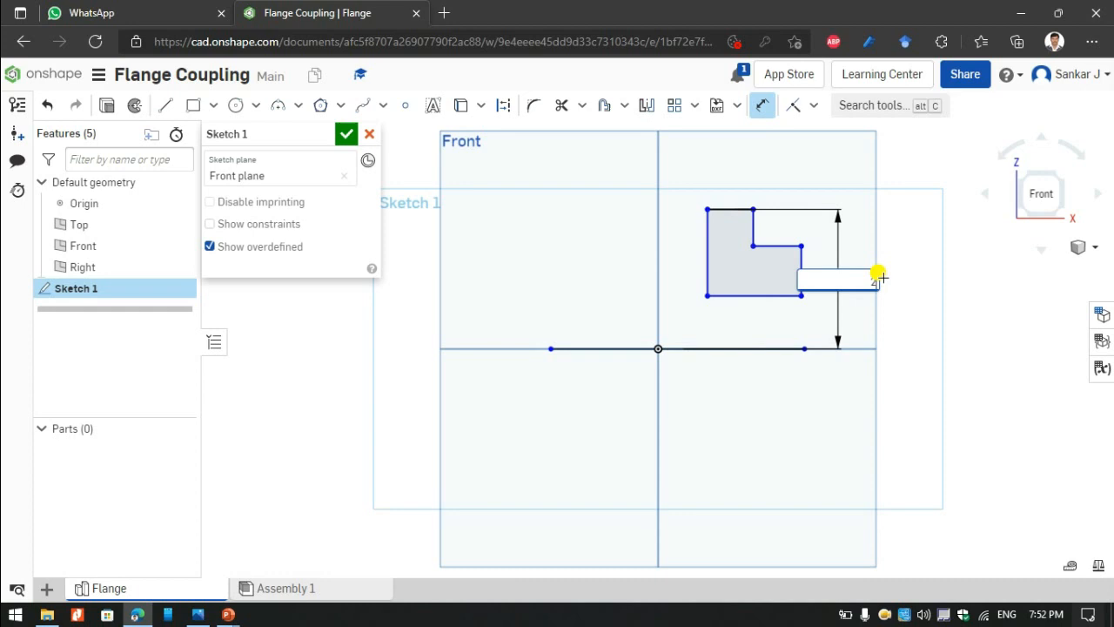
{"action": "type", "text": "*50"}
{"action": "key", "text": "Return"}
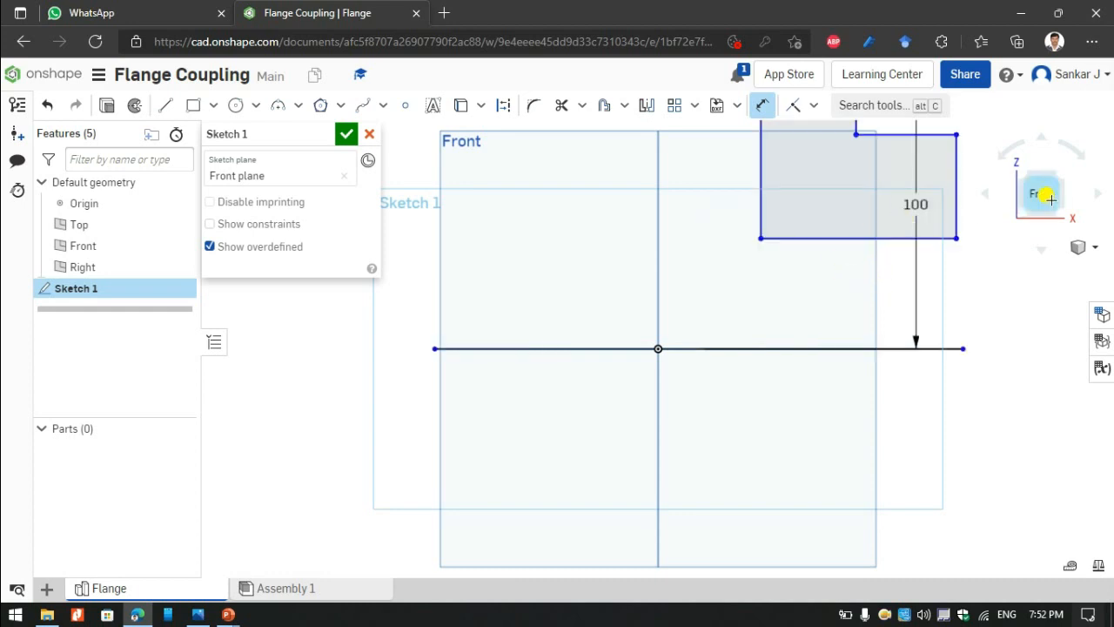
{"action": "left_click", "coordinate": [1049, 195]}
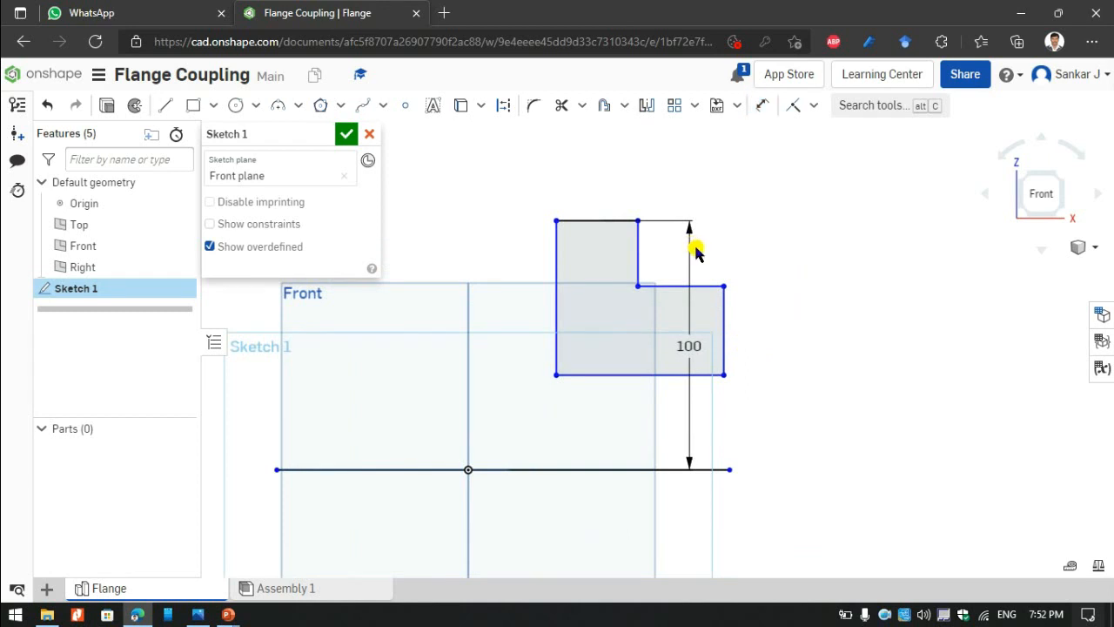
{"action": "left_click_drag", "start_coordinate": [670, 335], "coordinate": [864, 335]}
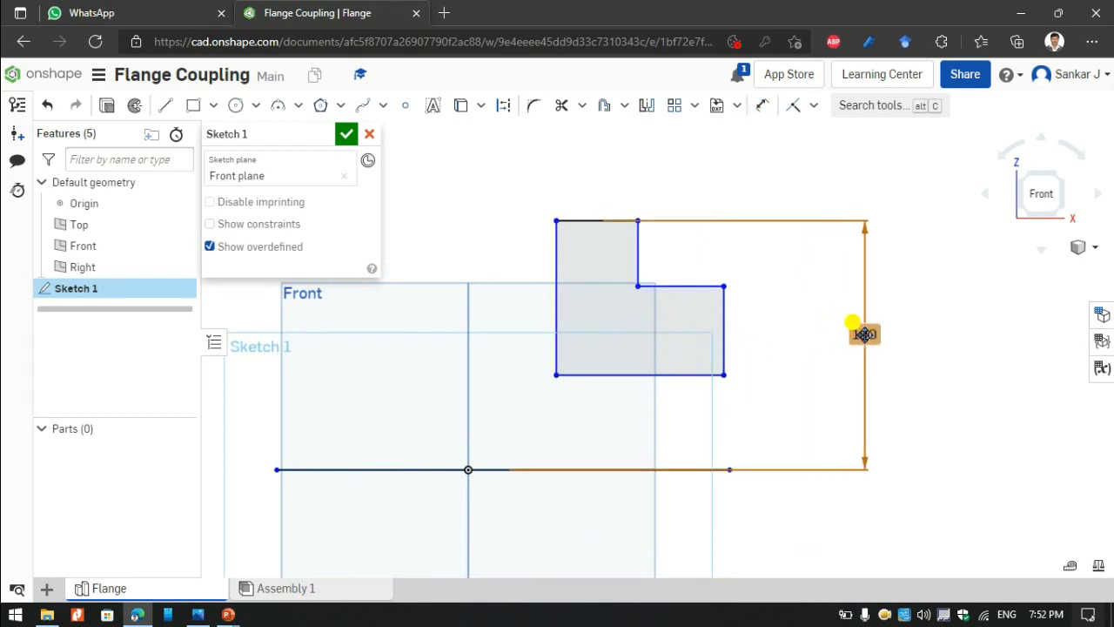
Check the hub diameter in the reference drawing and dimension the profile's lower step edge 50 mm from the horizontal line.
{"action": "key", "text": "alt+Tab"}
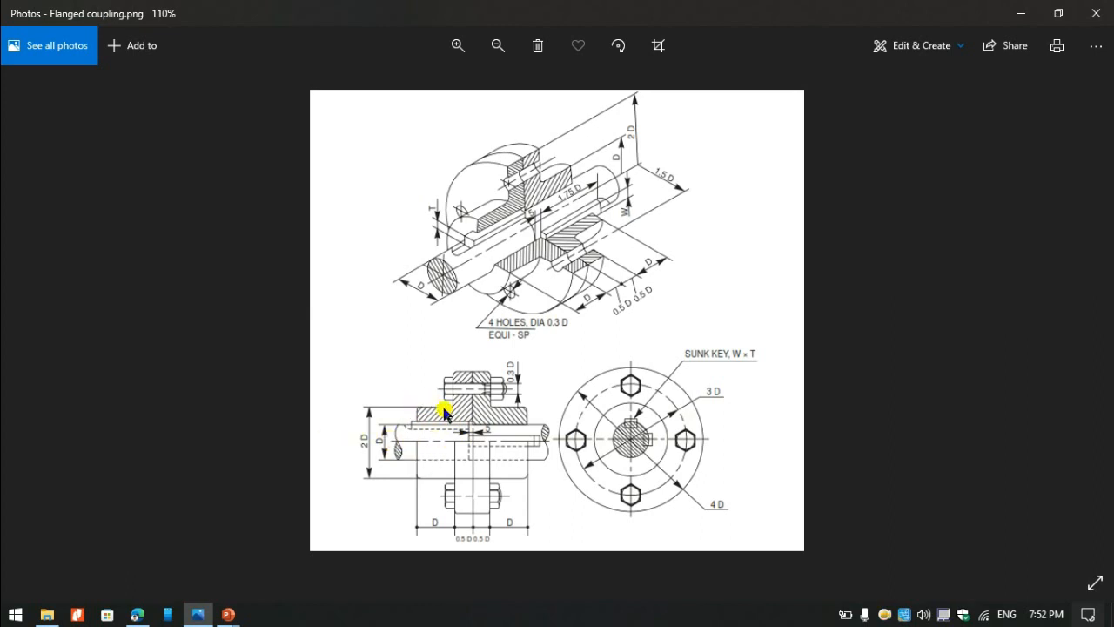
{"action": "key", "text": "alt+Tab"}
{"action": "left_click", "coordinate": [699, 285]}
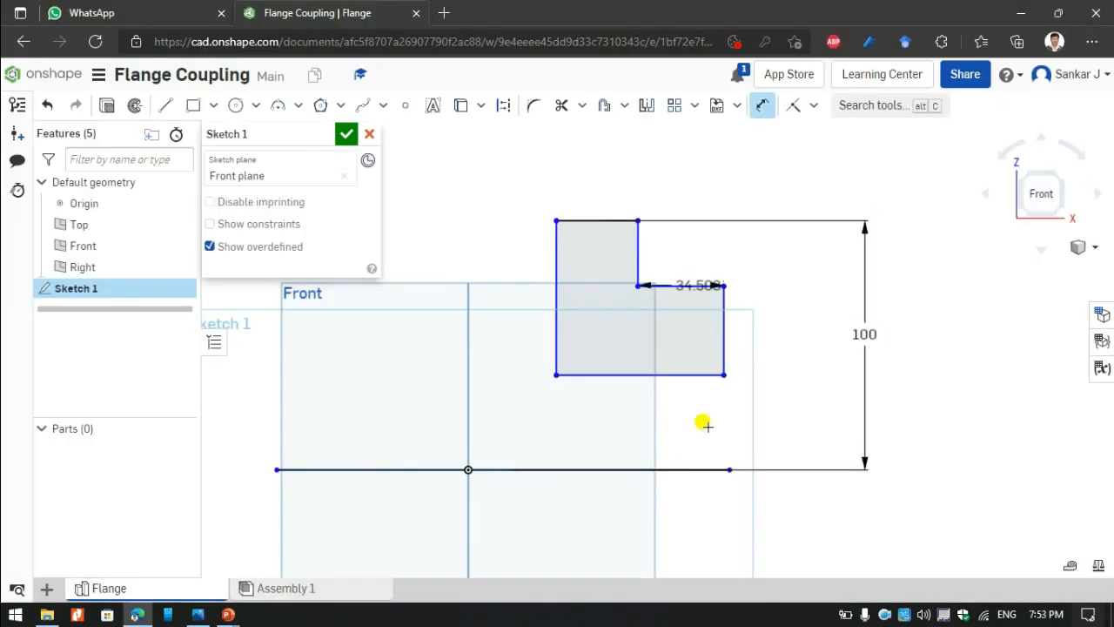
{"action": "left_click", "coordinate": [703, 468]}
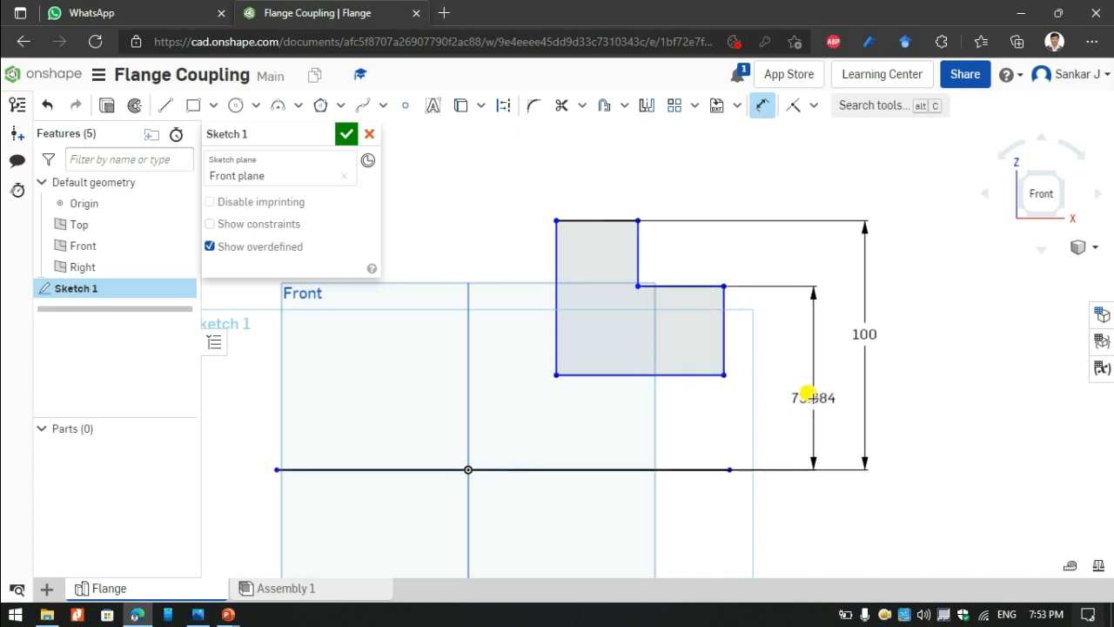
{"action": "left_click", "coordinate": [808, 395]}
{"action": "type", "text": "50"}
{"action": "key", "text": "Return"}
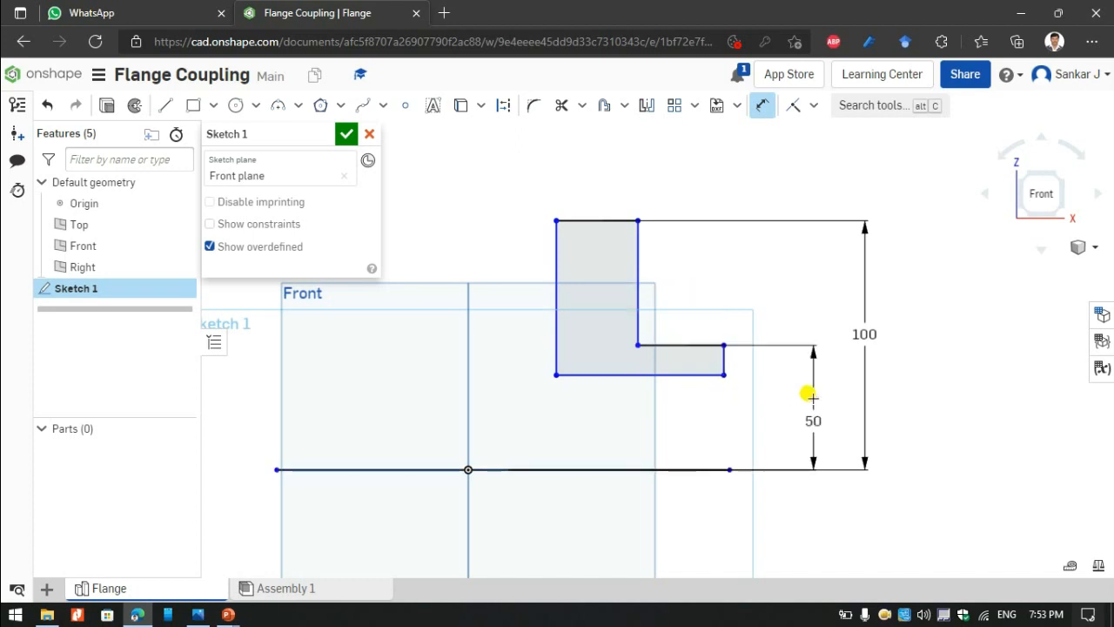
Check the bore diameter in the reference drawing and dimension the profile's bottom edge 50/2 mm from the horizontal line.
{"action": "key", "text": "alt+Tab"}
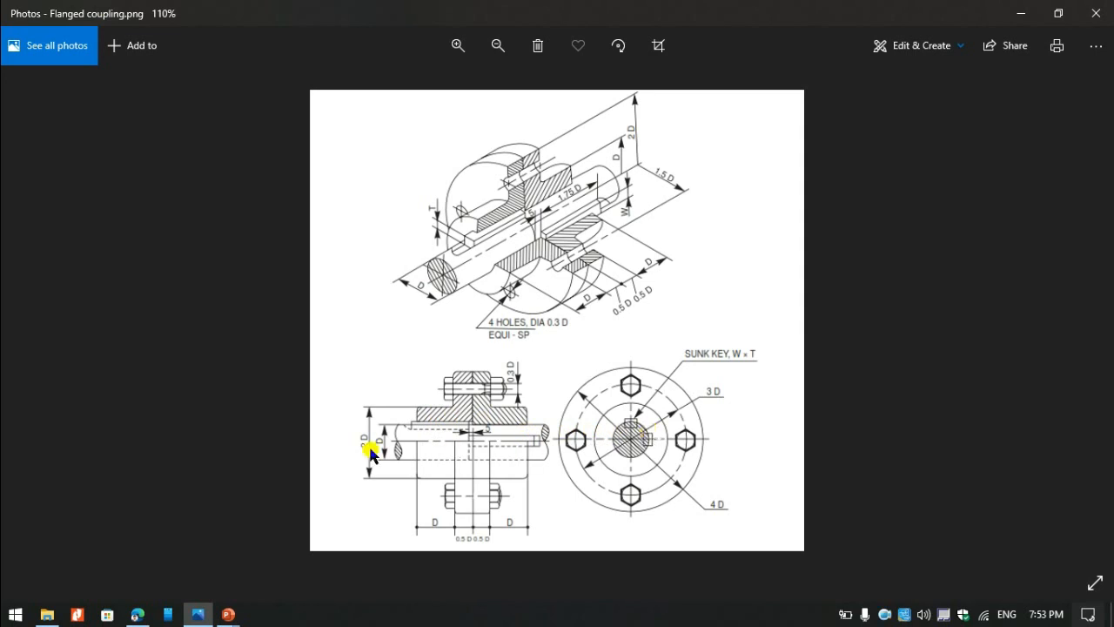
{"action": "key", "text": "alt+Tab"}
{"action": "left_click", "coordinate": [659, 375]}
{"action": "left_click", "coordinate": [663, 469]}
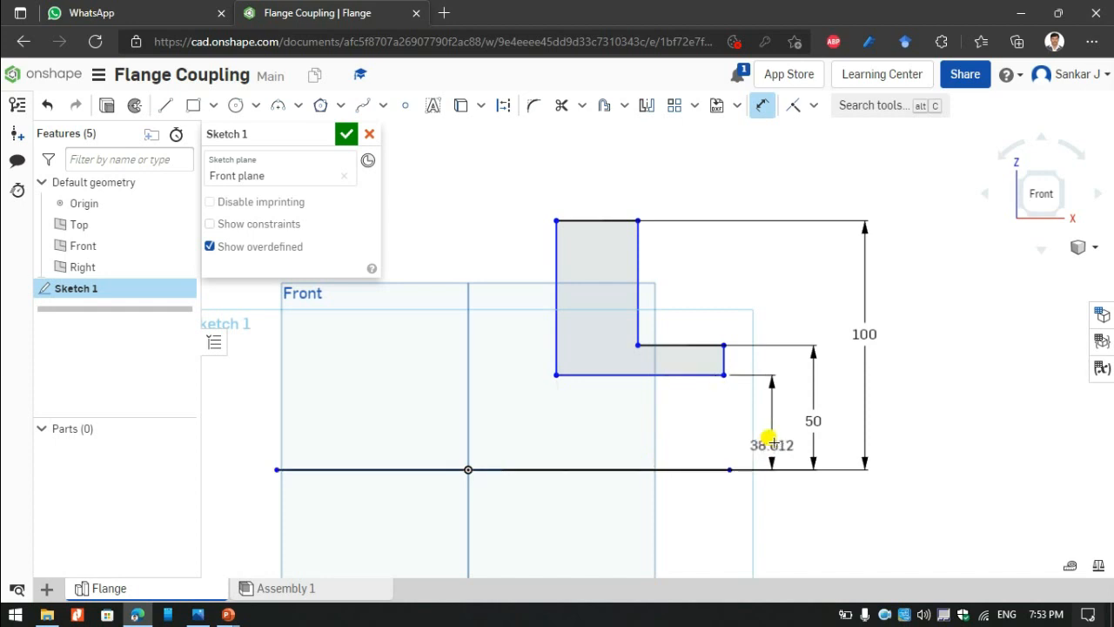
{"action": "left_click", "coordinate": [773, 429]}
{"action": "type", "text": "2"}
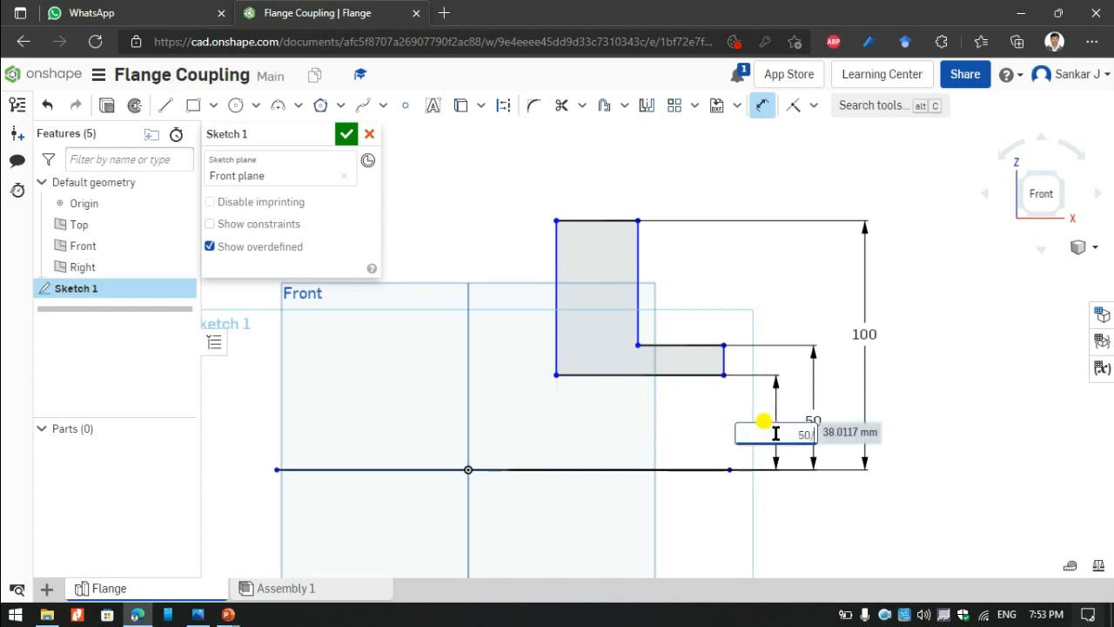
{"action": "key", "text": "Return"}
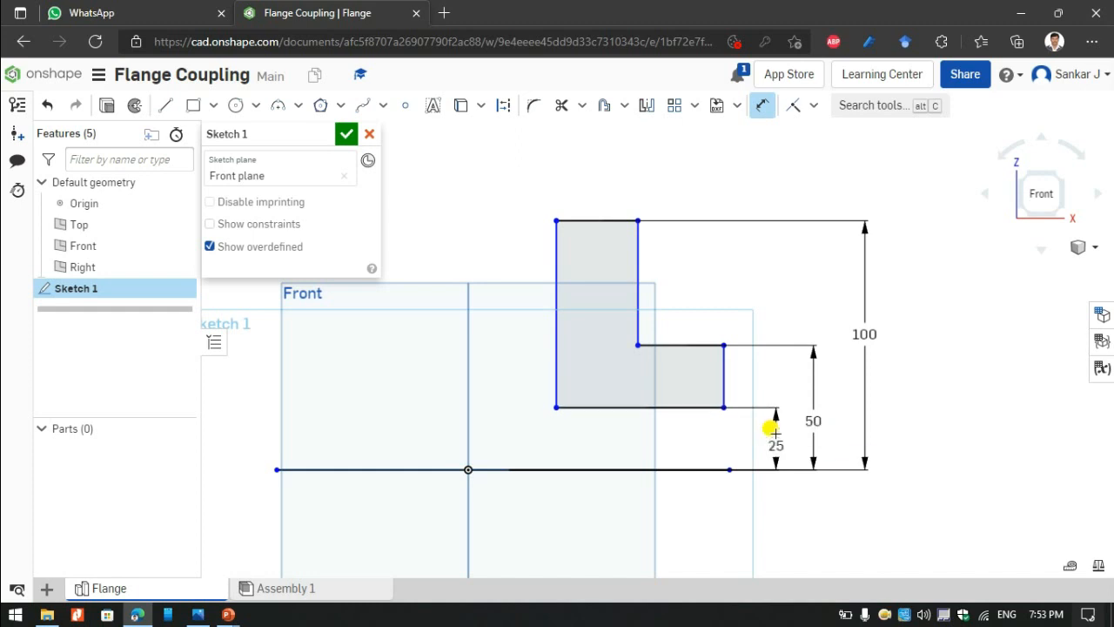
Check the hub length in the reference drawing and dimension the profile's lower step edge 50 mm long.
{"action": "key", "text": "alt+Tab"}
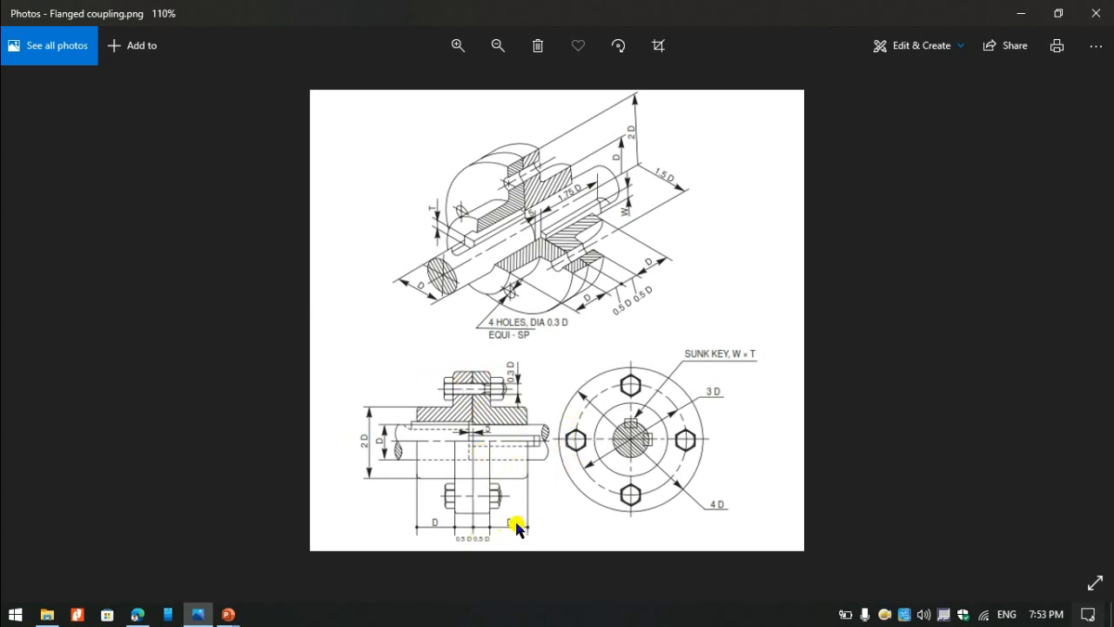
{"action": "key", "text": "alt+Tab"}
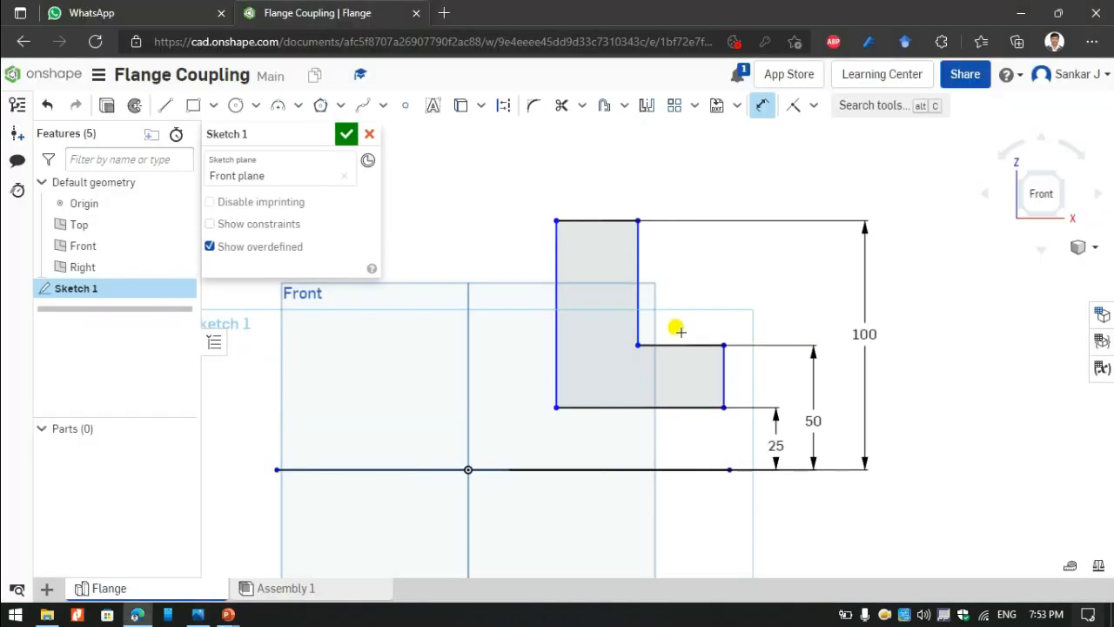
{"action": "left_click", "coordinate": [675, 347]}
{"action": "left_click", "coordinate": [685, 184]}
{"action": "type", "text": "50"}
{"action": "key", "text": "Return"}
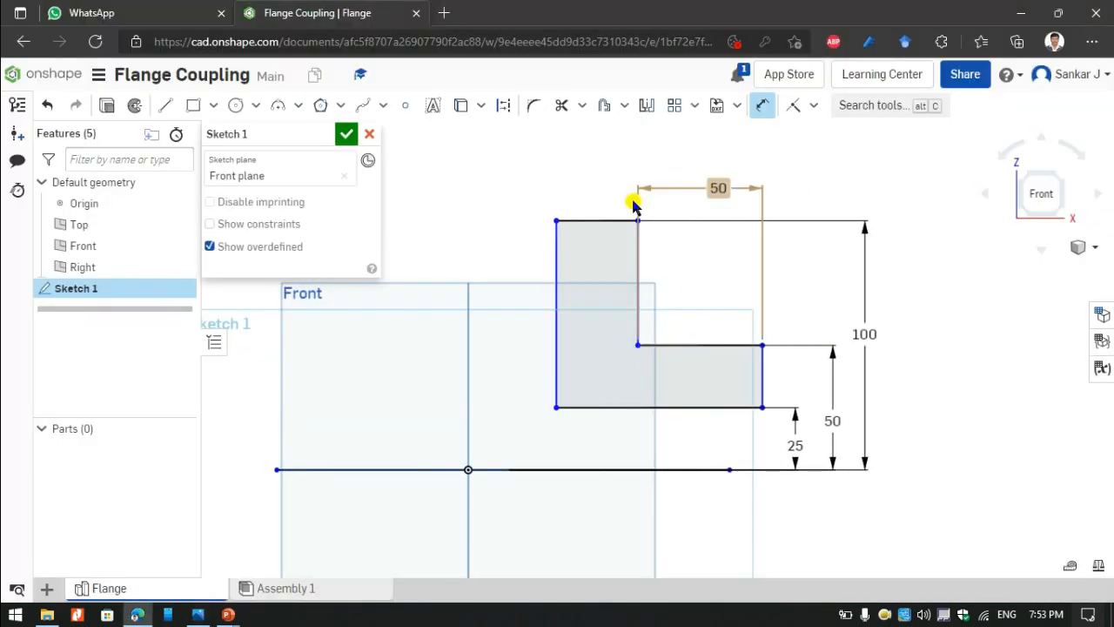
Dimension the profile's top edge with a width of 0.5*50 mm.
{"action": "left_click", "coordinate": [592, 219]}
{"action": "left_click", "coordinate": [579, 146]}
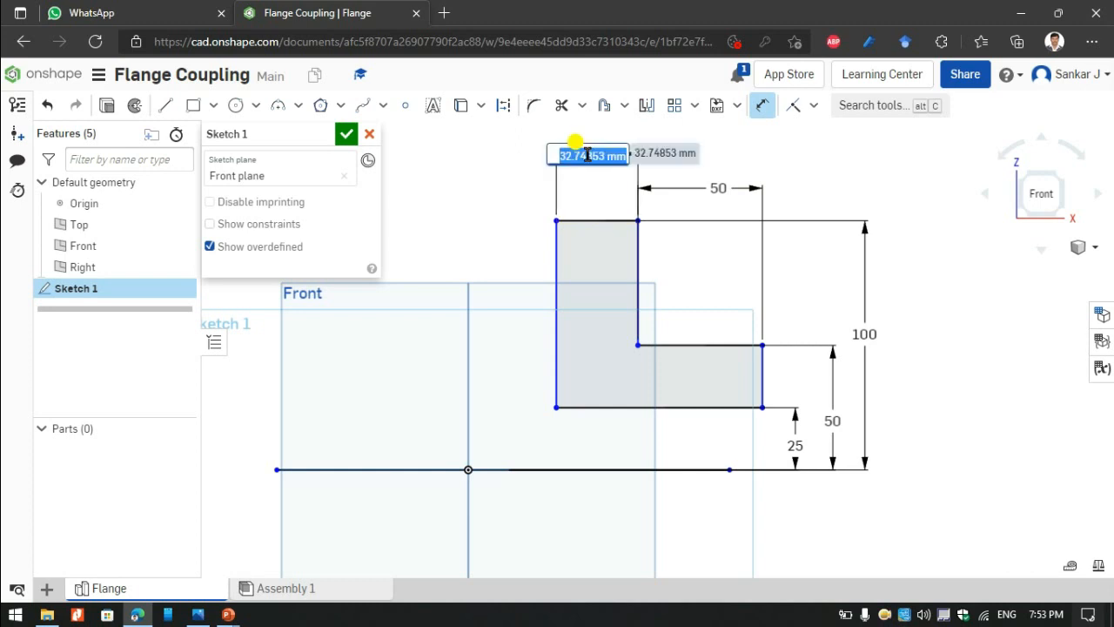
{"action": "type", "text": "0"}
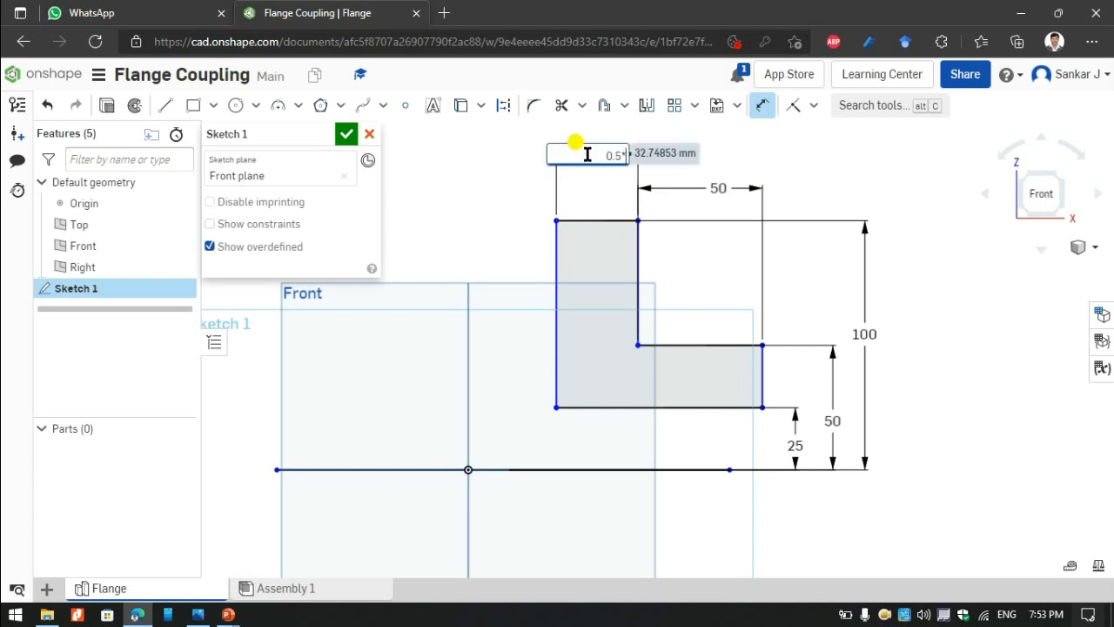
{"action": "type", "text": ".5*50"}
{"action": "key", "text": "Return"}
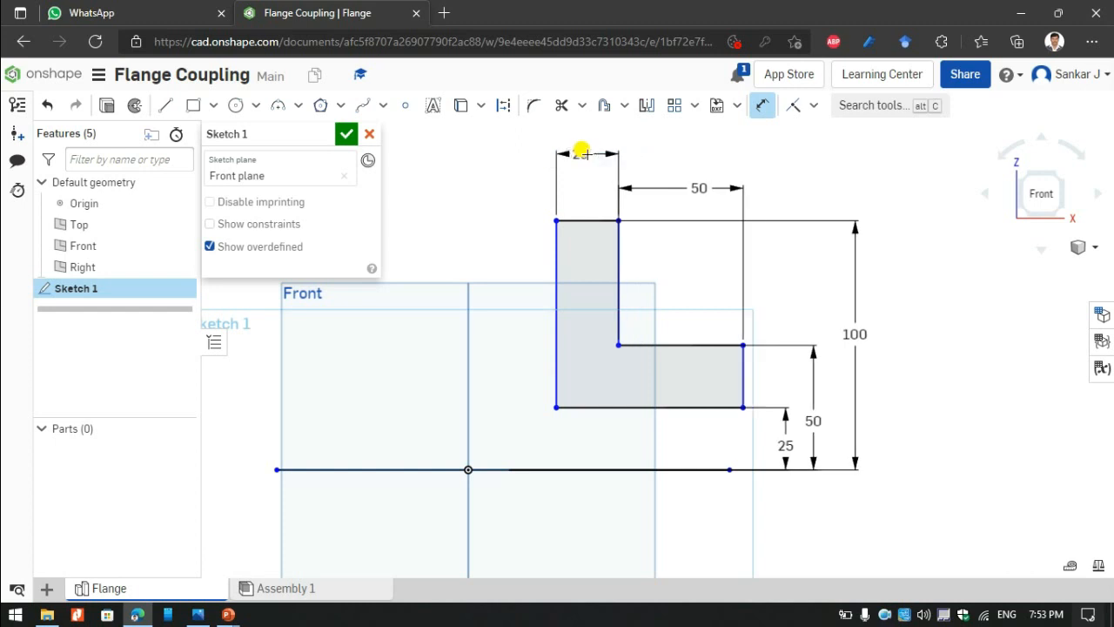
Recheck the proportions in the reference drawing, then finish the profile sketch in Onshape and show it in isometric view.
{"action": "key", "text": "alt+Tab"}
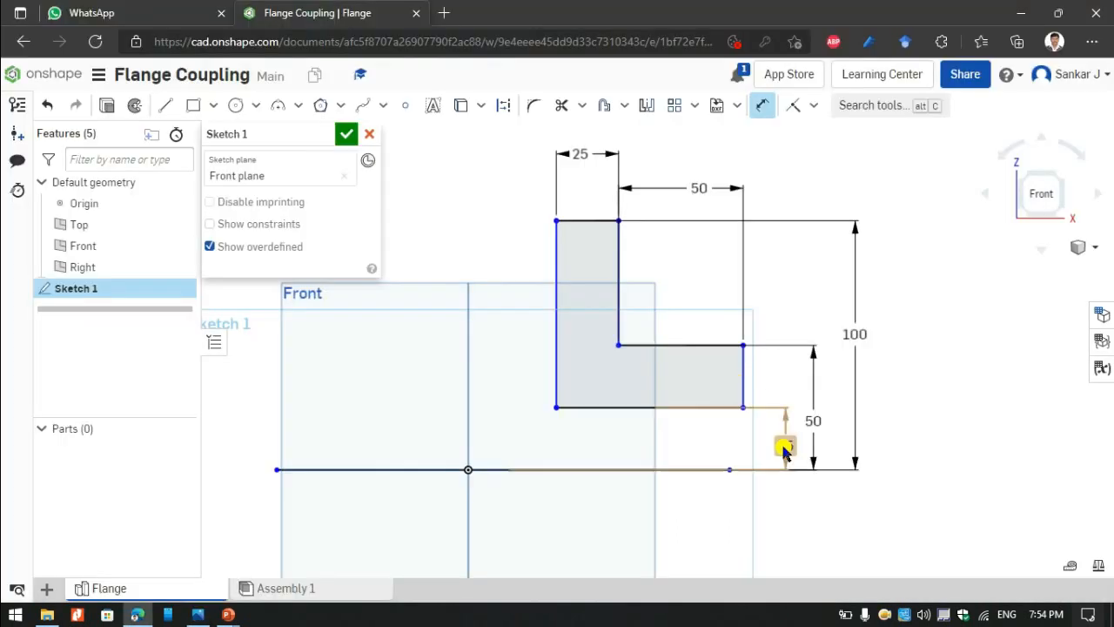
{"action": "left_click", "coordinate": [784, 448]}
{"action": "key", "text": "Return"}
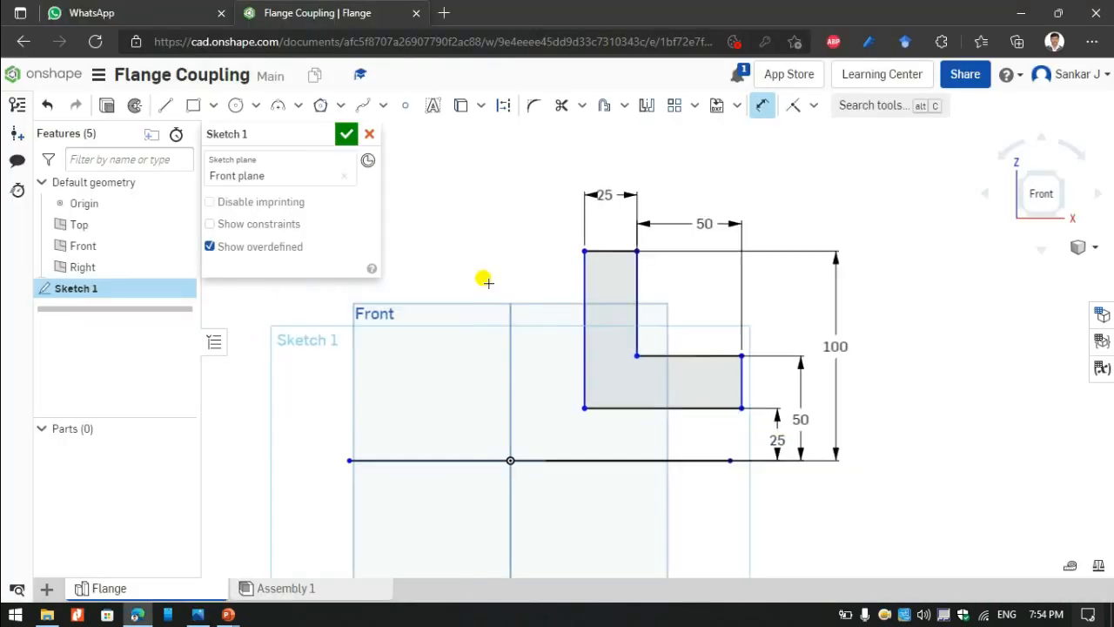
{"action": "left_click", "coordinate": [346, 133]}
{"action": "left_click", "coordinate": [1055, 176]}
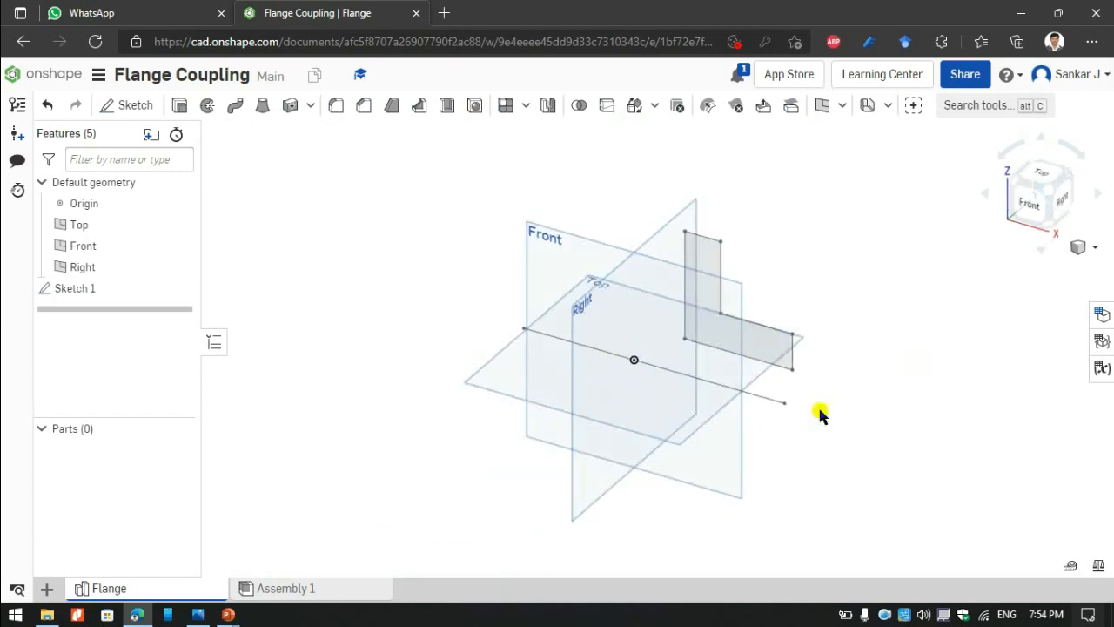
Revolve the L-shaped profile fully around the horizontal sketch line as a new solid.
{"action": "left_click", "coordinate": [205, 108]}
{"action": "left_click", "coordinate": [716, 289]}
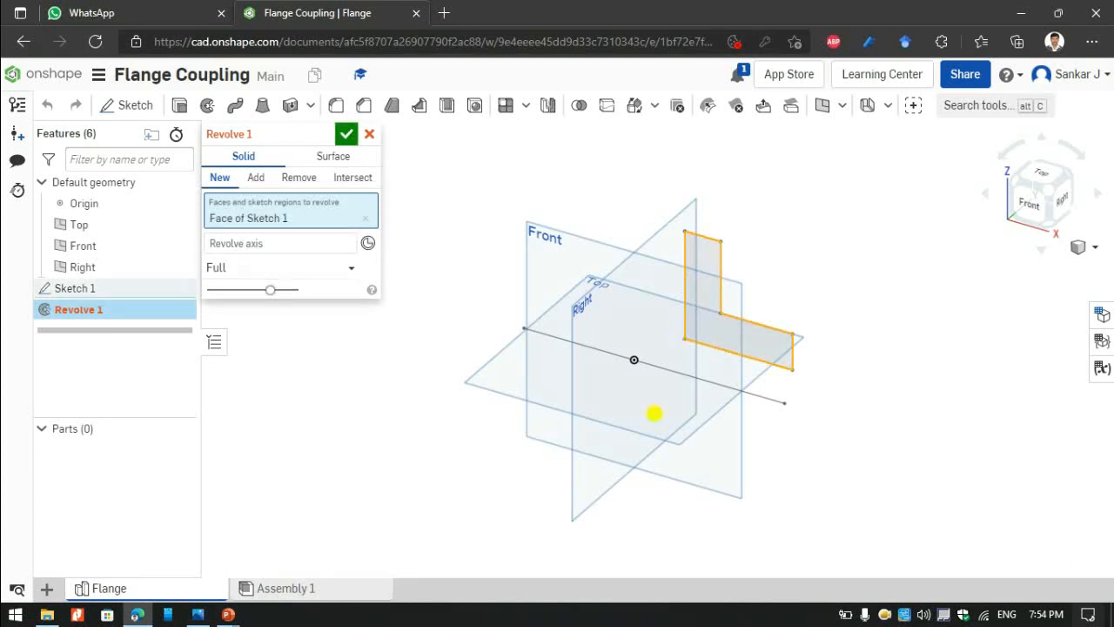
{"action": "left_click", "coordinate": [278, 245]}
{"action": "left_click", "coordinate": [704, 383]}
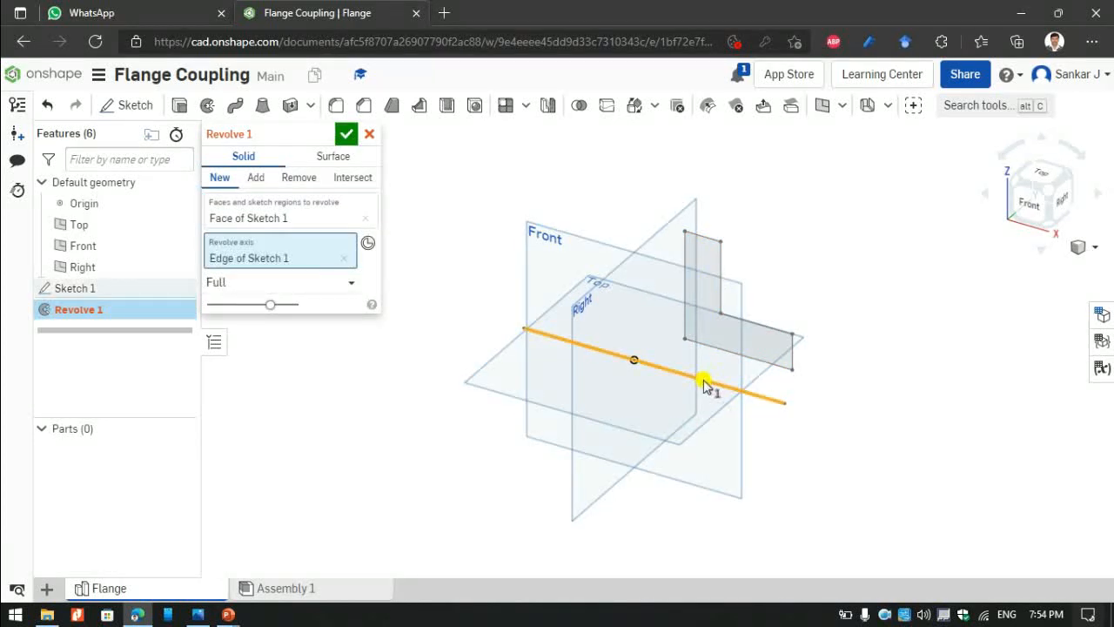
{"action": "left_click", "coordinate": [346, 134]}
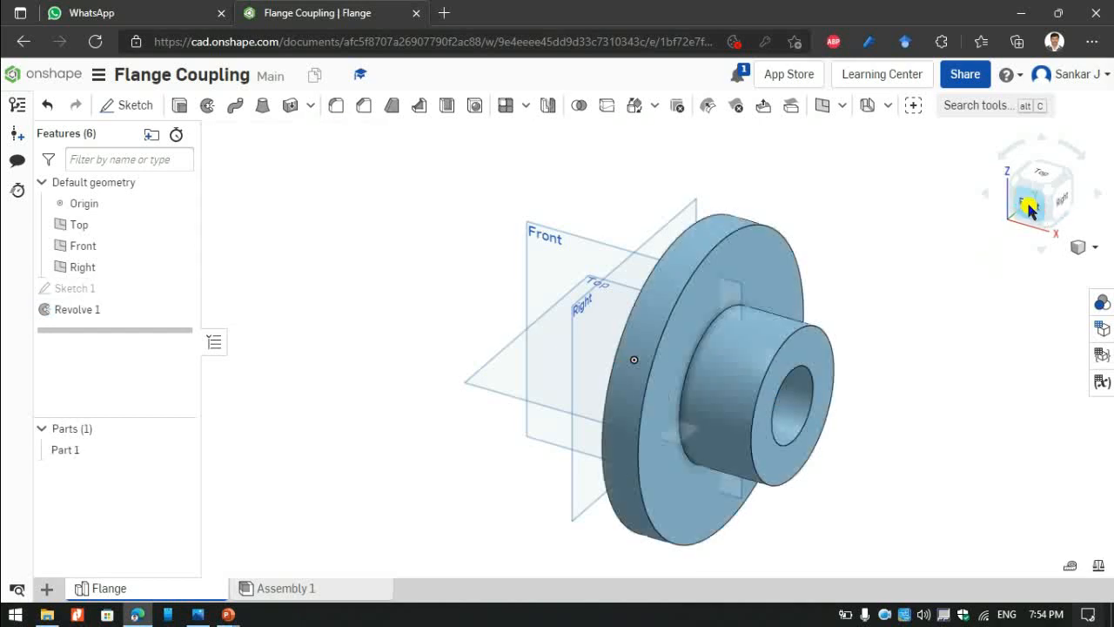
{"action": "left_click", "coordinate": [1032, 200]}
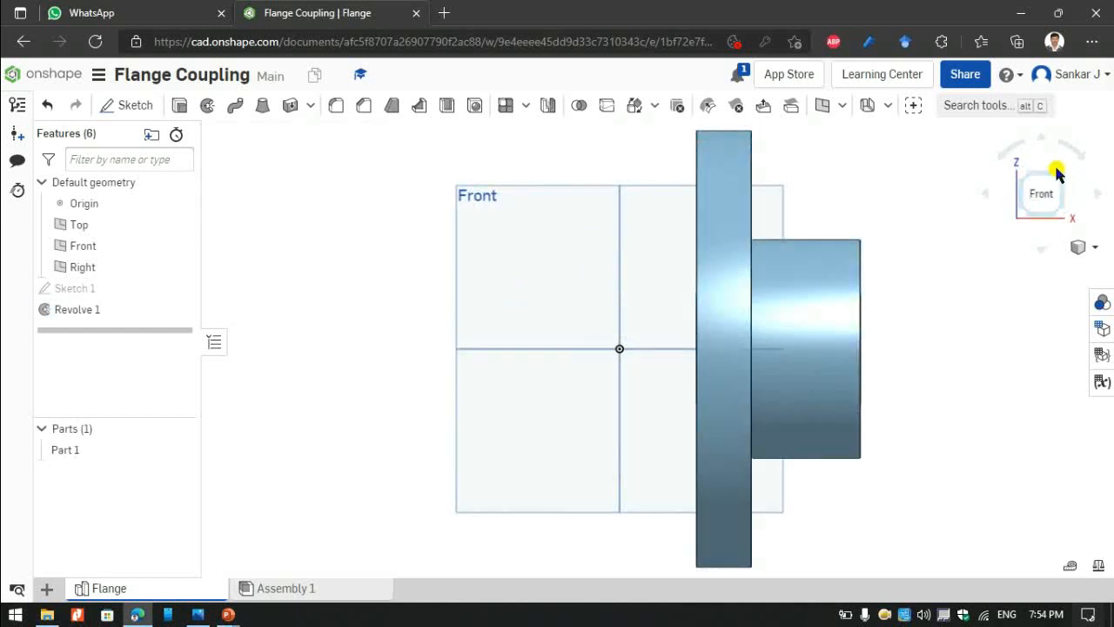
{"action": "left_click", "coordinate": [1055, 173]}
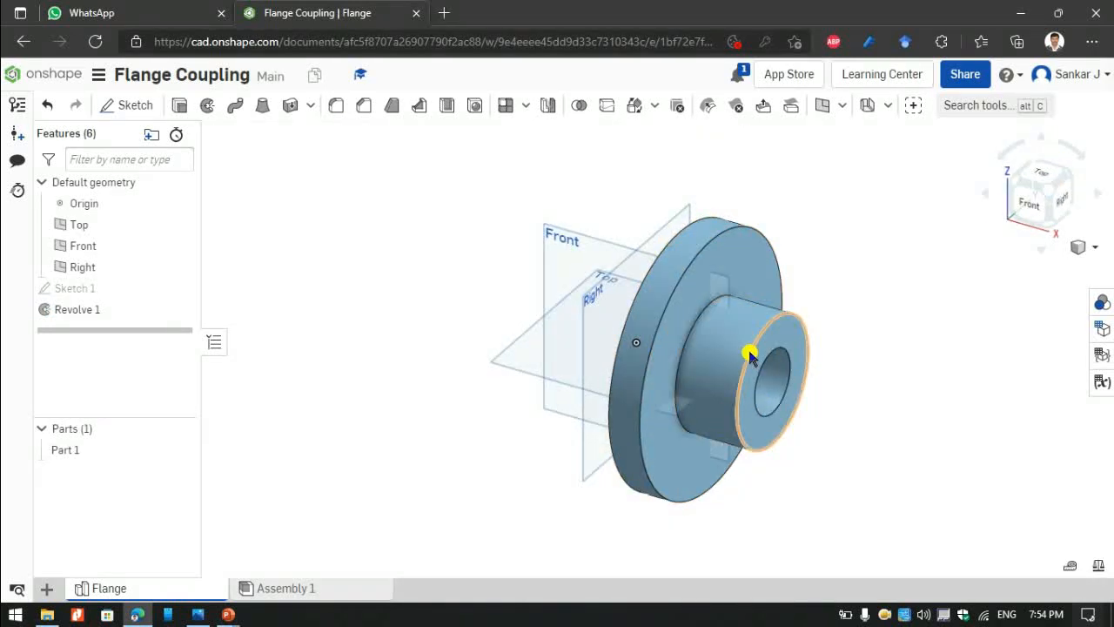
{"action": "left_click", "coordinate": [1030, 202]}
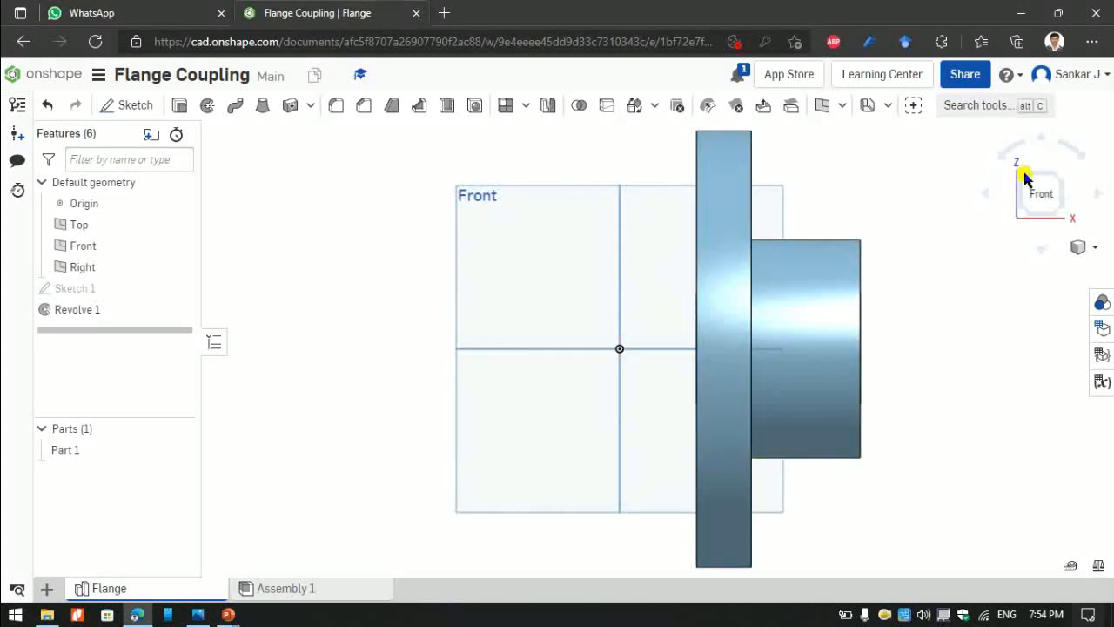
{"action": "left_click", "coordinate": [1025, 178]}
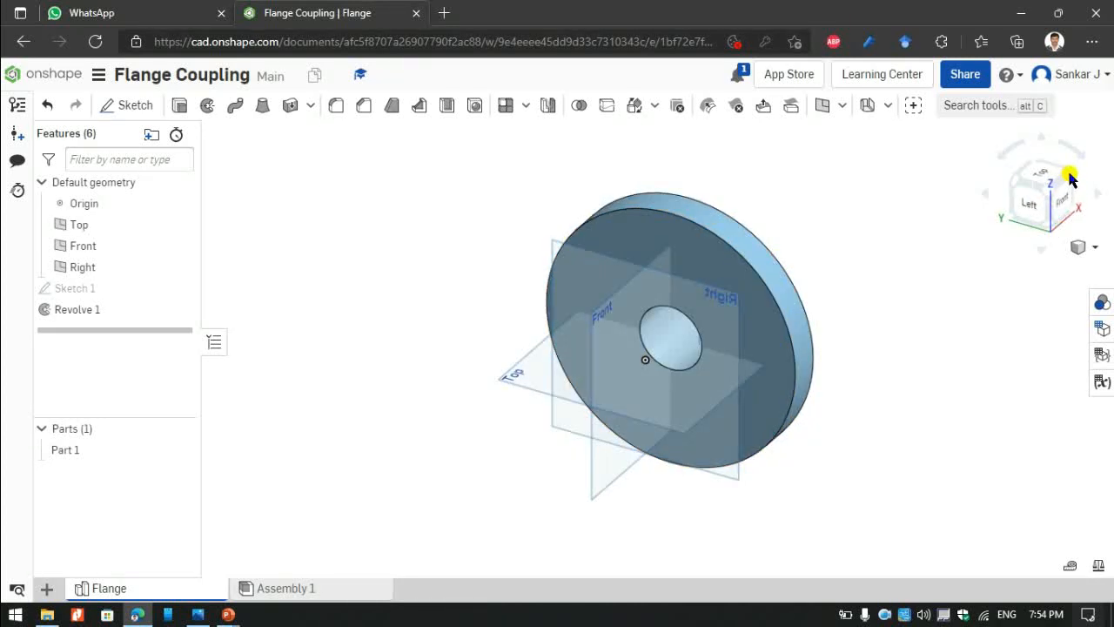
{"action": "left_click", "coordinate": [1070, 178]}
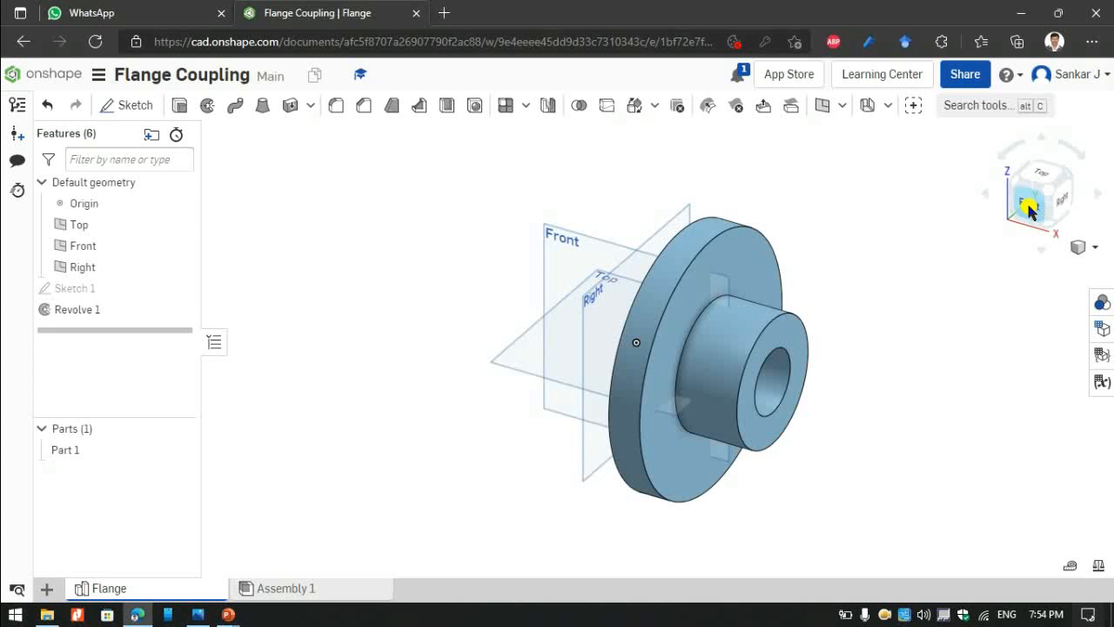
Fillet both rim edges of the flange, the hub's base and outer end edges, and both bore edges with a 2 mm radius.
{"action": "left_click", "coordinate": [335, 105]}
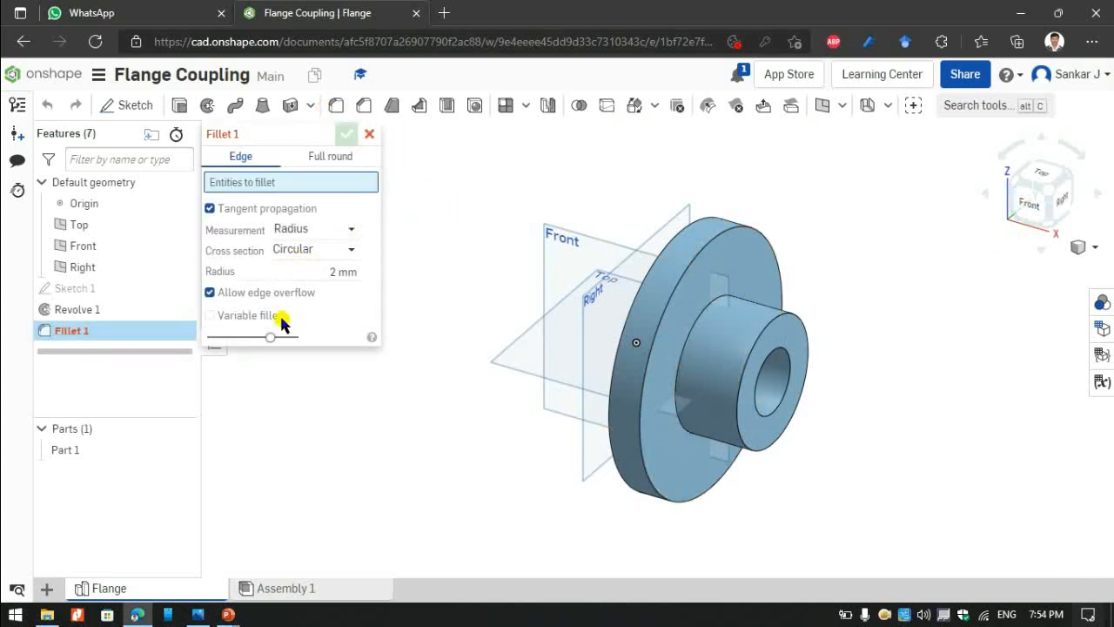
{"action": "left_click", "coordinate": [326, 268]}
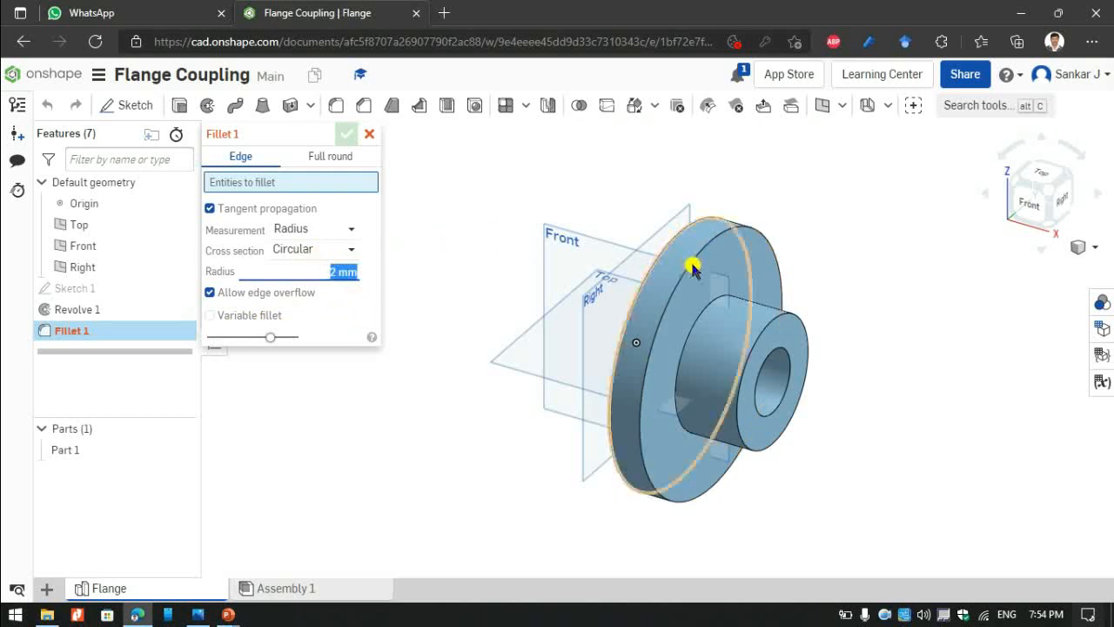
{"action": "left_click", "coordinate": [649, 273]}
{"action": "left_click", "coordinate": [653, 279]}
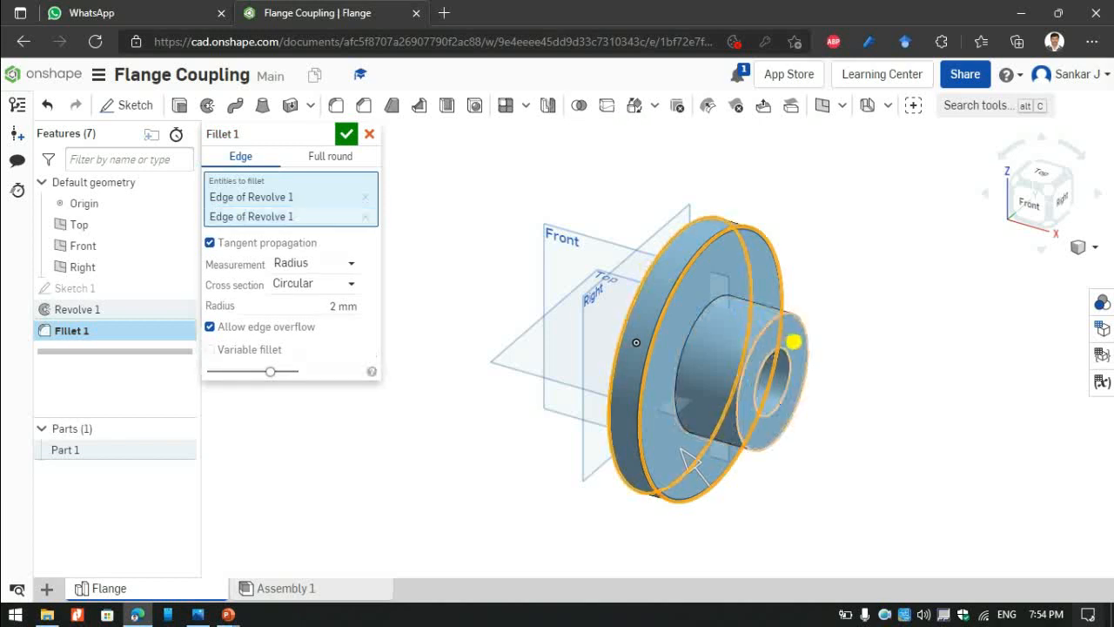
{"action": "left_click", "coordinate": [695, 333]}
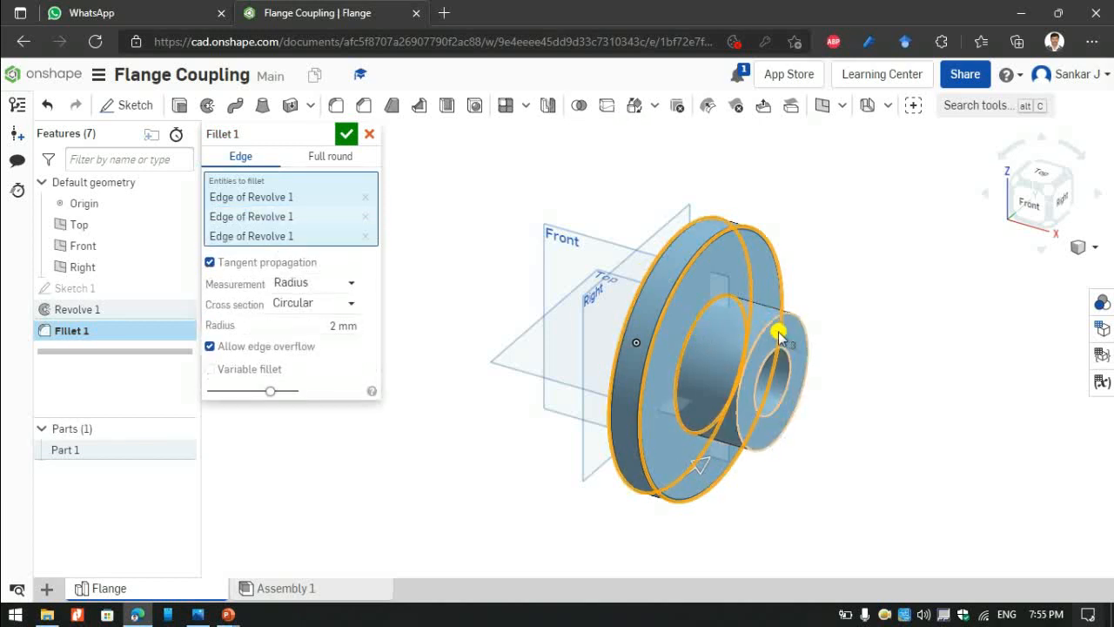
{"action": "left_click", "coordinate": [758, 340]}
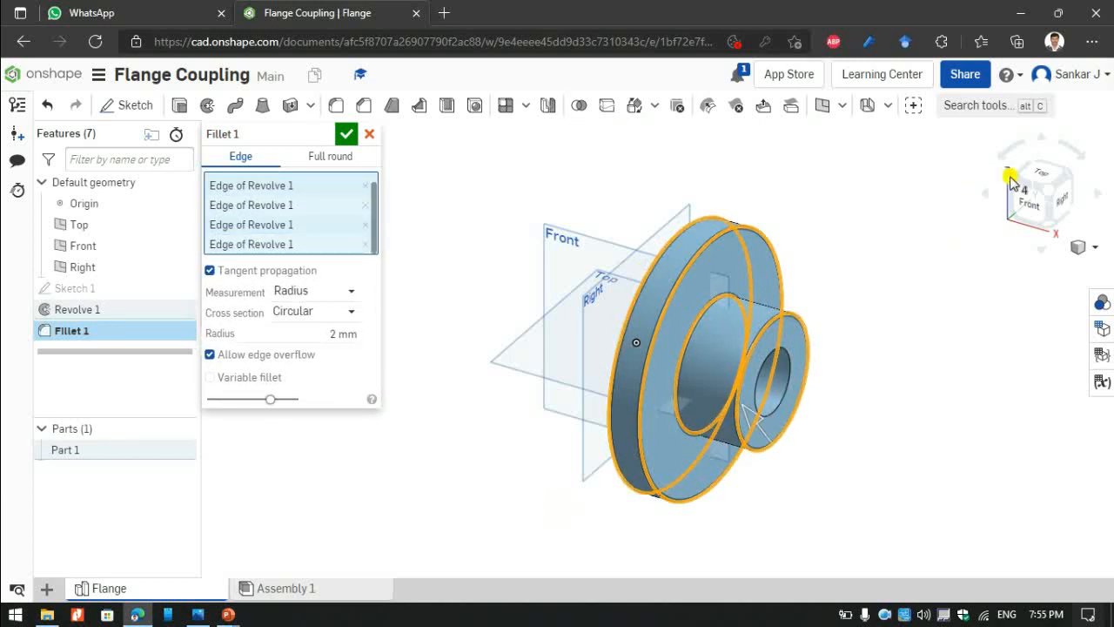
{"action": "left_click_drag", "start_coordinate": [1012, 179], "coordinate": [1016, 186]}
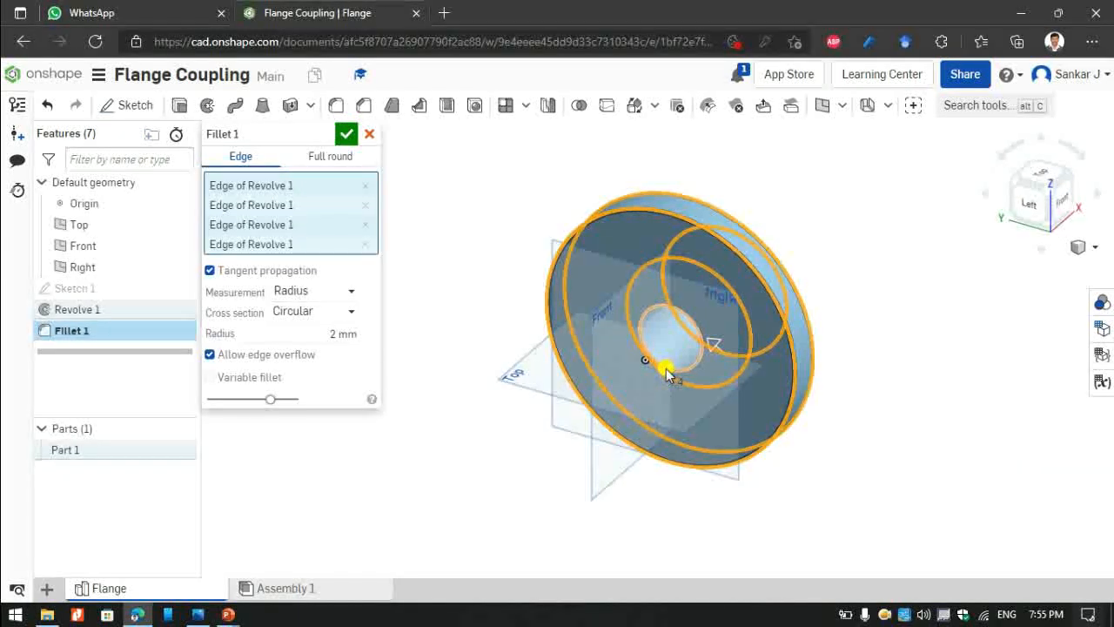
{"action": "left_click", "coordinate": [1064, 174]}
{"action": "left_click", "coordinate": [777, 402]}
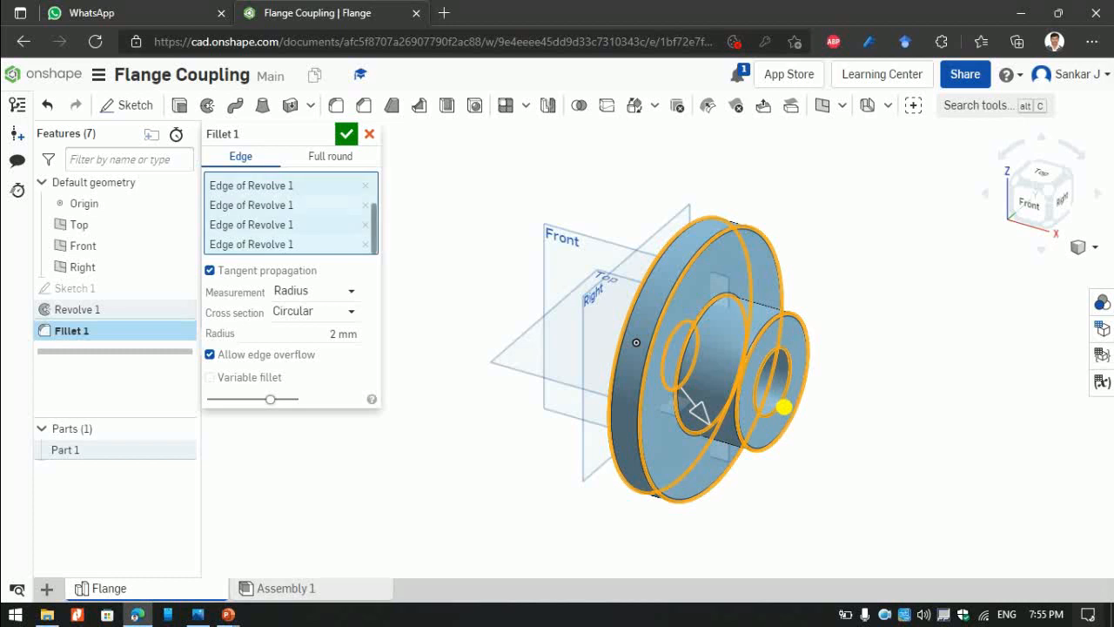
{"action": "left_click", "coordinate": [347, 133]}
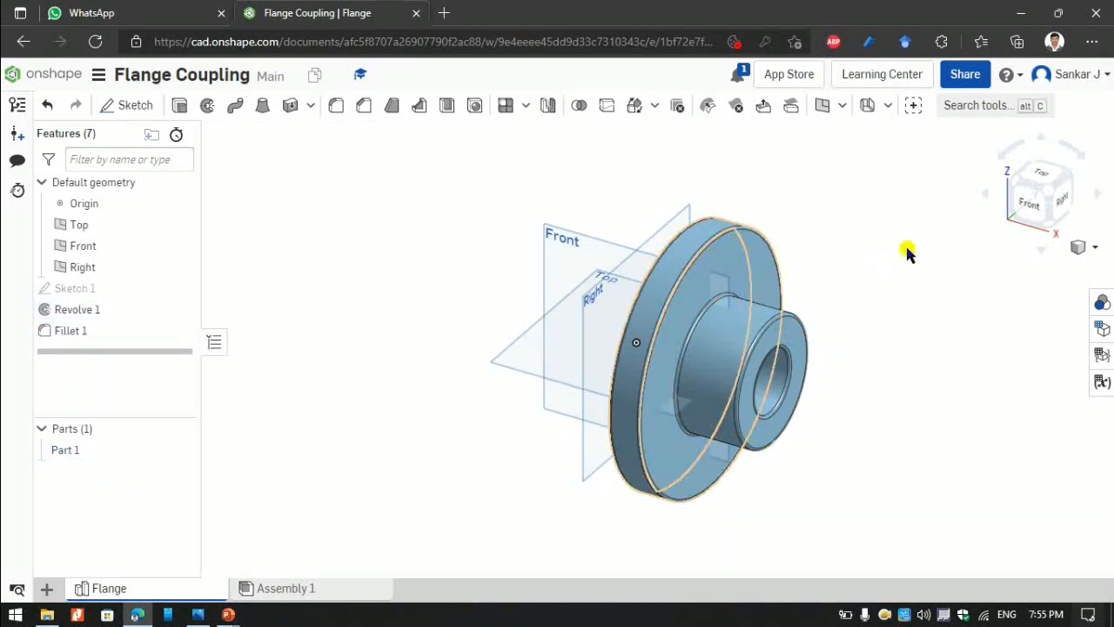
Edit the existing edge fillet and set its radius to 1 mm.
{"action": "left_click", "coordinate": [1030, 206]}
{"action": "left_click_drag", "start_coordinate": [102, 352], "coordinate": [74, 331]}
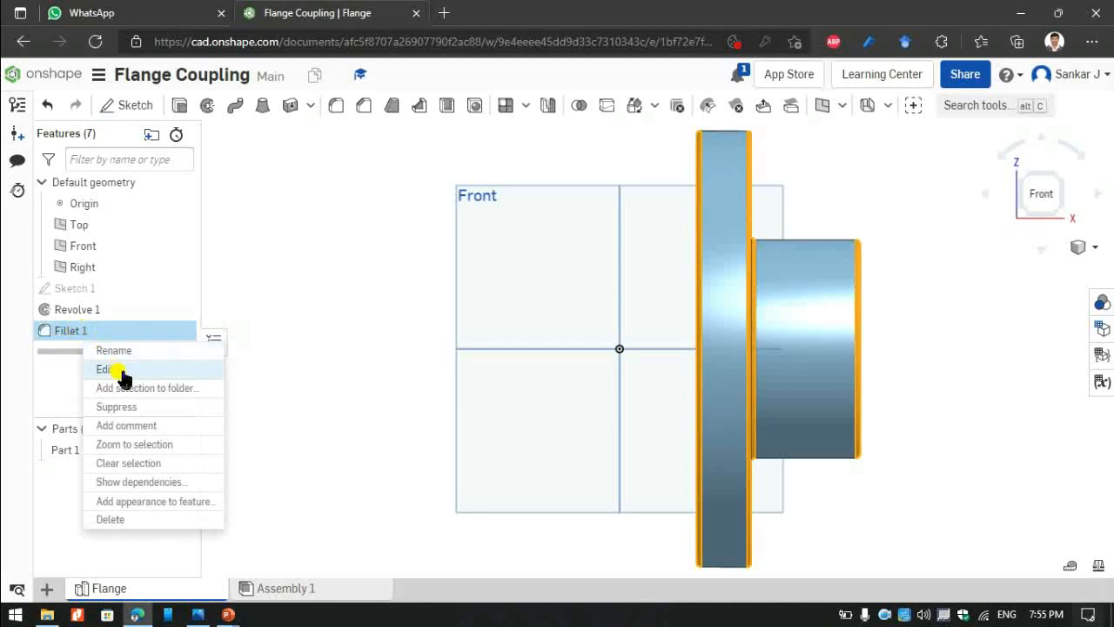
{"action": "left_click", "coordinate": [124, 377]}
{"action": "left_click", "coordinate": [340, 332]}
{"action": "type", "text": "1"}
{"action": "left_click", "coordinate": [346, 133]}
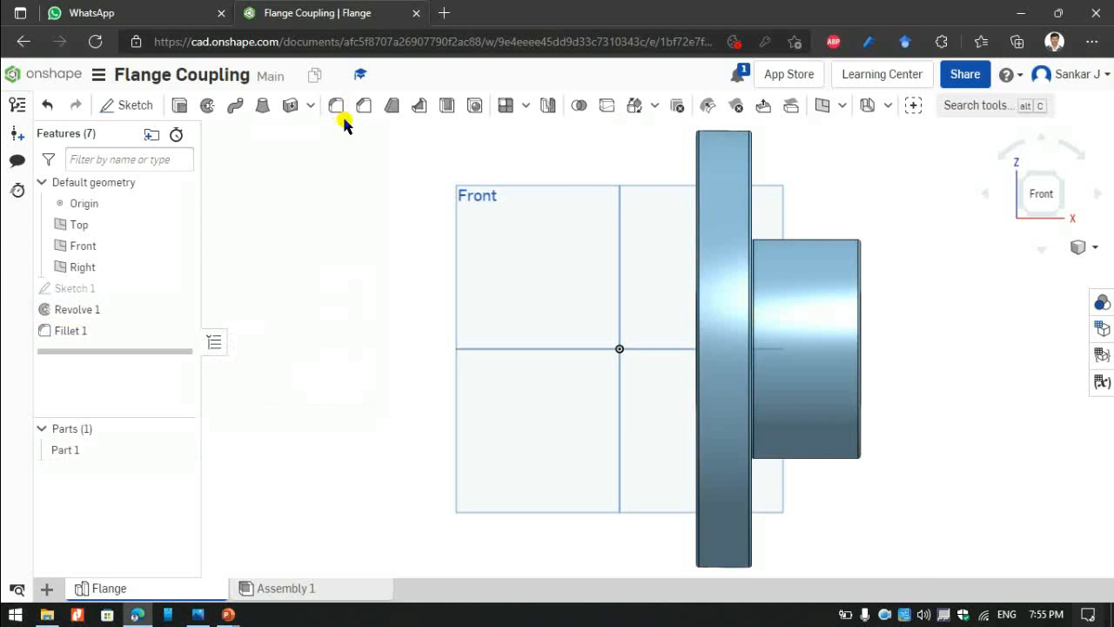
{"action": "left_click", "coordinate": [336, 105]}
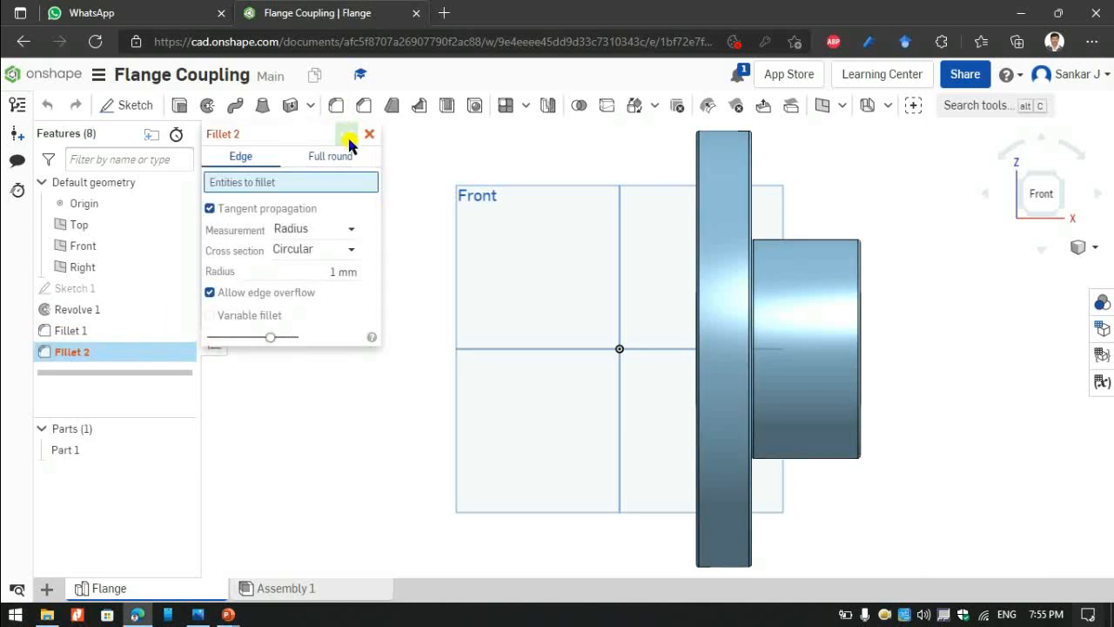
{"action": "left_click", "coordinate": [76, 357]}
{"action": "key", "text": "Delete"}
{"action": "left_click", "coordinate": [75, 328]}
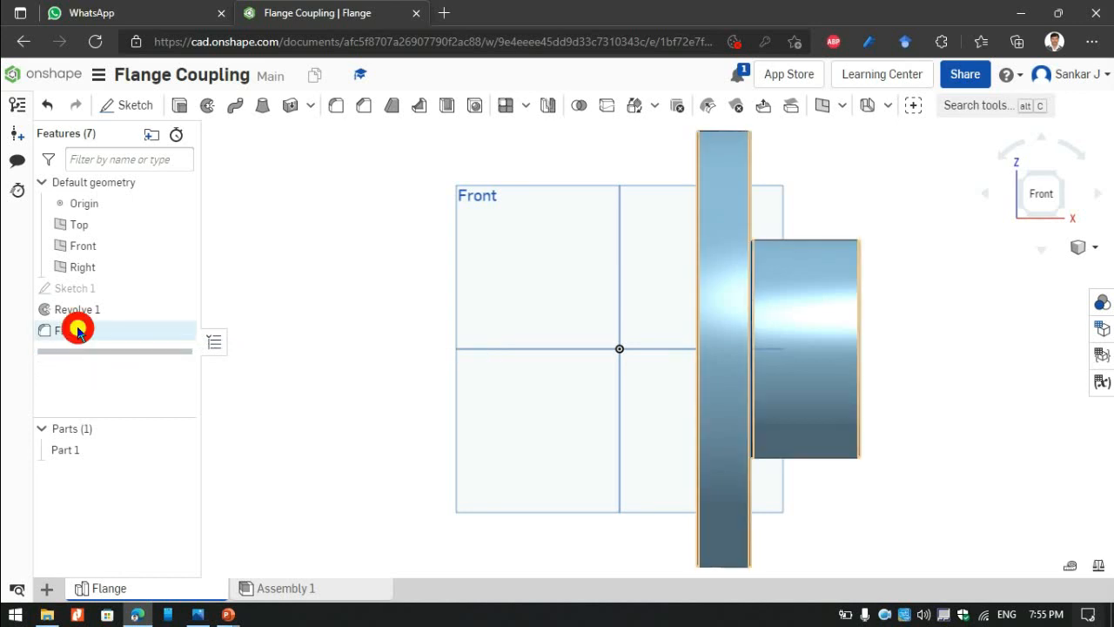
{"action": "right_click", "coordinate": [87, 333]}
{"action": "left_click", "coordinate": [137, 368]}
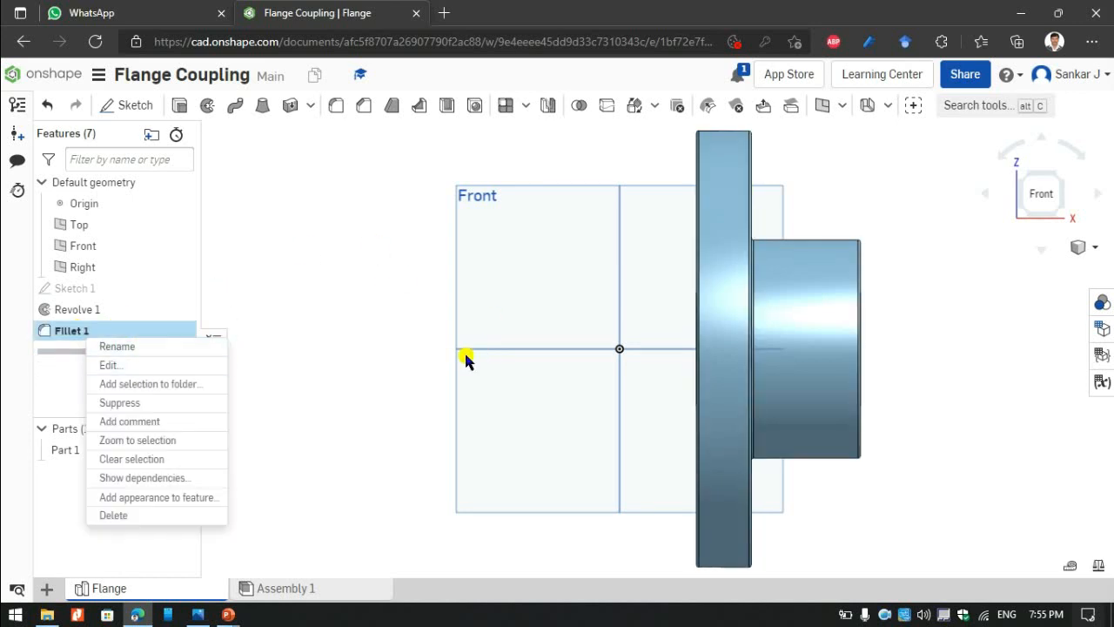
{"action": "left_click", "coordinate": [346, 133]}
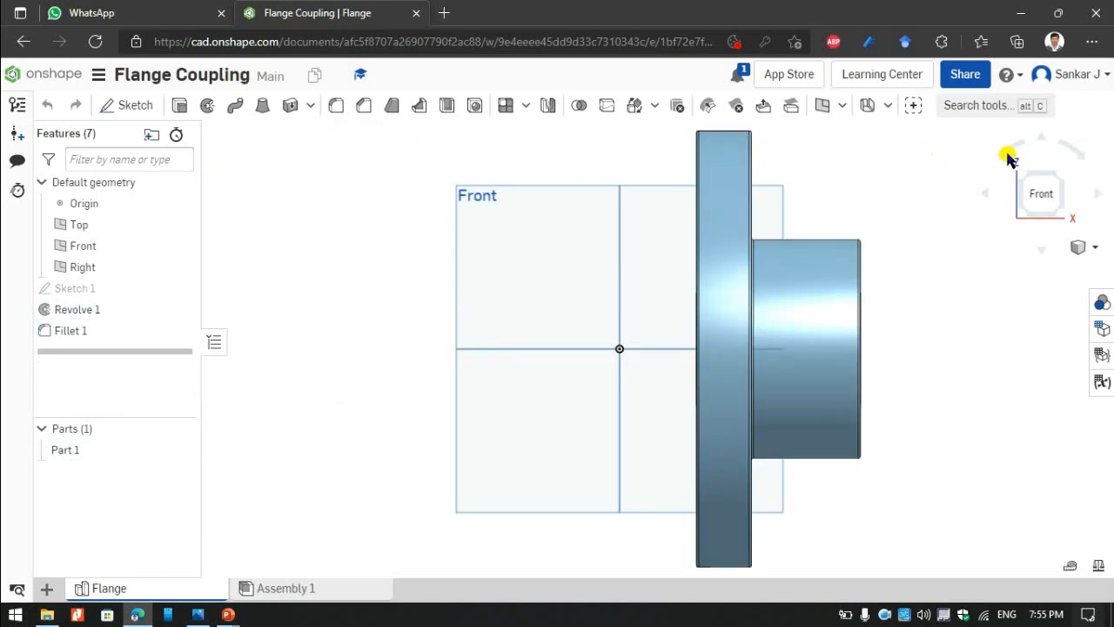
Inspect the filleted flange in isometric and front views, check the coupling reference image, and show the flat face around the bore.
{"action": "left_click", "coordinate": [1060, 176]}
{"action": "scroll", "coordinate": [728, 373], "scroll_direction": "up", "scroll_amount": 3}
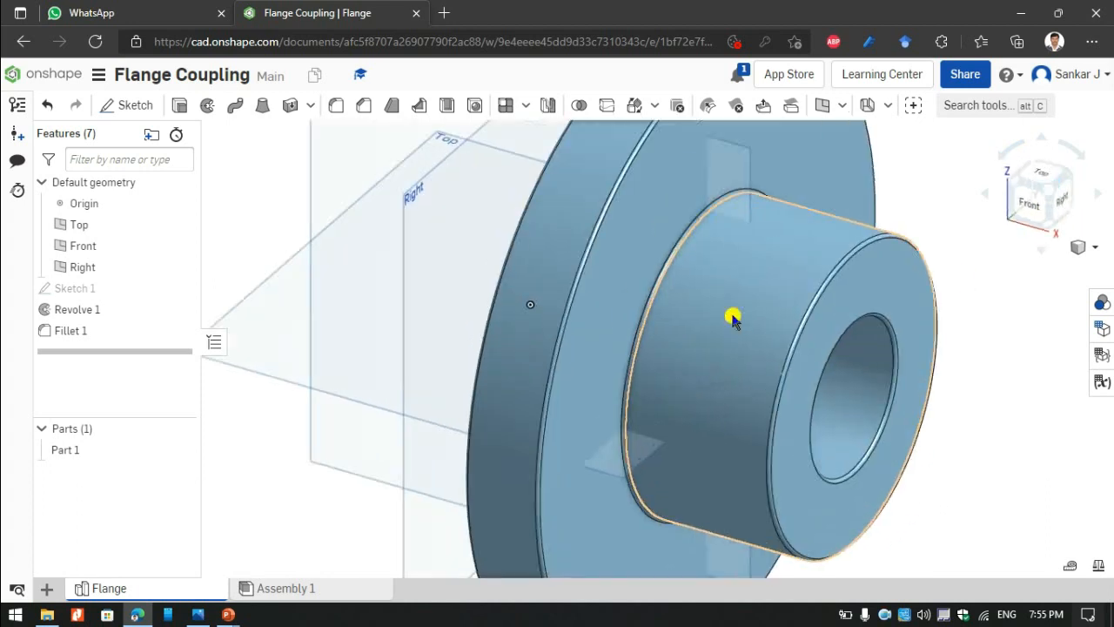
{"action": "left_click", "coordinate": [1027, 203]}
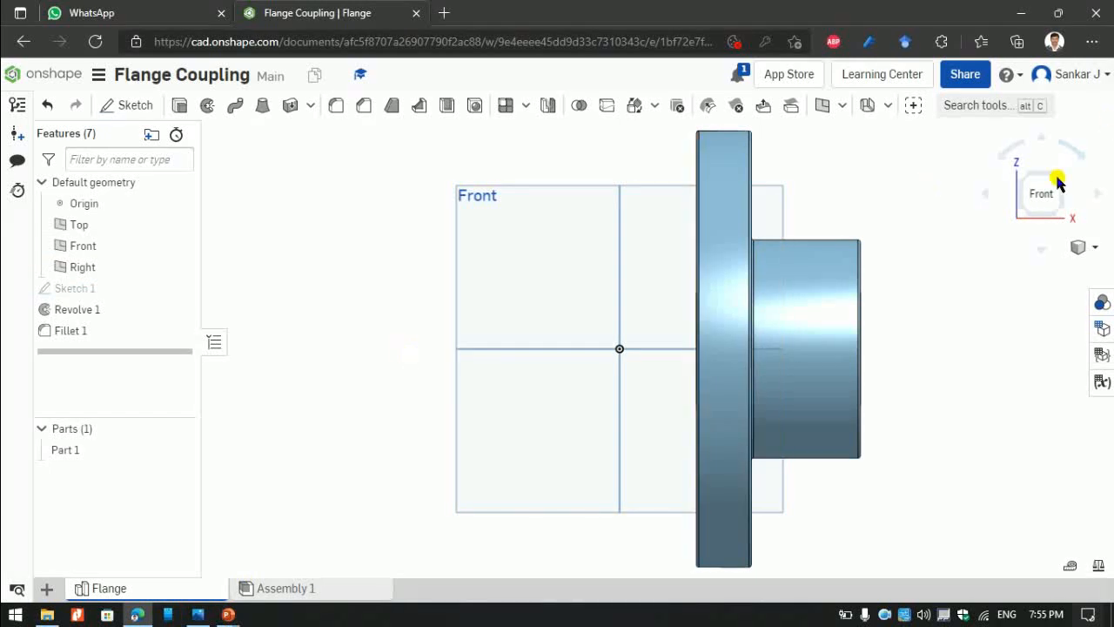
{"action": "key", "text": "alt+Tab"}
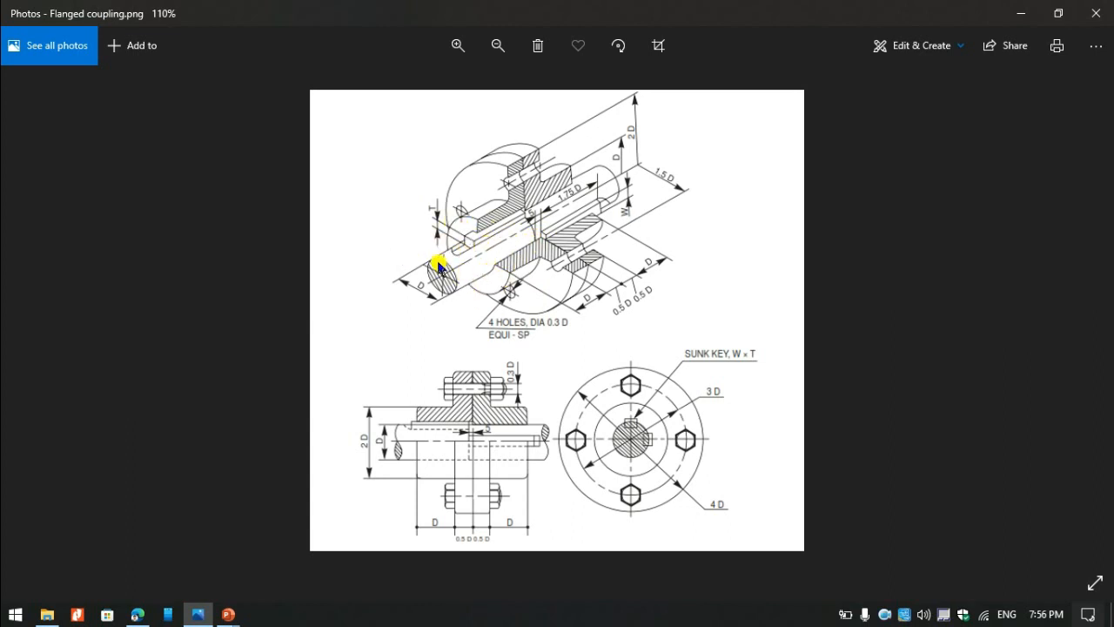
{"action": "key", "text": "alt+Tab"}
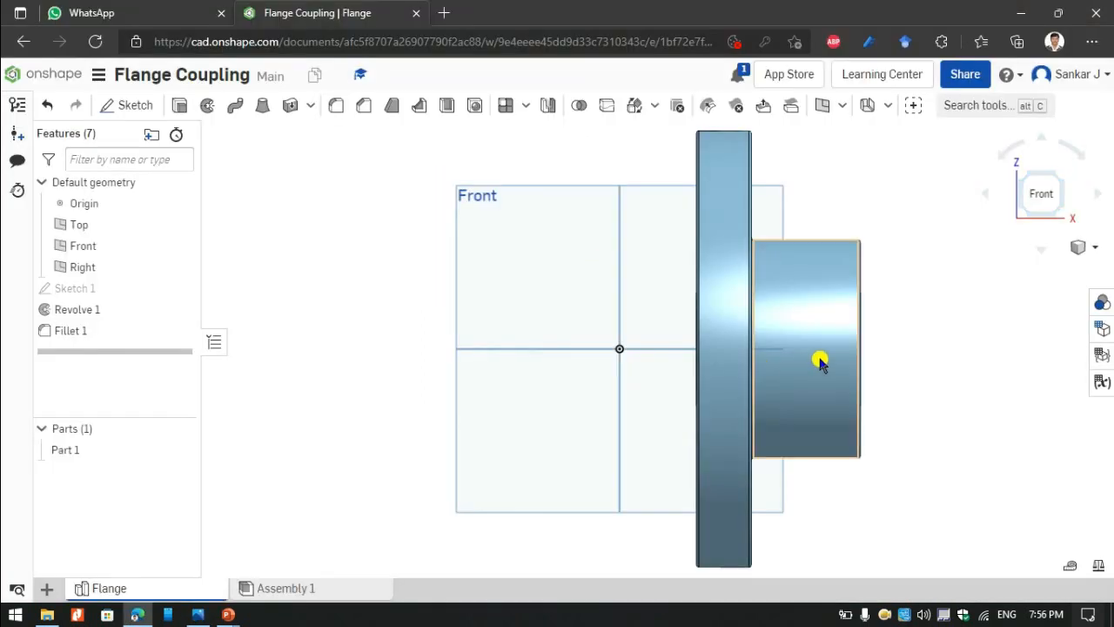
{"action": "left_click", "coordinate": [1026, 177]}
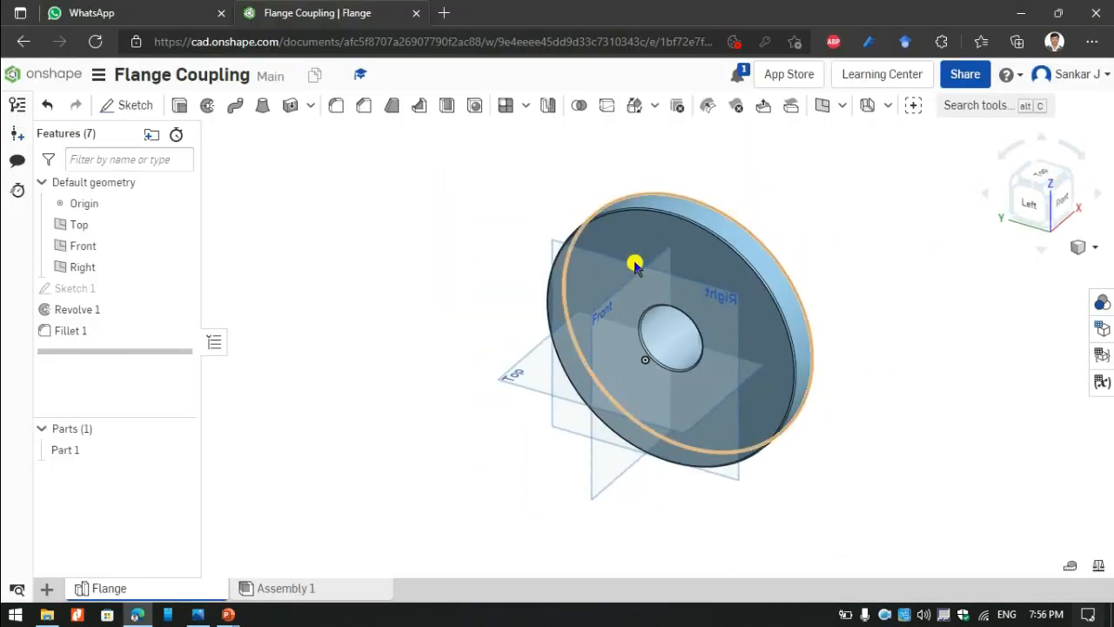
Look up the sunk key width and thickness formulas in the PowerPoint slides and search Windows for the Calculator.
{"action": "mouse_move", "coordinate": [229, 613]}
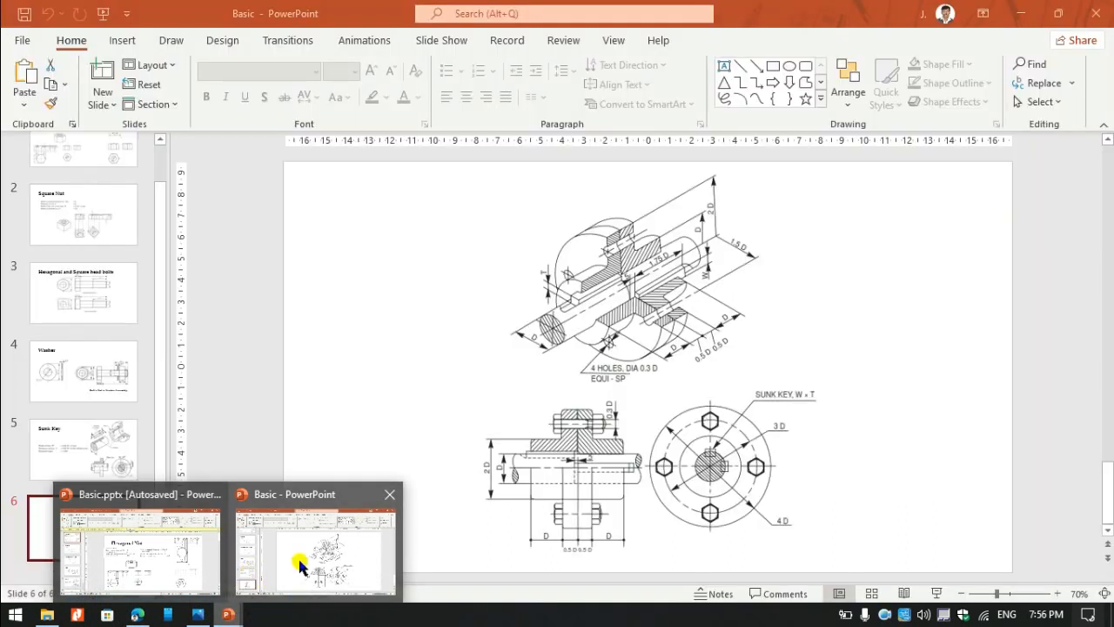
{"action": "left_click", "coordinate": [292, 557]}
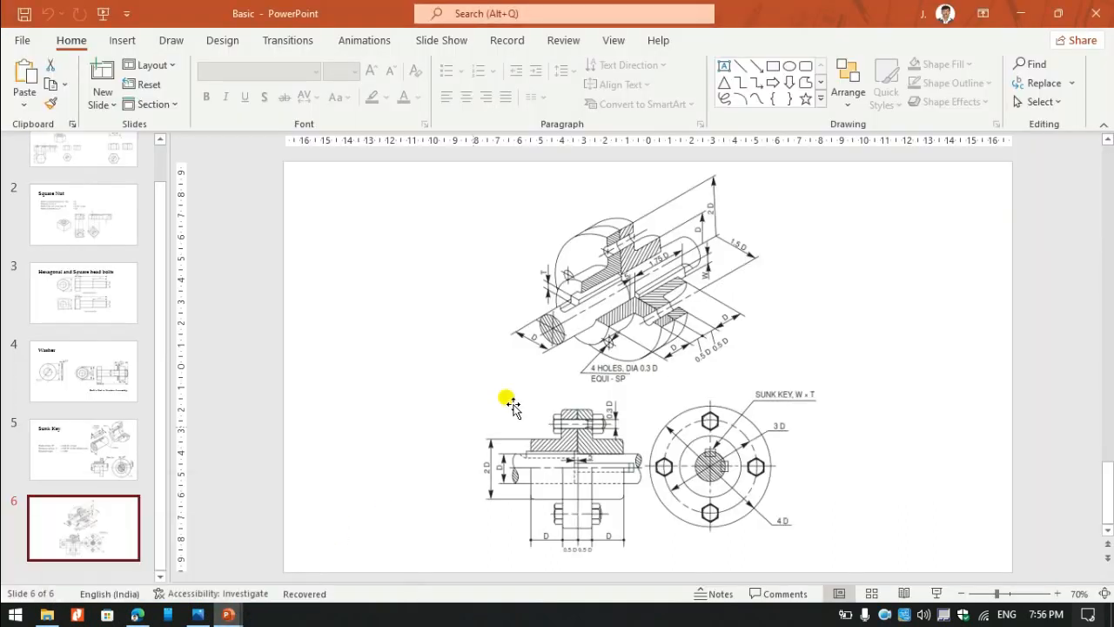
{"action": "scroll", "coordinate": [429, 455], "scroll_direction": "up", "scroll_amount": 1}
{"action": "scroll", "coordinate": [434, 460], "scroll_direction": "up", "scroll_amount": 1}
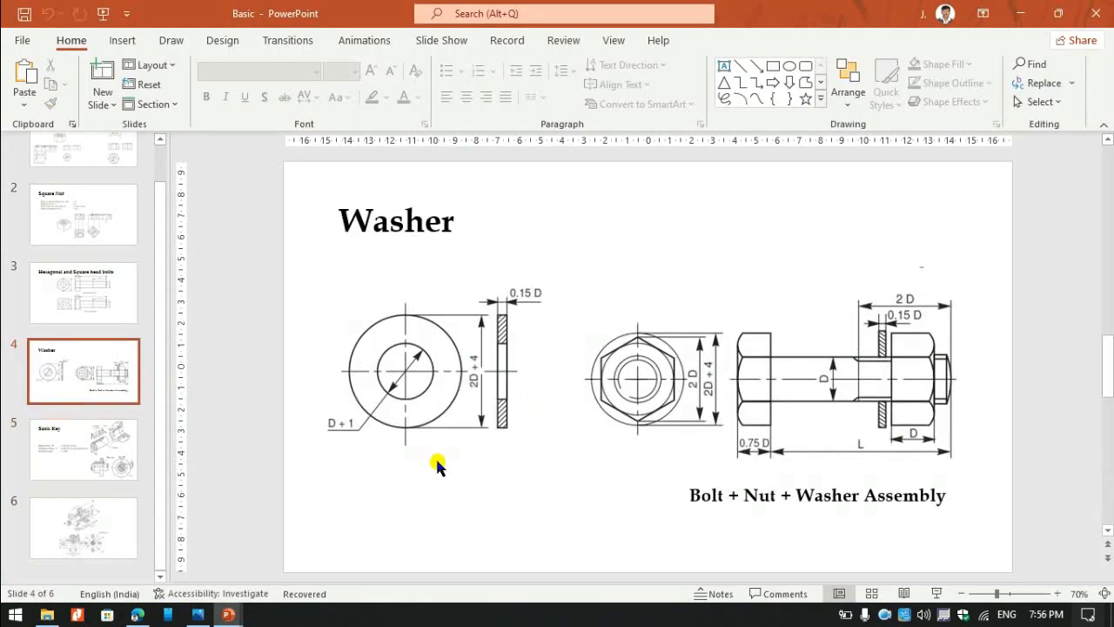
{"action": "scroll", "coordinate": [437, 465], "scroll_direction": "down", "scroll_amount": 1}
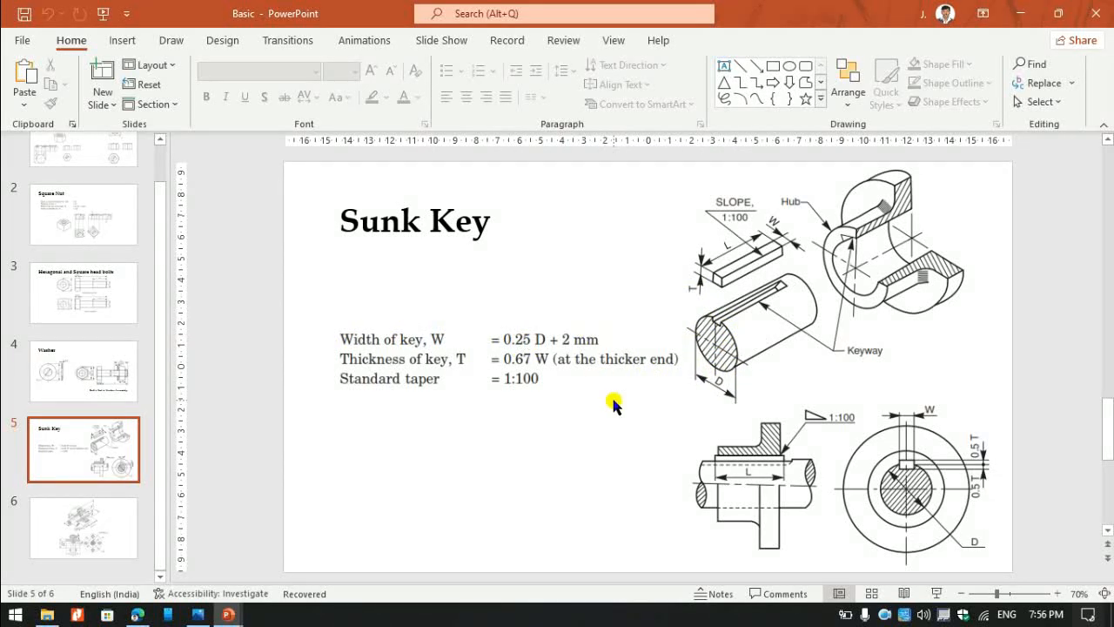
{"action": "key", "text": "super"}
{"action": "key", "text": "super"}
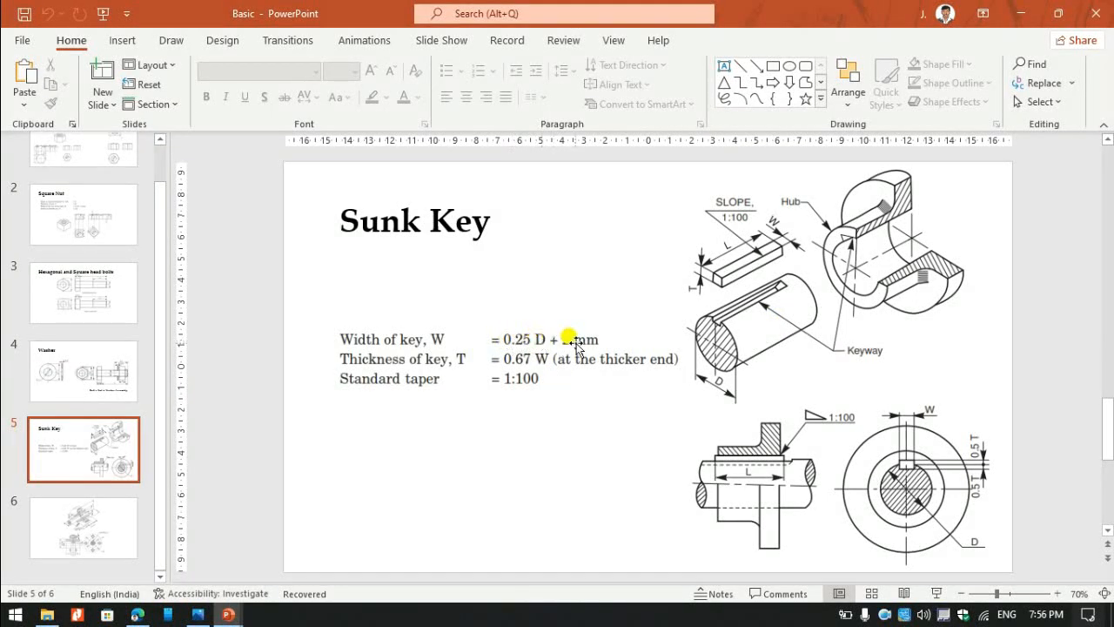
{"action": "key", "text": "super"}
{"action": "key", "text": "super"}
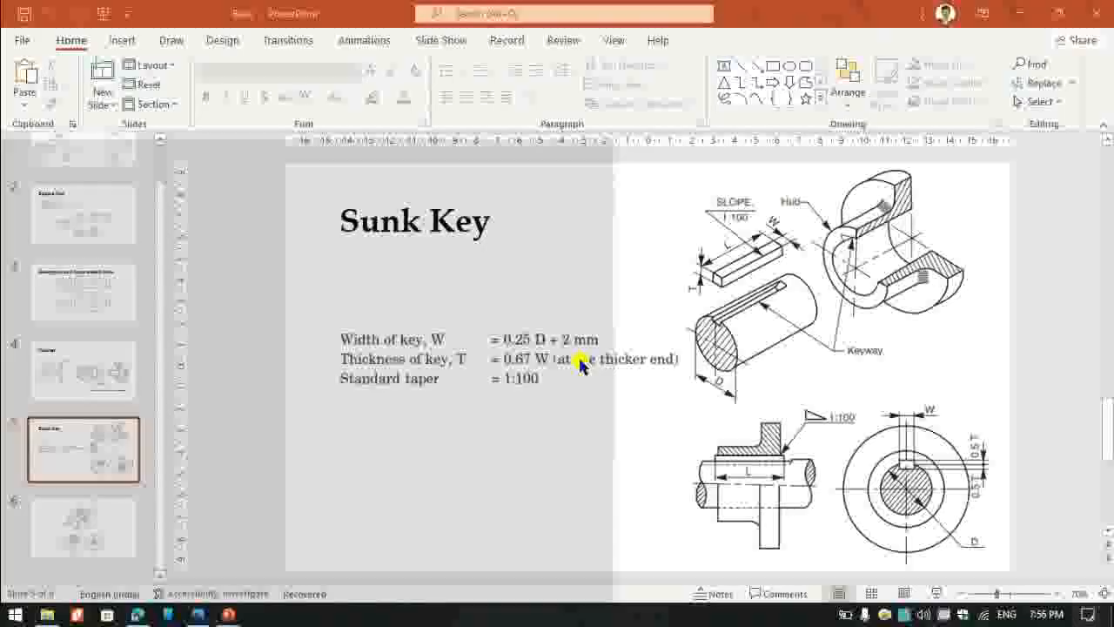
{"action": "key", "text": "super"}
{"action": "type", "text": "cal"}
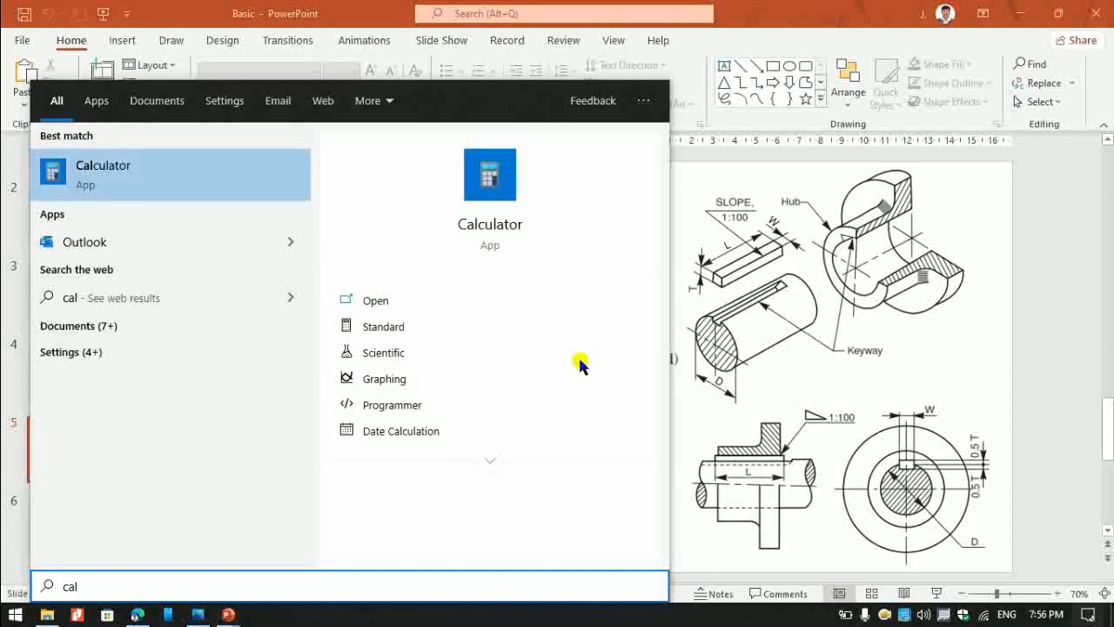
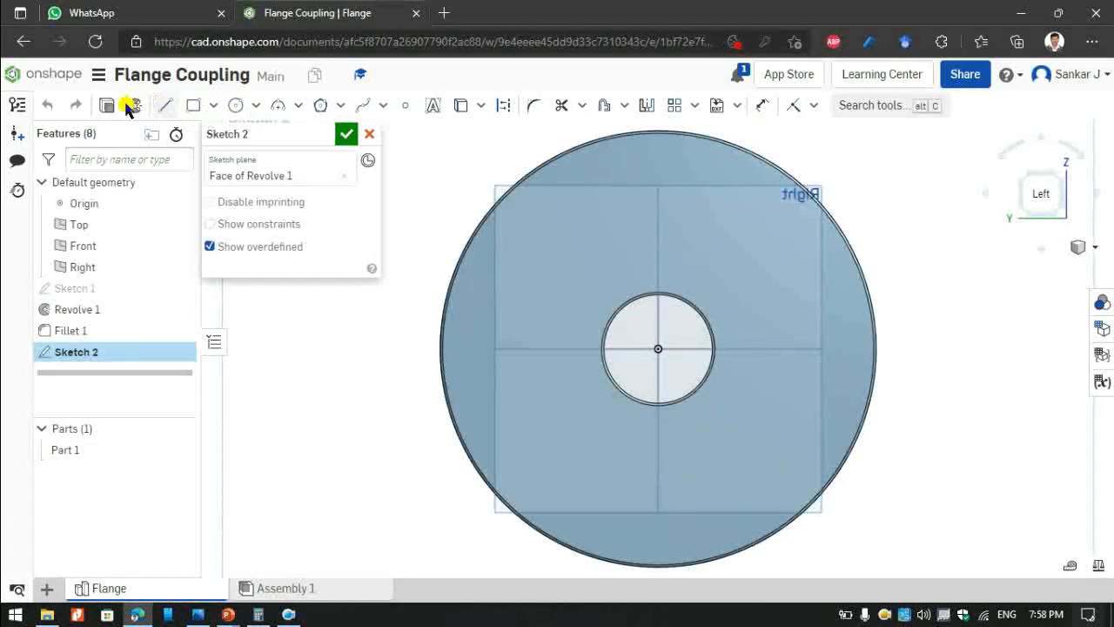
Sketch a circle centred on the origin on the flange's flat face and set its diameter to 50 mm.
{"action": "left_click", "coordinate": [235, 106]}
{"action": "left_click", "coordinate": [656, 349]}
{"action": "left_click", "coordinate": [701, 259]}
{"action": "key", "text": "u"}
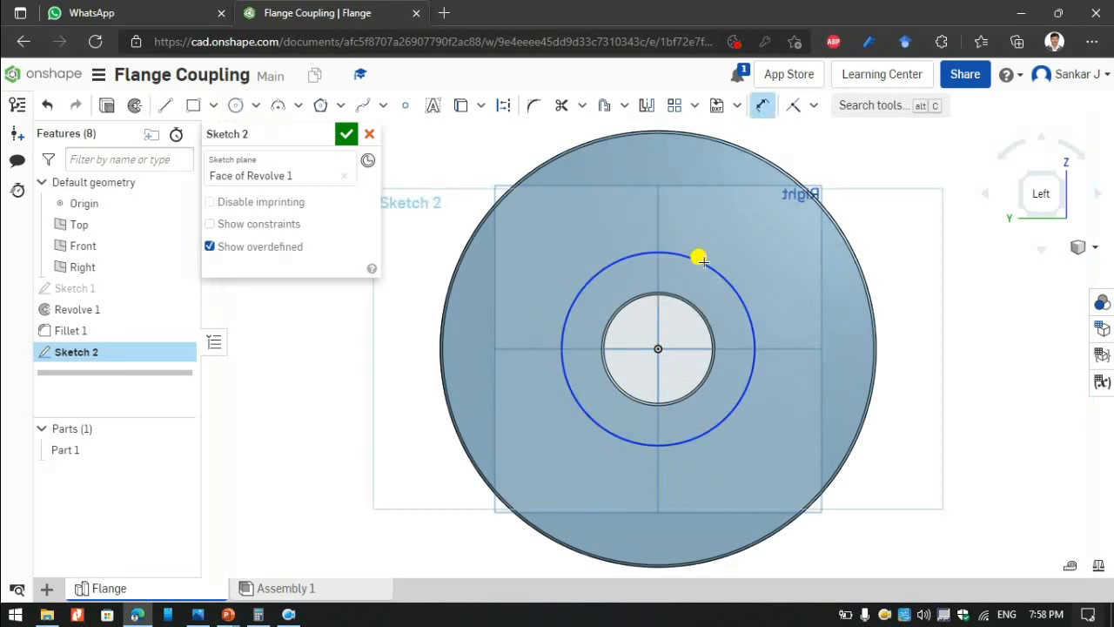
{"action": "left_click", "coordinate": [701, 259]}
{"action": "left_click", "coordinate": [890, 263]}
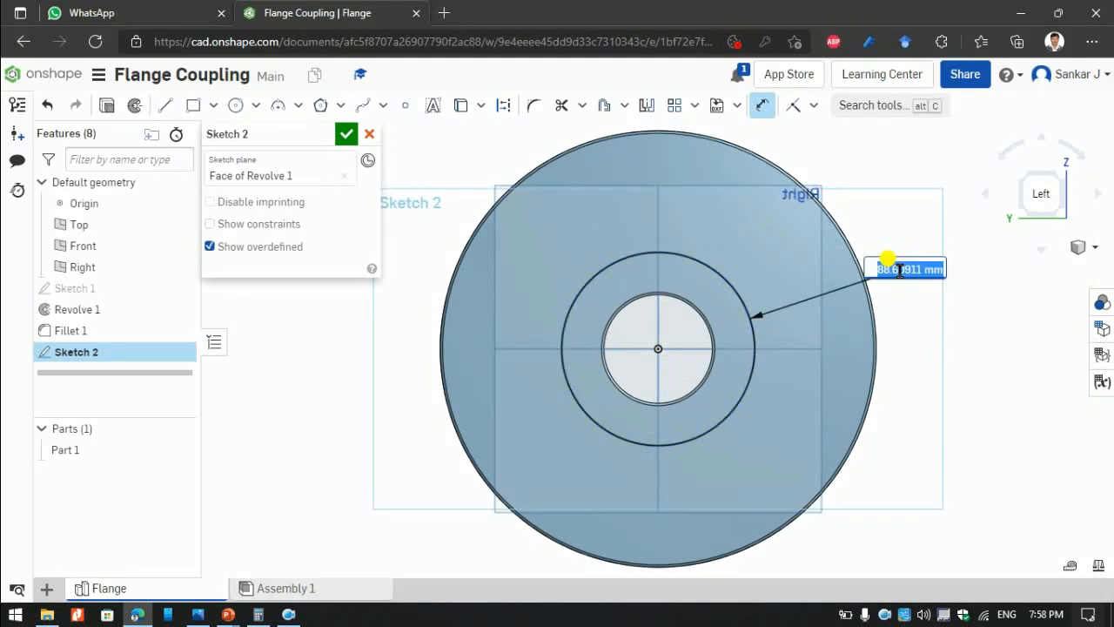
{"action": "type", "text": "50"}
{"action": "key", "text": "Return"}
{"action": "scroll", "coordinate": [600, 241], "scroll_direction": "up", "scroll_amount": 3}
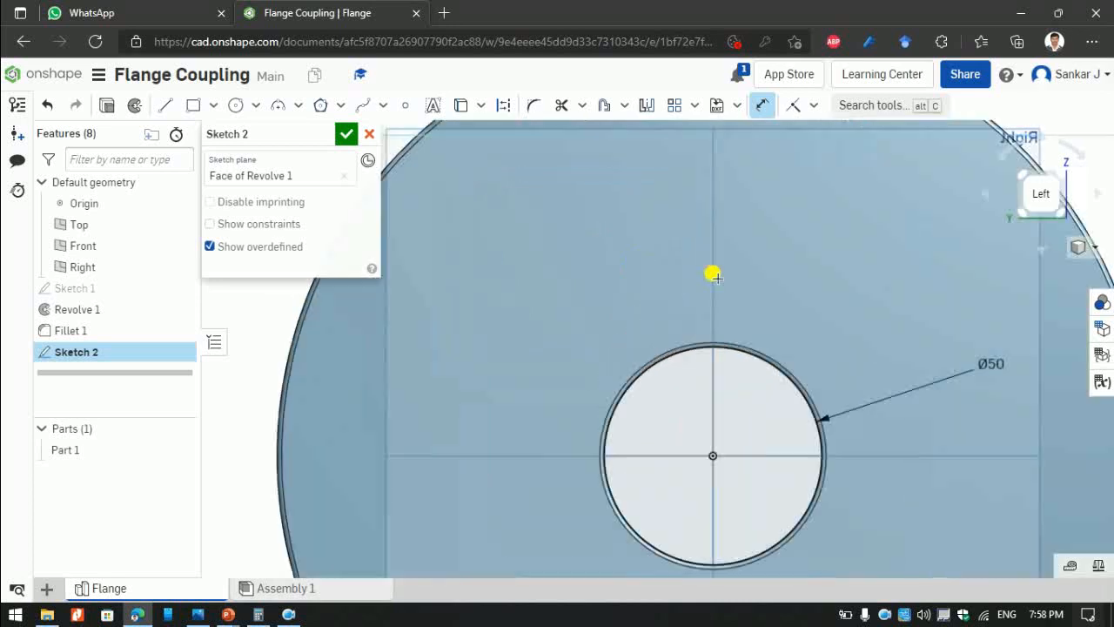
Sketch a vertical line about 44 mm long from the circle's centre up past the bore edge.
{"action": "key", "text": "l"}
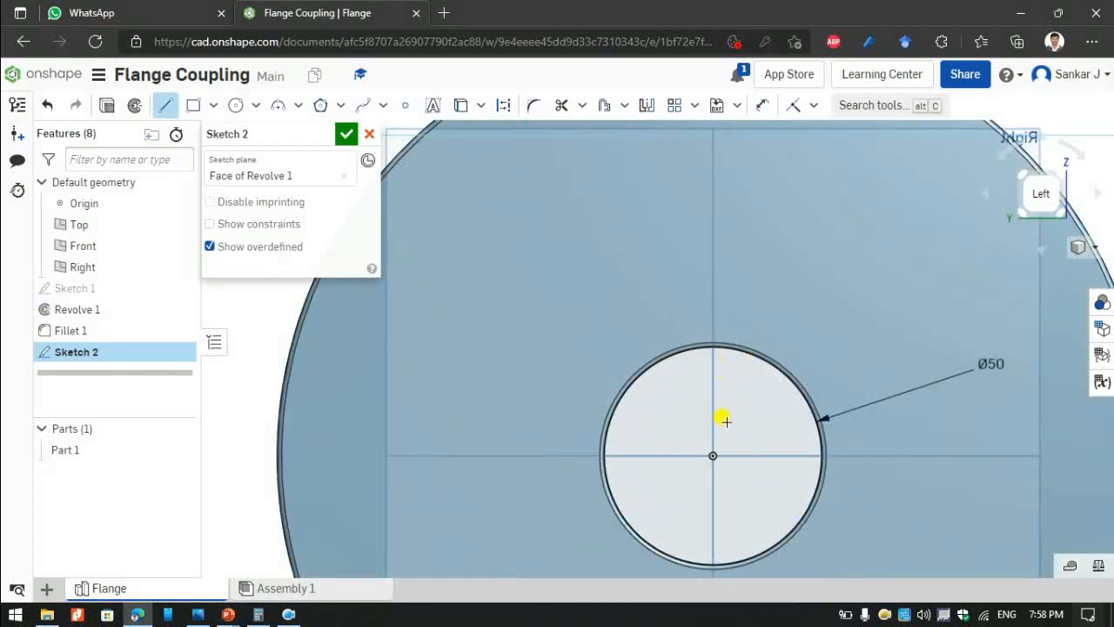
{"action": "left_click", "coordinate": [712, 453]}
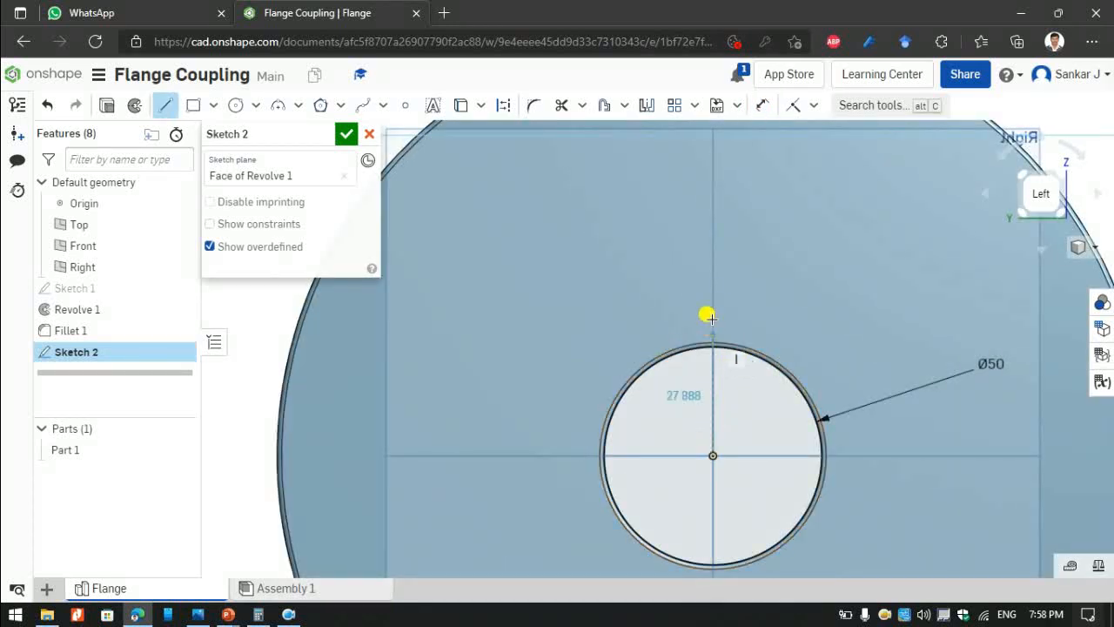
{"action": "left_click", "coordinate": [708, 261]}
{"action": "key", "text": "Escape"}
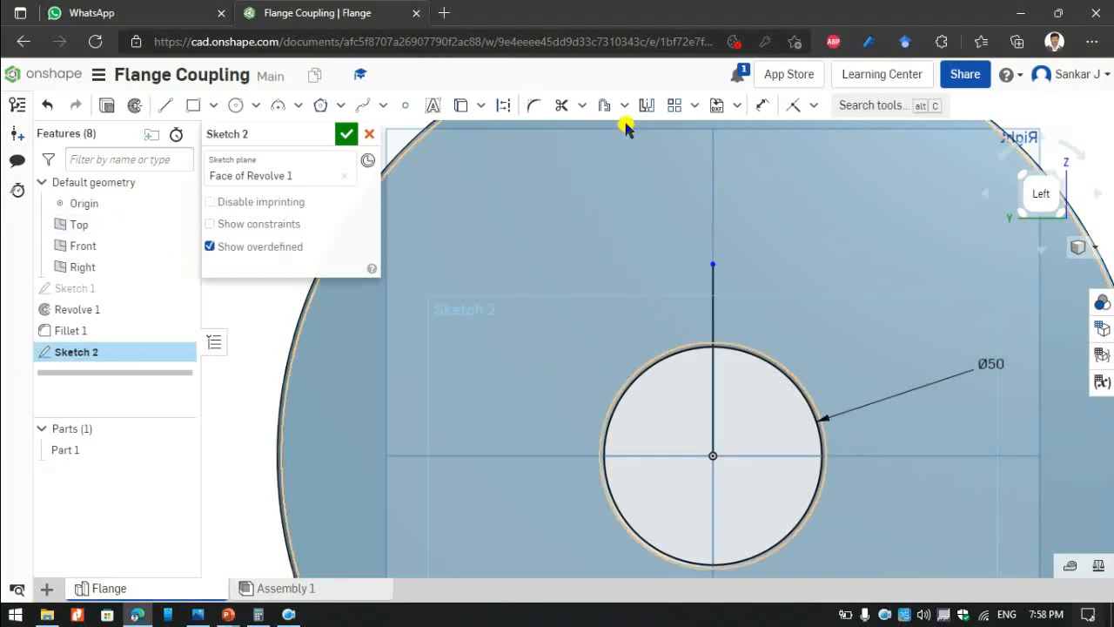
Offset the vertical centre line by 14.5/2 mm to its right.
{"action": "left_click", "coordinate": [604, 105]}
{"action": "left_click", "coordinate": [712, 316]}
{"action": "left_click", "coordinate": [752, 298]}
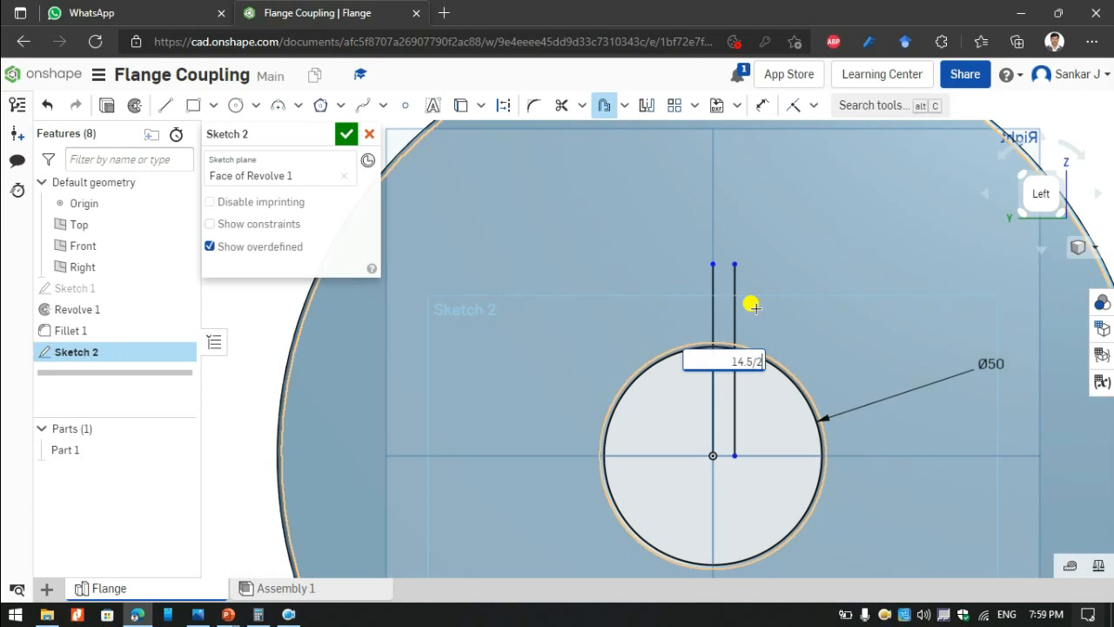
{"action": "key", "text": "Return"}
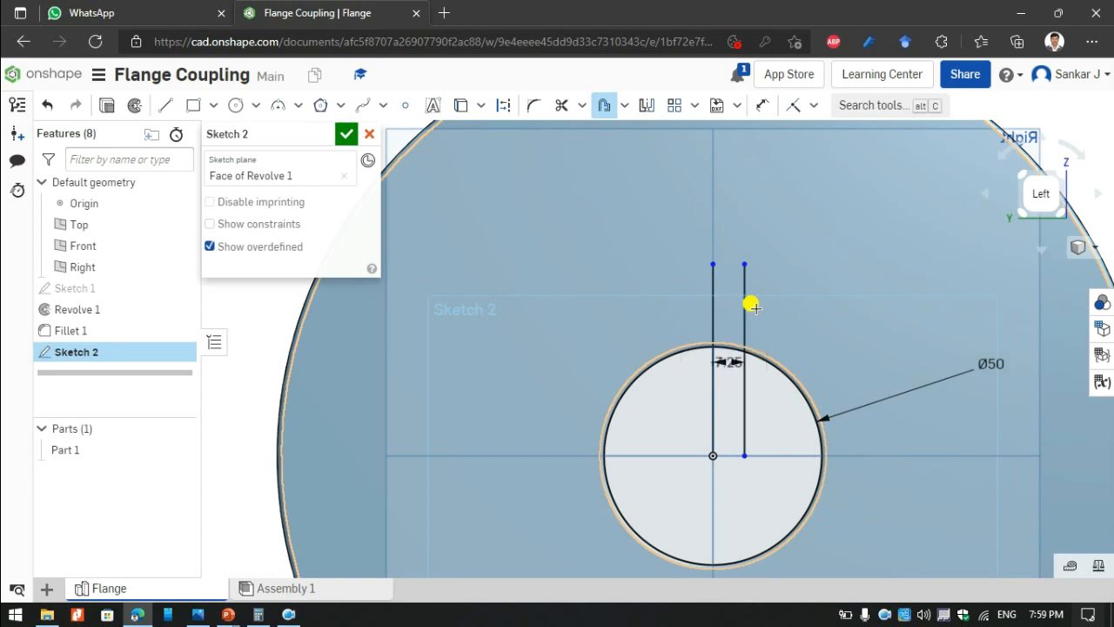
{"action": "left_click", "coordinate": [710, 313]}
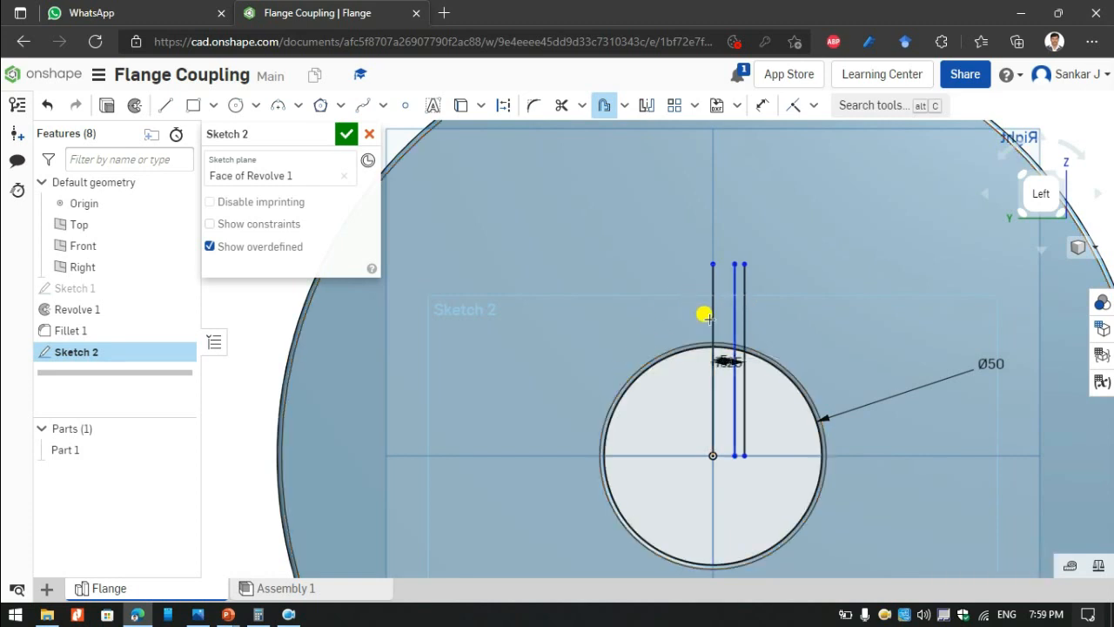
{"action": "left_click", "coordinate": [735, 339]}
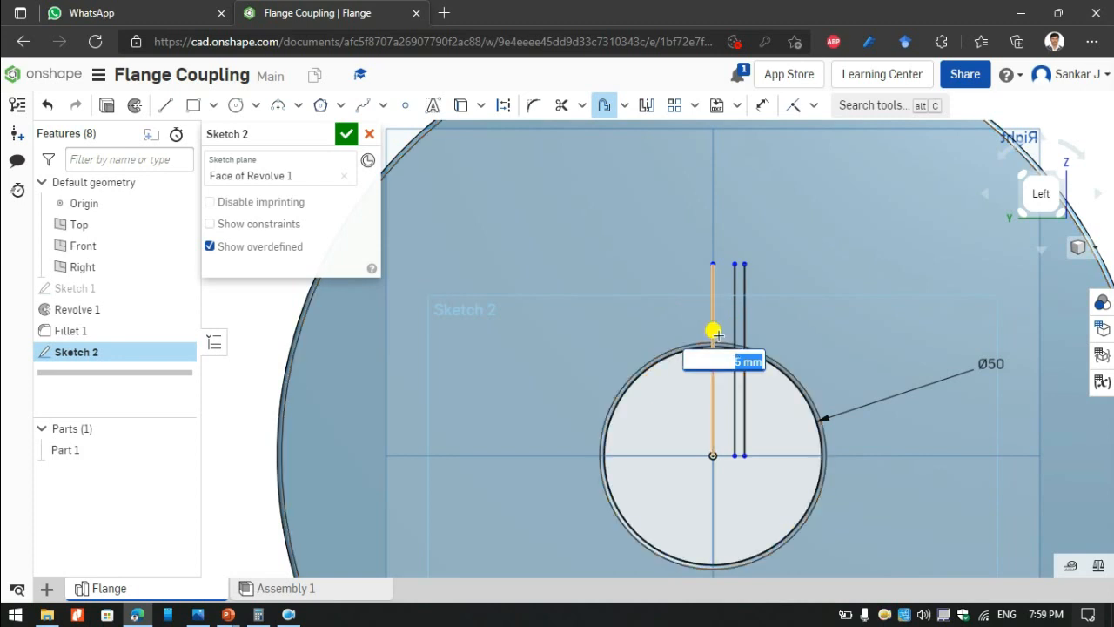
{"action": "key", "text": "Return"}
{"action": "key", "text": "ctrl+z"}
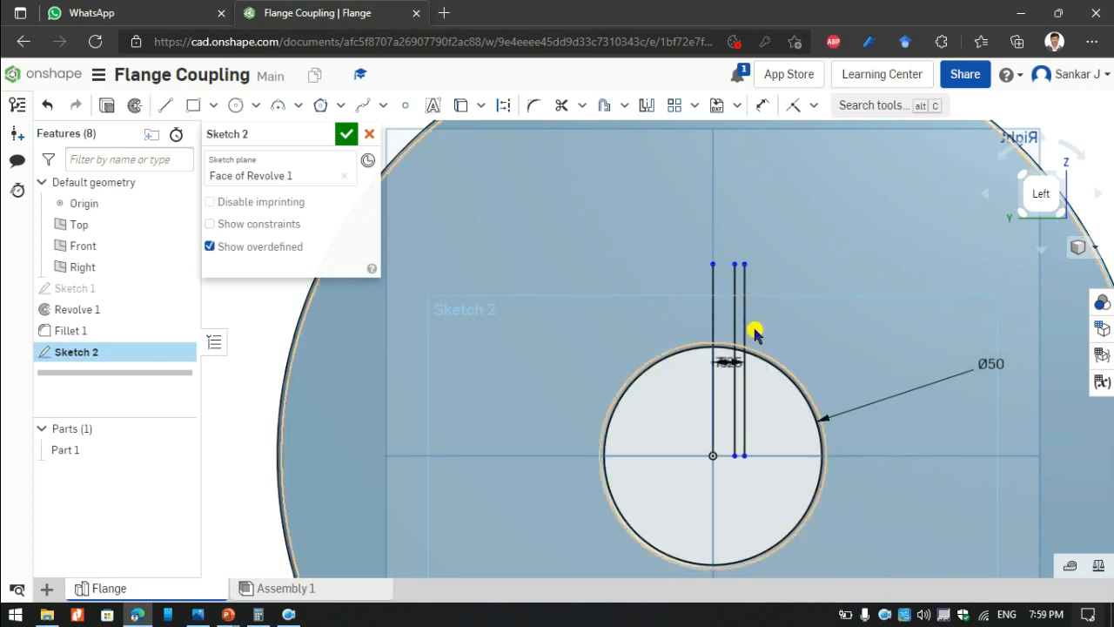
Offset the vertical centre line by 14.5/2 mm to its left, flipping the offset direction.
{"action": "left_click", "coordinate": [604, 105]}
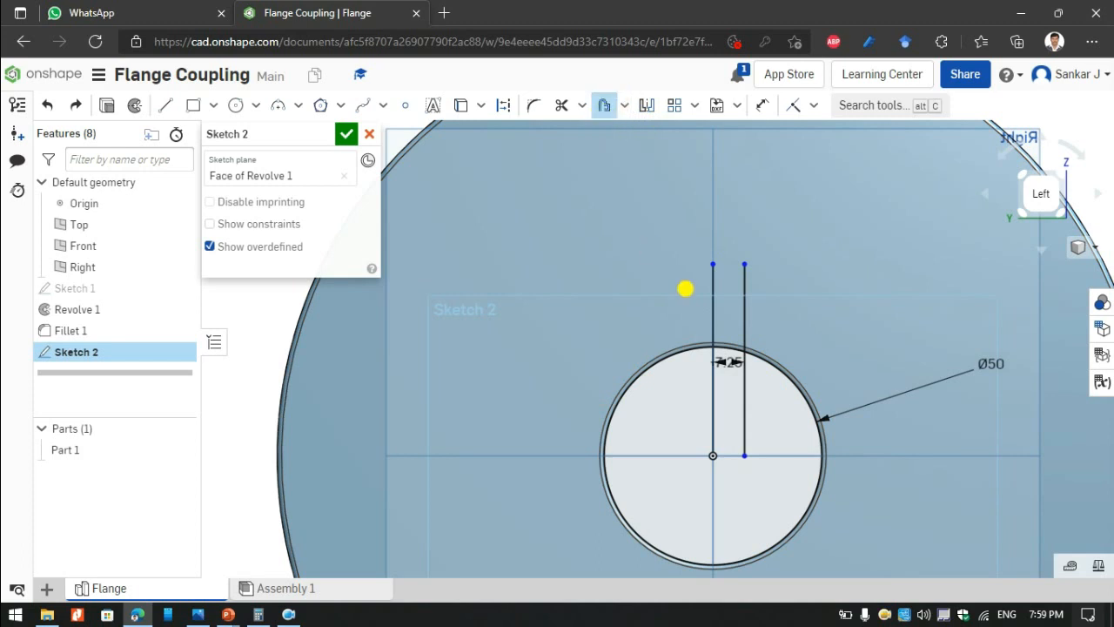
{"action": "left_click", "coordinate": [711, 303]}
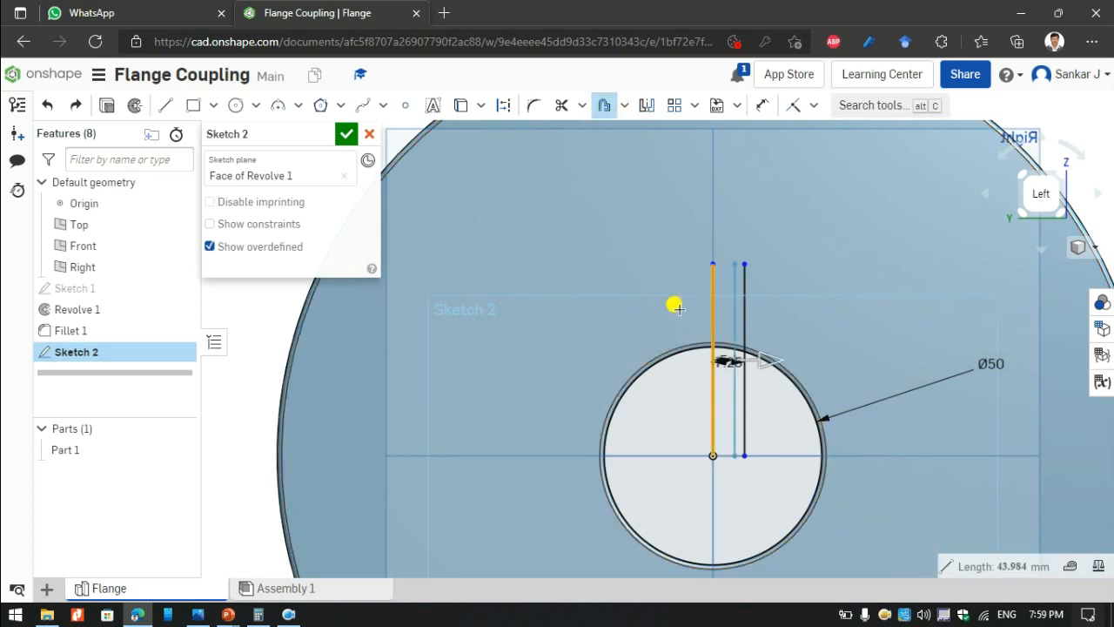
{"action": "left_click", "coordinate": [772, 363]}
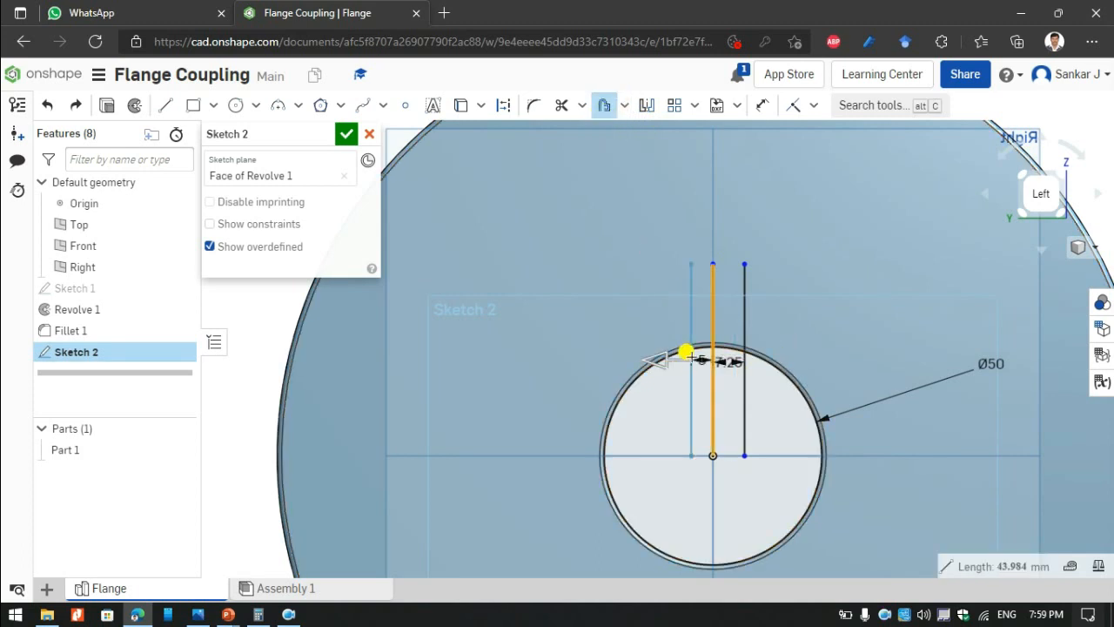
{"action": "left_click", "coordinate": [606, 287]}
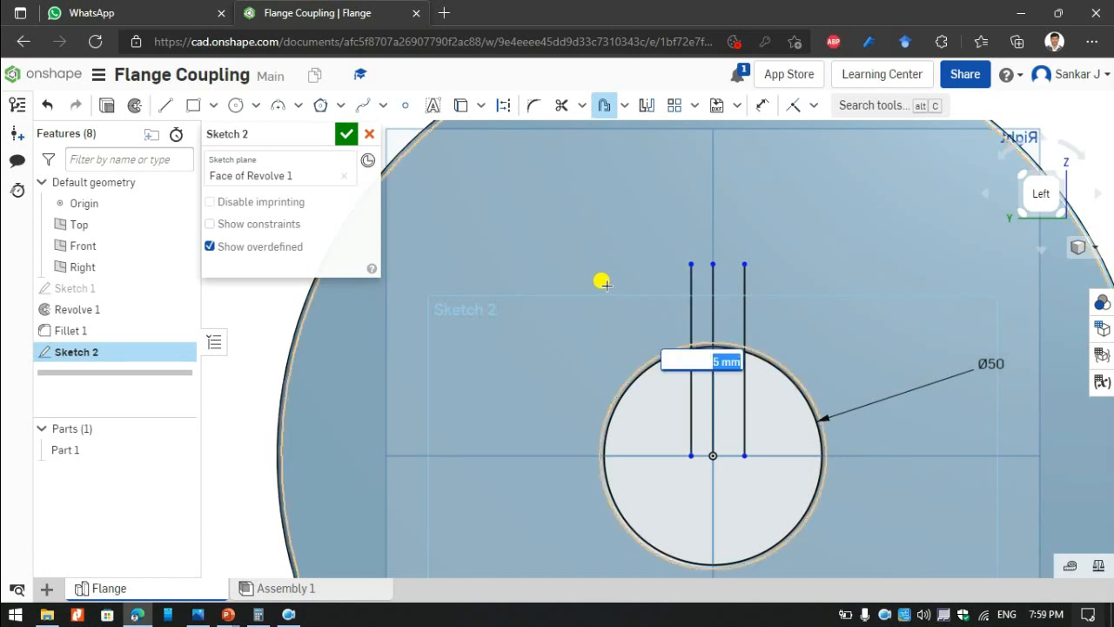
{"action": "type", "text": "14.5/2"}
{"action": "key", "text": "Return"}
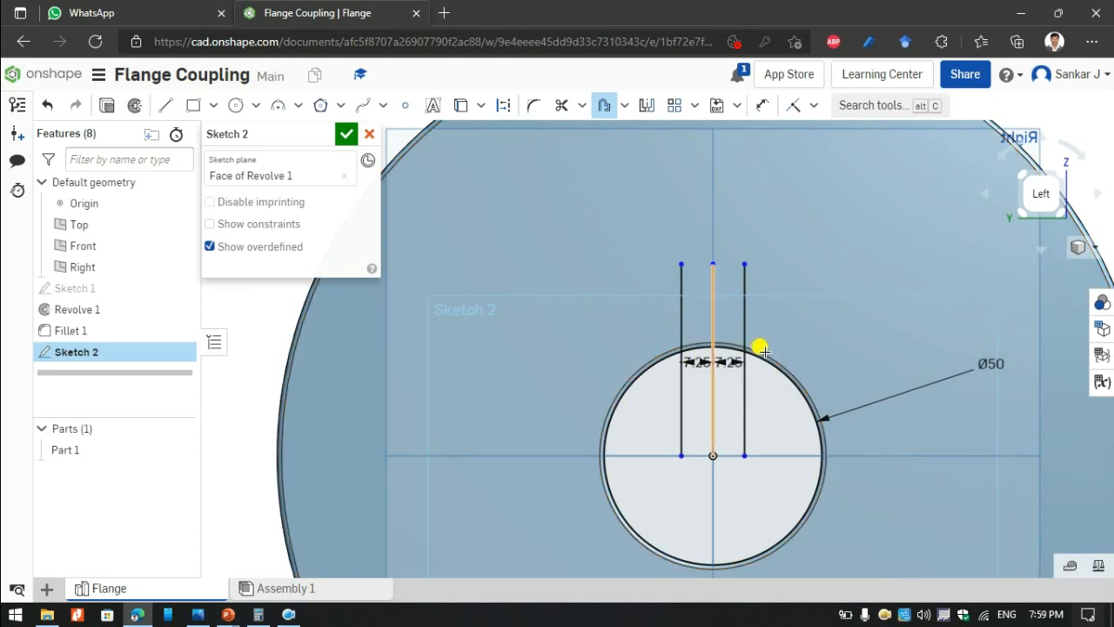
Delete the offset line to the left of the vertical centre line.
{"action": "key", "text": "Escape"}
{"action": "left_click", "coordinate": [683, 306]}
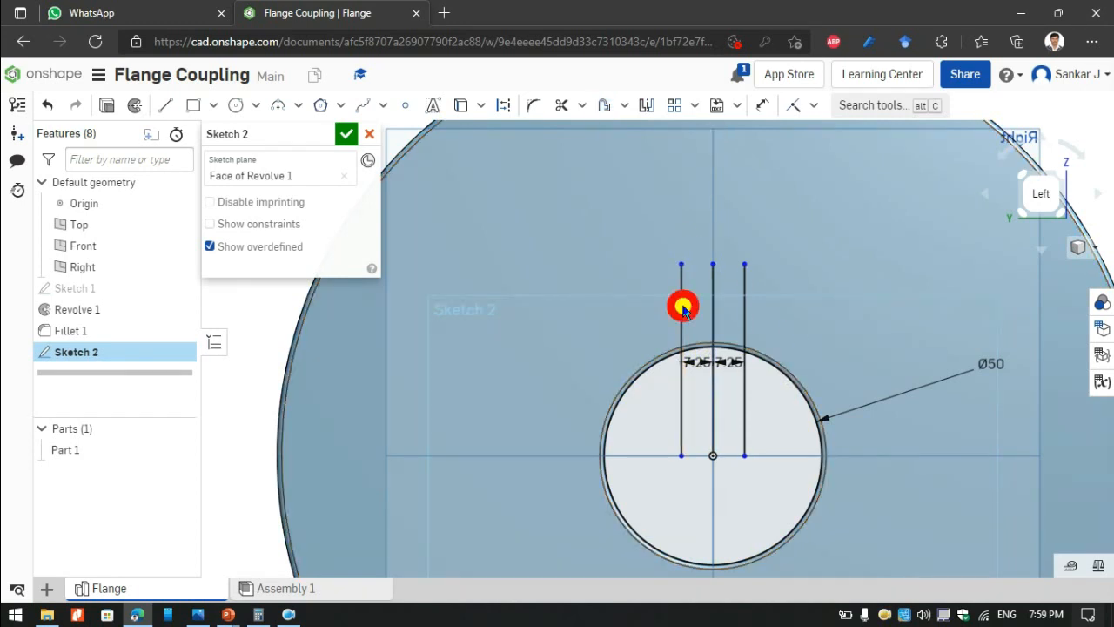
{"action": "key", "text": "Delete"}
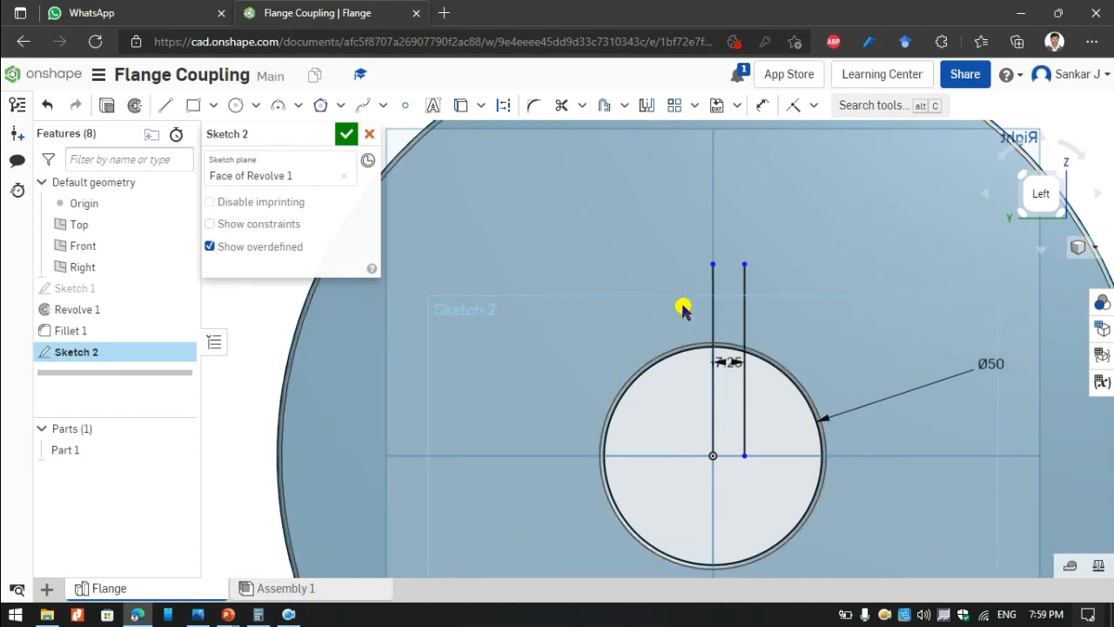
Mirror the right-hand offset line about the vertical centre line.
{"action": "left_click", "coordinate": [646, 106]}
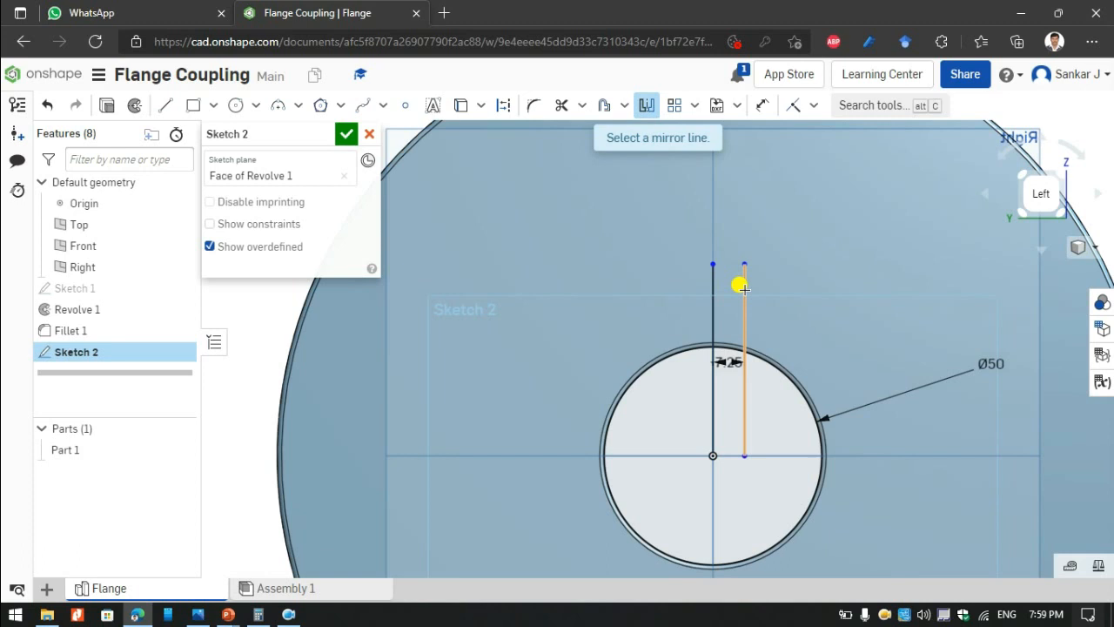
{"action": "left_click", "coordinate": [714, 310]}
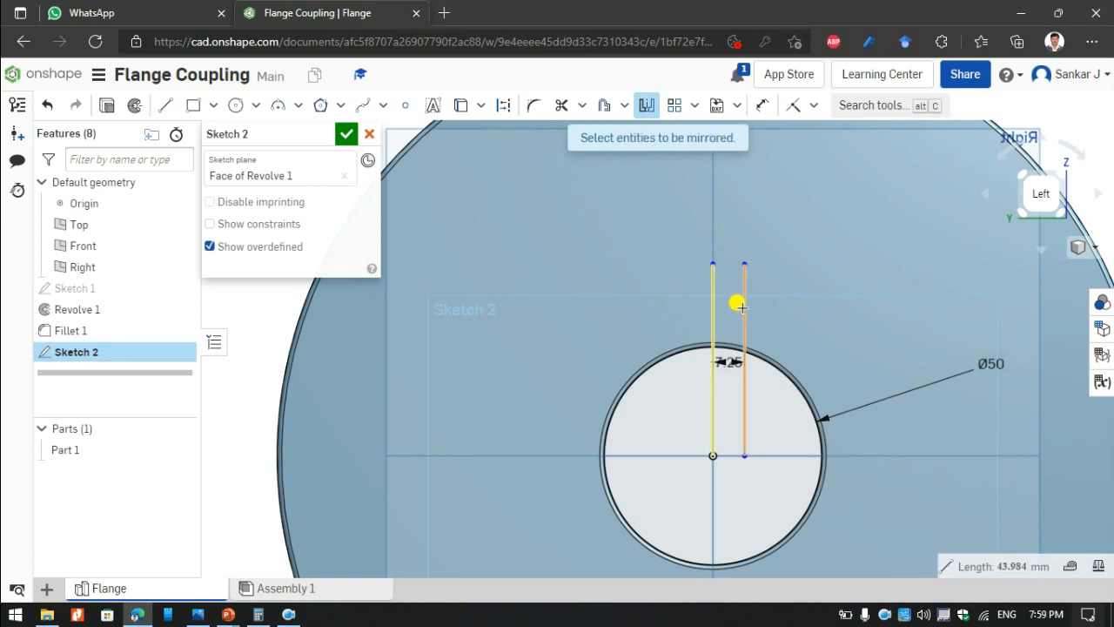
{"action": "left_click", "coordinate": [743, 305]}
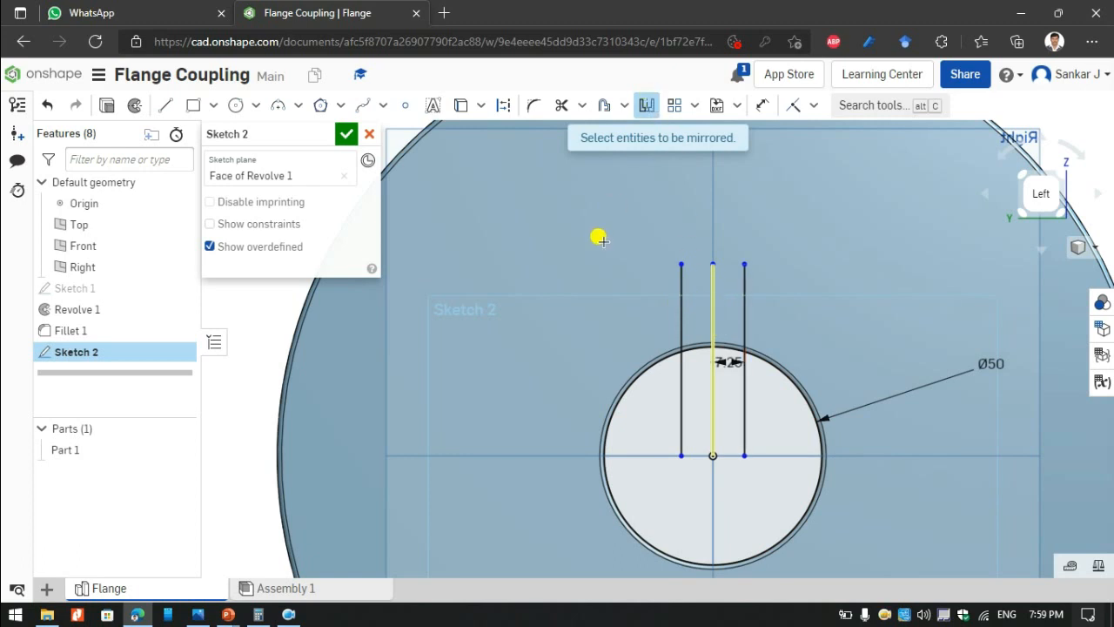
{"action": "key", "text": "Escape"}
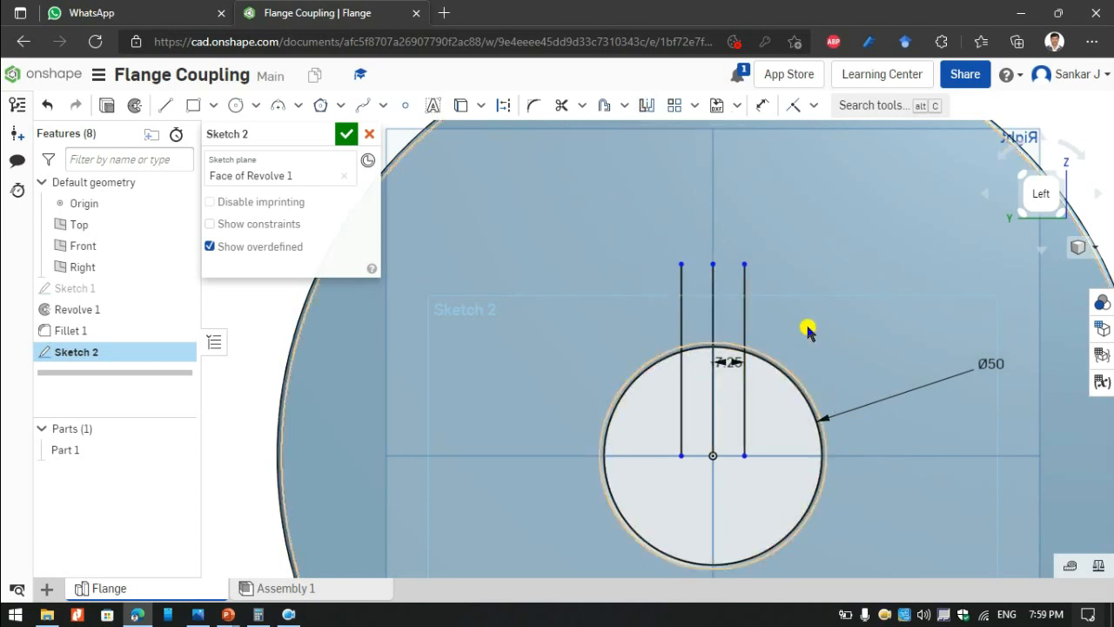
Draw a horizontal line across the bore, joining the points where the two outer vertical lines meet the Ø50 circle.
{"action": "key", "text": "alt+Tab"}
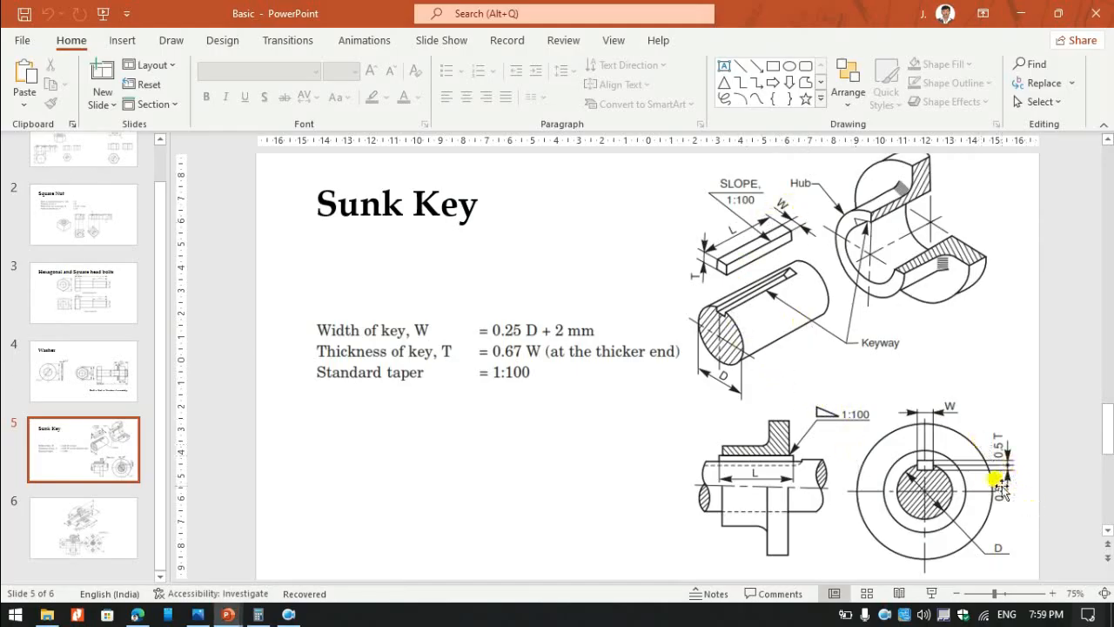
{"action": "key", "text": "alt+Tab"}
{"action": "left_click", "coordinate": [165, 106]}
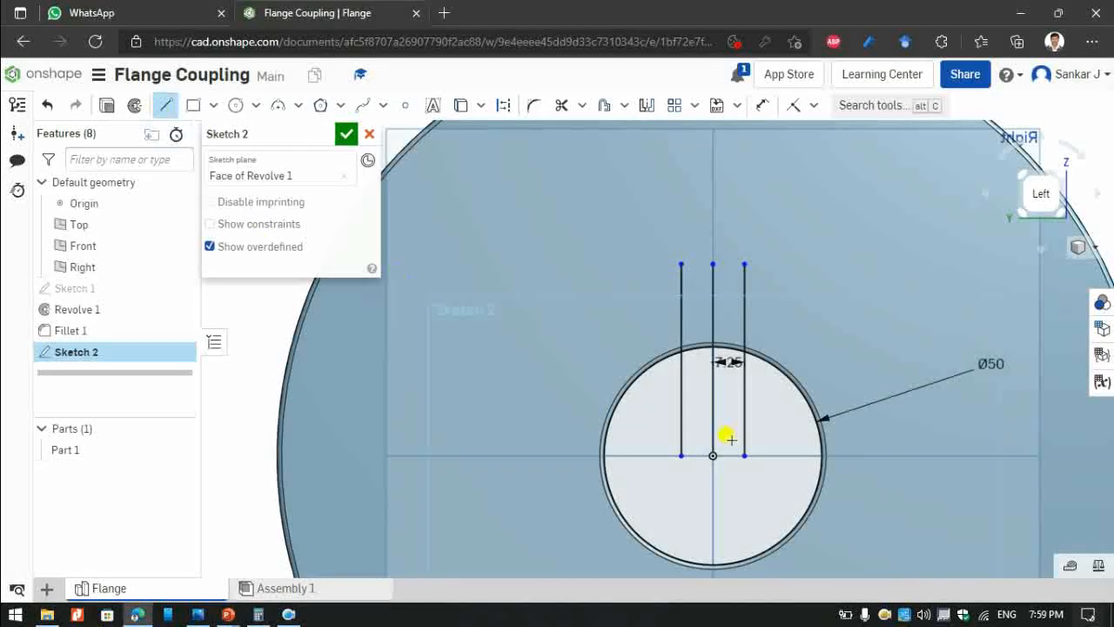
{"action": "scroll", "coordinate": [666, 353], "scroll_direction": "up", "scroll_amount": 5}
{"action": "left_click", "coordinate": [634, 304]}
{"action": "left_click", "coordinate": [784, 304]}
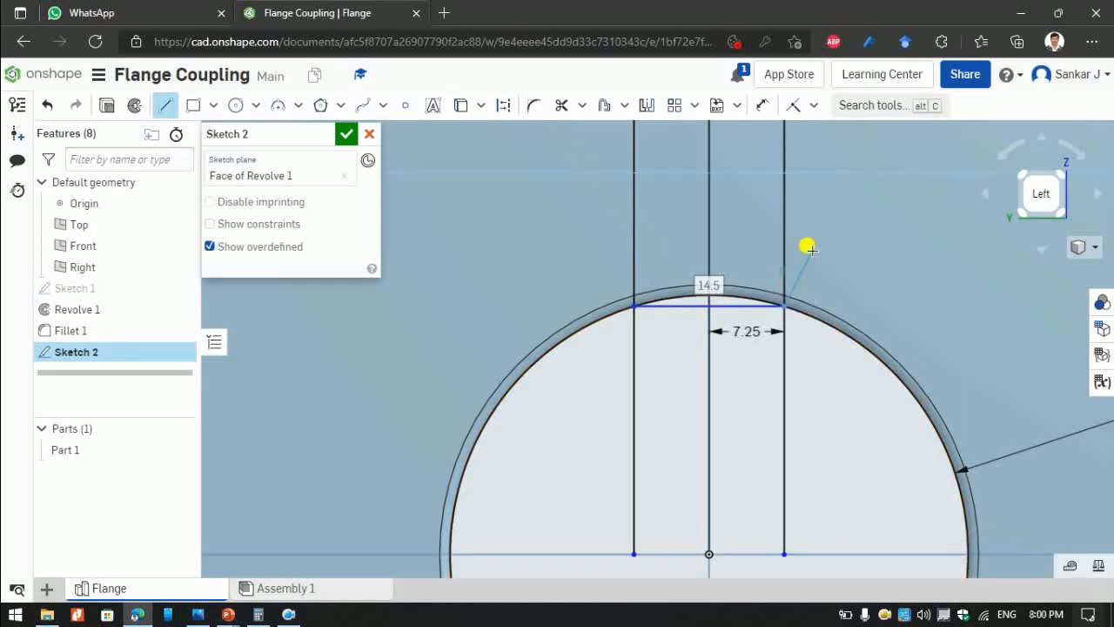
{"action": "key", "text": "Escape"}
Switch to the PowerPoint reference and examine the keyway depth and width dimensions in the Sunk Key slide's end view.
{"action": "key", "text": "alt+Tab"}
{"action": "scroll", "coordinate": [944, 487], "scroll_direction": "up", "scroll_amount": 1}
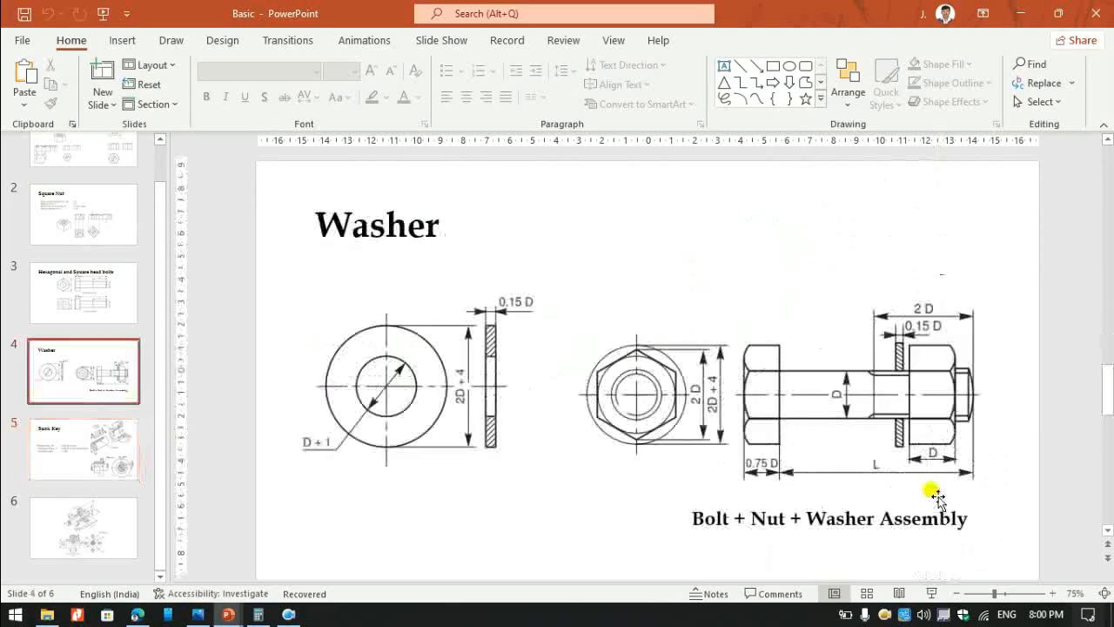
{"action": "scroll", "coordinate": [940, 398], "scroll_direction": "down", "scroll_amount": 3}
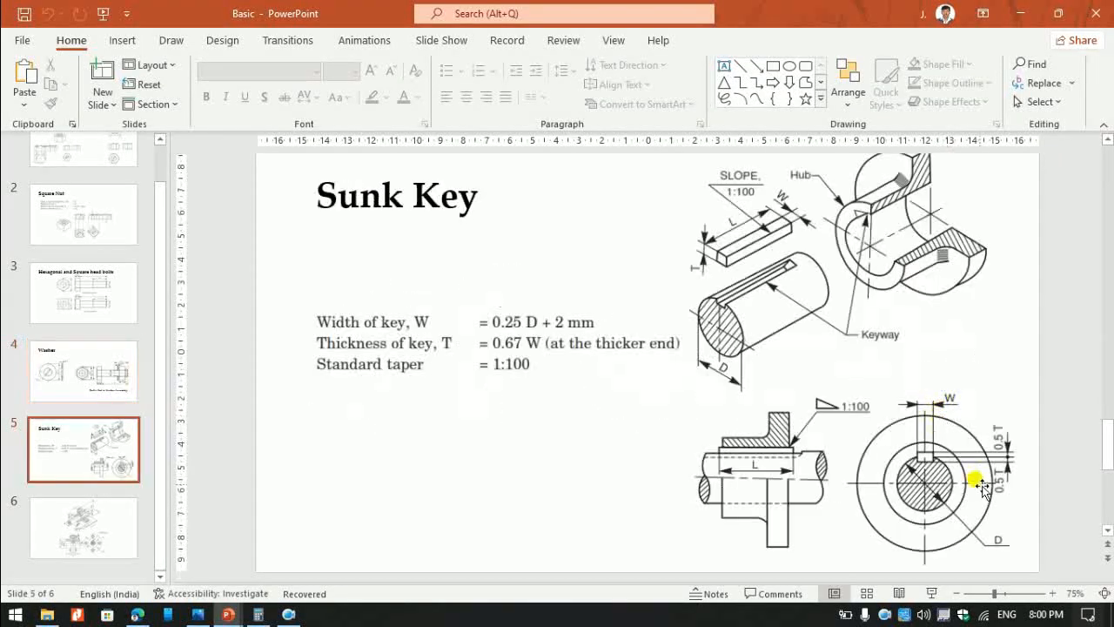
{"action": "scroll", "coordinate": [979, 488], "scroll_direction": "up", "scroll_amount": 3, "text": "ctrl"}
{"action": "left_click_drag", "start_coordinate": [800, 571], "coordinate": [951, 573]}
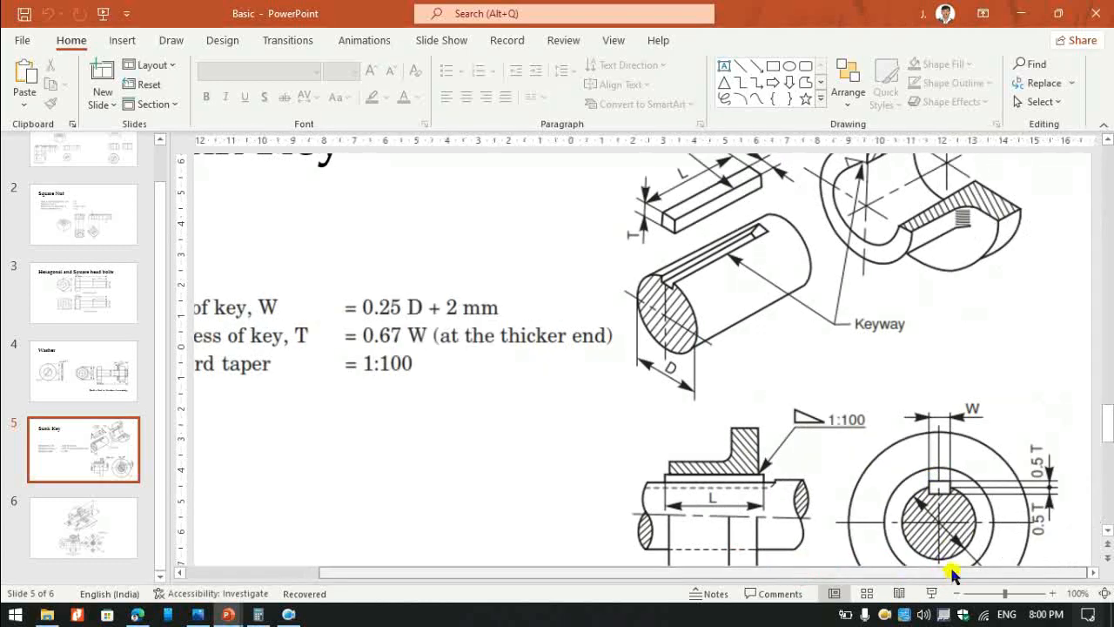
{"action": "left_click", "coordinate": [934, 486]}
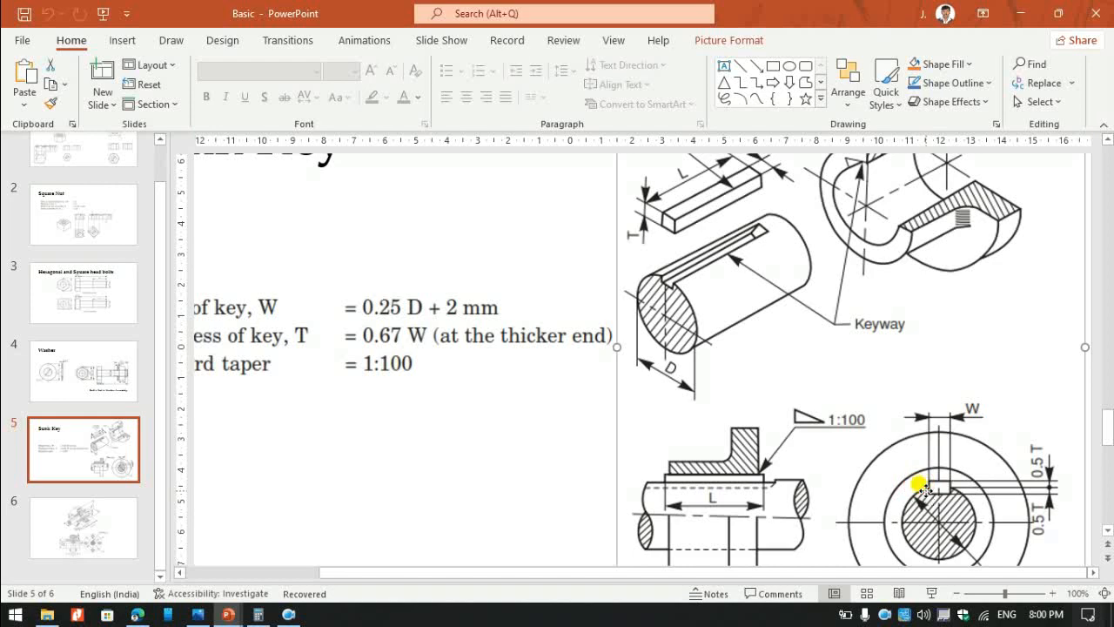
{"action": "left_click", "coordinate": [399, 481]}
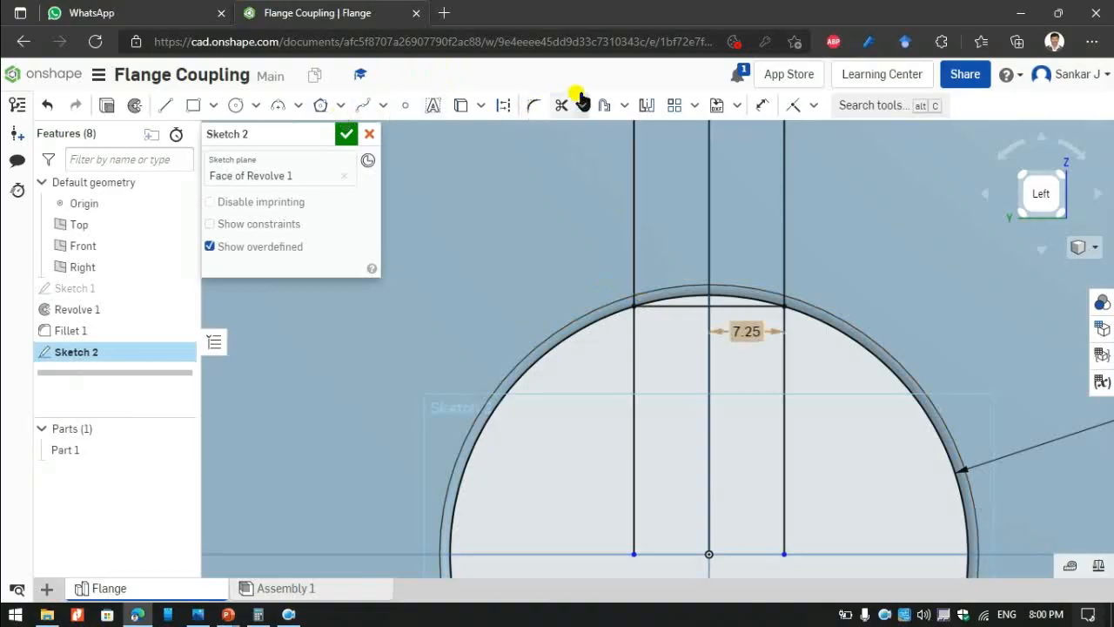
In the Onshape sketch, offset the horizontal line upward by 0.67*14.5 mm, flipping the offset direction.
{"action": "left_click", "coordinate": [604, 106]}
{"action": "left_click", "coordinate": [682, 237]}
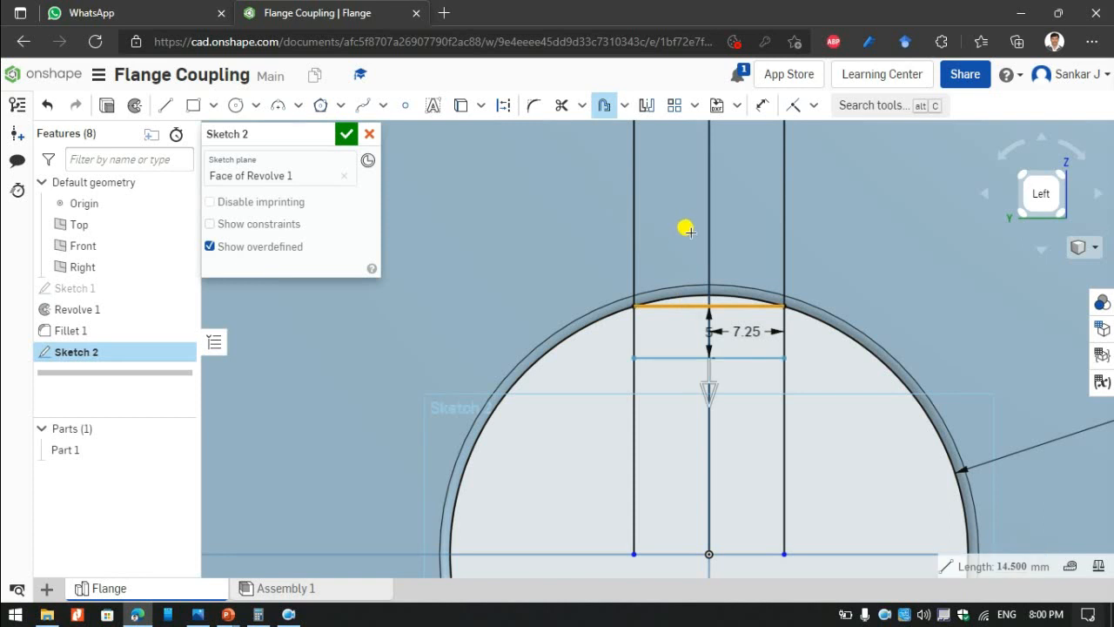
{"action": "left_click", "coordinate": [707, 392]}
{"action": "left_click", "coordinate": [671, 204]}
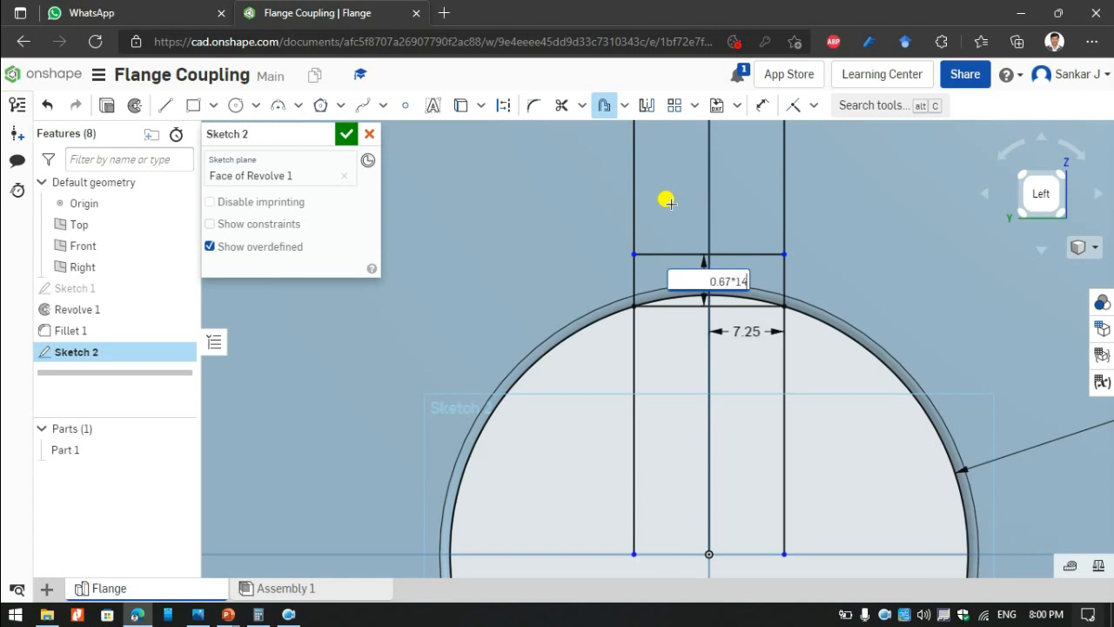
{"action": "type", "text": "0.67*14.5"}
{"action": "key", "text": "Return"}
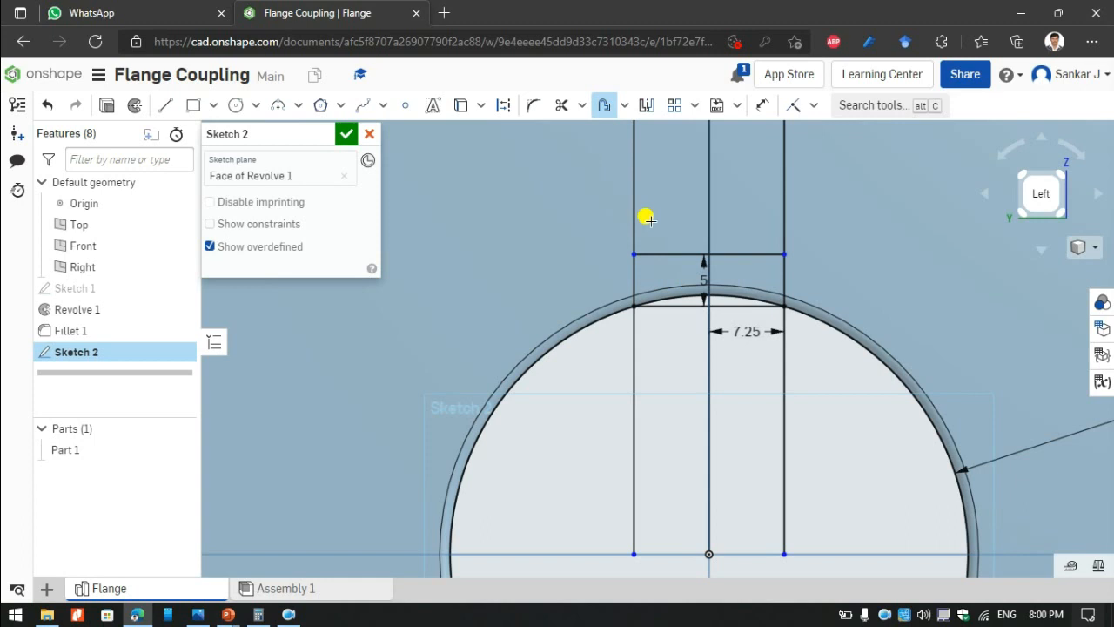
{"action": "scroll", "coordinate": [810, 245], "scroll_direction": "down", "scroll_amount": 1}
{"action": "scroll", "coordinate": [829, 238], "scroll_direction": "down", "scroll_amount": 1}
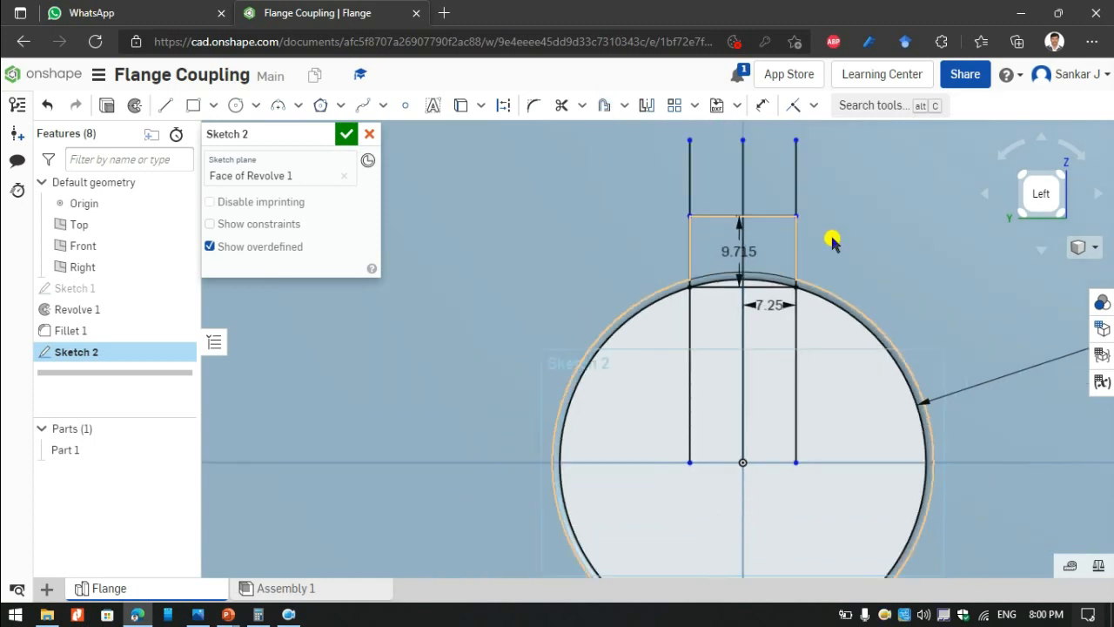
Set the horizontal line's offset distance to (0.67*14.5)/2 mm.
{"action": "double_click", "coordinate": [707, 315]}
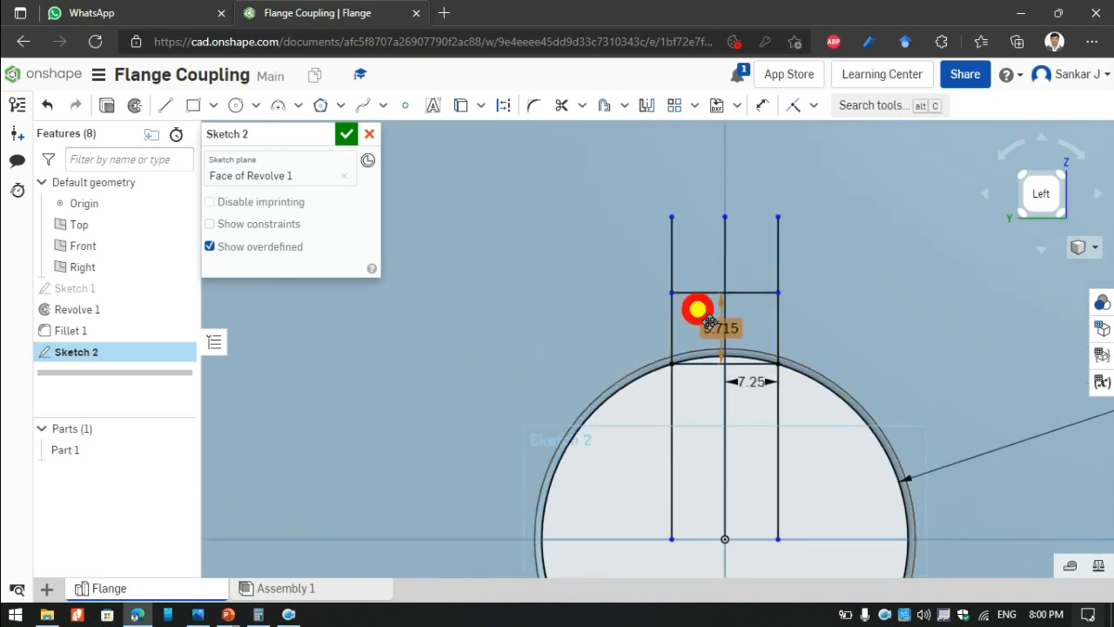
{"action": "left_click", "coordinate": [736, 325]}
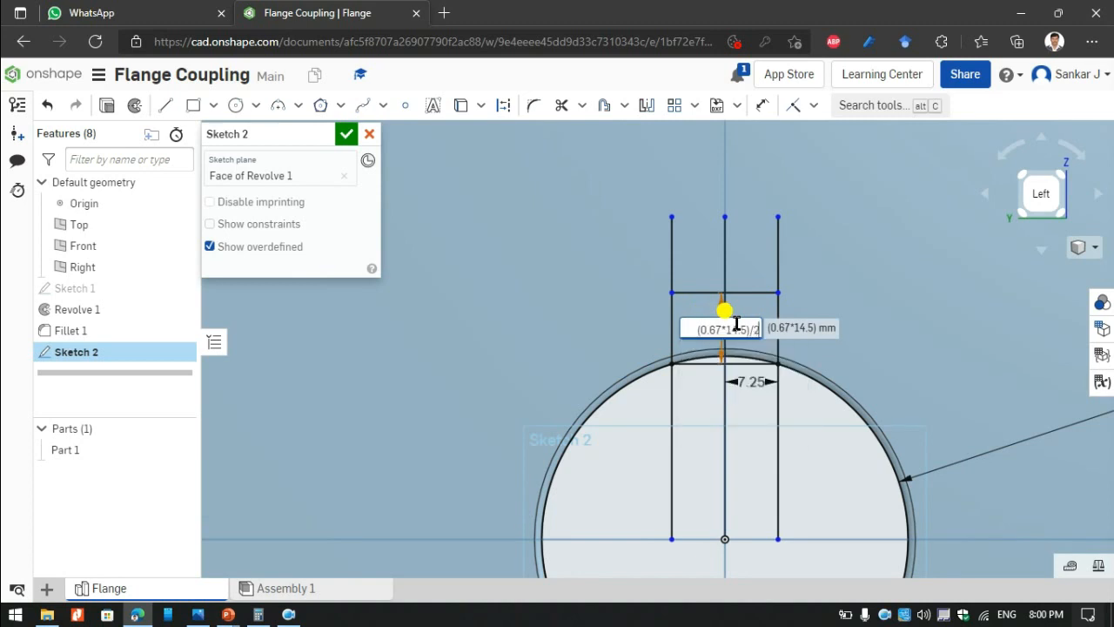
{"action": "key", "text": "Return"}
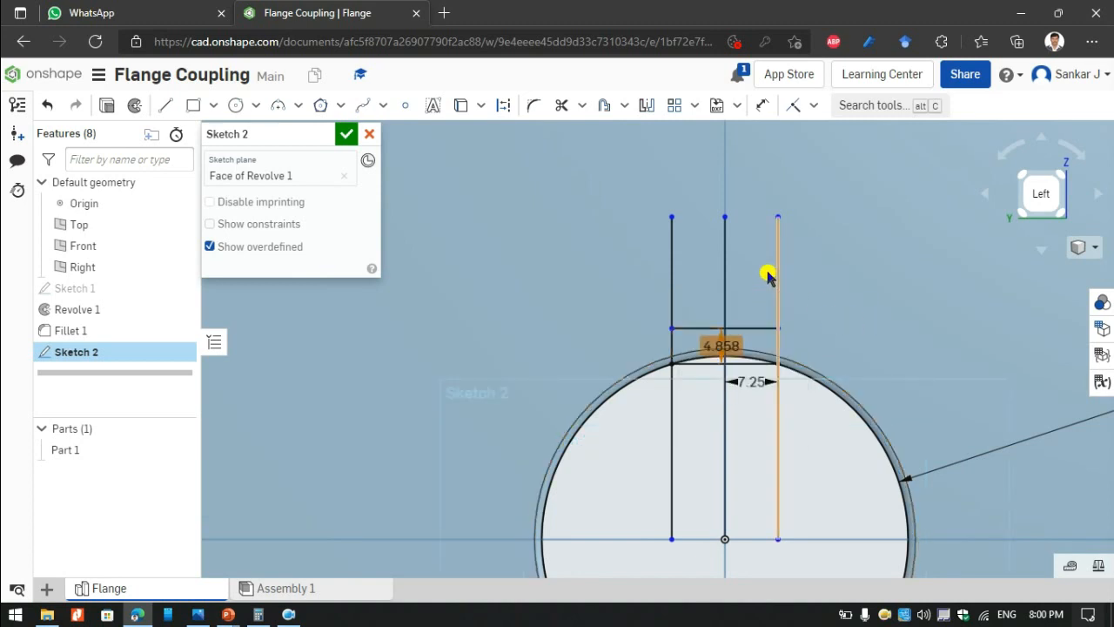
Trim the outer vertical lines above the keyway's upper edge.
{"action": "left_click", "coordinate": [563, 111]}
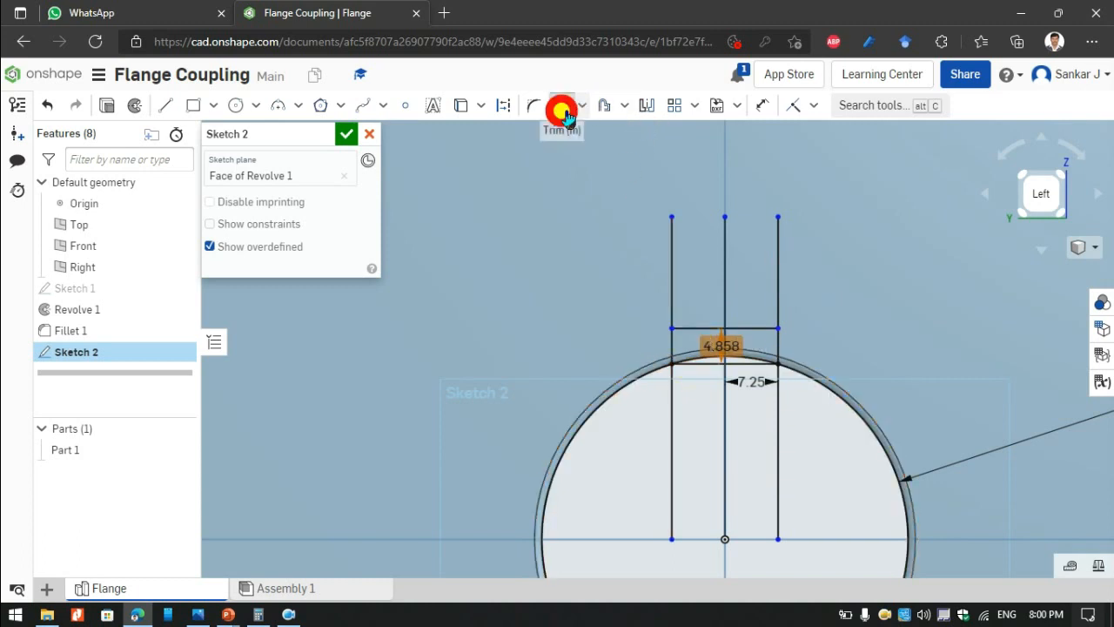
{"action": "left_click", "coordinate": [668, 274]}
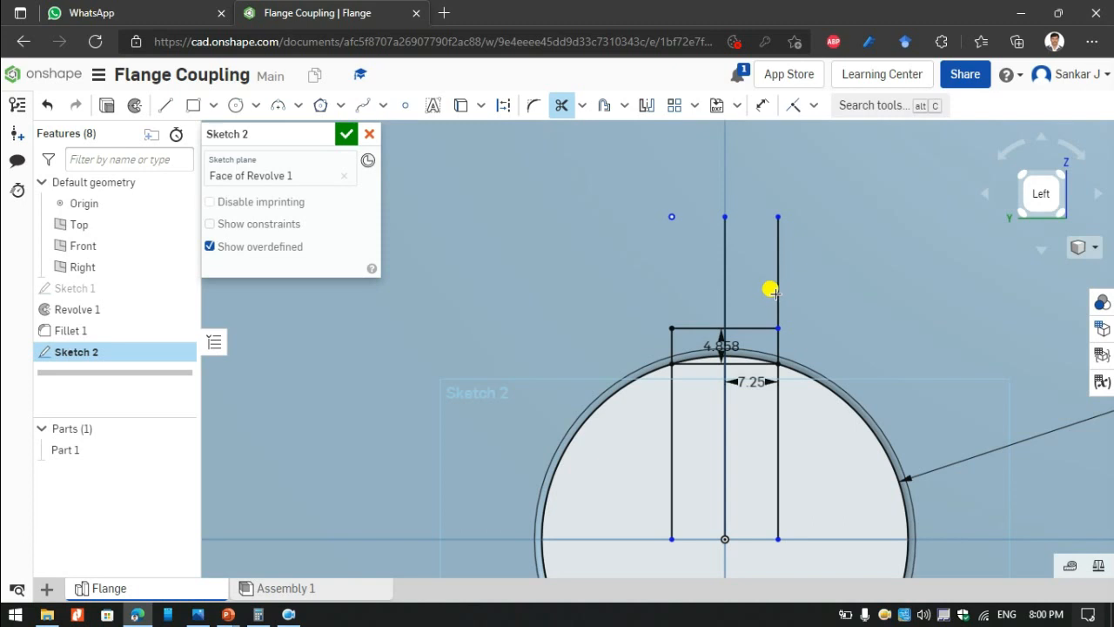
{"action": "left_click", "coordinate": [289, 614]}
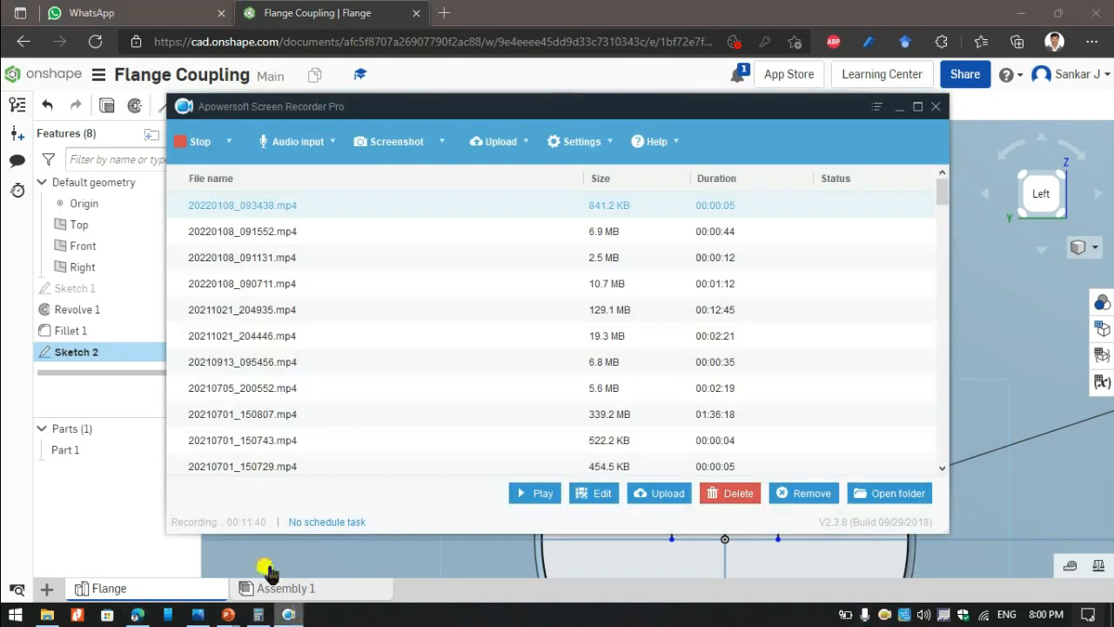
{"action": "left_click", "coordinate": [230, 142]}
{"action": "left_click", "coordinate": [462, 288]}
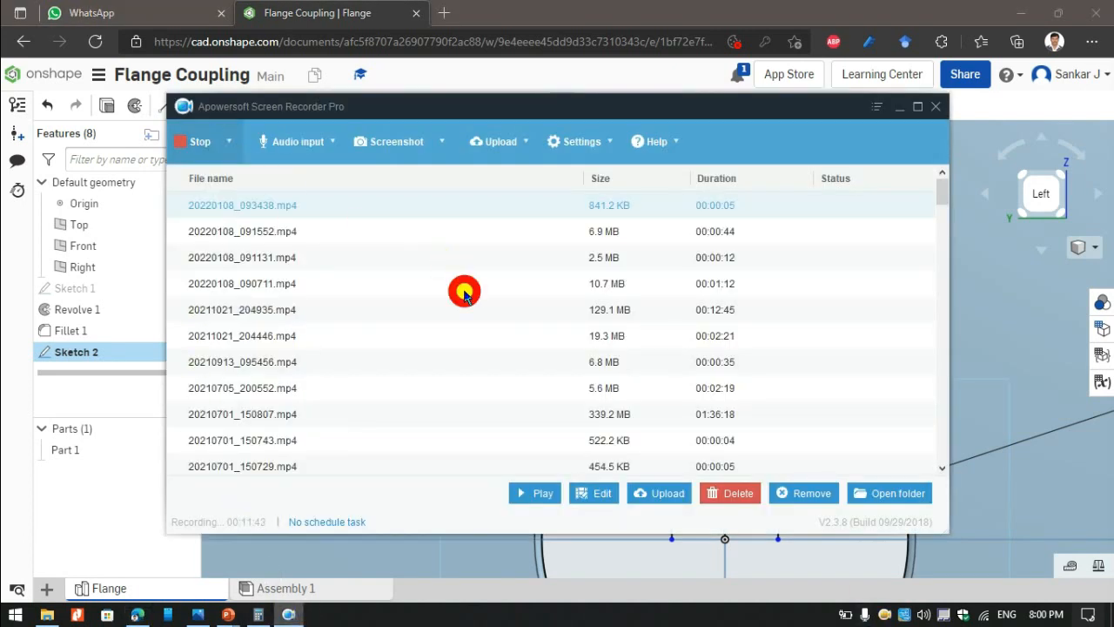
{"action": "left_click", "coordinate": [462, 288]}
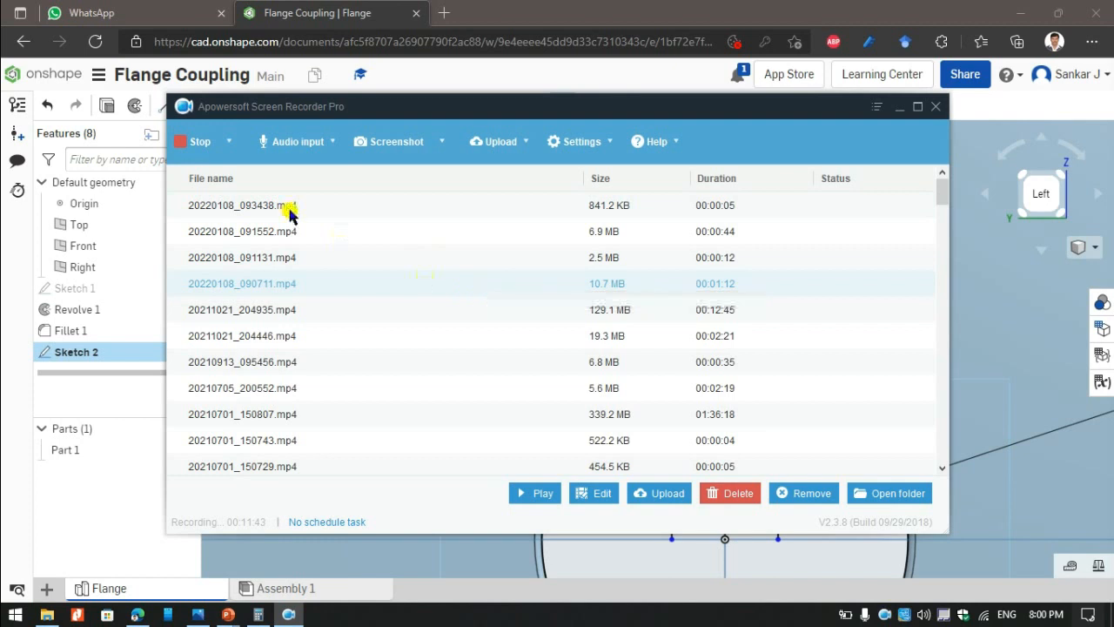
{"action": "left_click", "coordinate": [898, 106]}
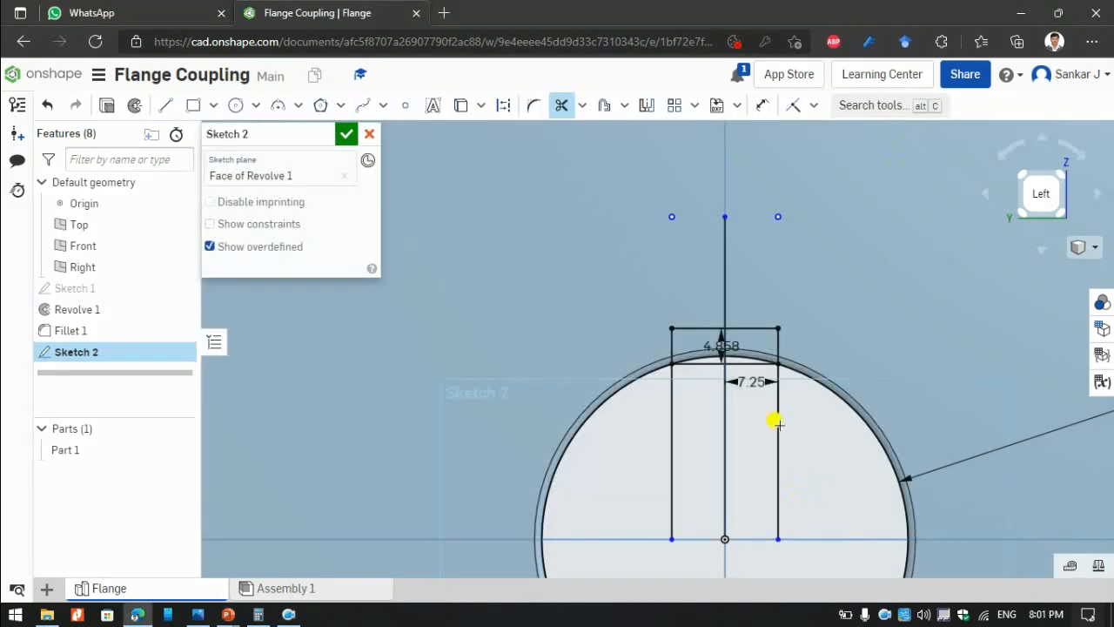
Remove the vertical centre line, trimming its part above the keyway and deleting the remainder.
{"action": "left_click", "coordinate": [725, 294]}
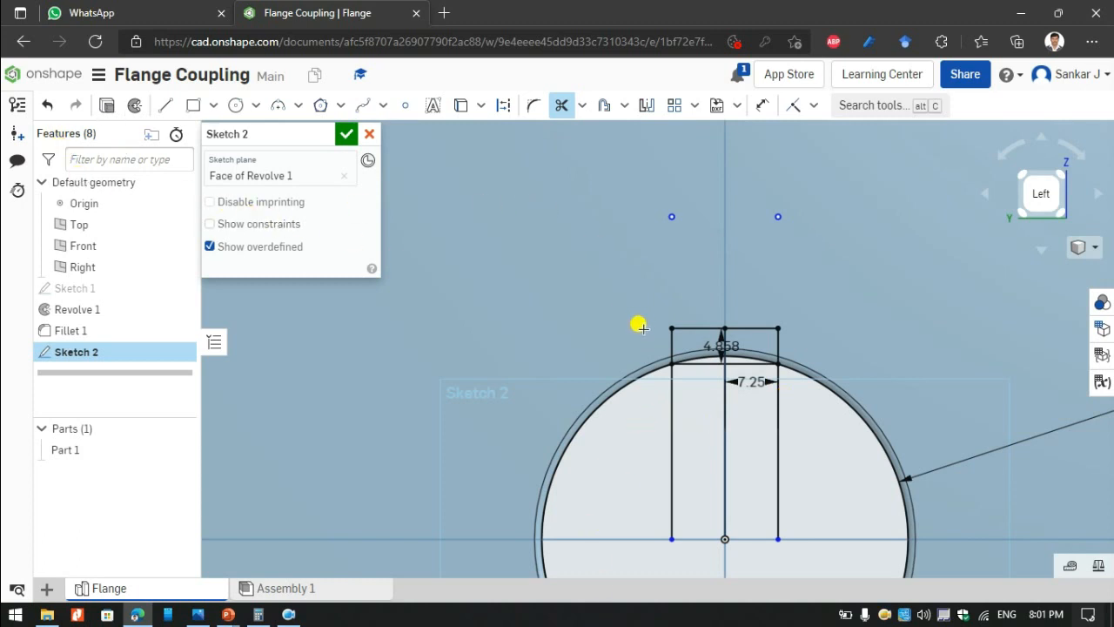
{"action": "key", "text": "Escape"}
{"action": "left_click", "coordinate": [721, 443]}
{"action": "key", "text": "Delete"}
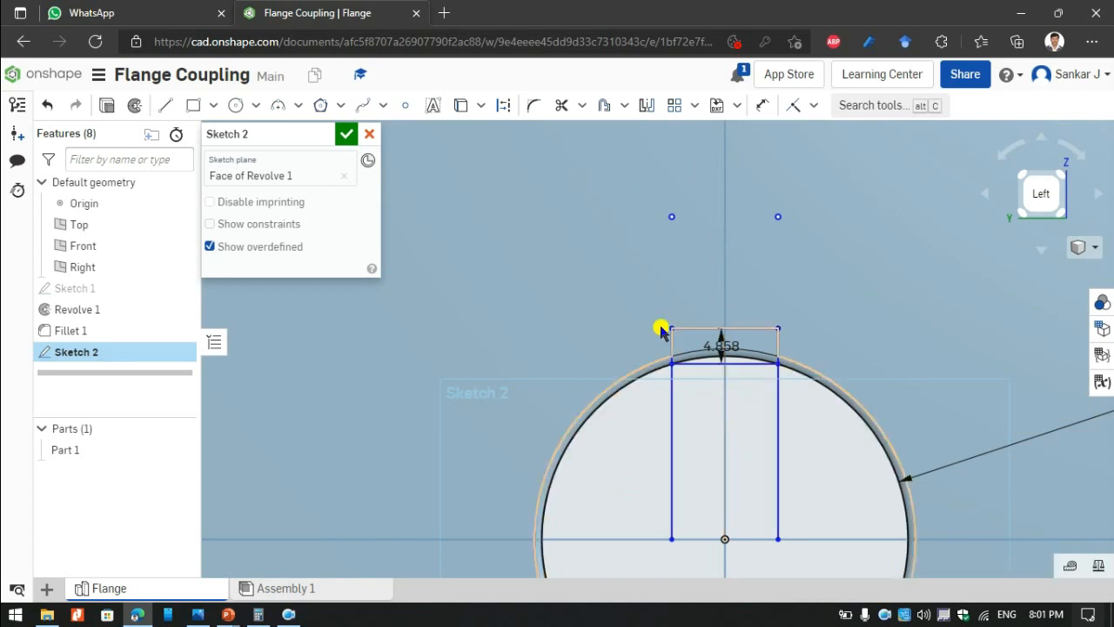
Trim the outer vertical lines below the keyway's lower edge and accept Sketch 2.
{"action": "left_click", "coordinate": [562, 105]}
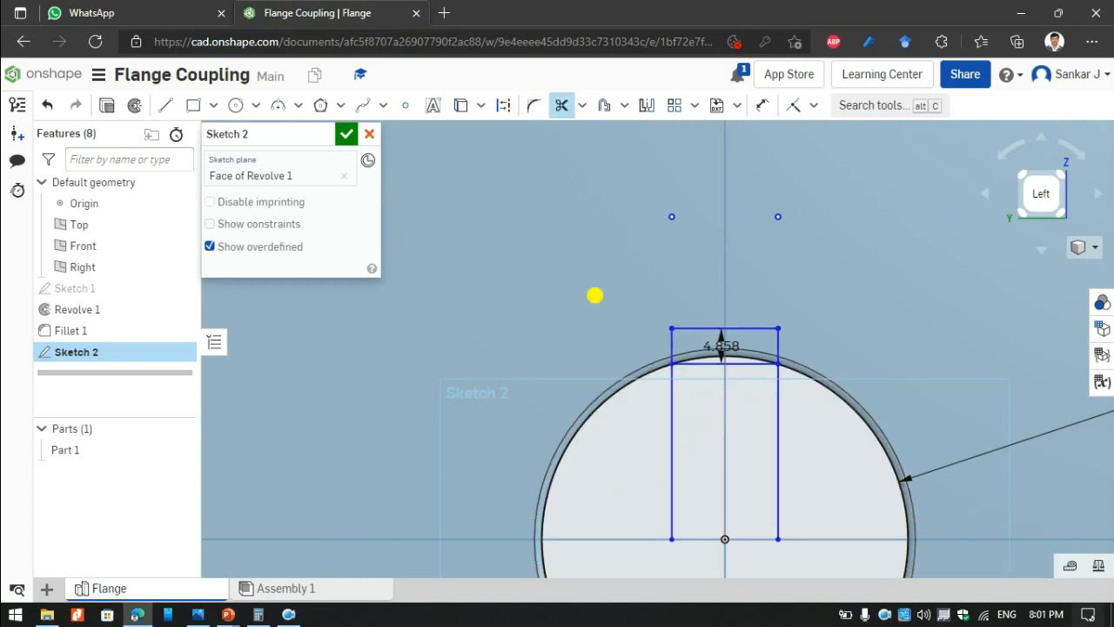
{"action": "left_click", "coordinate": [666, 424]}
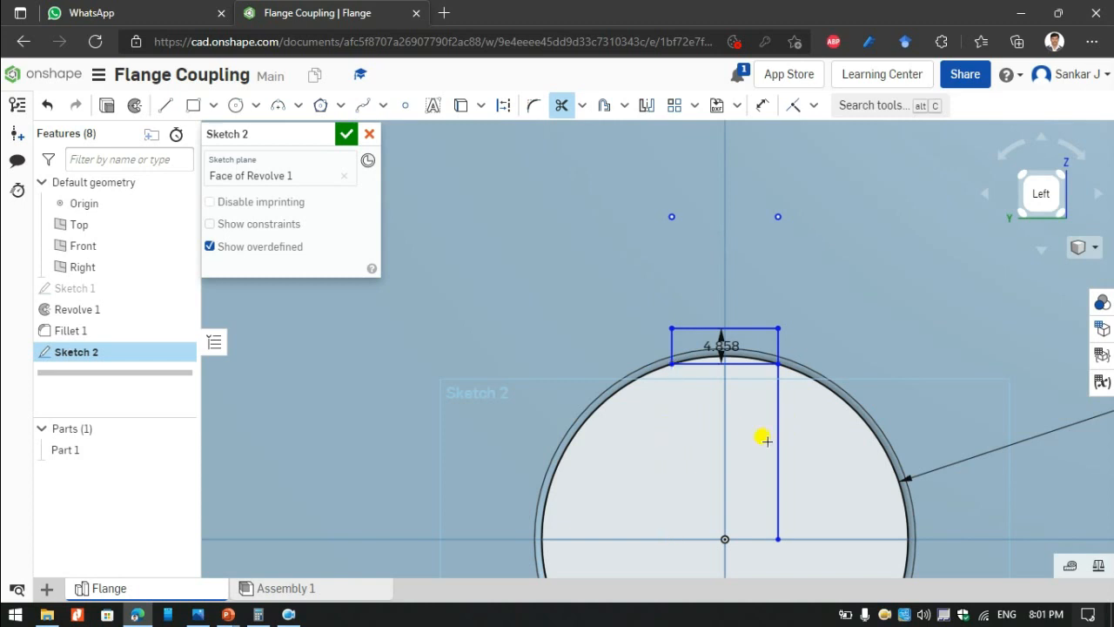
{"action": "left_click", "coordinate": [334, 133]}
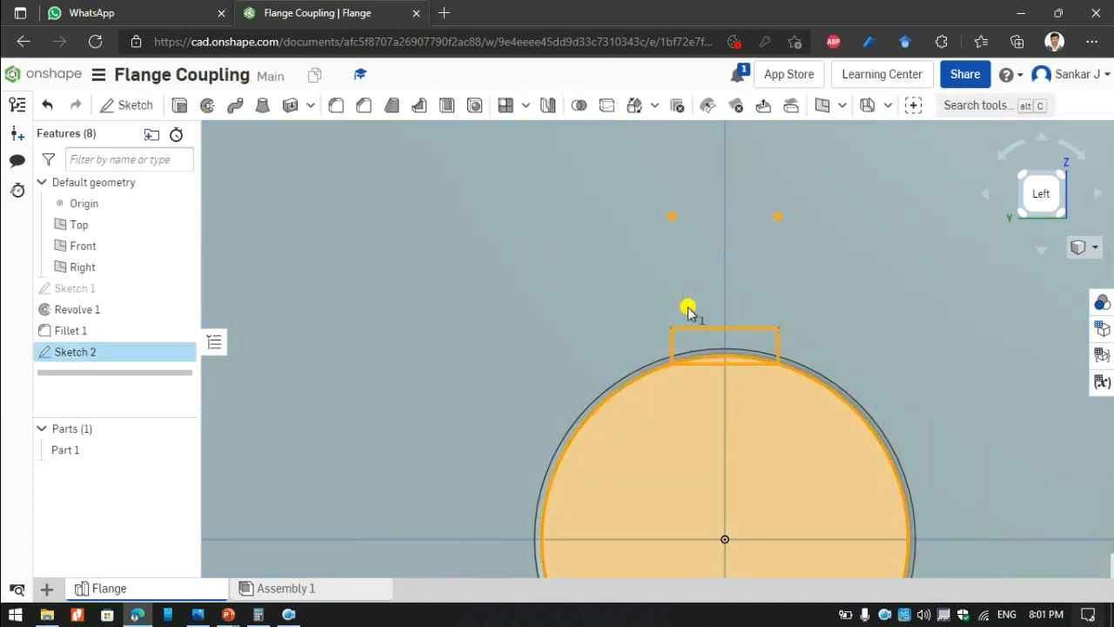
Start an Extrude from Sketch 2, replacing the whole-sketch selection with only the keyway region above the bore.
{"action": "key", "text": "shift+e"}
{"action": "left_click", "coordinate": [1041, 191]}
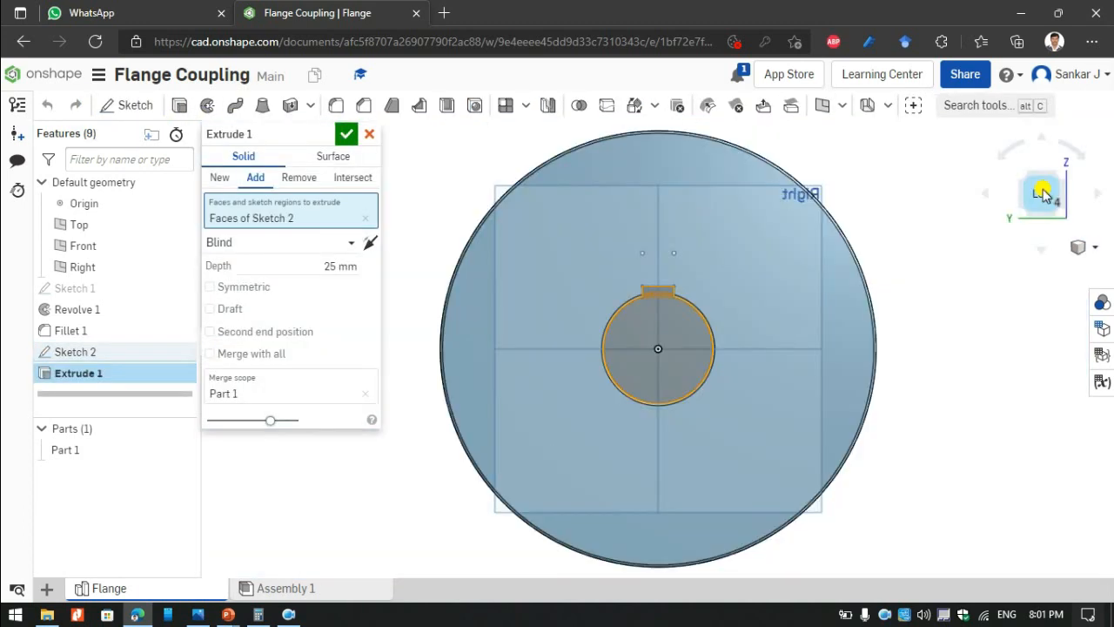
{"action": "left_click", "coordinate": [1064, 166]}
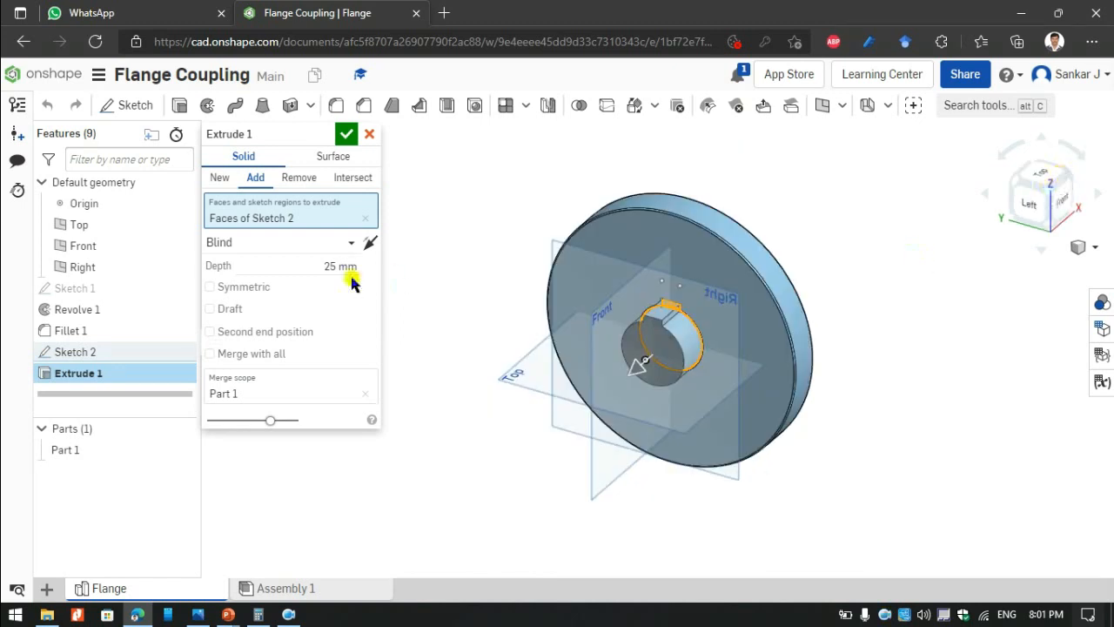
{"action": "left_click", "coordinate": [365, 217]}
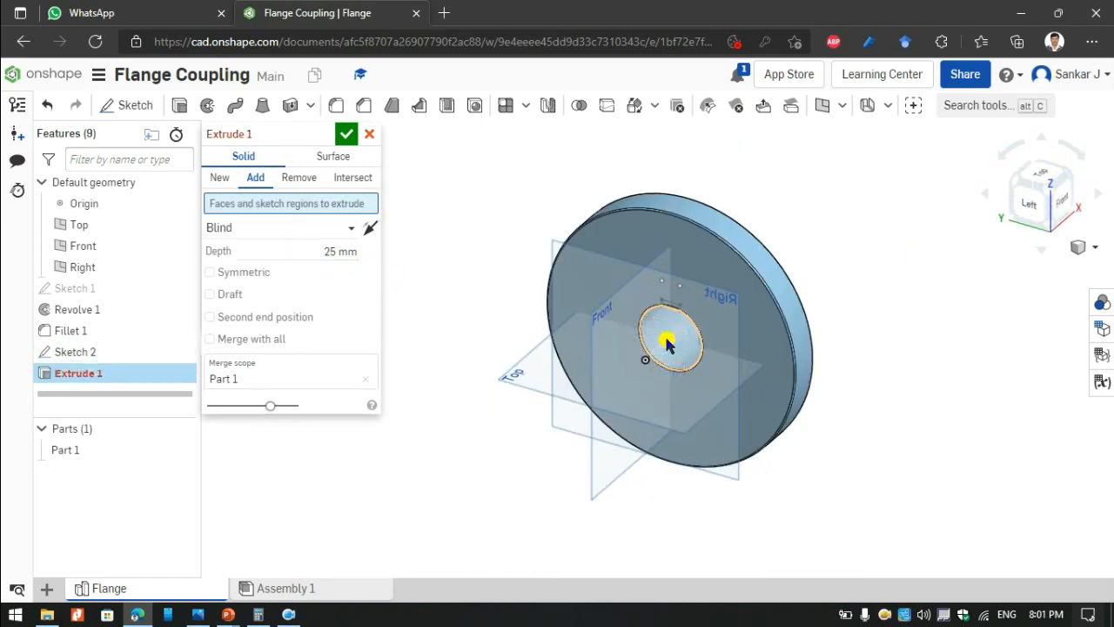
{"action": "scroll", "coordinate": [666, 343], "scroll_direction": "up", "scroll_amount": 4}
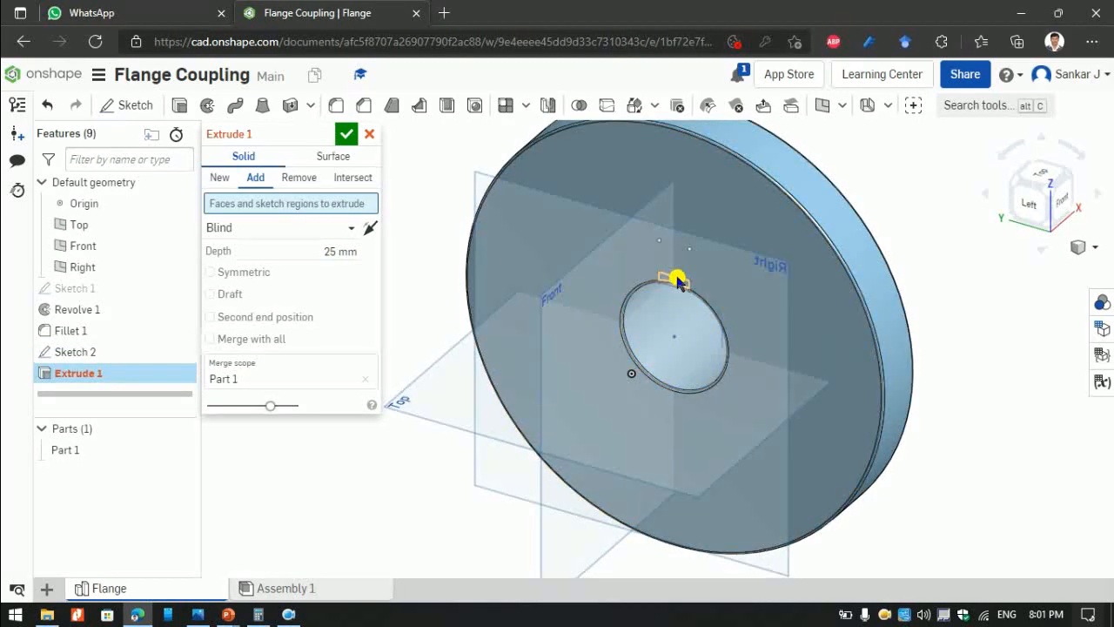
{"action": "left_click", "coordinate": [676, 280]}
{"action": "key", "text": "n"}
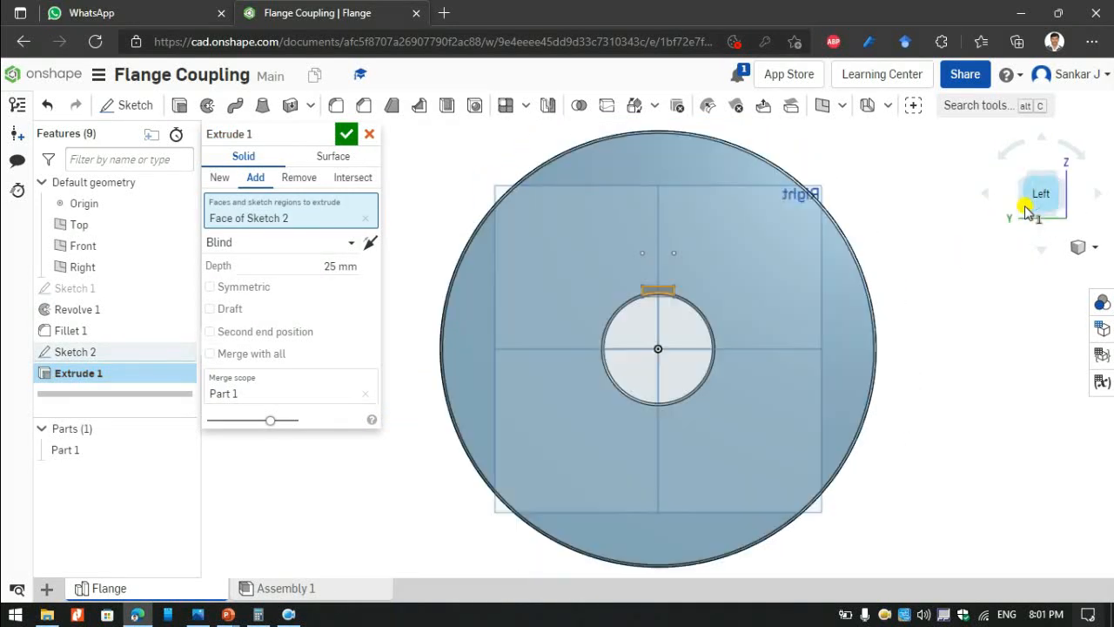
Set the extrude to Remove and add the two remaining keyway regions of Sketch 2 at the bore's upper edge.
{"action": "left_click", "coordinate": [299, 177]}
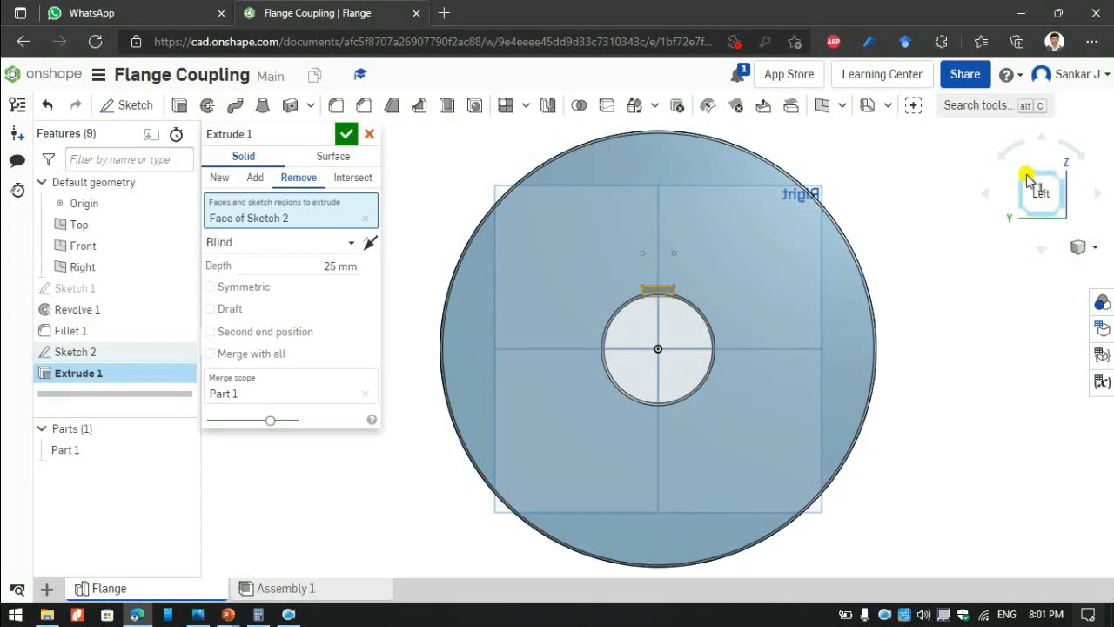
{"action": "left_click", "coordinate": [1020, 177]}
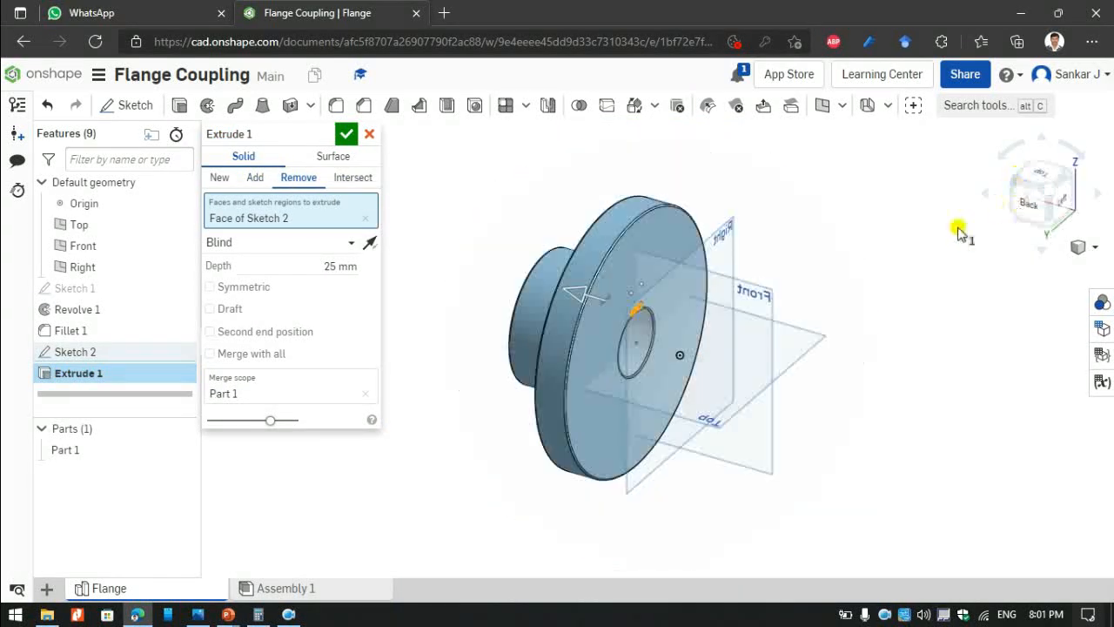
{"action": "left_click", "coordinate": [1051, 202]}
{"action": "scroll", "coordinate": [652, 308], "scroll_direction": "up", "scroll_amount": 4}
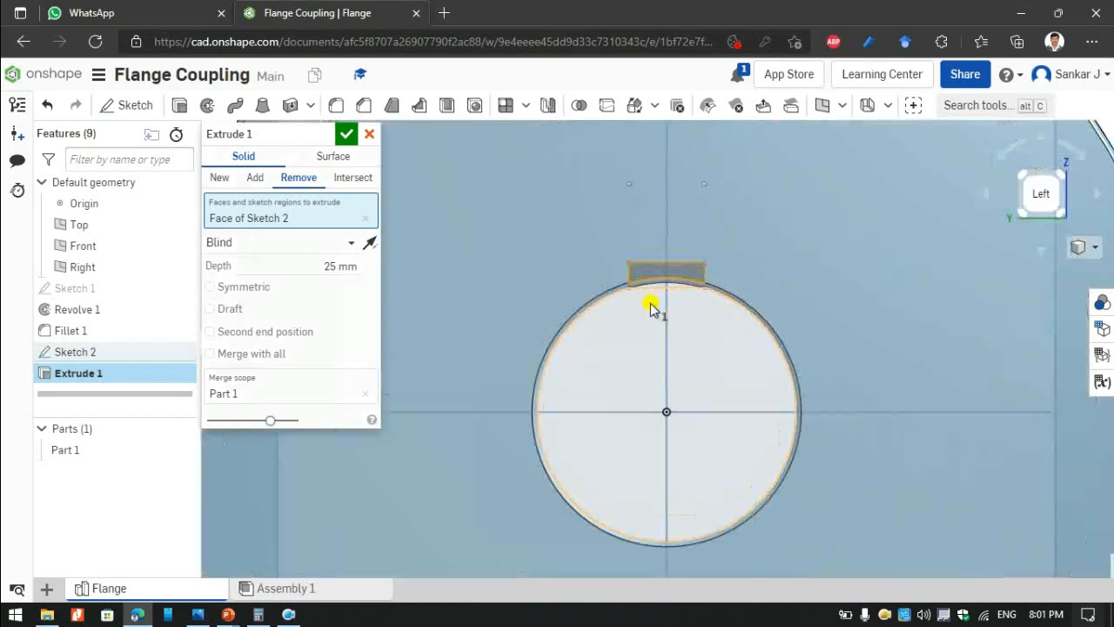
{"action": "scroll", "coordinate": [652, 308], "scroll_direction": "up", "scroll_amount": 6}
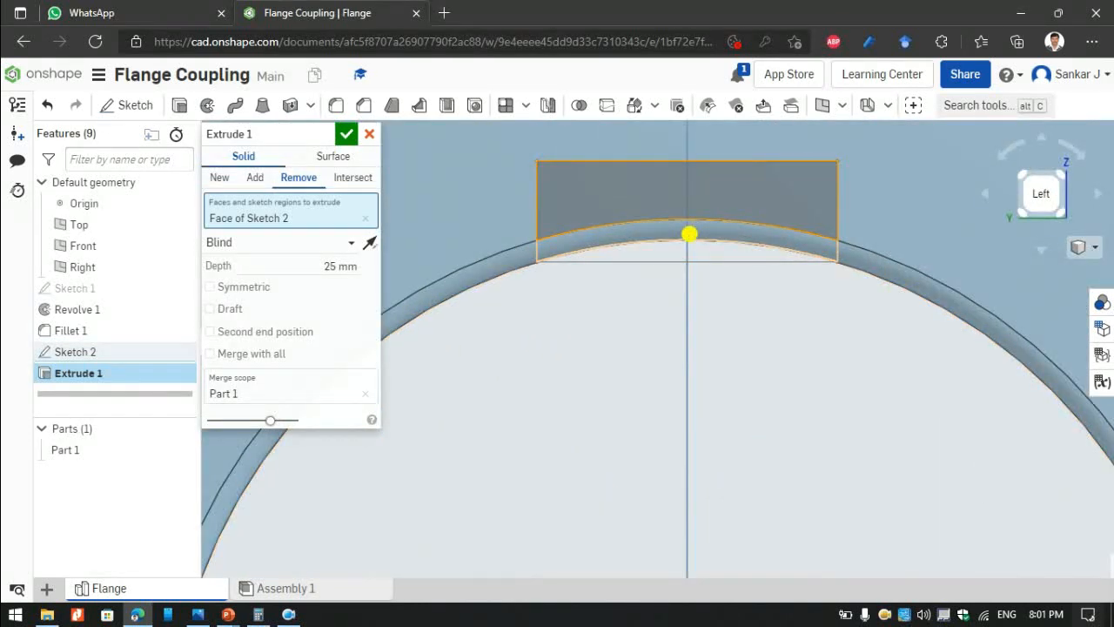
{"action": "left_click", "coordinate": [688, 235]}
{"action": "left_click", "coordinate": [641, 250]}
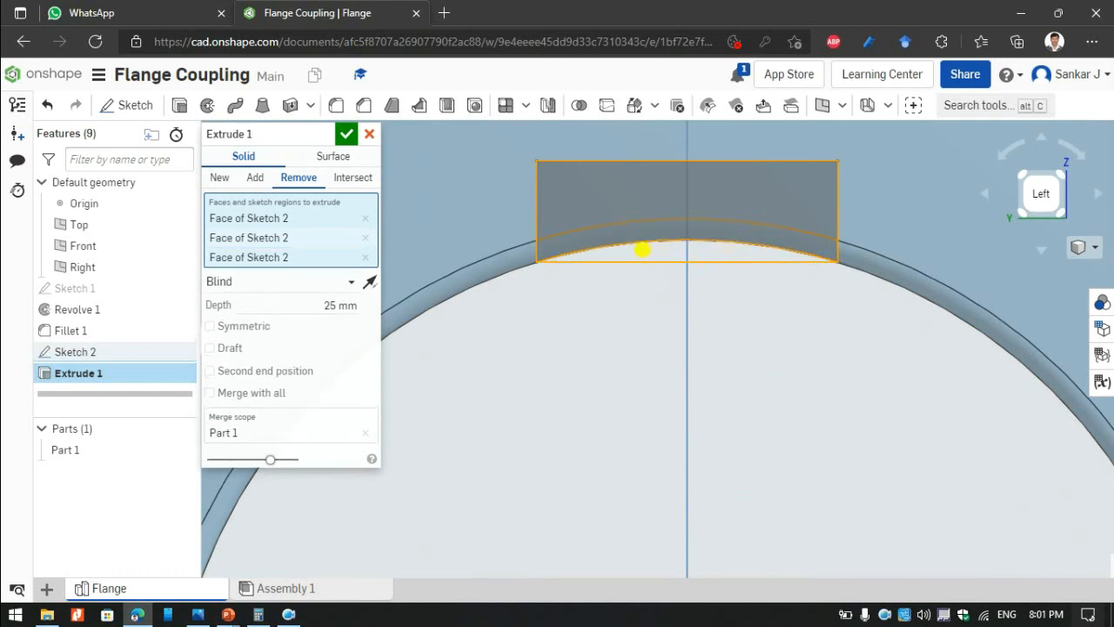
Set the keyway cut's end condition to Through all and accept the extrude.
{"action": "left_click", "coordinate": [1025, 181]}
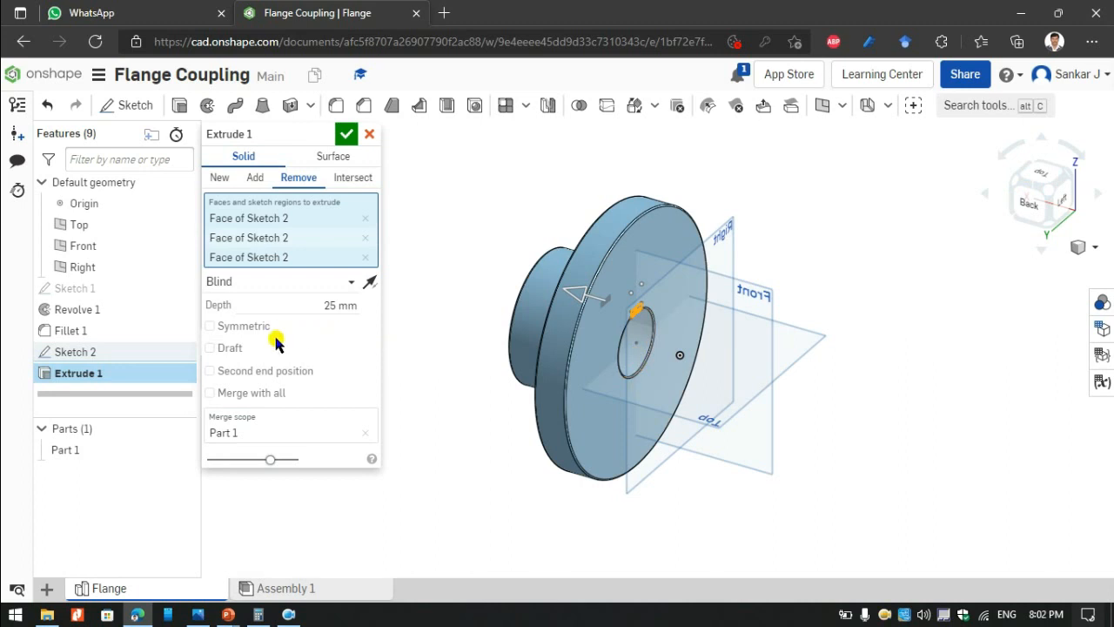
{"action": "left_click", "coordinate": [345, 283]}
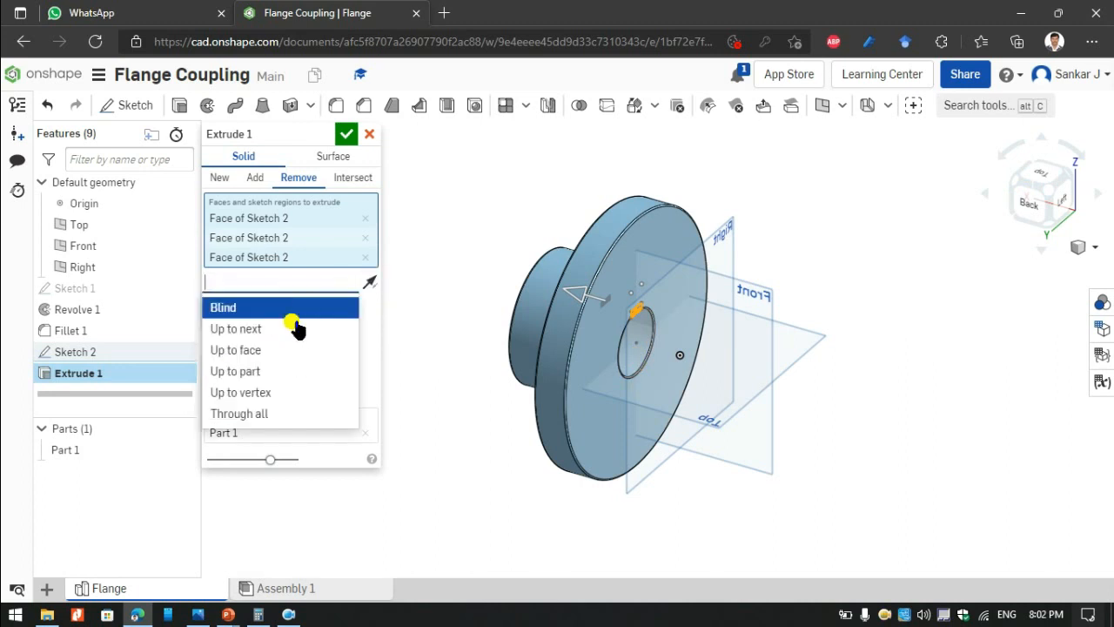
{"action": "left_click", "coordinate": [261, 413]}
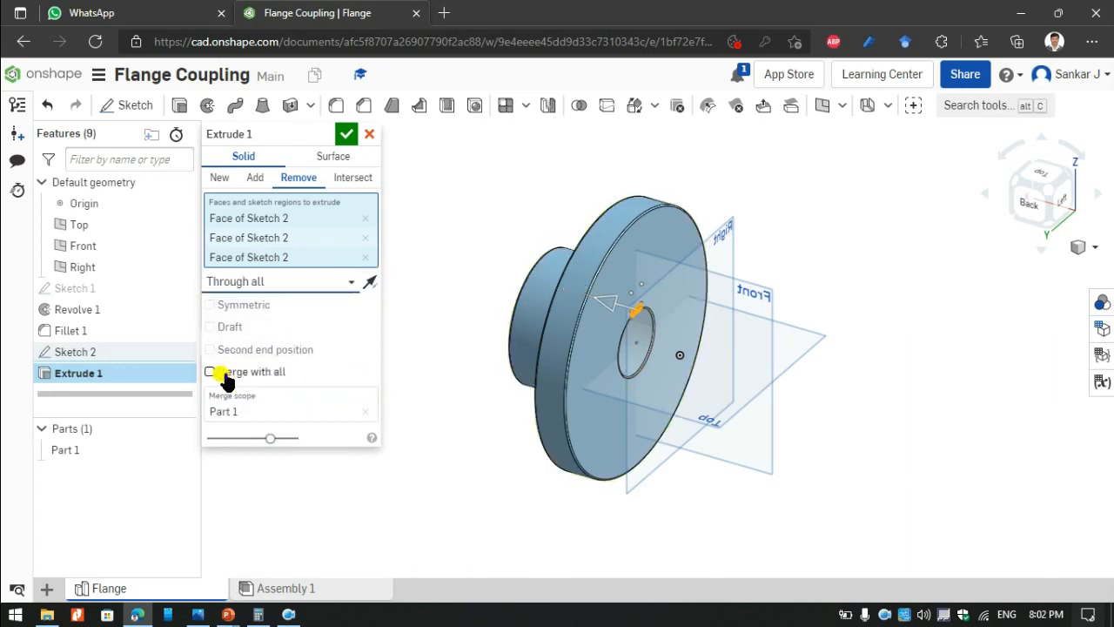
{"action": "left_click", "coordinate": [345, 133]}
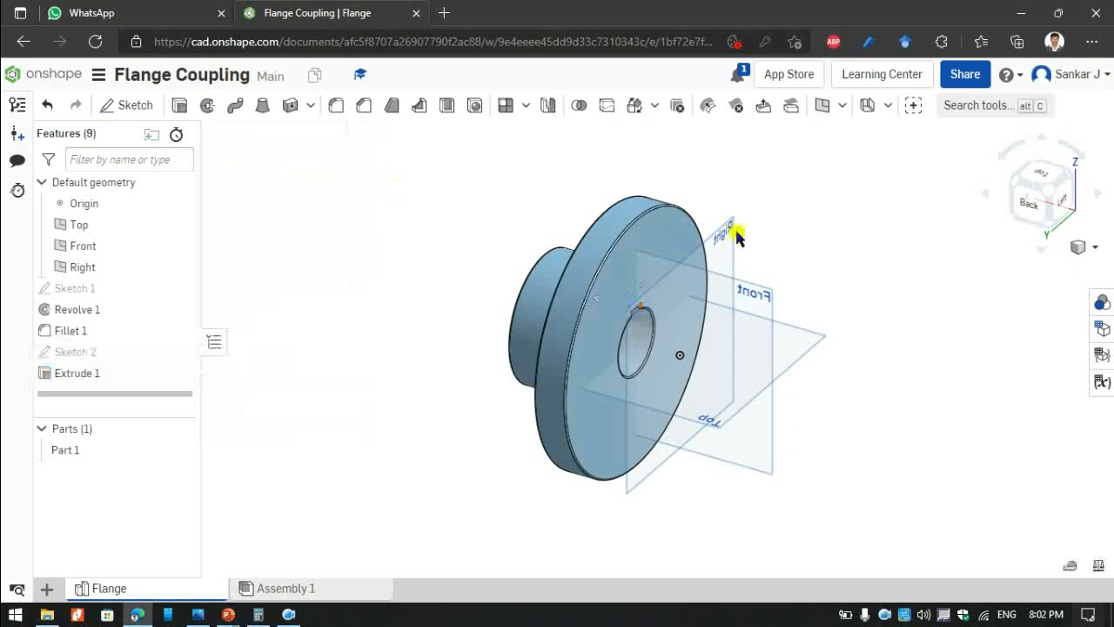
Inspect the keyway cut from the flange's disc side and hub side, in straight-on and isometric views.
{"action": "left_click", "coordinate": [1060, 202]}
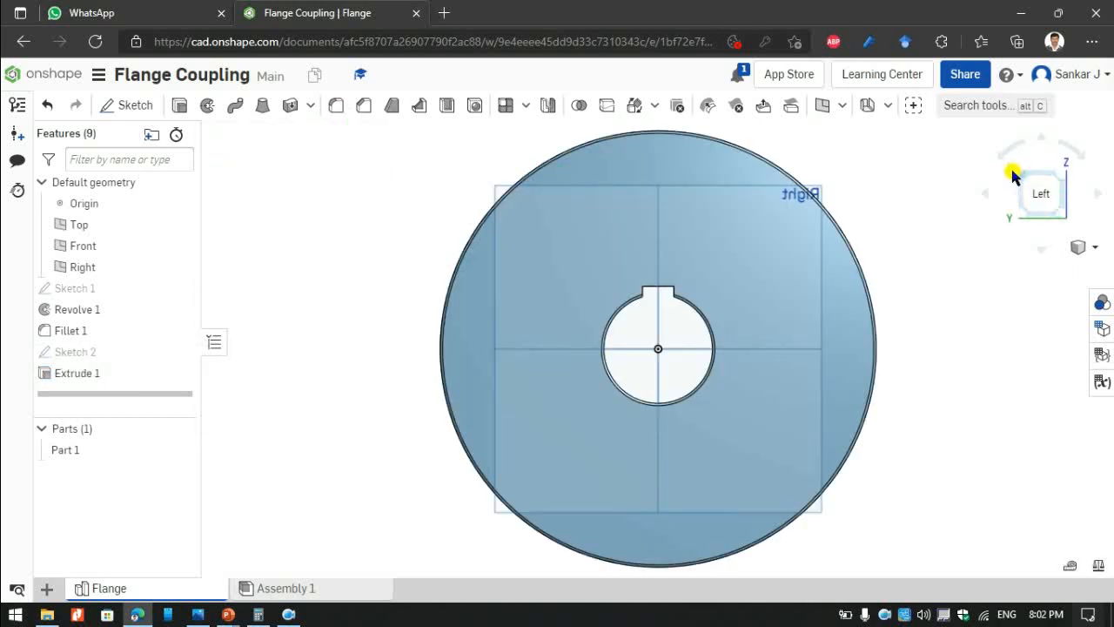
{"action": "left_click", "coordinate": [1020, 183]}
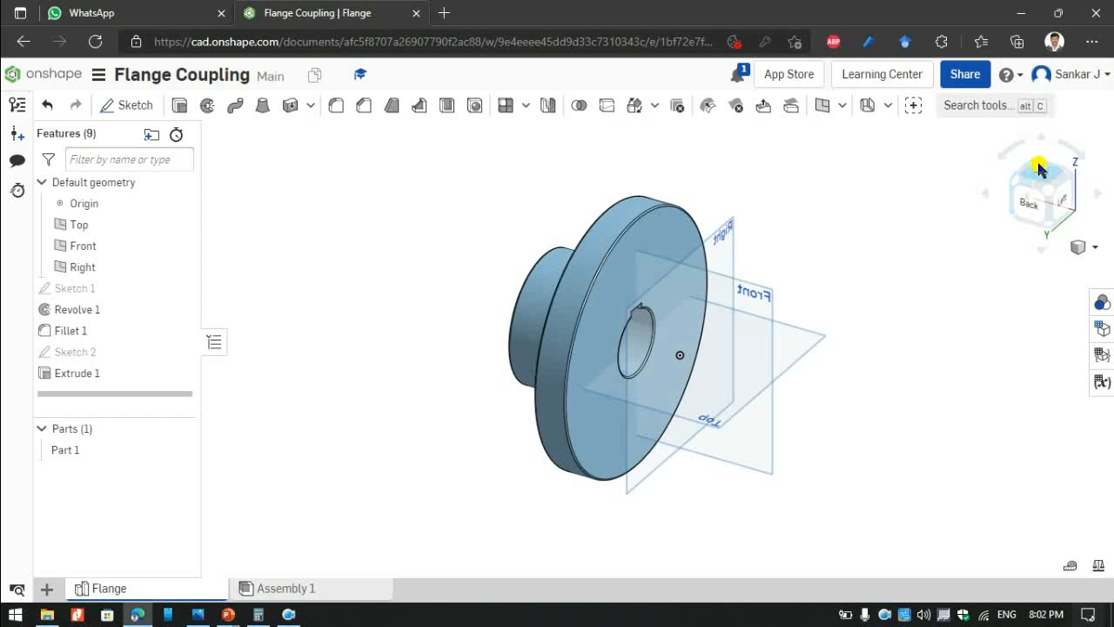
{"action": "left_click", "coordinate": [1035, 165]}
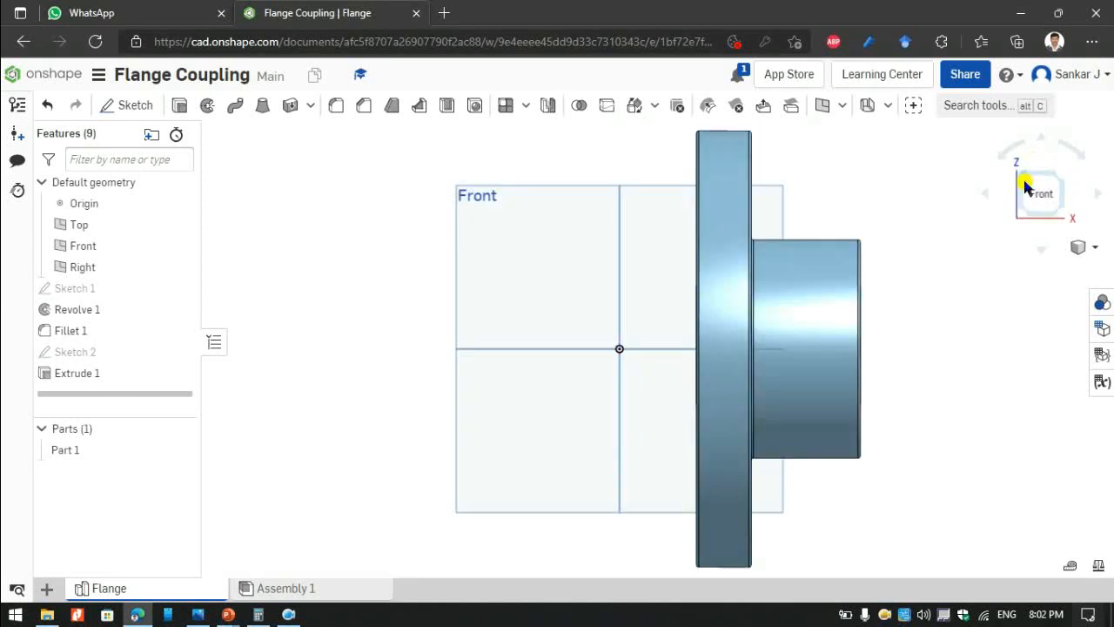
{"action": "left_click", "coordinate": [1025, 184]}
{"action": "scroll", "coordinate": [641, 330], "scroll_direction": "down", "scroll_amount": 5}
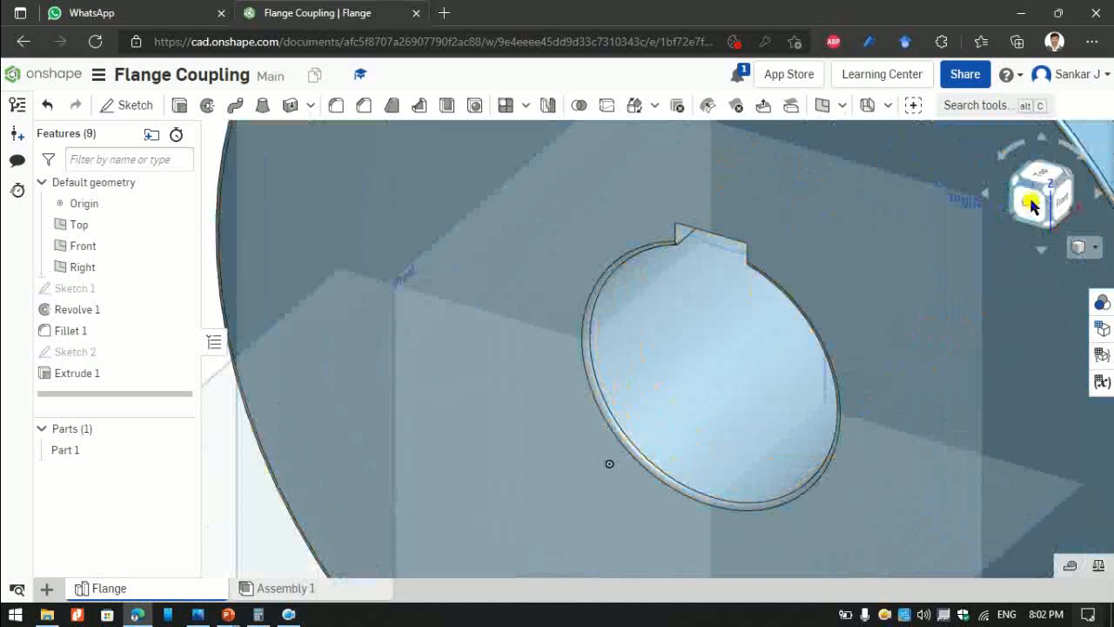
{"action": "left_click", "coordinate": [1031, 201]}
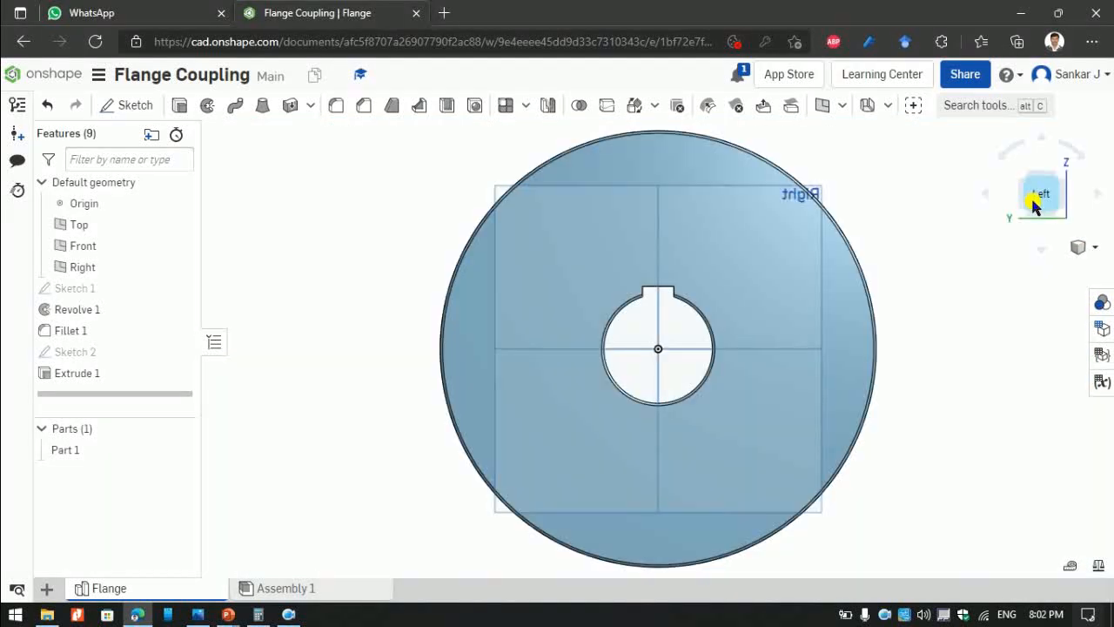
{"action": "left_click", "coordinate": [1024, 177]}
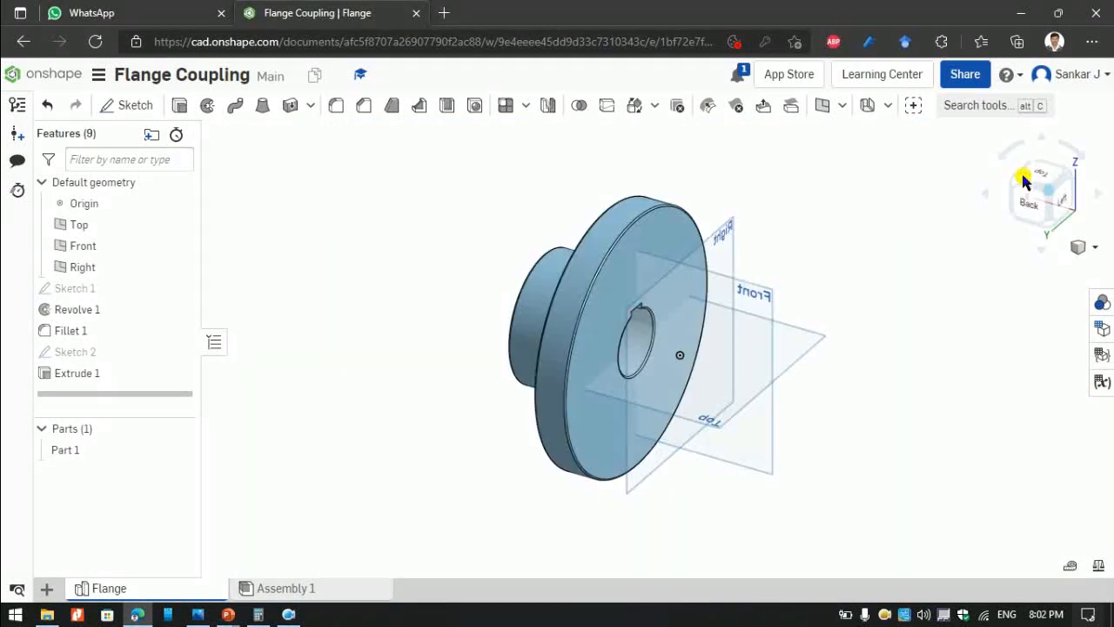
{"action": "left_click", "coordinate": [1022, 180]}
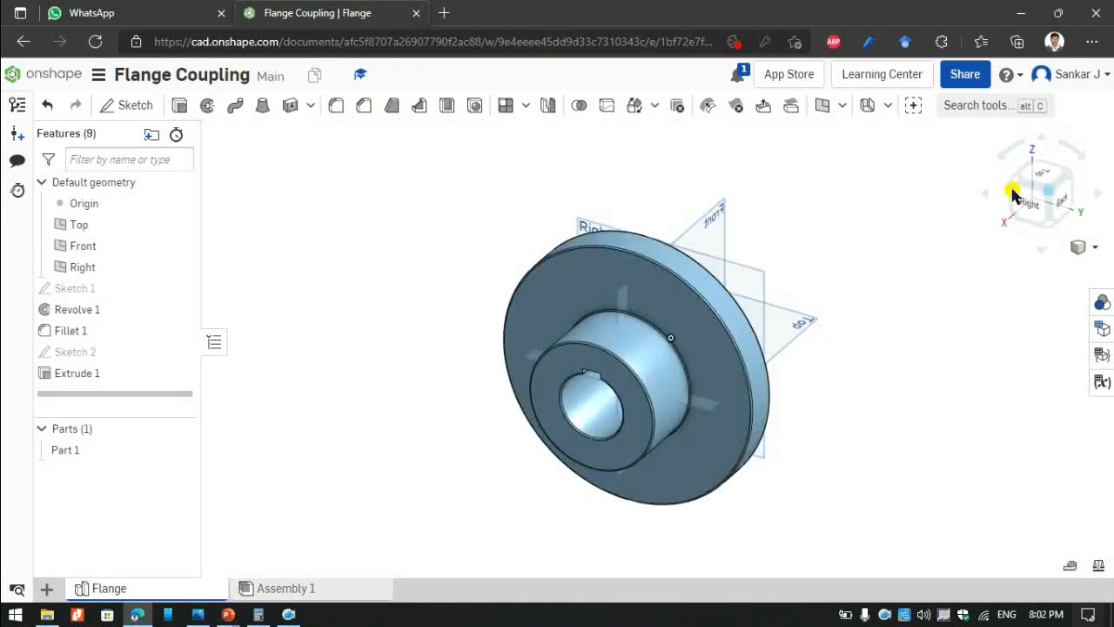
{"action": "scroll", "coordinate": [604, 392], "scroll_direction": "up", "scroll_amount": 10}
{"action": "scroll", "coordinate": [566, 318], "scroll_direction": "down", "scroll_amount": 10}
{"action": "left_click", "coordinate": [1034, 202]}
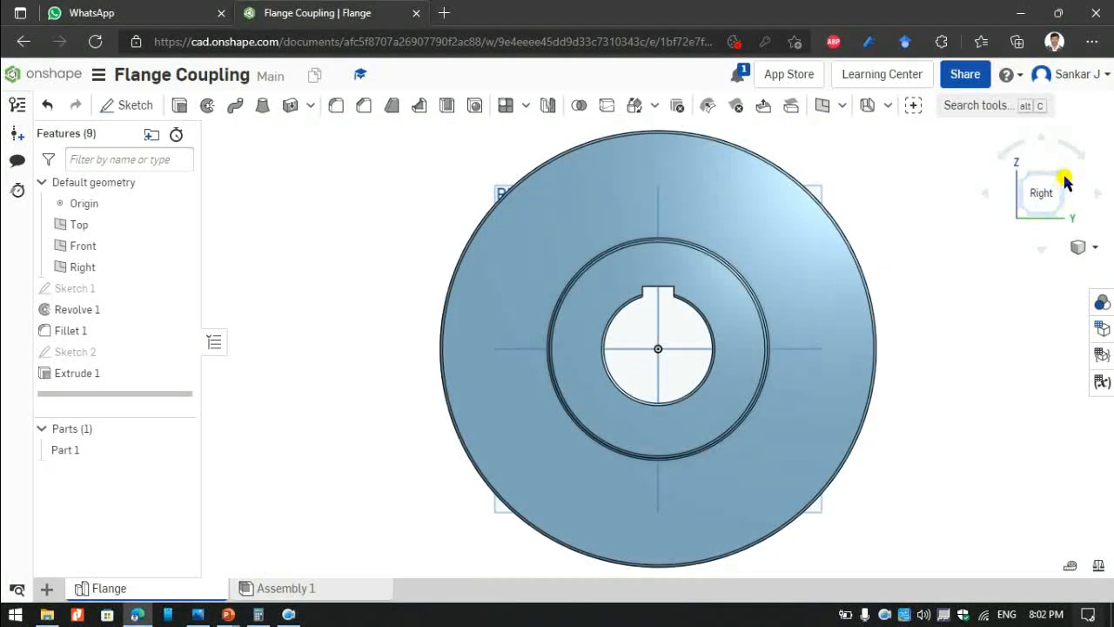
{"action": "left_click", "coordinate": [1063, 180]}
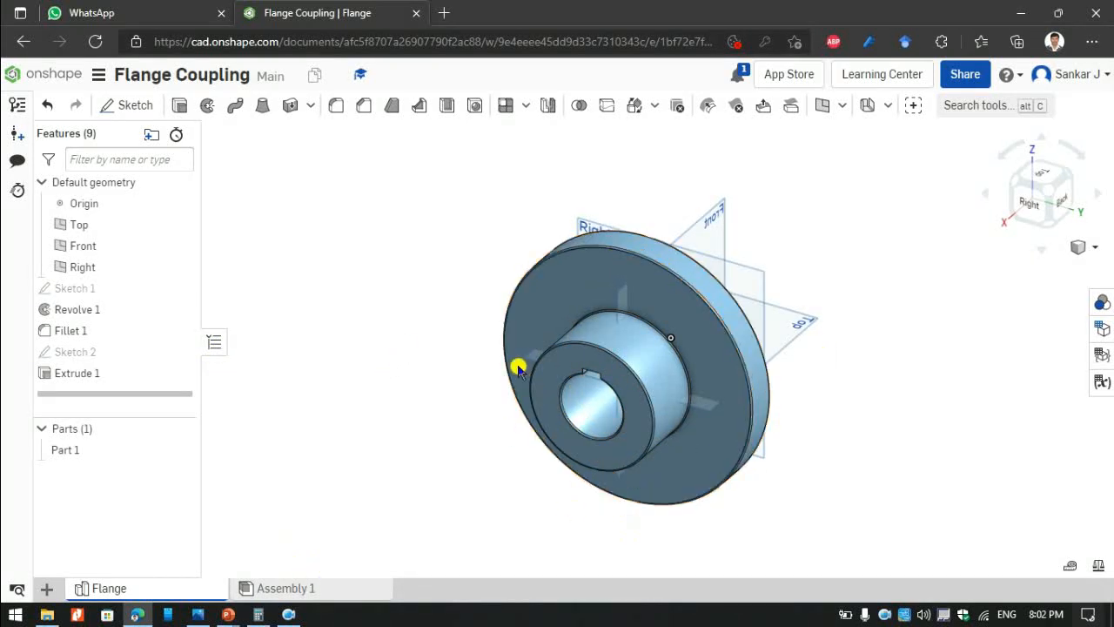
{"action": "left_click", "coordinate": [1036, 202]}
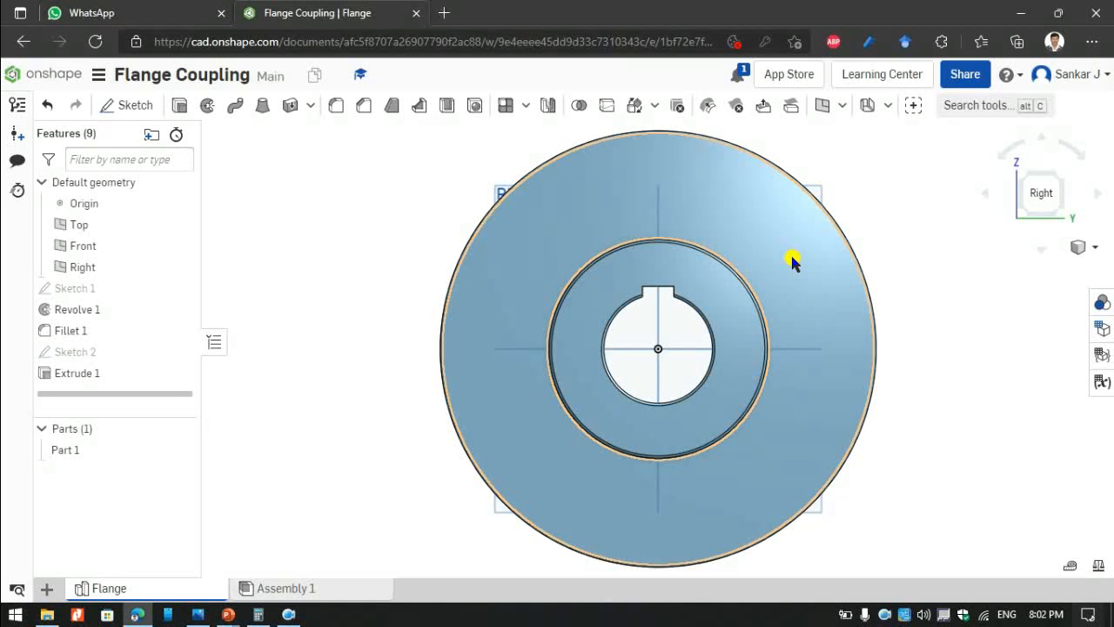
{"action": "left_click", "coordinate": [1054, 178]}
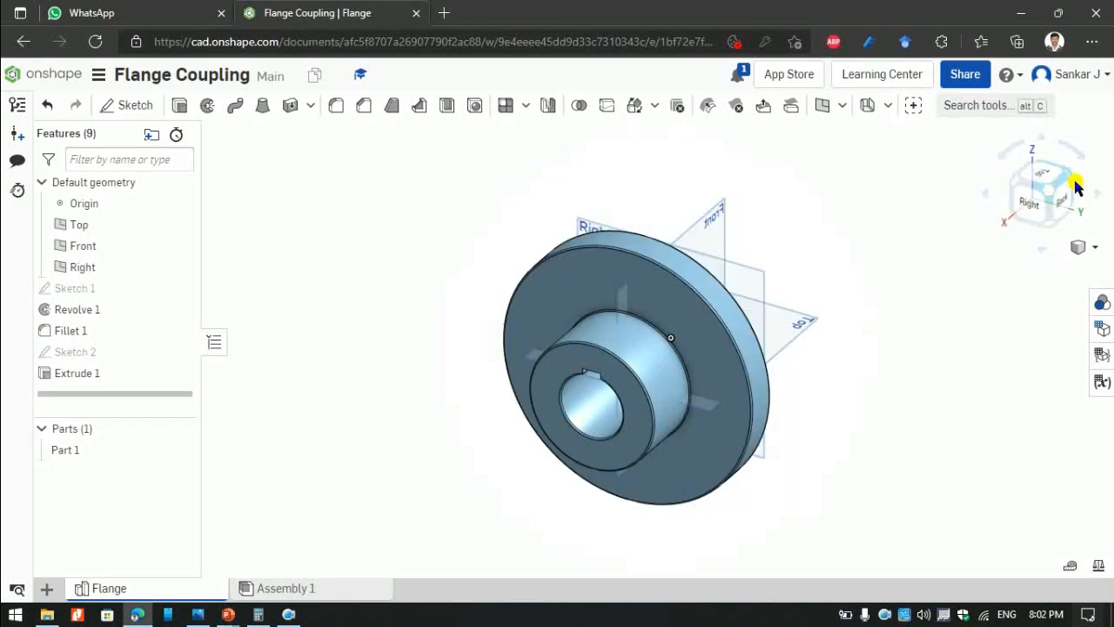
{"action": "left_click", "coordinate": [1070, 177]}
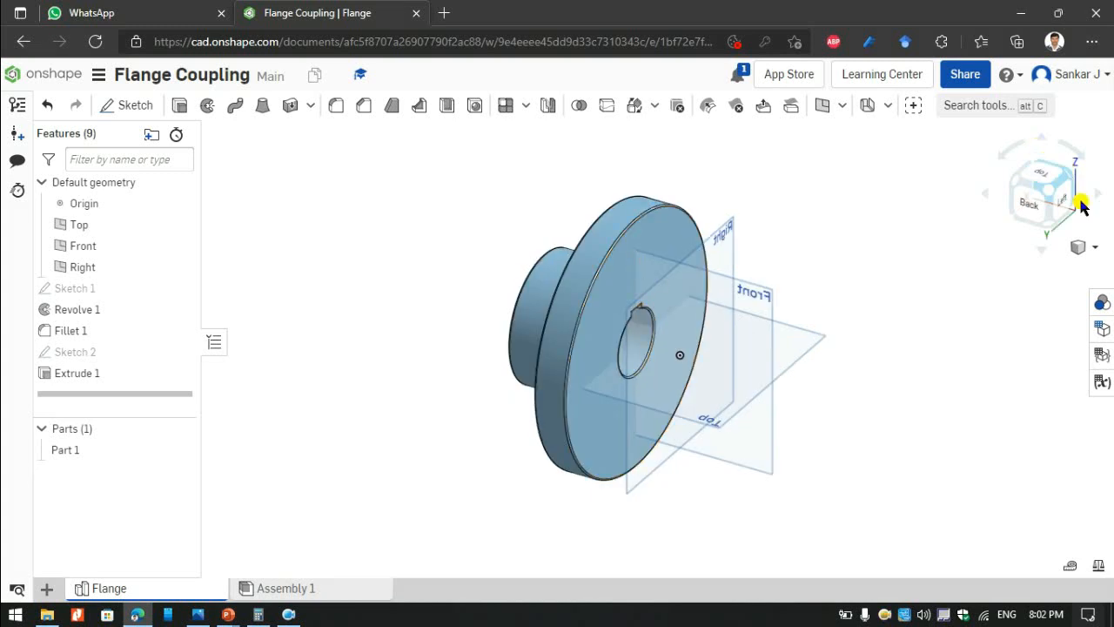
Start a sketch on the flange's flat disc face and draw a circle about 142 mm in diameter centred on the origin.
{"action": "left_click", "coordinate": [1061, 206]}
{"action": "left_click", "coordinate": [614, 168]}
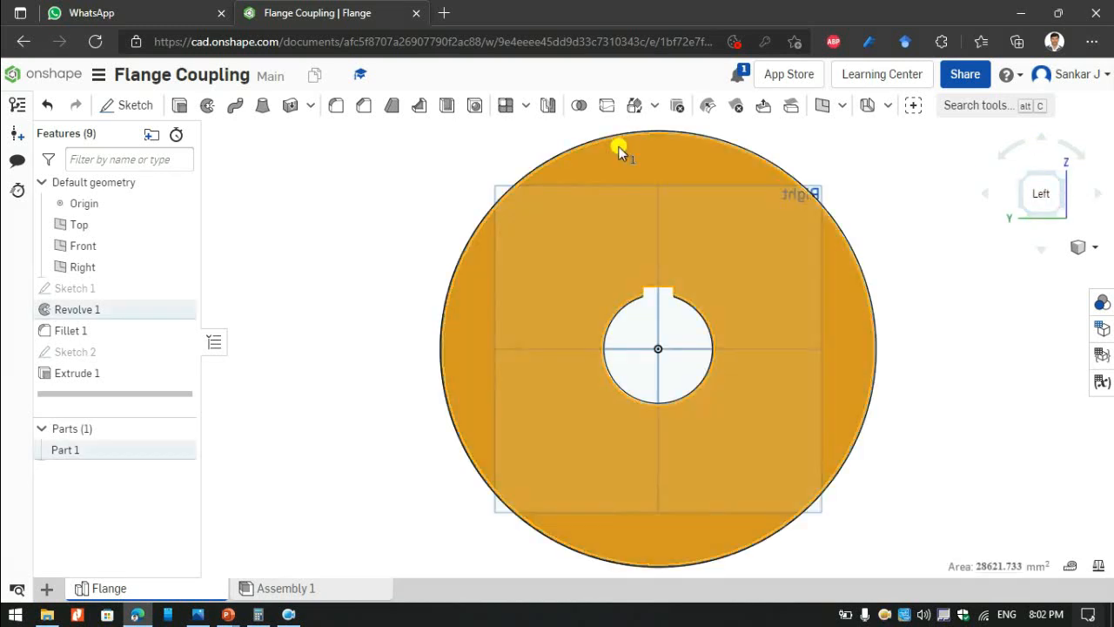
{"action": "left_click", "coordinate": [131, 106]}
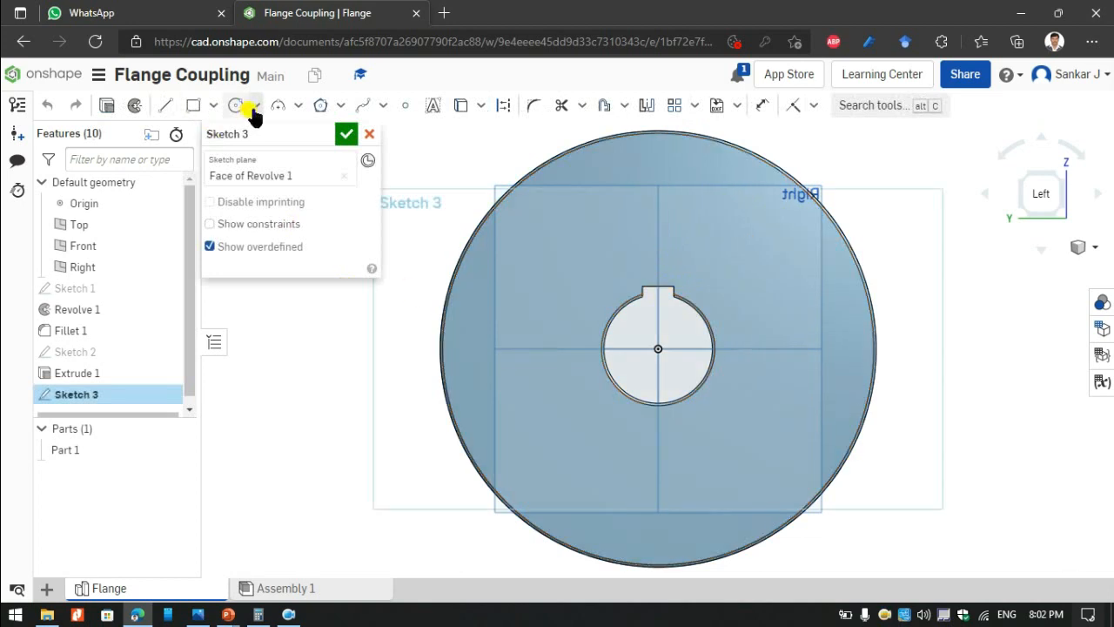
{"action": "left_click", "coordinate": [236, 105]}
{"action": "left_click", "coordinate": [658, 348]}
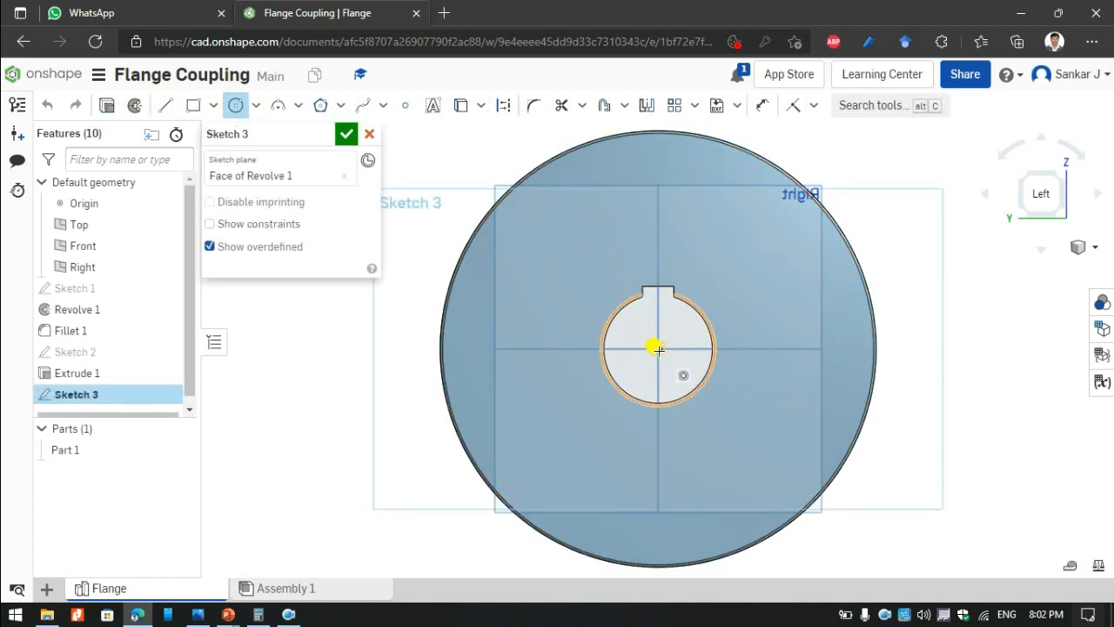
{"action": "left_click", "coordinate": [674, 190]}
Check the bolt pitch circle in the Flanged coupling.png drawing and dimension the sketched circle's diameter as 3*50 mm.
{"action": "key", "text": "alt+Tab"}
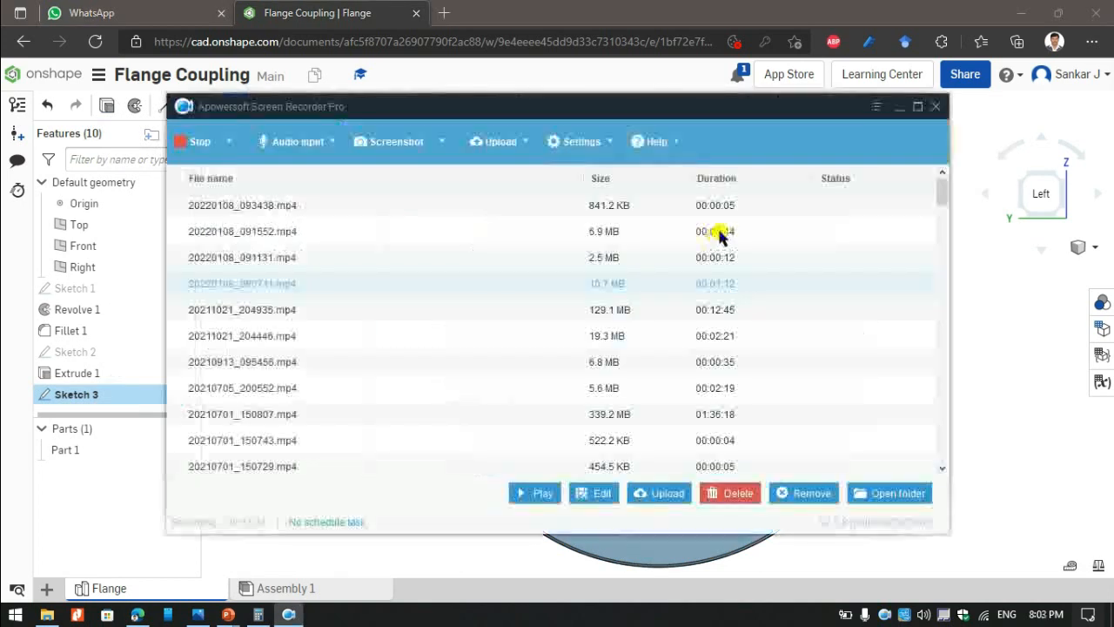
{"action": "left_click", "coordinate": [901, 107]}
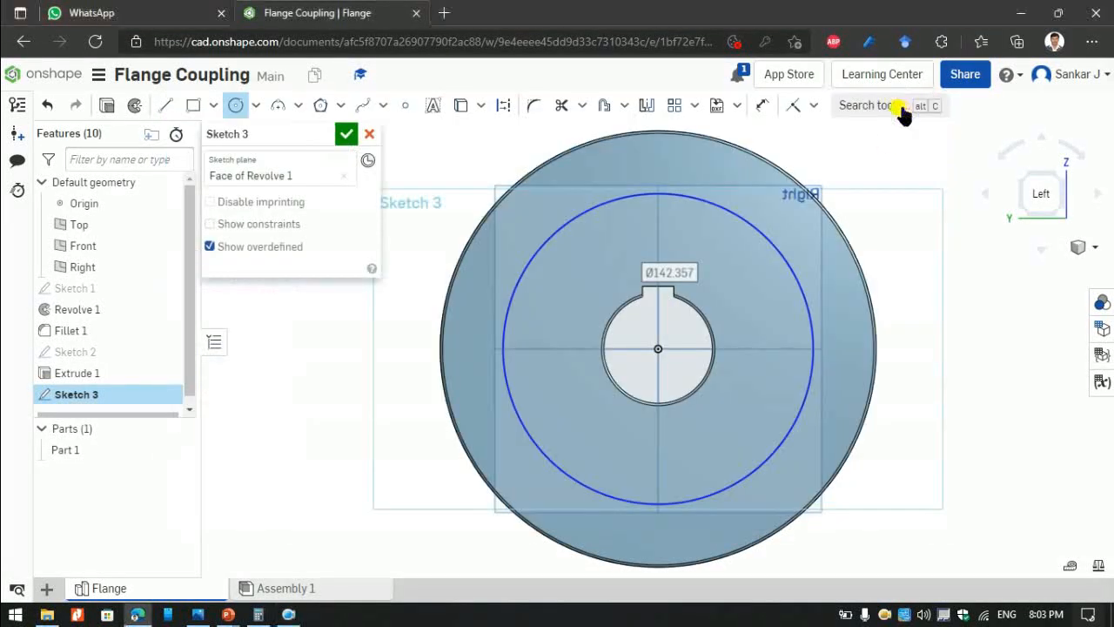
{"action": "key", "text": "alt+Tab"}
{"action": "key", "text": "alt+Tab"}
{"action": "key", "text": "alt+Tab"}
{"action": "key", "text": "alt+Tab"}
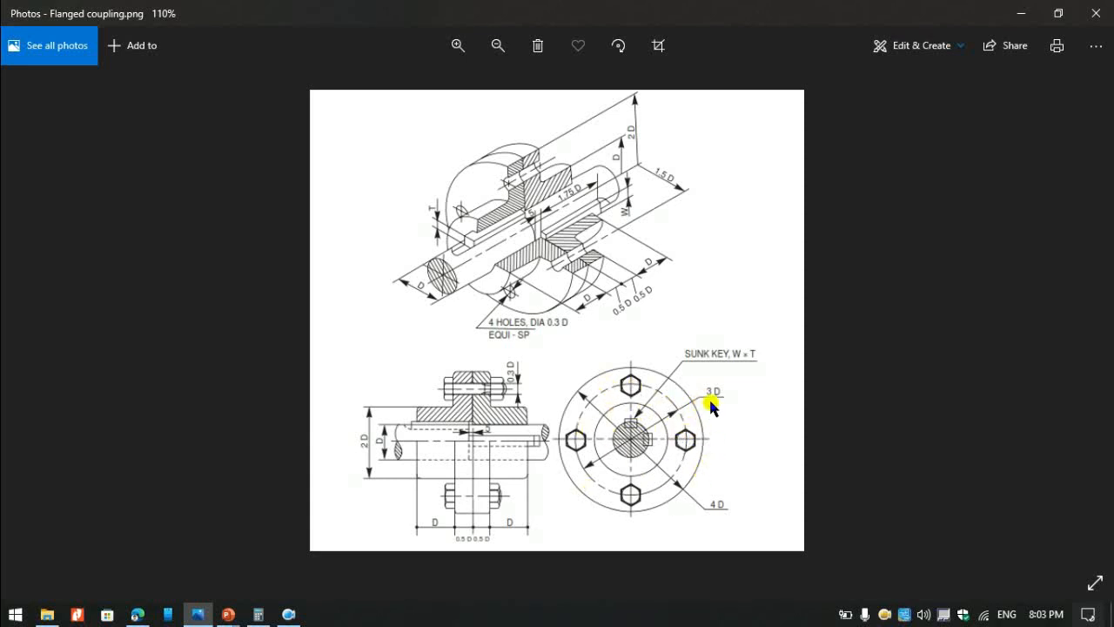
{"action": "key", "text": "alt+Tab"}
{"action": "left_click", "coordinate": [793, 265]}
{"action": "left_click", "coordinate": [789, 266]}
{"action": "left_click", "coordinate": [910, 252]}
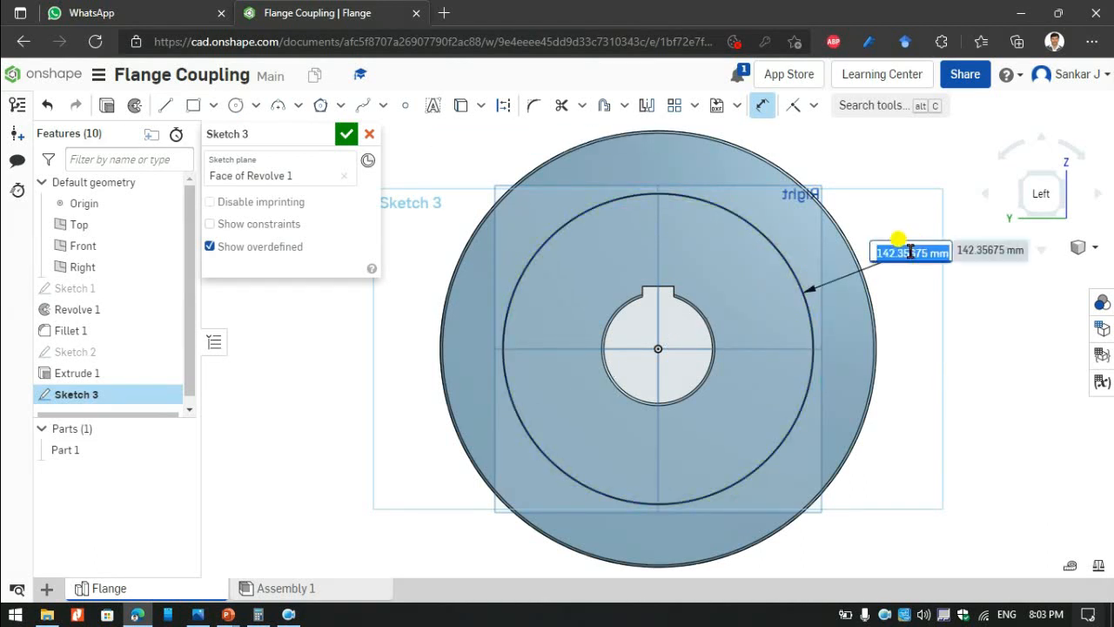
{"action": "type", "text": "3*50"}
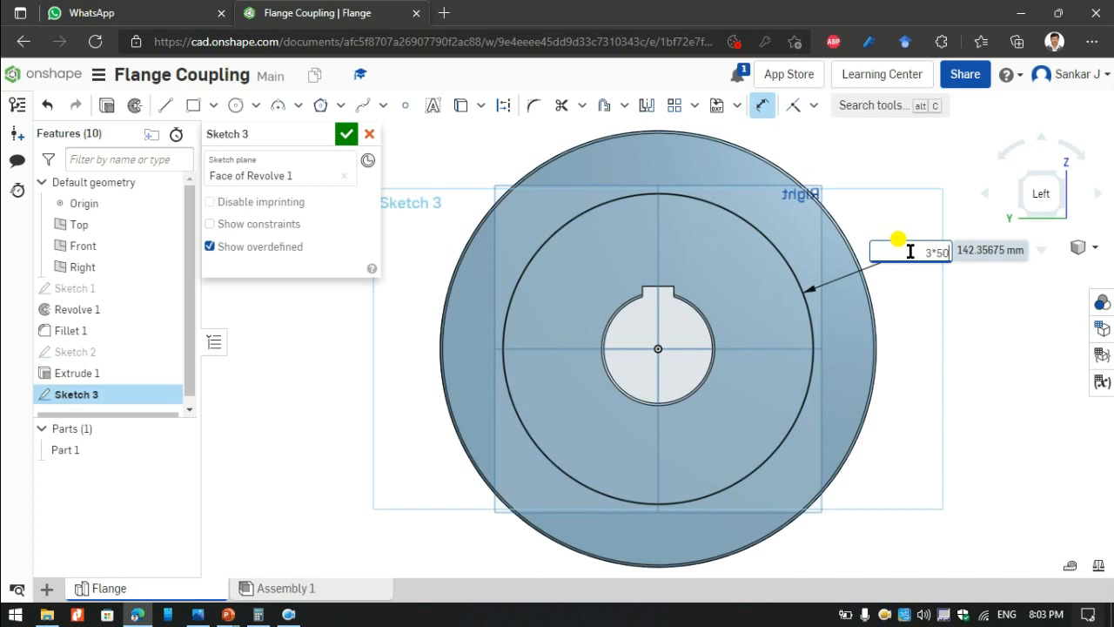
{"action": "key", "text": "Return"}
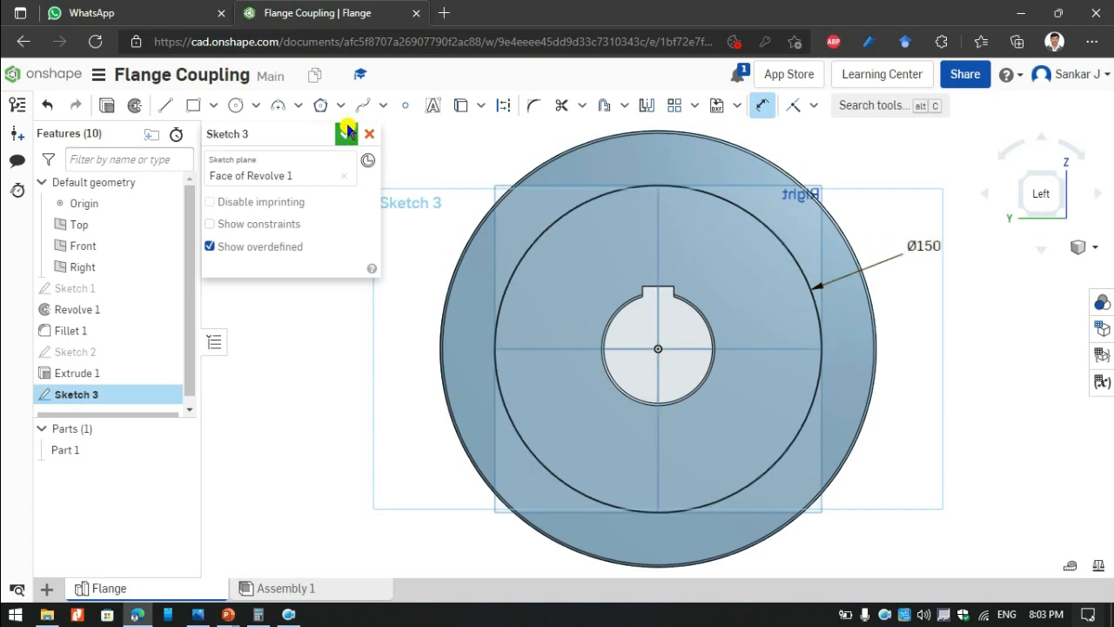
Sketch a bolt-hole circle about 28 mm in diameter, centred on the pitch circle directly above the keyway.
{"action": "left_click", "coordinate": [236, 105]}
{"action": "left_click", "coordinate": [658, 184]}
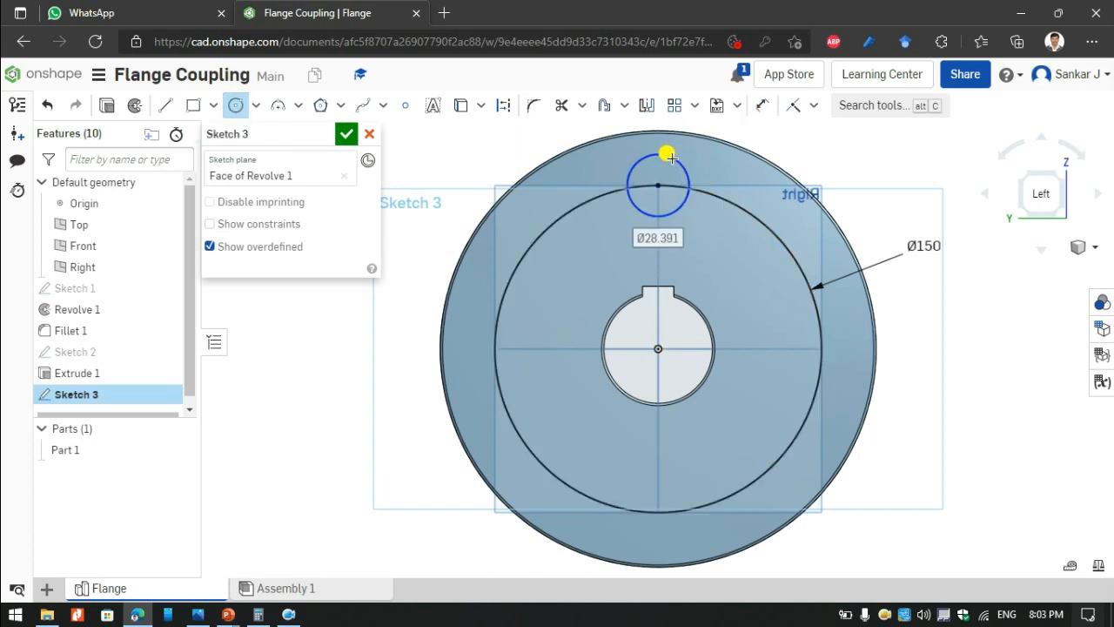
{"action": "left_click", "coordinate": [670, 157]}
Check the bolt-hole size in the Flanged coupling.png drawing and dimension the small circle's diameter as 03*50 mm.
{"action": "key", "text": "d"}
{"action": "key", "text": "alt+Tab"}
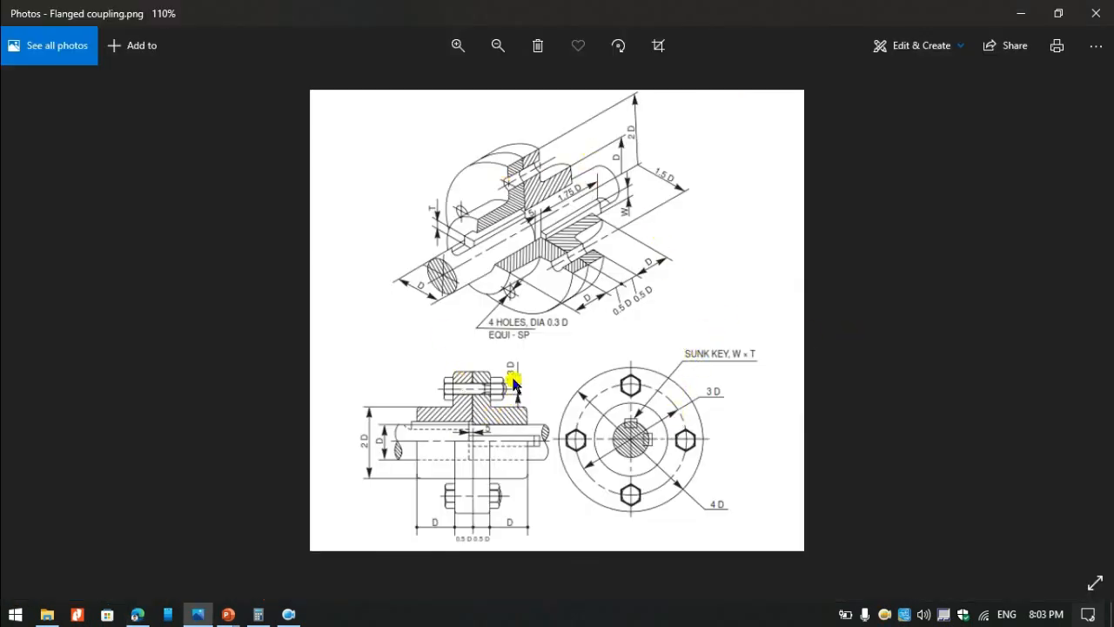
{"action": "key", "text": "alt+Tab"}
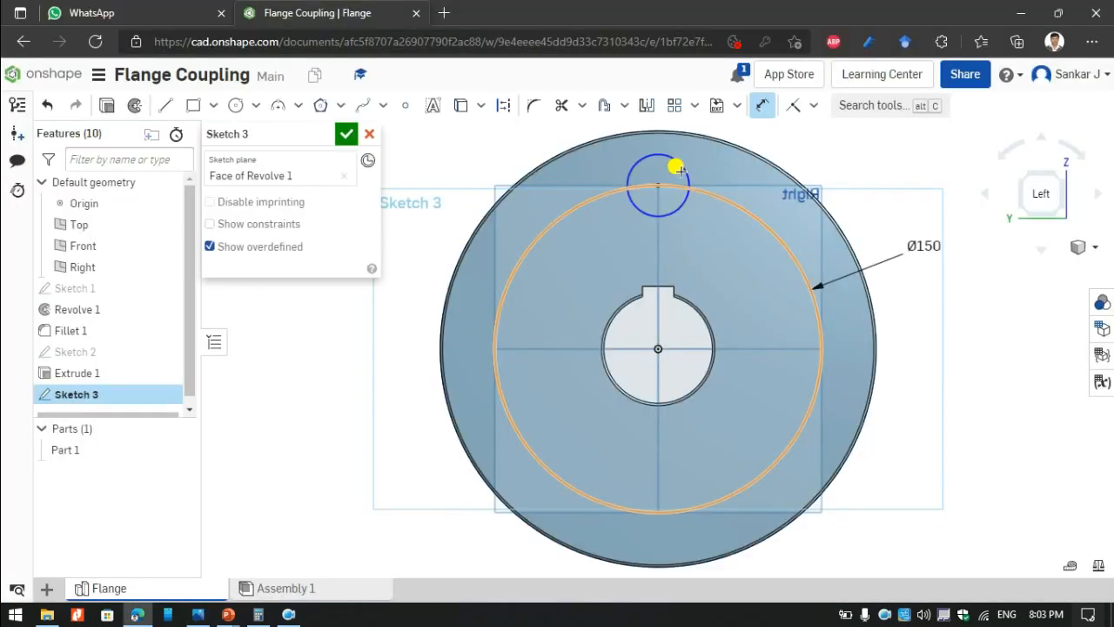
{"action": "left_click", "coordinate": [738, 142]}
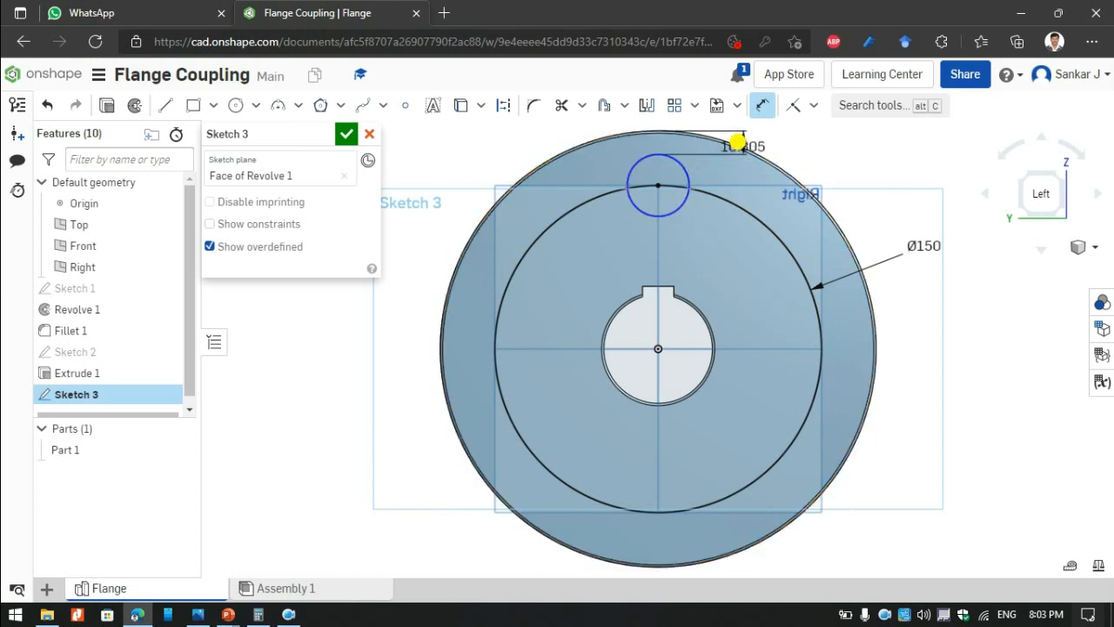
{"action": "key", "text": "Escape"}
{"action": "key", "text": "d"}
{"action": "left_click", "coordinate": [658, 150]}
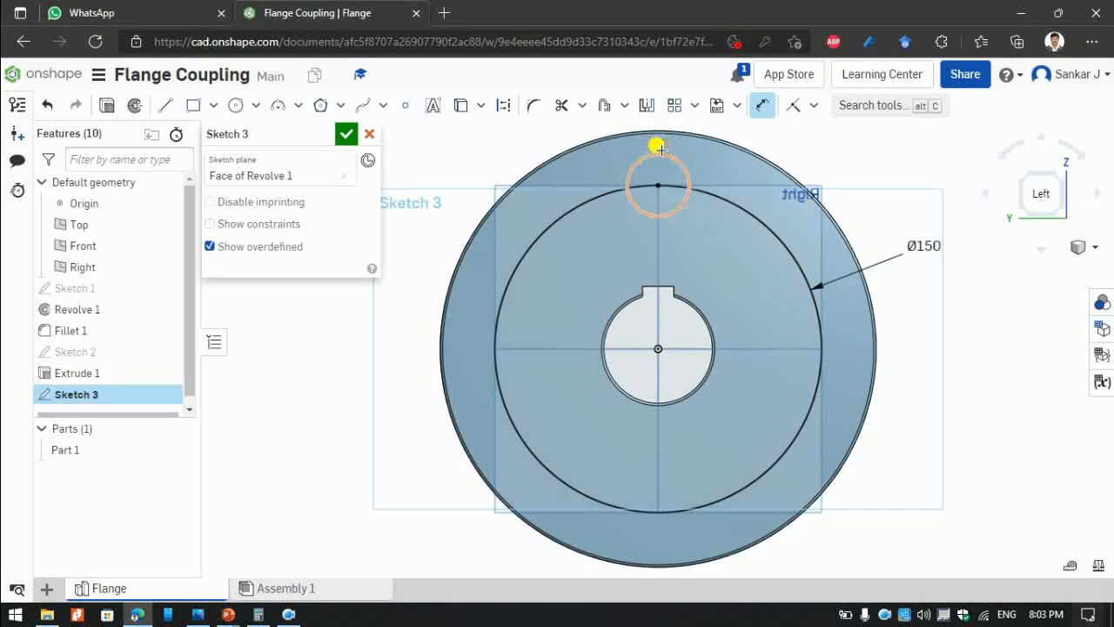
{"action": "left_click", "coordinate": [795, 131]}
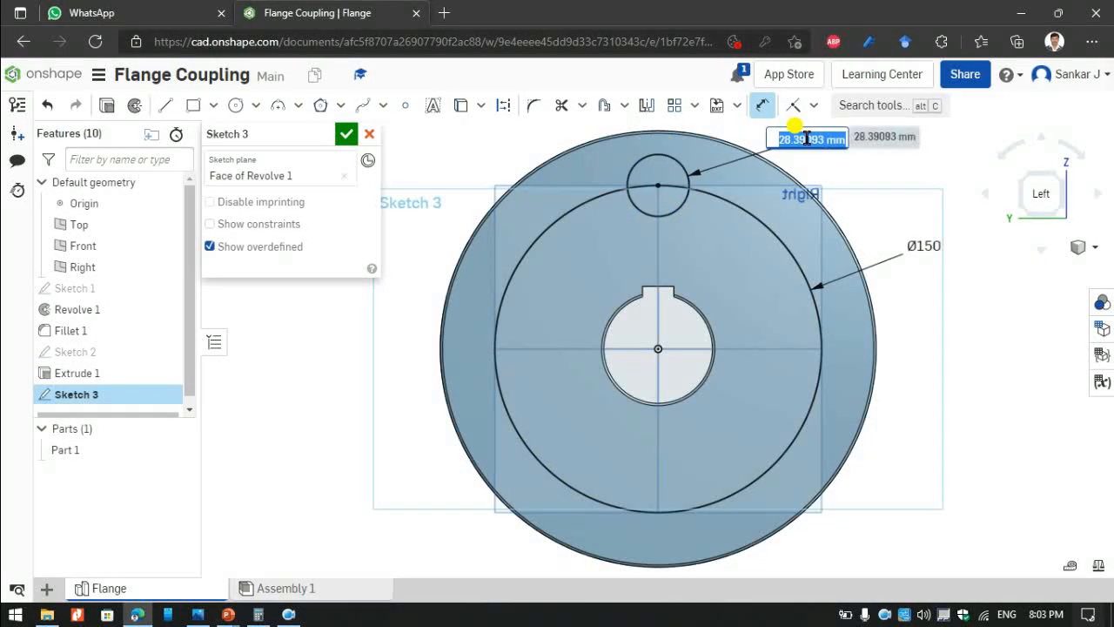
{"action": "type", "text": "03*50"}
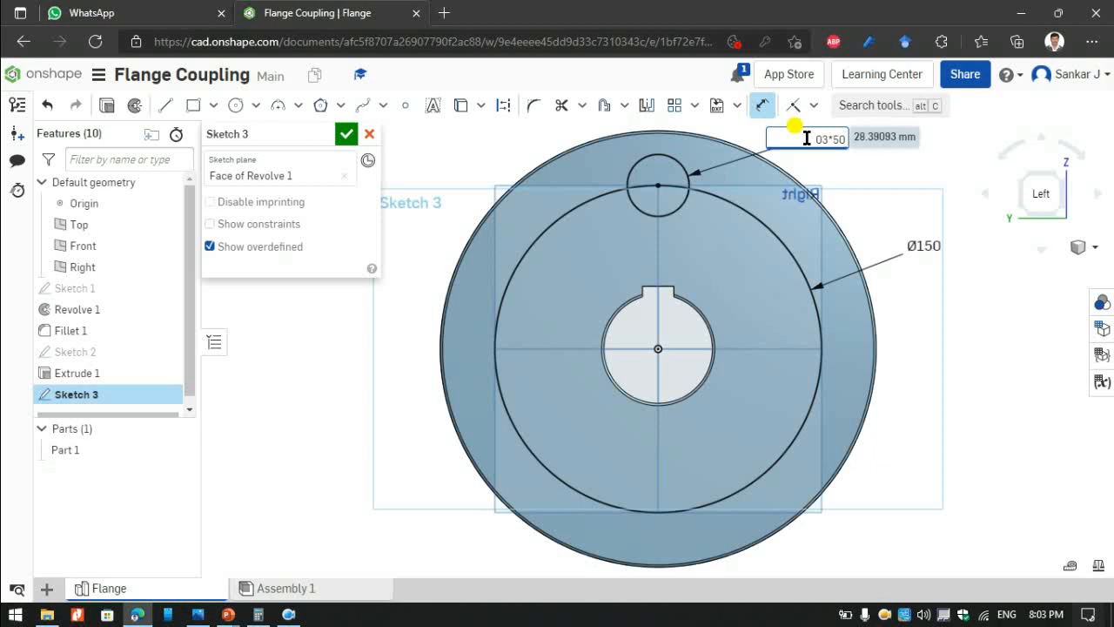
{"action": "key", "text": "Return"}
Correct the bolt-hole circle's diameter to 0.3*50, giving 15 mm.
{"action": "scroll", "coordinate": [853, 169], "scroll_direction": "down", "scroll_amount": 4}
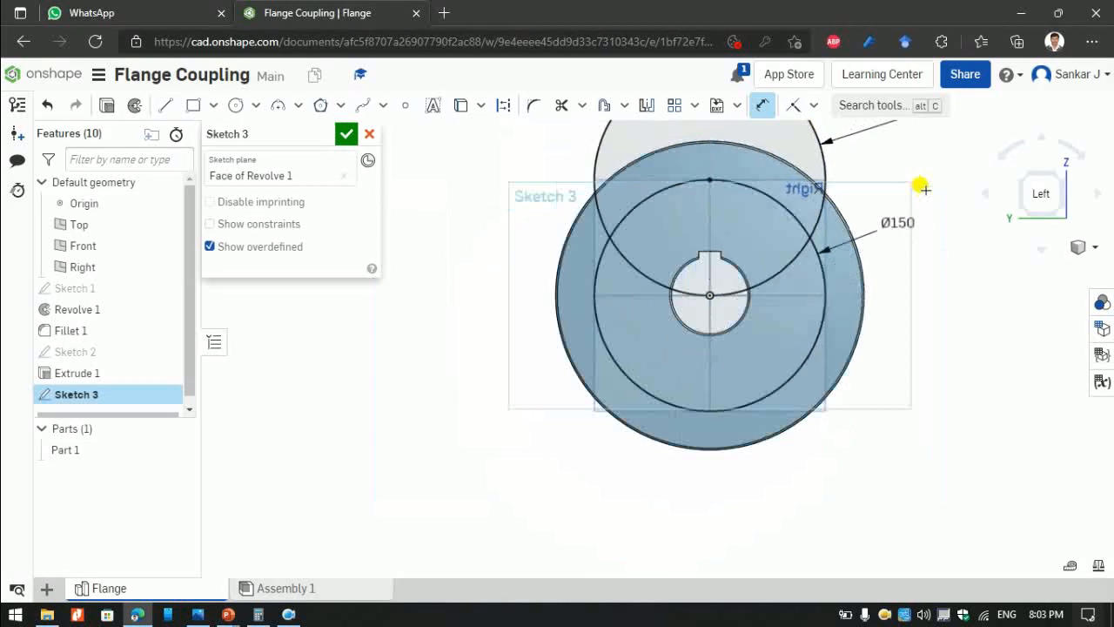
{"action": "middle_click_drag", "start_coordinate": [960, 207], "coordinate": [665, 569]}
{"action": "double_click", "coordinate": [798, 456]}
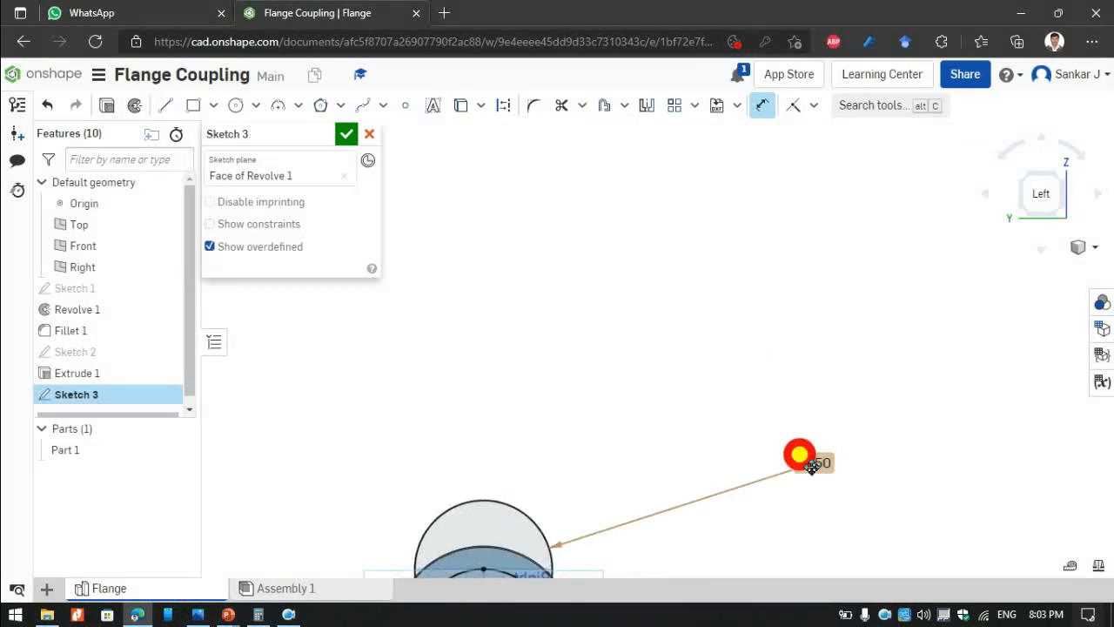
{"action": "key", "text": "BackSpace"}
{"action": "left_click", "coordinate": [802, 467]}
{"action": "type", "text": "."}
{"action": "key", "text": "Return"}
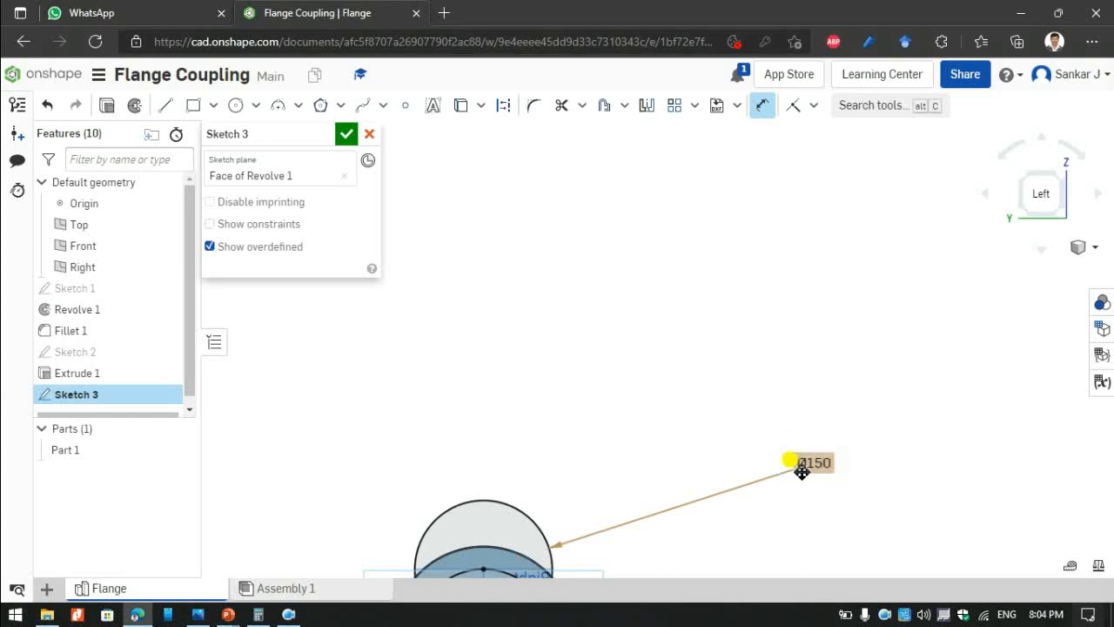
{"action": "scroll", "coordinate": [731, 475], "scroll_direction": "down", "scroll_amount": 3}
{"action": "middle_click_drag", "start_coordinate": [683, 522], "coordinate": [684, 369]}
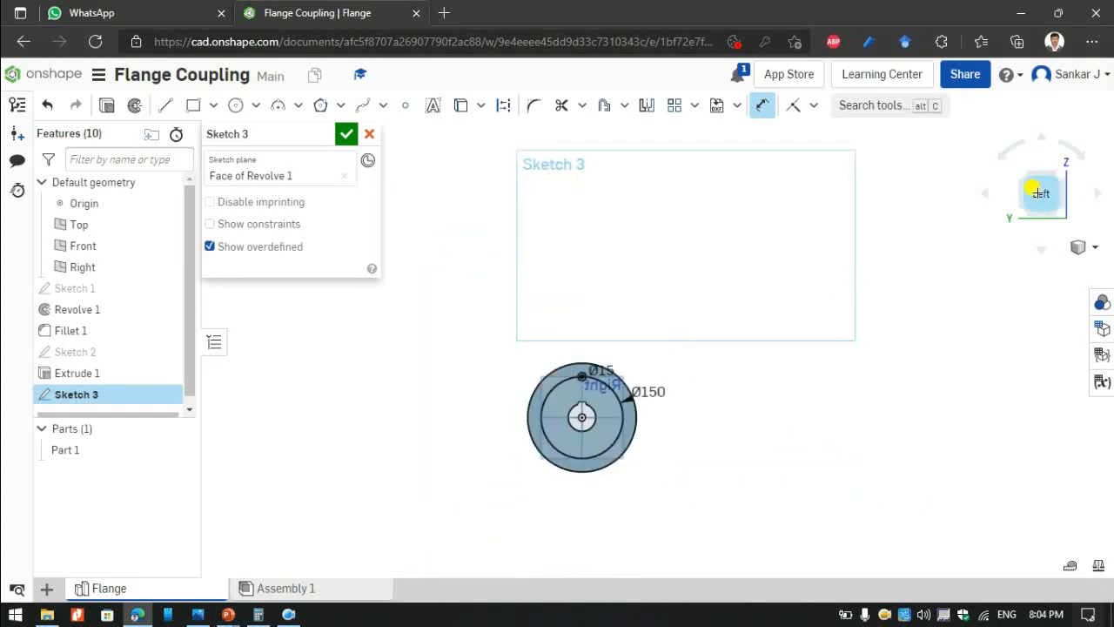
{"action": "left_click", "coordinate": [1037, 194]}
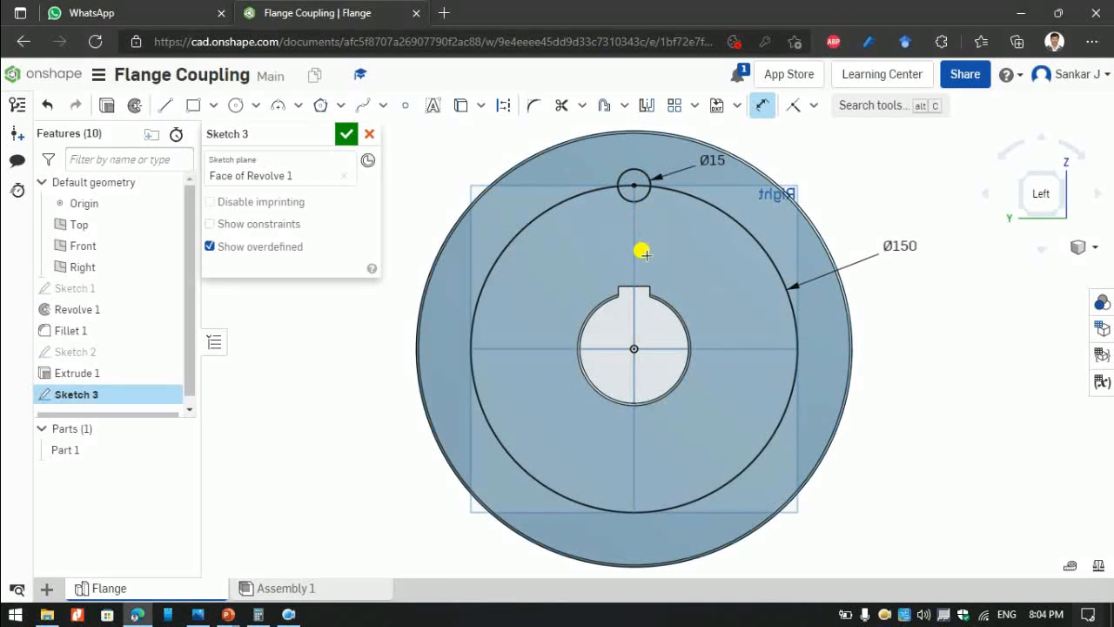
Delete the 150 mm pitch circle from the sketch, keeping the bolt-hole circle.
{"action": "key", "text": "Escape"}
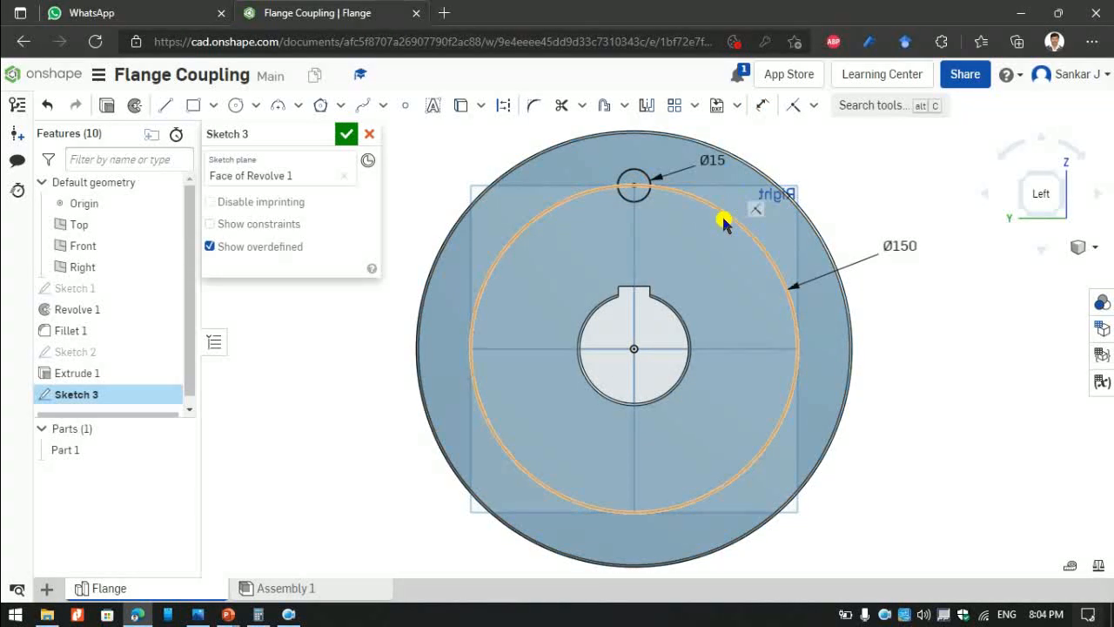
{"action": "left_click", "coordinate": [723, 222]}
{"action": "key", "text": "Delete"}
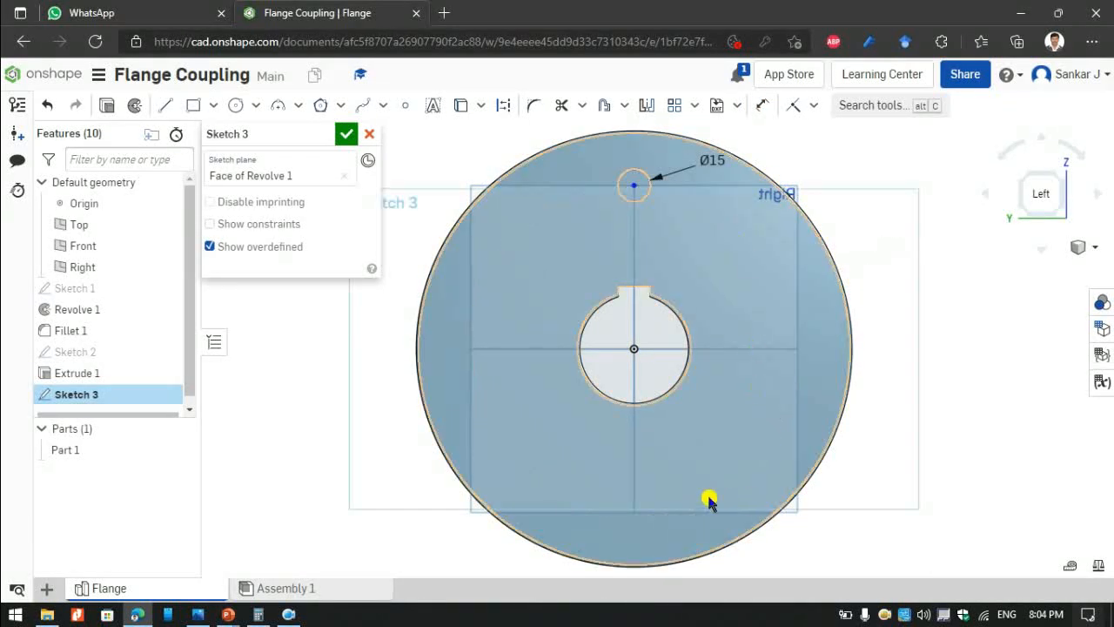
Circular-pattern the bolt-hole circle around the origin with 4 instances and finish the sketch.
{"action": "left_click", "coordinate": [695, 106]}
{"action": "left_click", "coordinate": [703, 160]}
{"action": "left_click", "coordinate": [641, 193]}
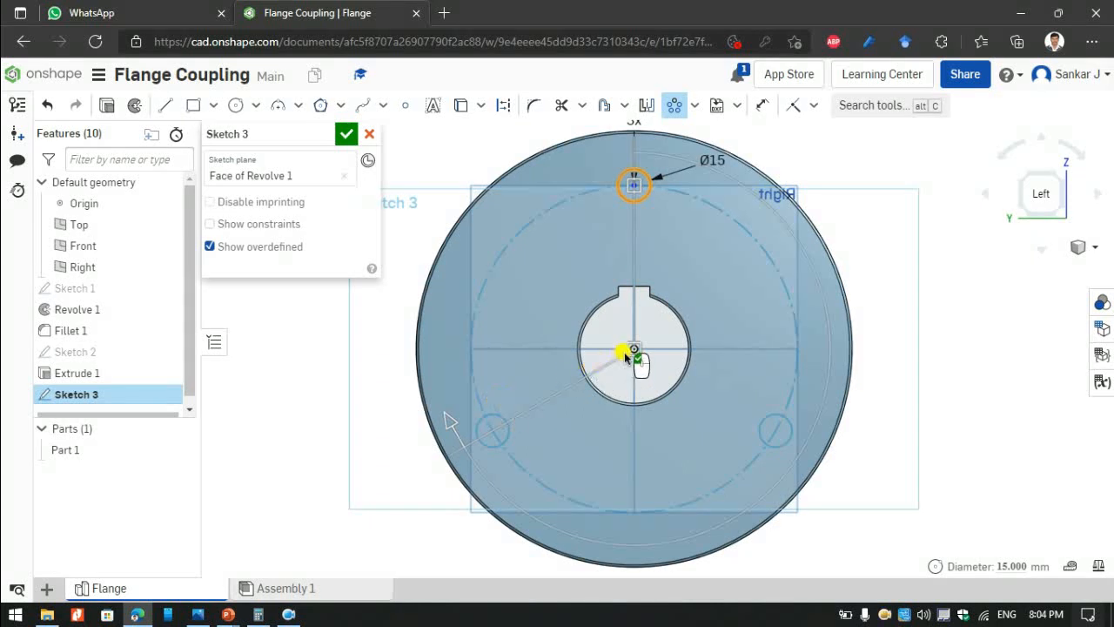
{"action": "scroll", "coordinate": [732, 190], "scroll_direction": "down", "scroll_amount": 2}
{"action": "left_click", "coordinate": [659, 141]}
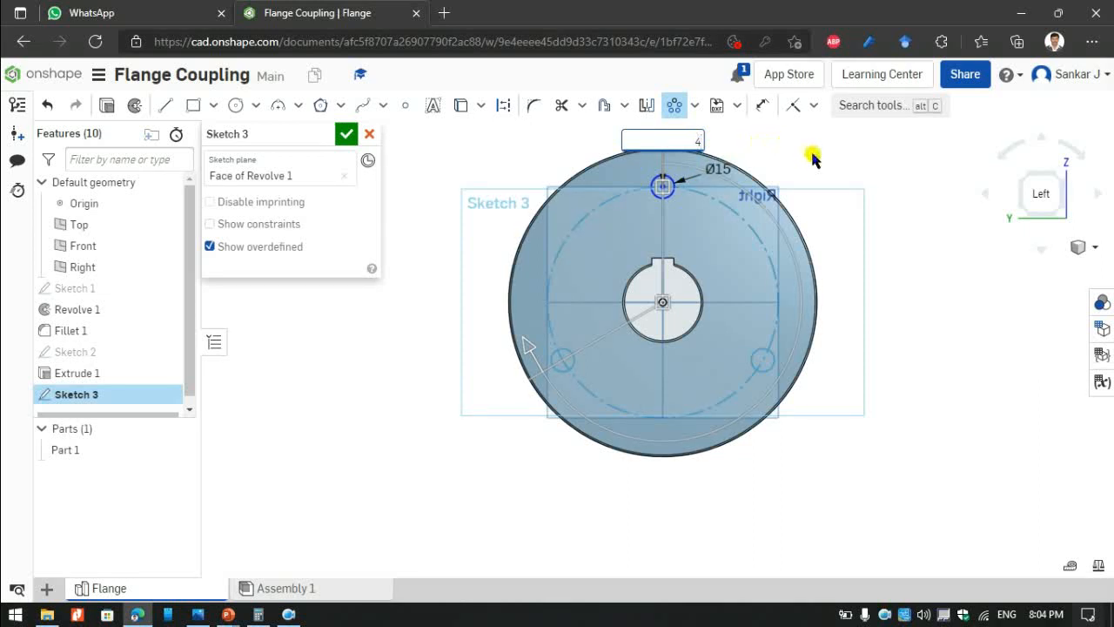
{"action": "key", "text": "Return"}
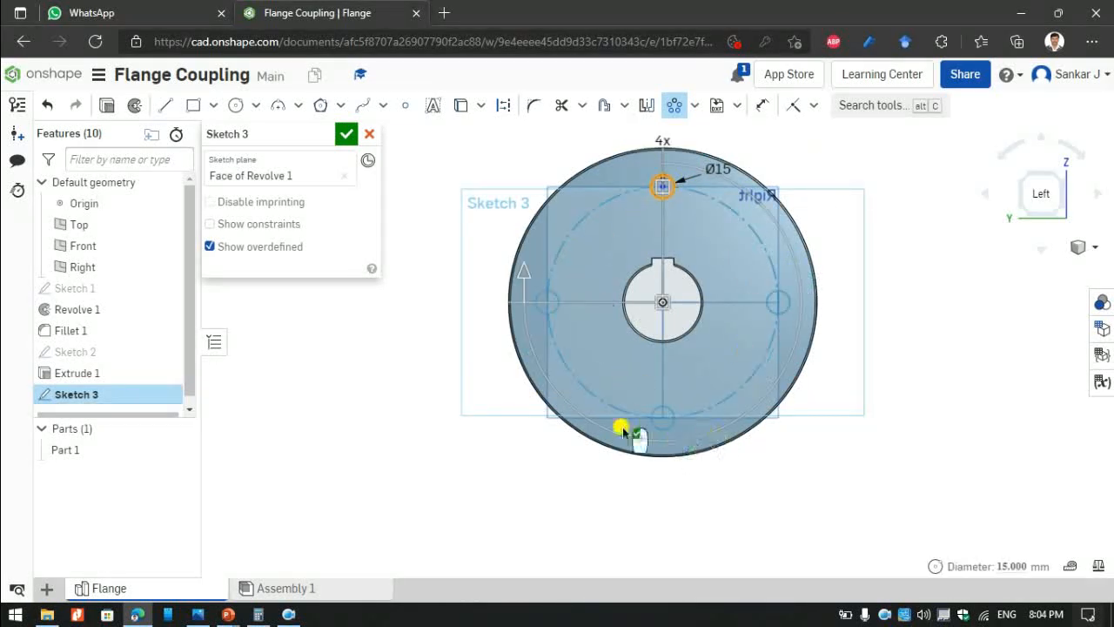
{"action": "left_click", "coordinate": [347, 133]}
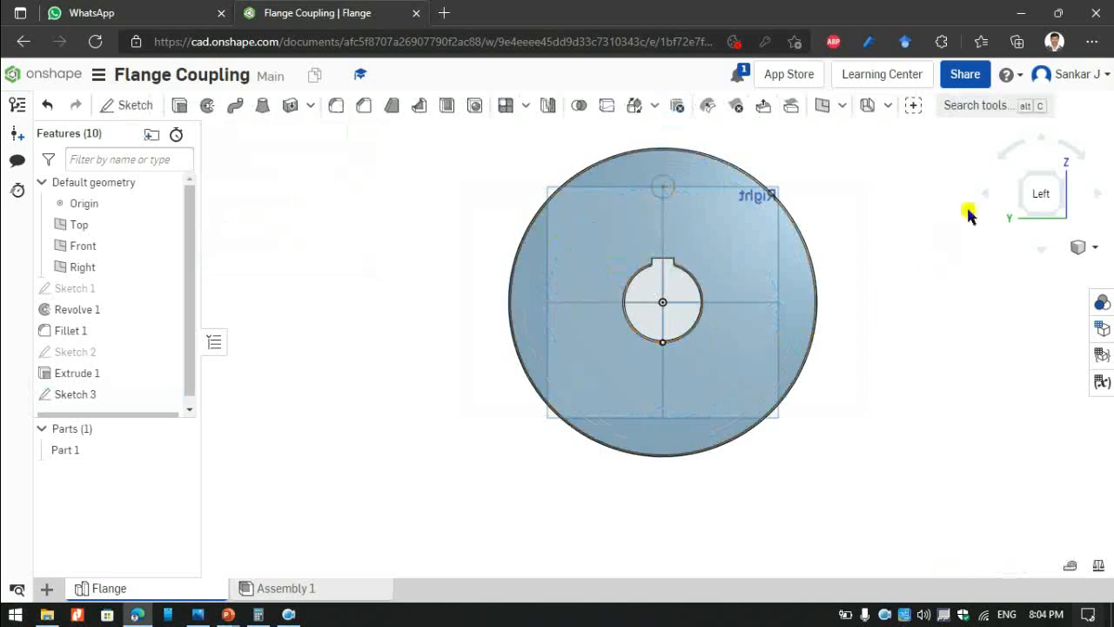
Cut the four patterned bolt-hole circles through all of the flange with a Remove extrude.
{"action": "left_click", "coordinate": [1028, 181]}
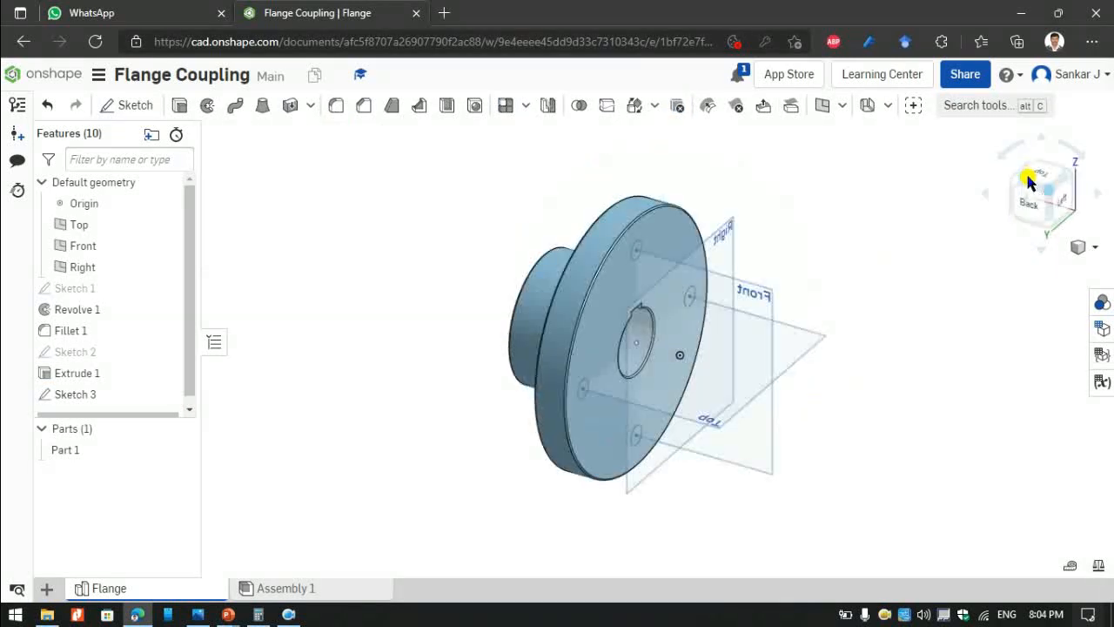
{"action": "left_click", "coordinate": [180, 105]}
{"action": "left_click", "coordinate": [298, 177]}
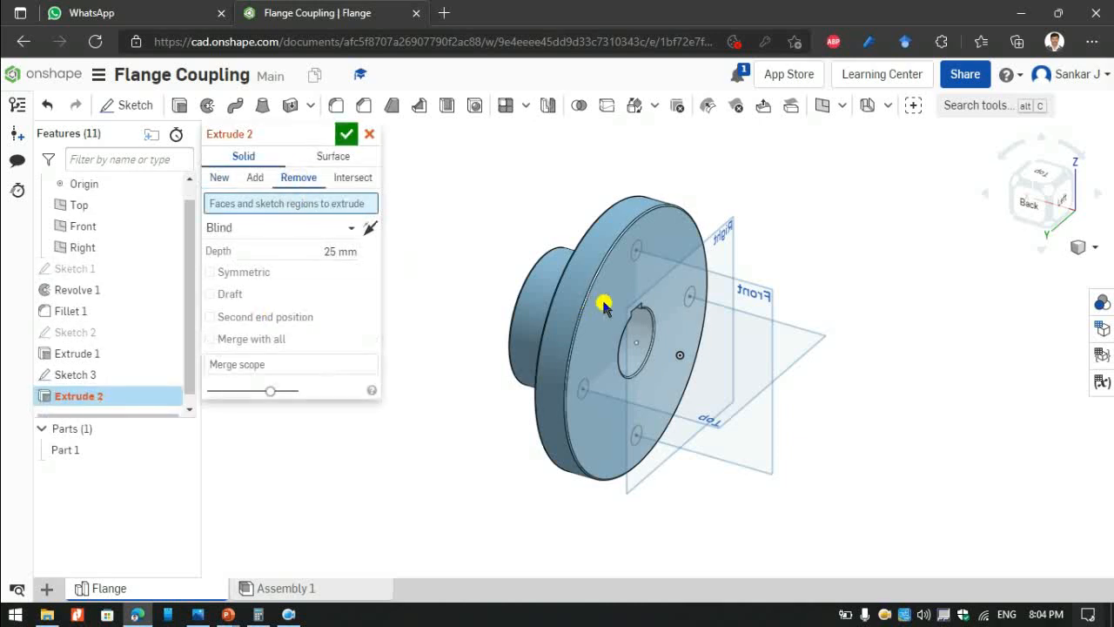
{"action": "left_click", "coordinate": [656, 254]}
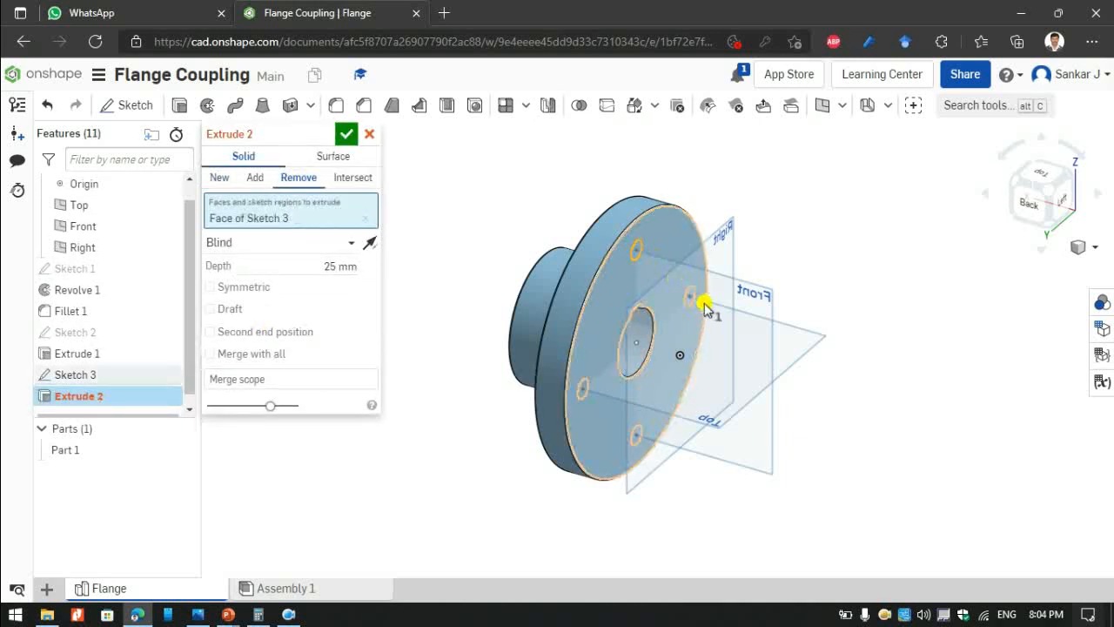
{"action": "left_click", "coordinate": [688, 295]}
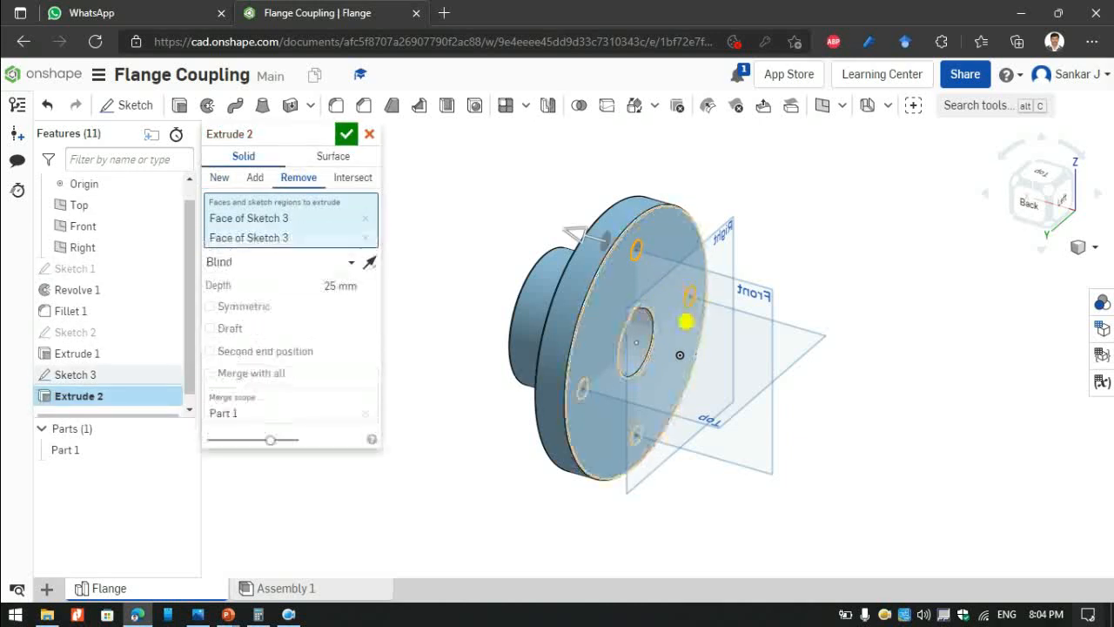
{"action": "left_click", "coordinate": [582, 389]}
{"action": "left_click", "coordinate": [633, 437]}
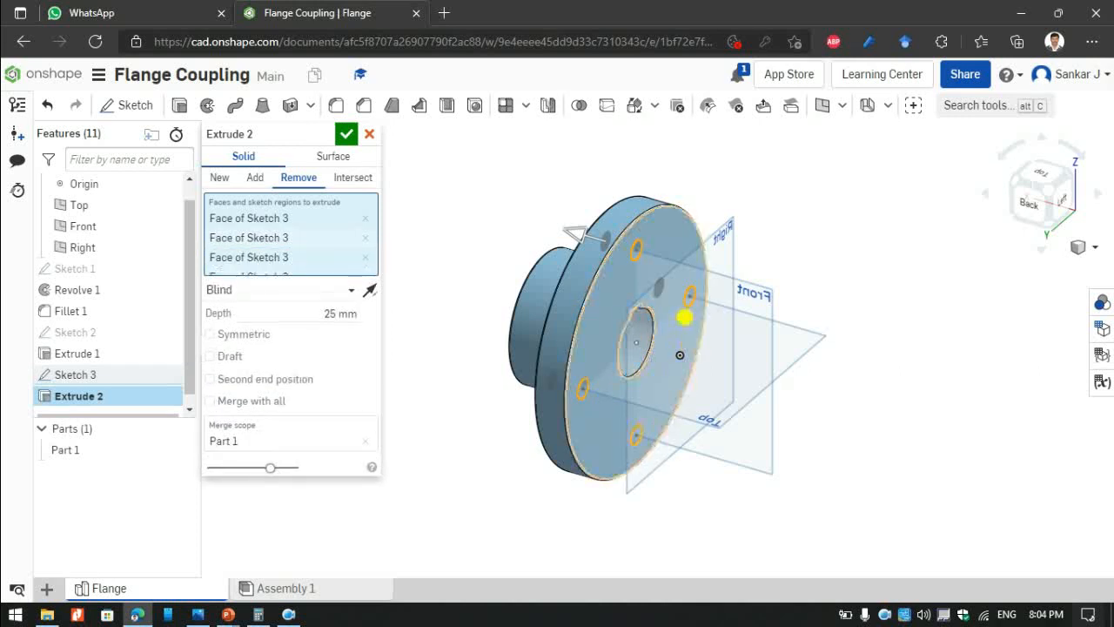
{"action": "left_click", "coordinate": [1044, 214]}
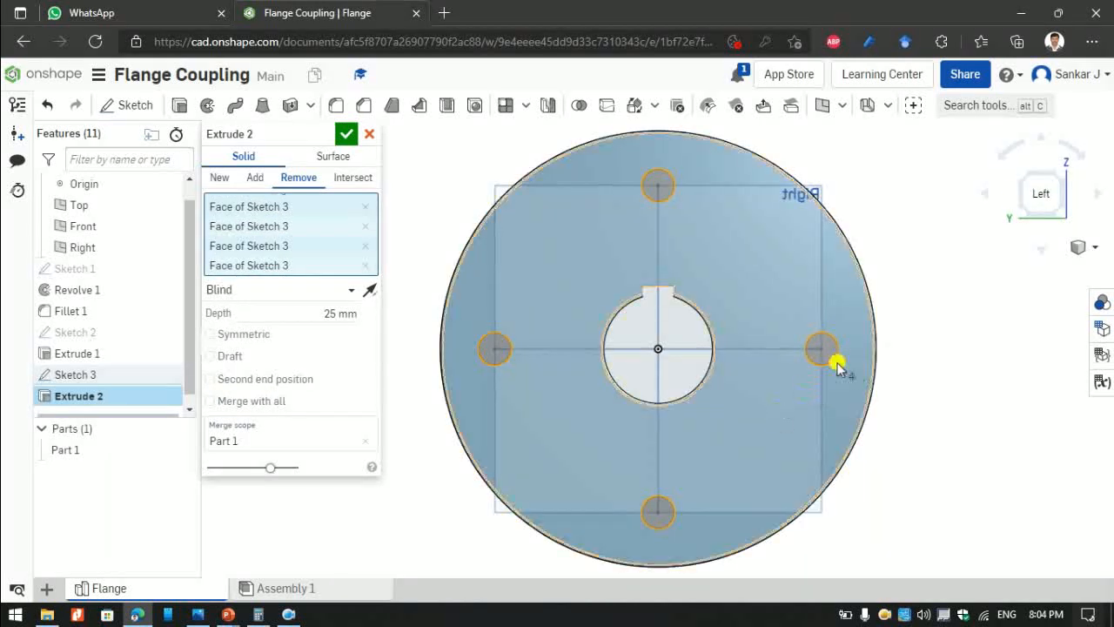
{"action": "left_click", "coordinate": [1016, 179]}
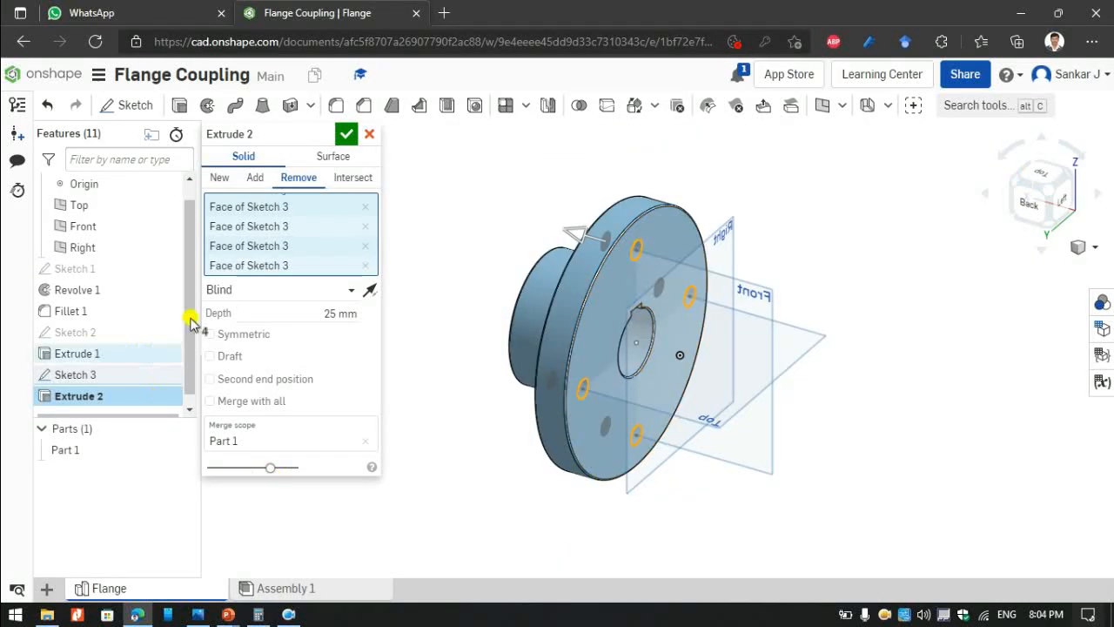
{"action": "left_click", "coordinate": [335, 291]}
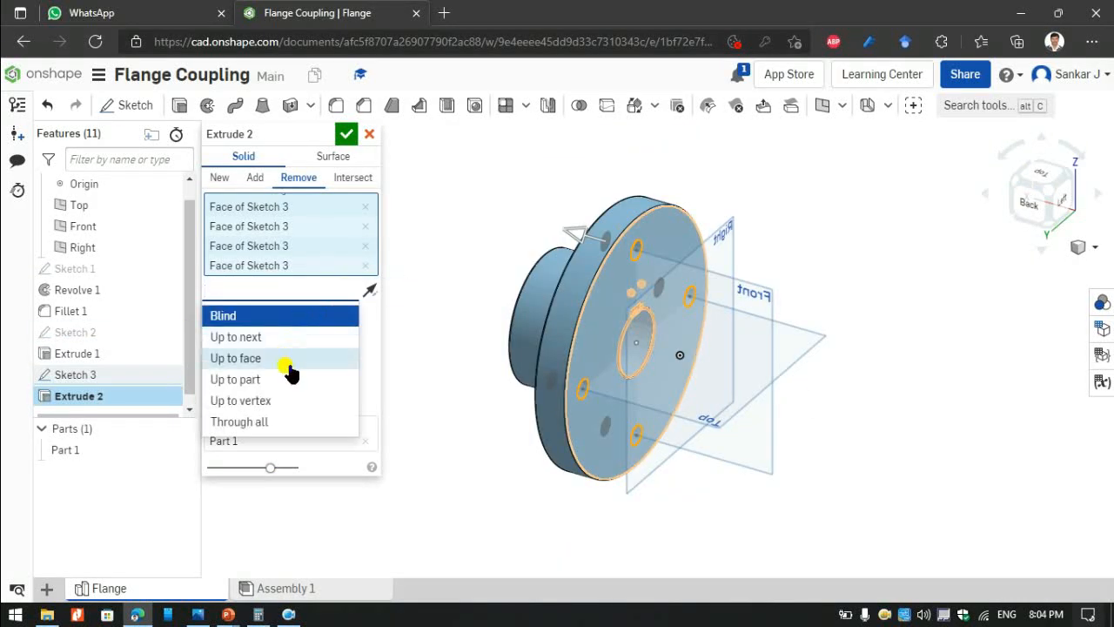
{"action": "left_click", "coordinate": [287, 421]}
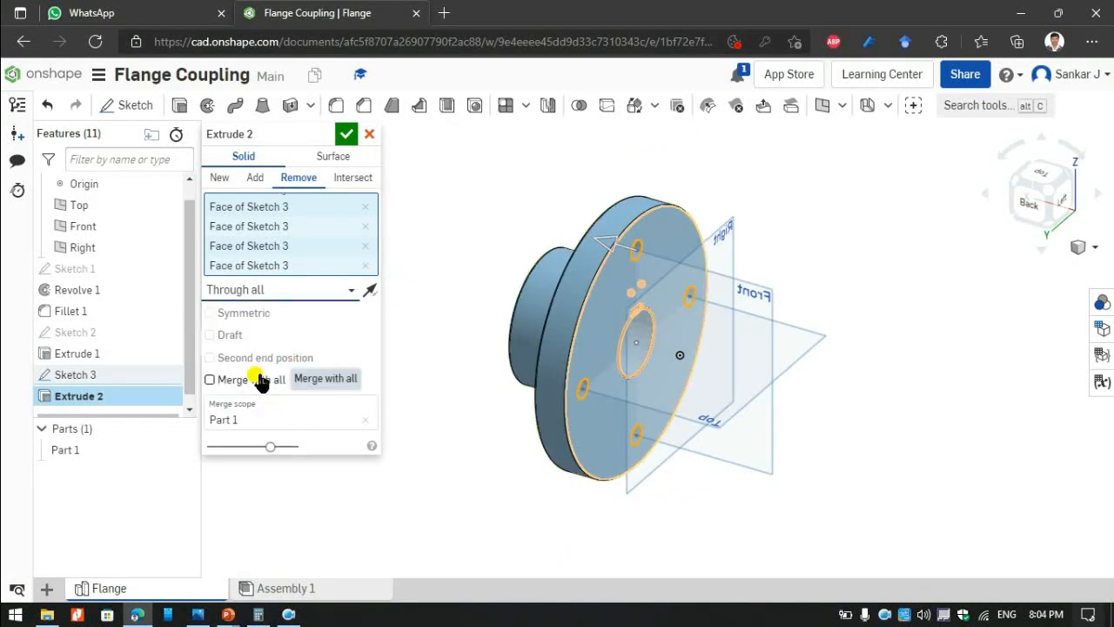
{"action": "left_click", "coordinate": [346, 135]}
{"action": "left_click", "coordinate": [1061, 205]}
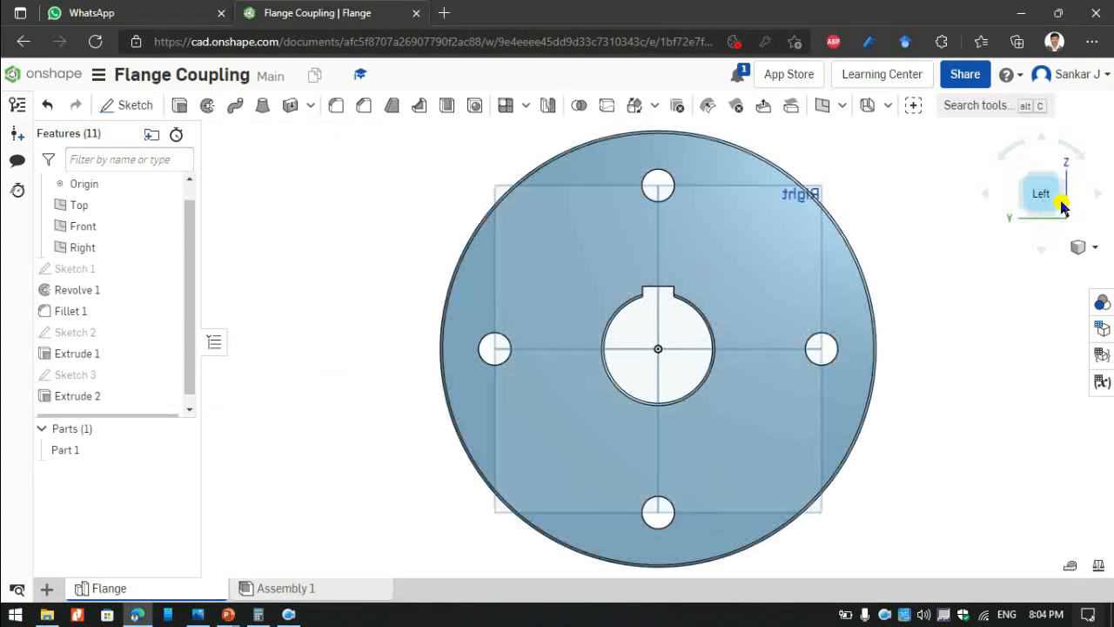
{"action": "left_click", "coordinate": [1017, 182]}
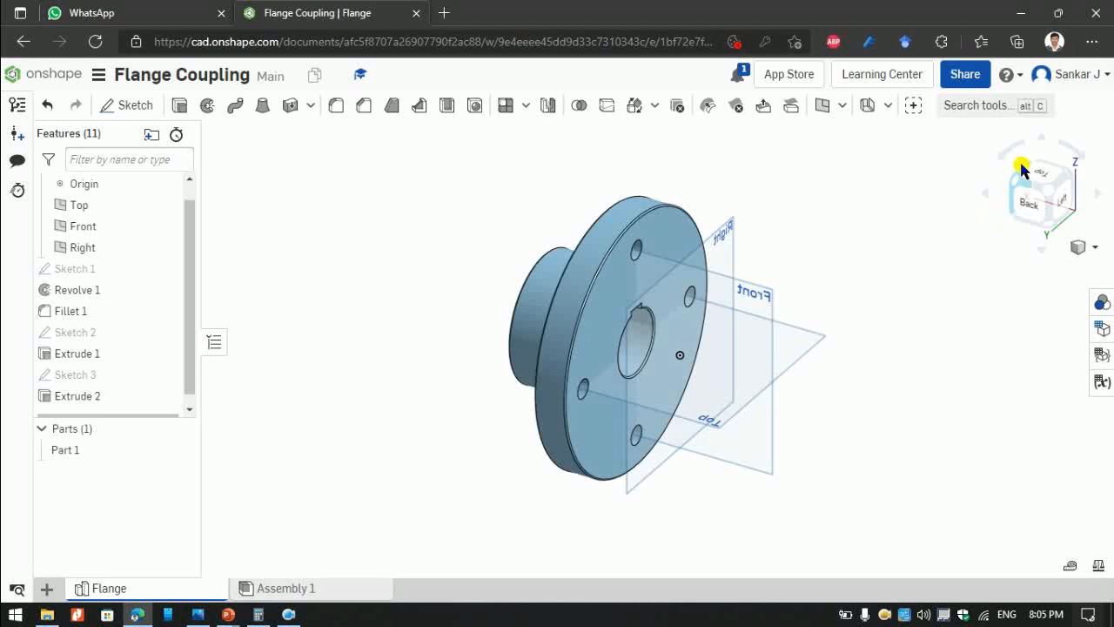
{"action": "left_click", "coordinate": [1035, 163]}
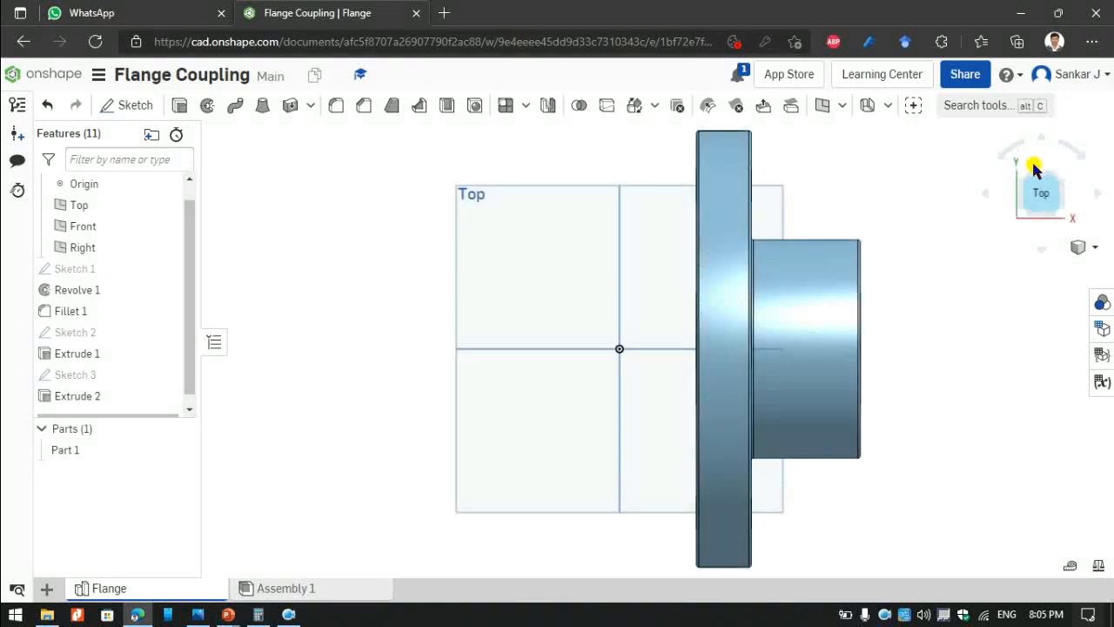
{"action": "left_click", "coordinate": [1025, 183]}
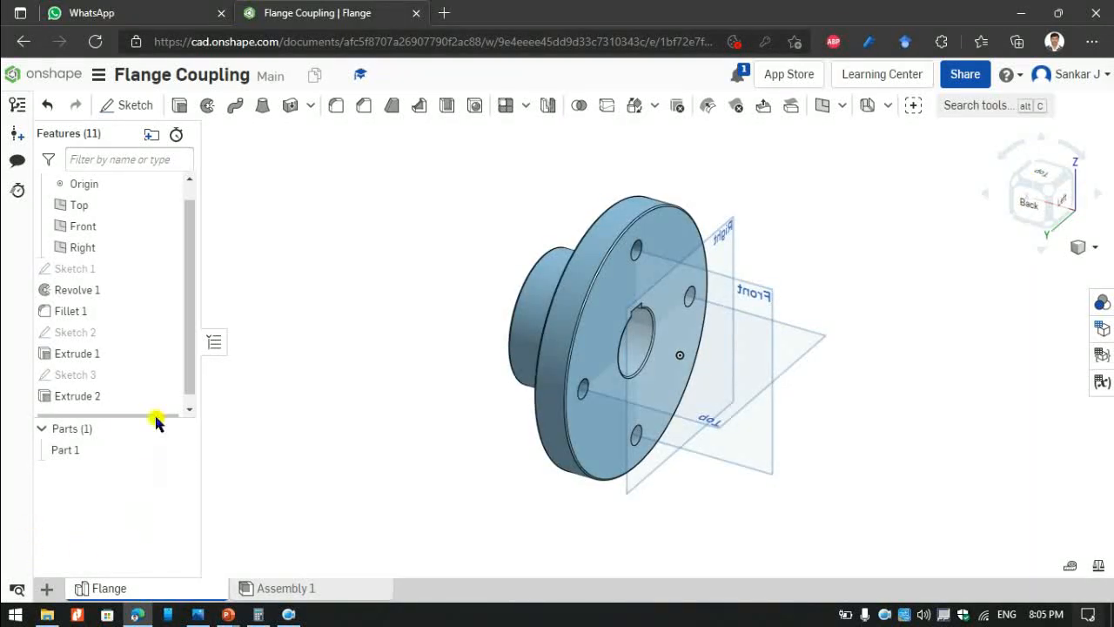
Assign Cast iron from the Onshape Material Library to Part 1.
{"action": "right_click", "coordinate": [108, 451]}
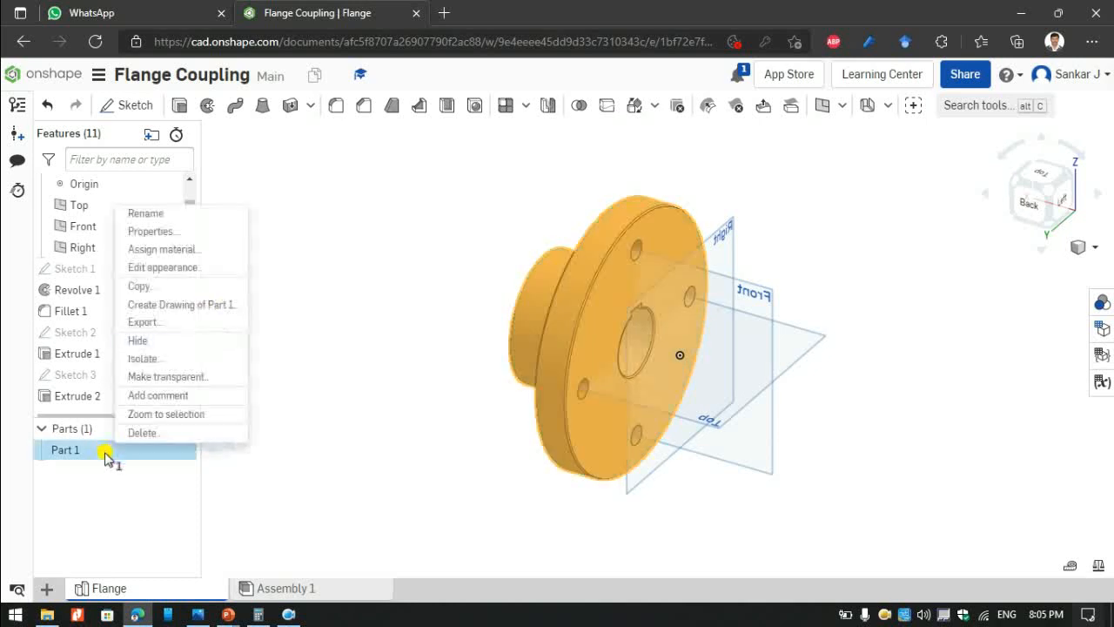
{"action": "left_click", "coordinate": [185, 250]}
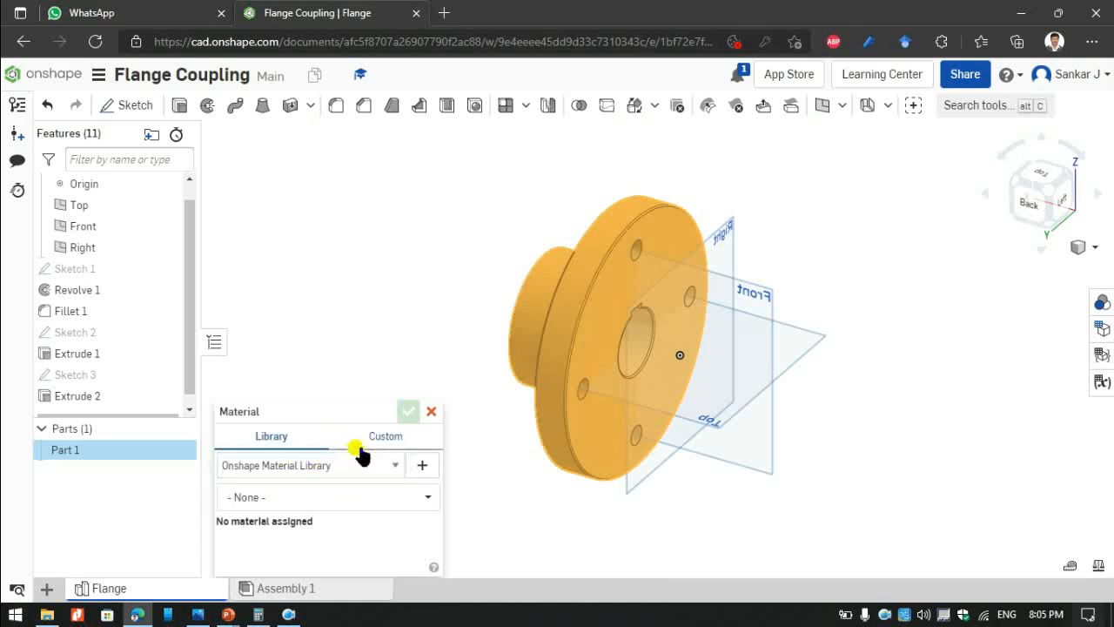
{"action": "left_click", "coordinate": [351, 464]}
{"action": "left_click", "coordinate": [287, 487]}
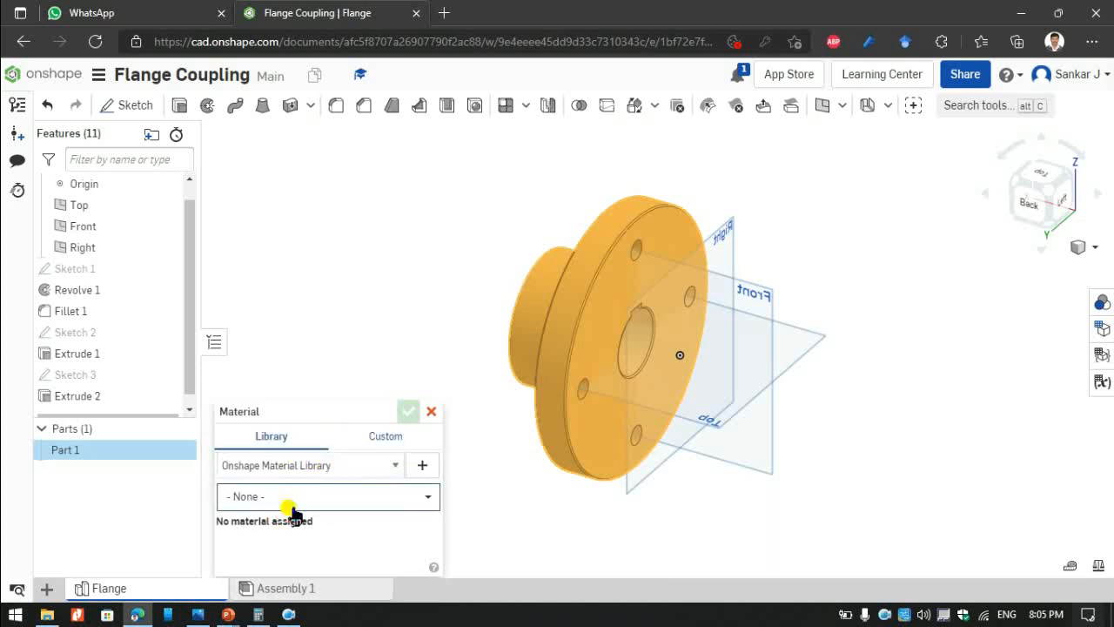
{"action": "left_click", "coordinate": [290, 494]}
{"action": "type", "text": "cast"}
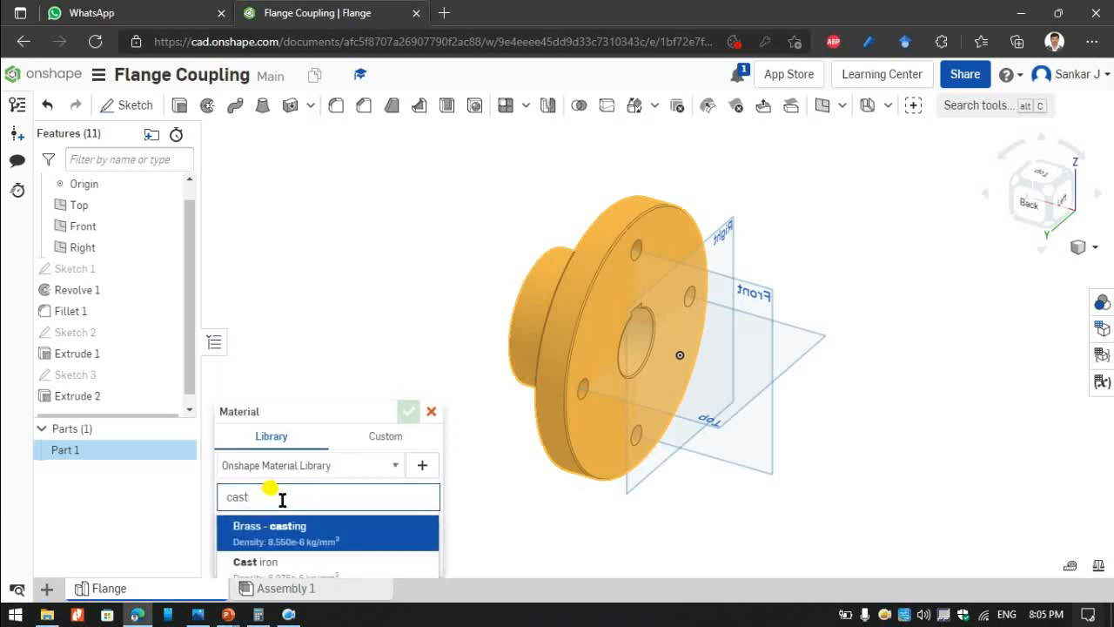
{"action": "left_click", "coordinate": [261, 564]}
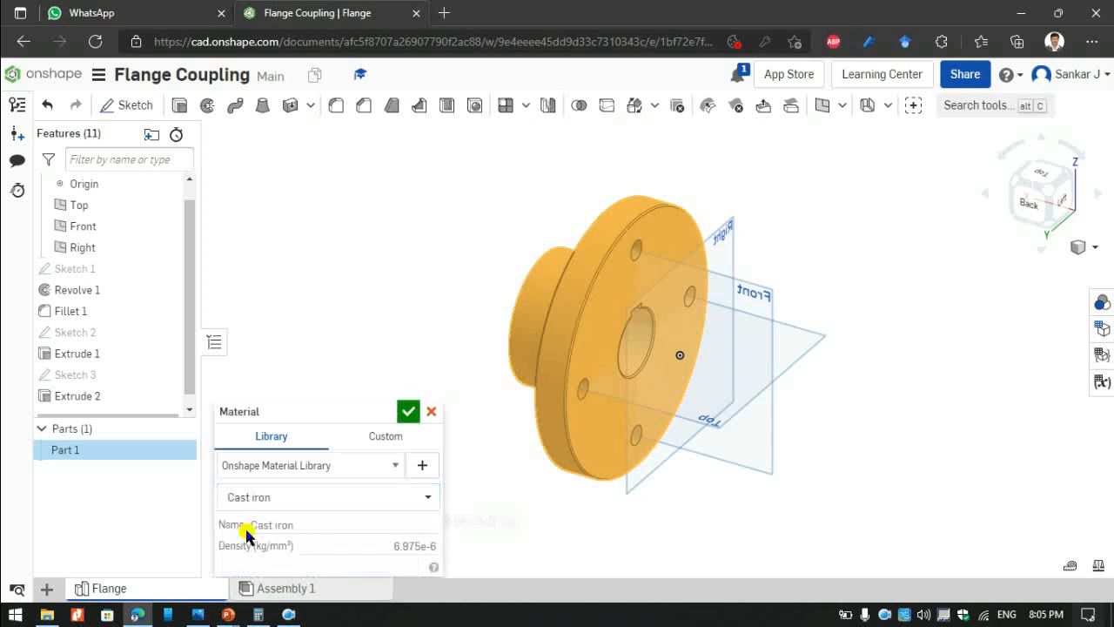
{"action": "scroll", "coordinate": [703, 531], "scroll_direction": "down", "scroll_amount": 1}
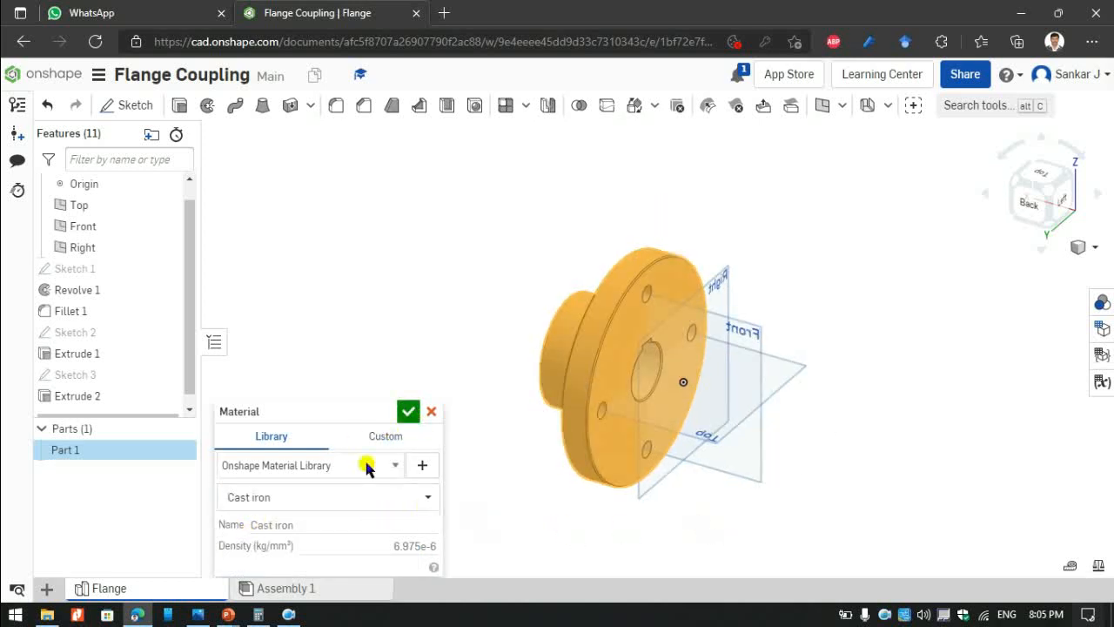
{"action": "left_click", "coordinate": [408, 411]}
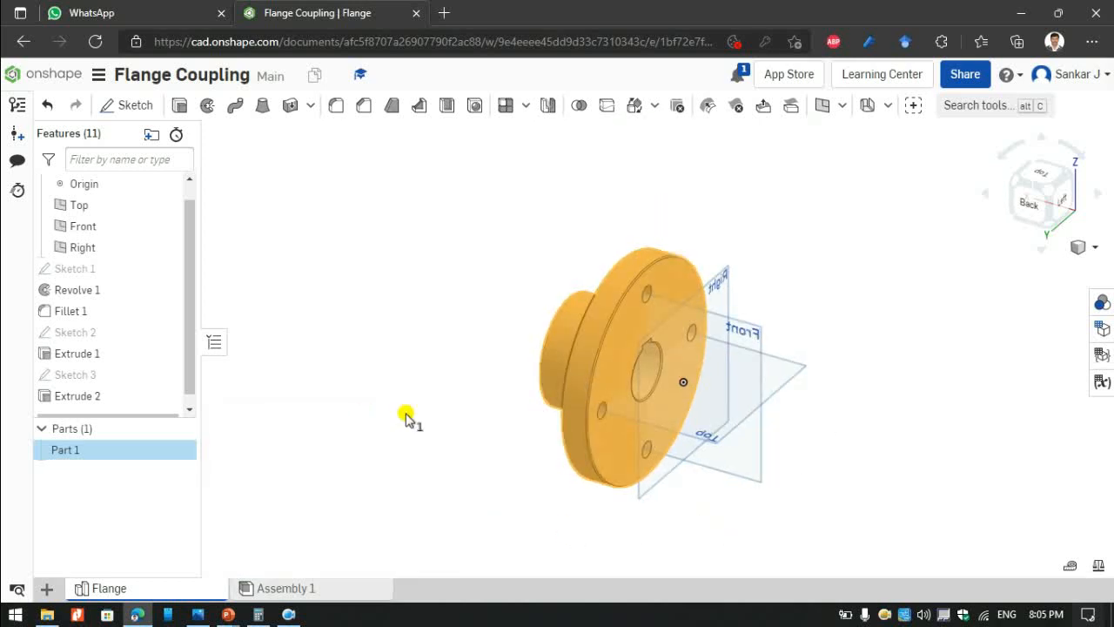
Change the name of Part 1 to Flang in its properties.
{"action": "right_click", "coordinate": [84, 446]}
{"action": "left_click", "coordinate": [130, 225]}
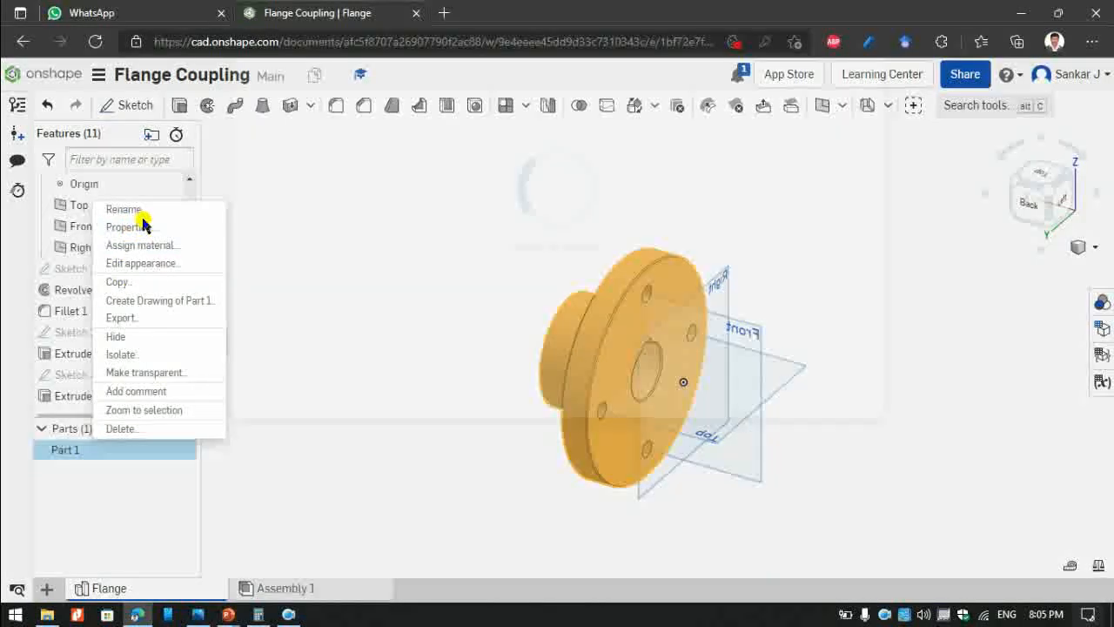
{"action": "left_click", "coordinate": [414, 203]}
{"action": "double_click", "coordinate": [416, 199]}
{"action": "left_click_drag", "start_coordinate": [416, 199], "coordinate": [85, 152]}
{"action": "type", "text": "Flange"}
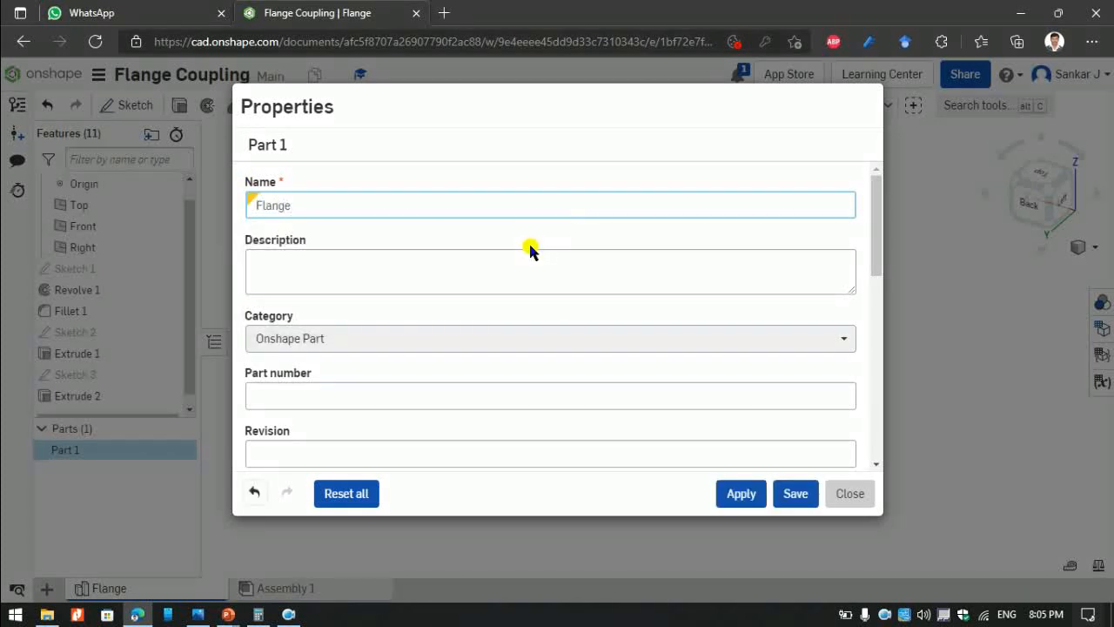
Enter 001 as the part number and save the part's properties.
{"action": "left_click", "coordinate": [448, 280]}
{"action": "scroll", "coordinate": [442, 323], "scroll_direction": "down", "scroll_amount": 1}
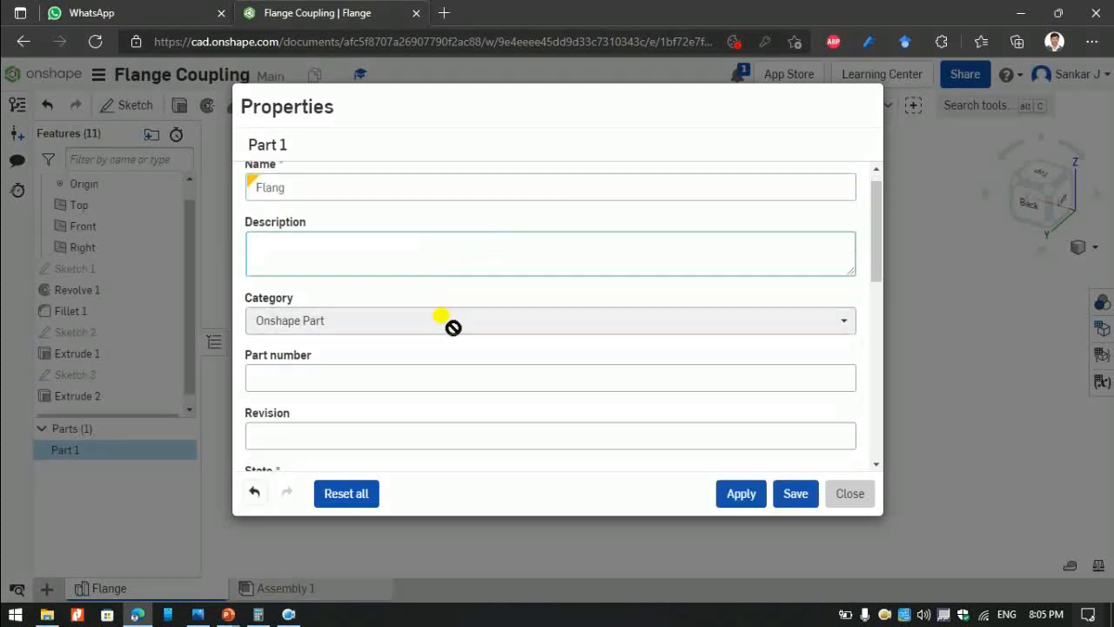
{"action": "left_click", "coordinate": [409, 315]}
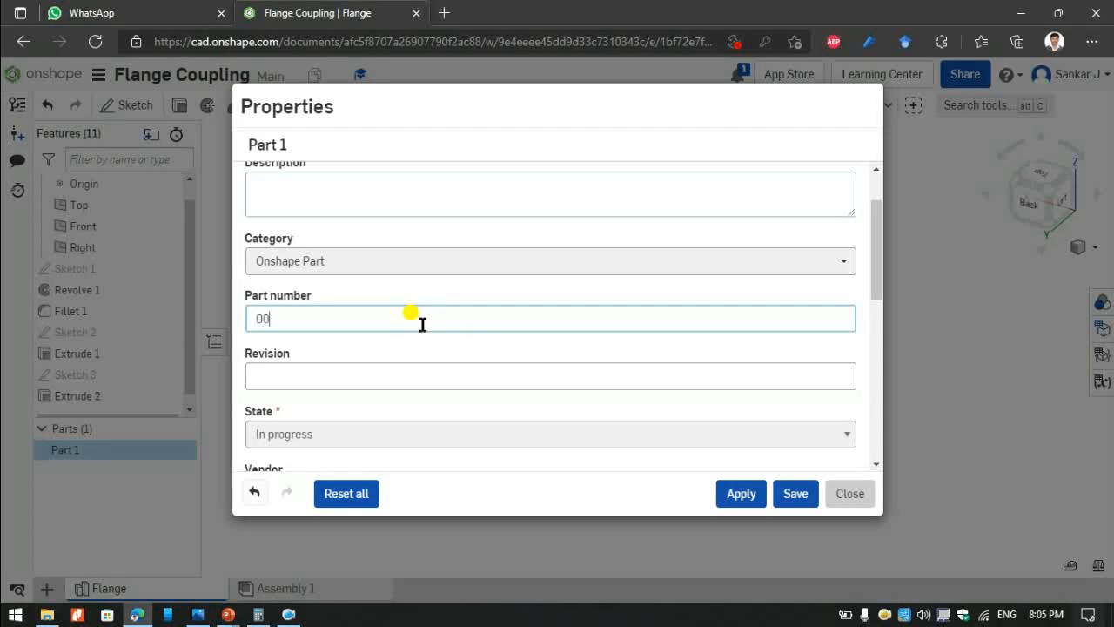
{"action": "type", "text": "001"}
{"action": "scroll", "coordinate": [357, 394], "scroll_direction": "down", "scroll_amount": 5}
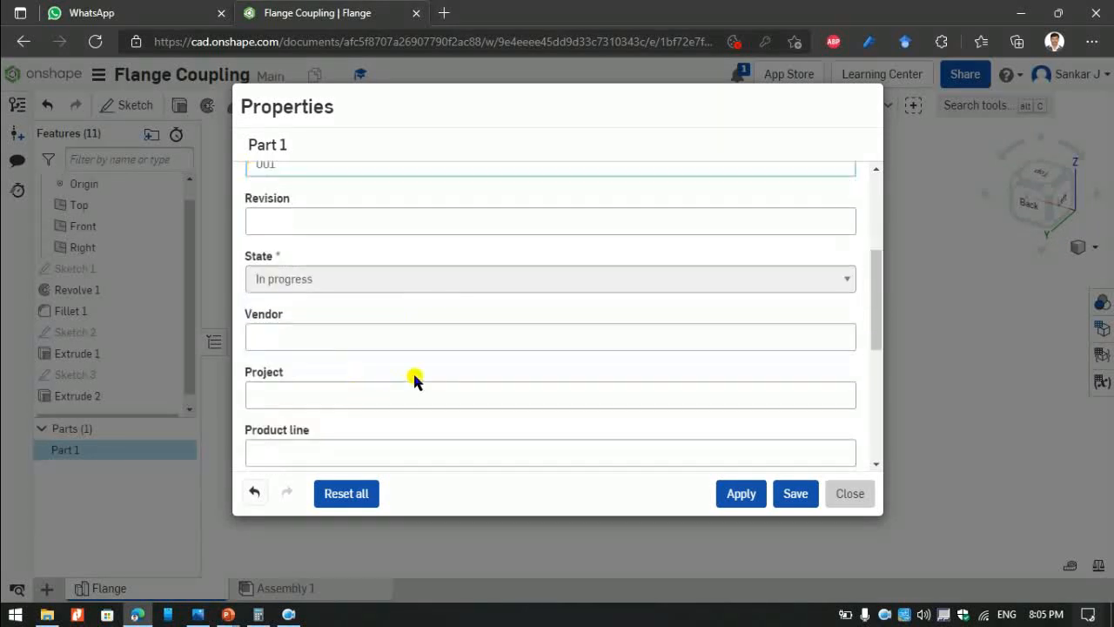
{"action": "scroll", "coordinate": [397, 362], "scroll_direction": "down", "scroll_amount": 2}
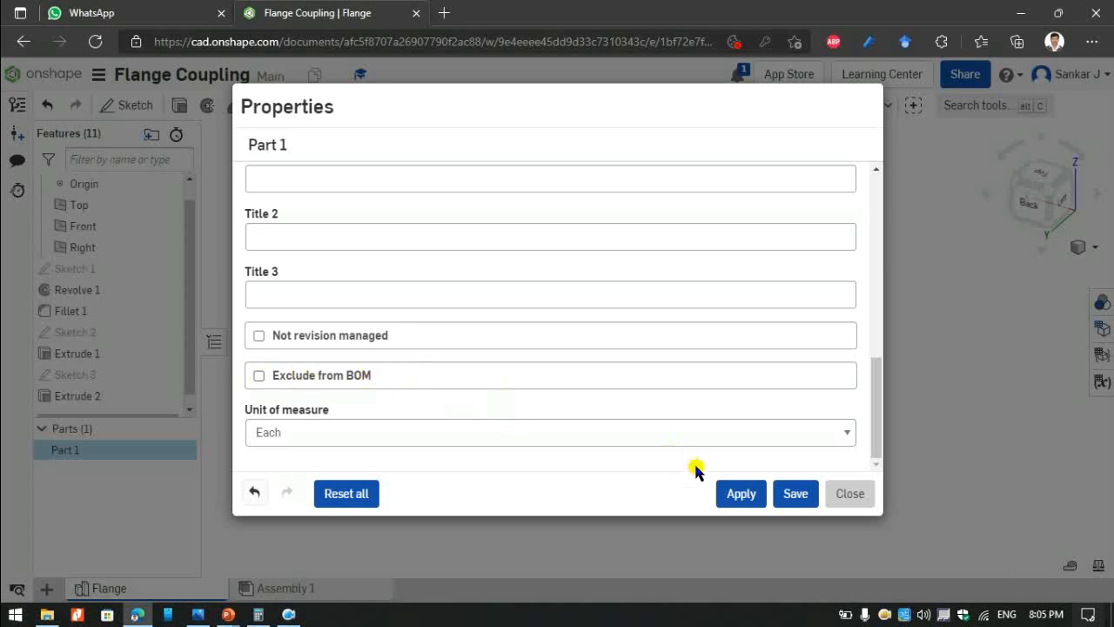
{"action": "left_click", "coordinate": [785, 494]}
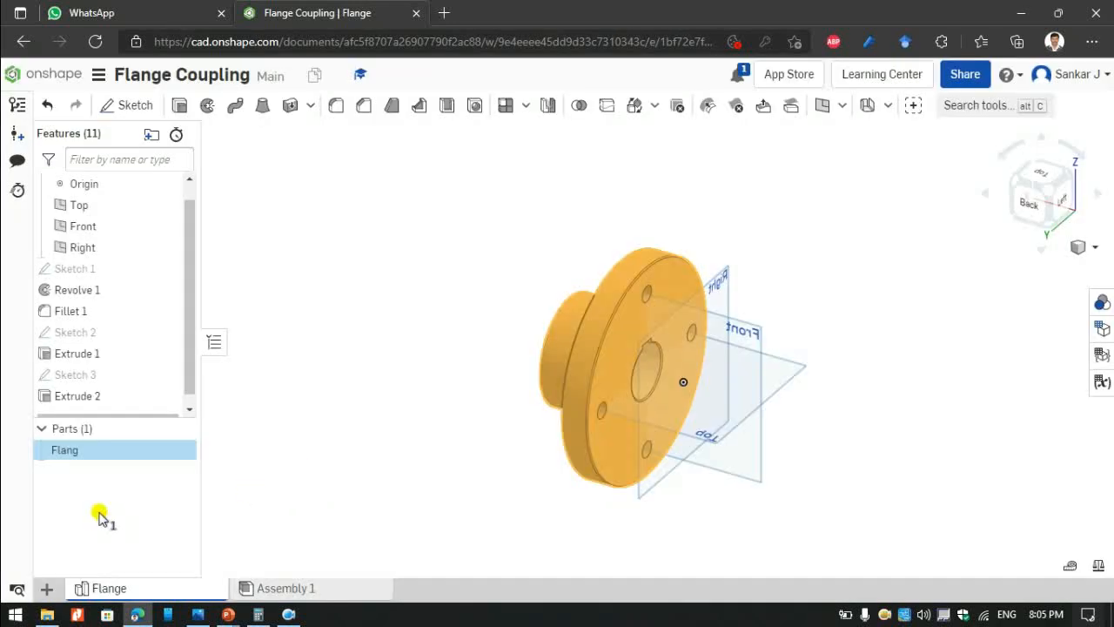
{"action": "left_click", "coordinate": [470, 450]}
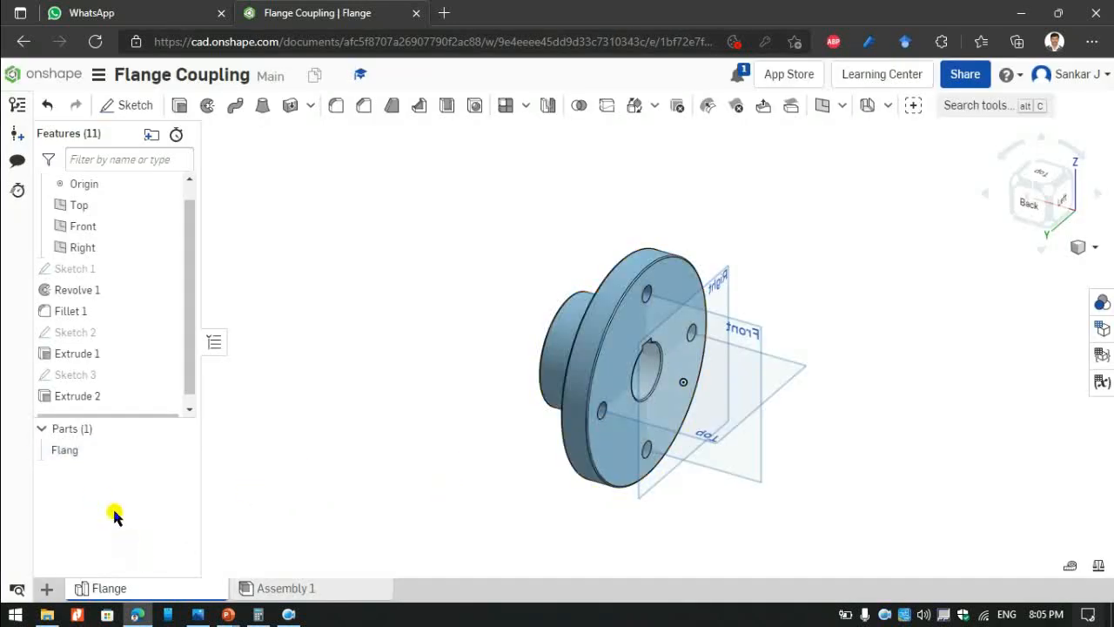
Change the flange part's appearance to the dark grey palette colour 4D4D4D.
{"action": "left_click", "coordinate": [62, 453]}
{"action": "right_click", "coordinate": [61, 453]}
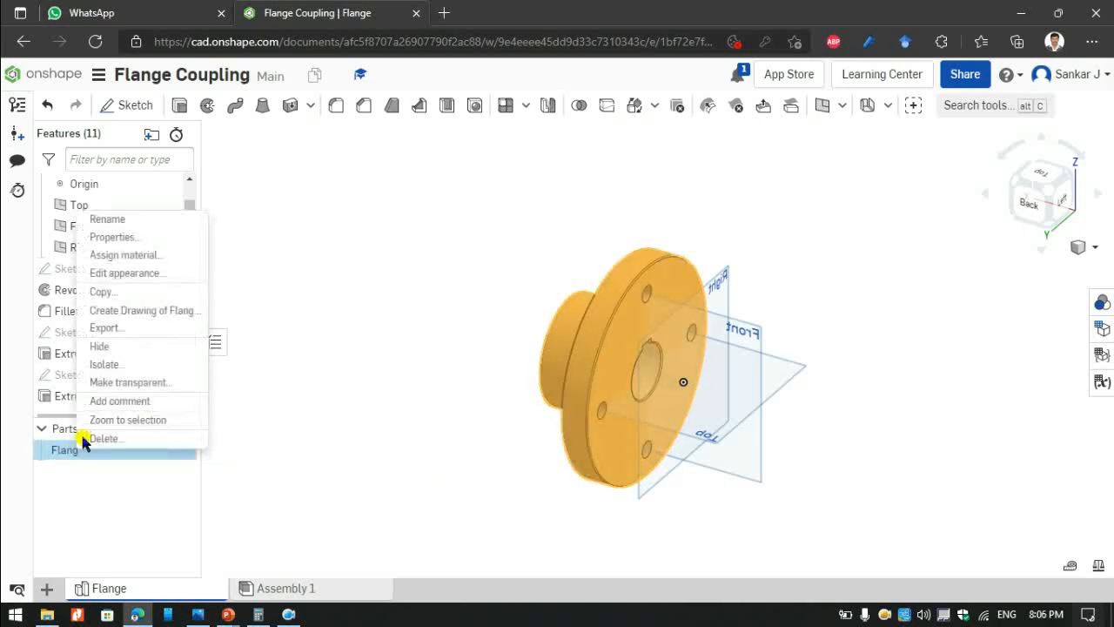
{"action": "left_click", "coordinate": [124, 273]}
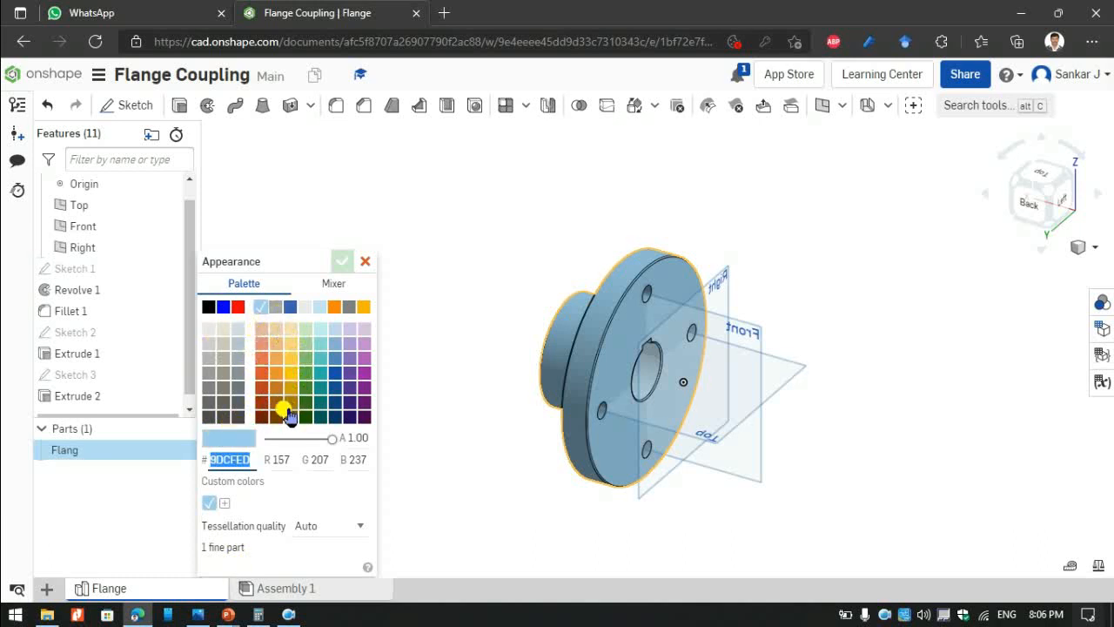
{"action": "left_click", "coordinate": [331, 285]}
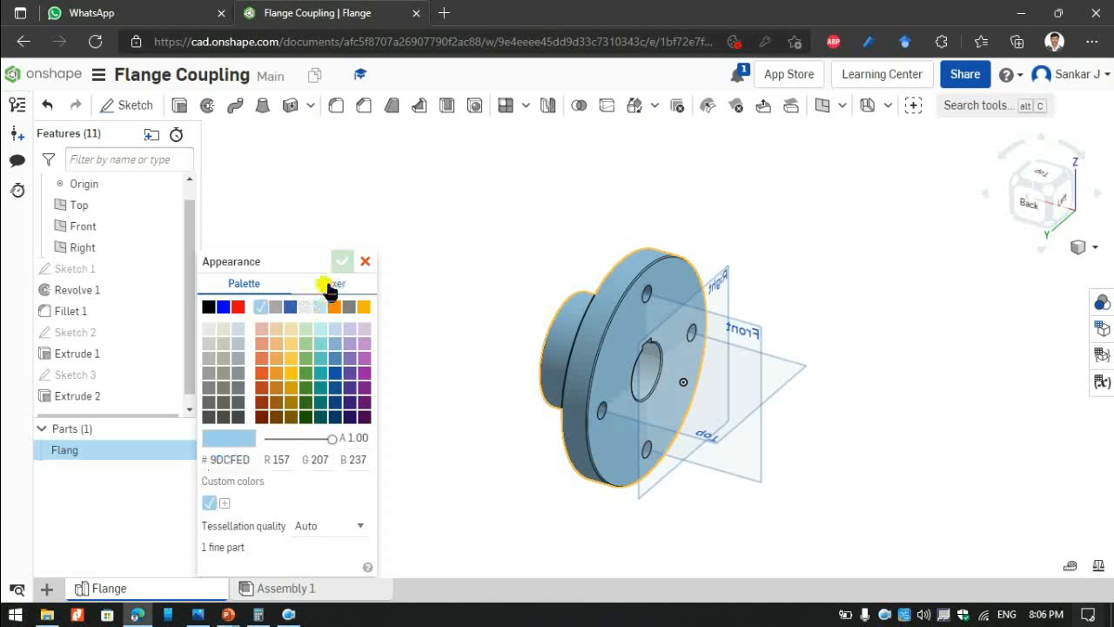
{"action": "left_click", "coordinate": [244, 284]}
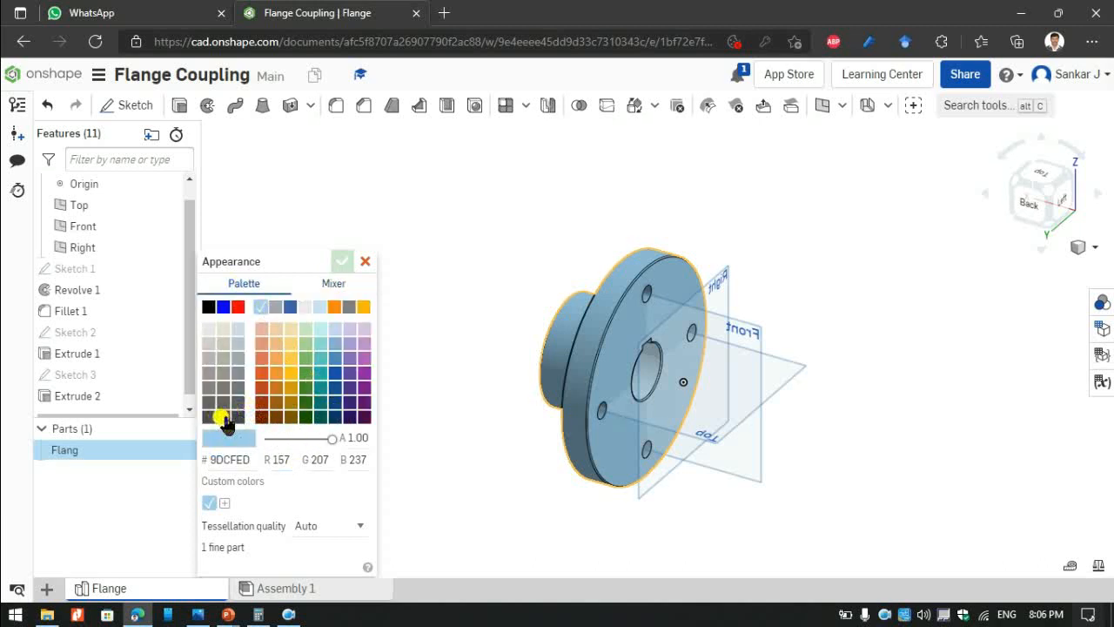
{"action": "left_click", "coordinate": [261, 417]}
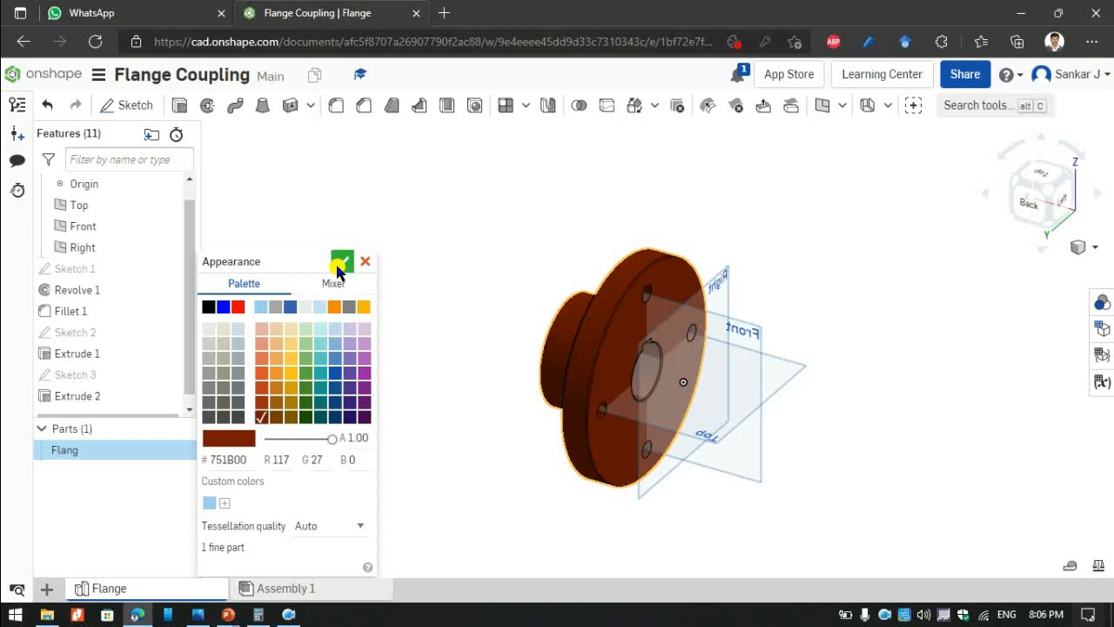
{"action": "left_click", "coordinate": [223, 418]}
{"action": "left_click", "coordinate": [209, 418]}
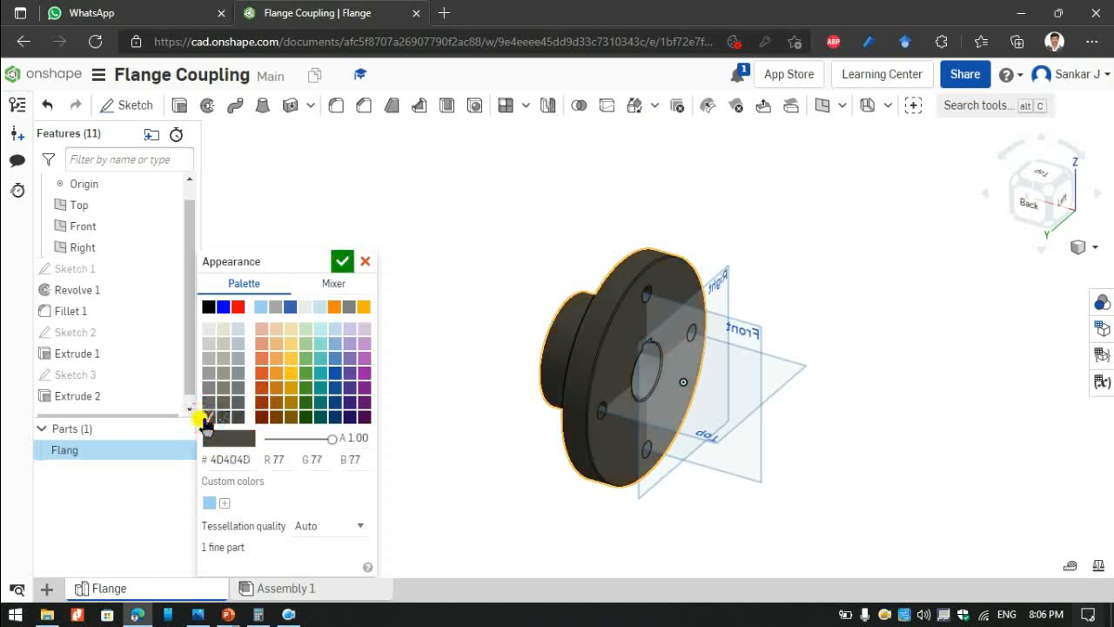
{"action": "left_click", "coordinate": [335, 261]}
{"action": "left_click", "coordinate": [1019, 207]}
{"action": "left_click", "coordinate": [1018, 207]}
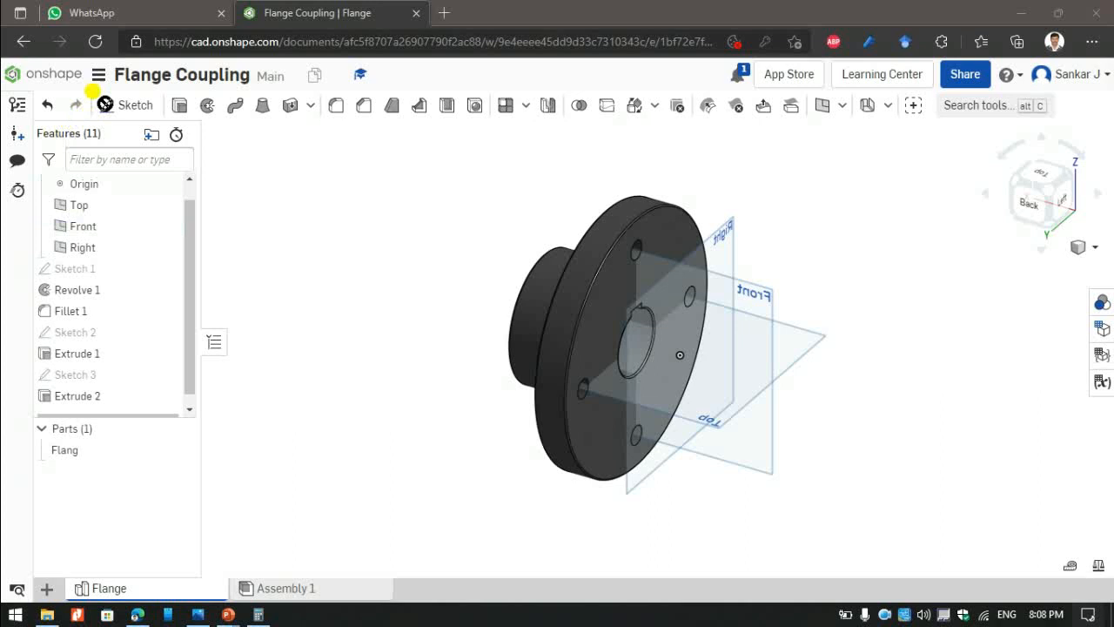
Create a new part studio in the document and rename it Shaft.
{"action": "left_click", "coordinate": [49, 590]}
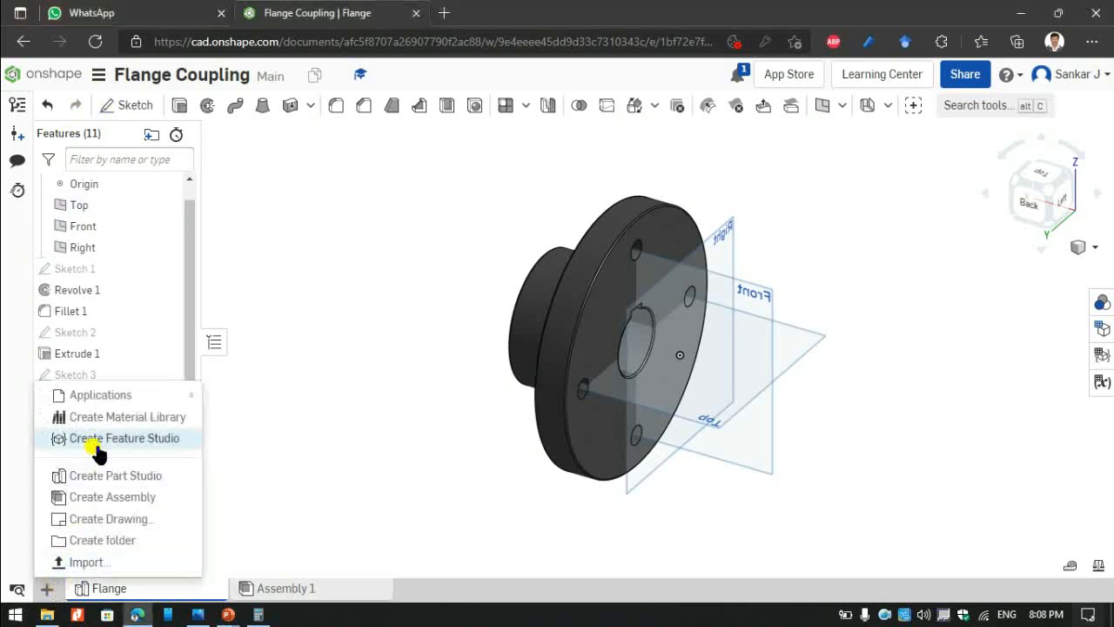
{"action": "left_click", "coordinate": [116, 477]}
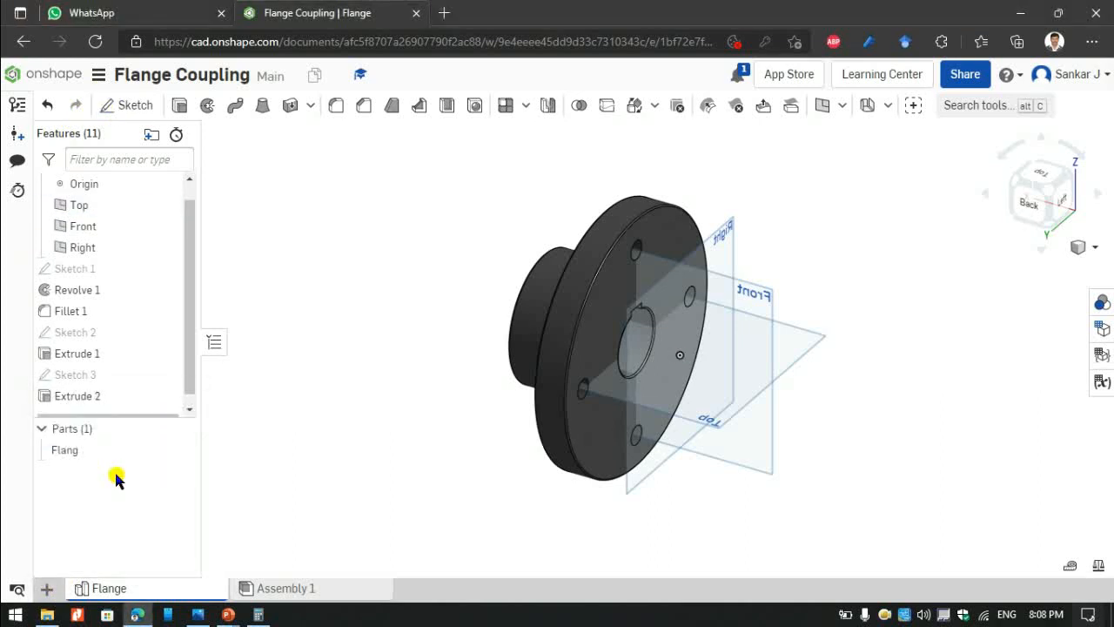
{"action": "left_click", "coordinate": [286, 589]}
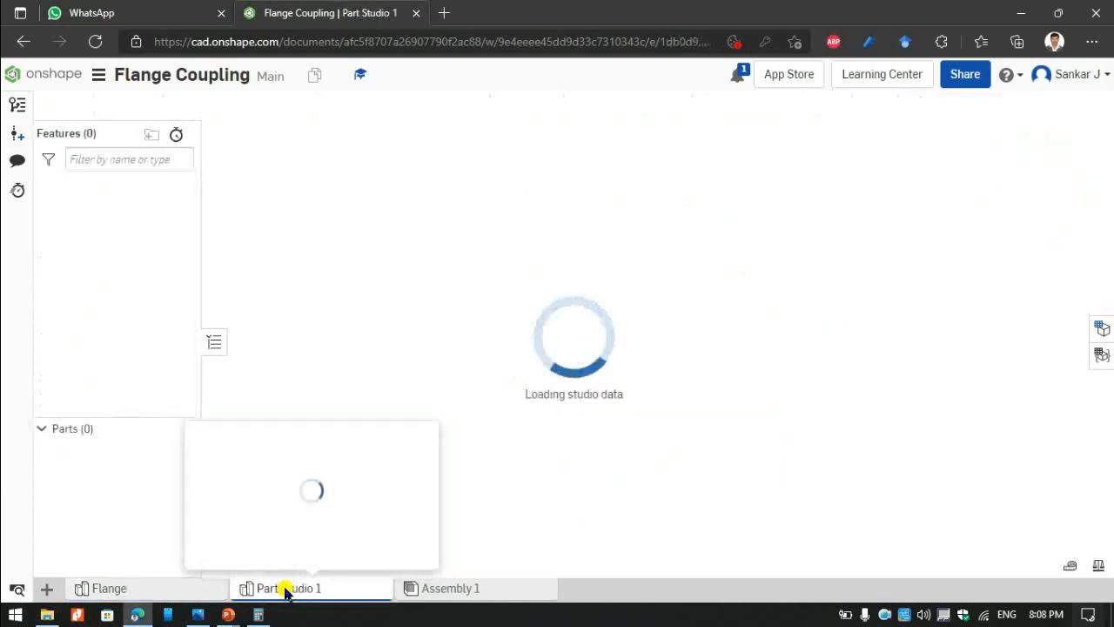
{"action": "right_click", "coordinate": [283, 588]}
{"action": "left_click", "coordinate": [277, 459]}
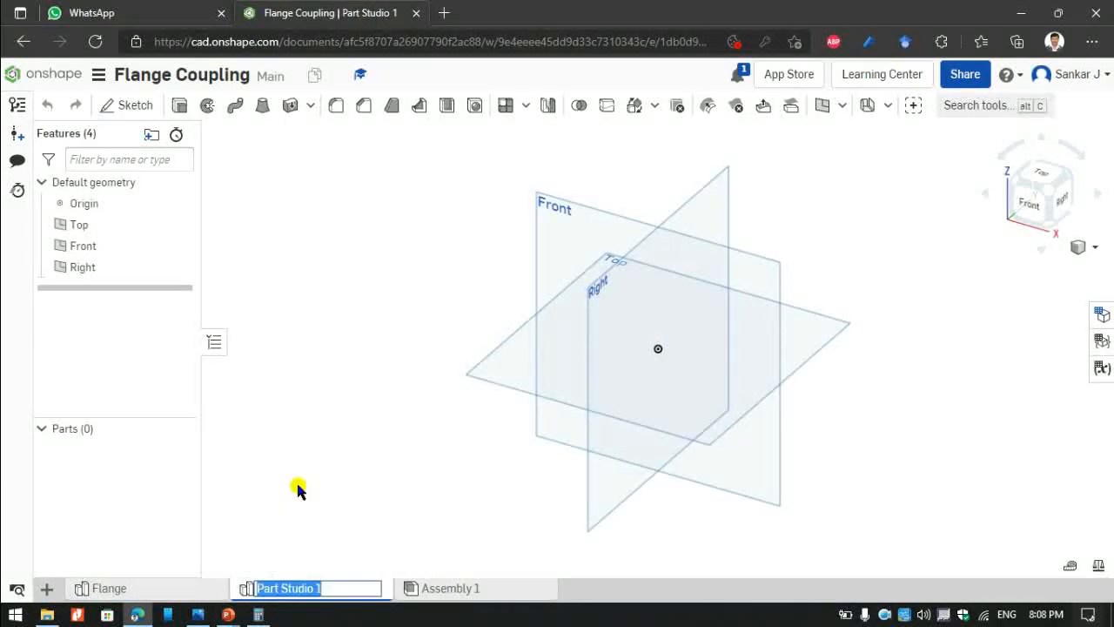
{"action": "type", "text": "S"}
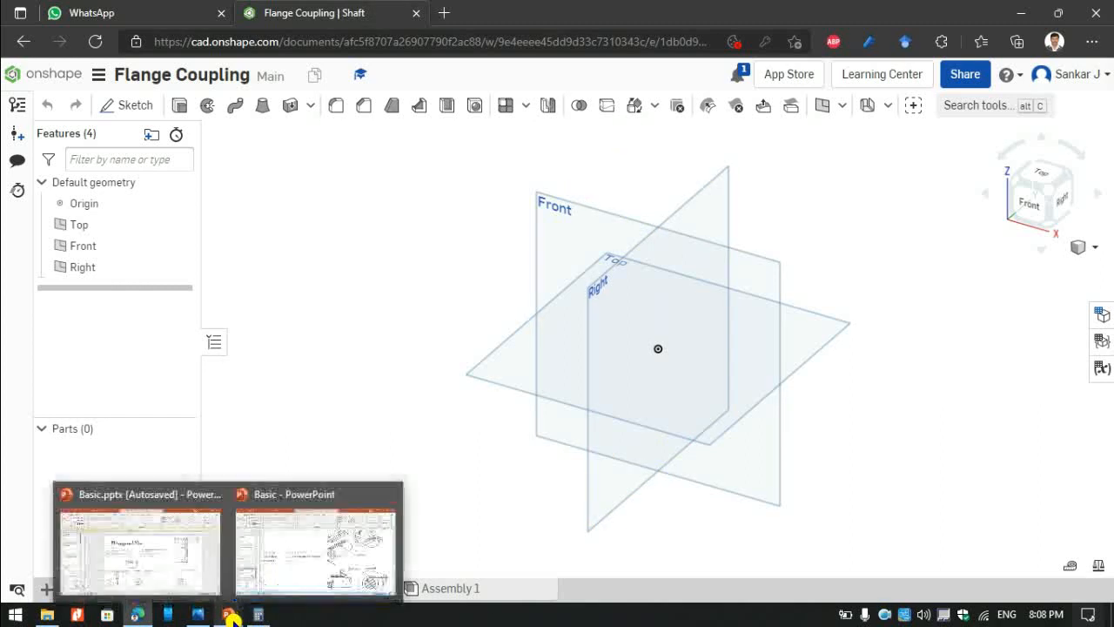
Check the shaft in the Flanged coupling.png drawing and sketch an origin-centred circle about 70 mm in diameter on the Front plane.
{"action": "left_click", "coordinate": [198, 615]}
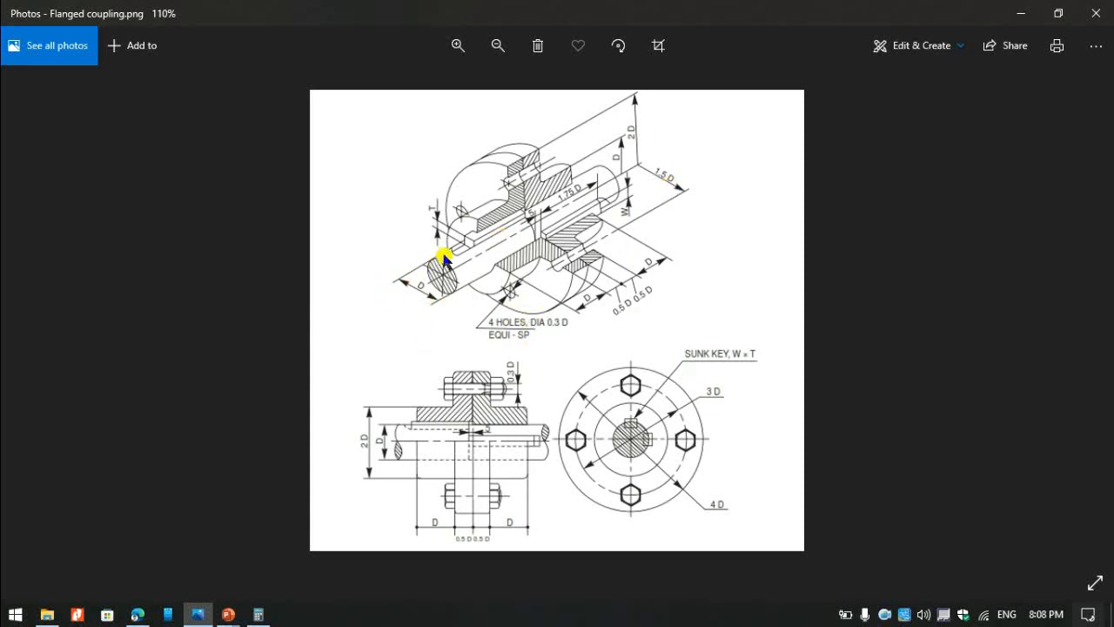
{"action": "key", "text": "alt+Tab"}
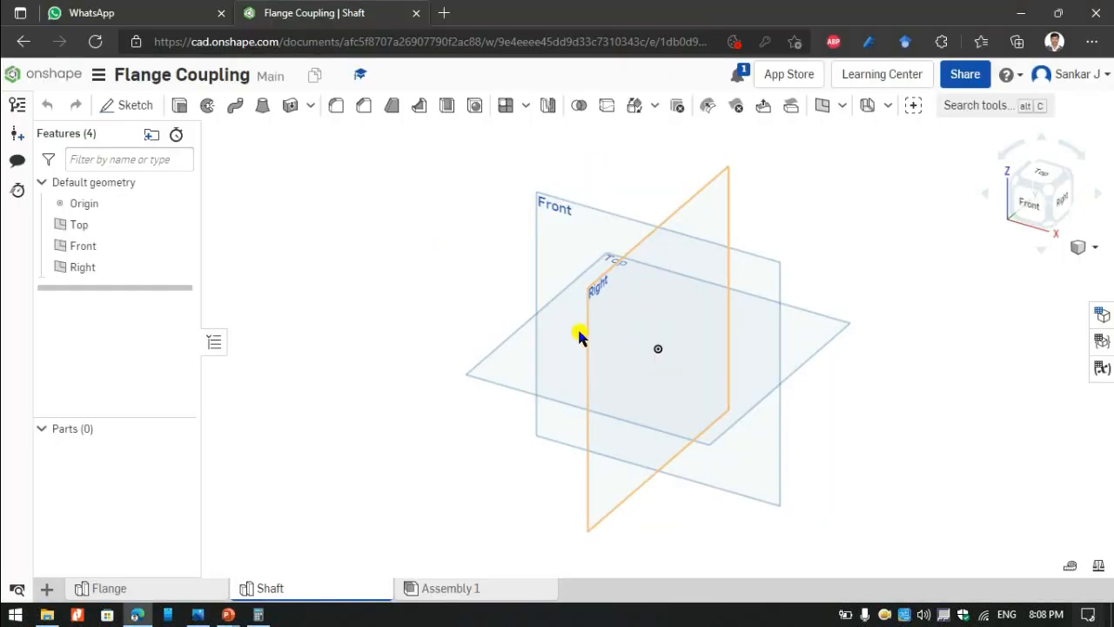
{"action": "left_click", "coordinate": [544, 233]}
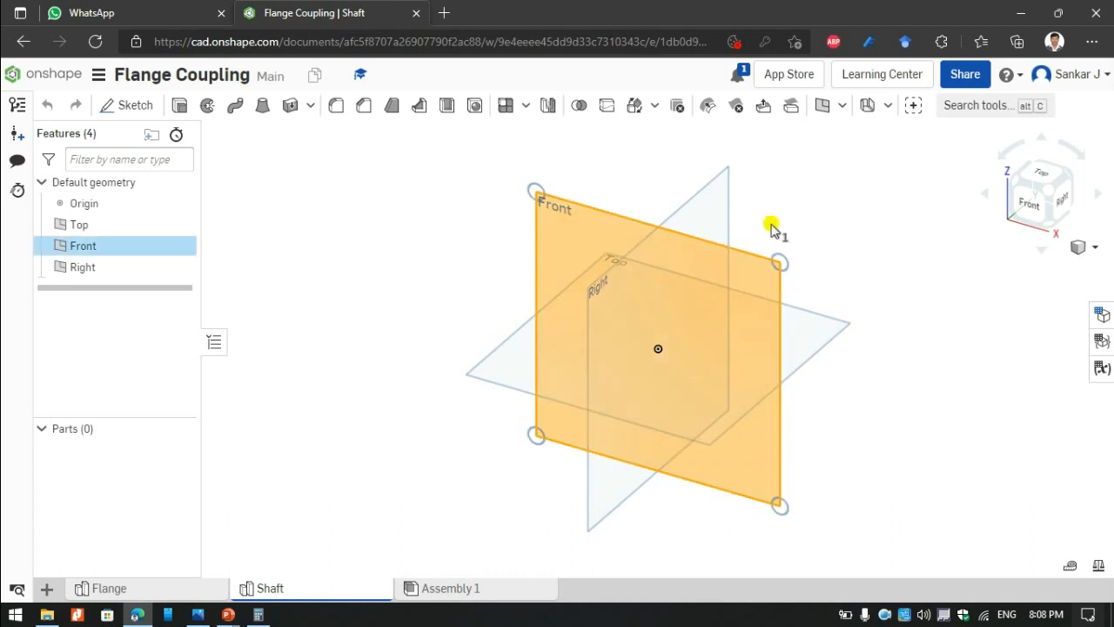
{"action": "left_click", "coordinate": [1030, 204]}
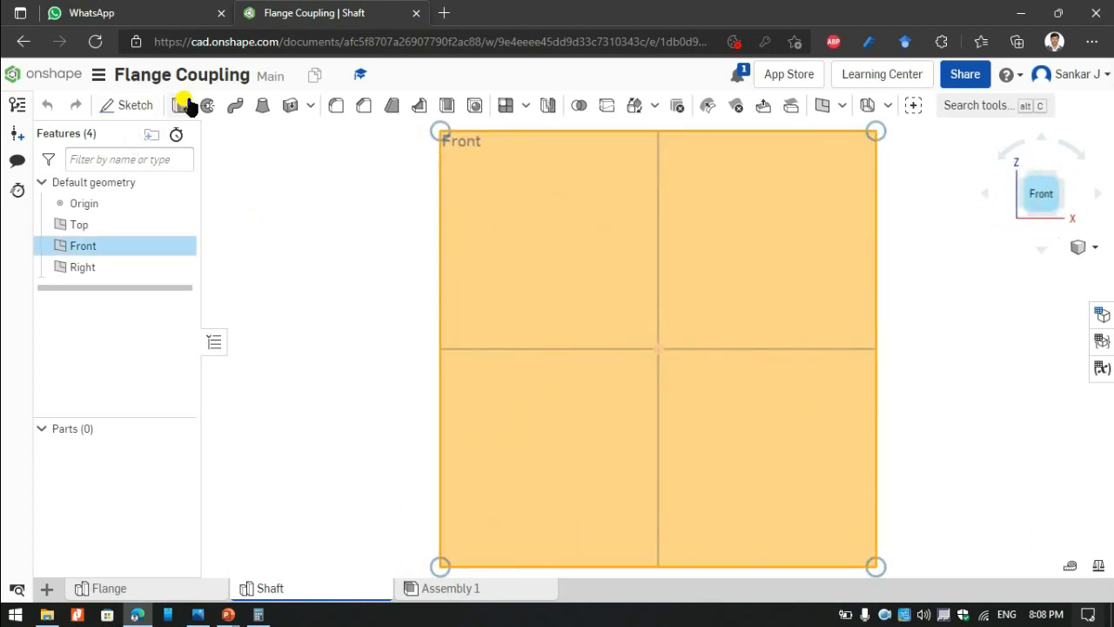
{"action": "left_click", "coordinate": [129, 105]}
{"action": "left_click", "coordinate": [235, 105]}
{"action": "left_click", "coordinate": [658, 349]}
{"action": "left_click", "coordinate": [699, 254]}
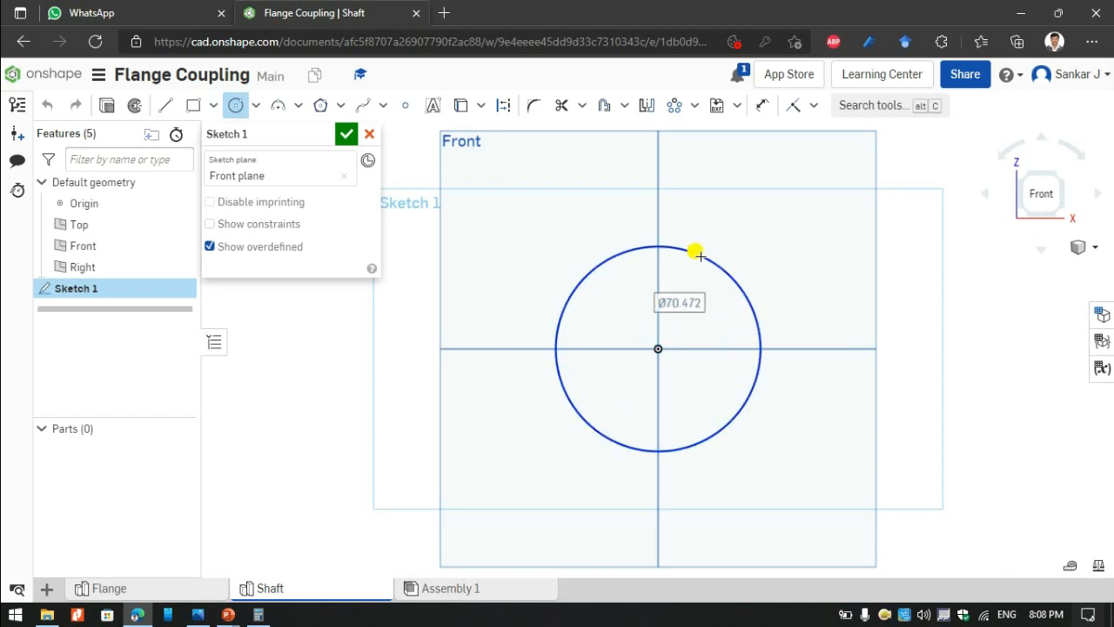
Dimension the circle's diameter to 50 mm and accept the sketch.
{"action": "key", "text": "d"}
{"action": "left_click", "coordinate": [722, 263]}
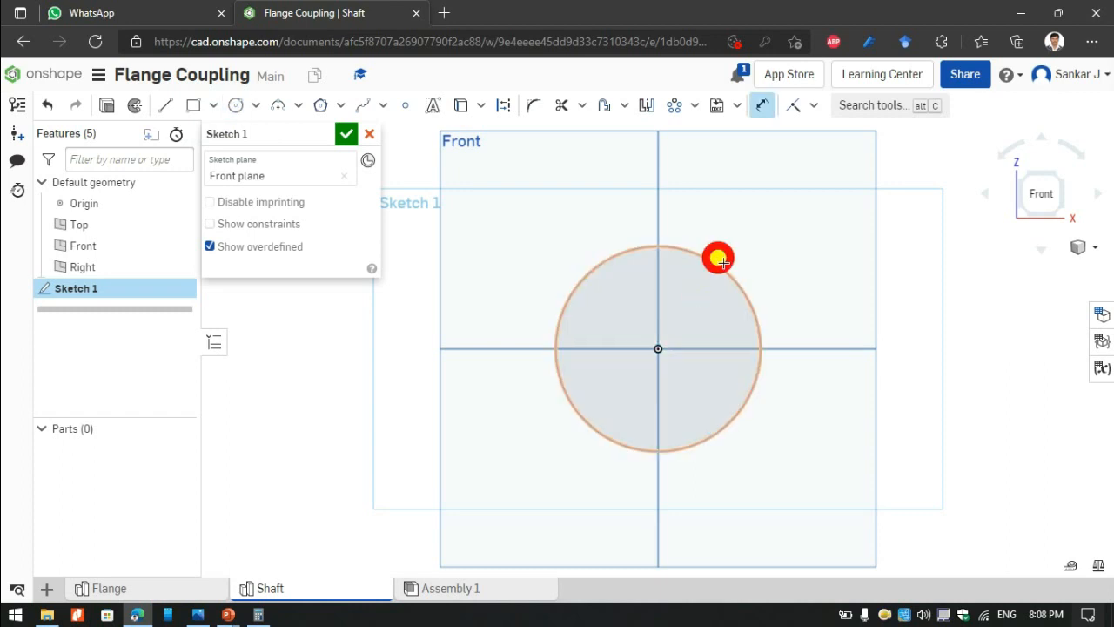
{"action": "left_click", "coordinate": [788, 212]}
{"action": "type", "text": "5"}
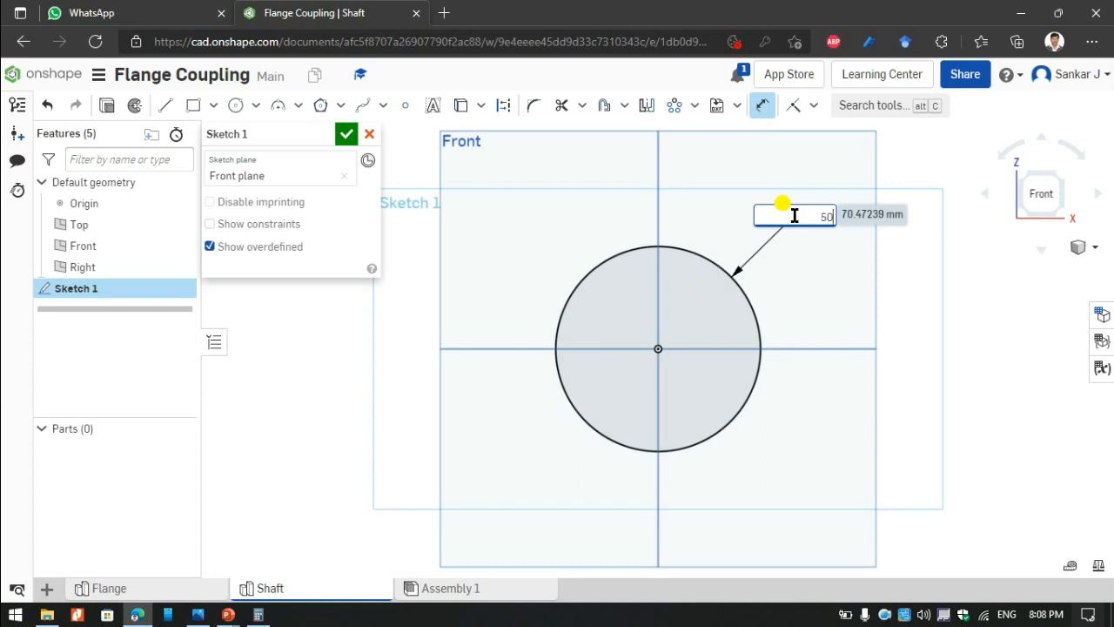
{"action": "type", "text": "0"}
{"action": "key", "text": "Return"}
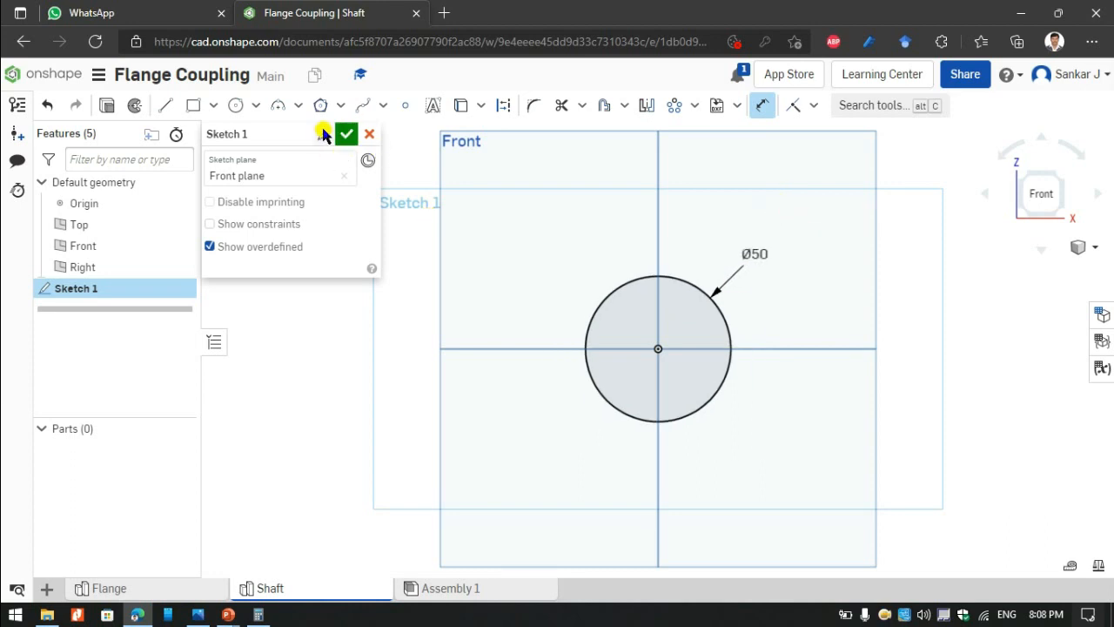
{"action": "left_click", "coordinate": [347, 133]}
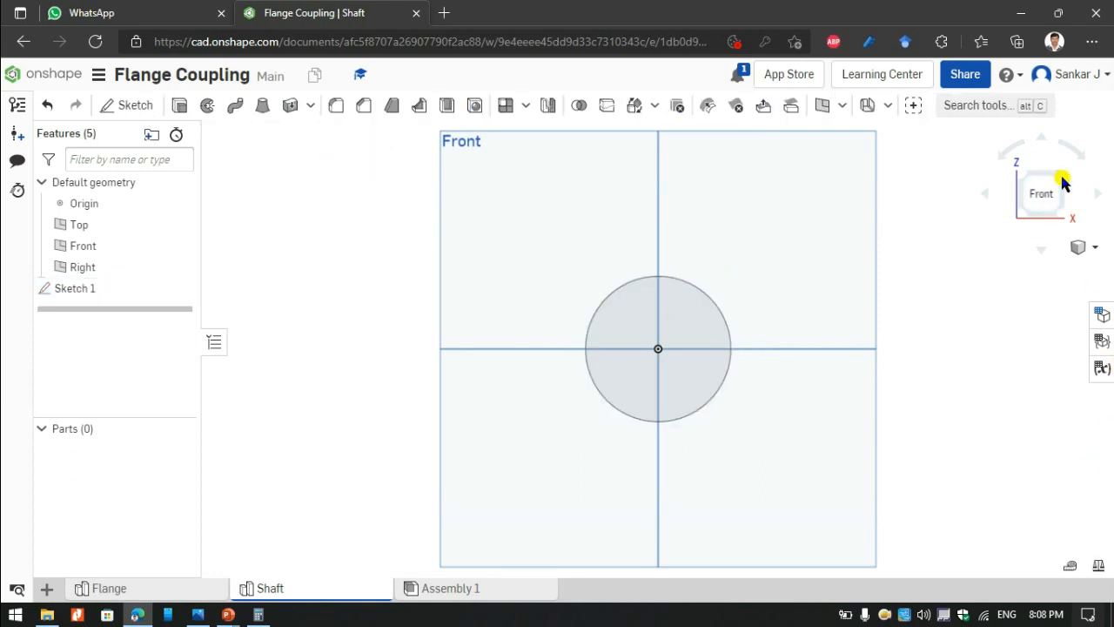
Extrude the circle as a new solid with a blind depth of 125 mm.
{"action": "left_click", "coordinate": [1062, 183]}
{"action": "key", "text": "shift+e"}
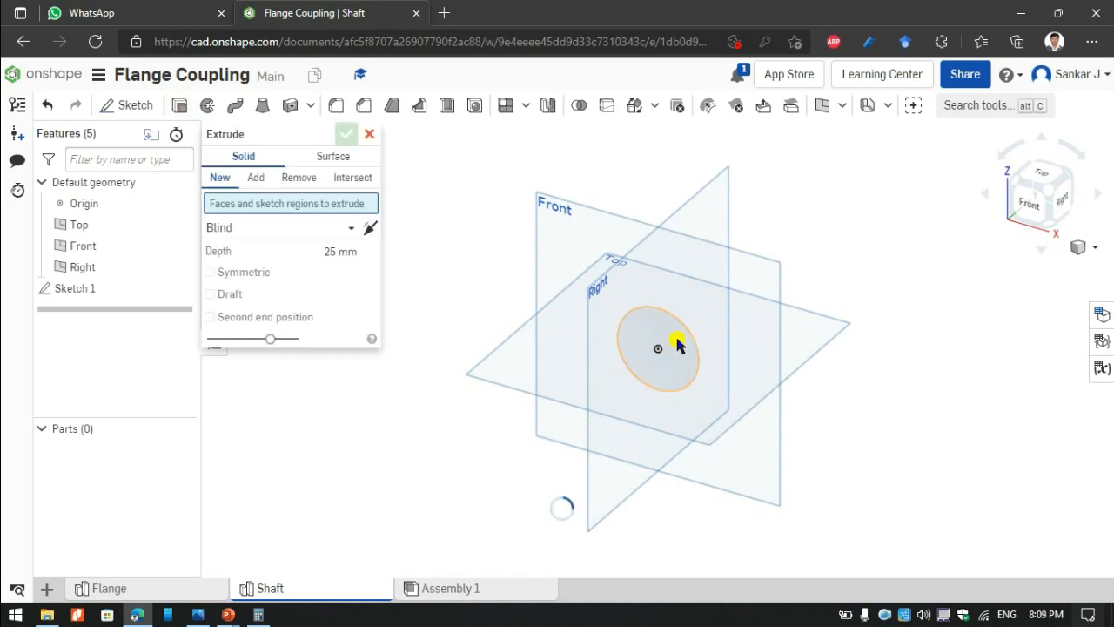
{"action": "left_click", "coordinate": [676, 344]}
{"action": "left_click", "coordinate": [331, 267]}
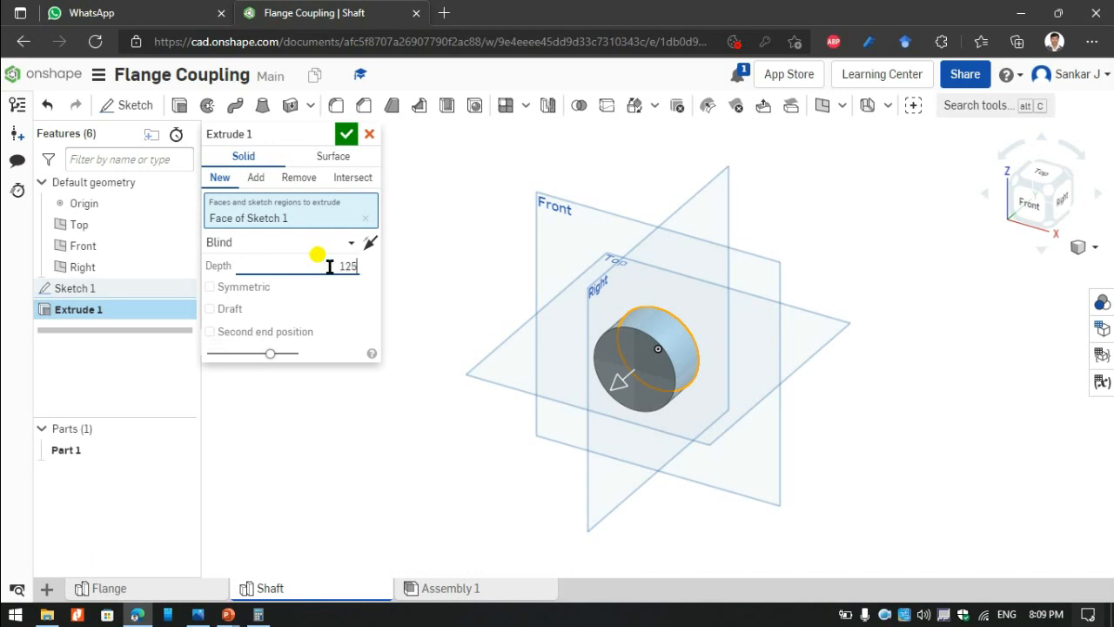
{"action": "left_click", "coordinate": [344, 136]}
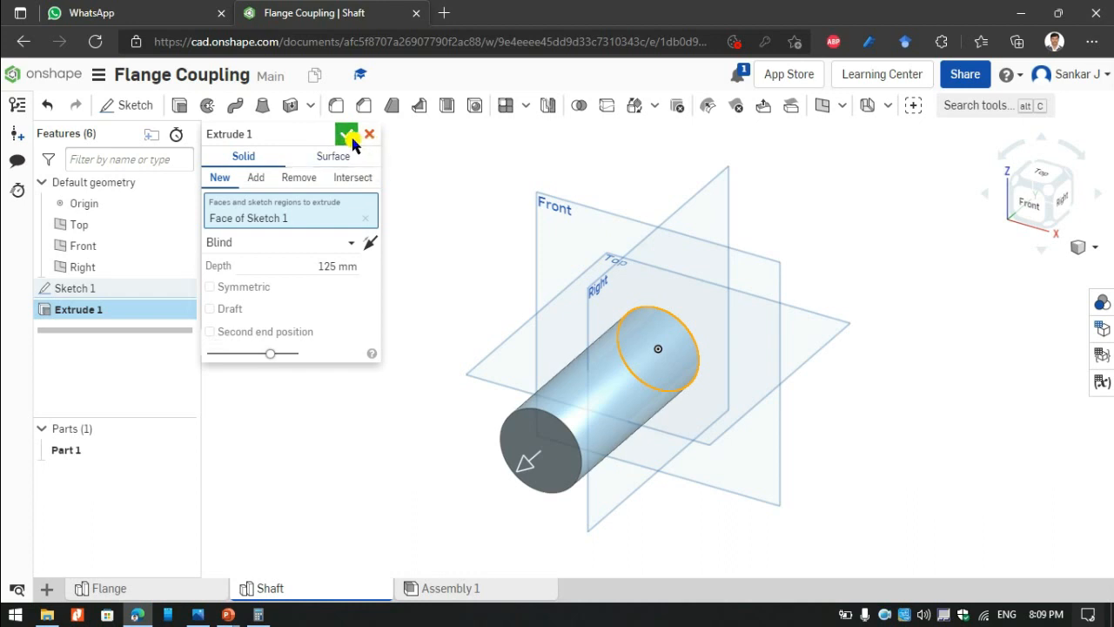
Examine the shaft ends, the gap between them and the key dimensions in the Flanged coupling.png drawing in Photos.
{"action": "left_click", "coordinate": [1067, 199]}
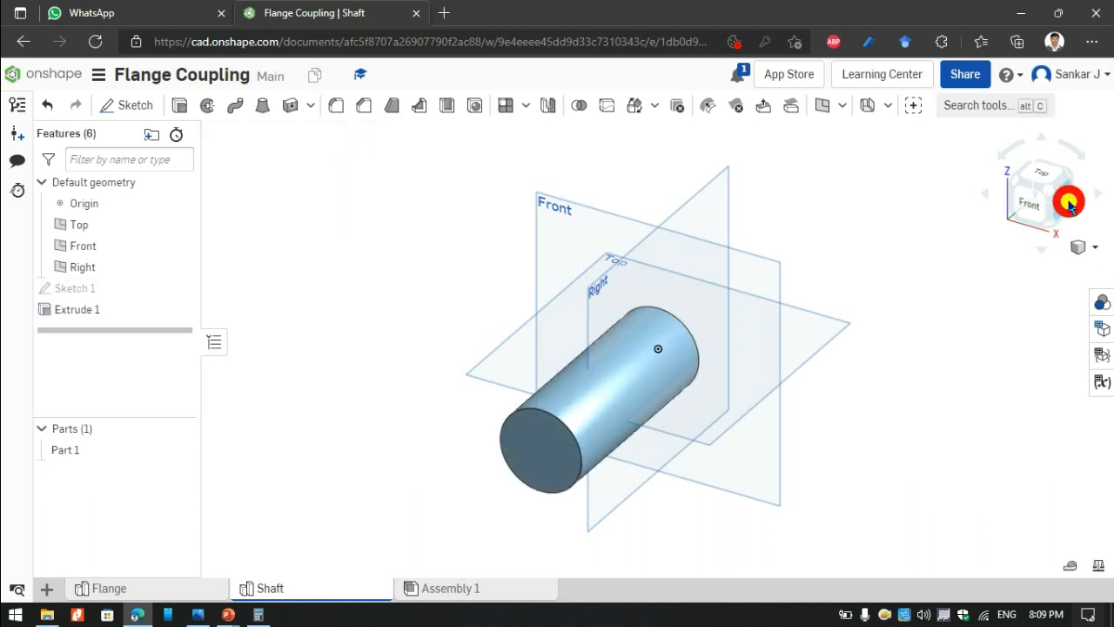
{"action": "left_click", "coordinate": [1027, 177]}
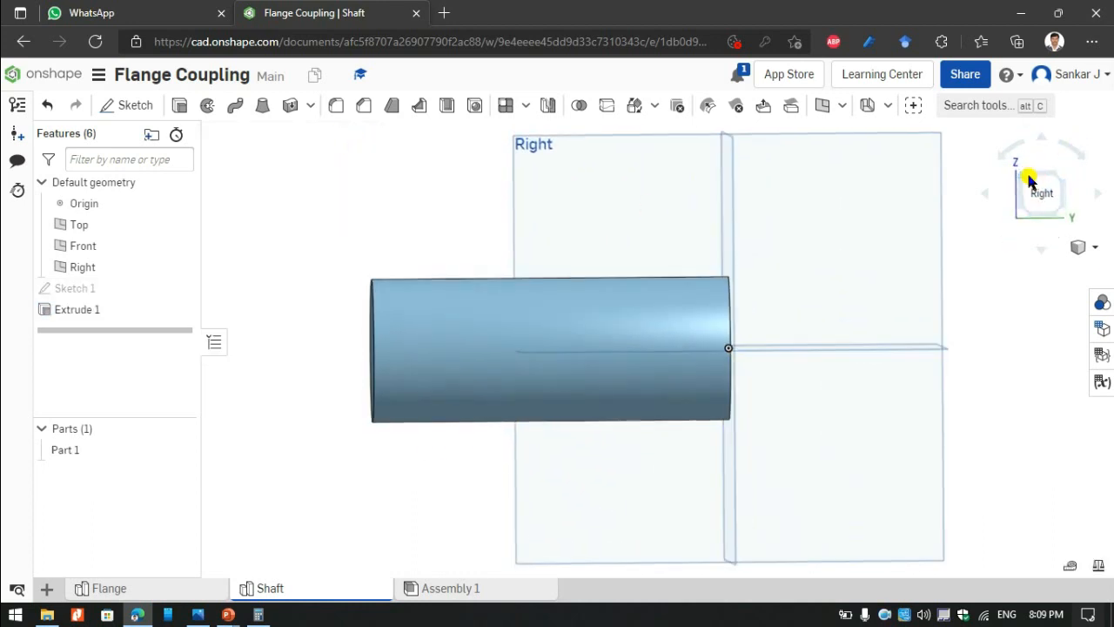
{"action": "left_click", "coordinate": [199, 614]}
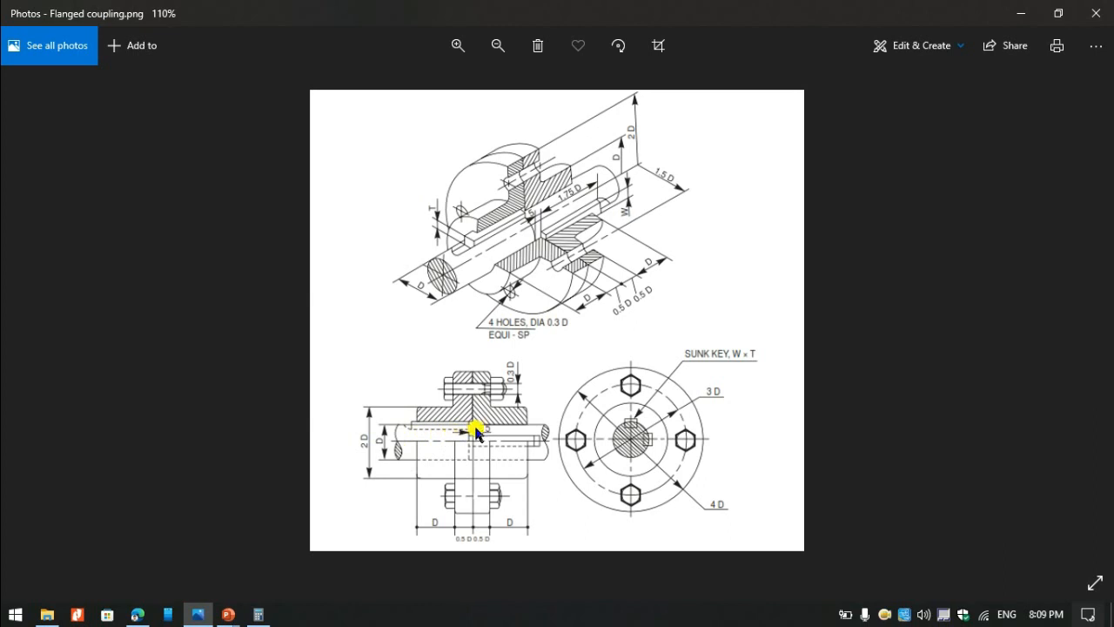
{"action": "scroll", "coordinate": [460, 467], "scroll_direction": "up", "scroll_amount": 5}
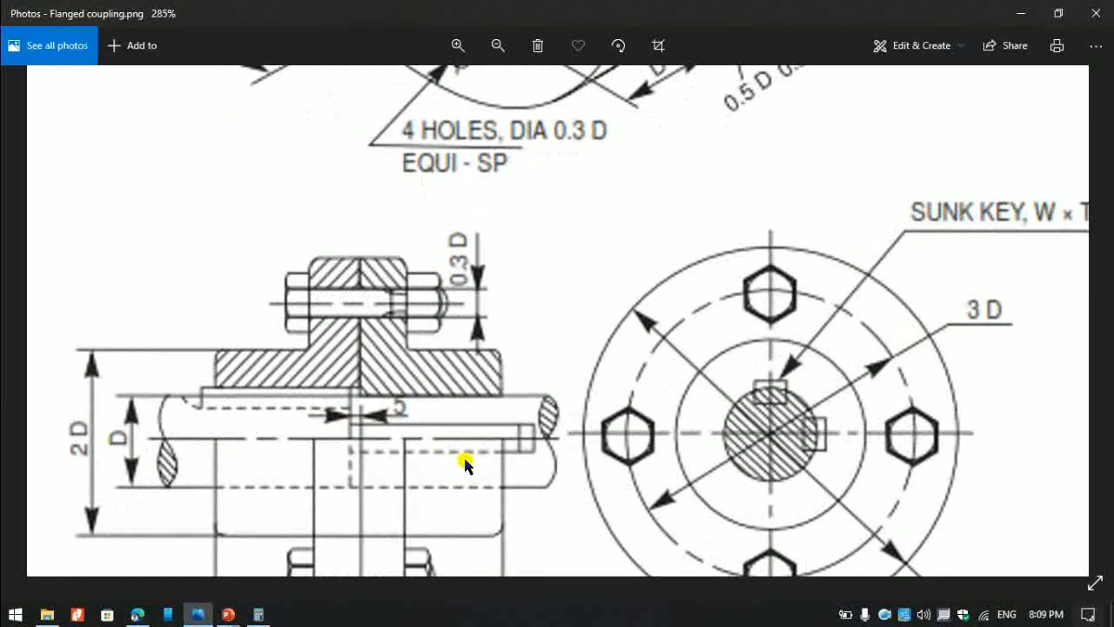
{"action": "scroll", "coordinate": [420, 475], "scroll_direction": "down", "scroll_amount": 3}
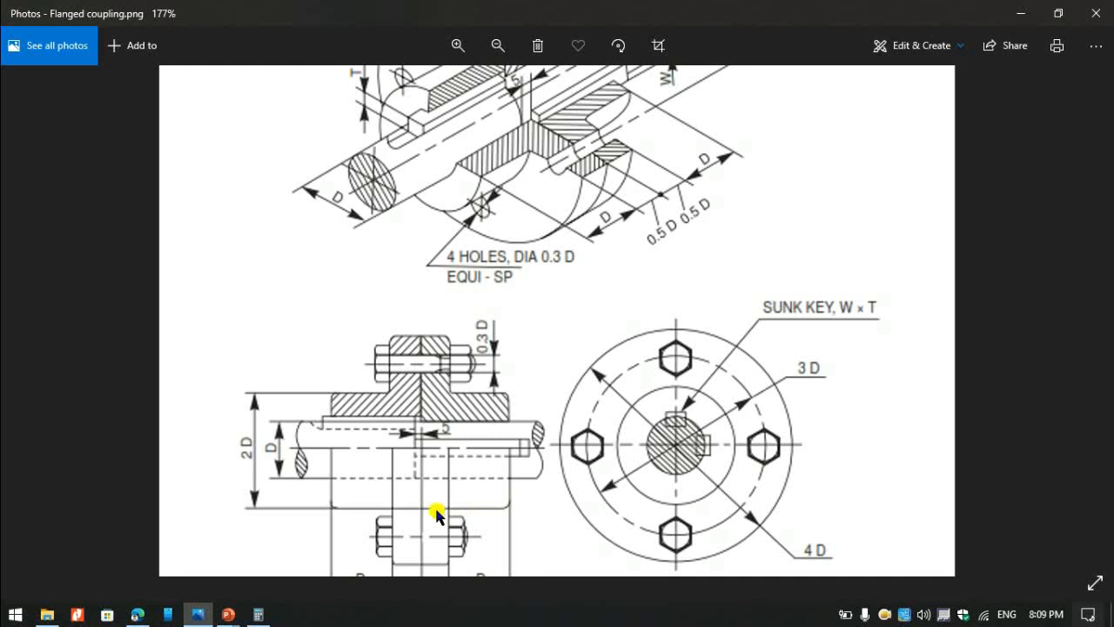
{"action": "scroll", "coordinate": [398, 465], "scroll_direction": "up", "scroll_amount": 2}
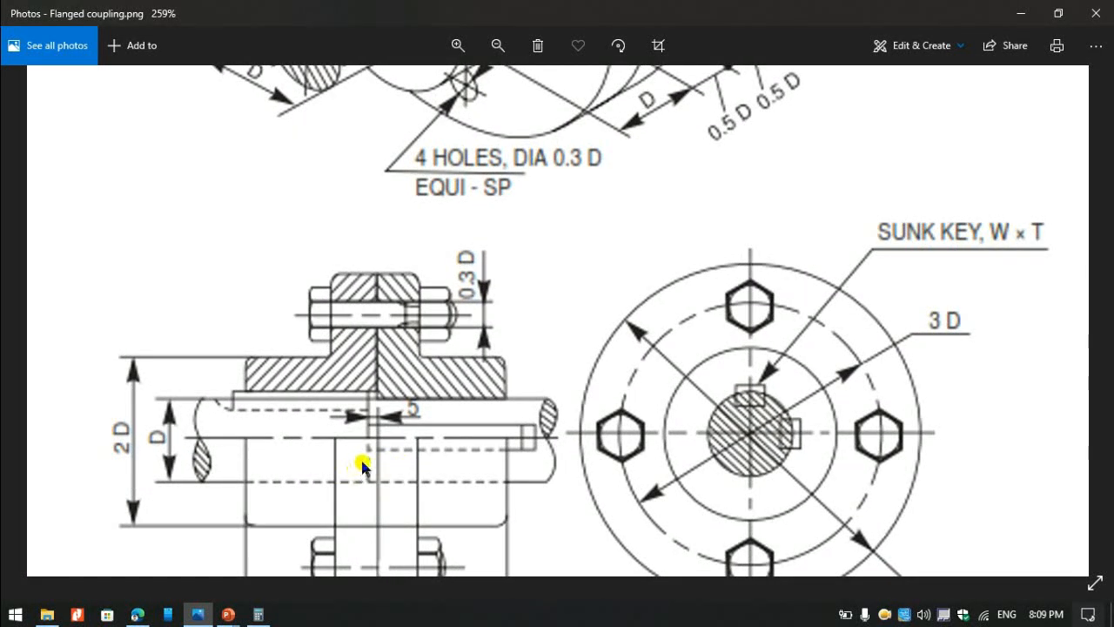
{"action": "scroll", "coordinate": [373, 461], "scroll_direction": "down", "scroll_amount": 1}
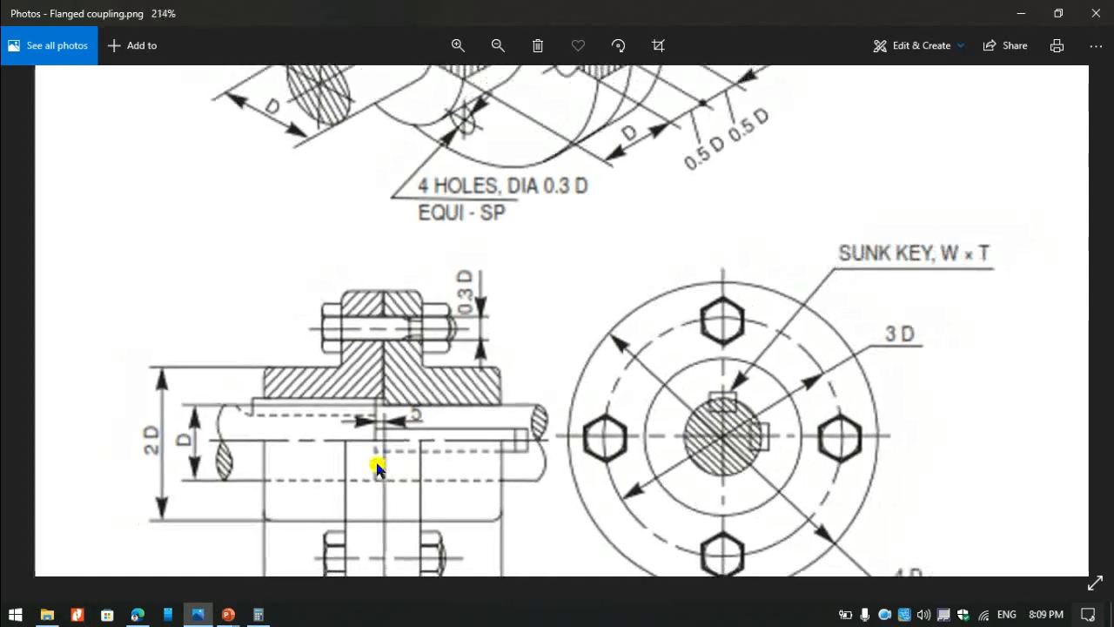
{"action": "scroll", "coordinate": [376, 467], "scroll_direction": "up", "scroll_amount": 2}
{"action": "scroll", "coordinate": [376, 467], "scroll_direction": "down", "scroll_amount": 4}
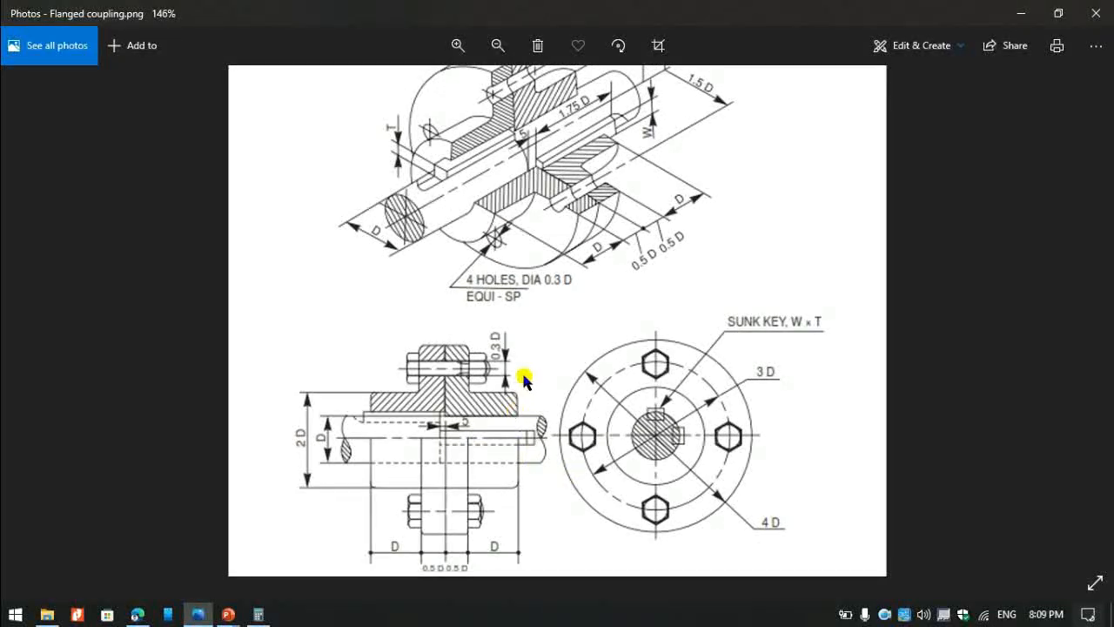
{"action": "scroll", "coordinate": [544, 139], "scroll_direction": "up", "scroll_amount": 3}
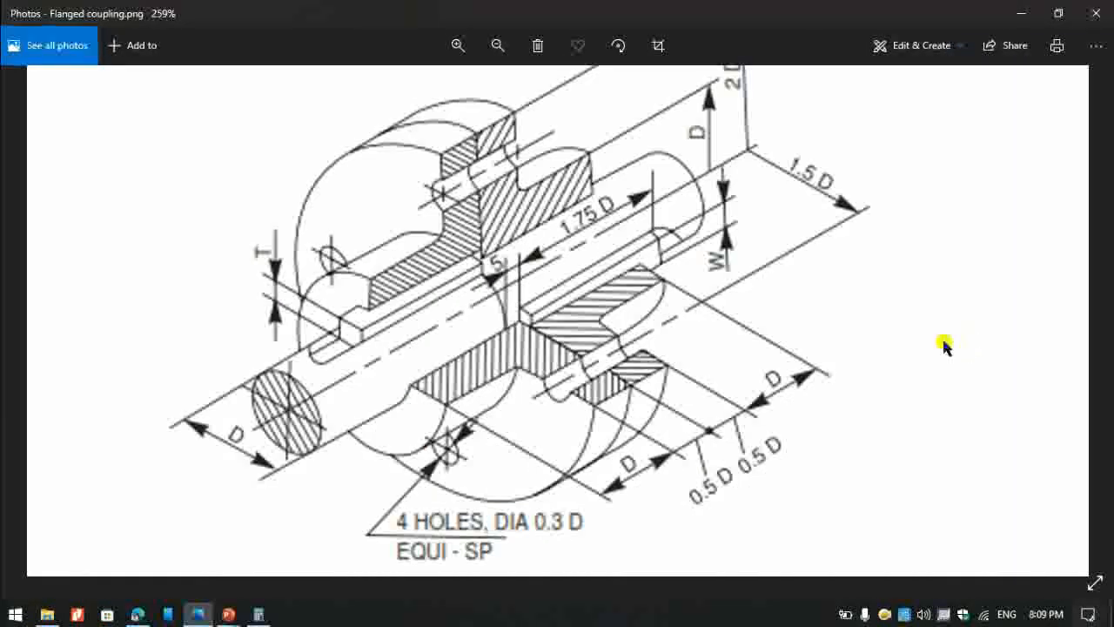
{"action": "scroll", "coordinate": [505, 288], "scroll_direction": "down", "scroll_amount": 3}
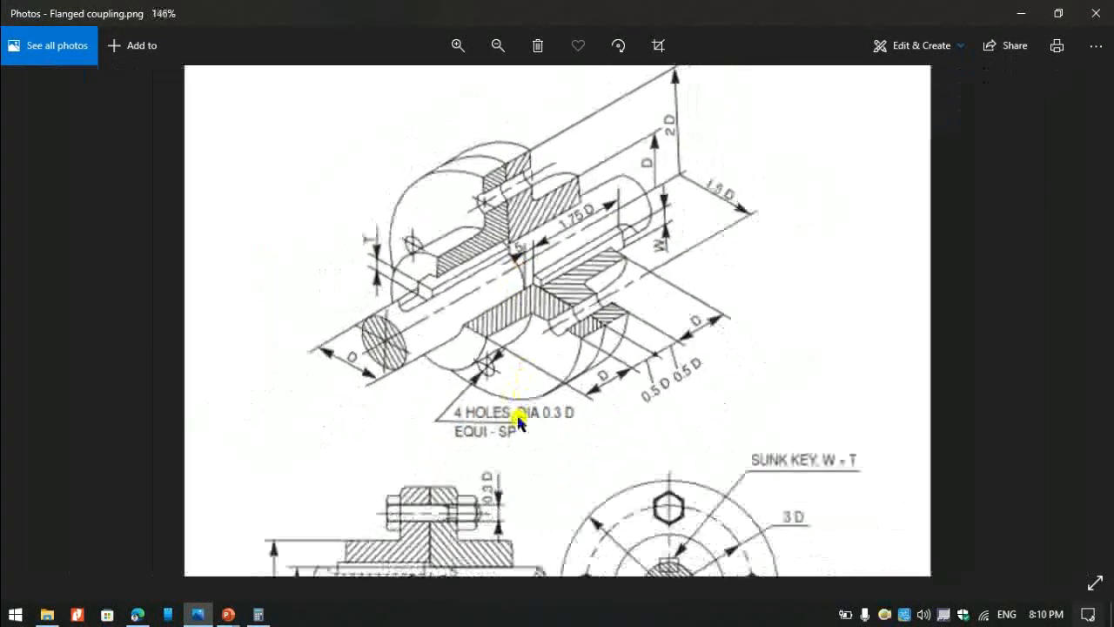
{"action": "scroll", "coordinate": [533, 469], "scroll_direction": "up", "scroll_amount": 5}
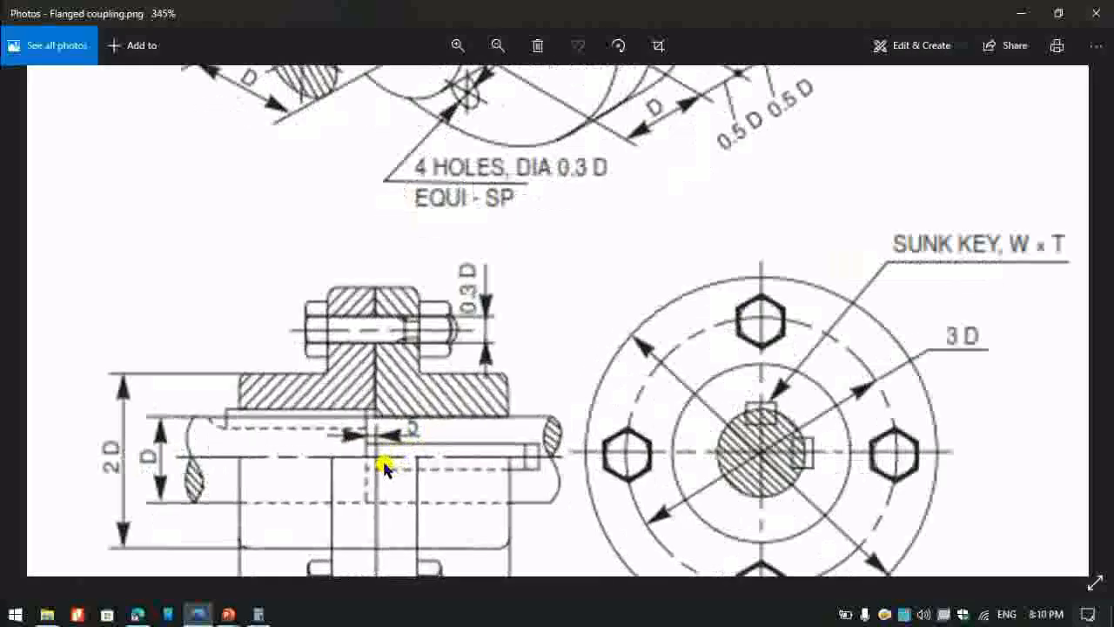
{"action": "scroll", "coordinate": [387, 447], "scroll_direction": "down", "scroll_amount": 5}
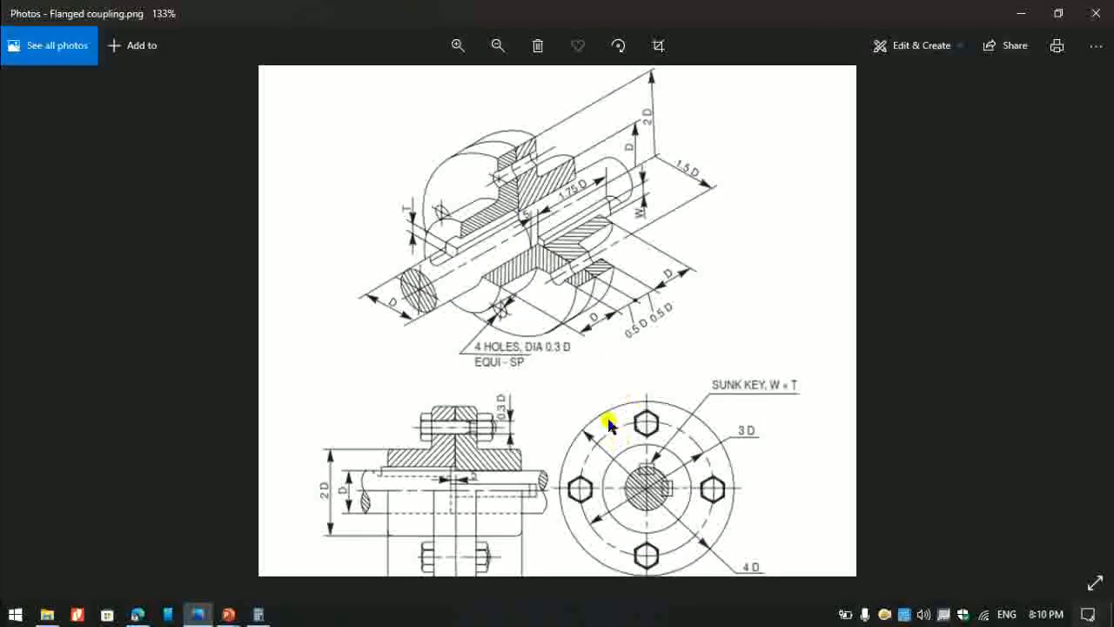
{"action": "scroll", "coordinate": [531, 228], "scroll_direction": "up", "scroll_amount": 3}
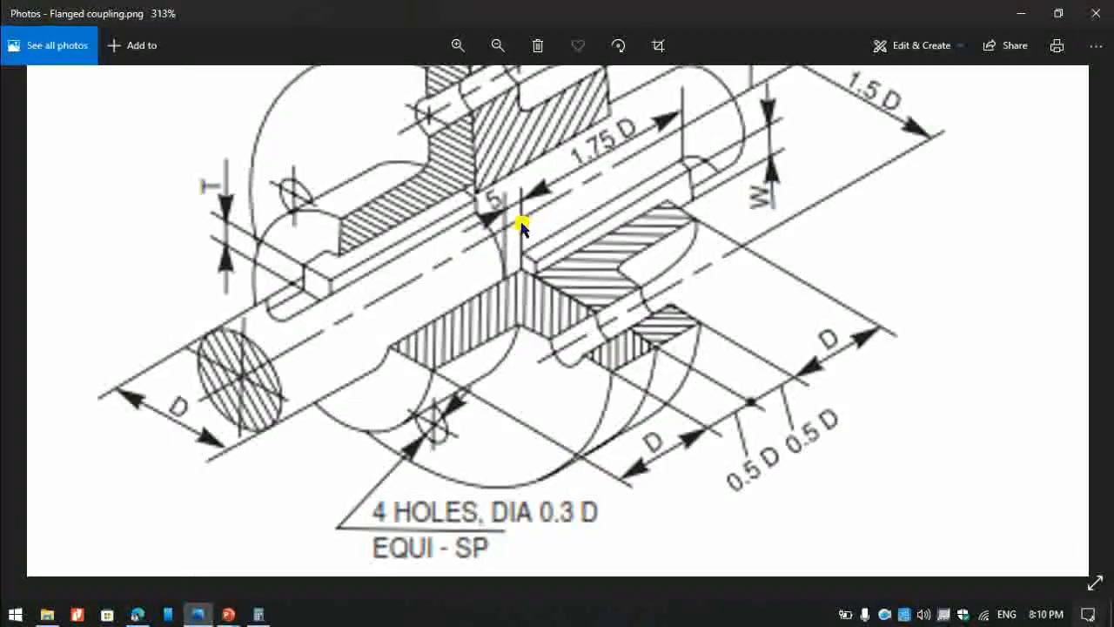
{"action": "scroll", "coordinate": [490, 229], "scroll_direction": "down", "scroll_amount": 3}
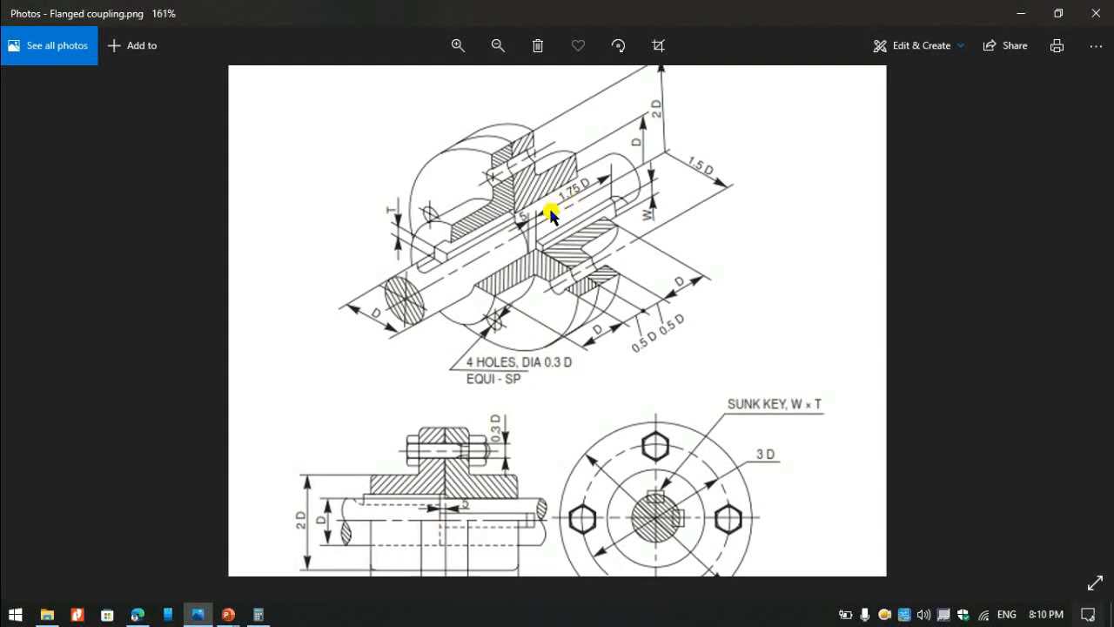
{"action": "scroll", "coordinate": [550, 215], "scroll_direction": "up", "scroll_amount": 3}
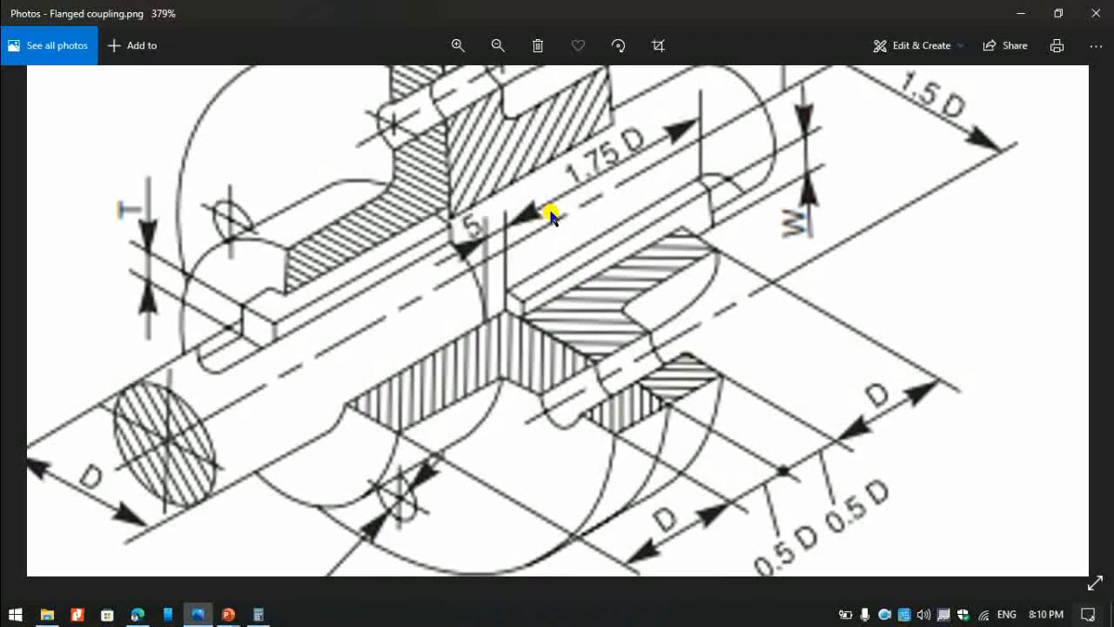
{"action": "scroll", "coordinate": [550, 215], "scroll_direction": "down", "scroll_amount": 5}
{"action": "scroll", "coordinate": [468, 425], "scroll_direction": "up", "scroll_amount": 3}
{"action": "scroll", "coordinate": [466, 431], "scroll_direction": "down", "scroll_amount": 3}
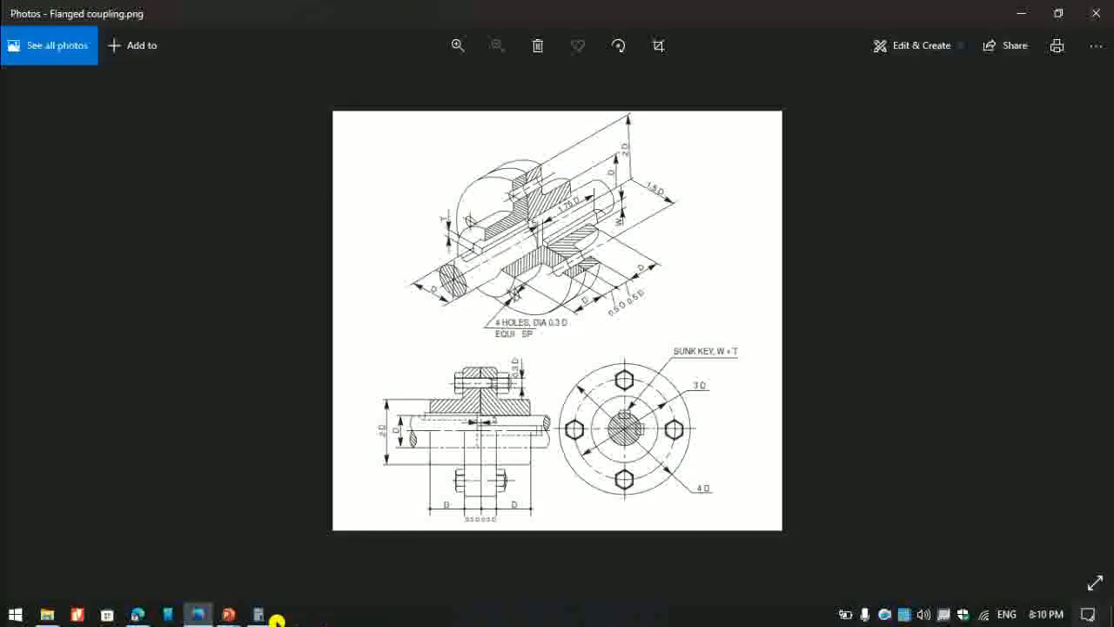
Return to Onshape and, on the shaft's front end face, sketch a vertical line about 41 mm long upward from the centre.
{"action": "left_click", "coordinate": [138, 614]}
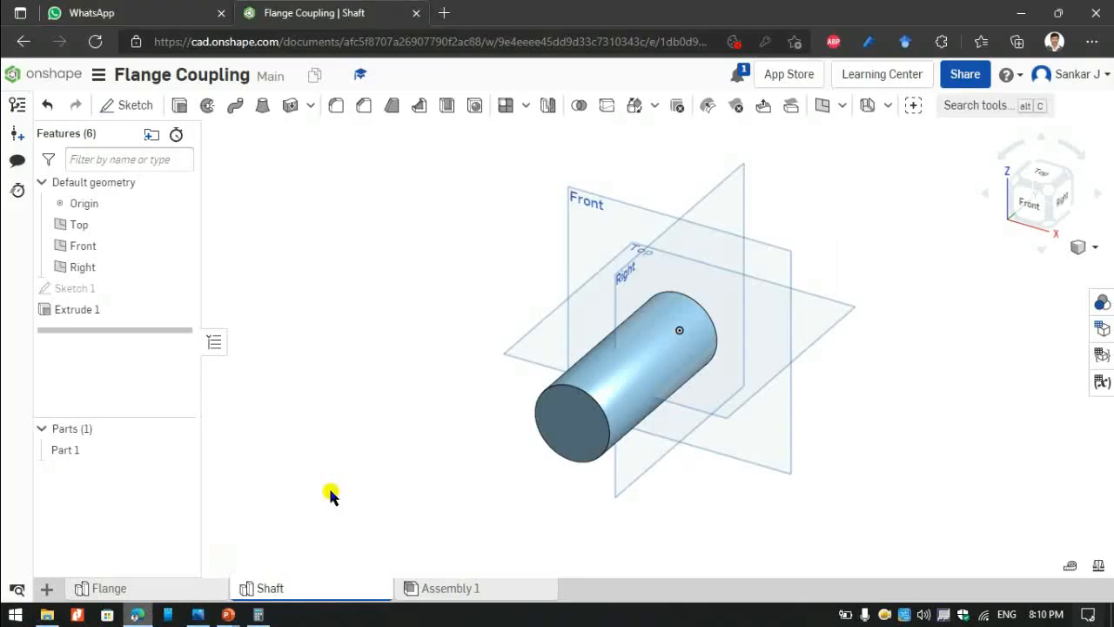
{"action": "left_click", "coordinate": [569, 433]}
{"action": "left_click", "coordinate": [1036, 199]}
{"action": "left_click", "coordinate": [141, 111]}
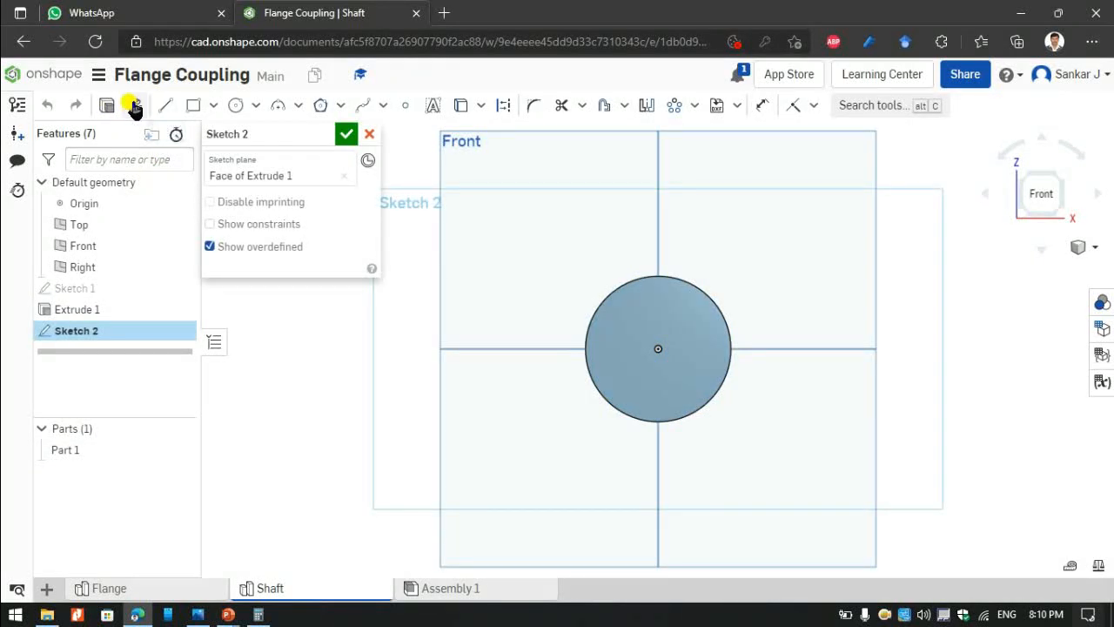
{"action": "left_click", "coordinate": [163, 105]}
{"action": "left_click", "coordinate": [657, 348]}
{"action": "left_click", "coordinate": [658, 228]}
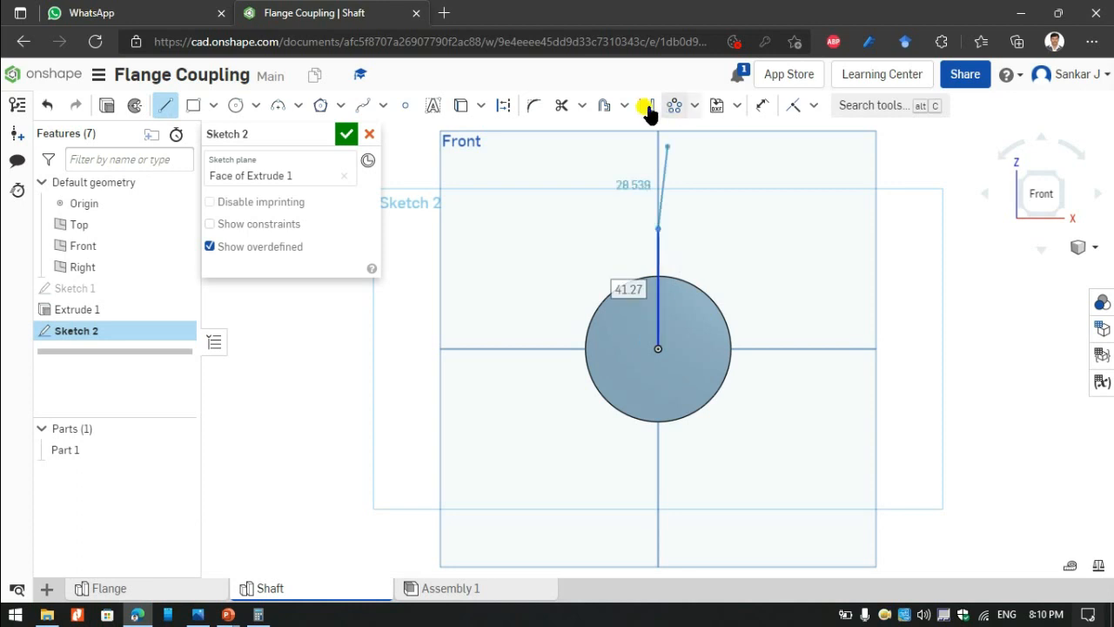
Offset the vertical centre line to its right by 14.5/2 mm and mirror the offset line about the centre line.
{"action": "left_click", "coordinate": [604, 106]}
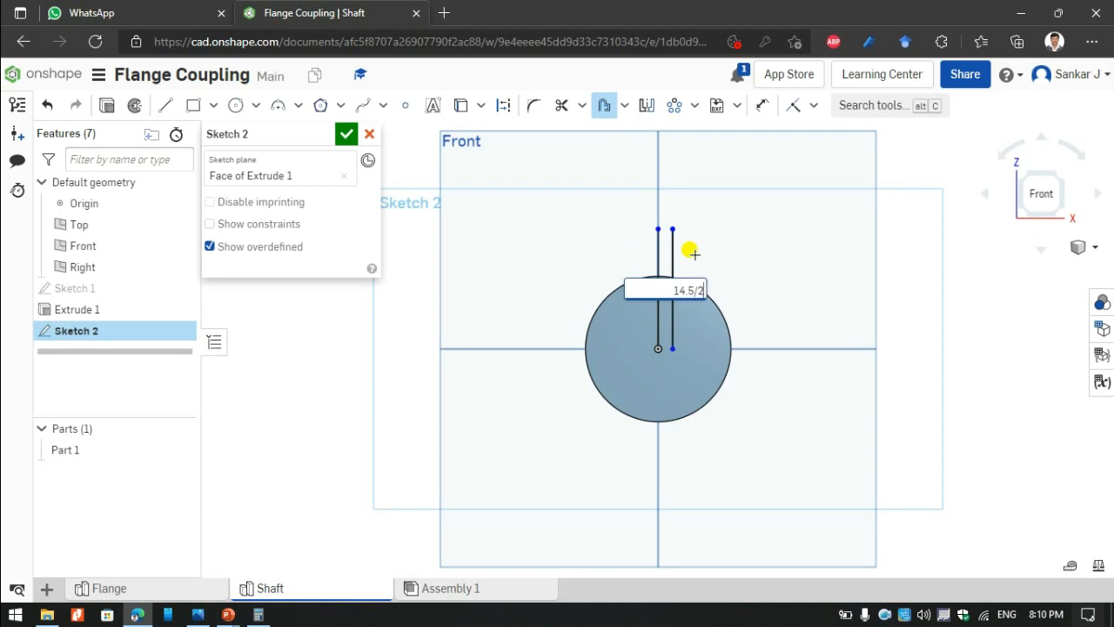
{"action": "key", "text": "Return"}
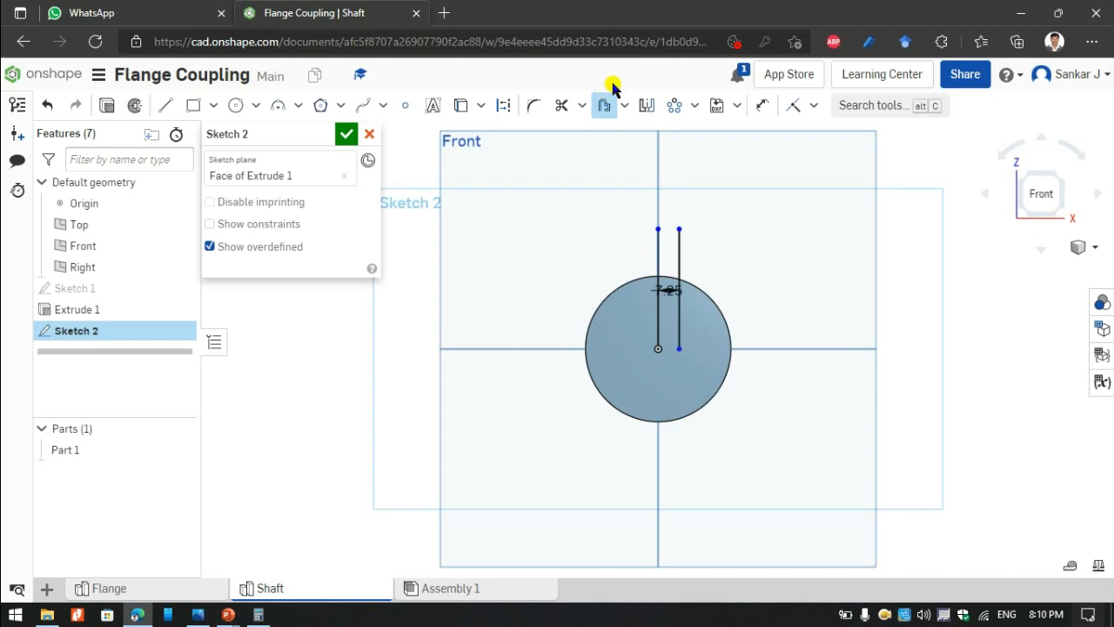
{"action": "left_click", "coordinate": [645, 105]}
{"action": "left_click", "coordinate": [658, 240]}
{"action": "left_click", "coordinate": [679, 242]}
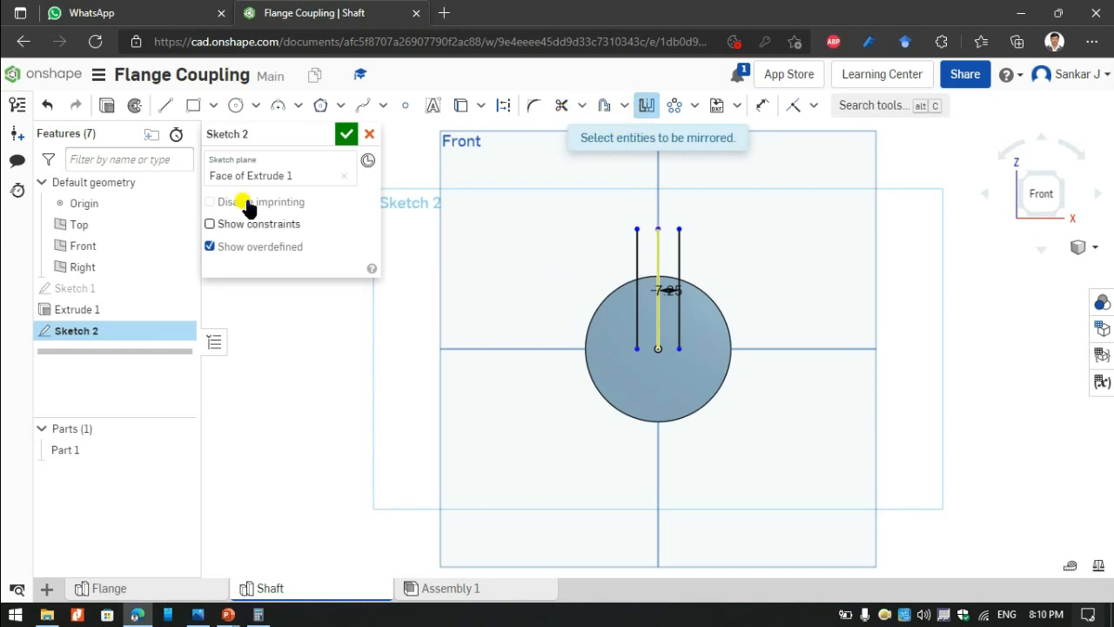
Sketch a horizontal line joining the two outer vertical lines where they cross the shaft's circular edge.
{"action": "left_click", "coordinate": [164, 105]}
{"action": "scroll", "coordinate": [634, 281], "scroll_direction": "up", "scroll_amount": 3}
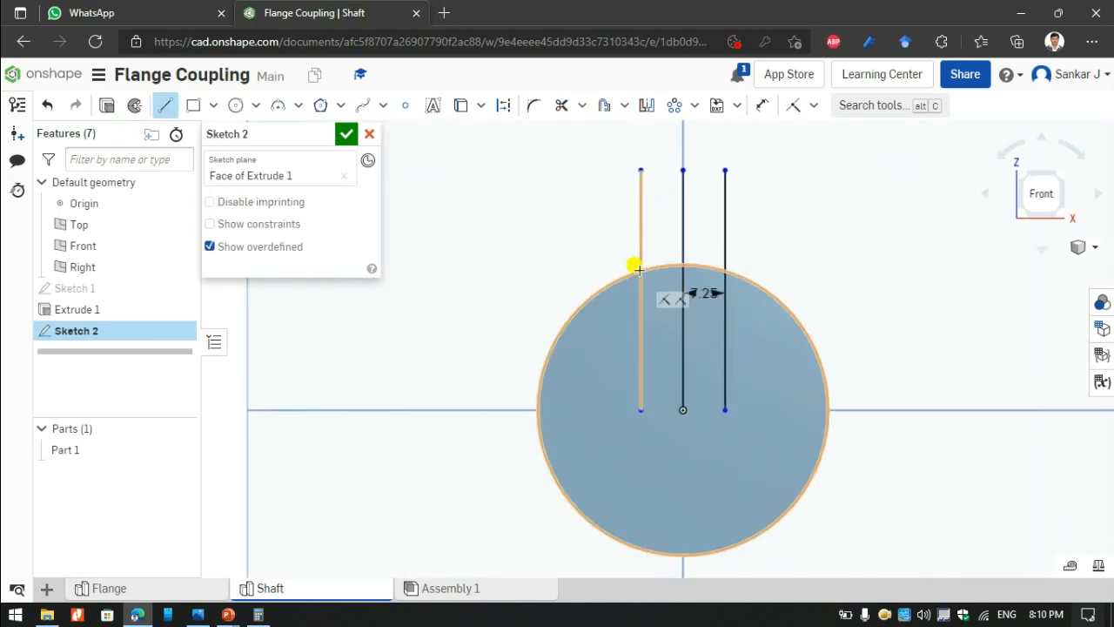
{"action": "left_click", "coordinate": [640, 269]}
{"action": "left_click", "coordinate": [723, 265]}
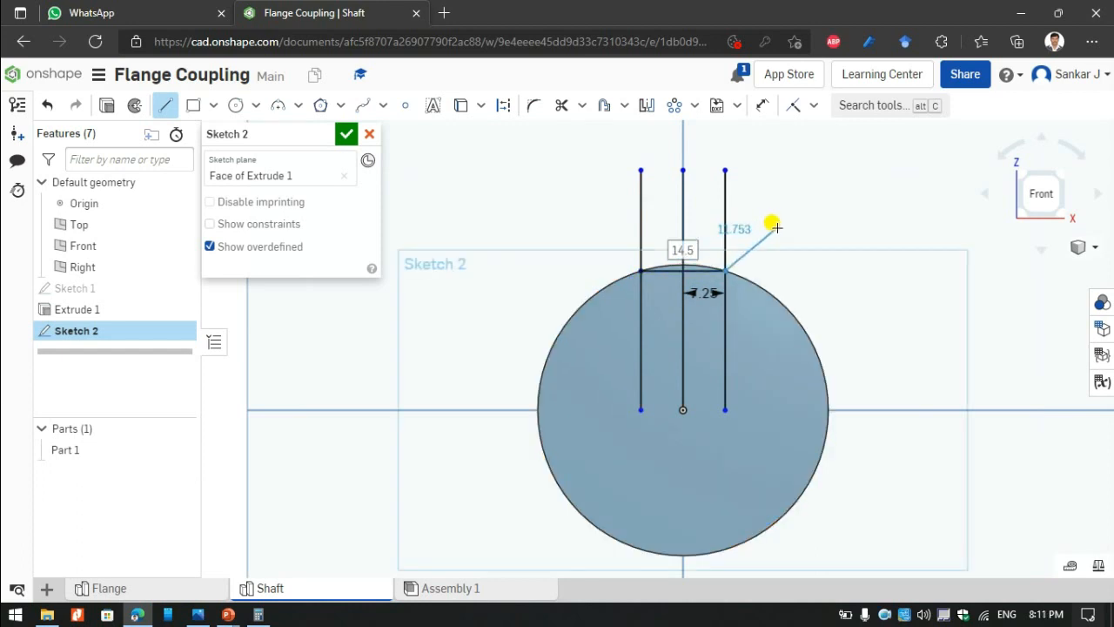
{"action": "key", "text": "Escape"}
Offset the horizontal line downward by 0.67*14.5/2 mm to form the keyway's floor.
{"action": "key", "text": "u"}
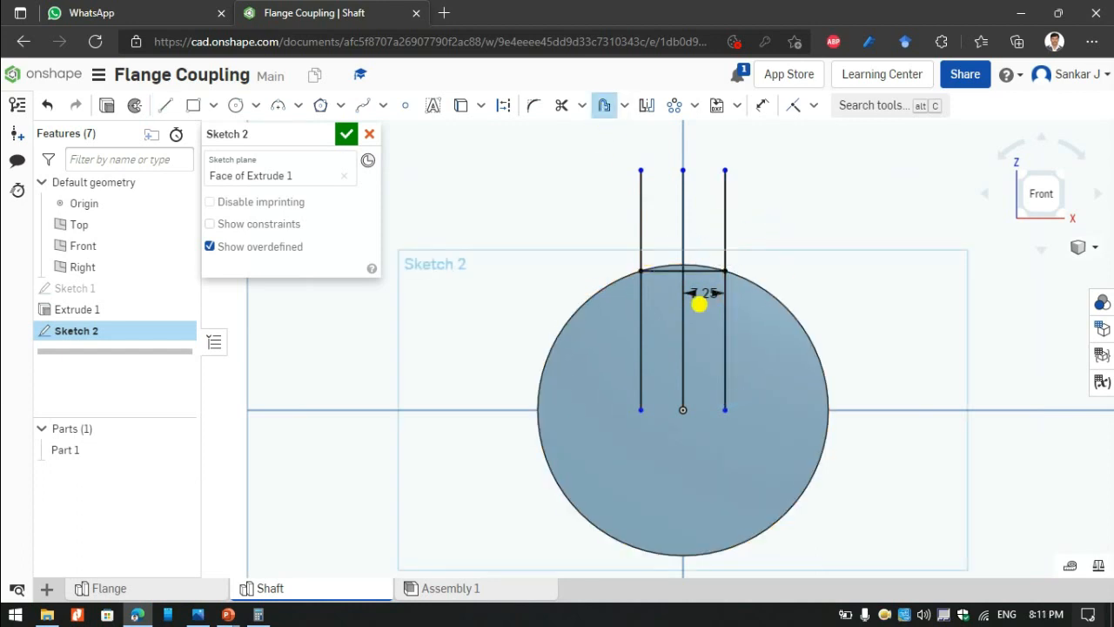
{"action": "left_click", "coordinate": [666, 269]}
{"action": "left_click", "coordinate": [705, 326]}
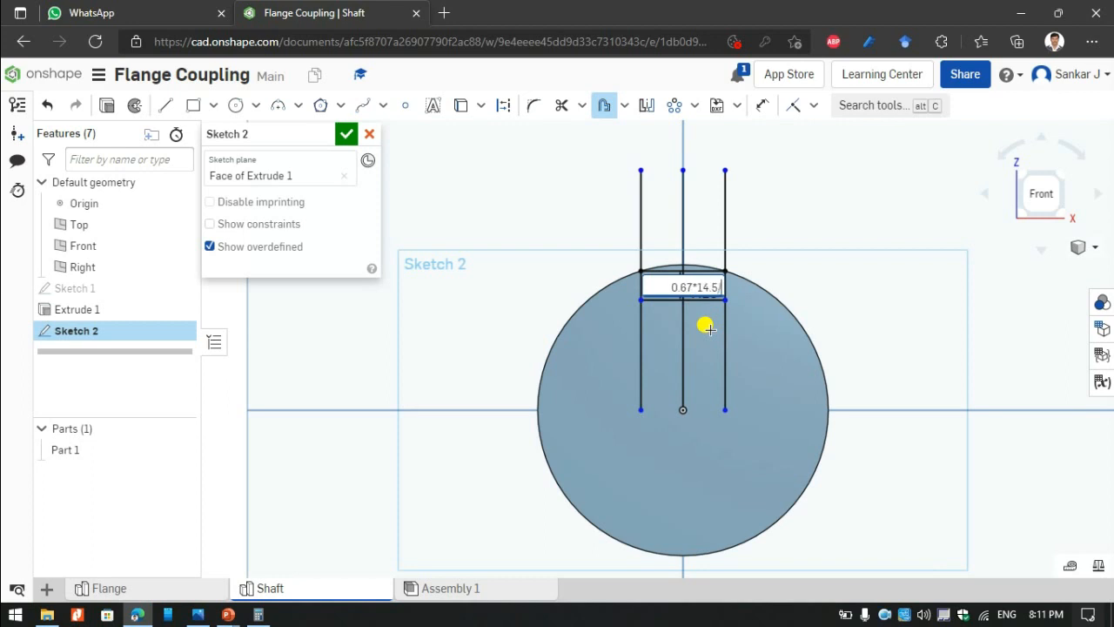
{"action": "type", "text": "0.67*14.5/2"}
{"action": "key", "text": "Return"}
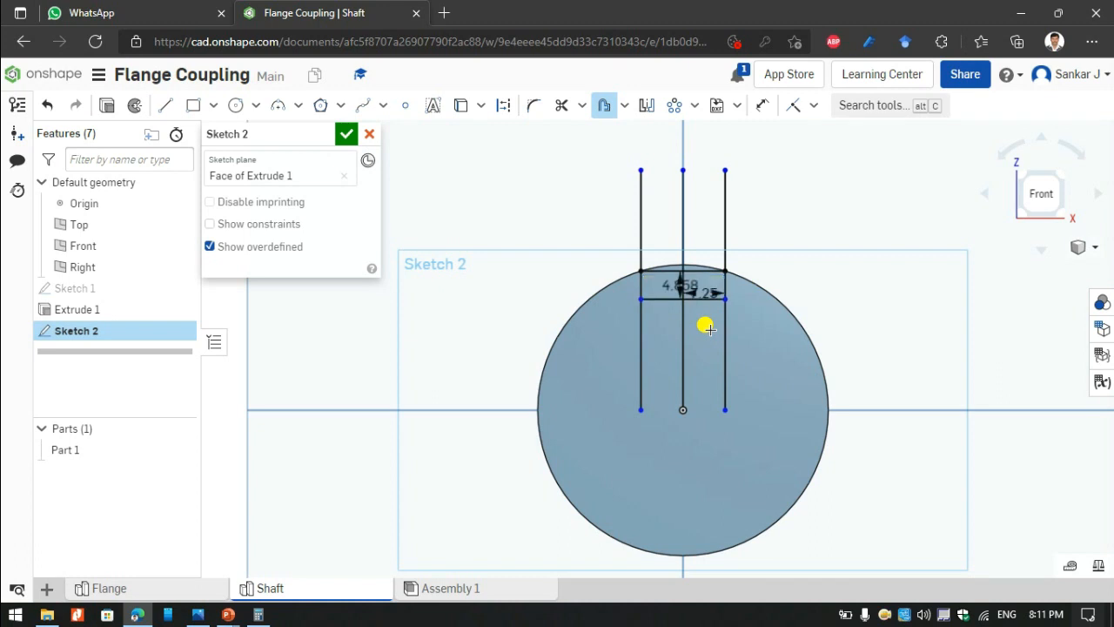
{"action": "scroll", "coordinate": [705, 326], "scroll_direction": "up", "scroll_amount": 5}
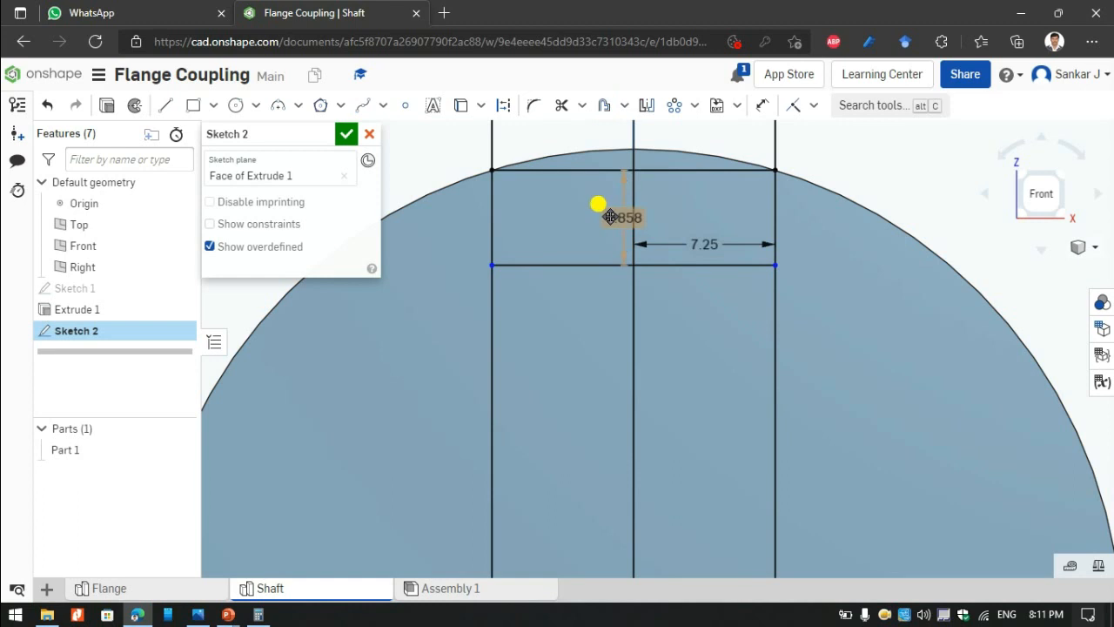
{"action": "double_click", "coordinate": [615, 217]}
{"action": "left_click", "coordinate": [722, 189]}
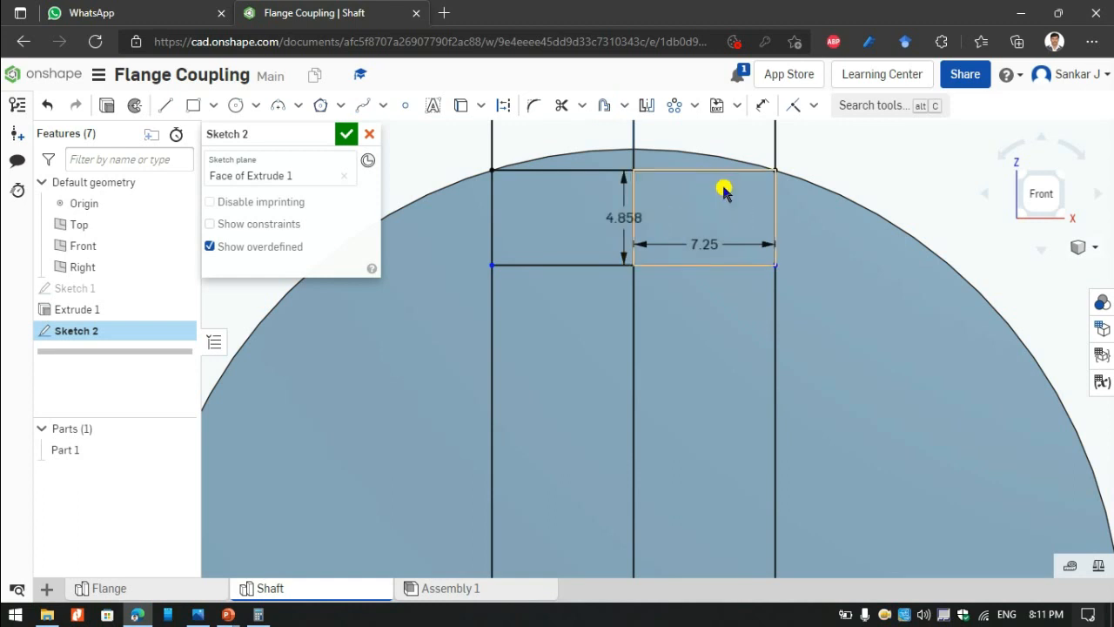
{"action": "scroll", "coordinate": [890, 396], "scroll_direction": "down", "scroll_amount": 2}
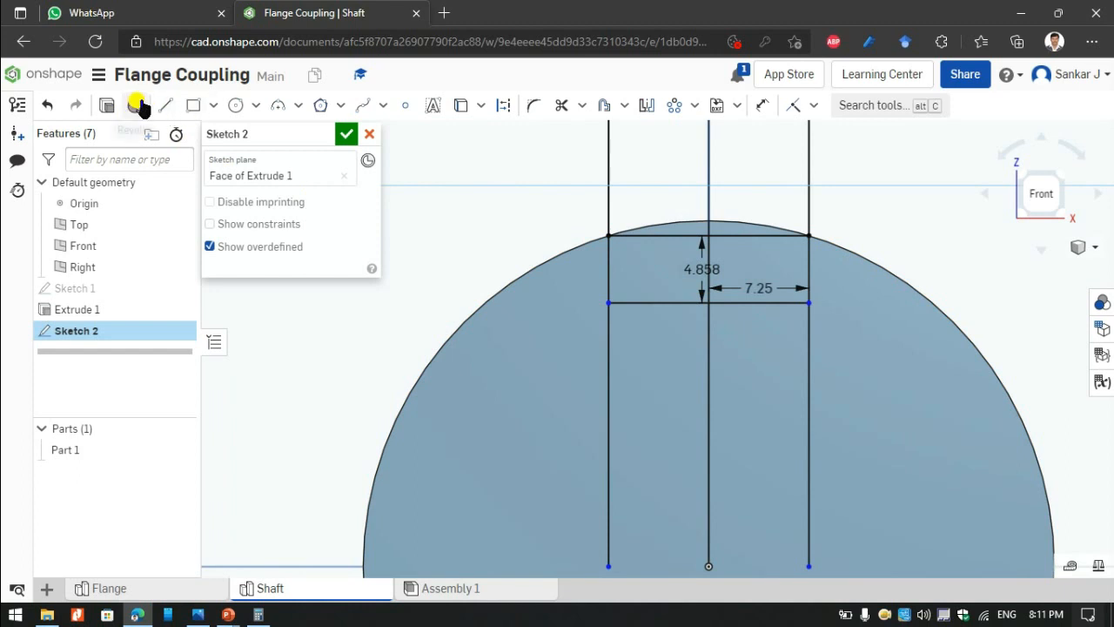
Sketch a circle centred on the origin along the shaft's edge and dimension its diameter as 50 mm.
{"action": "left_click", "coordinate": [235, 104]}
{"action": "scroll", "coordinate": [801, 456], "scroll_direction": "down", "scroll_amount": 2}
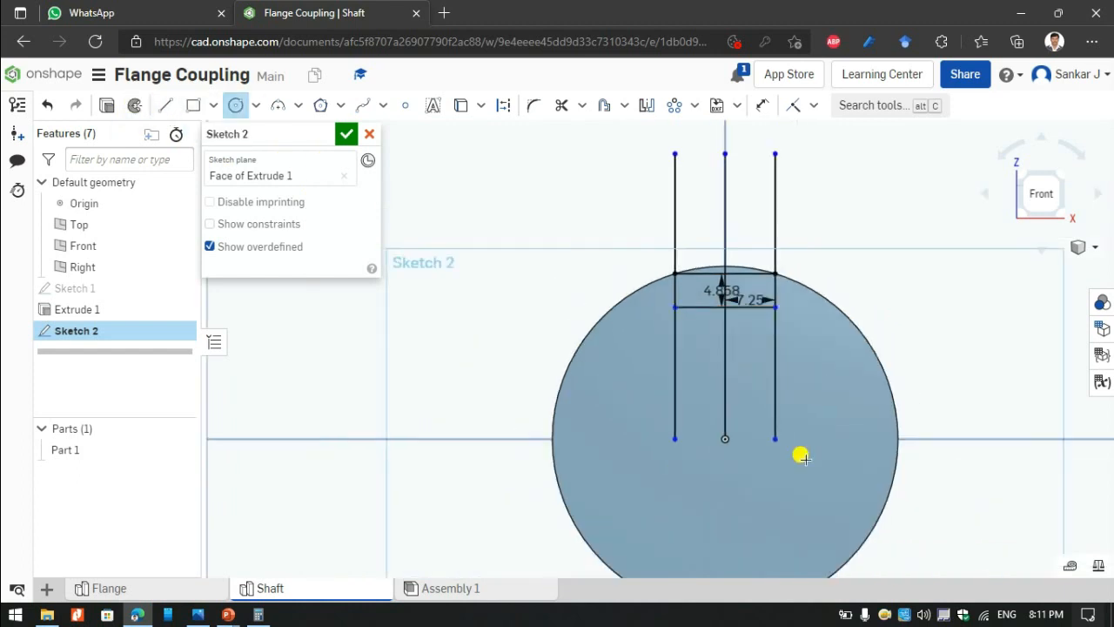
{"action": "left_click", "coordinate": [724, 438]}
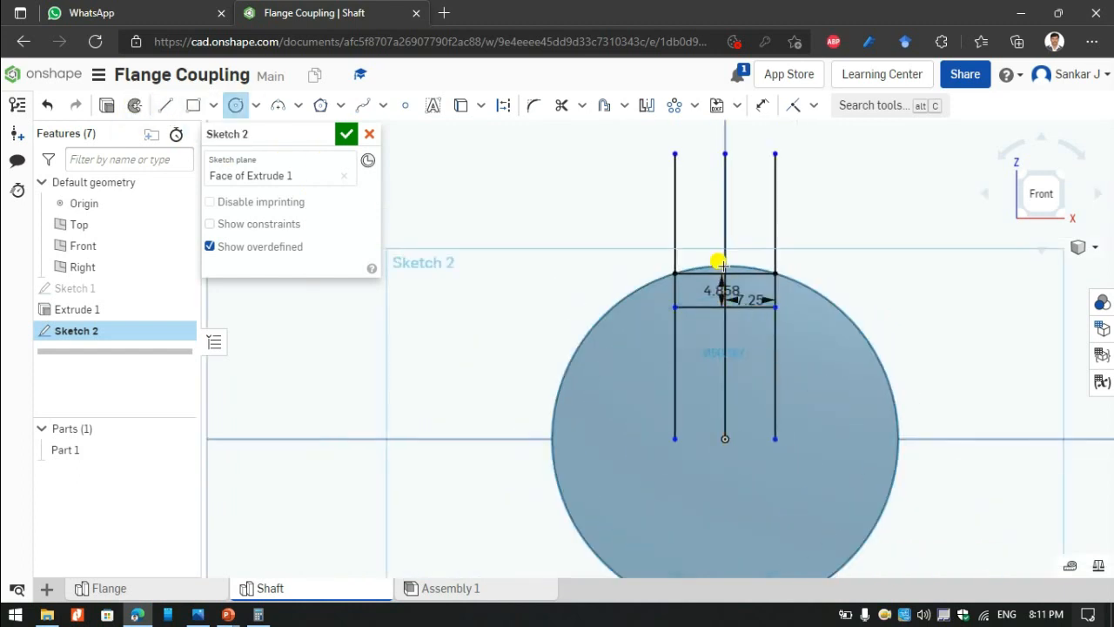
{"action": "left_click", "coordinate": [717, 261]}
{"action": "key", "text": "Escape"}
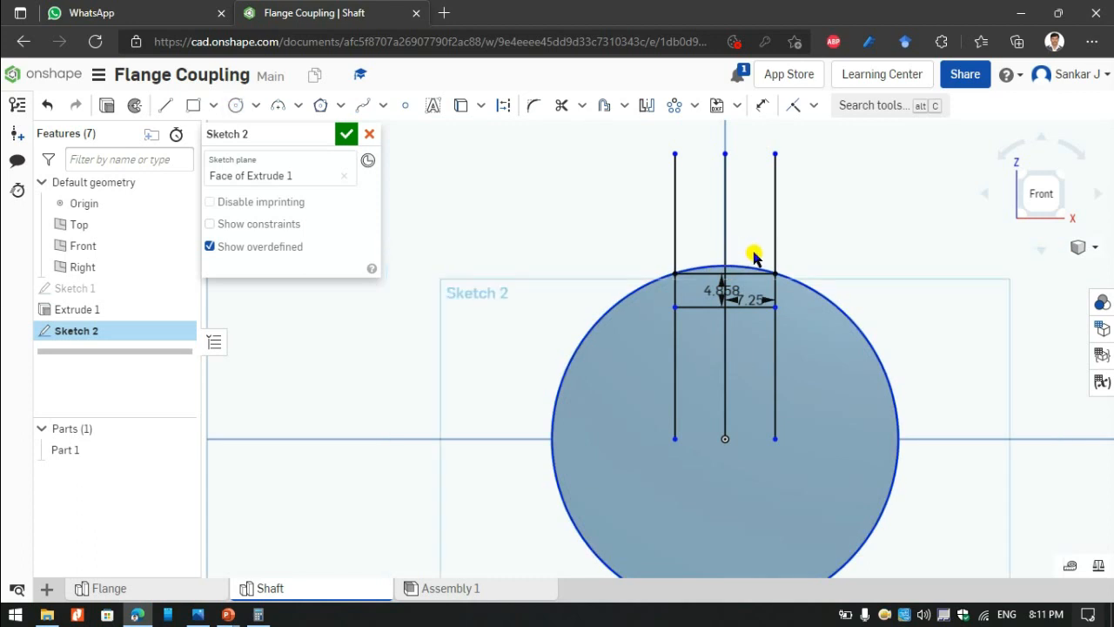
{"action": "key", "text": "d"}
{"action": "left_click", "coordinate": [839, 301]}
{"action": "left_click", "coordinate": [882, 266]}
{"action": "type", "text": "50"}
{"action": "key", "text": "Return"}
Trim the outer vertical lines above and below the keyway rectangle and delete the vertical centre line.
{"action": "scroll", "coordinate": [774, 275], "scroll_direction": "up", "scroll_amount": 3}
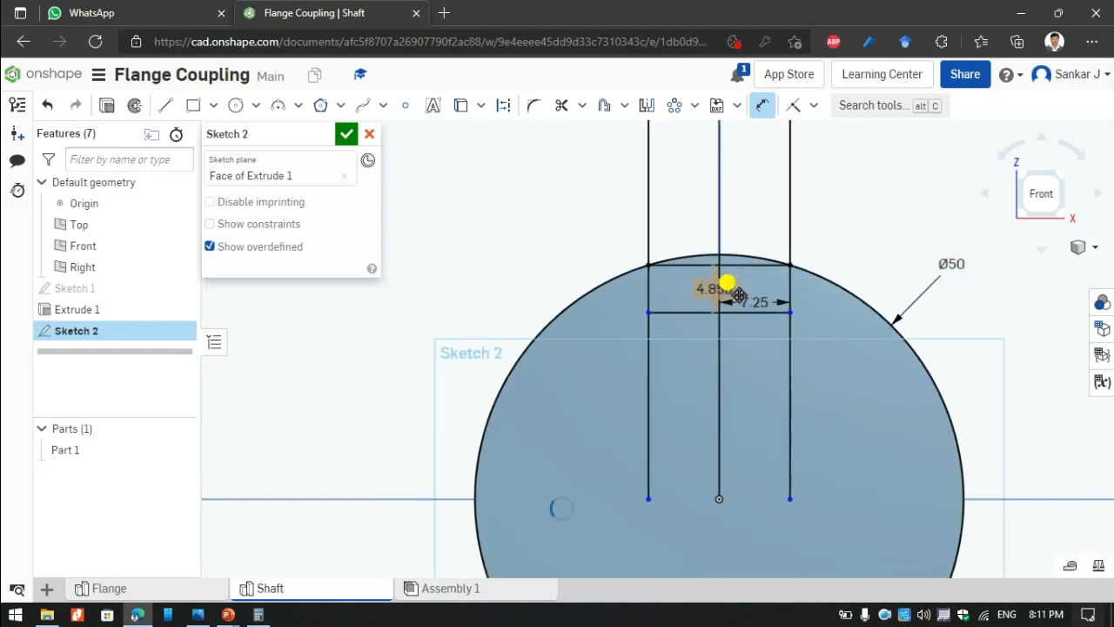
{"action": "left_click", "coordinate": [561, 105]}
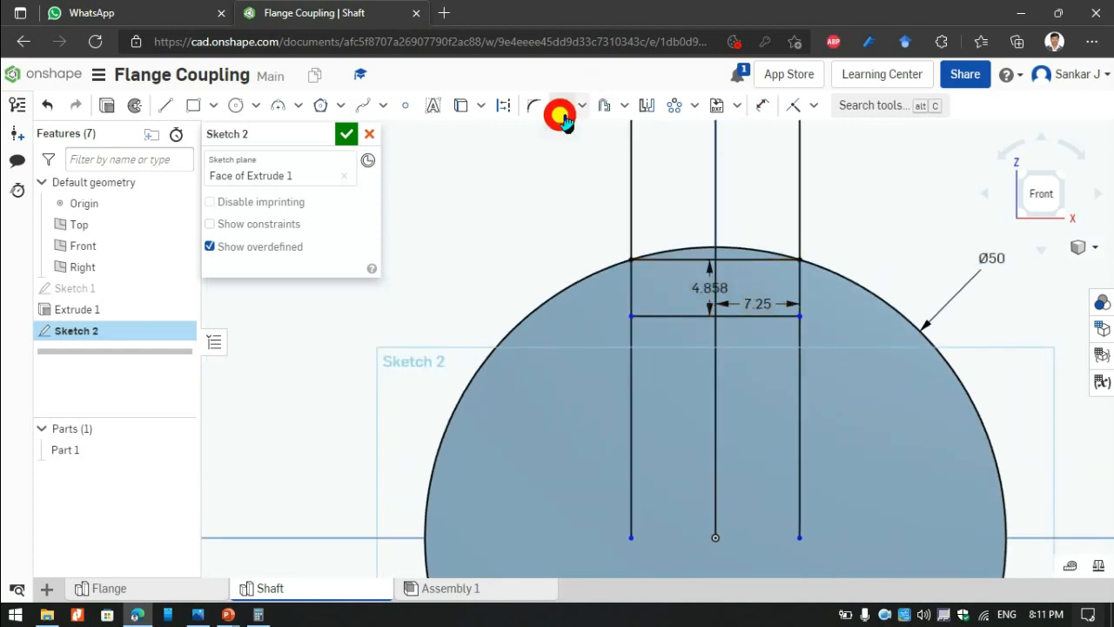
{"action": "left_click", "coordinate": [630, 204]}
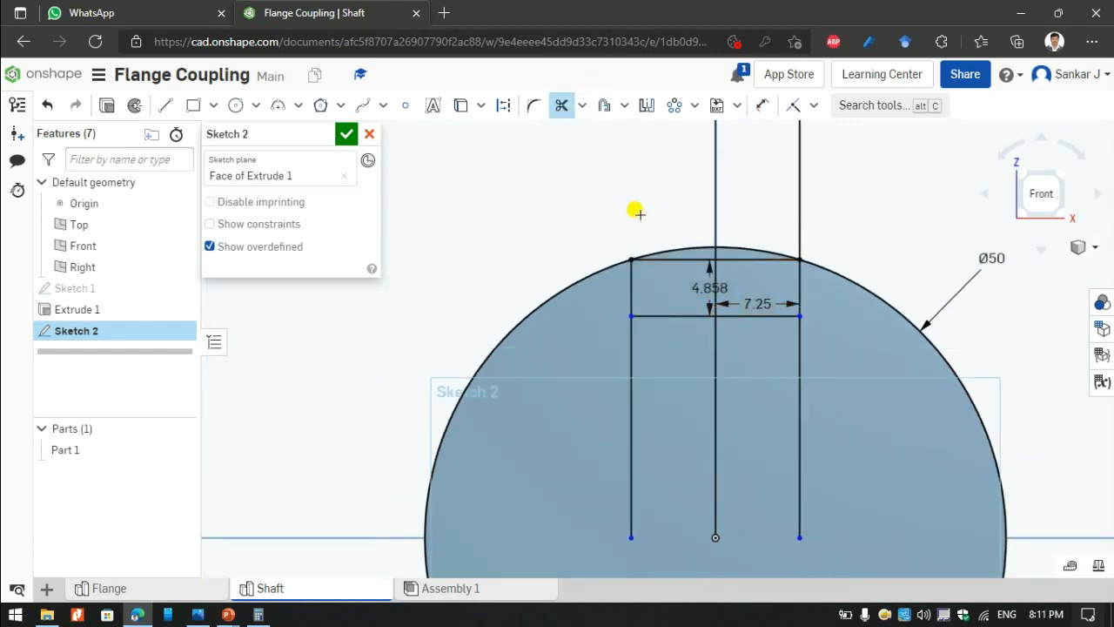
{"action": "left_click", "coordinate": [799, 207]}
{"action": "left_click", "coordinate": [799, 422]}
{"action": "left_click", "coordinate": [630, 428]}
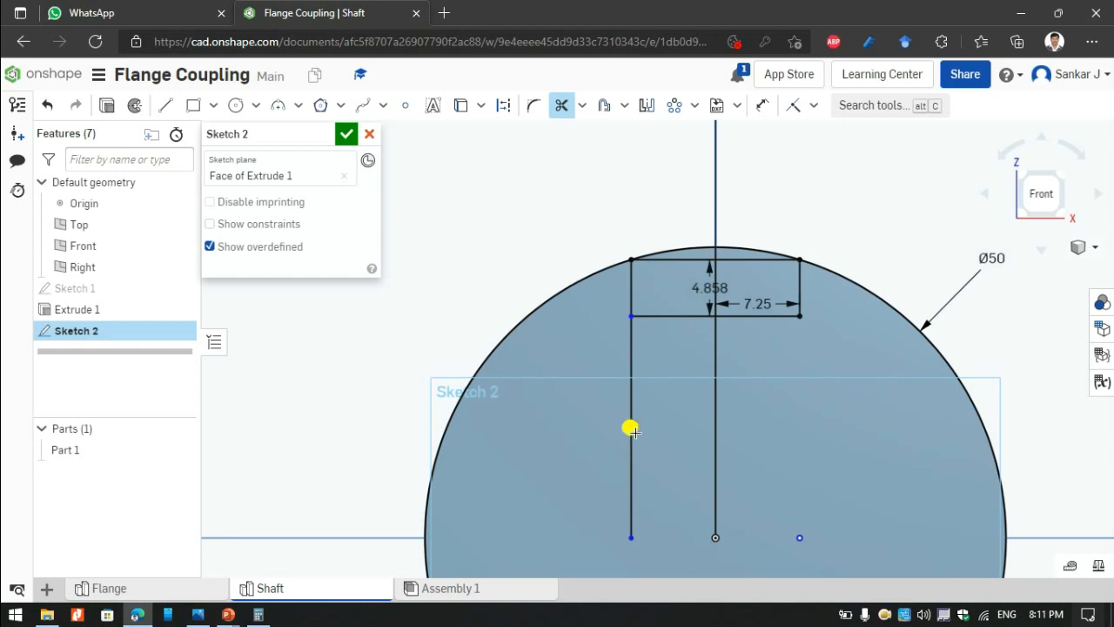
{"action": "key", "text": "Escape"}
{"action": "left_click", "coordinate": [715, 437]}
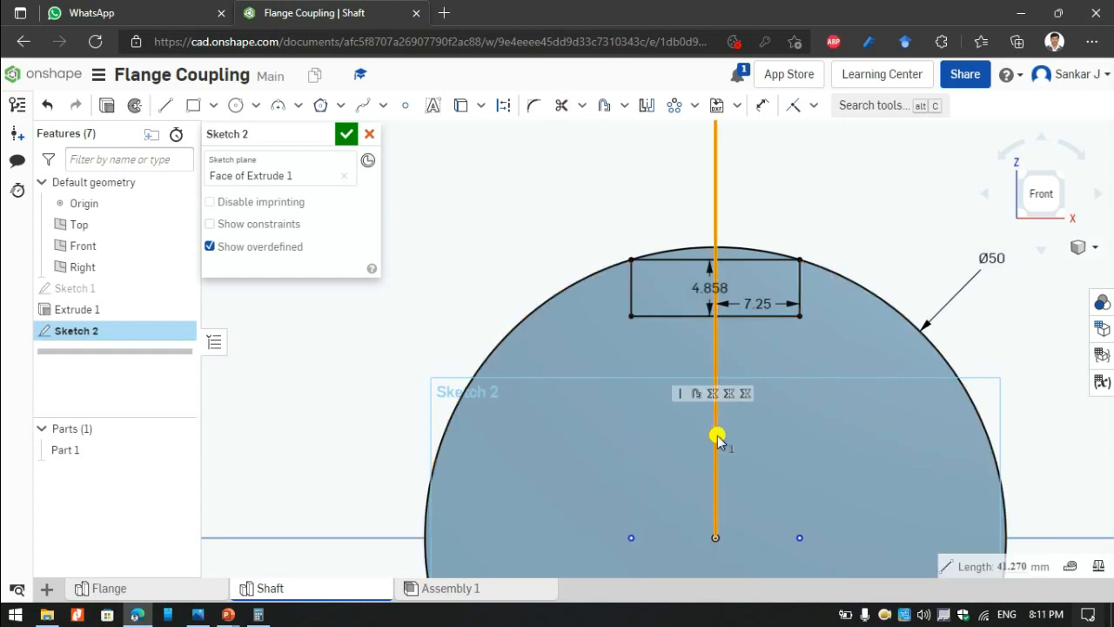
{"action": "key", "text": "Delete"}
Delete the keyway rectangle's upper line and finish the sketch.
{"action": "scroll", "coordinate": [826, 308], "scroll_direction": "down", "scroll_amount": 2}
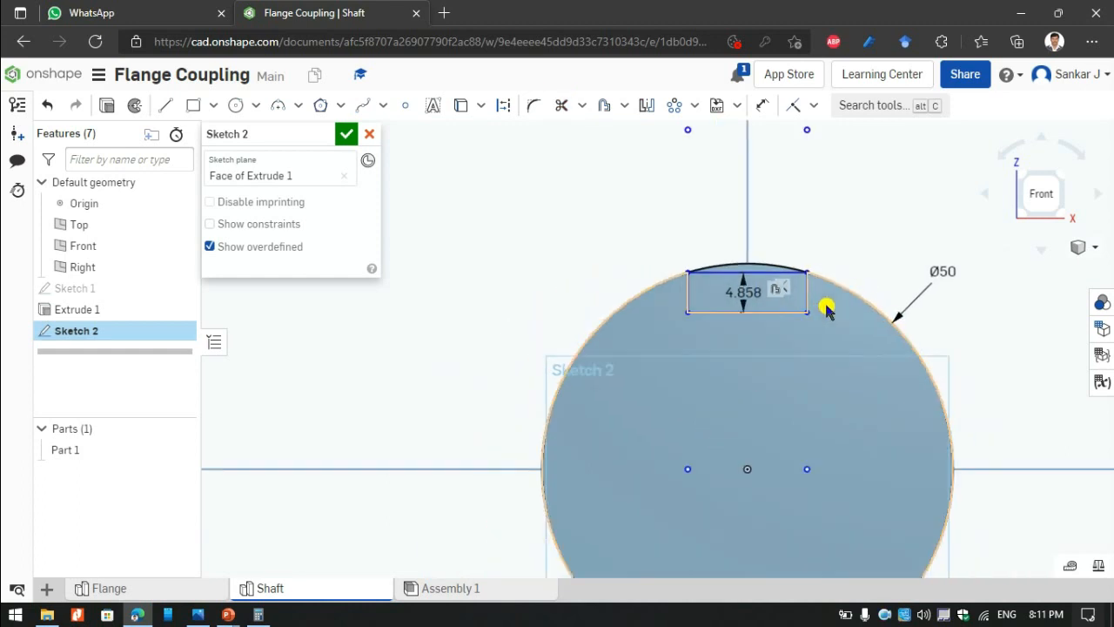
{"action": "scroll", "coordinate": [827, 308], "scroll_direction": "up", "scroll_amount": 3}
{"action": "left_click", "coordinate": [753, 263]}
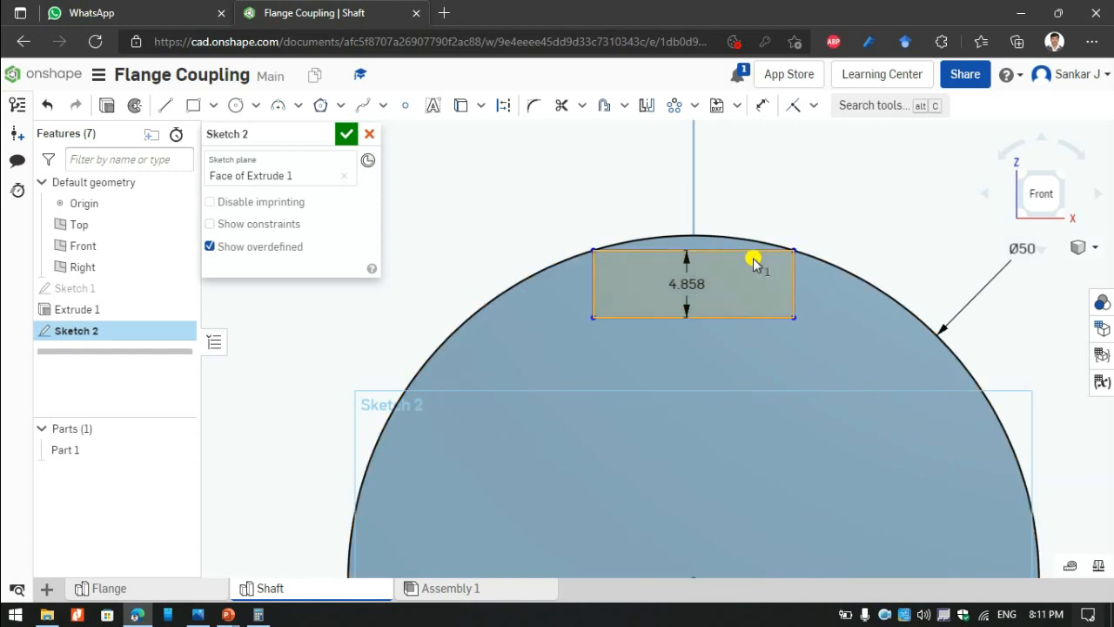
{"action": "key", "text": "Delete"}
{"action": "left_click", "coordinate": [726, 250]}
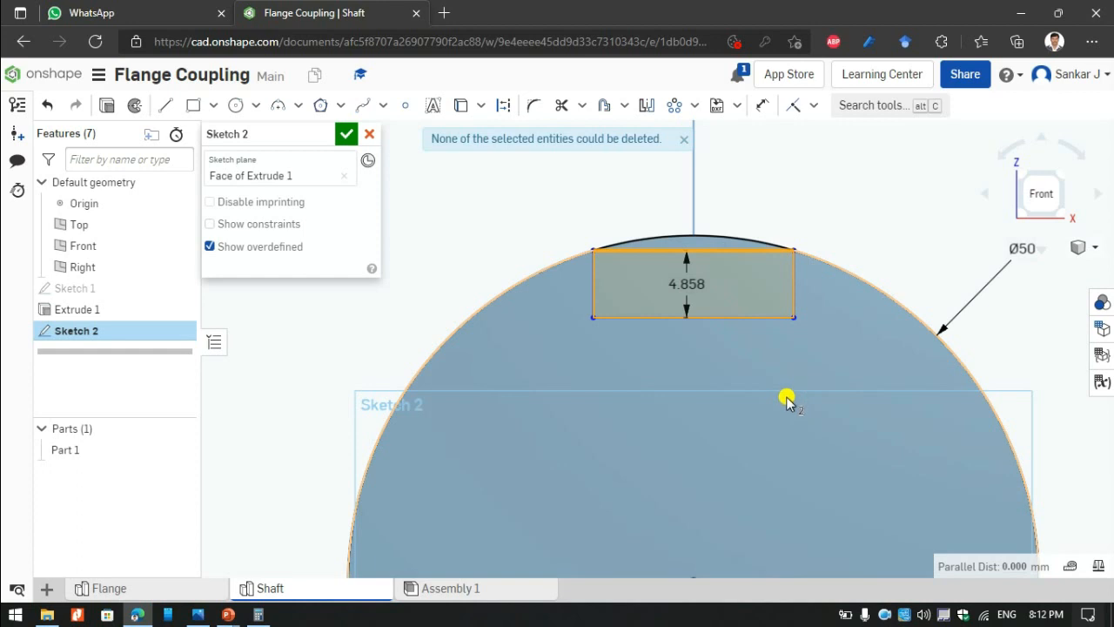
{"action": "key", "text": "Escape"}
{"action": "left_click", "coordinate": [344, 134]}
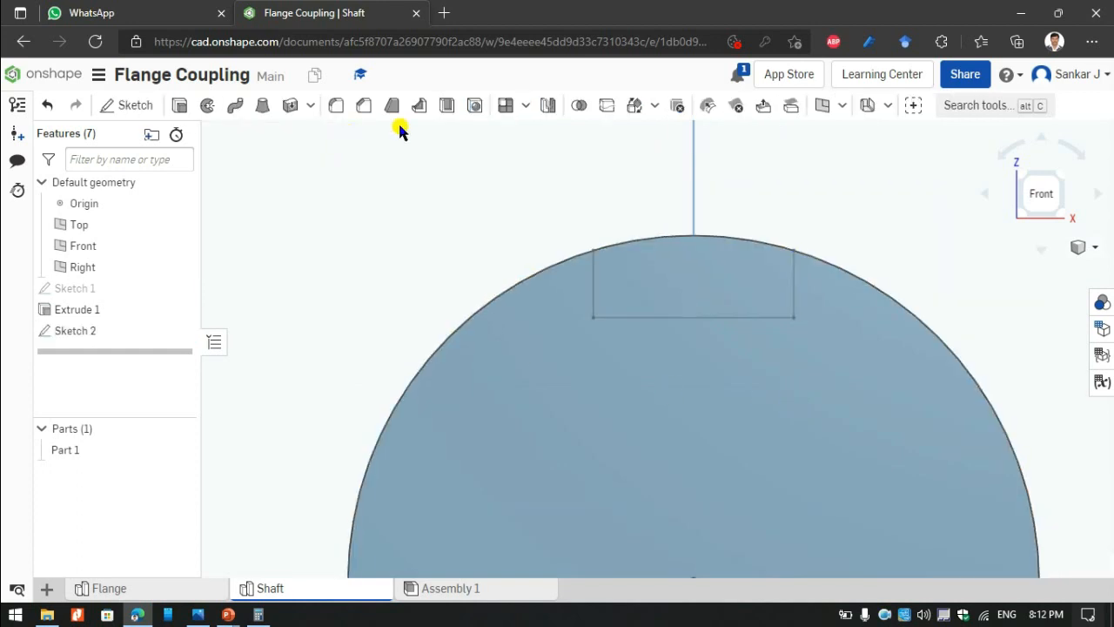
Cut the keyway into the shaft by extruding the sketched keyway region as a blind Remove.
{"action": "left_click", "coordinate": [1019, 170]}
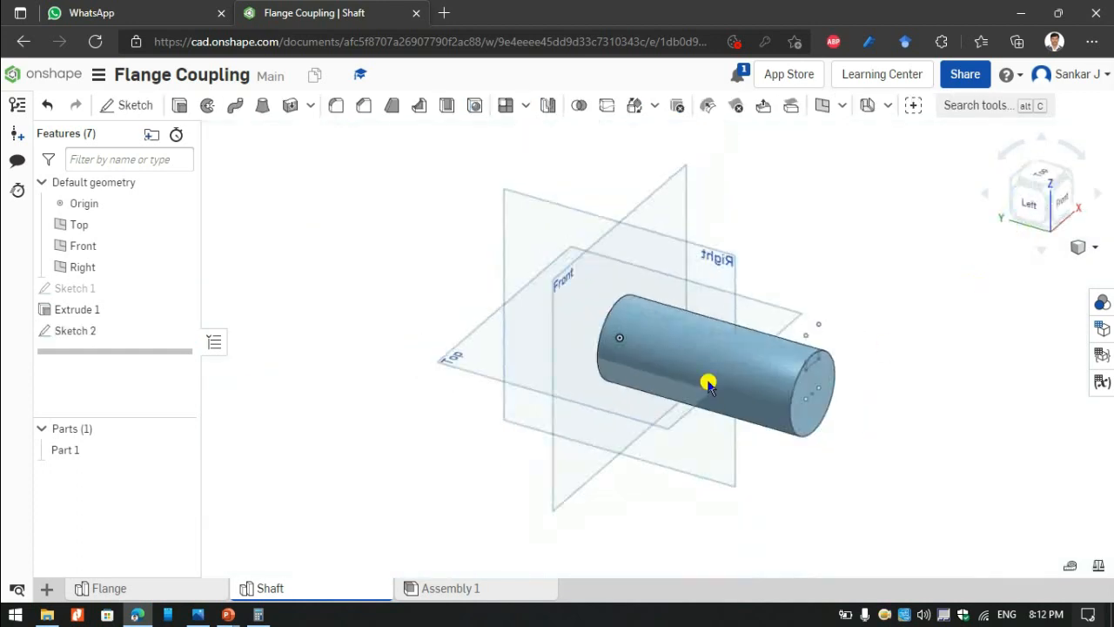
{"action": "left_click", "coordinate": [180, 107]}
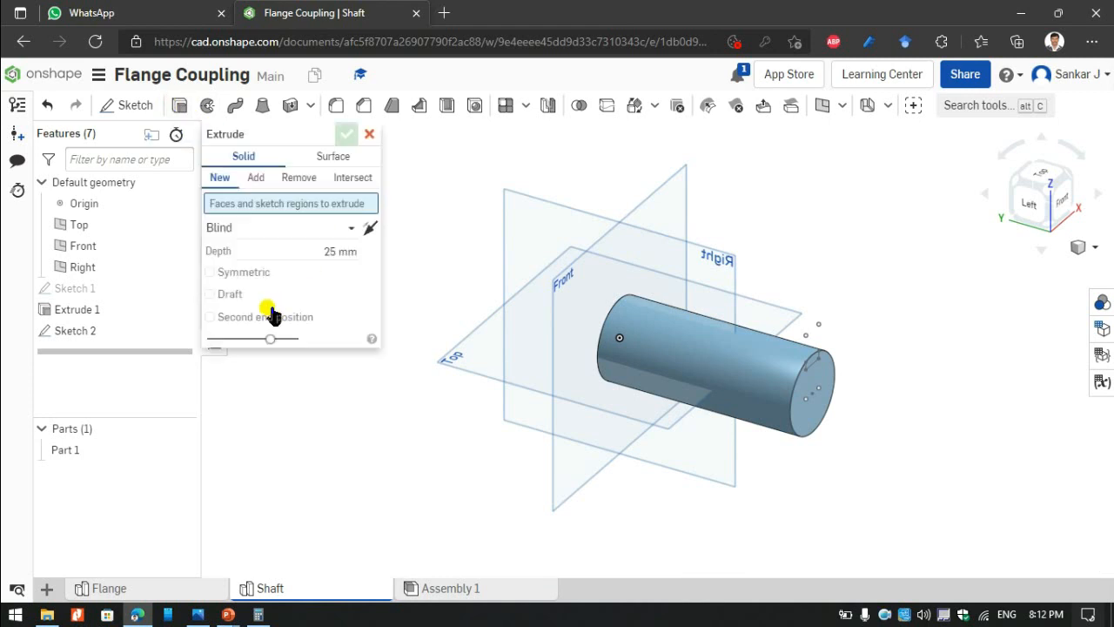
{"action": "left_click", "coordinate": [300, 177]}
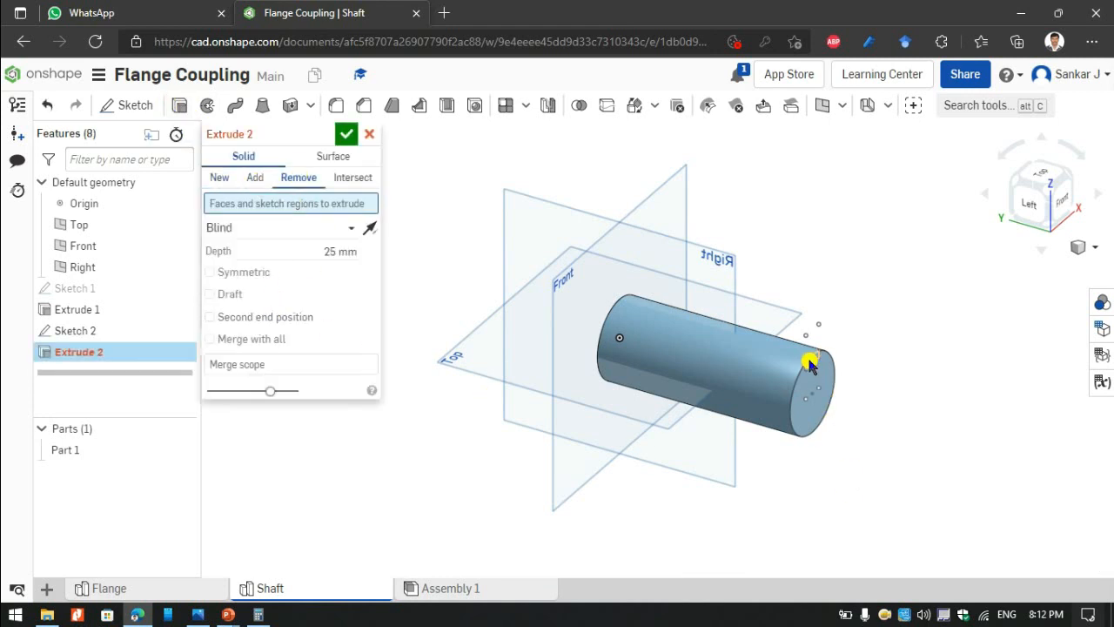
{"action": "left_click", "coordinate": [810, 364]}
{"action": "left_click", "coordinate": [318, 266]}
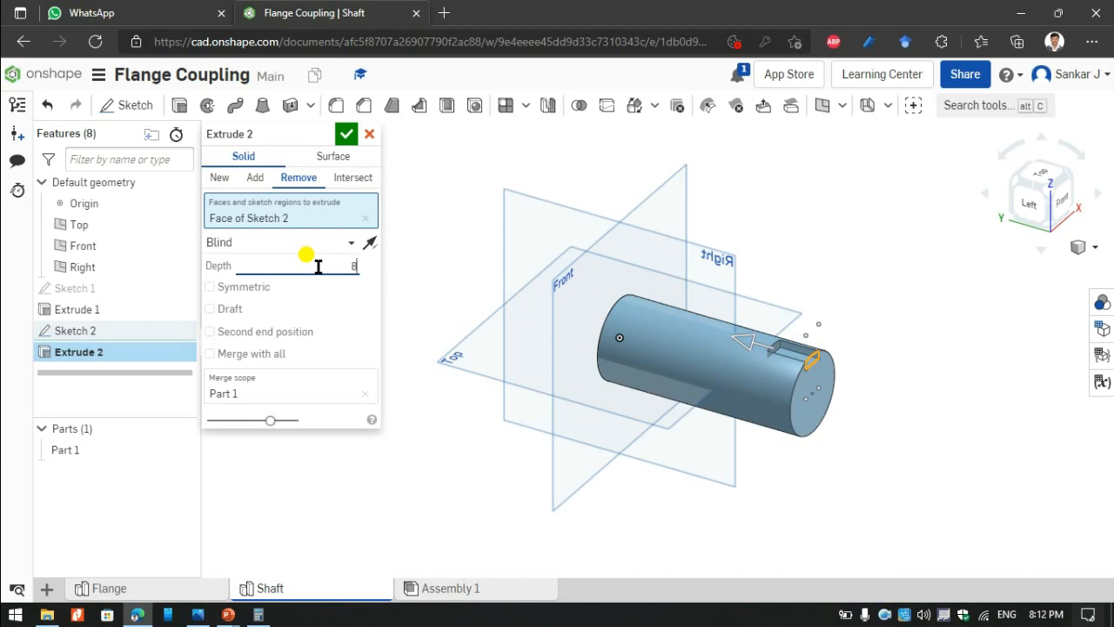
{"action": "left_click", "coordinate": [346, 133]}
Inspect the keyway cut from several views and compare its end shape with the Flanged coupling.png drawing in Photos.
{"action": "scroll", "coordinate": [696, 305], "scroll_direction": "up", "scroll_amount": 5}
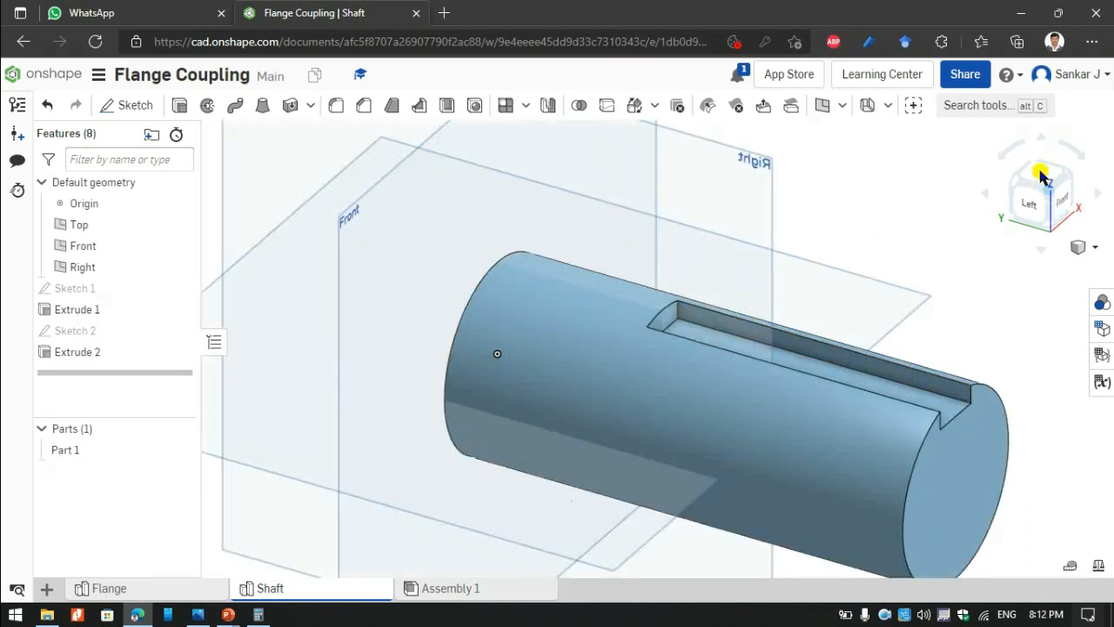
{"action": "left_click", "coordinate": [1040, 172]}
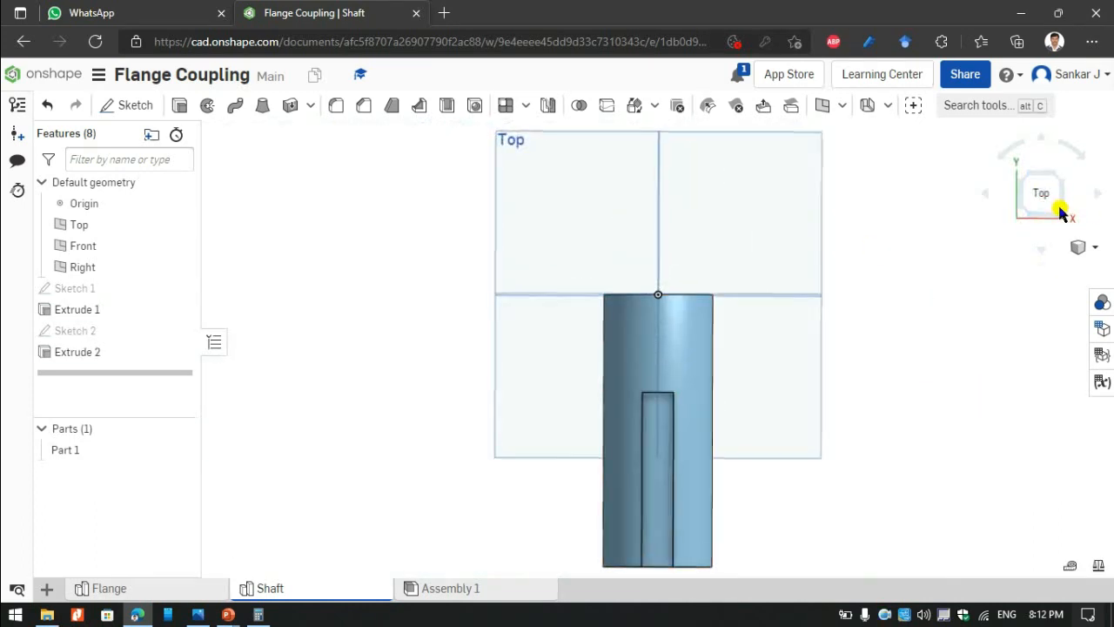
{"action": "left_click", "coordinate": [1061, 213]}
{"action": "scroll", "coordinate": [641, 340], "scroll_direction": "up", "scroll_amount": 5}
{"action": "scroll", "coordinate": [641, 342], "scroll_direction": "up", "scroll_amount": 3}
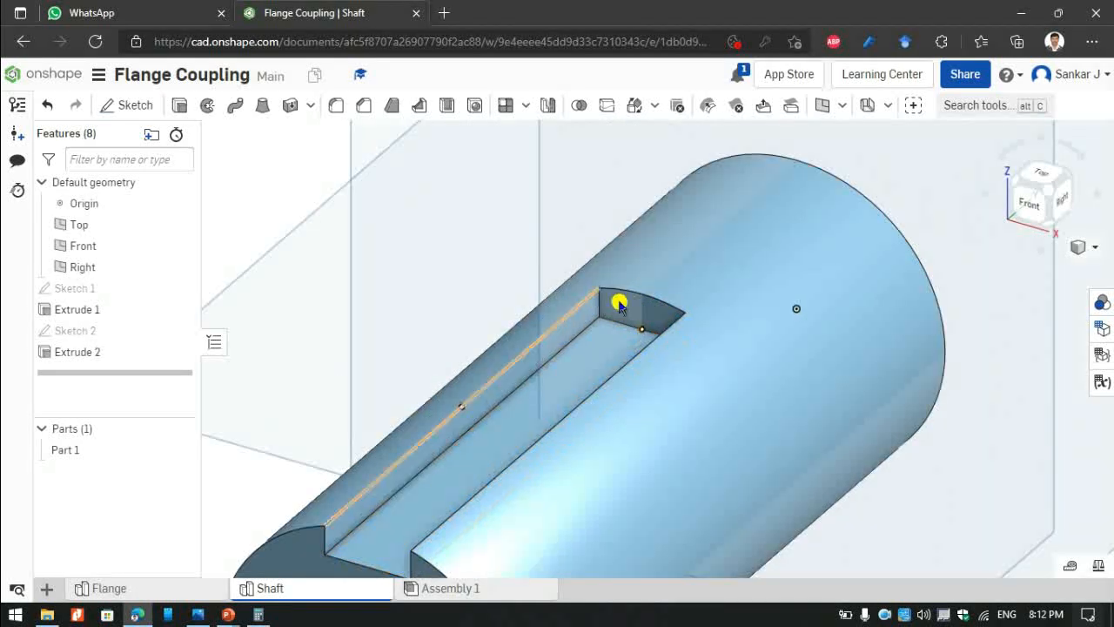
{"action": "left_click", "coordinate": [189, 614]}
{"action": "scroll", "coordinate": [497, 405], "scroll_direction": "up", "scroll_amount": 3}
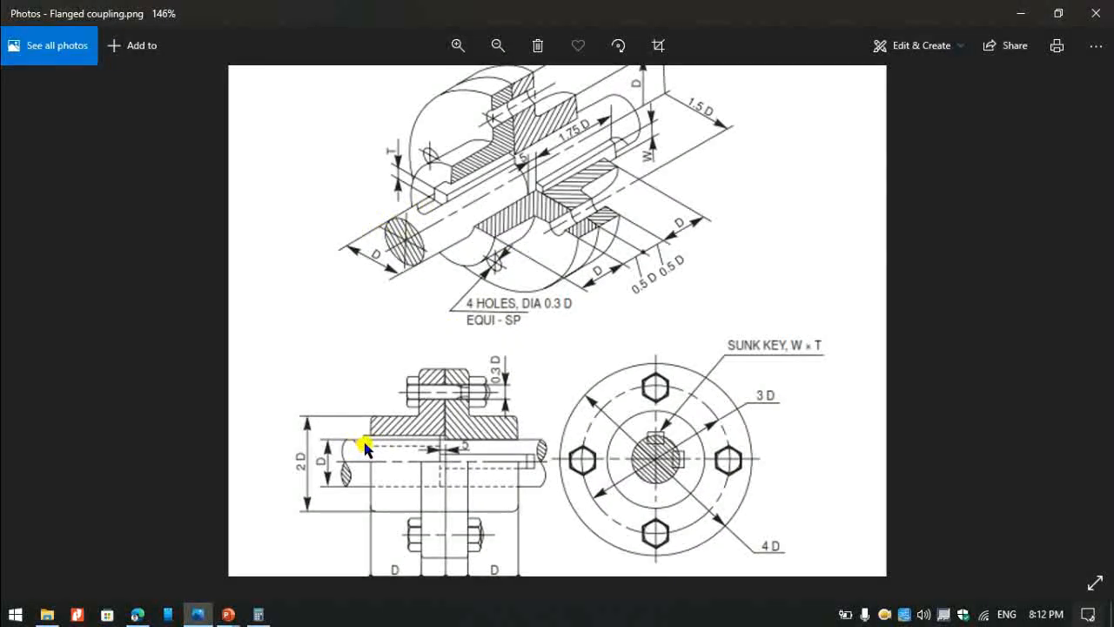
{"action": "scroll", "coordinate": [363, 438], "scroll_direction": "up", "scroll_amount": 4}
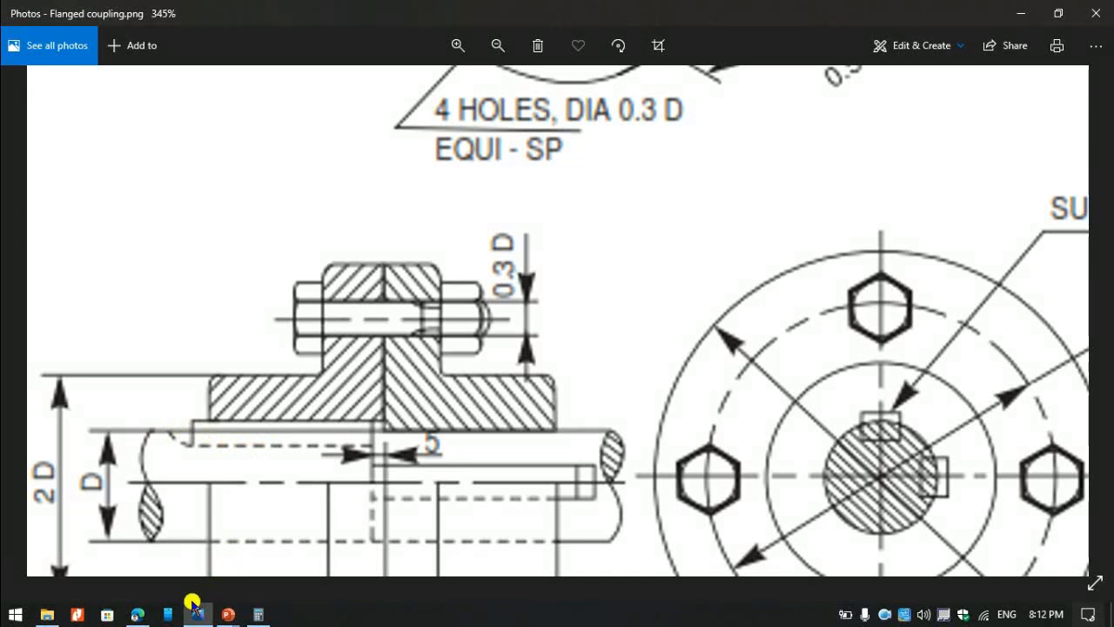
Switch back to the Onshape shaft model and start a sketch on the keyway's long side wall, viewed from the left.
{"action": "left_click", "coordinate": [132, 615]}
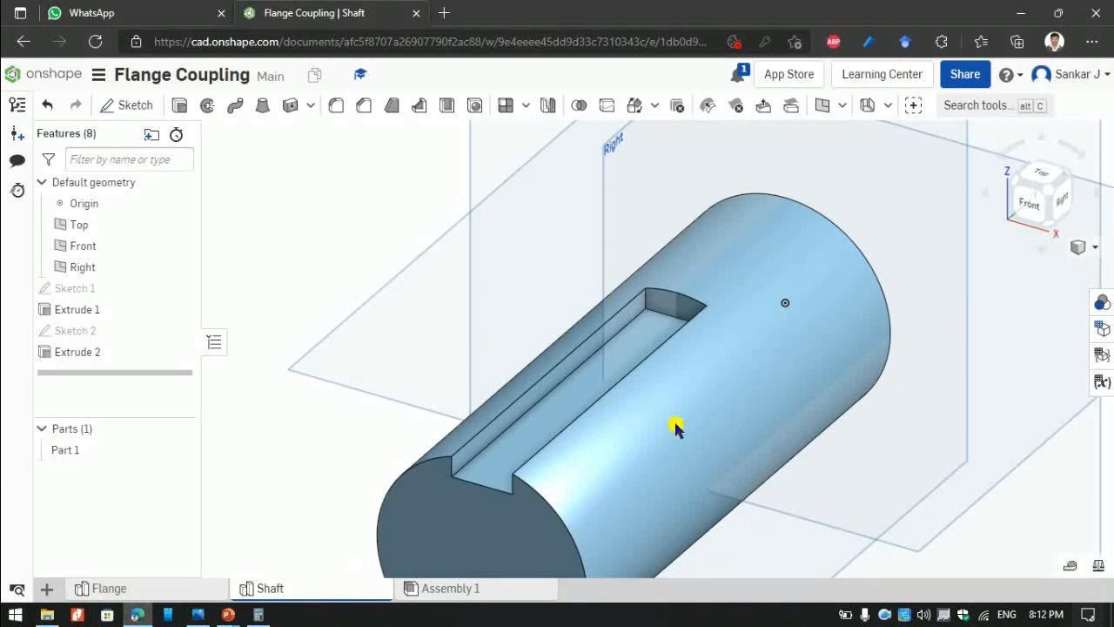
{"action": "left_click", "coordinate": [662, 309]}
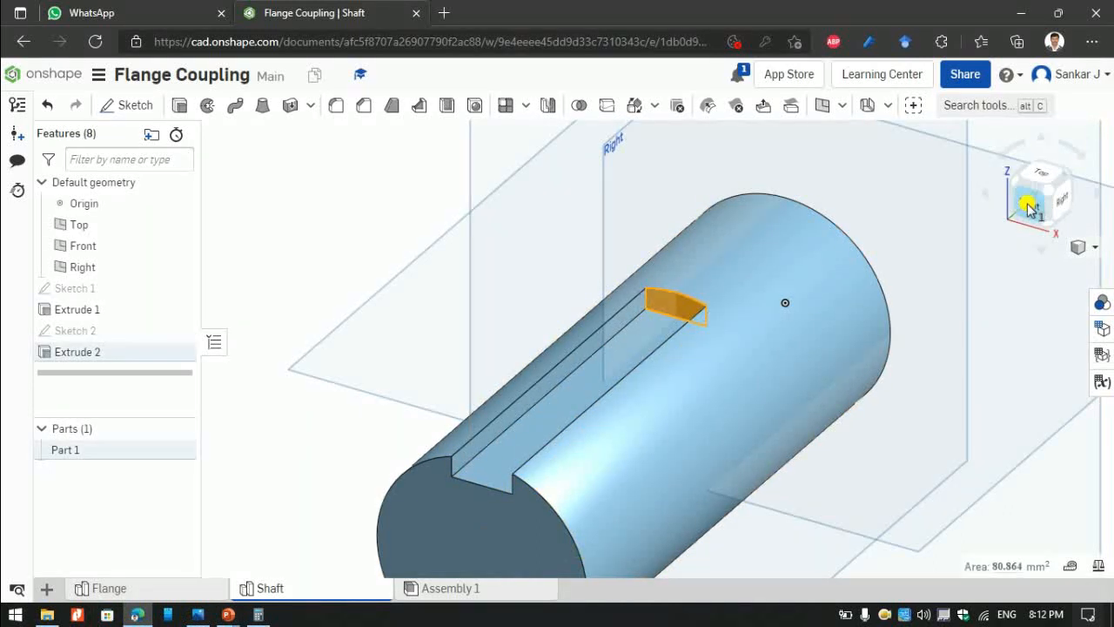
{"action": "key", "text": "n"}
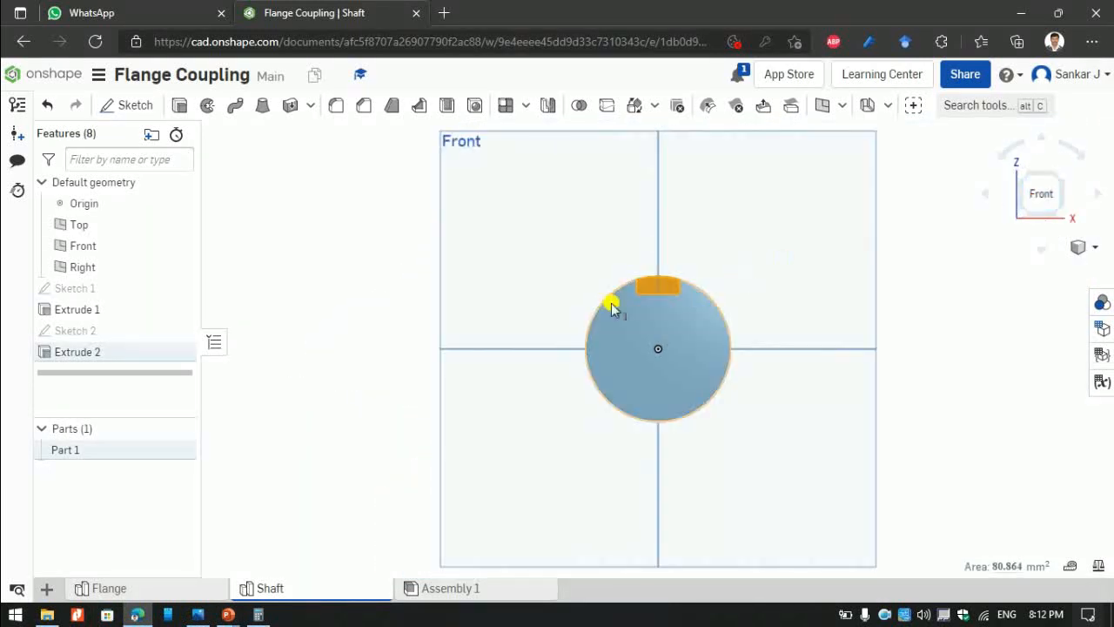
{"action": "left_click", "coordinate": [1025, 179]}
{"action": "left_click", "coordinate": [870, 293]}
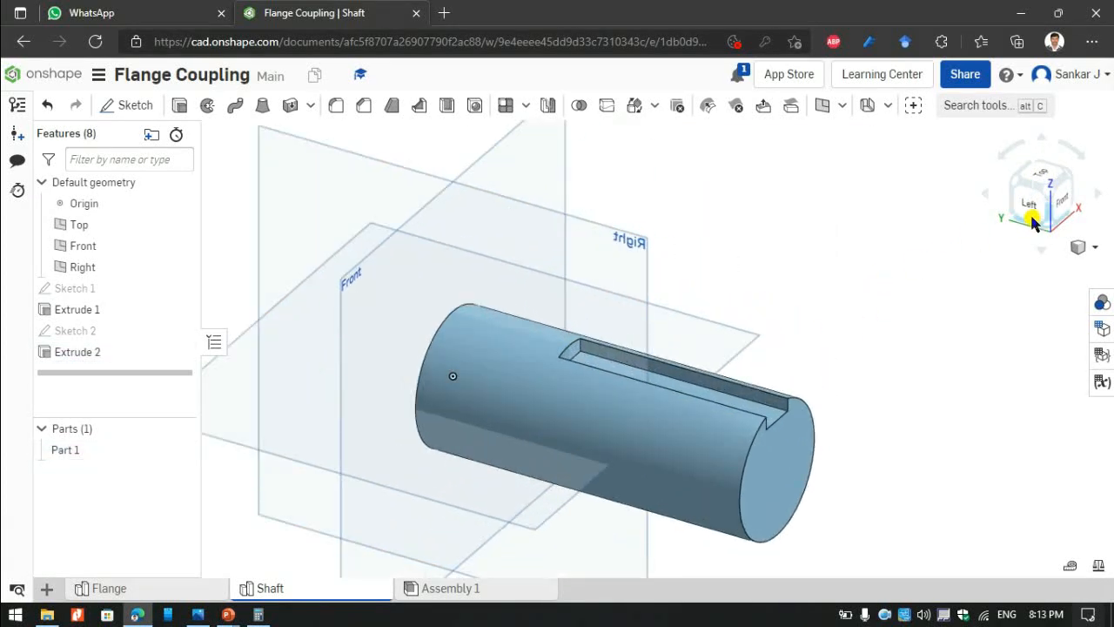
{"action": "left_click", "coordinate": [1035, 216]}
{"action": "left_click", "coordinate": [1062, 177]}
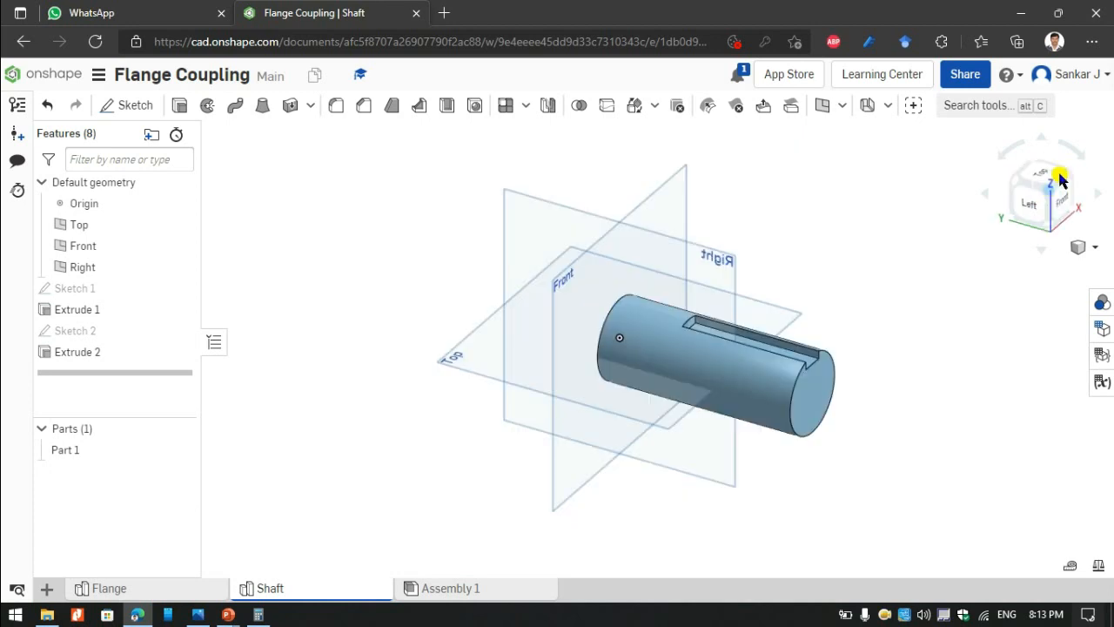
{"action": "scroll", "coordinate": [722, 340], "scroll_direction": "up", "scroll_amount": 8}
{"action": "left_click", "coordinate": [641, 279]}
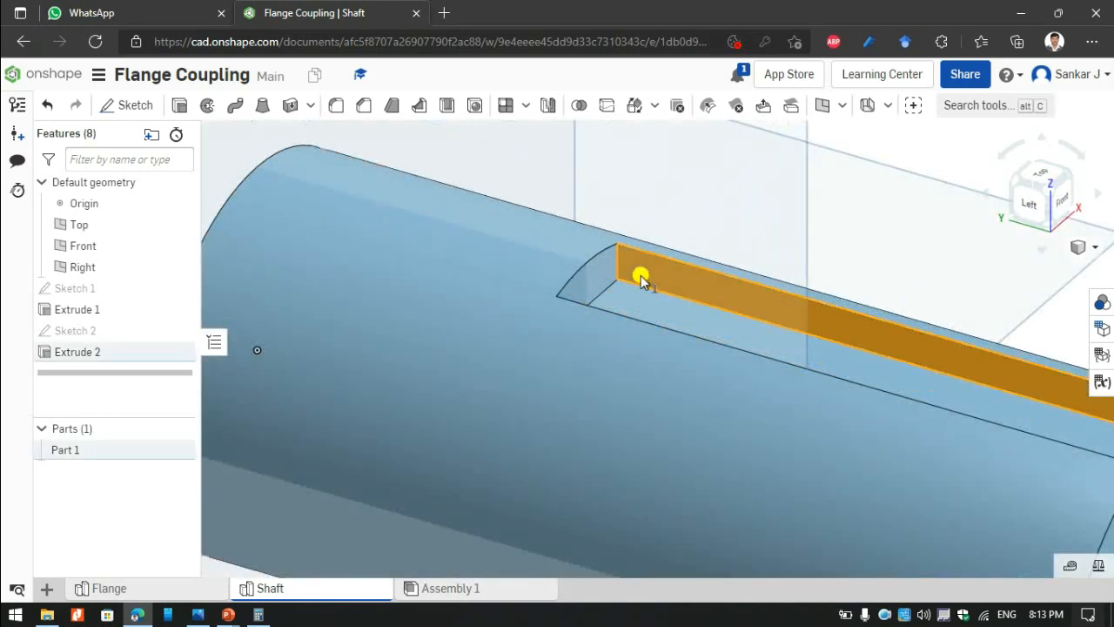
{"action": "key", "text": "shift+s"}
{"action": "left_click", "coordinate": [1032, 199]}
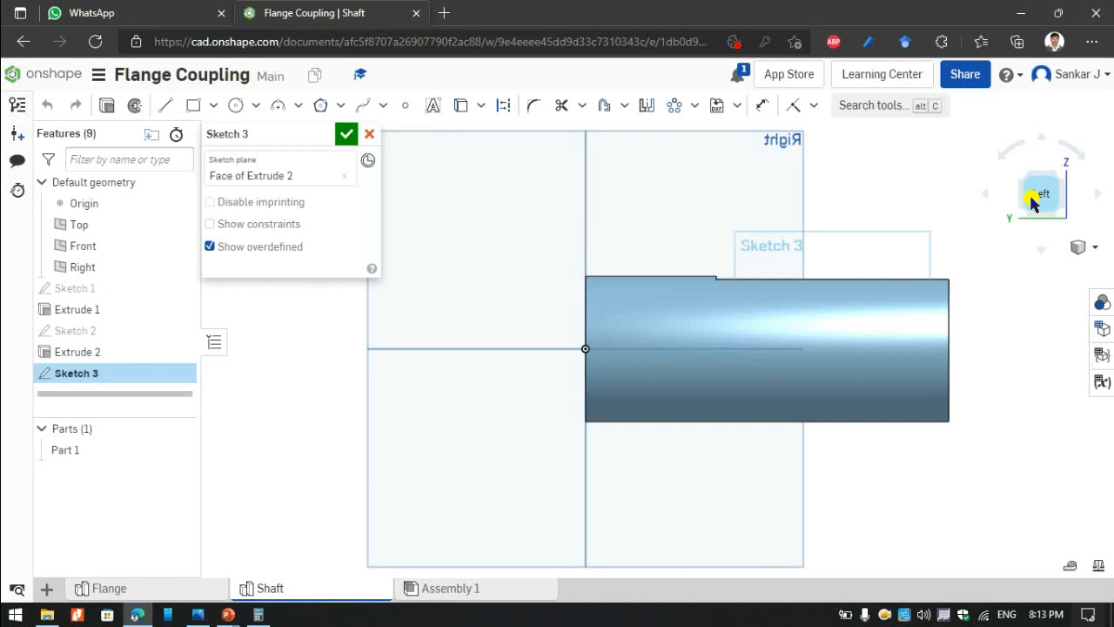
Change the model display to Hidden edges visible so the keyway's end outline can be used for sketching.
{"action": "left_click", "coordinate": [1087, 249]}
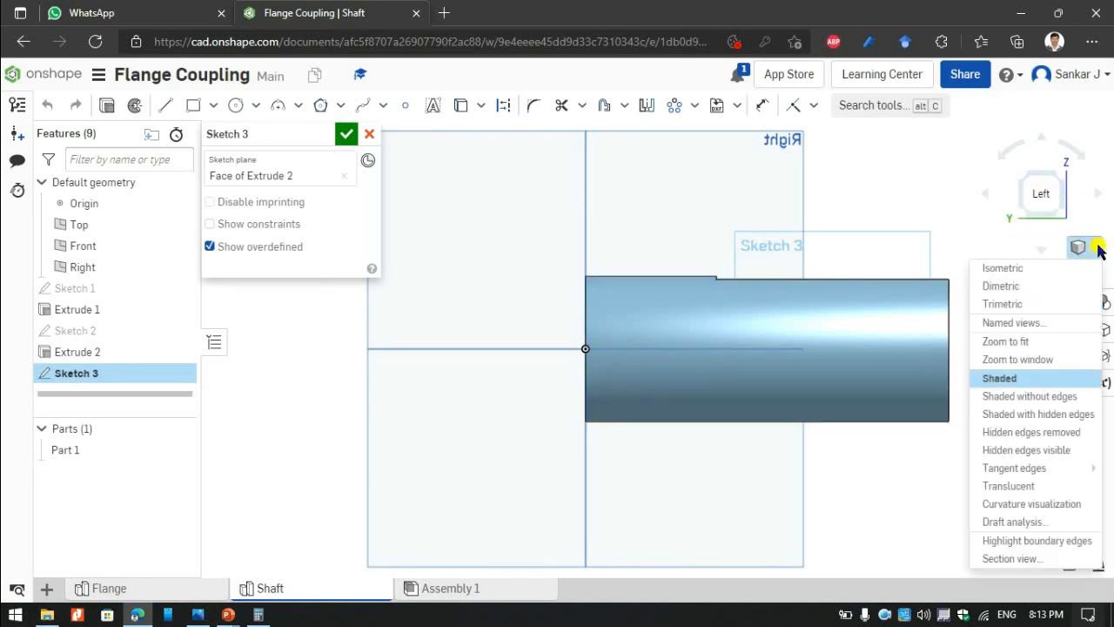
{"action": "left_click", "coordinate": [1028, 398]}
{"action": "left_click", "coordinate": [1087, 247]}
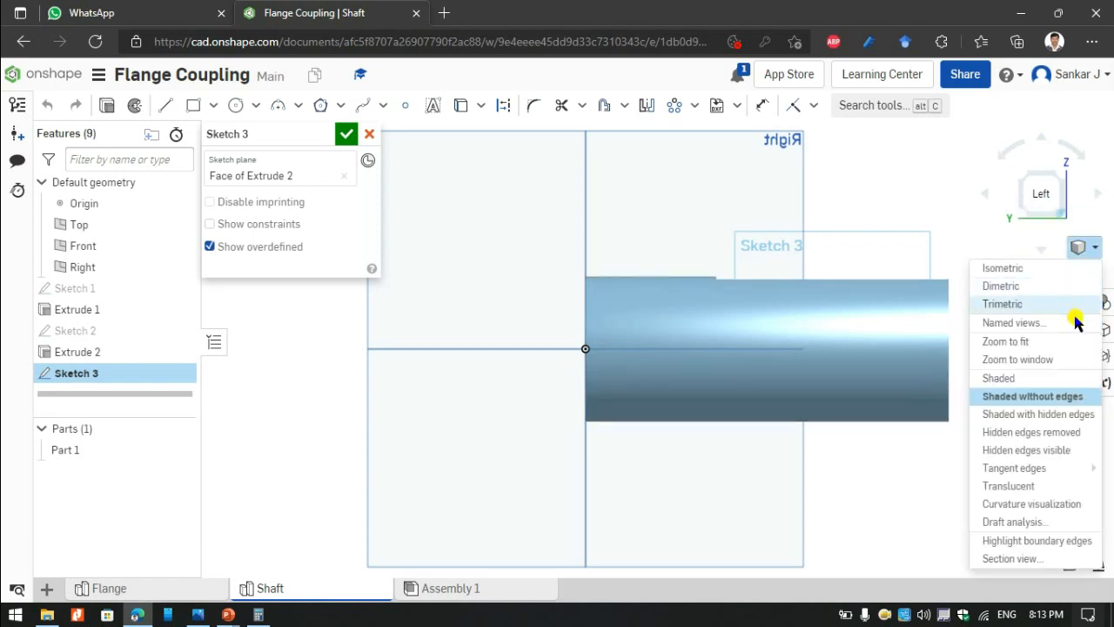
{"action": "left_click", "coordinate": [1042, 435]}
{"action": "scroll", "coordinate": [749, 275], "scroll_direction": "up", "scroll_amount": 5}
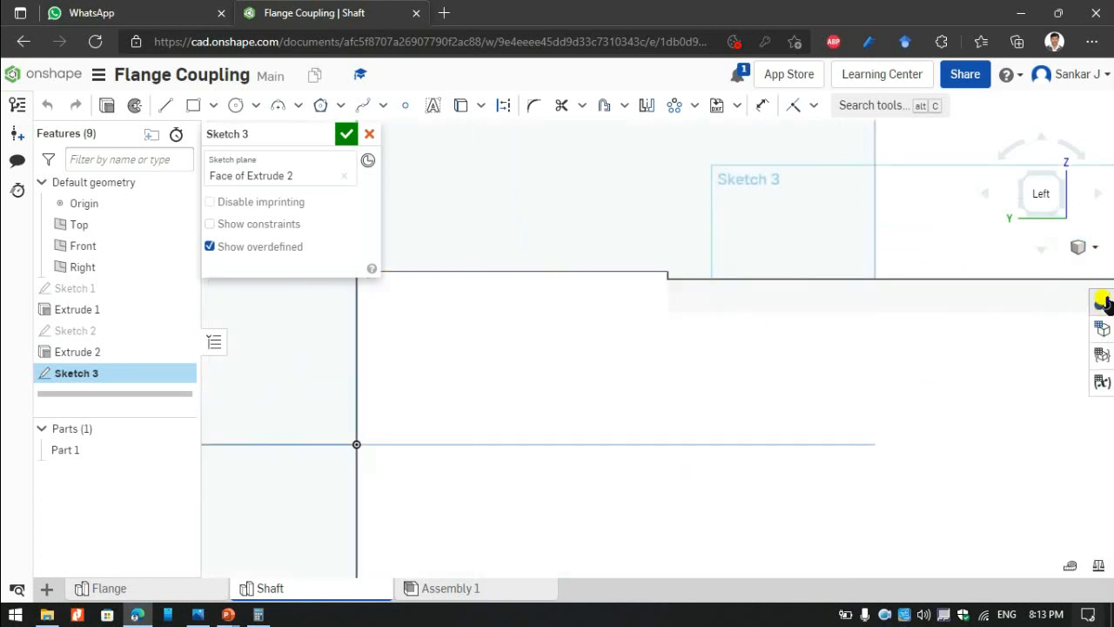
{"action": "left_click", "coordinate": [1087, 247]}
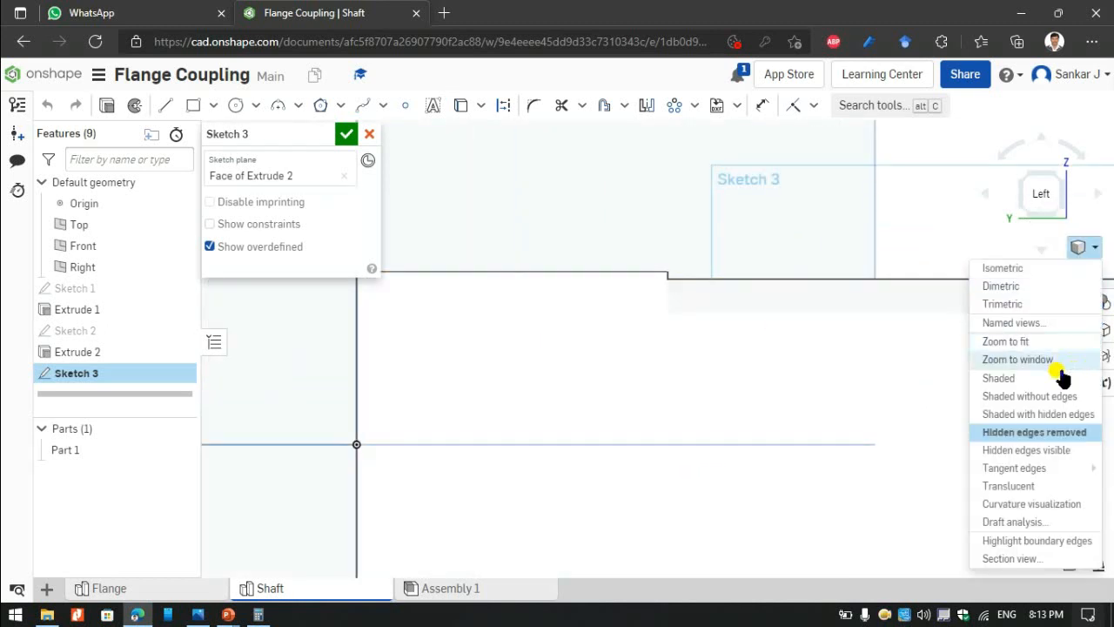
{"action": "left_click", "coordinate": [1049, 452]}
{"action": "scroll", "coordinate": [687, 308], "scroll_direction": "up", "scroll_amount": 3}
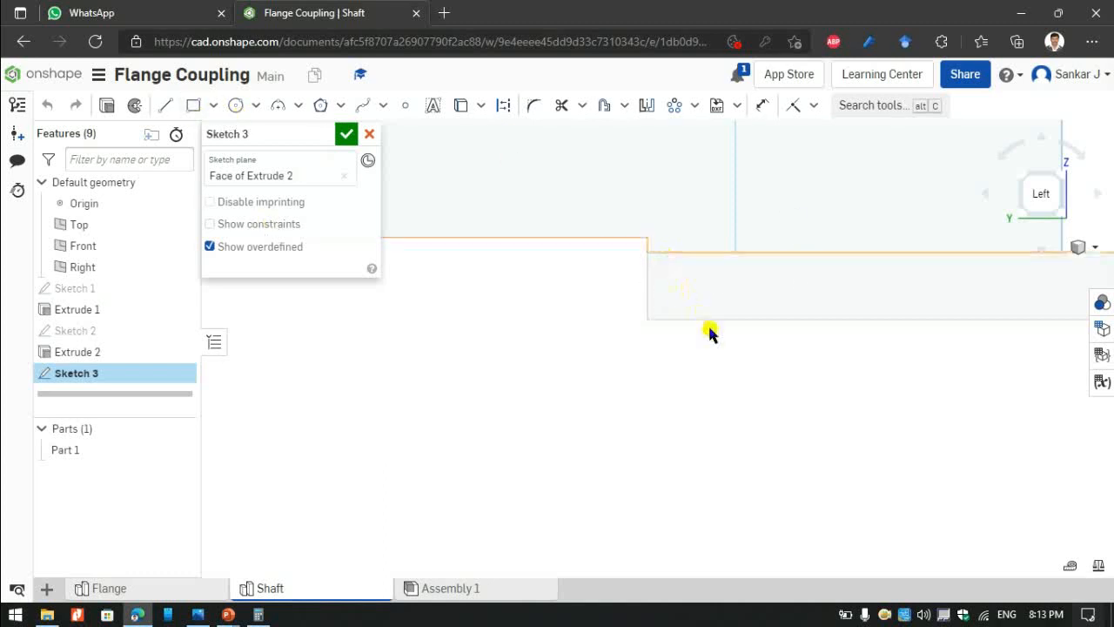
Sketch a circle about 9.7 mm in diameter centred on the lower corner of the keyway's closed end.
{"action": "left_click", "coordinate": [241, 105]}
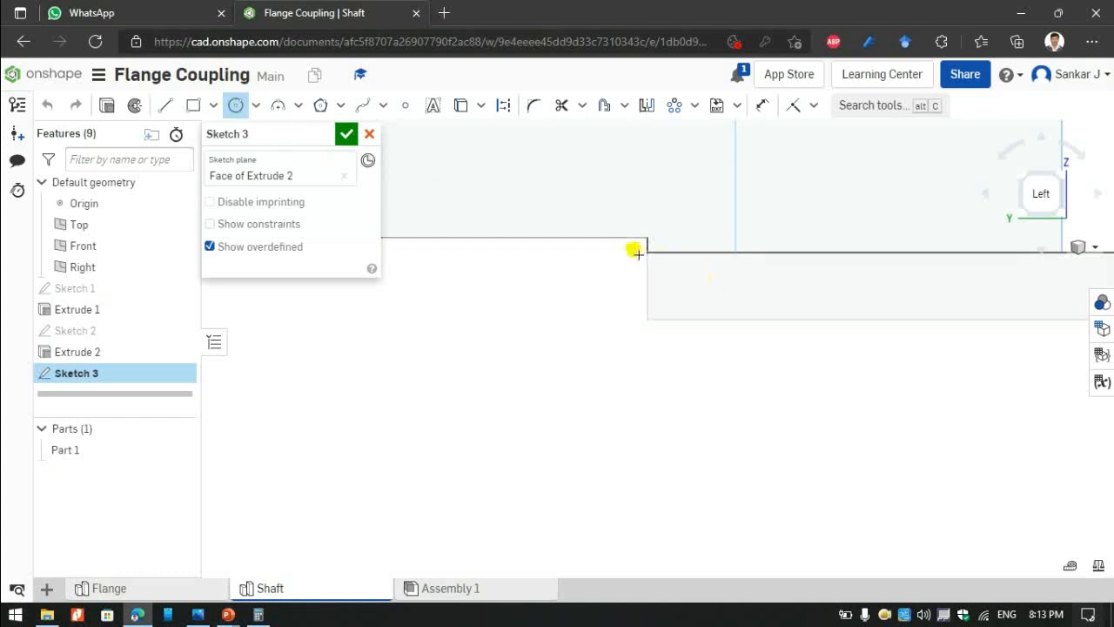
{"action": "left_click", "coordinate": [646, 320]}
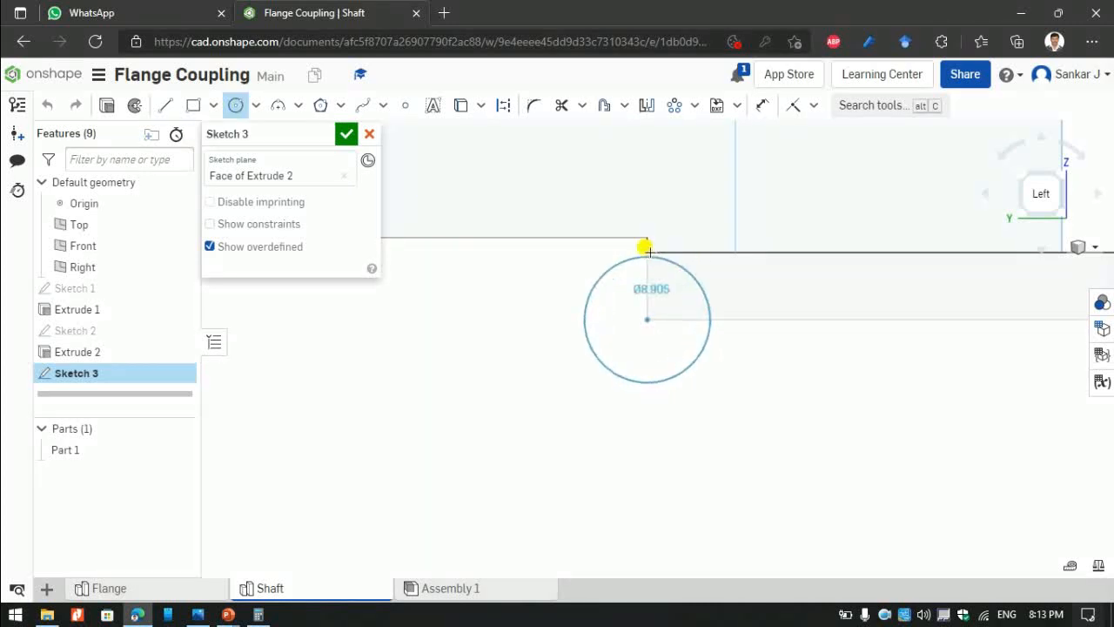
{"action": "left_click", "coordinate": [786, 325]}
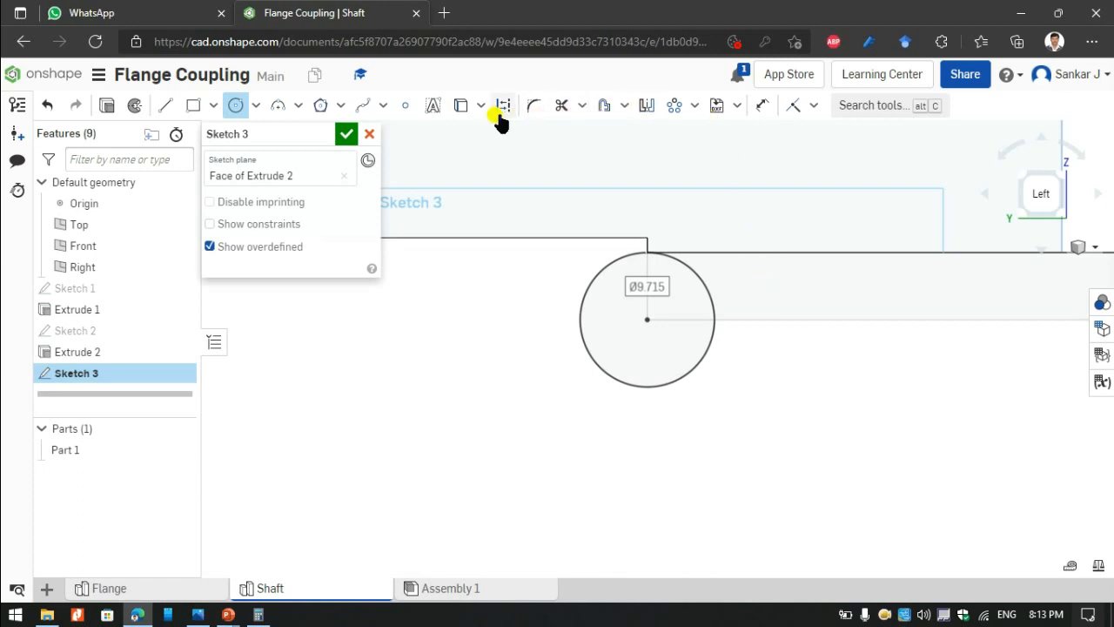
{"action": "left_click", "coordinate": [693, 105]}
{"action": "left_click", "coordinate": [604, 135]}
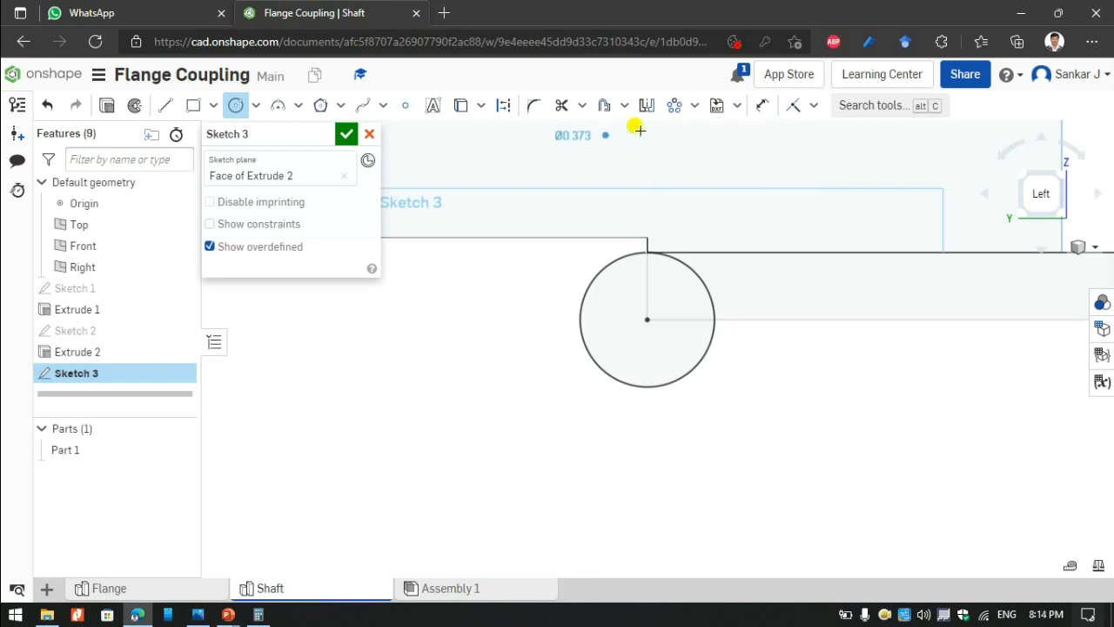
Try a center point arc around the circle's centre, then cancel it and delete the circle.
{"action": "left_click", "coordinate": [297, 107]}
{"action": "left_click", "coordinate": [322, 185]}
{"action": "left_click", "coordinate": [646, 319]}
{"action": "left_click", "coordinate": [647, 252]}
{"action": "left_click", "coordinate": [711, 318]}
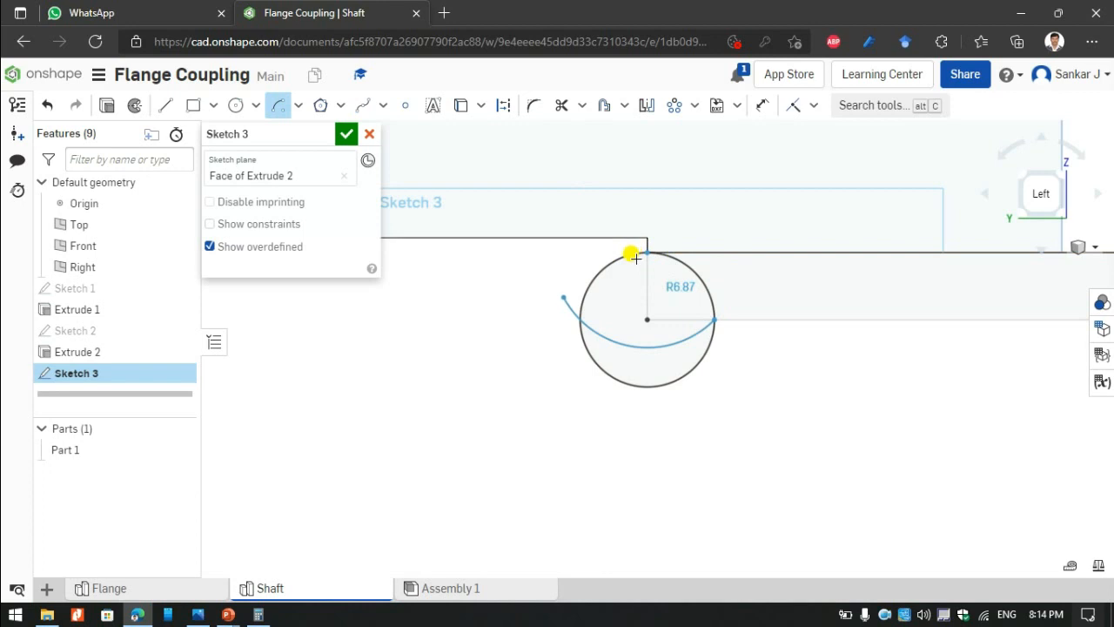
{"action": "key", "text": "Escape"}
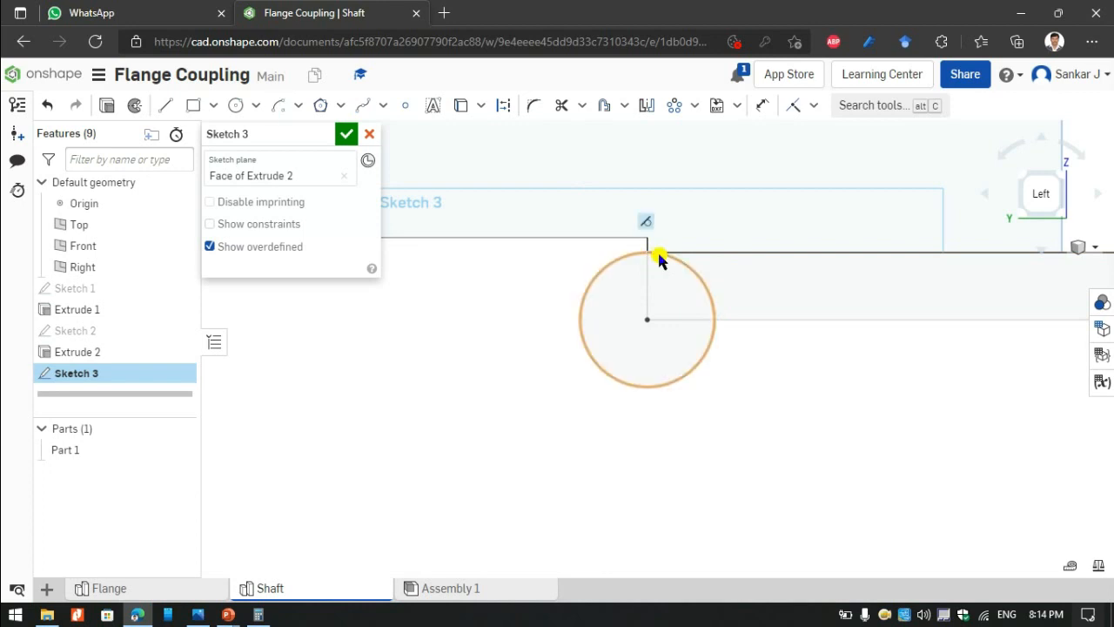
{"action": "left_click", "coordinate": [280, 106]}
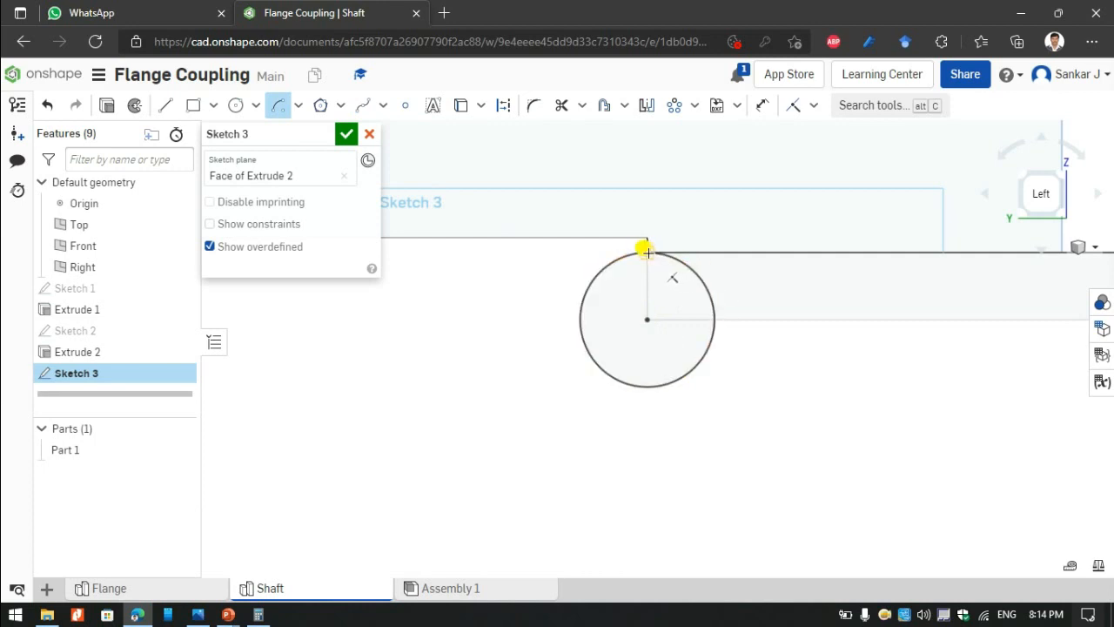
{"action": "key", "text": "Escape"}
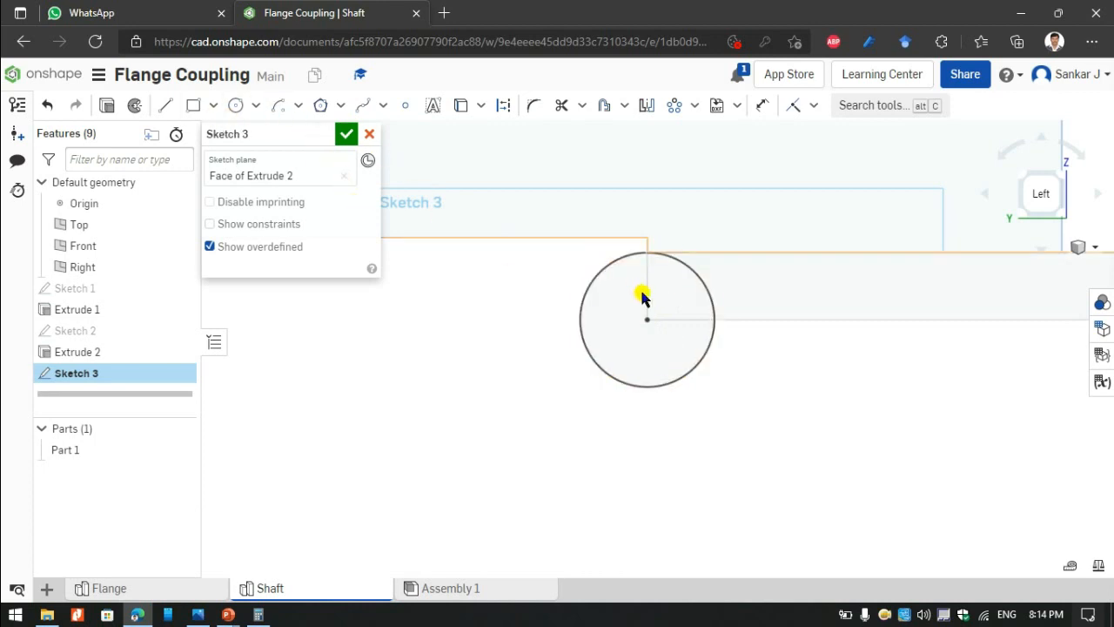
{"action": "left_click", "coordinate": [712, 298]}
{"action": "key", "text": "Delete"}
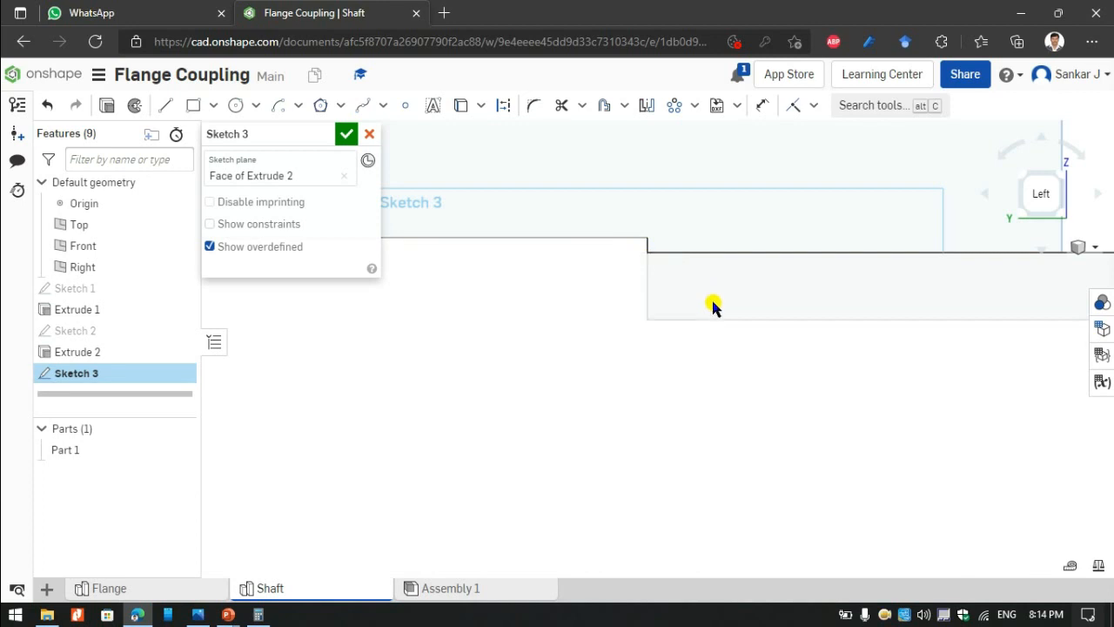
Draw a line about 5.7 mm long along the keyway's upper edge from its closed end, then delete it.
{"action": "left_click", "coordinate": [165, 105]}
{"action": "left_click", "coordinate": [646, 252]}
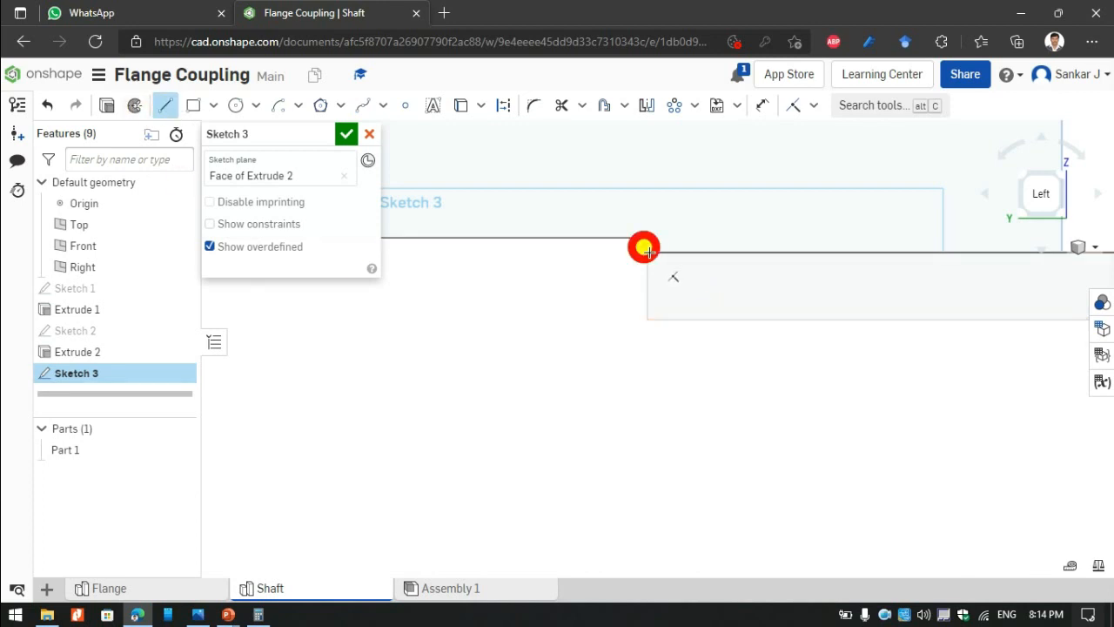
{"action": "left_click", "coordinate": [725, 250]}
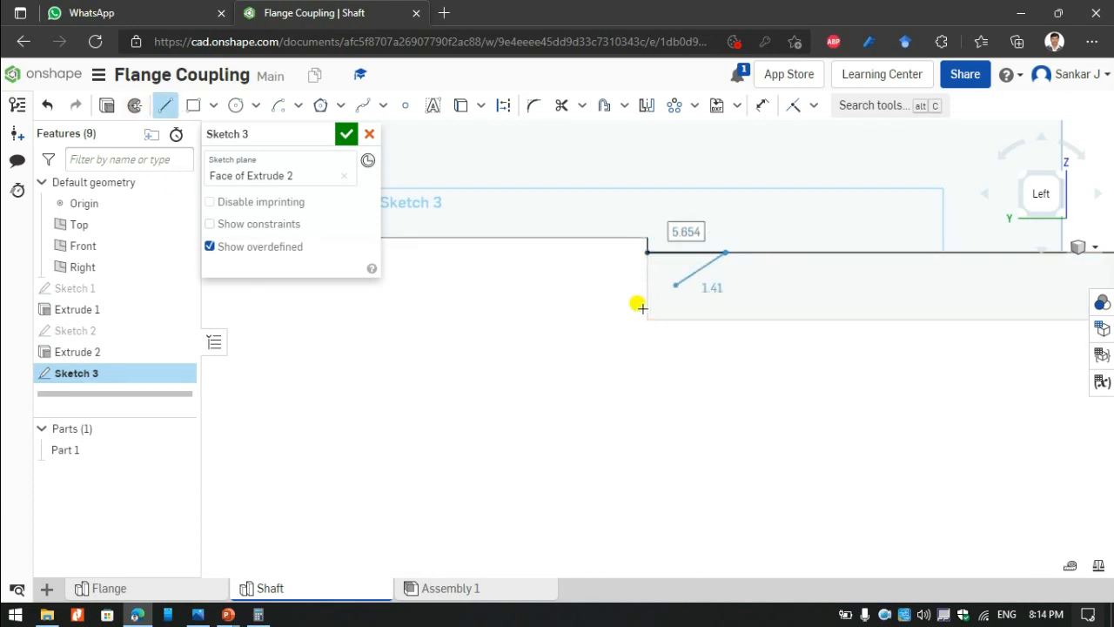
{"action": "key", "text": "Escape"}
{"action": "left_click", "coordinate": [706, 254]}
{"action": "key", "text": "Delete"}
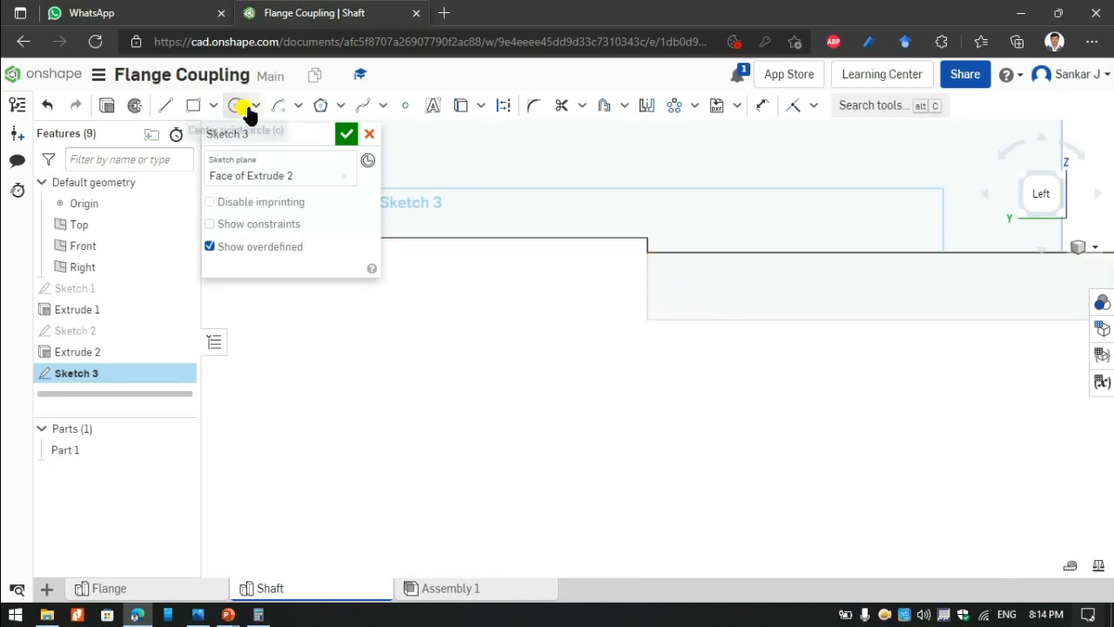
{"action": "left_click", "coordinate": [296, 106]}
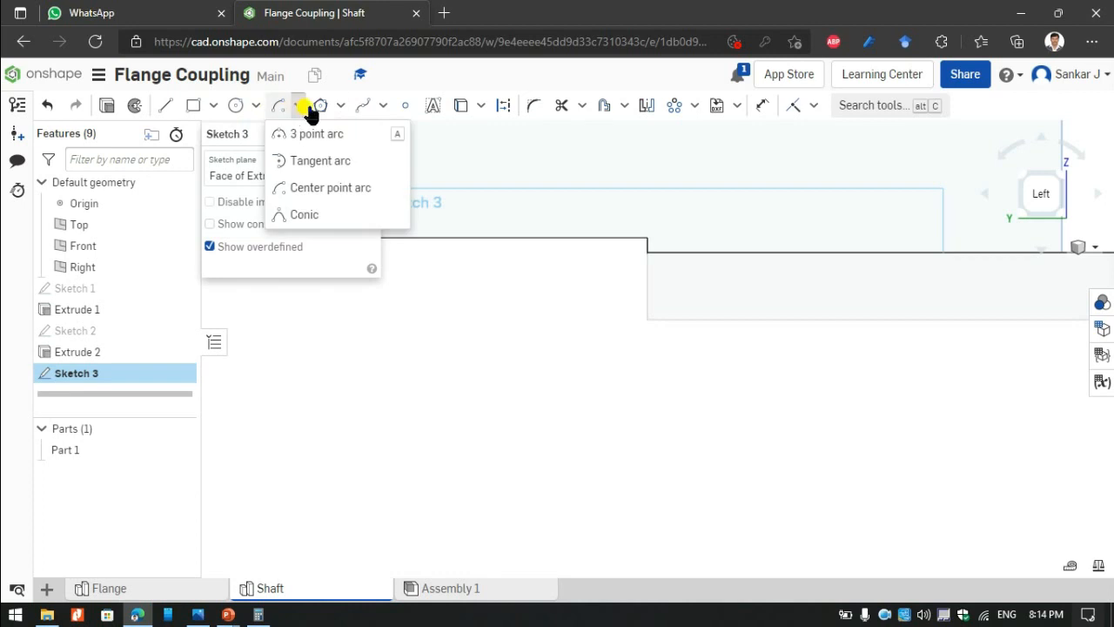
{"action": "left_click", "coordinate": [304, 131]}
{"action": "left_click", "coordinate": [648, 253]}
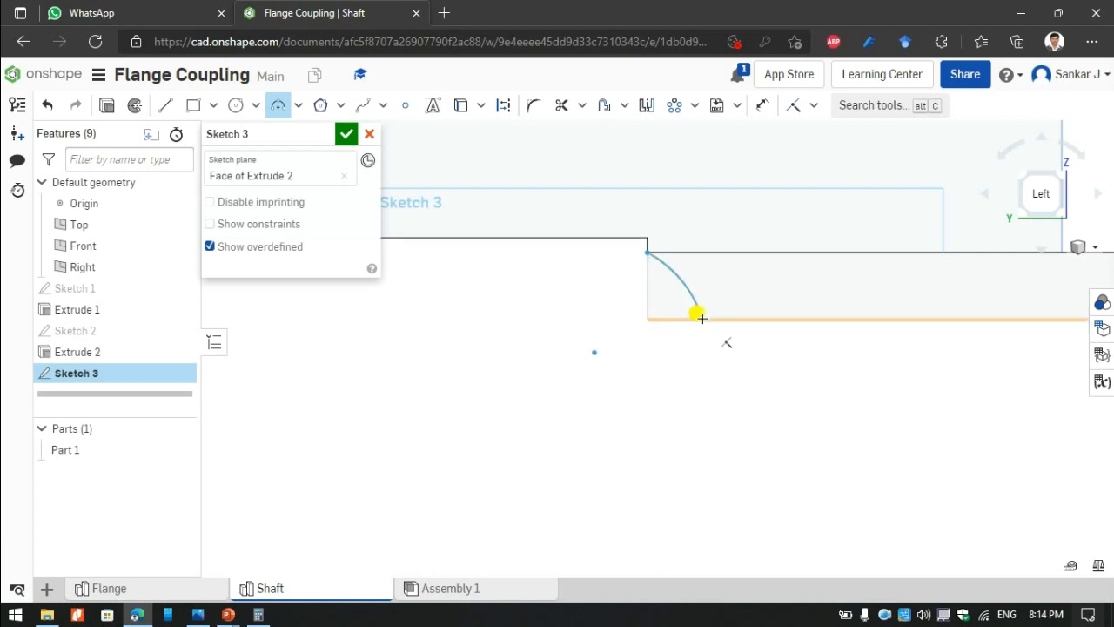
{"action": "key", "text": "Escape"}
Sketch a guide circle centred on the lower corner of the keyway's closed end and passing through its upper corner.
{"action": "key", "text": "c"}
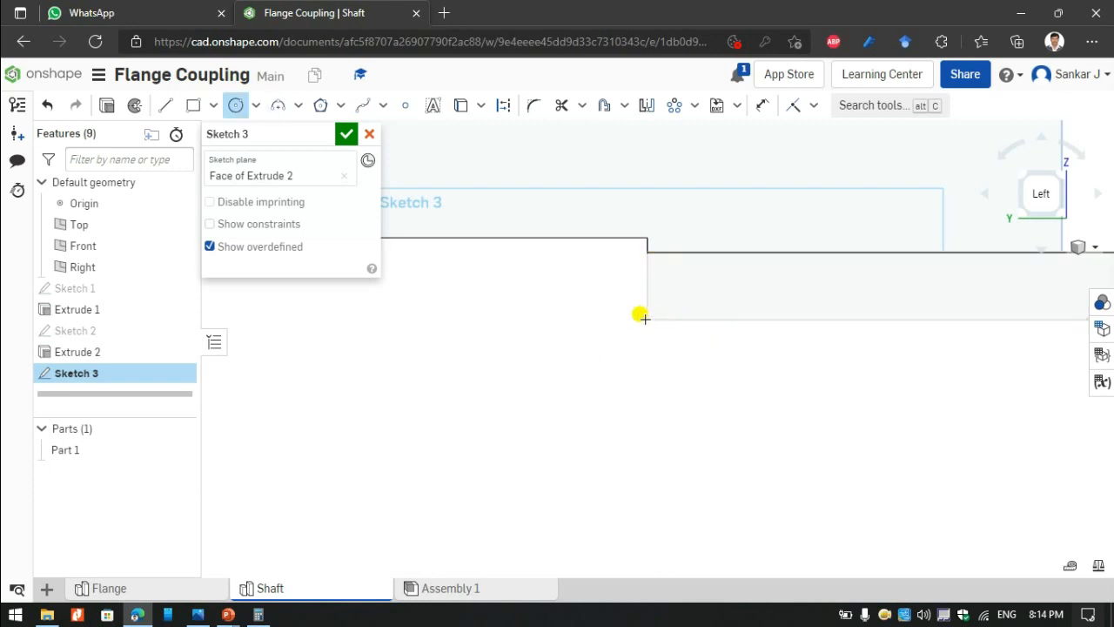
{"action": "left_click", "coordinate": [646, 319]}
{"action": "left_click", "coordinate": [646, 250]}
Draw a concave 3 point arc from the guide circle's intersection with the keyway floor to the upper end corner, then delete the circle.
{"action": "left_click", "coordinate": [278, 105]}
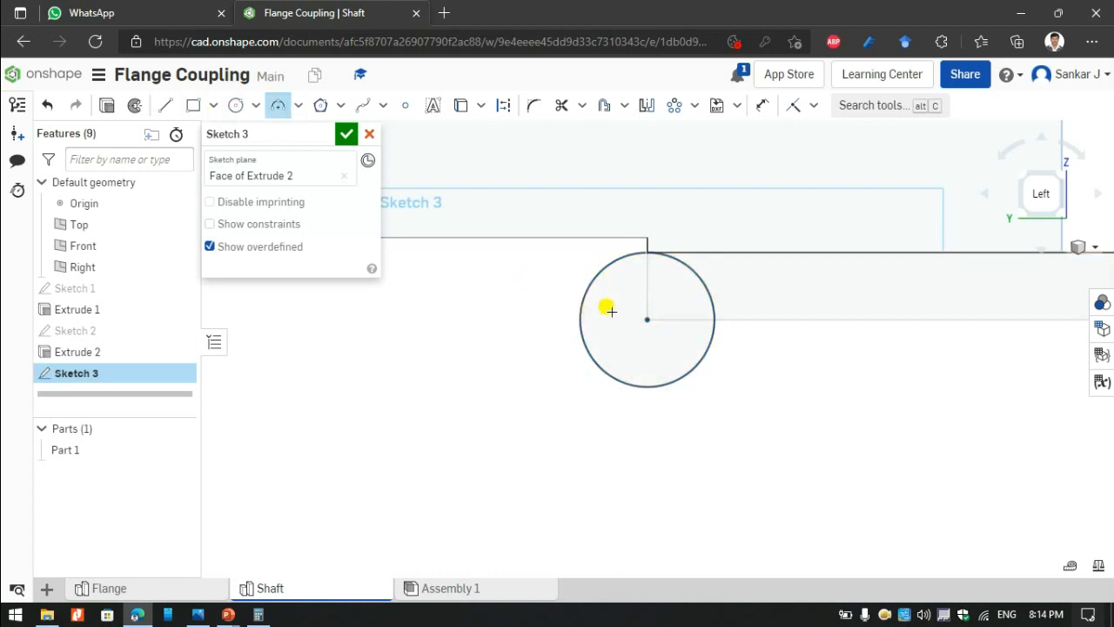
{"action": "left_click", "coordinate": [714, 319]}
{"action": "left_click", "coordinate": [644, 251]}
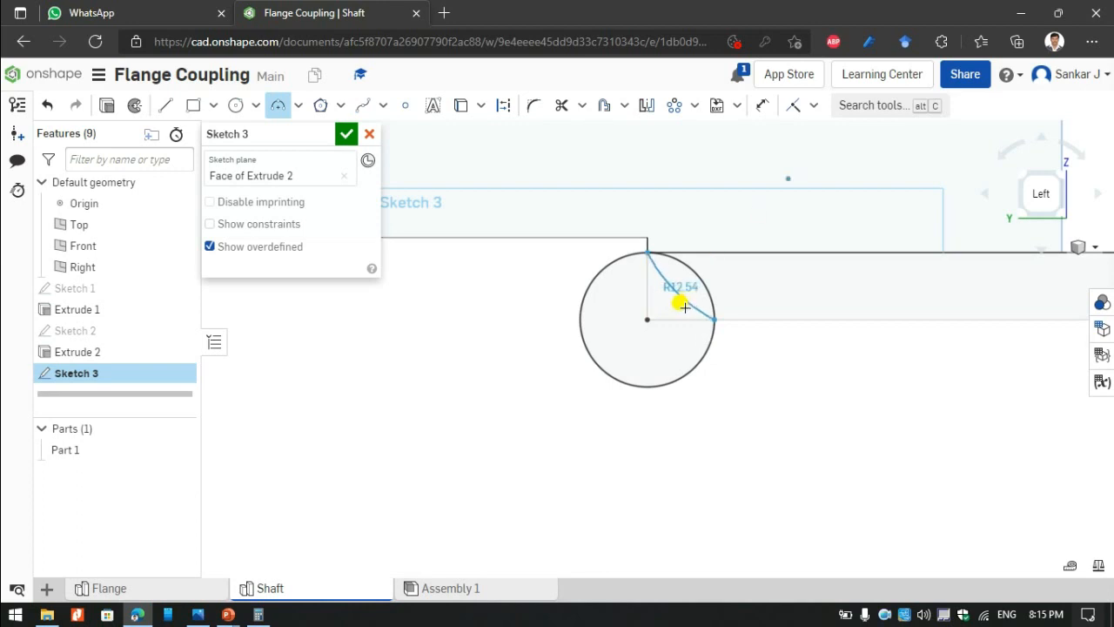
{"action": "left_click", "coordinate": [684, 307]}
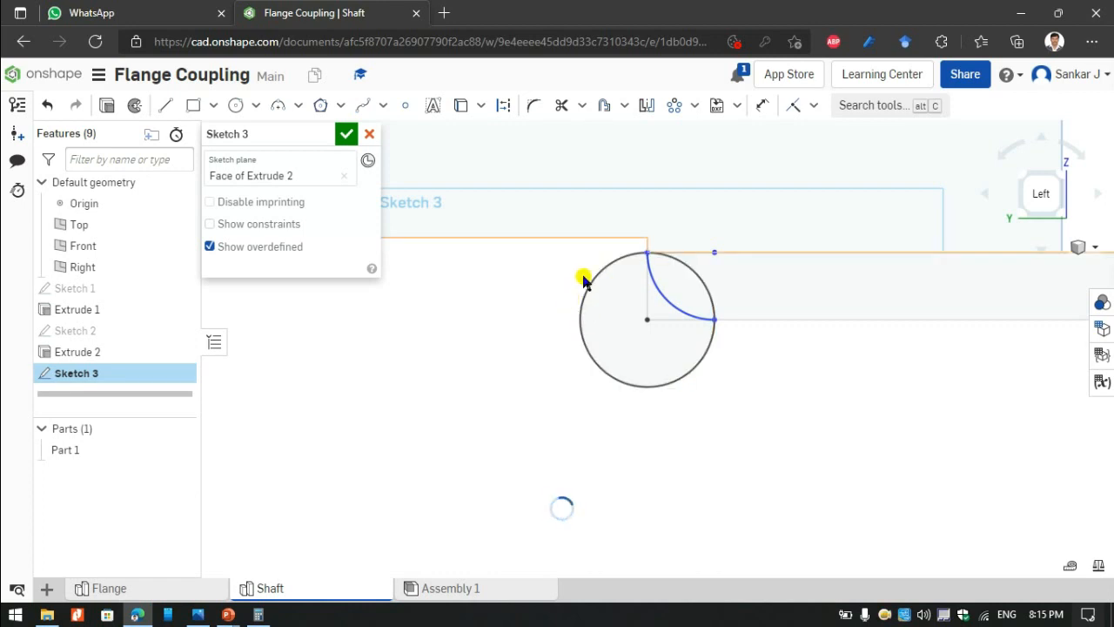
{"action": "left_click", "coordinate": [611, 265]}
{"action": "key", "text": "Delete"}
Close the arc profile with a vertical and a horizontal line, each about 4.9 mm long, meeting at the keyway's lower corner, and finish the sketch.
{"action": "left_click", "coordinate": [165, 105]}
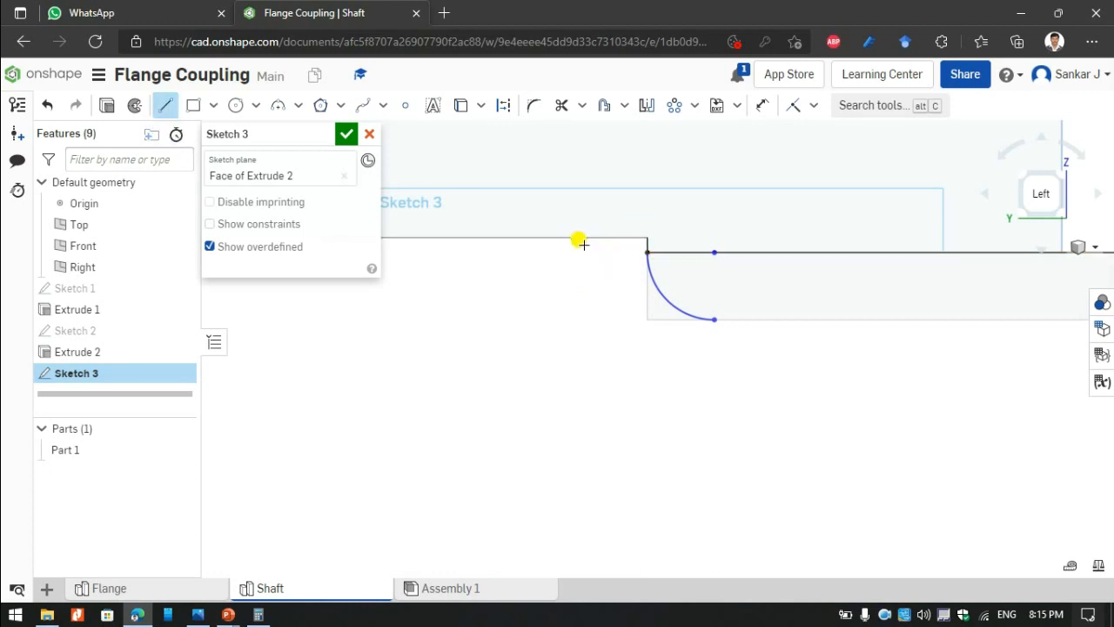
{"action": "left_click", "coordinate": [647, 319]}
{"action": "left_click", "coordinate": [714, 318]}
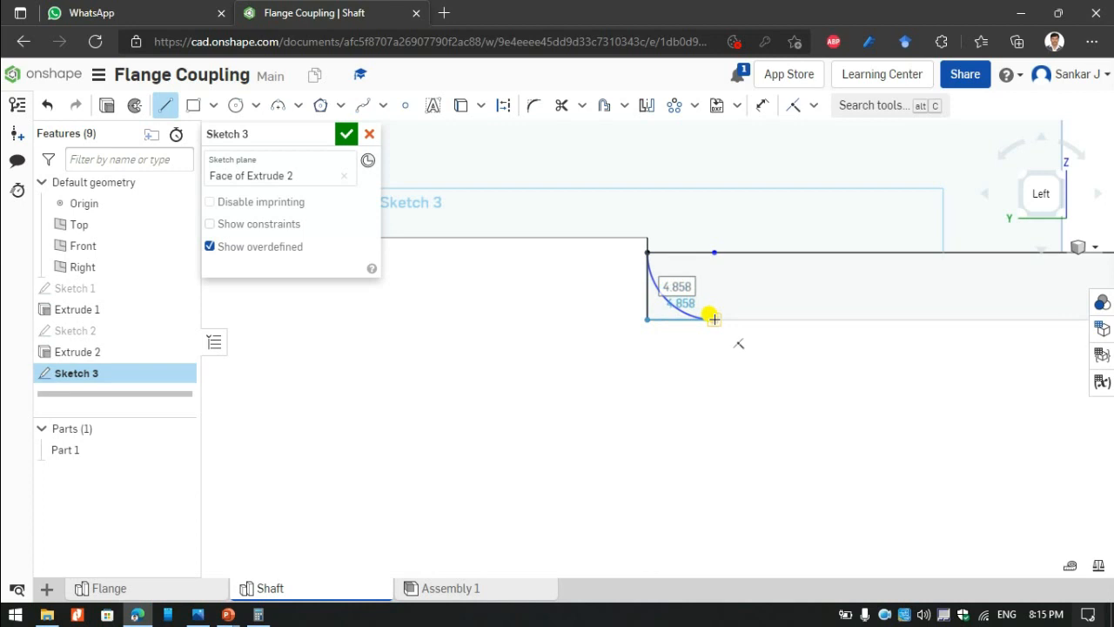
{"action": "left_click", "coordinate": [346, 133]}
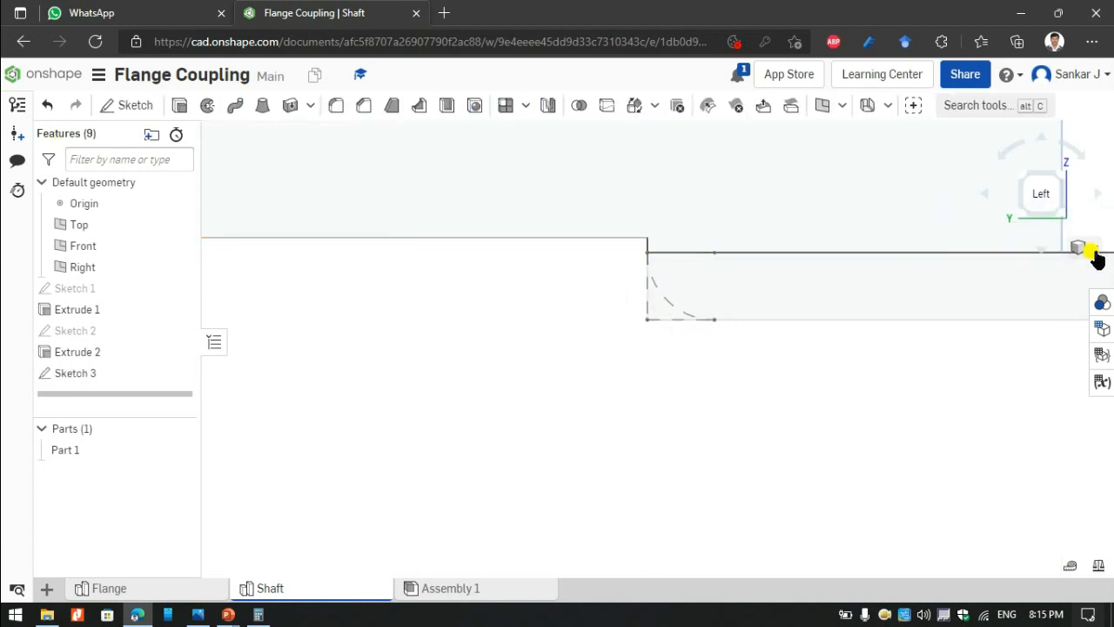
Switch the model display from hidden edges visible to Shaded and show the shaft in the isometric view.
{"action": "left_click", "coordinate": [1091, 249]}
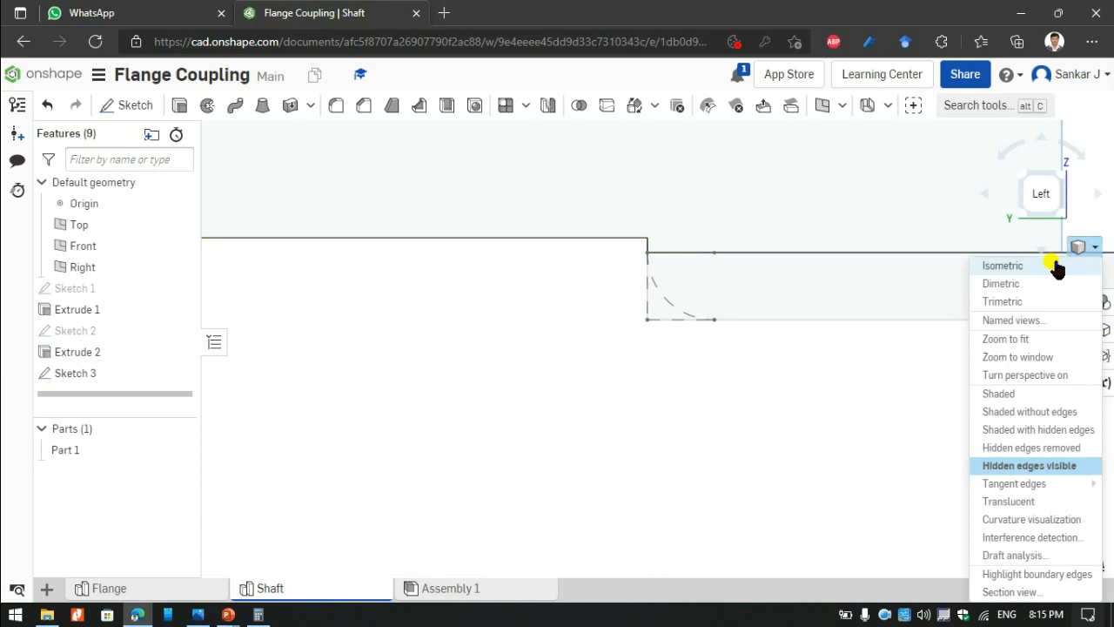
{"action": "left_click", "coordinate": [1023, 393]}
{"action": "left_click", "coordinate": [1093, 250]}
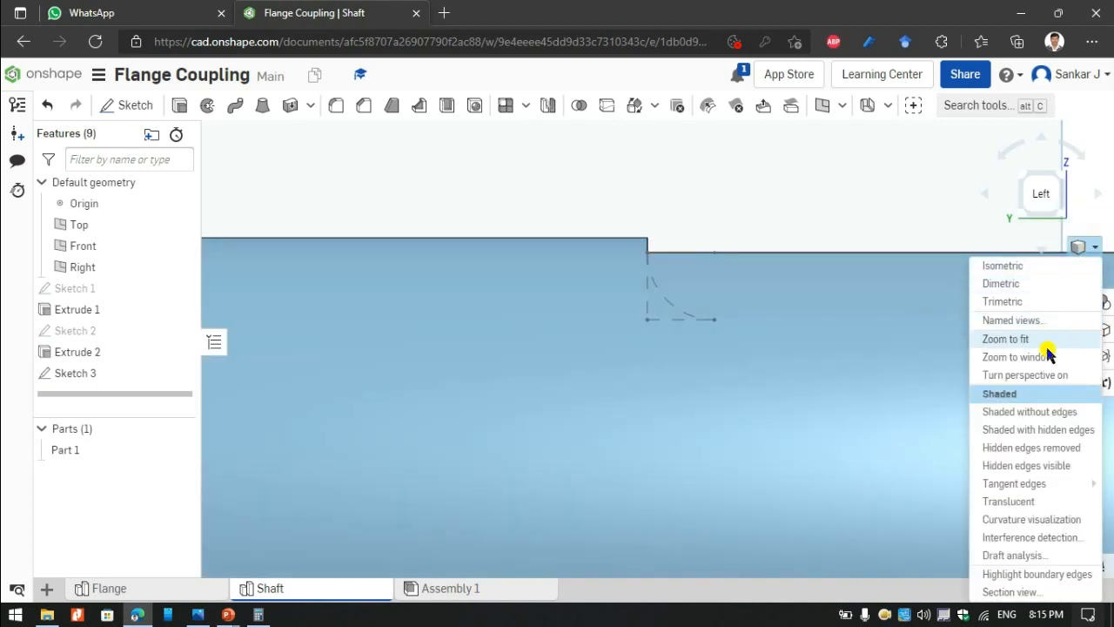
{"action": "left_click", "coordinate": [999, 270]}
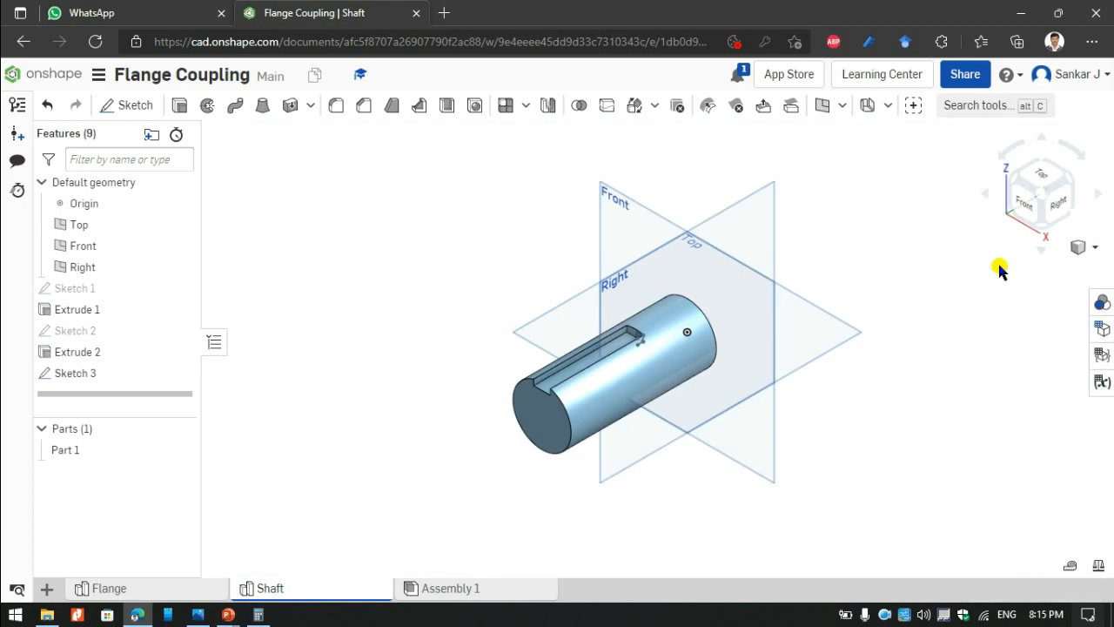
Extrude the curved run-out profile at the keyway's closed end as an Add, up to the keyway's opposite side wall.
{"action": "scroll", "coordinate": [609, 348], "scroll_direction": "up", "scroll_amount": 3}
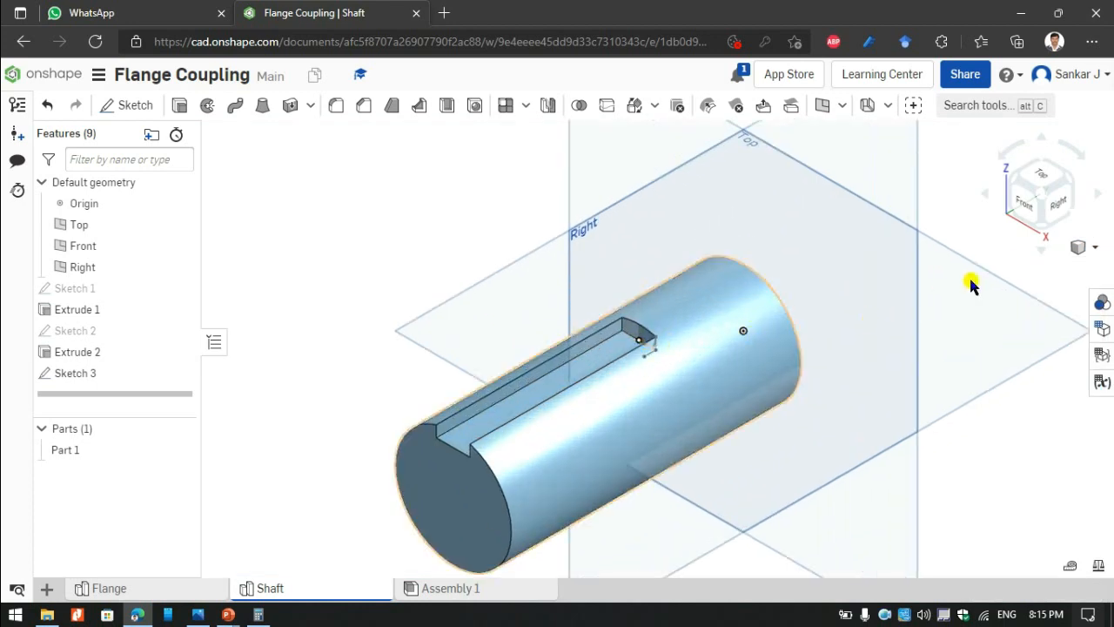
{"action": "left_click", "coordinate": [1016, 187]}
{"action": "scroll", "coordinate": [687, 305], "scroll_direction": "up", "scroll_amount": 6}
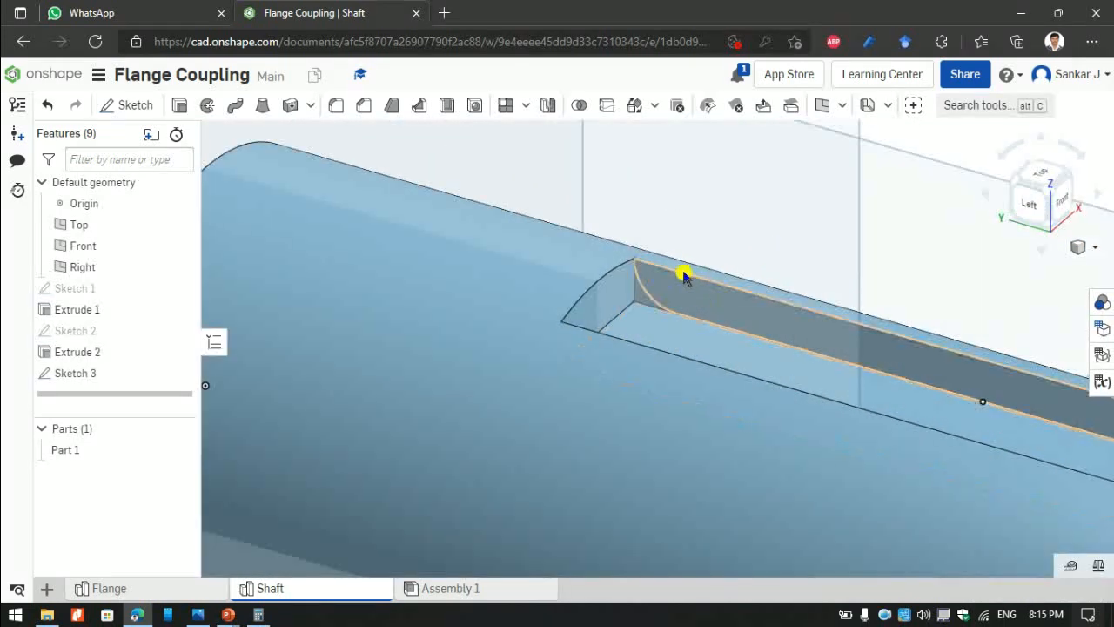
{"action": "left_click", "coordinate": [179, 105]}
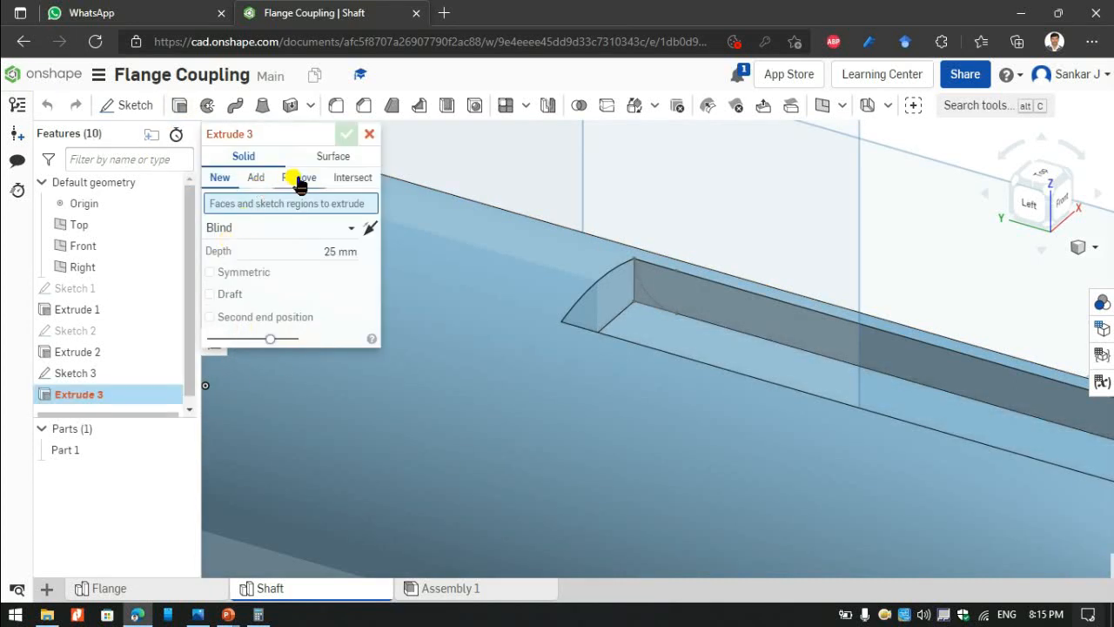
{"action": "left_click", "coordinate": [646, 302]}
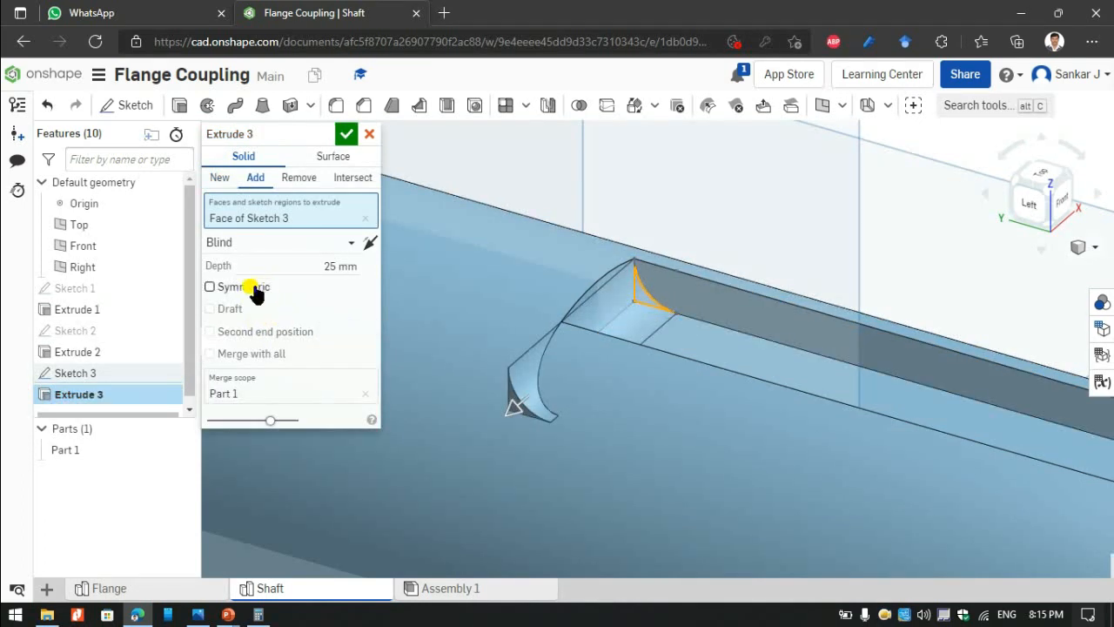
{"action": "left_click", "coordinate": [346, 243]}
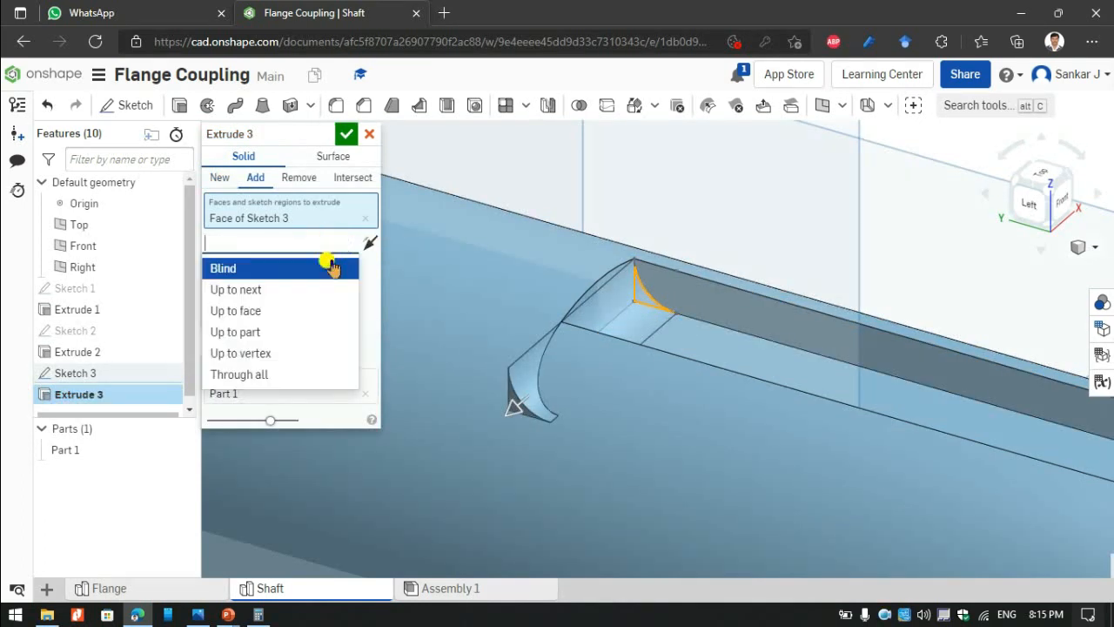
{"action": "left_click", "coordinate": [290, 311]}
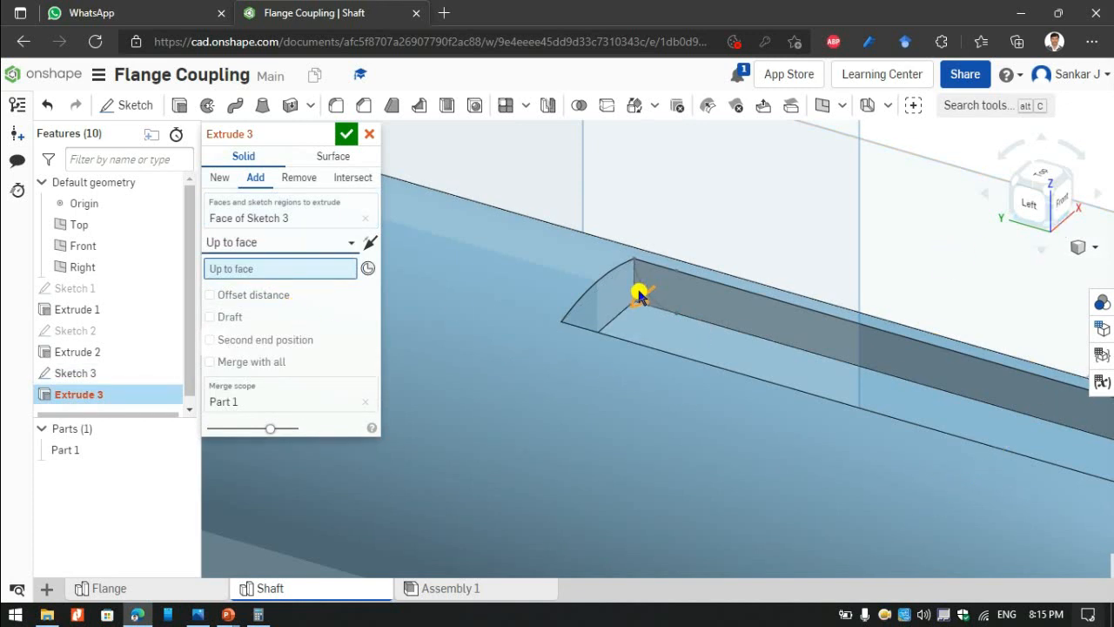
{"action": "left_click", "coordinate": [1069, 178]}
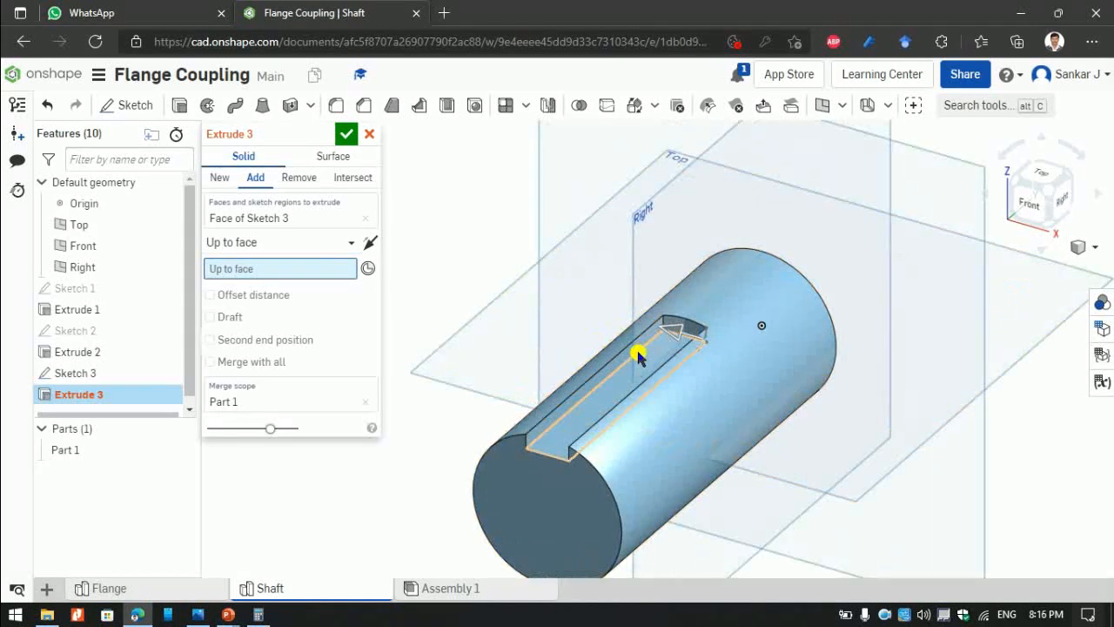
{"action": "left_click", "coordinate": [645, 340]}
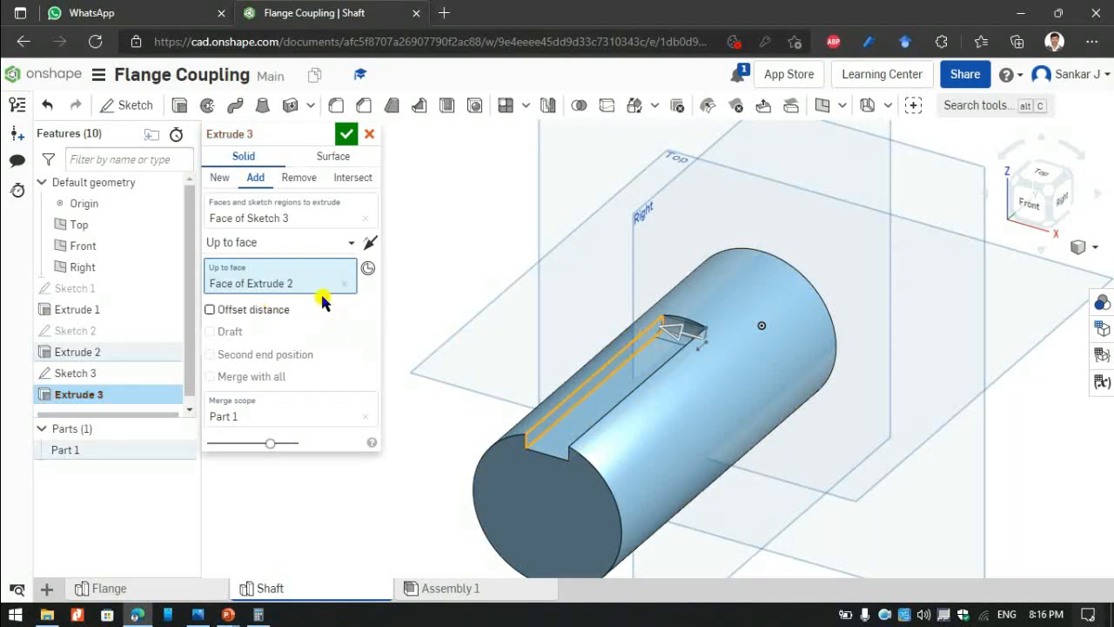
{"action": "left_click", "coordinate": [345, 133]}
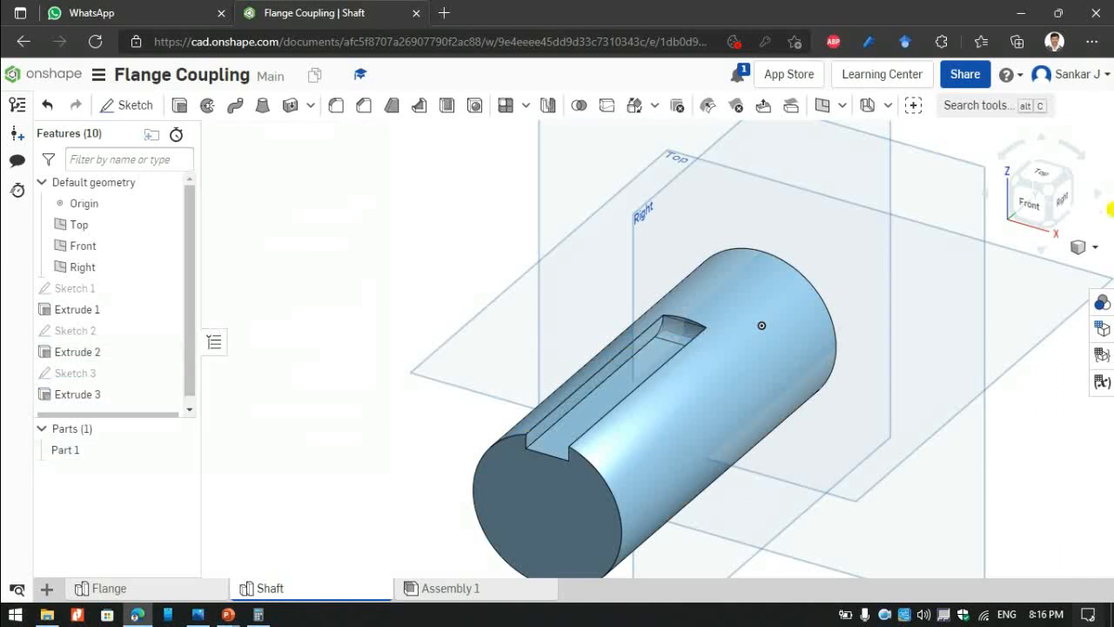
Fillet the circular outer edges at both ends of the shaft with a 1 mm radius.
{"action": "left_click", "coordinate": [1028, 199]}
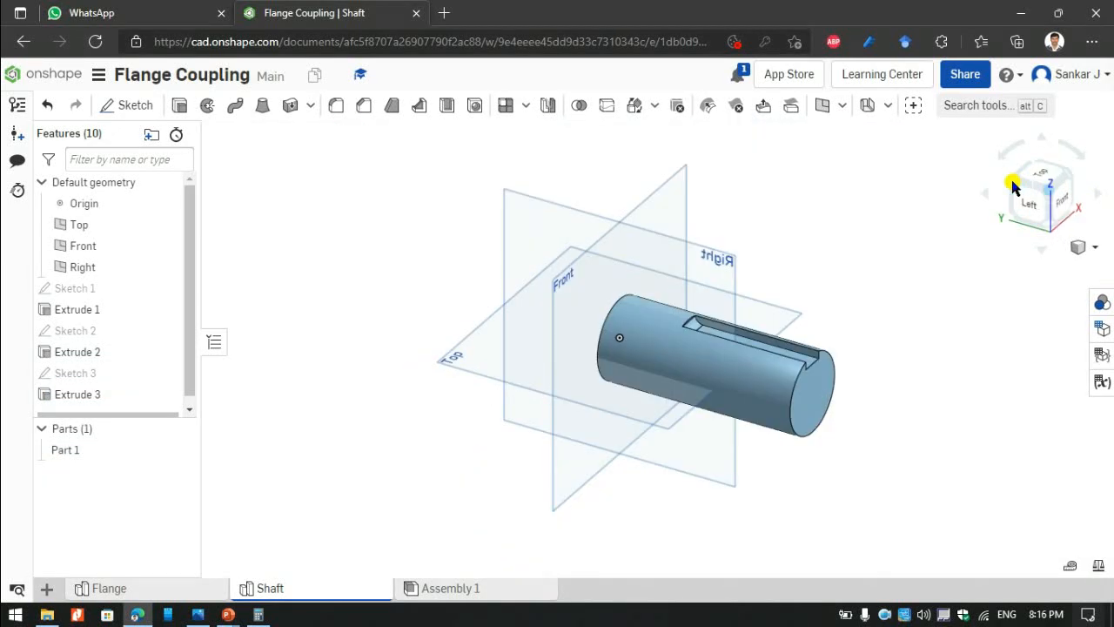
{"action": "scroll", "coordinate": [700, 335], "scroll_direction": "up", "scroll_amount": 5}
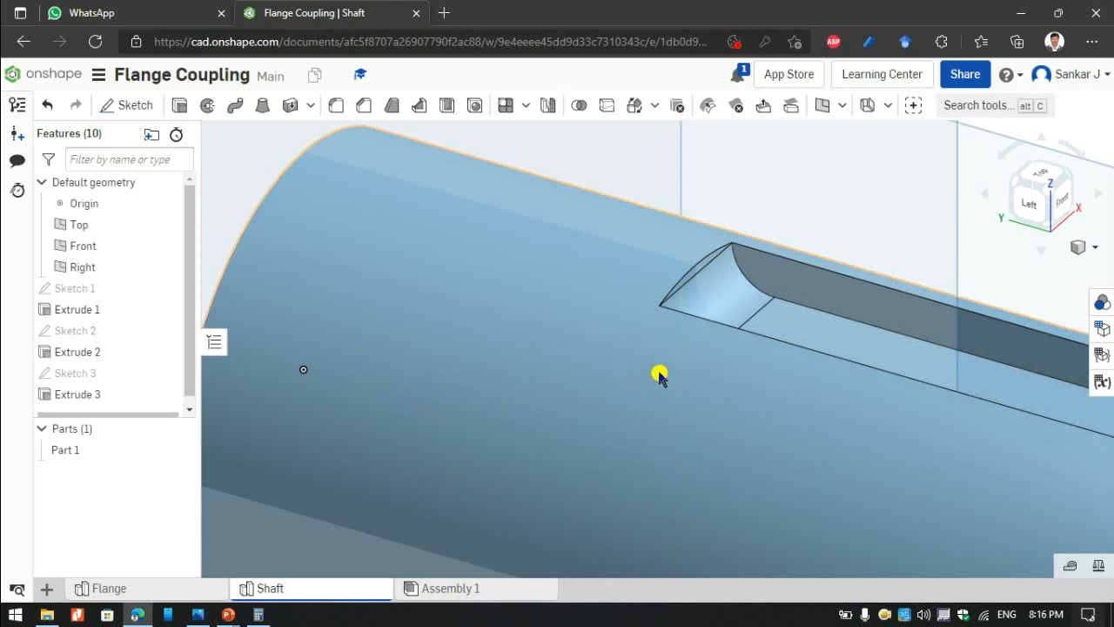
{"action": "scroll", "coordinate": [659, 376], "scroll_direction": "down", "scroll_amount": 10}
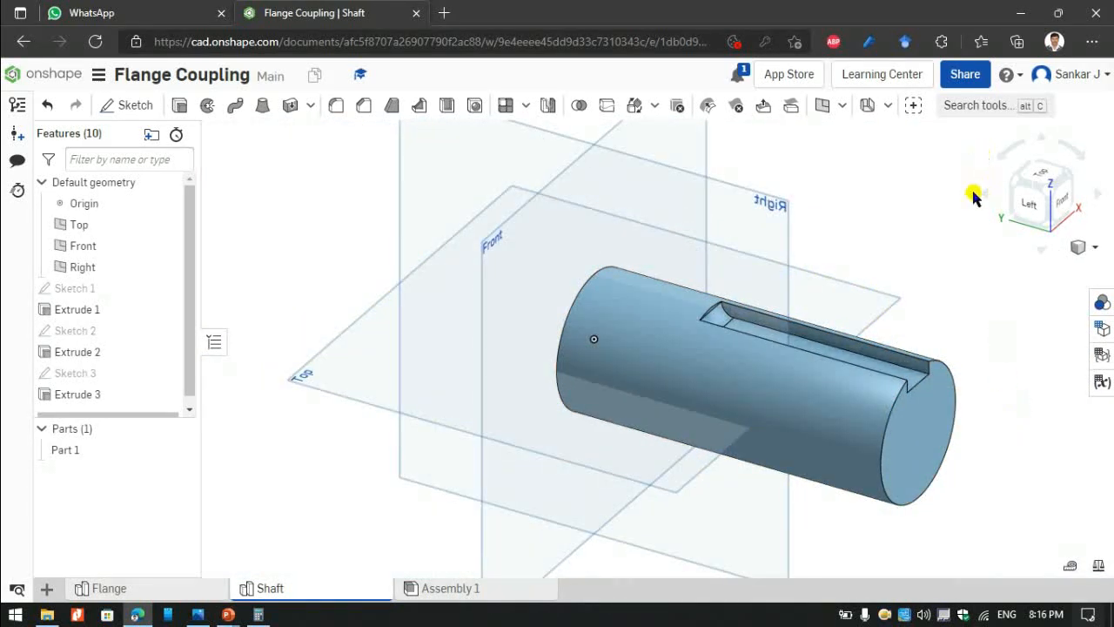
{"action": "left_click", "coordinate": [337, 107]}
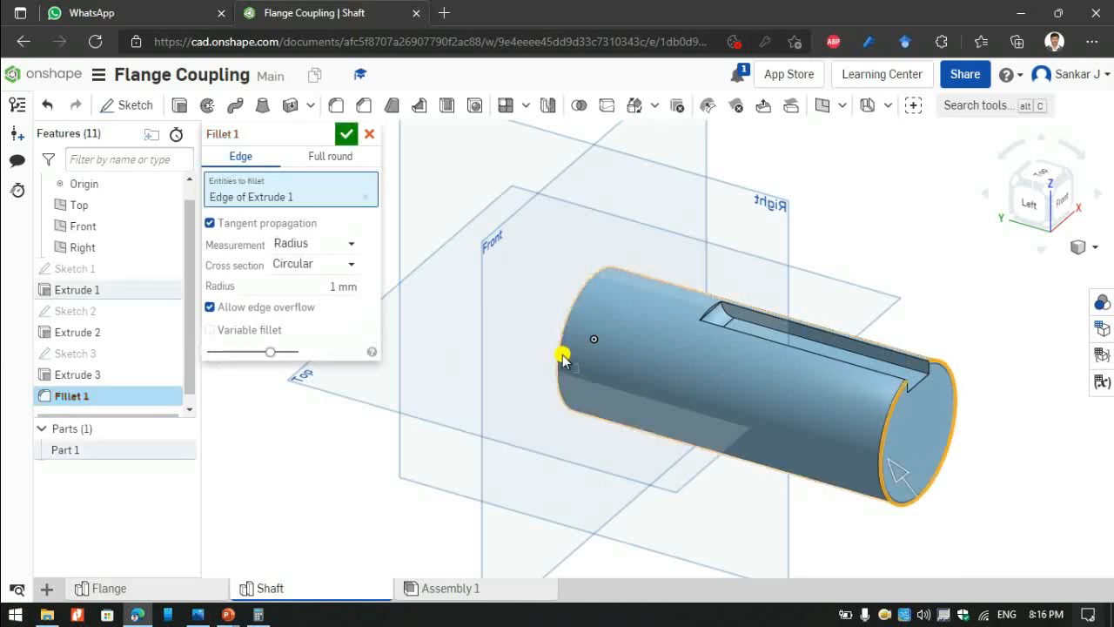
{"action": "left_click", "coordinate": [1014, 178]}
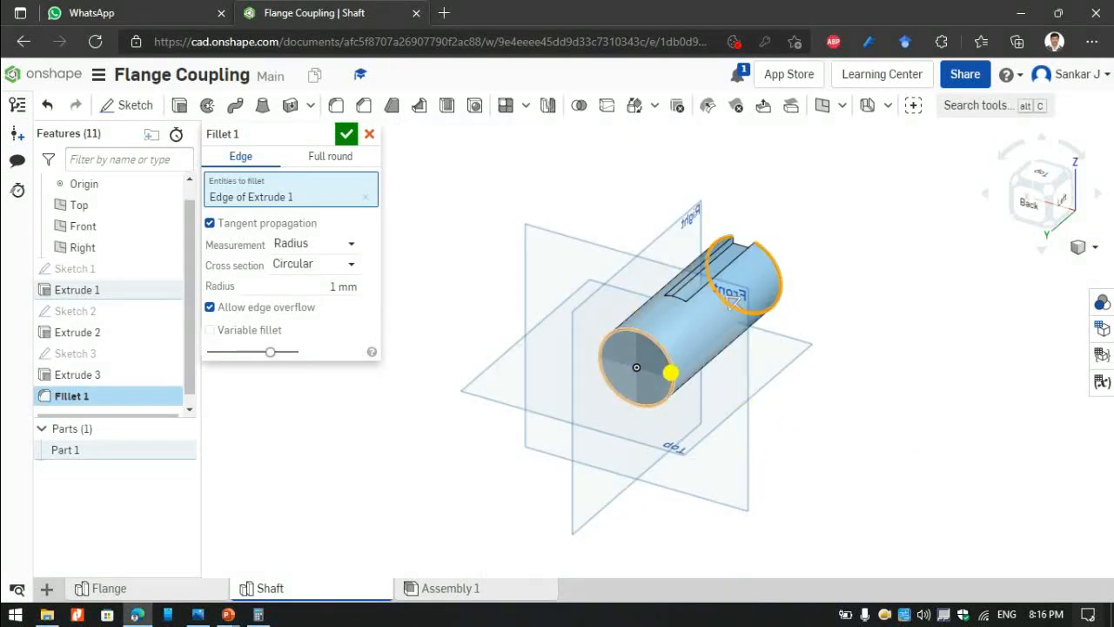
{"action": "left_click", "coordinate": [671, 373]}
{"action": "left_click", "coordinate": [346, 133]}
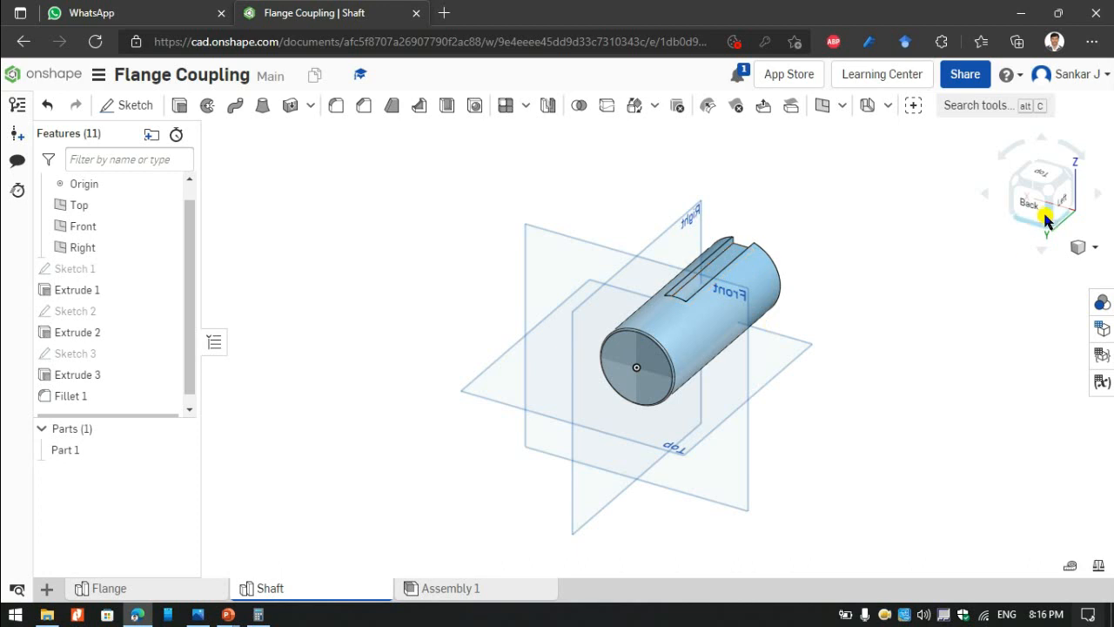
Select the shaft part and open its available part commands.
{"action": "left_click", "coordinate": [1059, 204]}
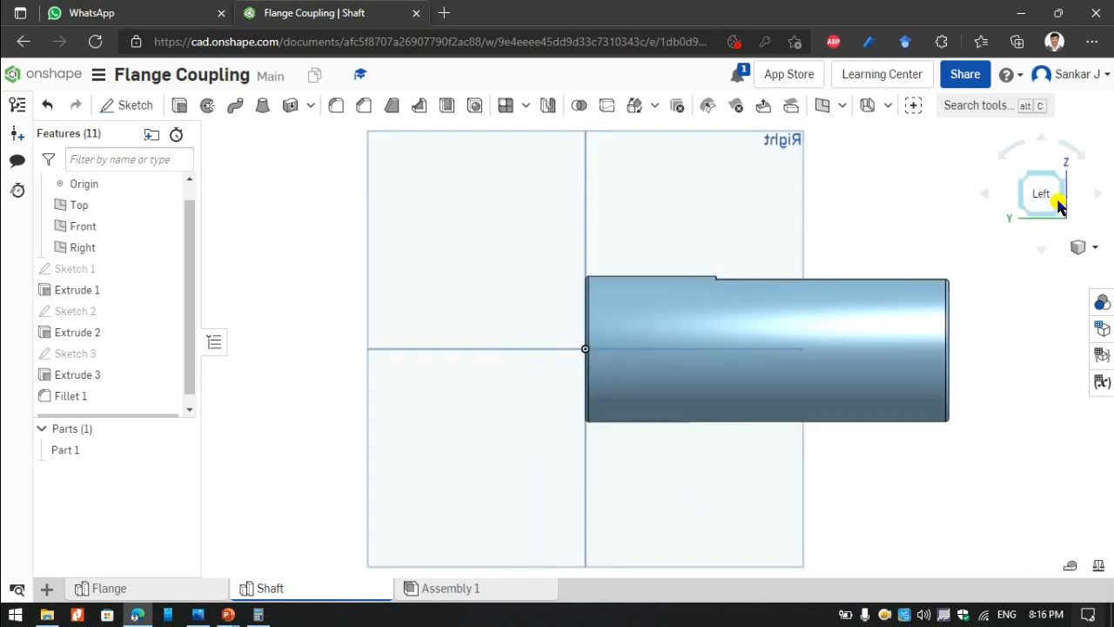
{"action": "left_click", "coordinate": [66, 449]}
{"action": "right_click", "coordinate": [65, 450]}
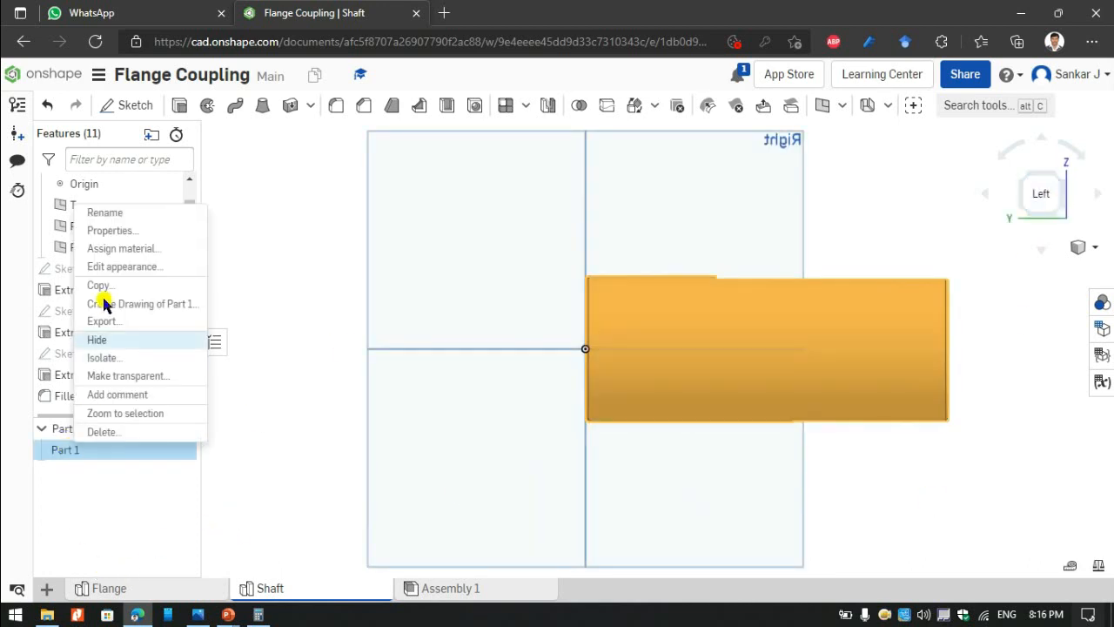
Rename Part 1 as Shaft in its properties, apply the change and close the properties.
{"action": "left_click", "coordinate": [109, 230]}
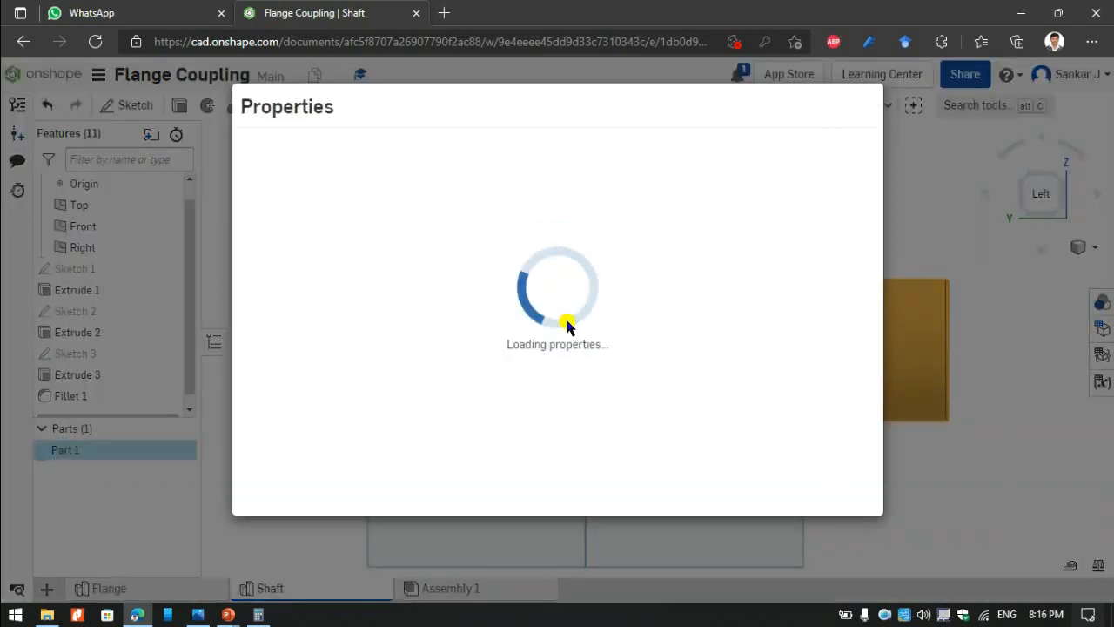
{"action": "triple_click", "coordinate": [281, 202]}
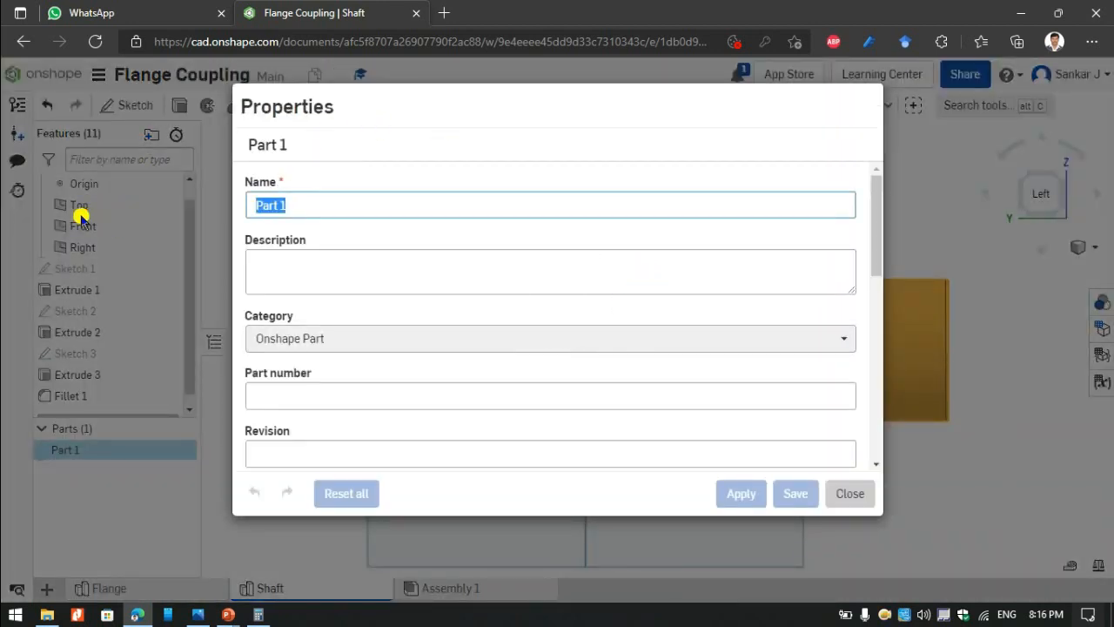
{"action": "type", "text": "Shaft"}
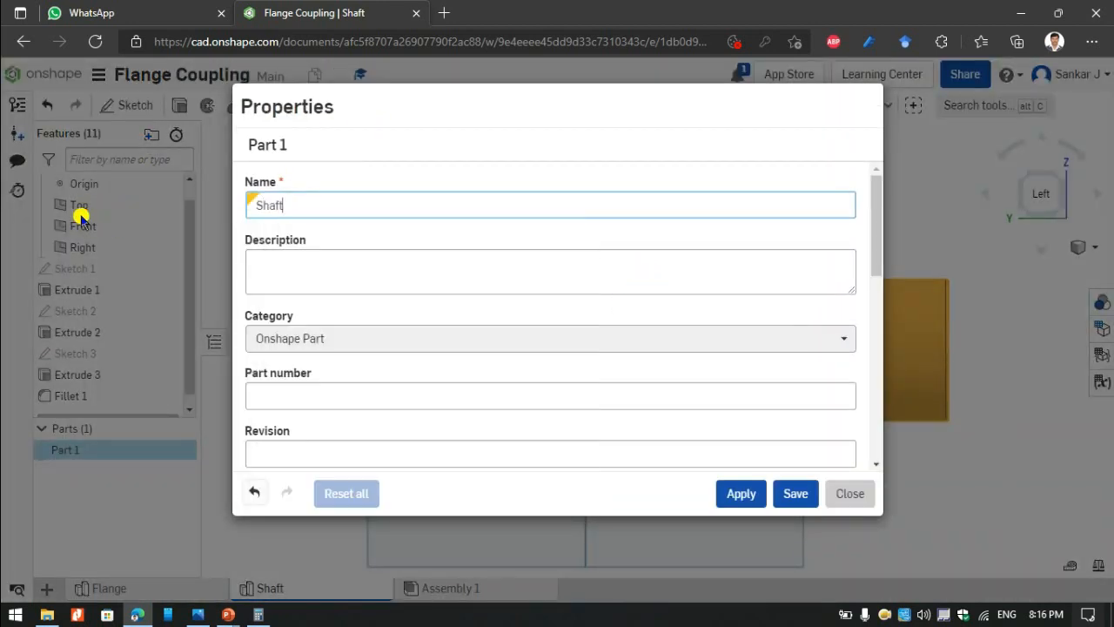
{"action": "key", "text": "BackSpace"}
{"action": "key", "text": "BackSpace"}
{"action": "type", "text": "h"}
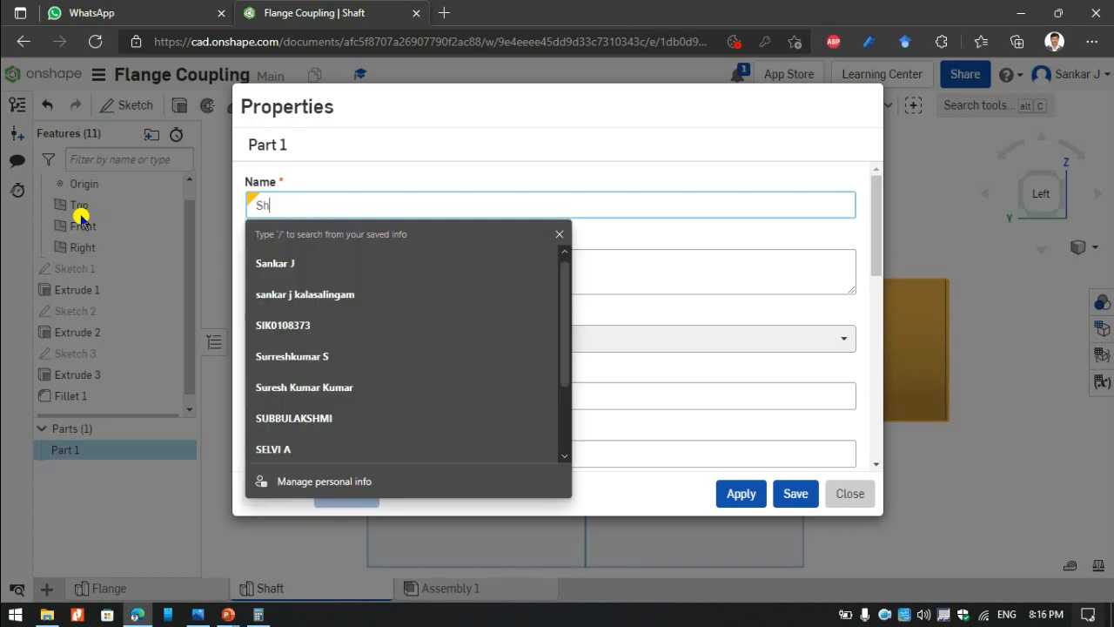
{"action": "type", "text": "aft"}
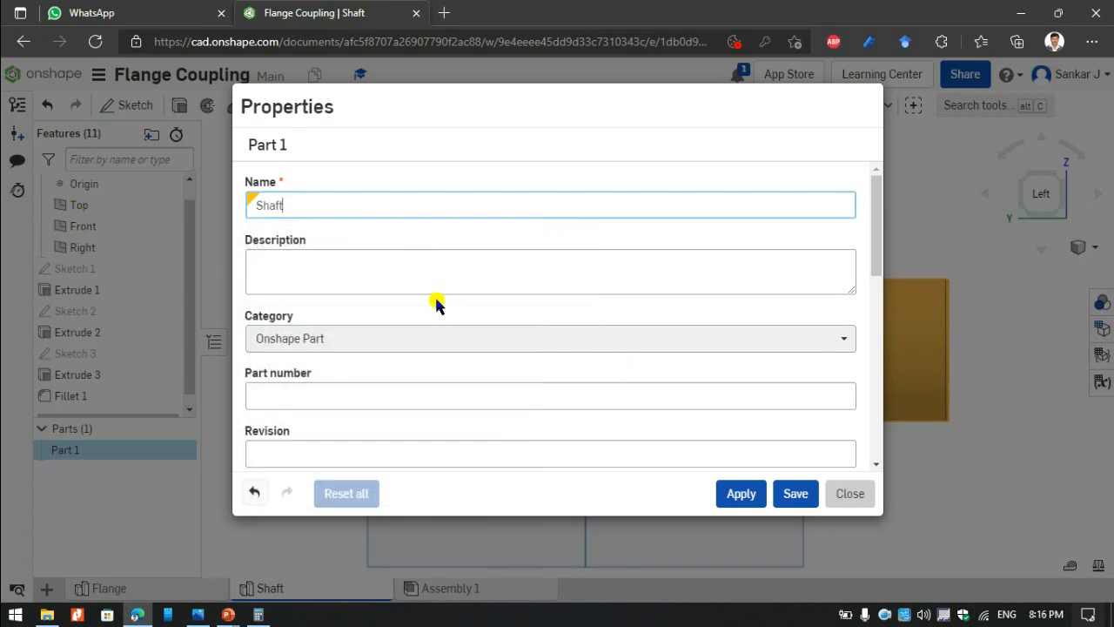
{"action": "left_click", "coordinate": [323, 397]}
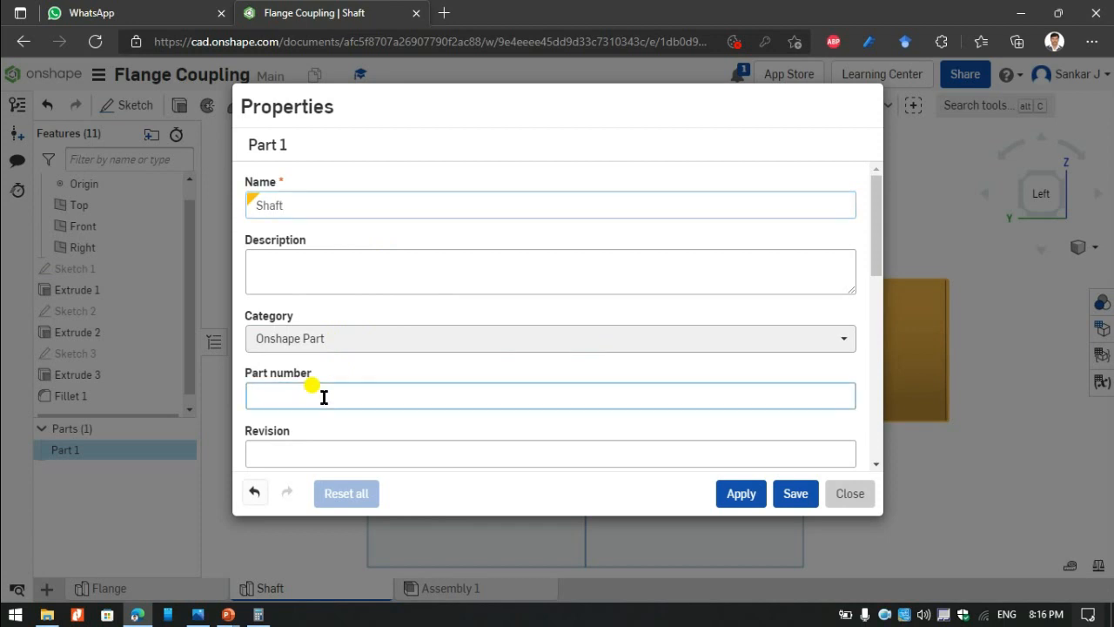
{"action": "scroll", "coordinate": [392, 392], "scroll_direction": "down", "scroll_amount": 7}
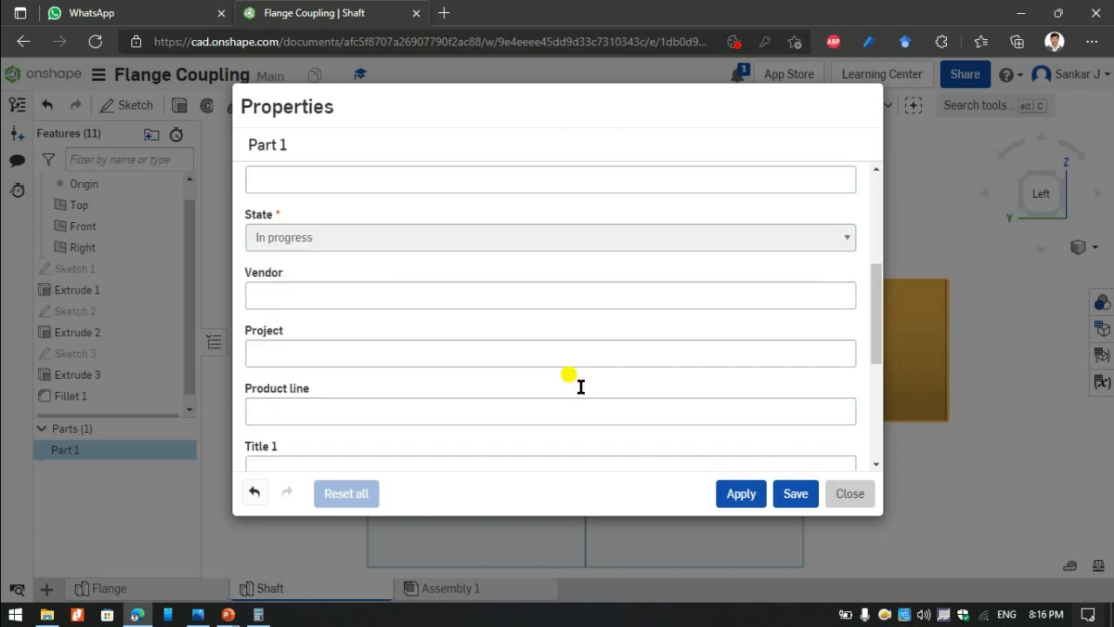
{"action": "left_click", "coordinate": [733, 496]}
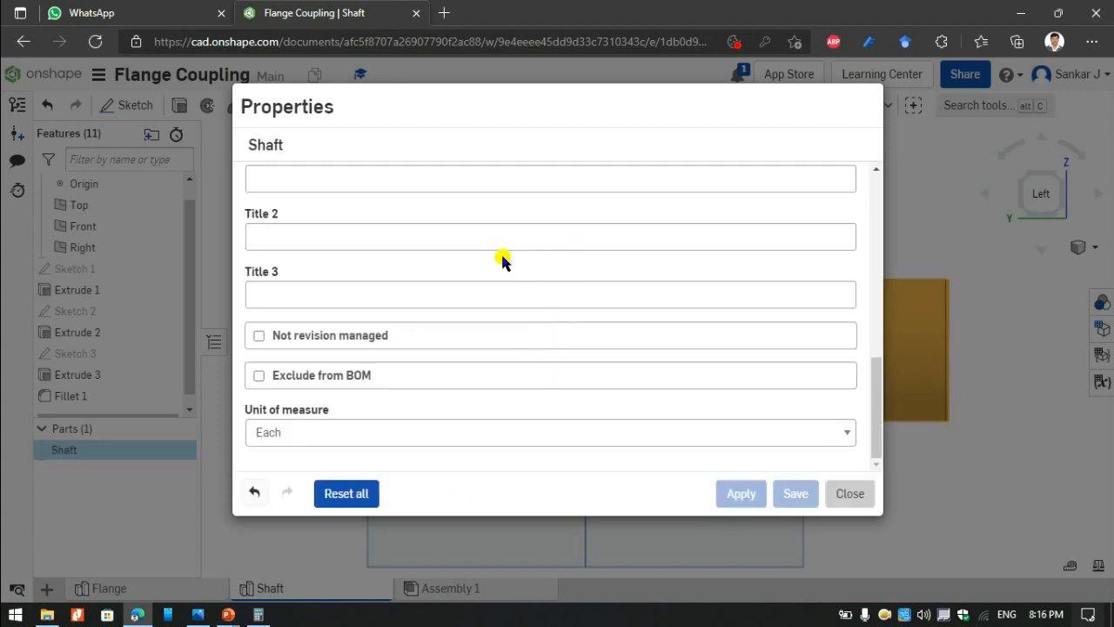
{"action": "left_click", "coordinate": [837, 496]}
Assign Hardened Stainless Steel from the Onshape Material Library to the Shaft part.
{"action": "right_click", "coordinate": [87, 453]}
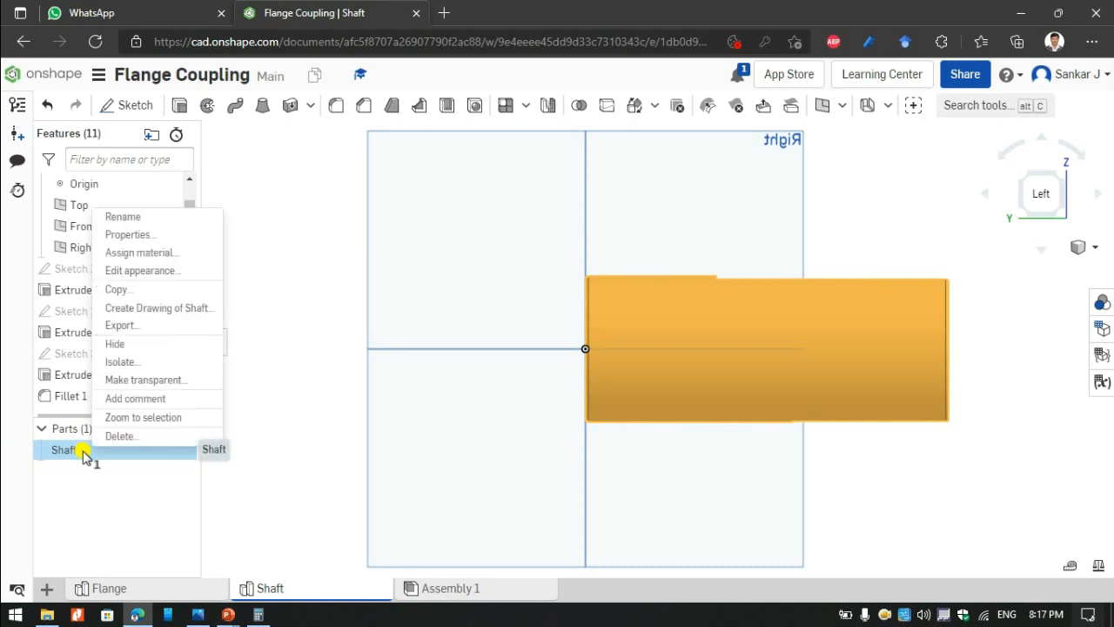
{"action": "left_click", "coordinate": [138, 252]}
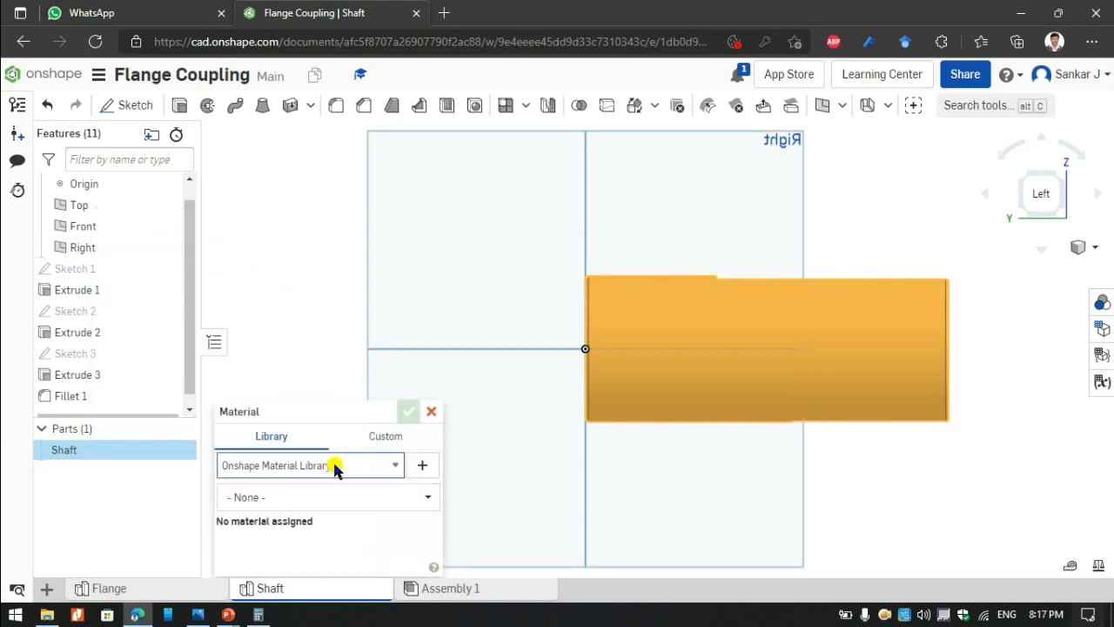
{"action": "left_click", "coordinate": [322, 494]}
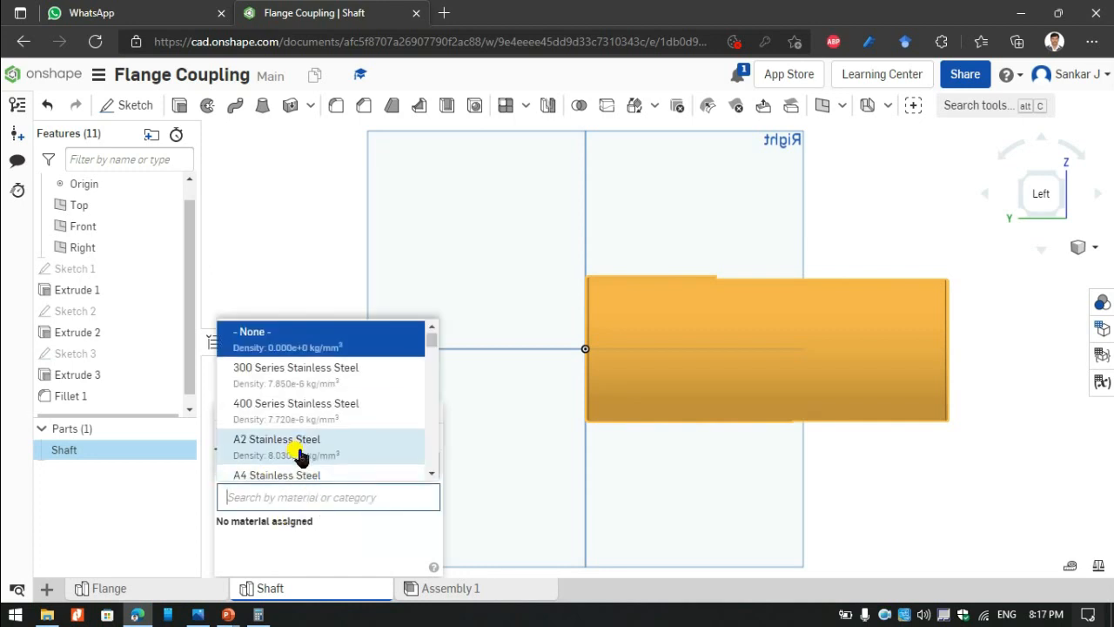
{"action": "scroll", "coordinate": [298, 455], "scroll_direction": "down", "scroll_amount": 1}
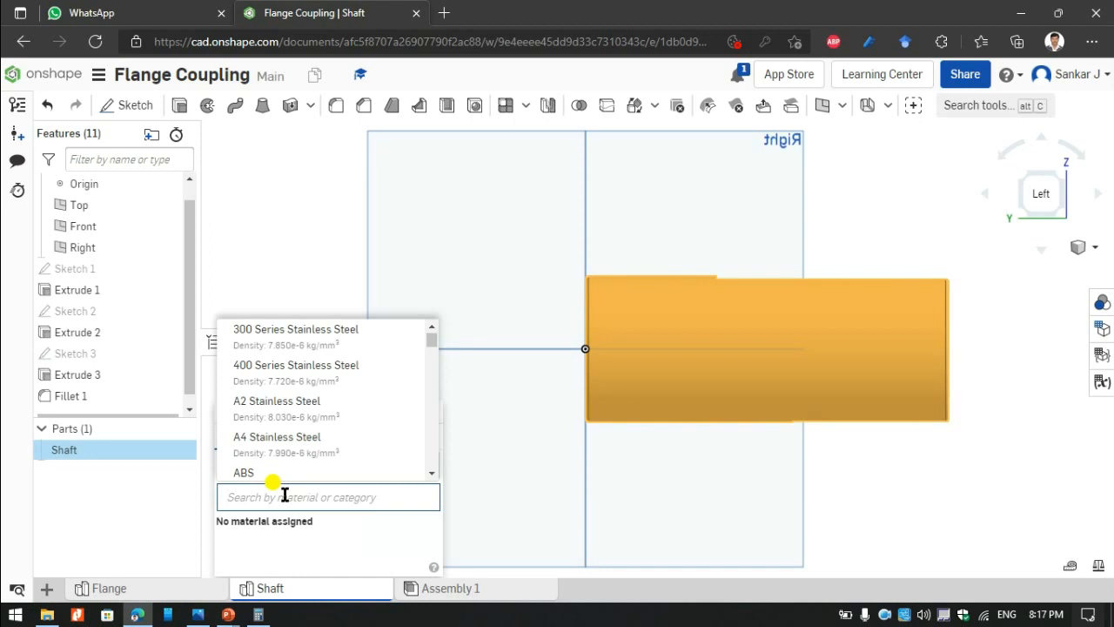
{"action": "type", "text": "sta"}
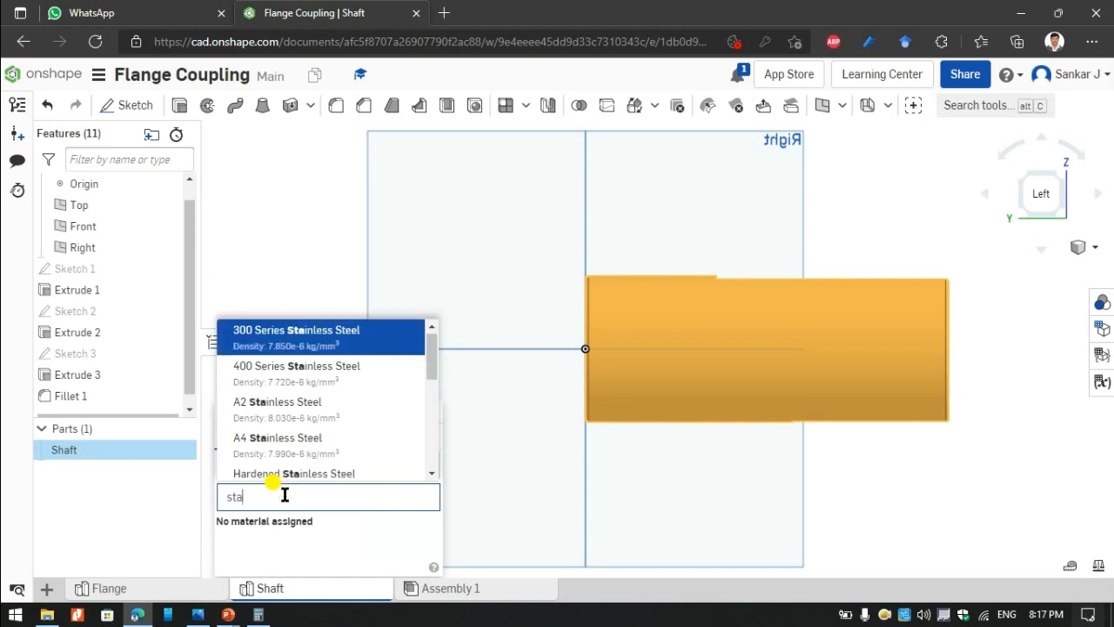
{"action": "type", "text": "inless steel"}
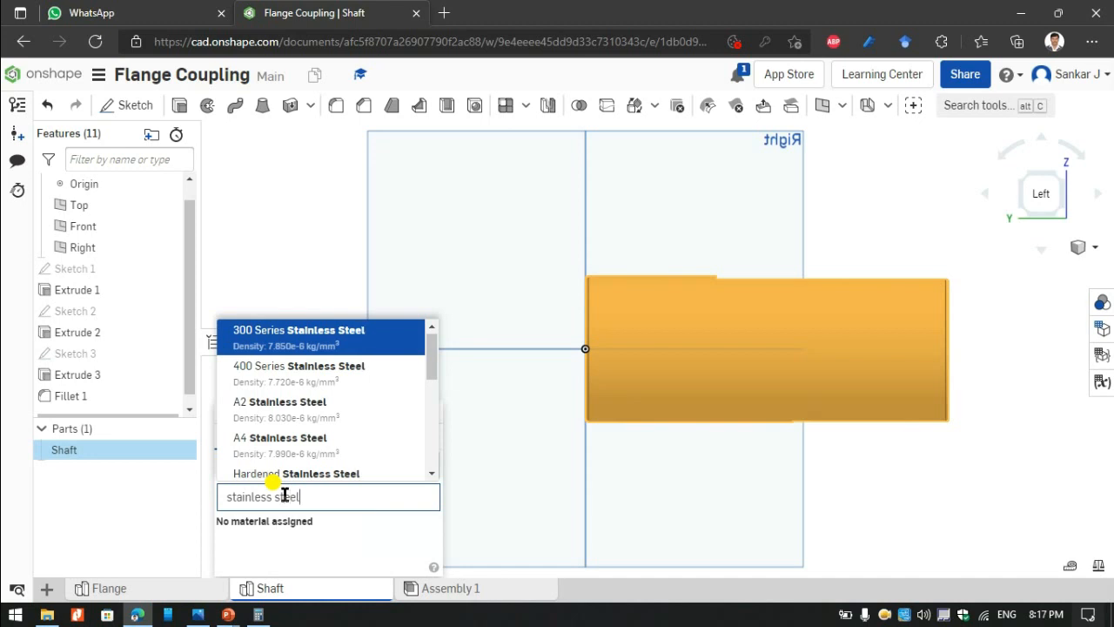
{"action": "scroll", "coordinate": [339, 439], "scroll_direction": "down", "scroll_amount": 1}
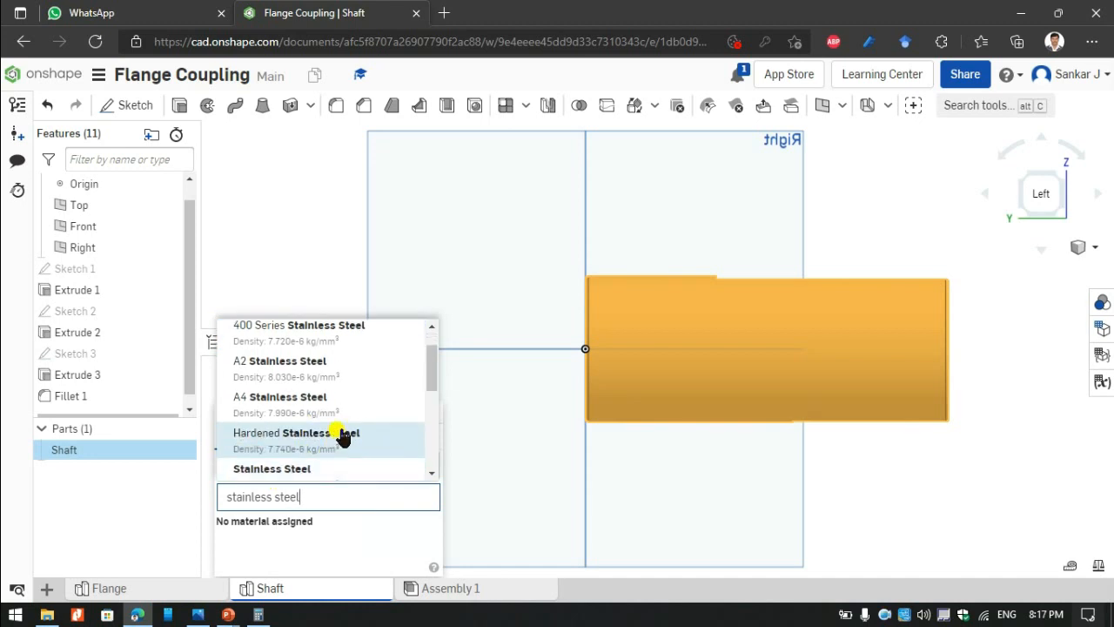
{"action": "scroll", "coordinate": [342, 438], "scroll_direction": "down", "scroll_amount": 1}
{"action": "left_click", "coordinate": [314, 409]}
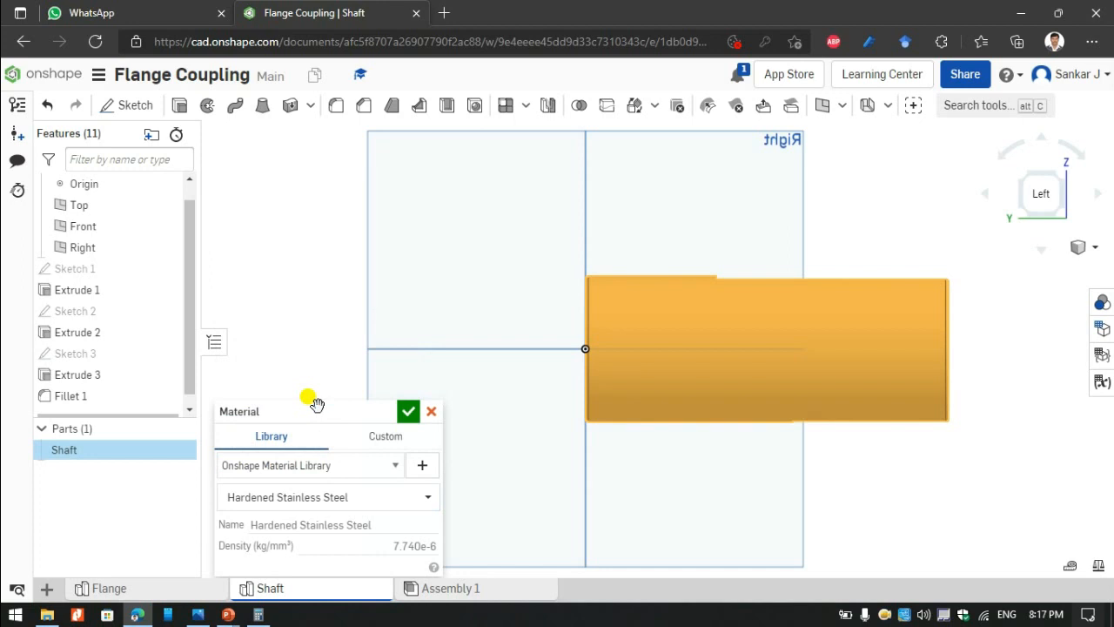
{"action": "left_click", "coordinate": [409, 413]}
Set the Shaft part's appearance to the light grey palette colour EAEAEA.
{"action": "right_click", "coordinate": [111, 452]}
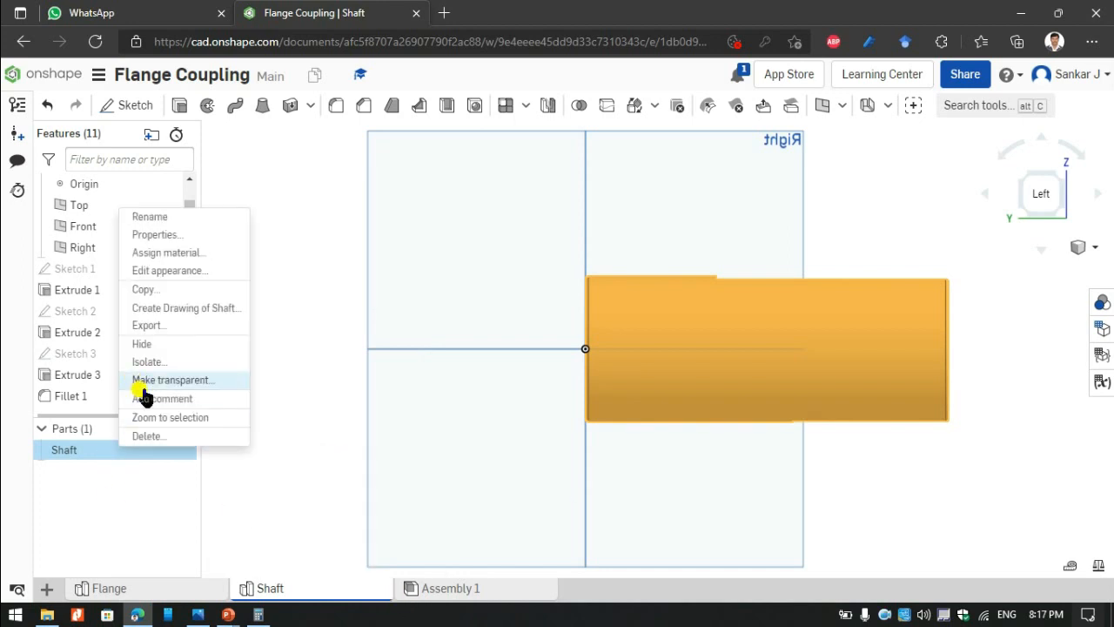
{"action": "left_click", "coordinate": [185, 271]}
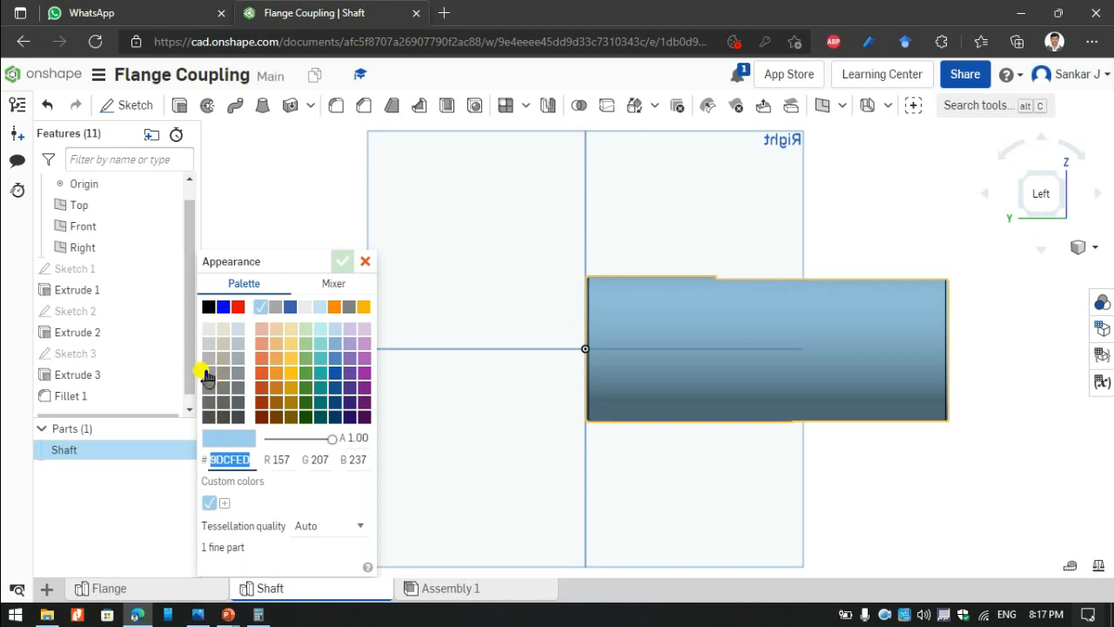
{"action": "left_click", "coordinate": [208, 374]}
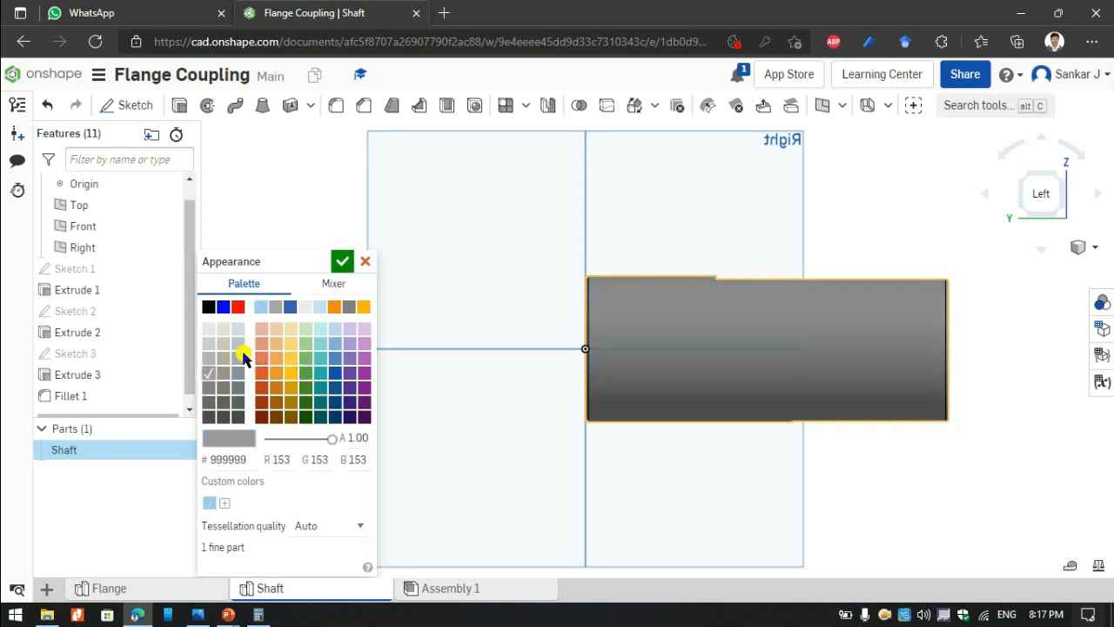
{"action": "left_click", "coordinate": [303, 308]}
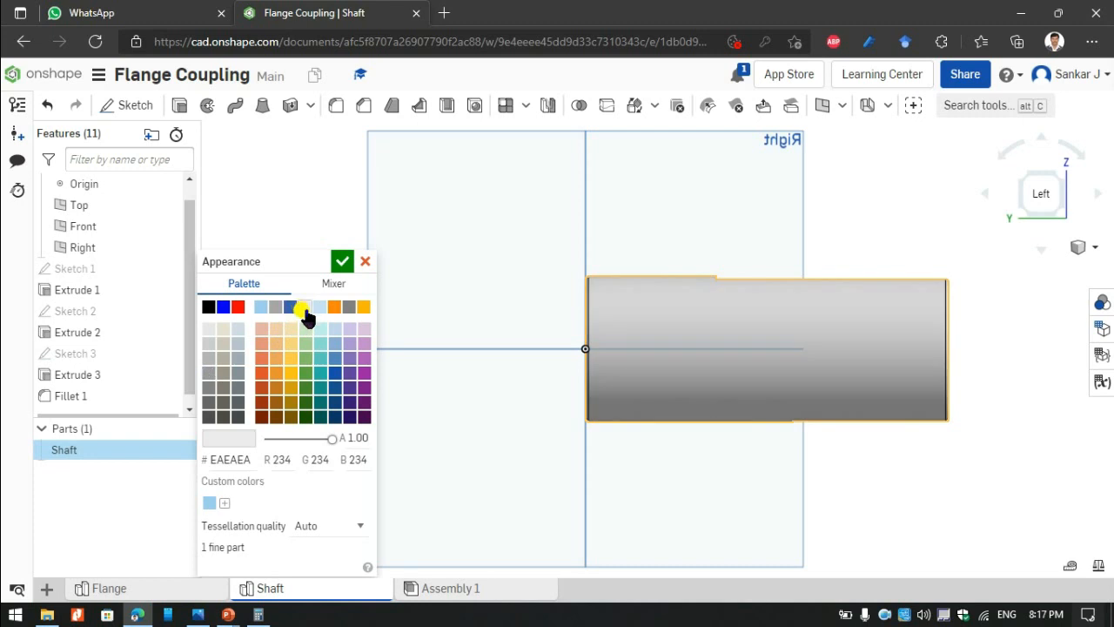
{"action": "left_click", "coordinate": [342, 262]}
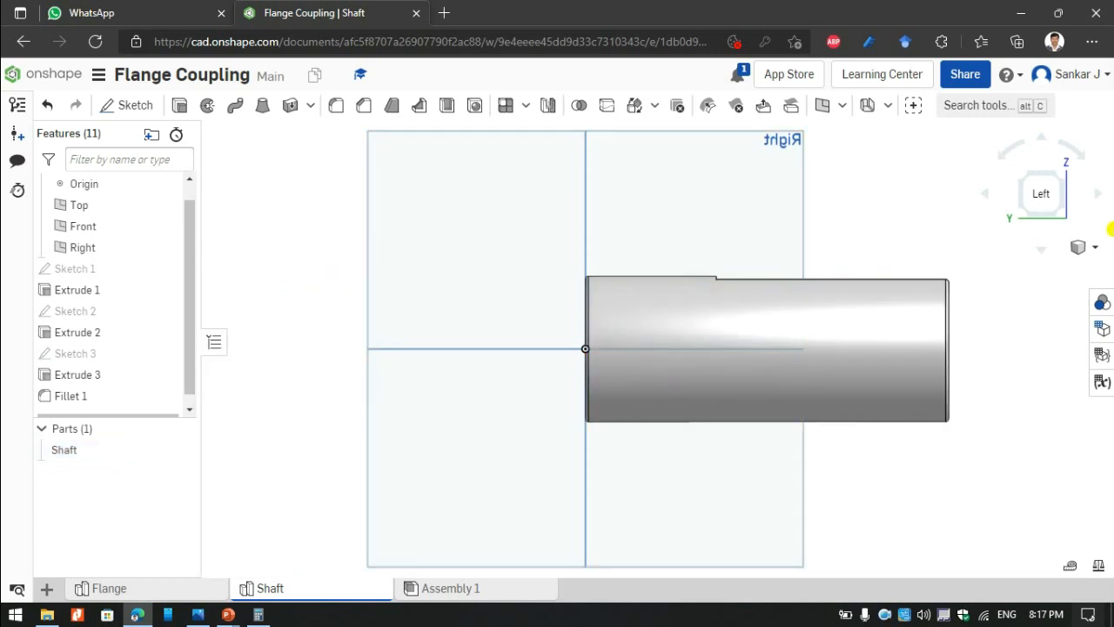
{"action": "left_click", "coordinate": [1060, 177]}
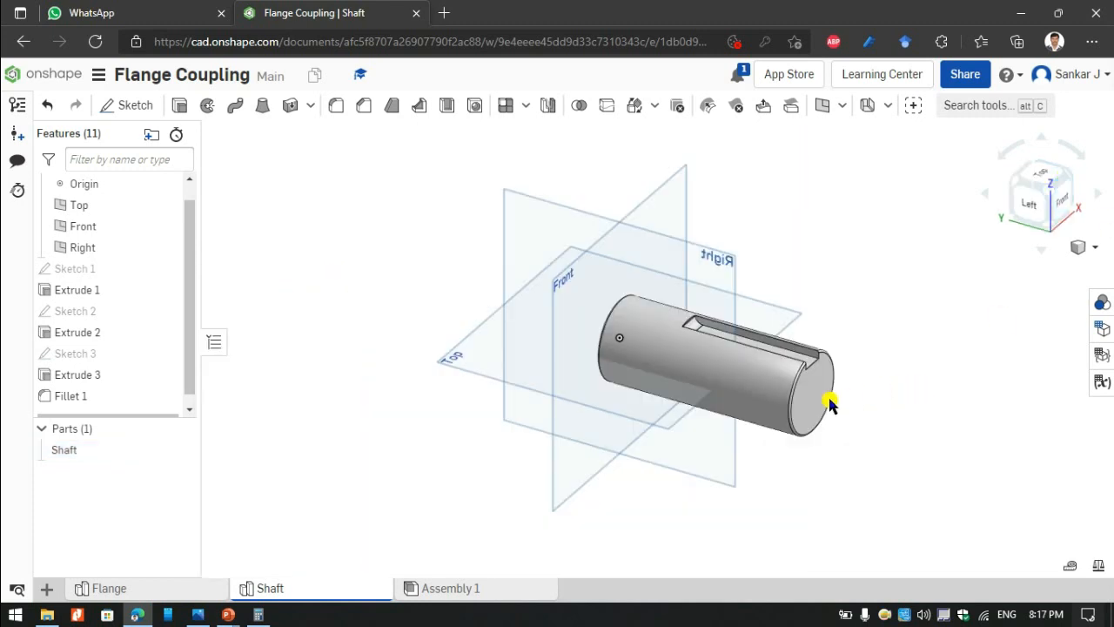
{"action": "scroll", "coordinate": [684, 365], "scroll_direction": "up", "scroll_amount": 5}
{"action": "scroll", "coordinate": [682, 372], "scroll_direction": "down", "scroll_amount": 5}
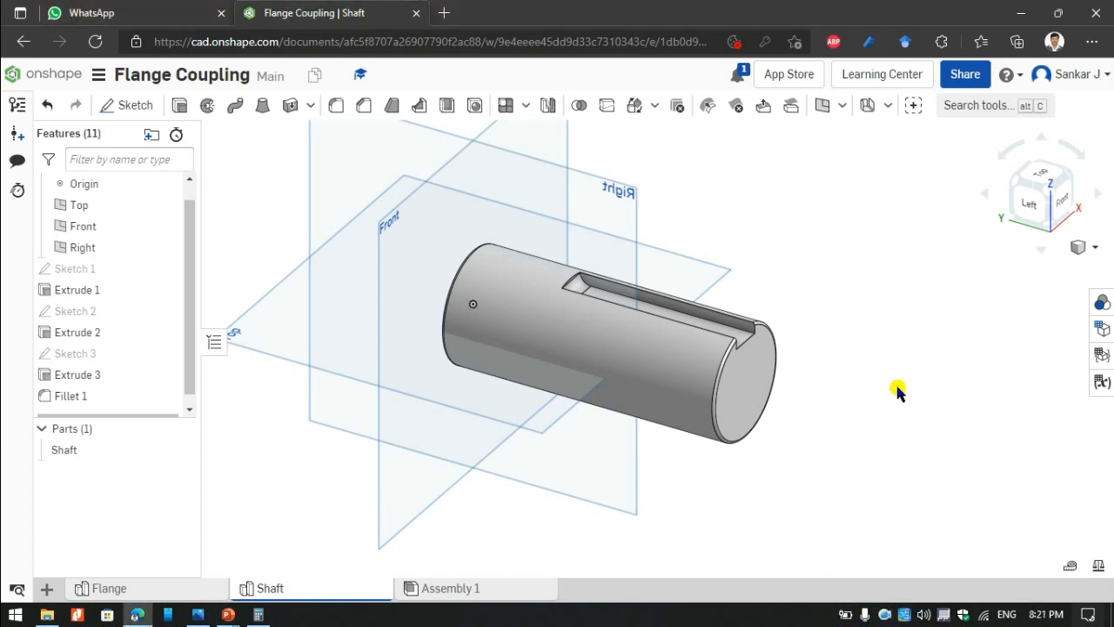
{"action": "scroll", "coordinate": [898, 392], "scroll_direction": "down", "scroll_amount": 1}
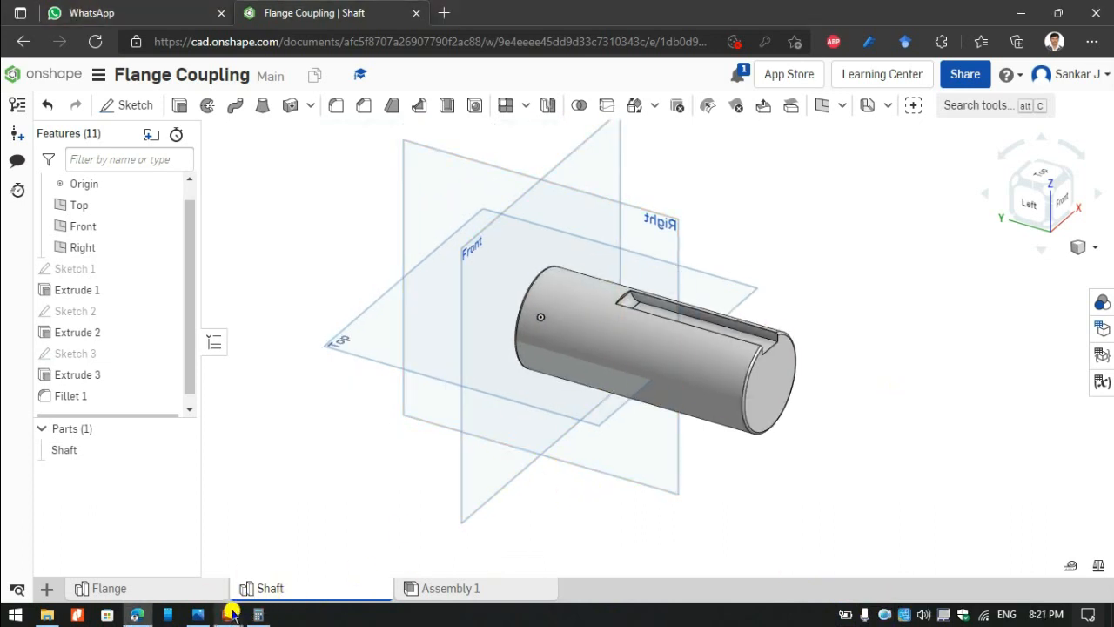
Examine the flanged coupling drawing in Photos, and switch to PowerPoint to read the Sunk Key slide's width, thickness and taper formulas.
{"action": "left_click", "coordinate": [191, 615]}
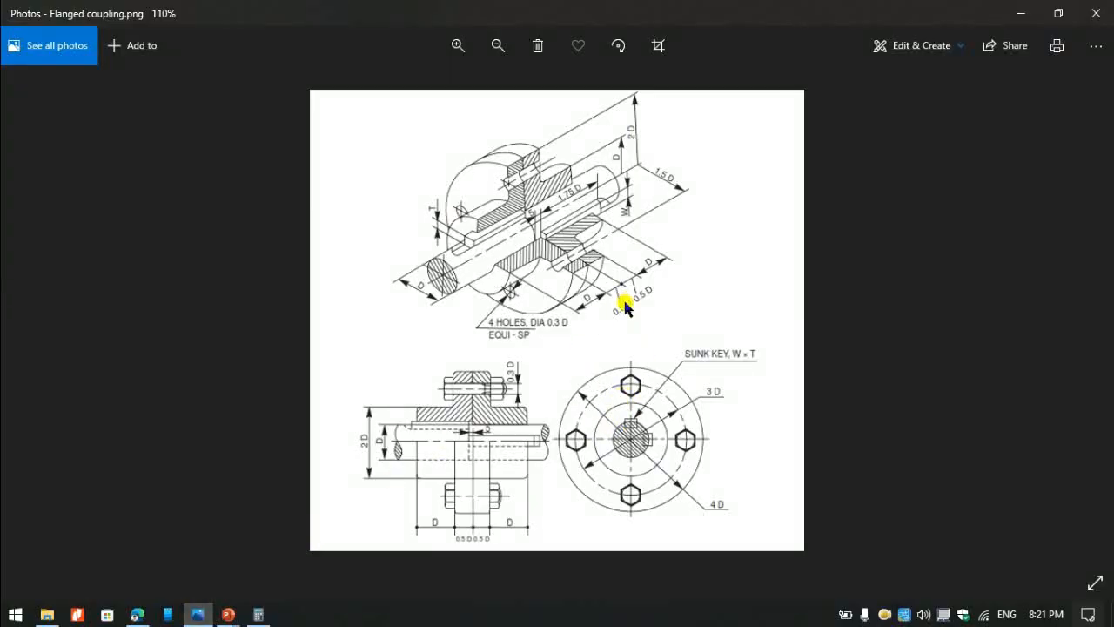
{"action": "scroll", "coordinate": [503, 228], "scroll_direction": "up", "scroll_amount": 1, "text": "ctrl"}
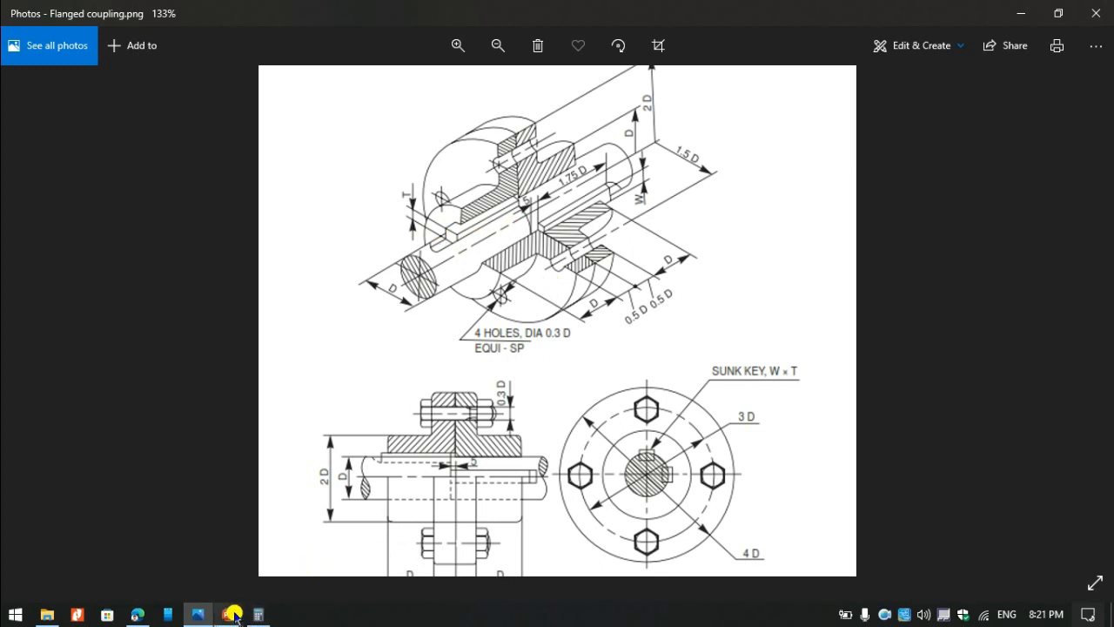
{"action": "mouse_move", "coordinate": [228, 615]}
{"action": "left_click", "coordinate": [280, 559]}
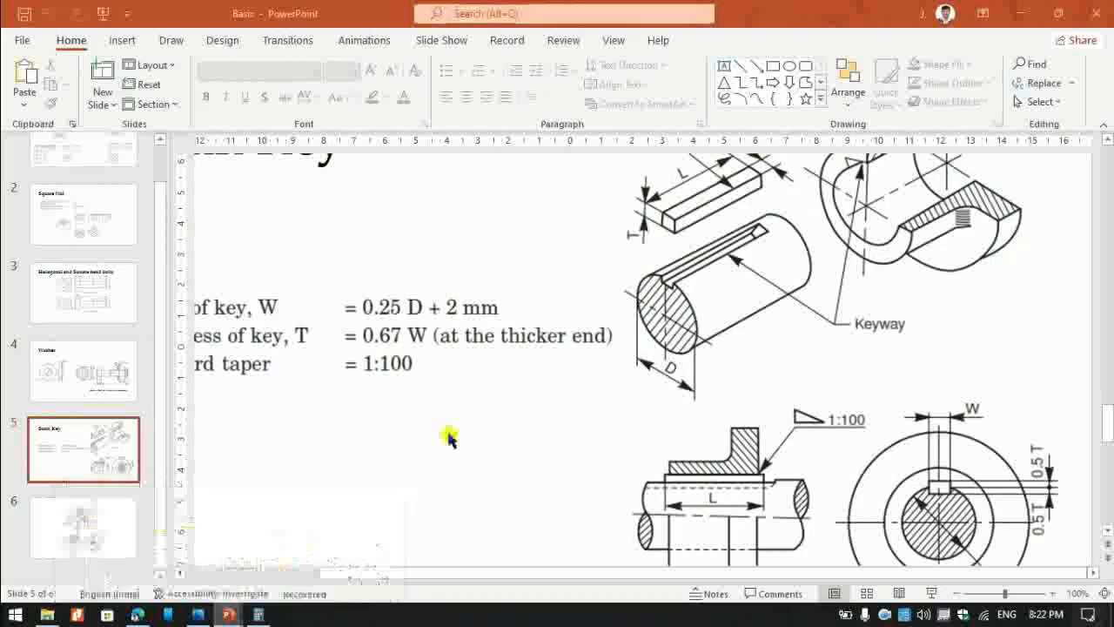
{"action": "scroll", "coordinate": [502, 393], "scroll_direction": "down", "scroll_amount": 3}
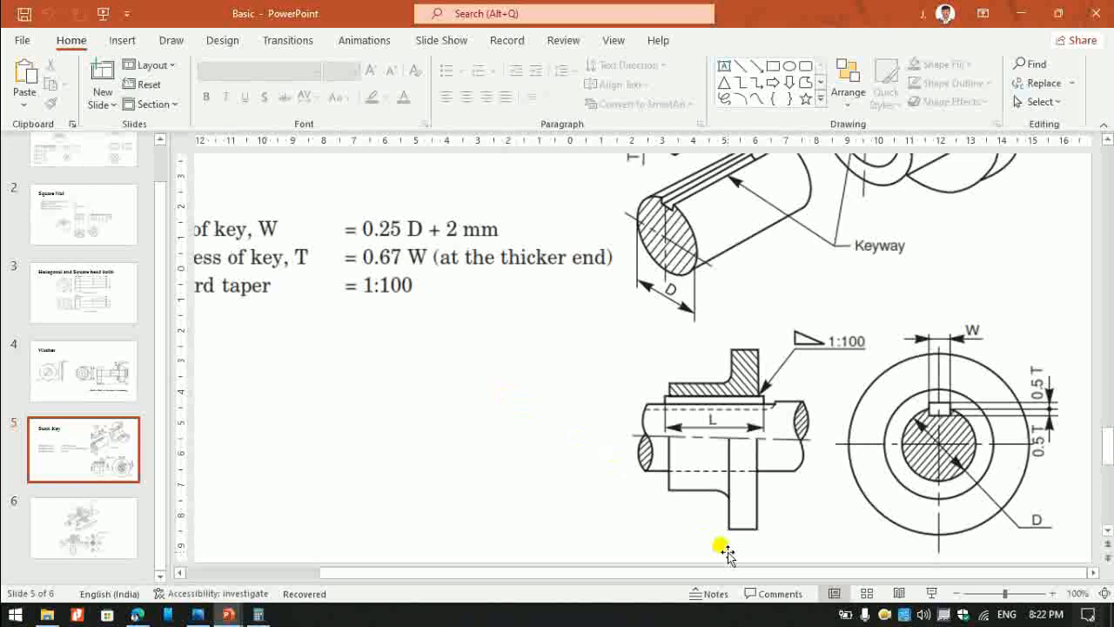
{"action": "left_click_drag", "start_coordinate": [728, 572], "coordinate": [552, 577]}
{"action": "scroll", "coordinate": [588, 457], "scroll_direction": "down", "scroll_amount": 3, "text": "ctrl"}
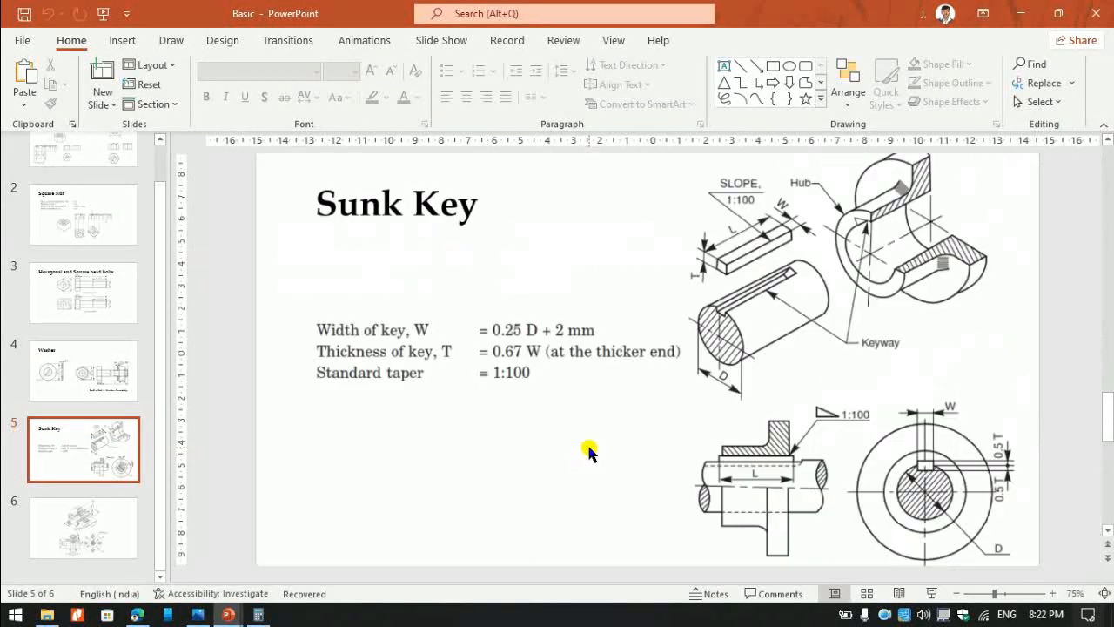
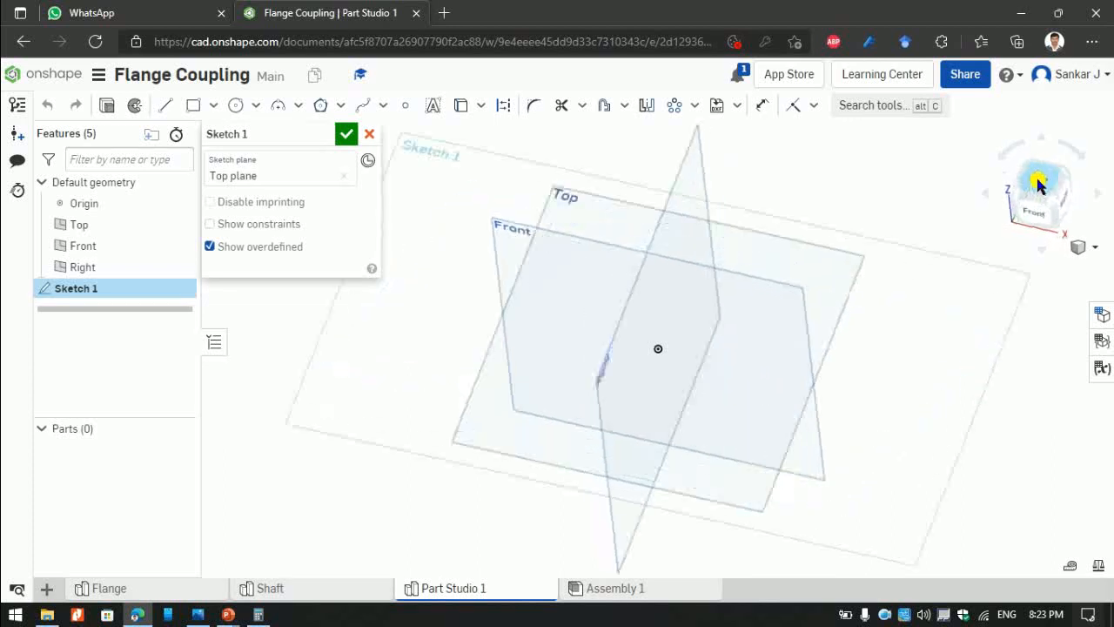
Sketch a corner rectangle about 90 mm by 25 mm around the origin on the Top plane, and consult the key proportions in PowerPoint.
{"action": "left_click", "coordinate": [194, 106]}
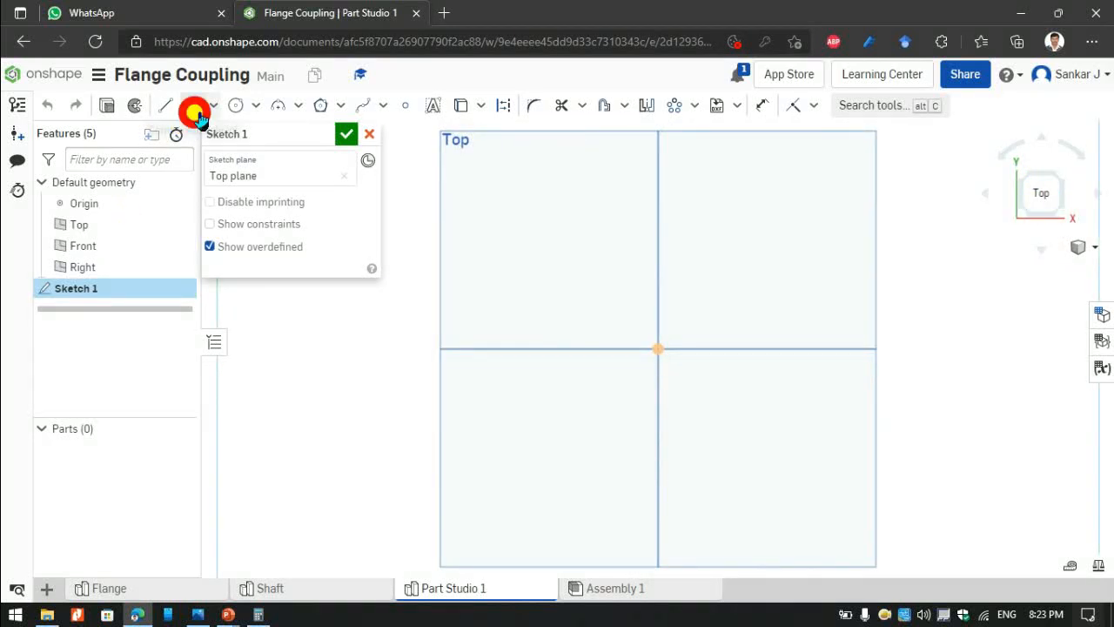
{"action": "left_click", "coordinate": [519, 311]}
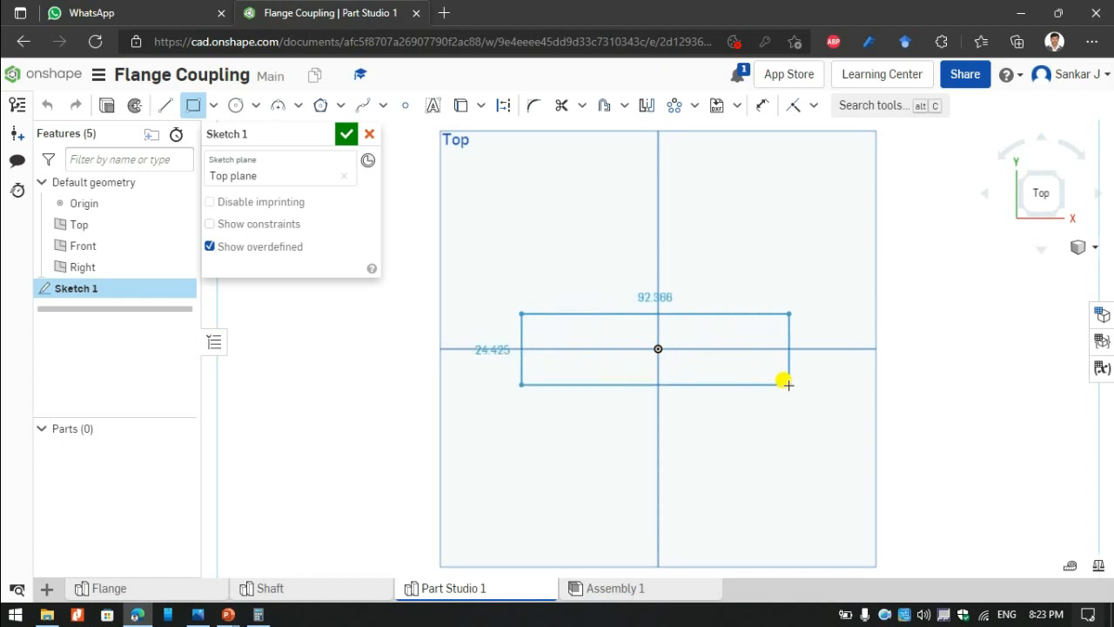
{"action": "left_click", "coordinate": [783, 385]}
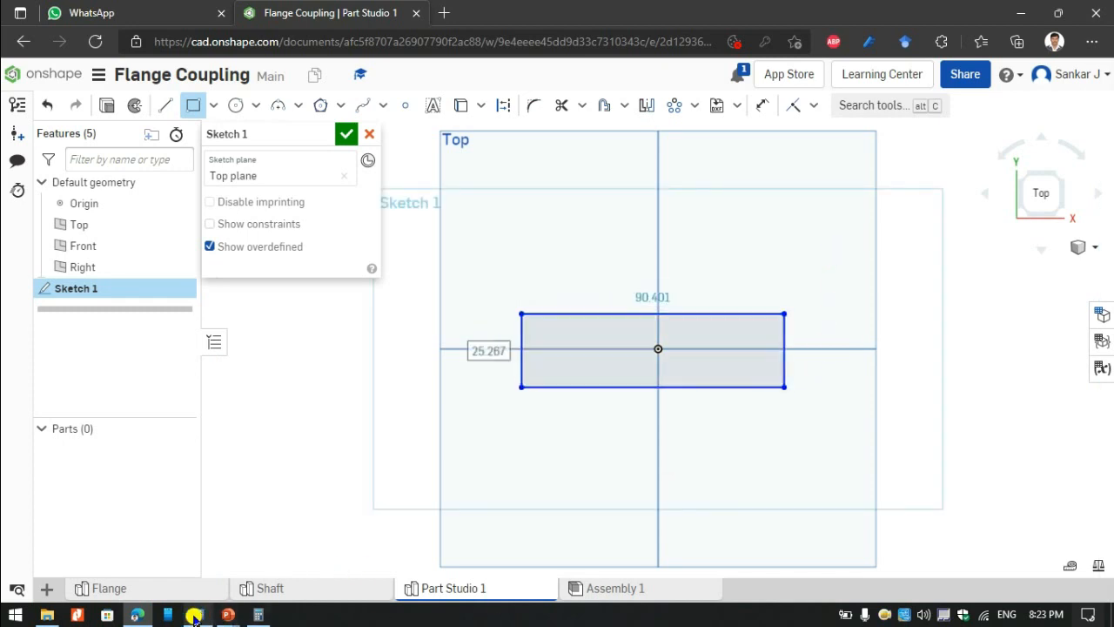
{"action": "mouse_move", "coordinate": [238, 616]}
{"action": "left_click", "coordinate": [284, 570]}
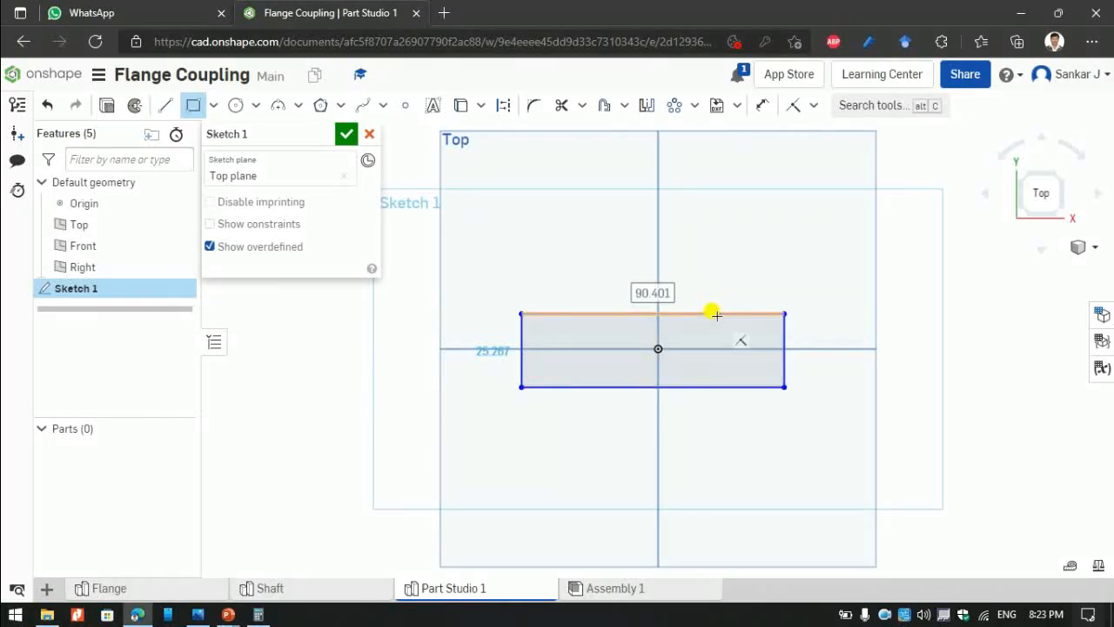
{"action": "key", "text": "Escape"}
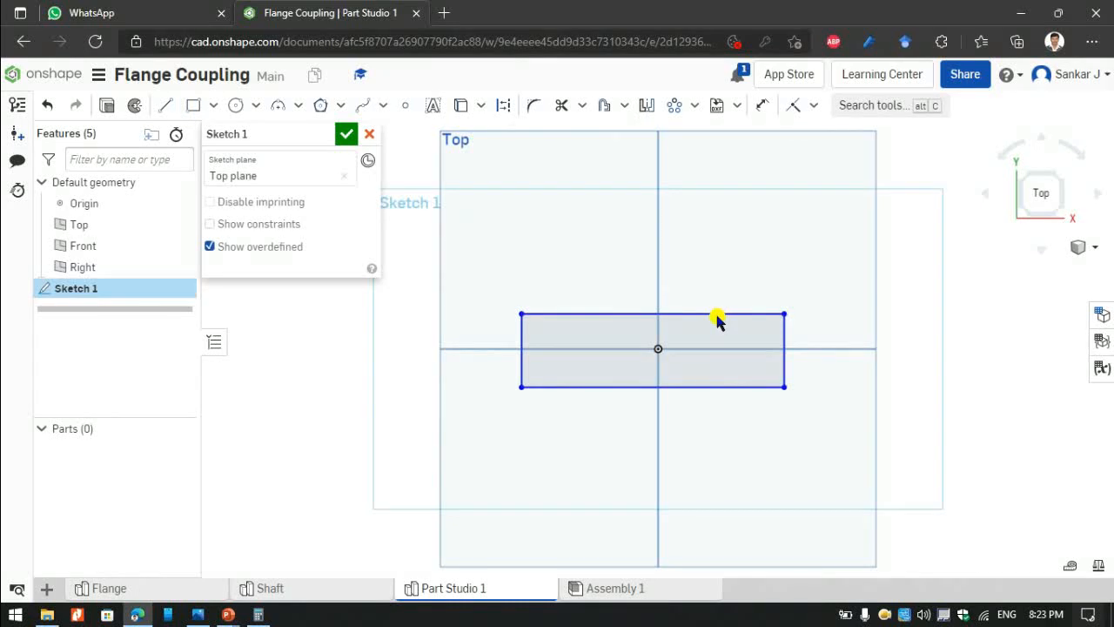
Dimension the rectangle's upper edge and set its length to 75 mm.
{"action": "key", "text": "d"}
{"action": "left_click", "coordinate": [714, 314]}
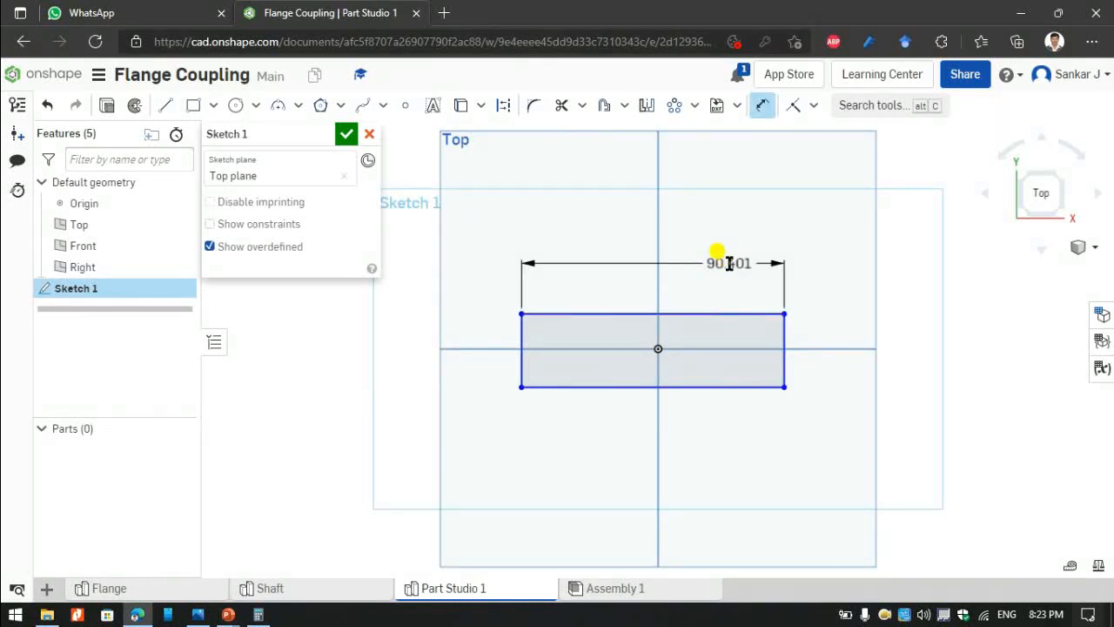
{"action": "left_click", "coordinate": [730, 264]}
{"action": "type", "text": "5"}
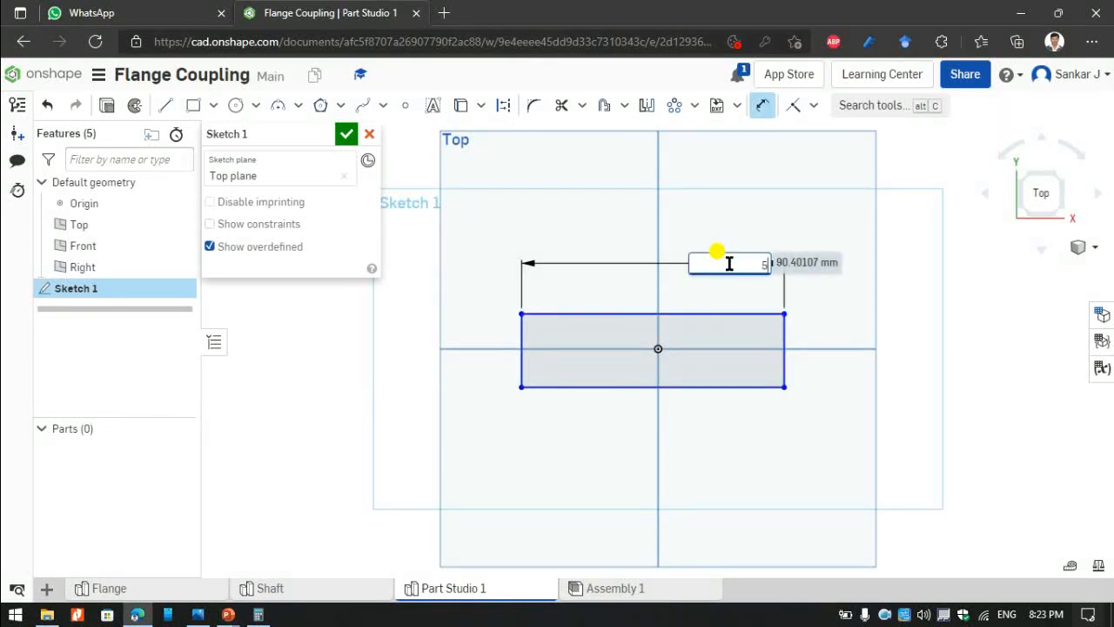
{"action": "type", "text": "075"}
{"action": "key", "text": "Return"}
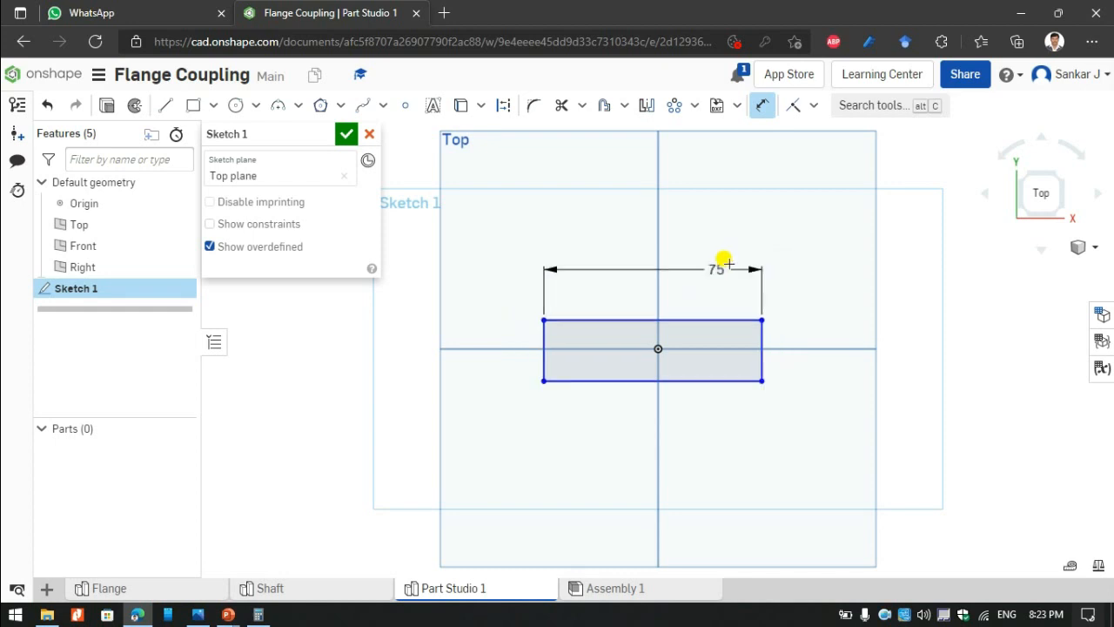
Set the rectangle's width to 0.25*50+2 mm with a dimension on its short edge, and finish the sketch.
{"action": "left_click", "coordinate": [761, 345]}
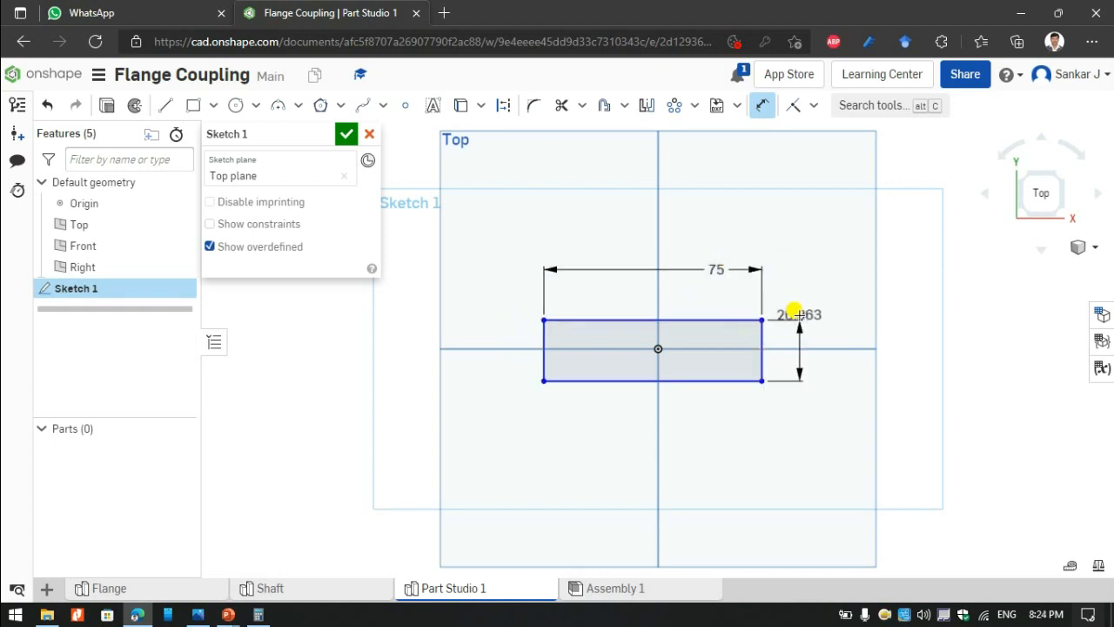
{"action": "left_click", "coordinate": [799, 314]}
{"action": "type", "text": "0"}
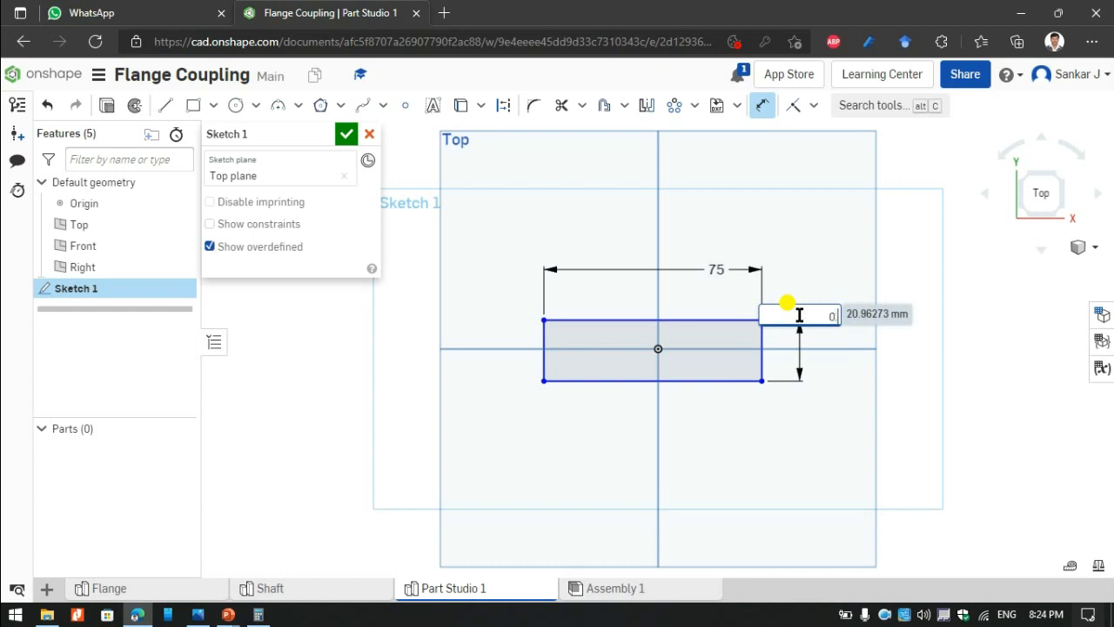
{"action": "key", "text": "Return"}
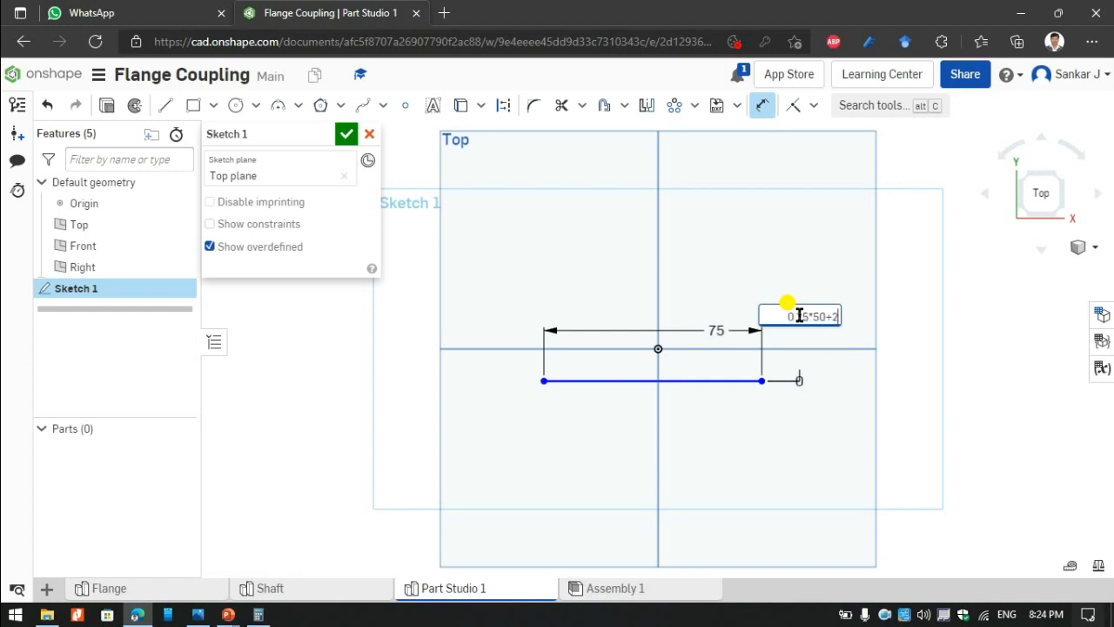
{"action": "key", "text": "Return"}
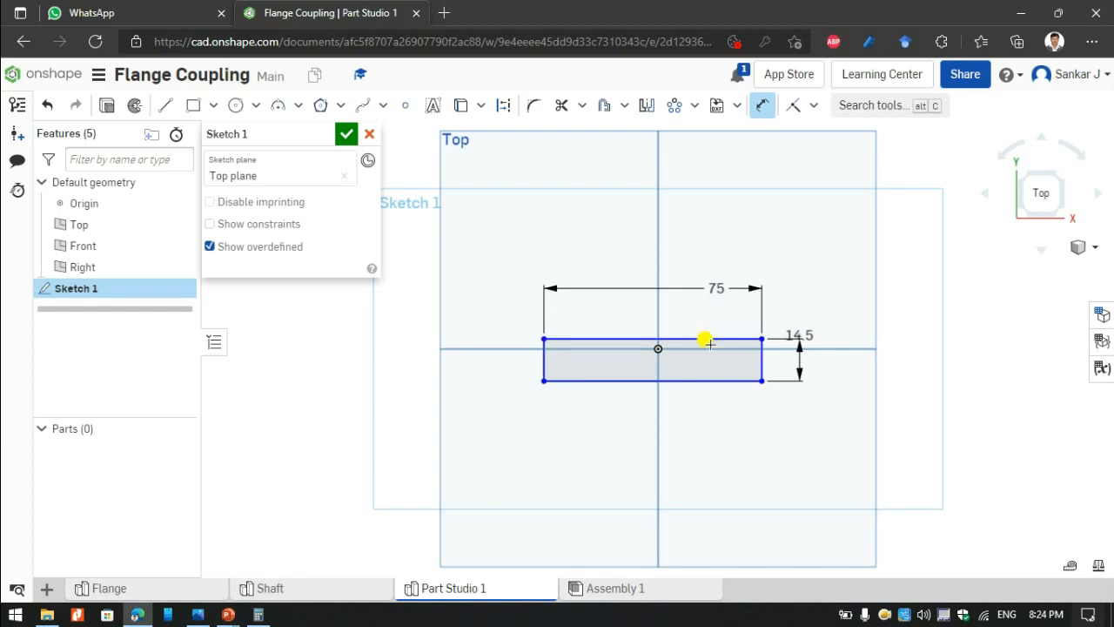
{"action": "left_click", "coordinate": [657, 348]}
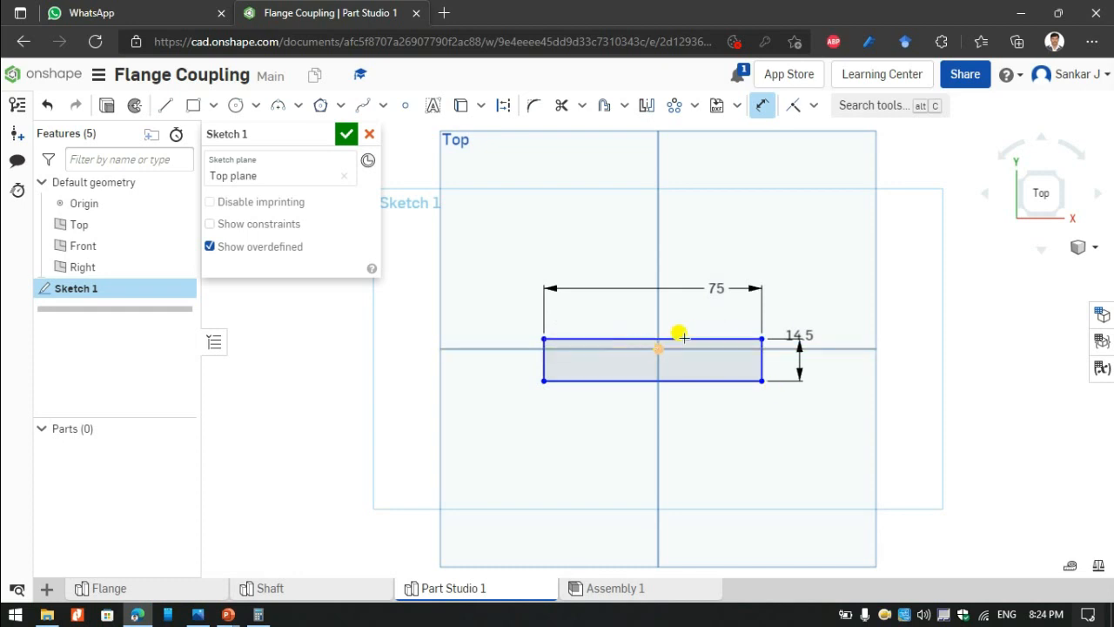
{"action": "left_click", "coordinate": [345, 132]}
Consult the key thickness formula in PowerPoint, and extrude the rectangle in Onshape as a new solid with a blind depth of 0.67*14.5 mm.
{"action": "key", "text": "alt+Tab"}
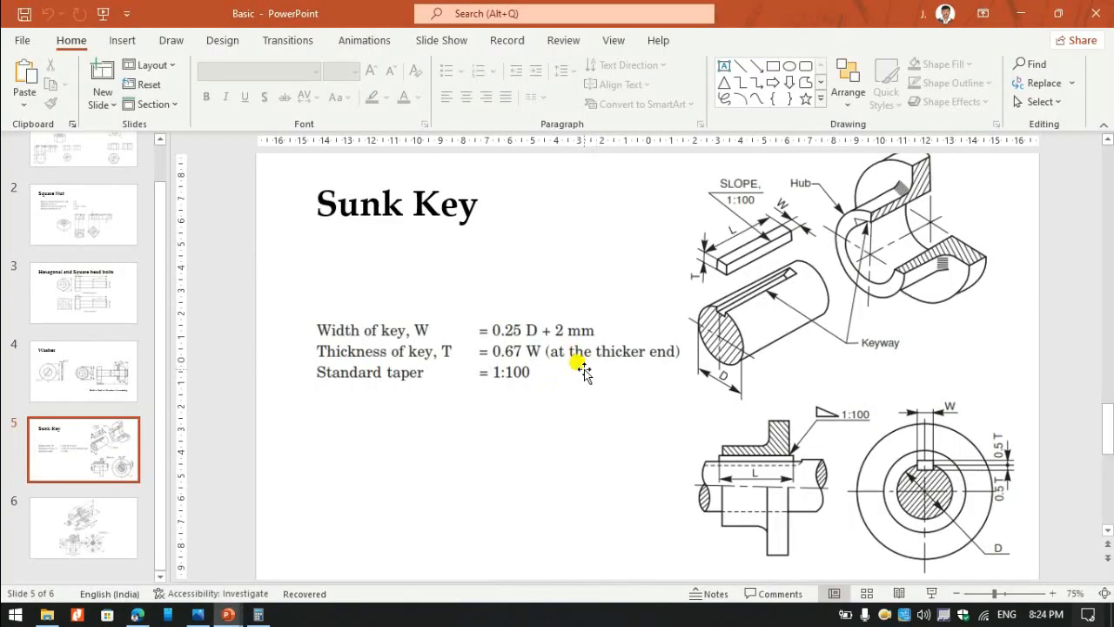
{"action": "key", "text": "alt+Tab"}
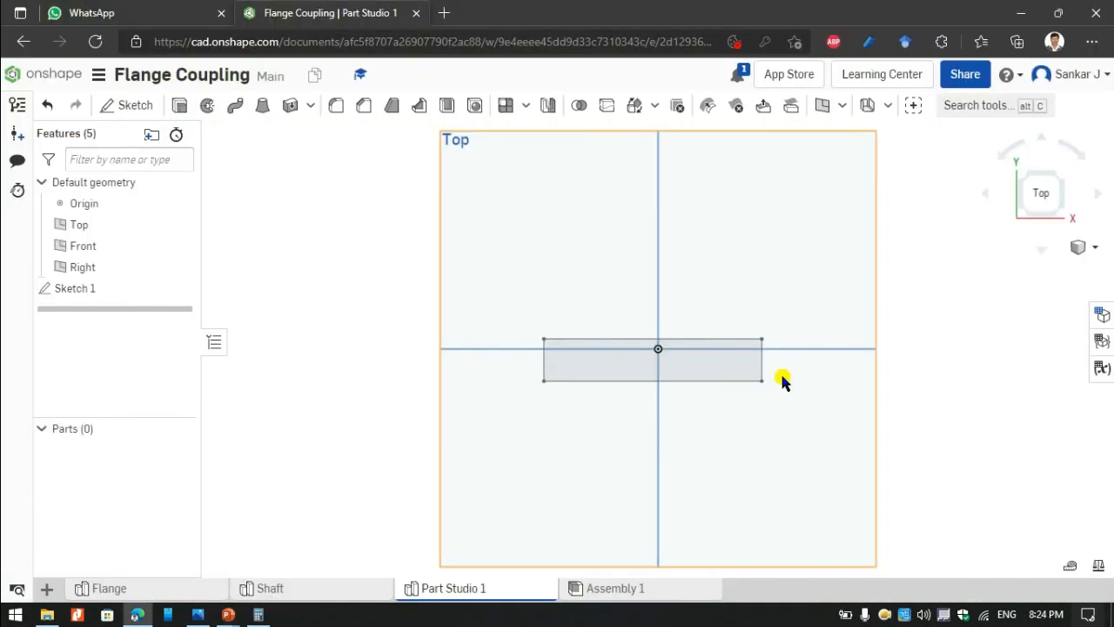
{"action": "left_click", "coordinate": [179, 105]}
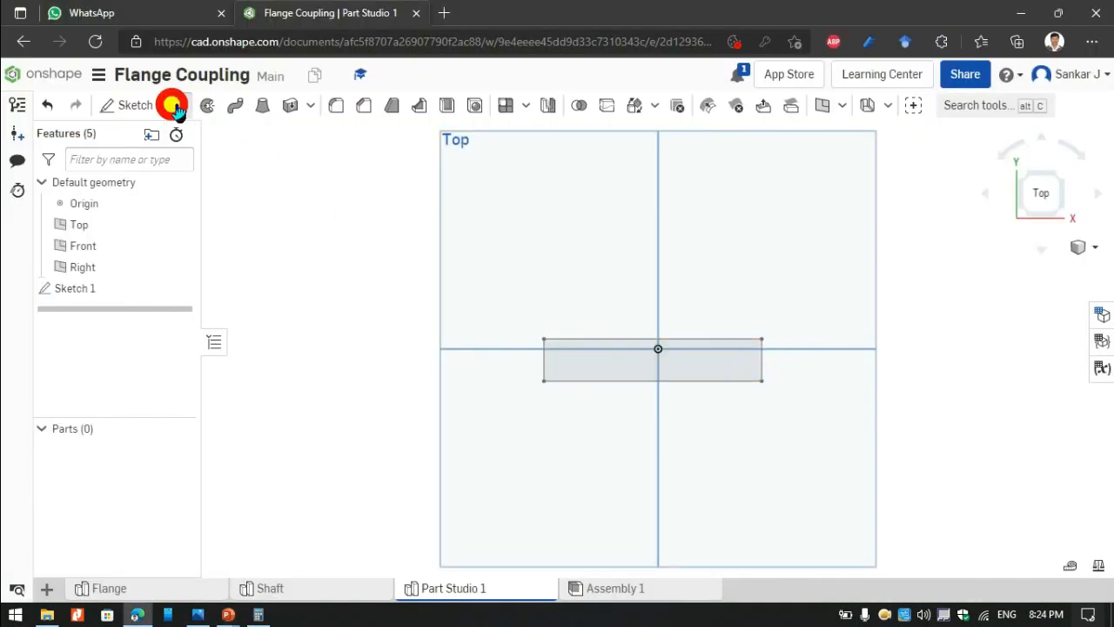
{"action": "left_click", "coordinate": [711, 365]}
{"action": "left_click", "coordinate": [1070, 219]}
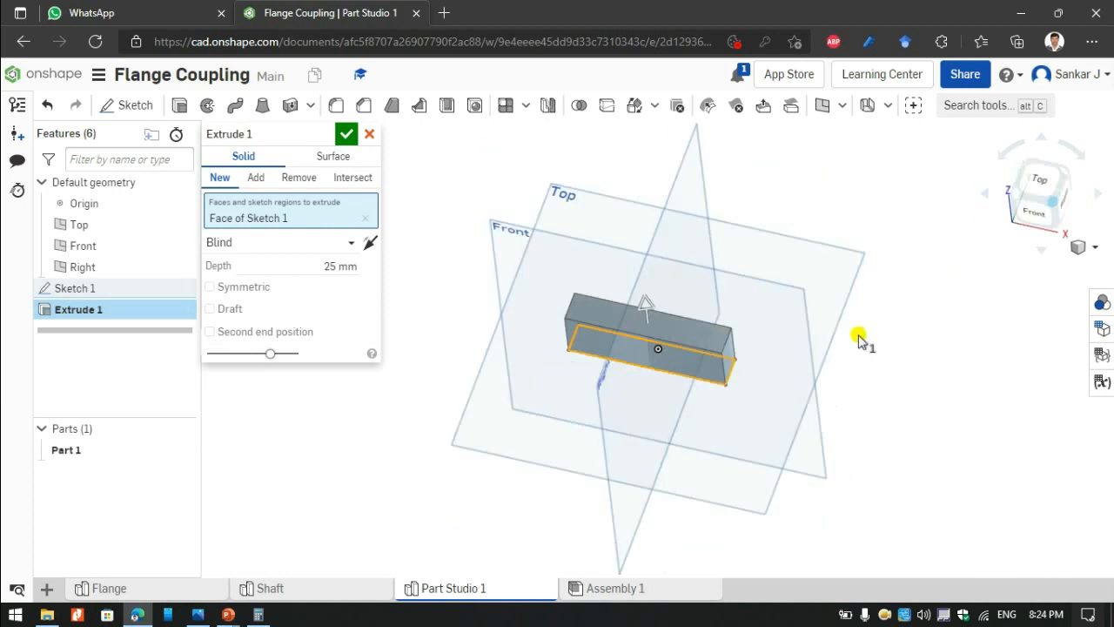
{"action": "left_click", "coordinate": [346, 266]}
{"action": "key", "text": "alt+Tab"}
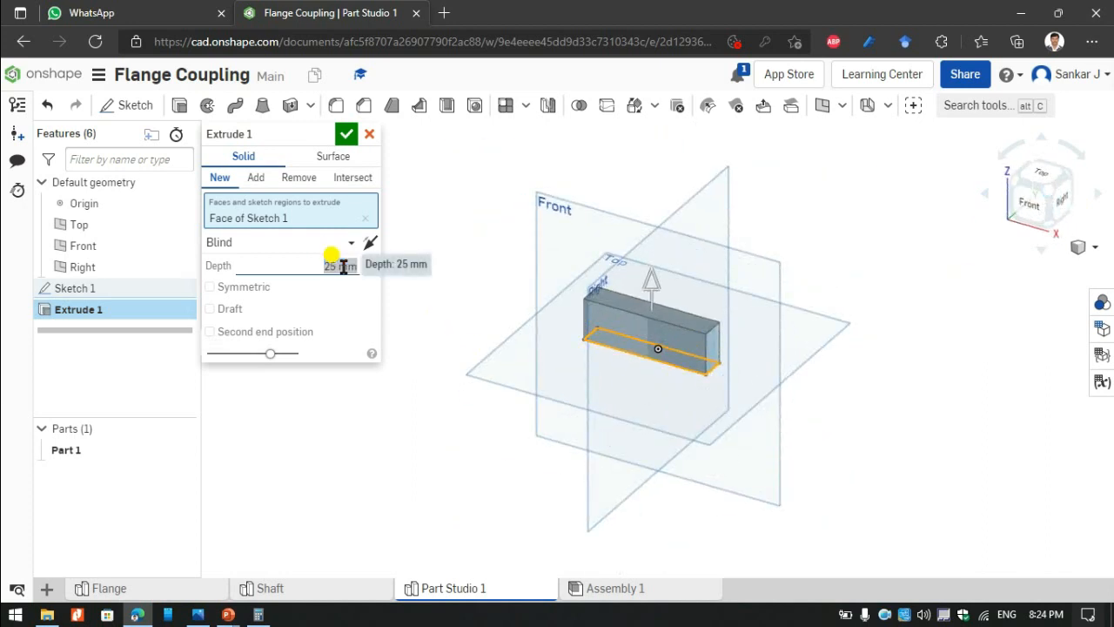
{"action": "key", "text": "alt+Tab"}
{"action": "type", "text": "0"}
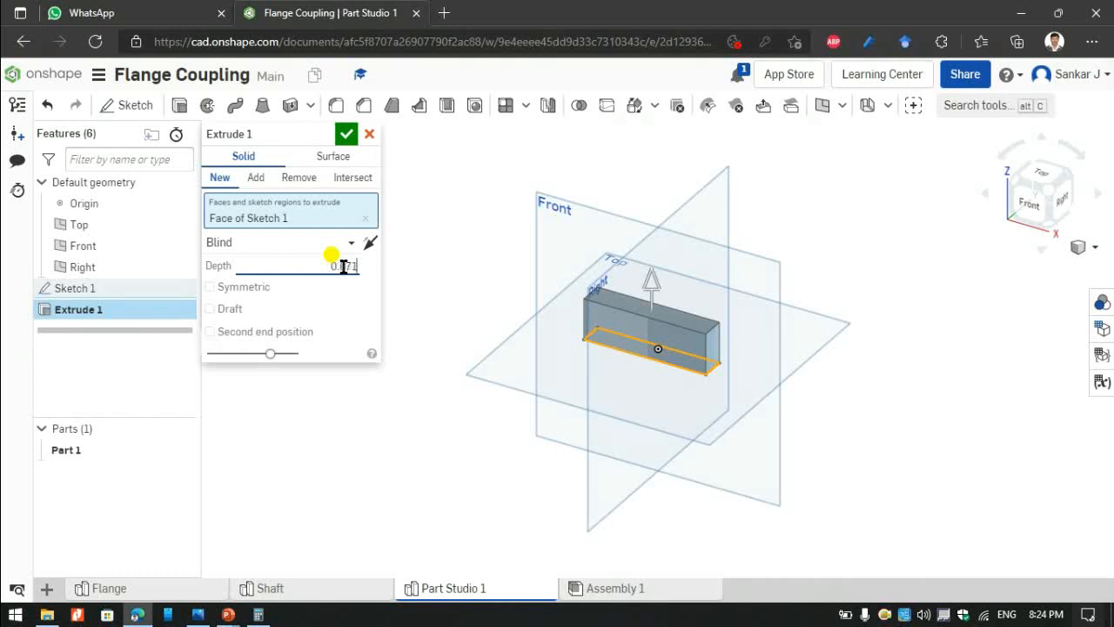
{"action": "key", "text": "Return"}
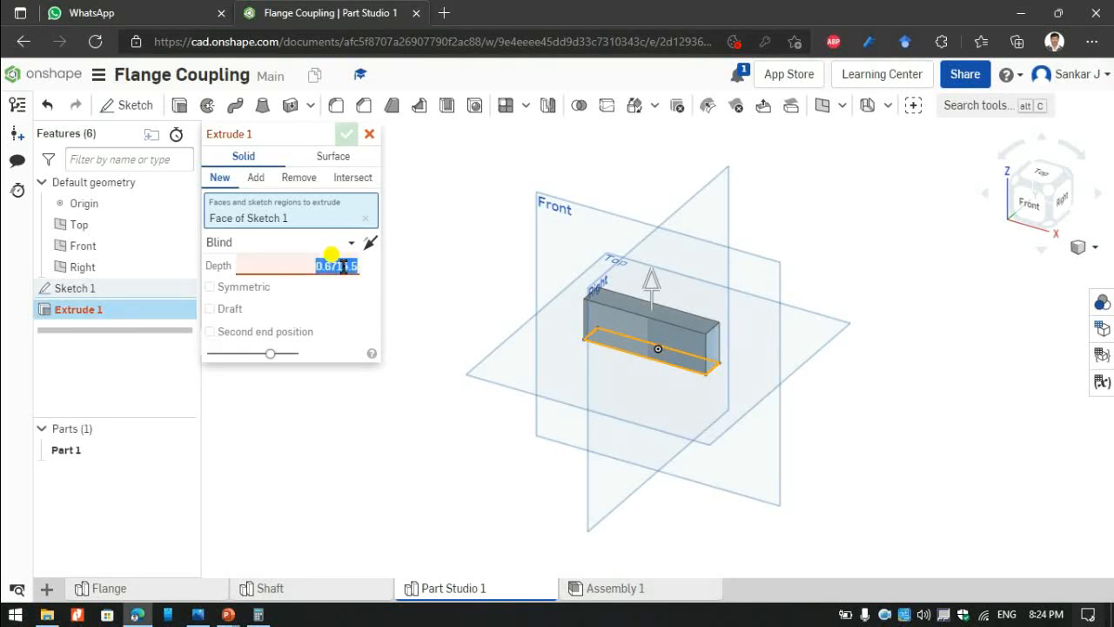
{"action": "left_click", "coordinate": [341, 272]}
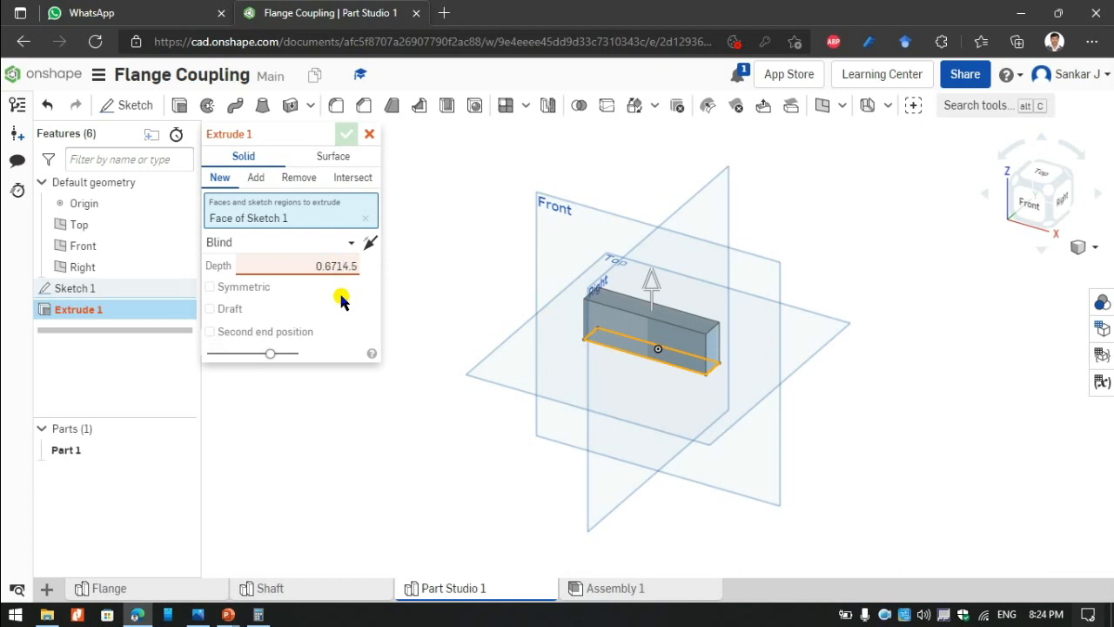
{"action": "key", "text": "Return"}
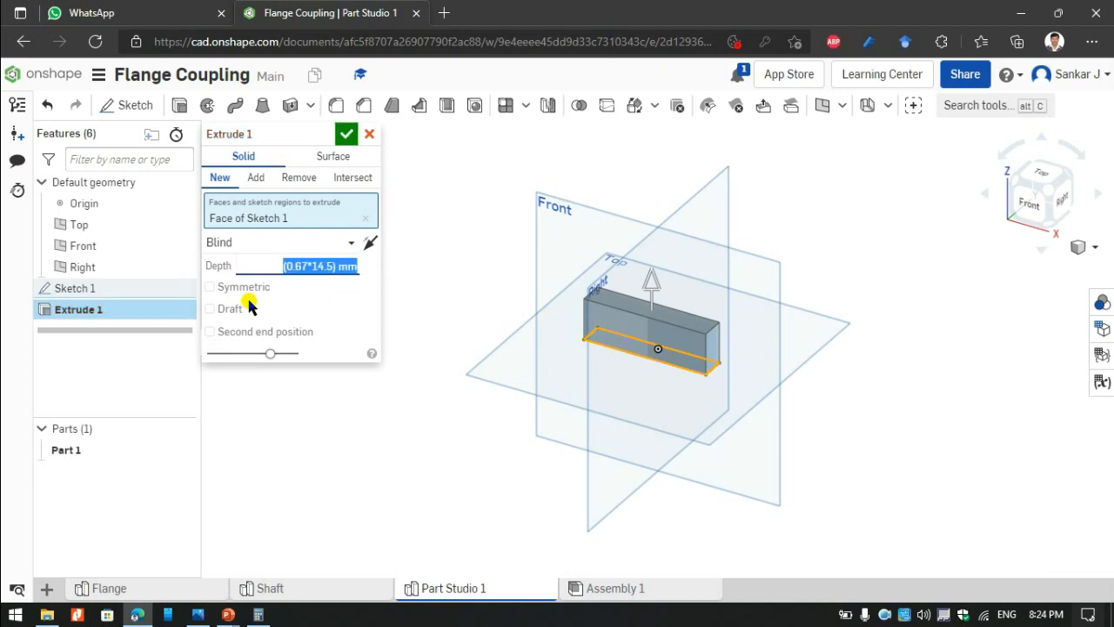
{"action": "left_click", "coordinate": [346, 133]}
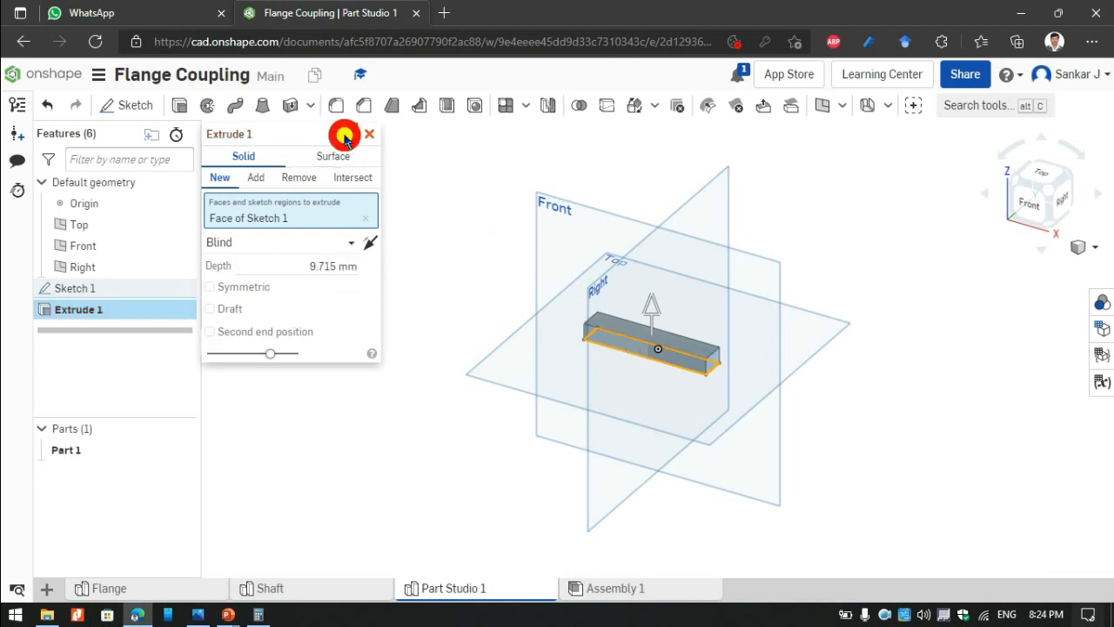
Start a sketch on the key's front face in Front view, and check the standard taper on the Sunk Key slide in PowerPoint.
{"action": "left_click", "coordinate": [1029, 200]}
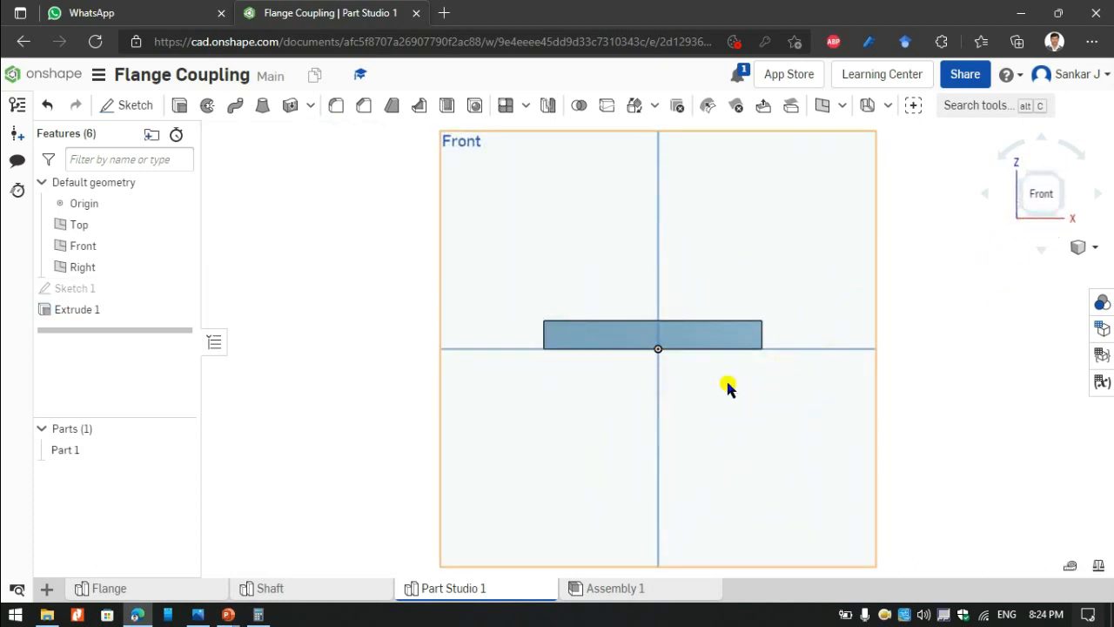
{"action": "left_click", "coordinate": [628, 329]}
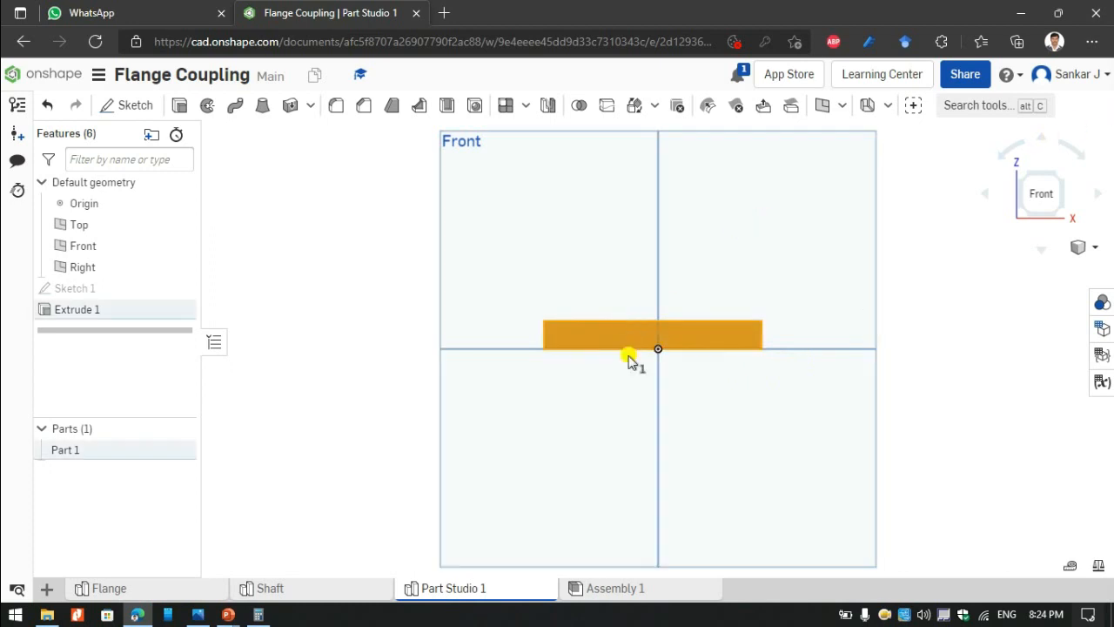
{"action": "left_click", "coordinate": [770, 355]}
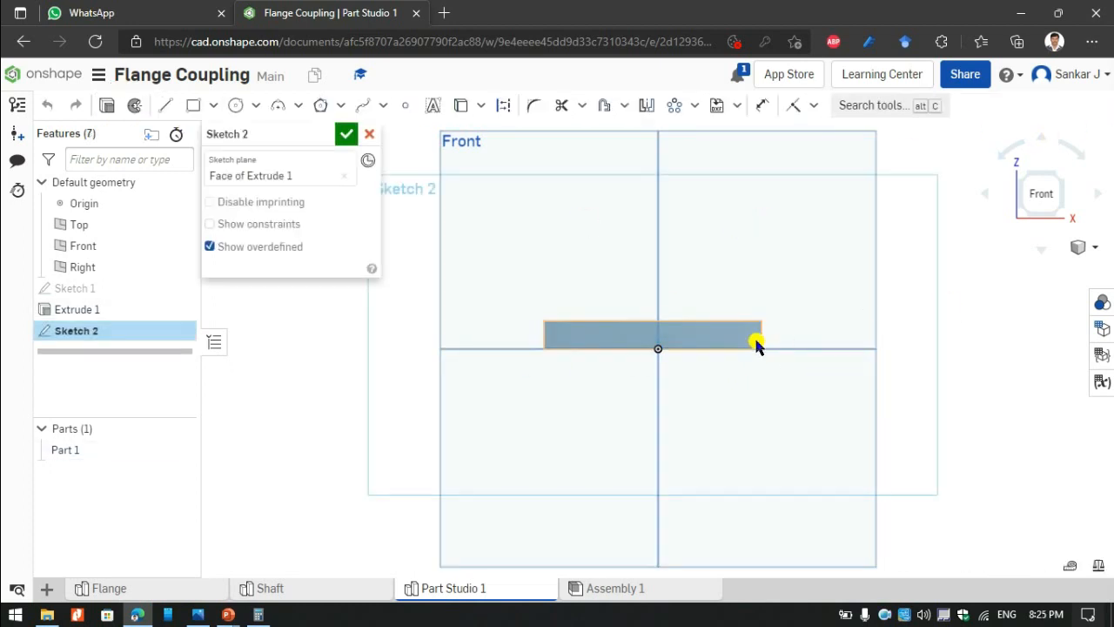
{"action": "key", "text": "alt+Tab"}
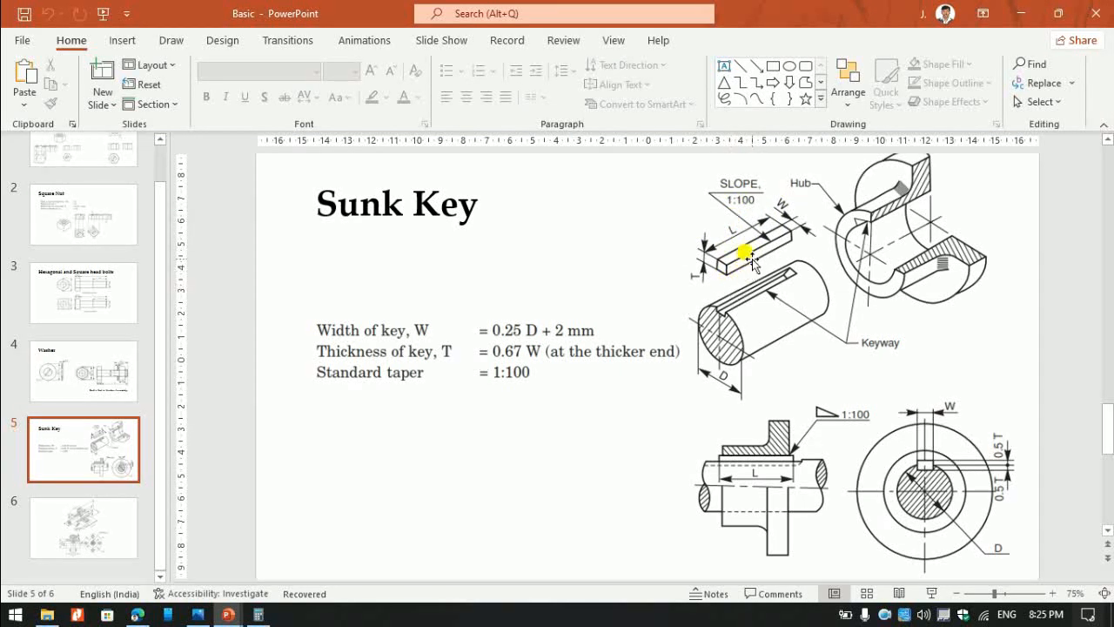
{"action": "key", "text": "alt+Tab"}
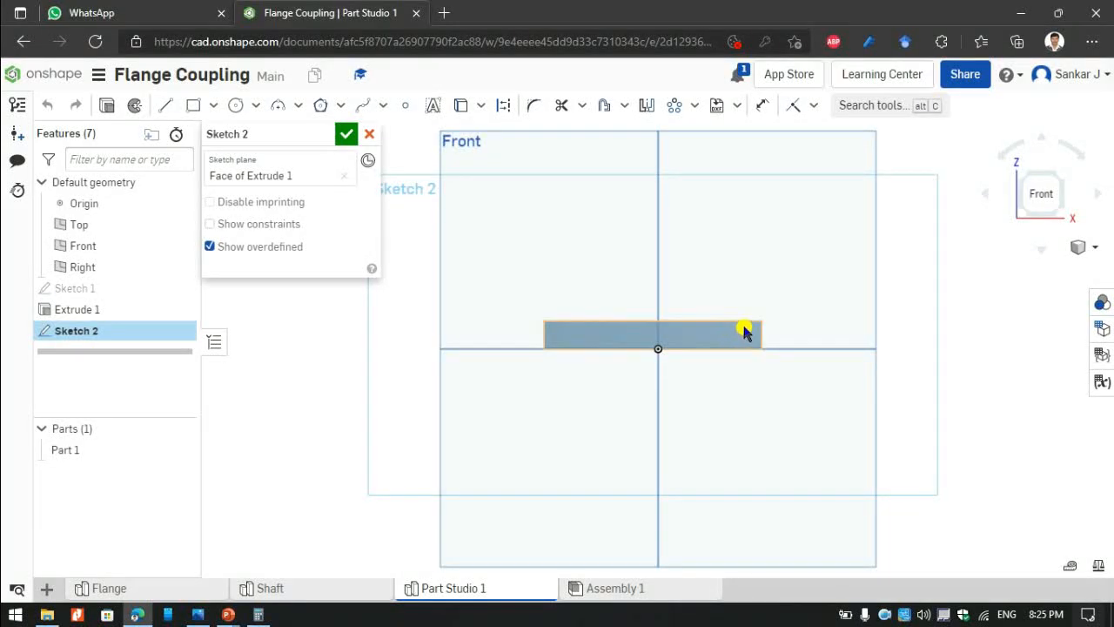
Sketch a vertical line about 7 mm long from the front face's lower right corner along its right edge.
{"action": "left_click", "coordinate": [165, 105]}
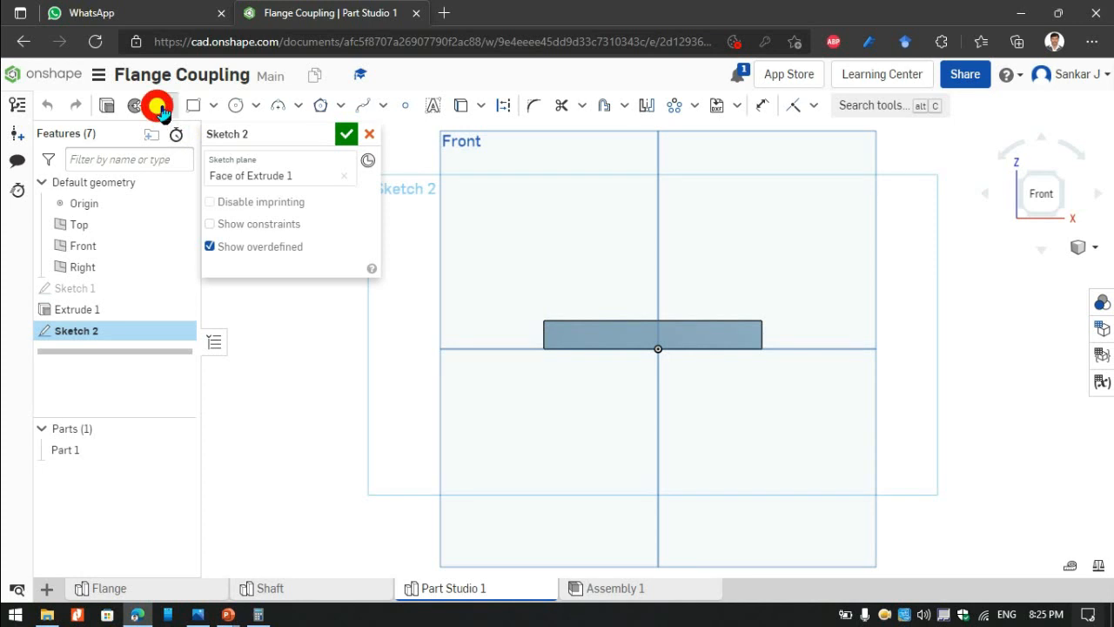
{"action": "left_click", "coordinate": [759, 321]}
{"action": "scroll", "coordinate": [758, 345], "scroll_direction": "up", "scroll_amount": 3}
{"action": "left_click", "coordinate": [761, 344]}
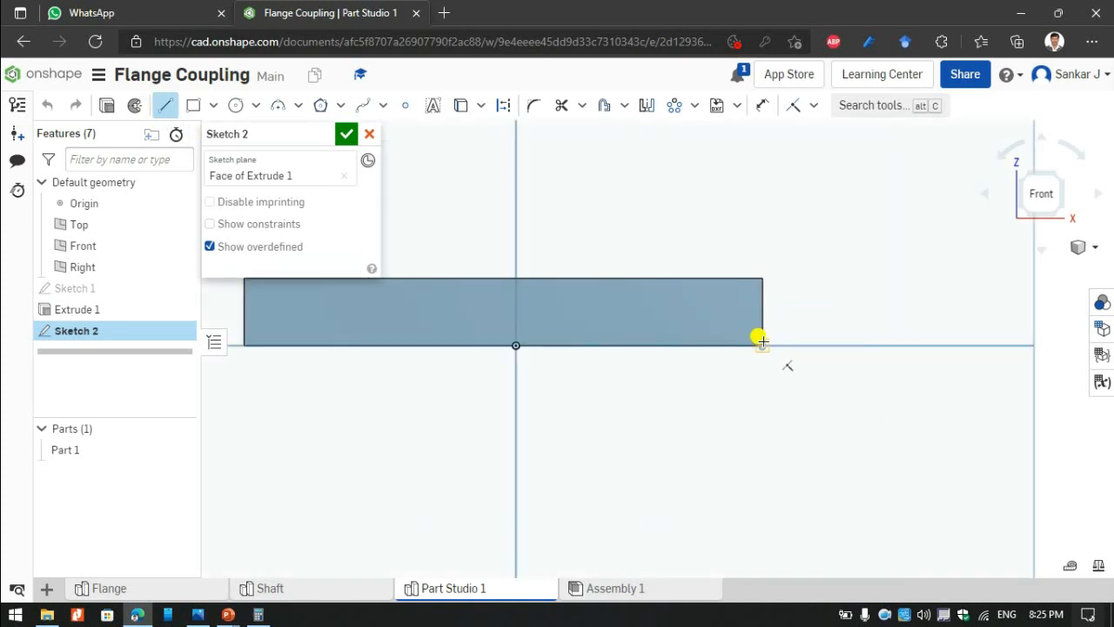
{"action": "left_click", "coordinate": [755, 285]}
{"action": "key", "text": "Escape"}
Sketch a vertical line along the front face's left edge and snap its upper end to the upper left corner.
{"action": "middle_click_drag", "start_coordinate": [571, 345], "coordinate": [765, 367]}
{"action": "left_click", "coordinate": [165, 105]}
{"action": "left_click", "coordinate": [436, 366]}
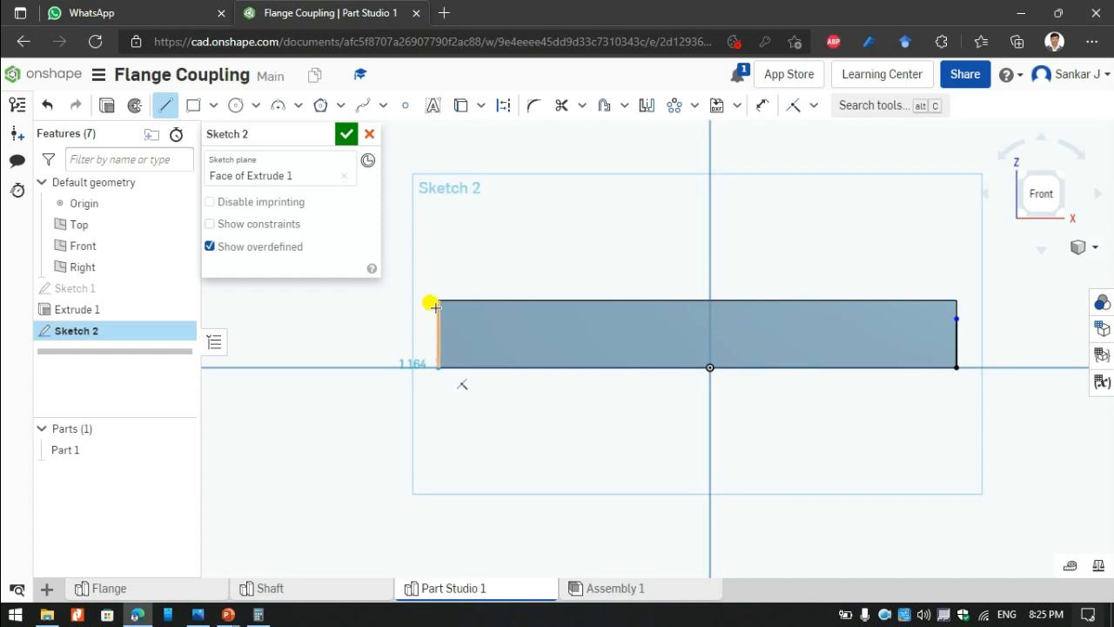
{"action": "left_click", "coordinate": [438, 306]}
{"action": "key", "text": "Escape"}
{"action": "left_click_drag", "start_coordinate": [436, 303], "coordinate": [438, 300]}
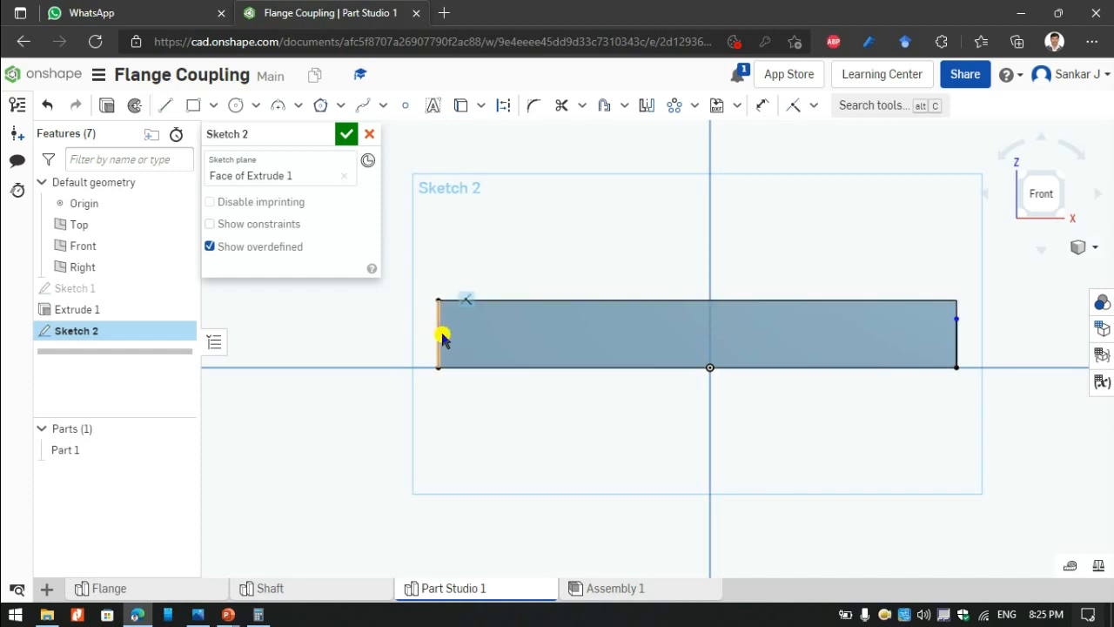
Add a height dimension to the vertical line on the front face's left edge.
{"action": "key", "text": "d"}
{"action": "left_click", "coordinate": [433, 322]}
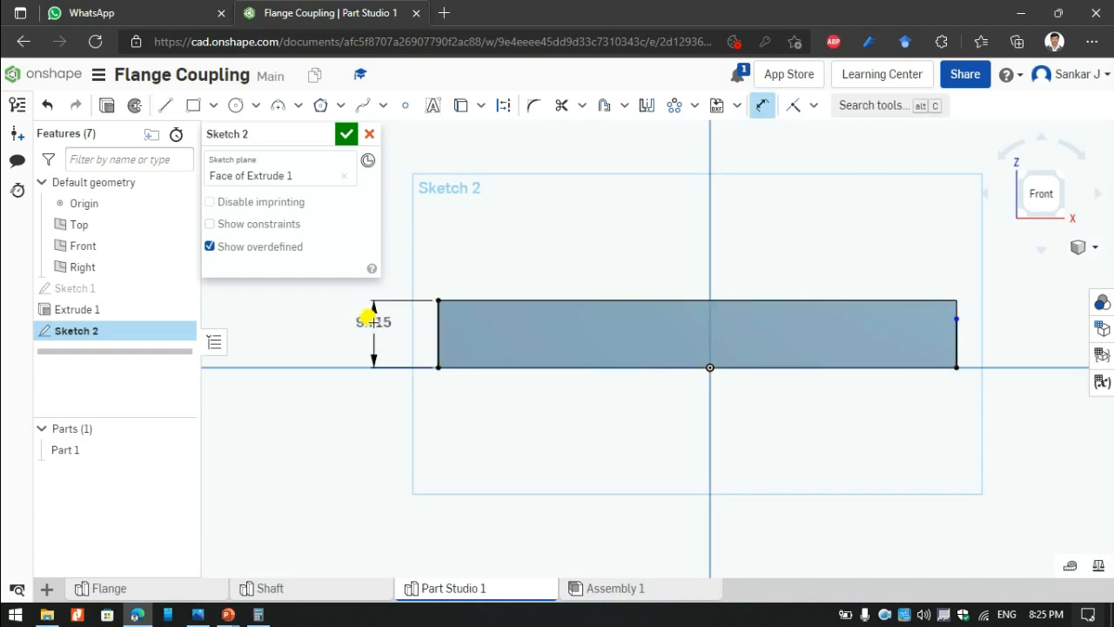
{"action": "left_click", "coordinate": [361, 347]}
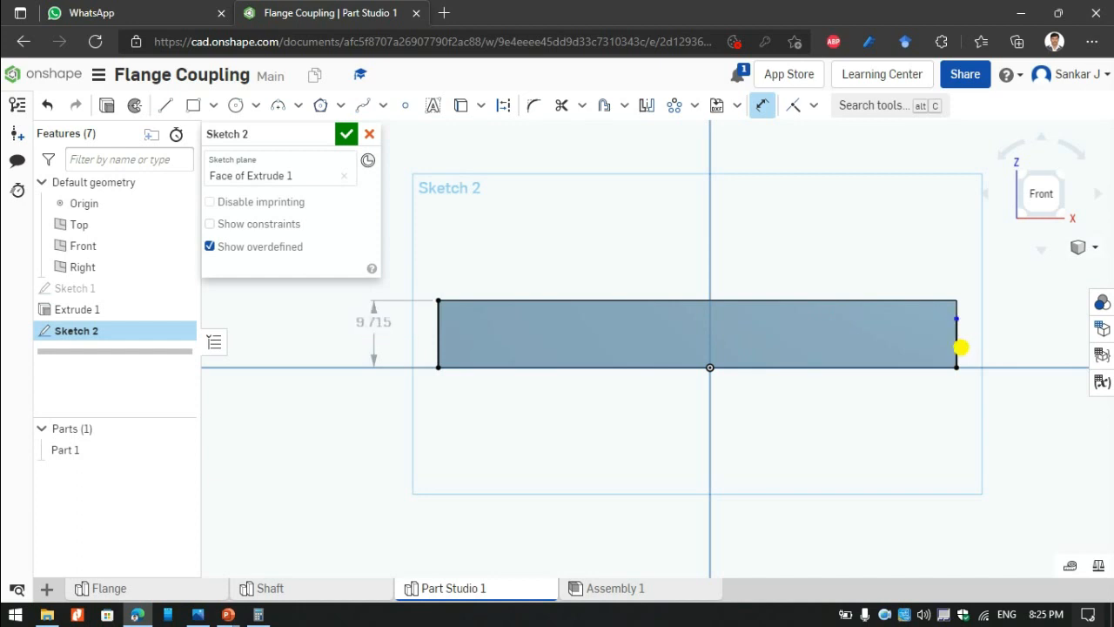
{"action": "key", "text": "Escape"}
Dimension the vertical line on the front face's right edge and set its length to 9.715-.75 mm.
{"action": "left_click", "coordinate": [954, 347]}
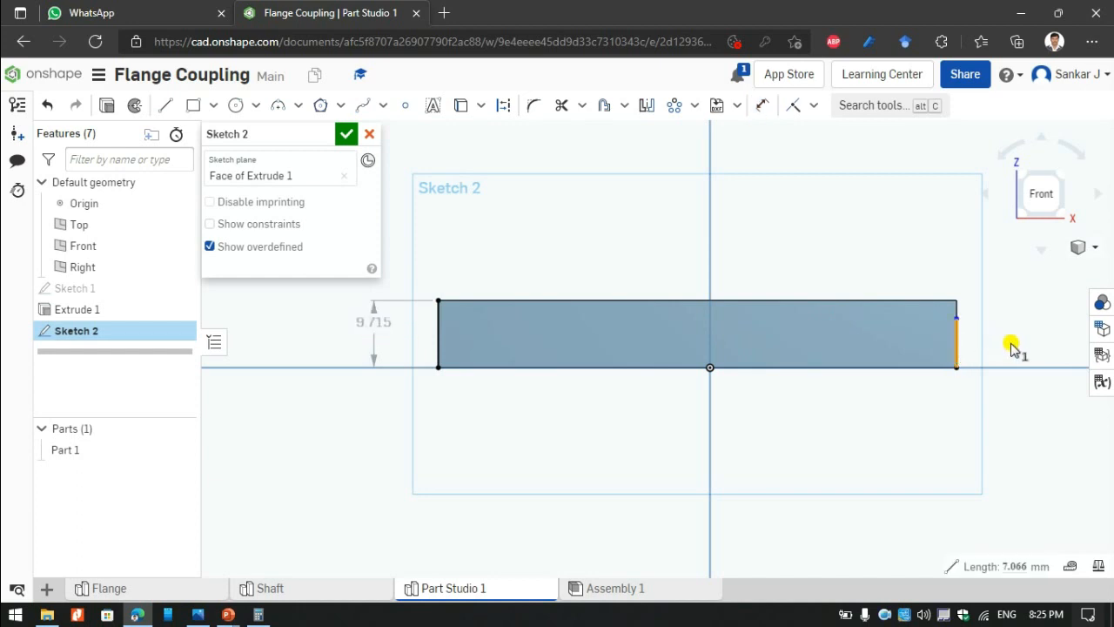
{"action": "key", "text": "u"}
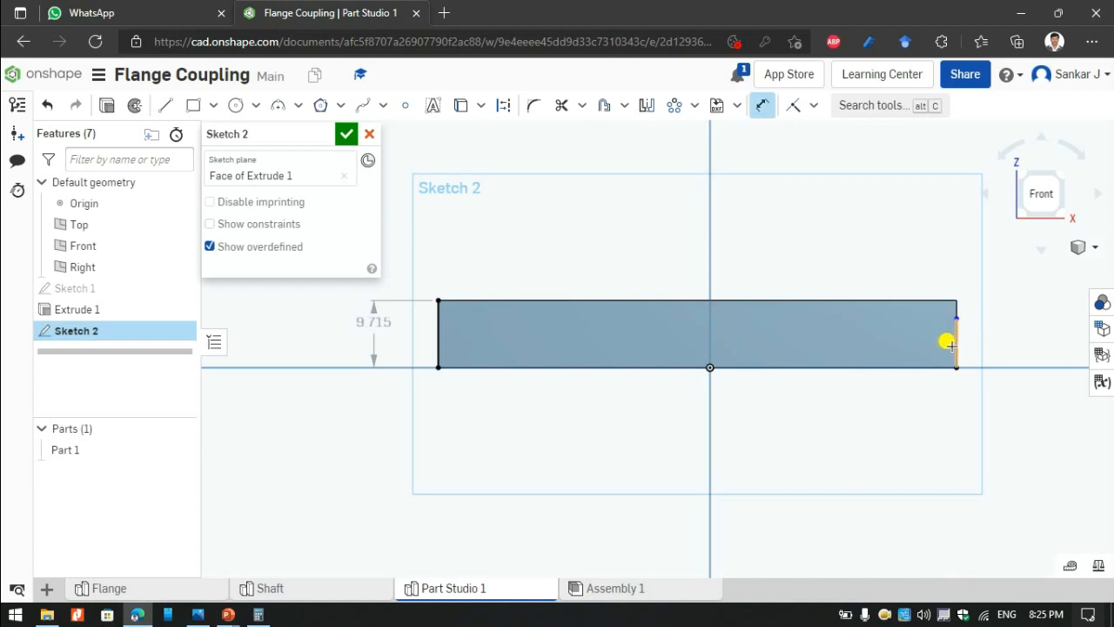
{"action": "left_click", "coordinate": [950, 345]}
{"action": "left_click", "coordinate": [1000, 335]}
{"action": "type", "text": "9"}
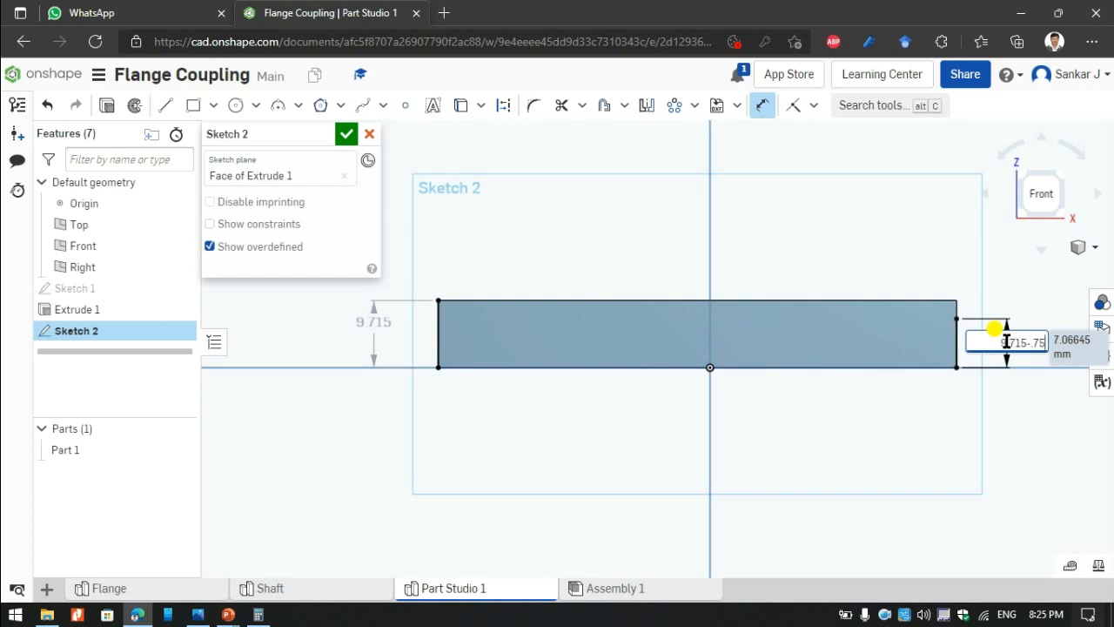
{"action": "type", "text": ".715-.75"}
{"action": "key", "text": "Return"}
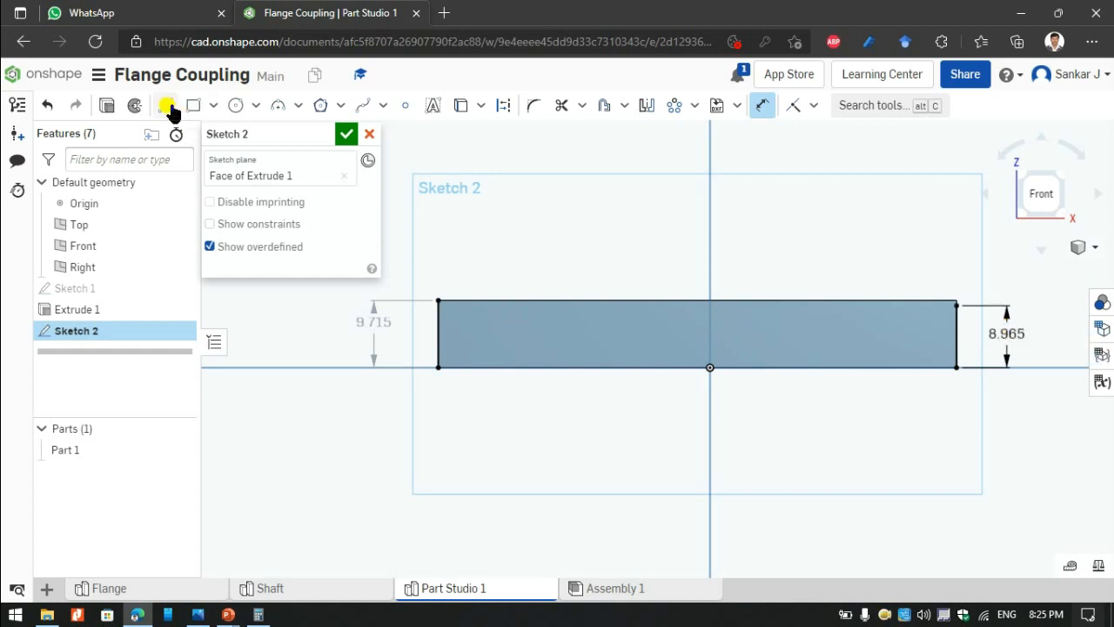
Draw the sloping taper line between the upper ends of the two vertical lines, and finish the sketch.
{"action": "left_click", "coordinate": [165, 106]}
{"action": "left_click", "coordinate": [435, 299]}
{"action": "left_click", "coordinate": [955, 304]}
{"action": "scroll", "coordinate": [955, 306], "scroll_direction": "up", "scroll_amount": 3}
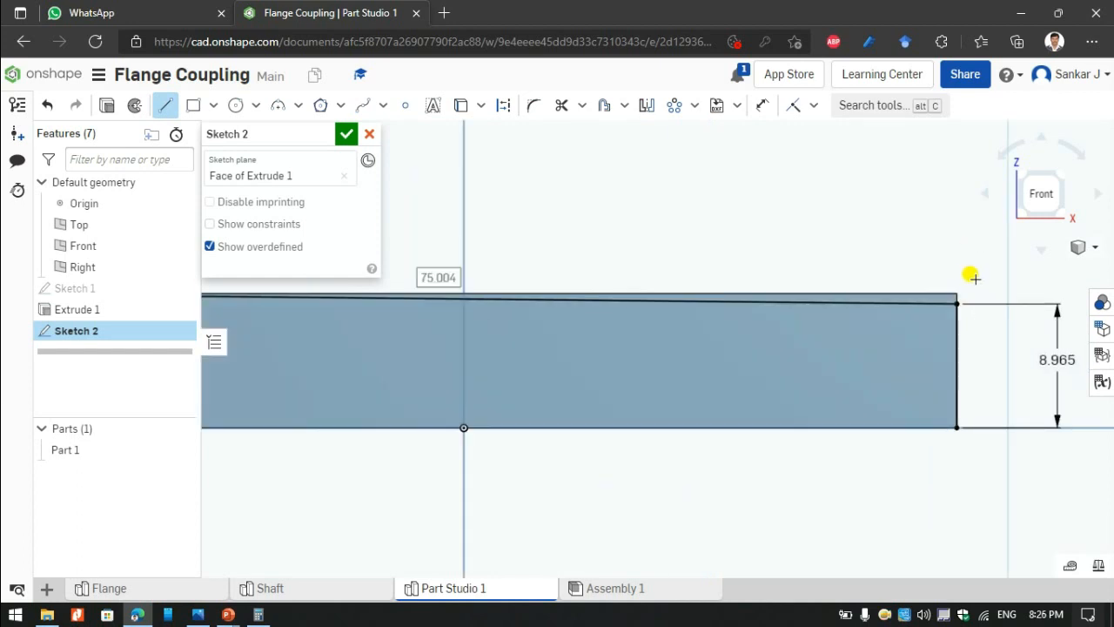
{"action": "key", "text": "Escape"}
{"action": "scroll", "coordinate": [965, 307], "scroll_direction": "down", "scroll_amount": 2}
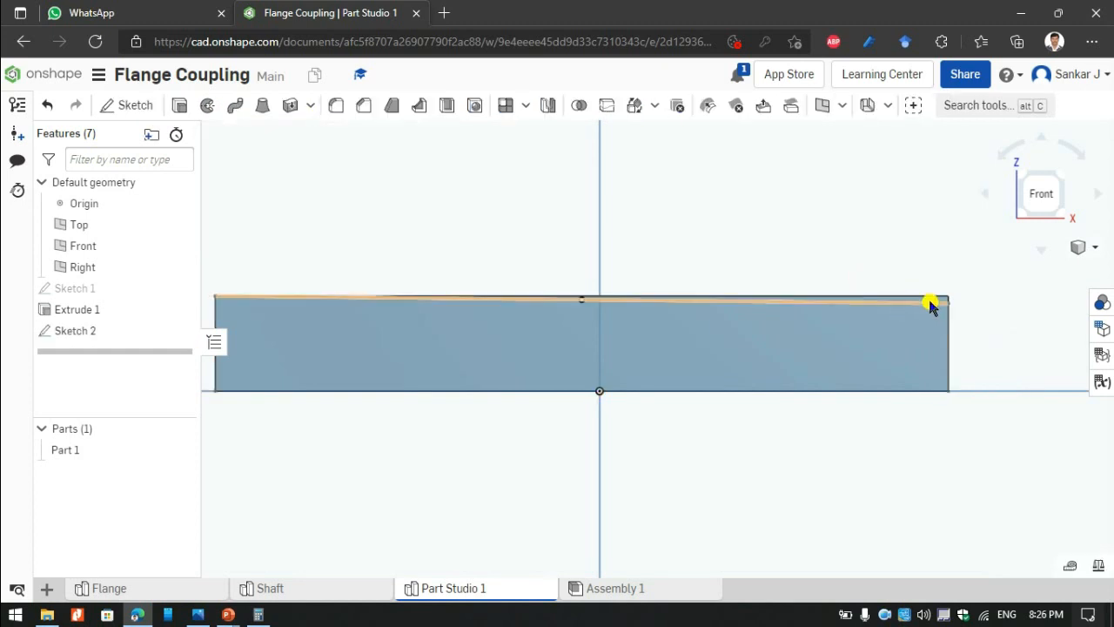
Extrude the thin sketch region above the sloping taper line as a Remove cut, Through all, on the key block.
{"action": "left_click", "coordinate": [179, 104]}
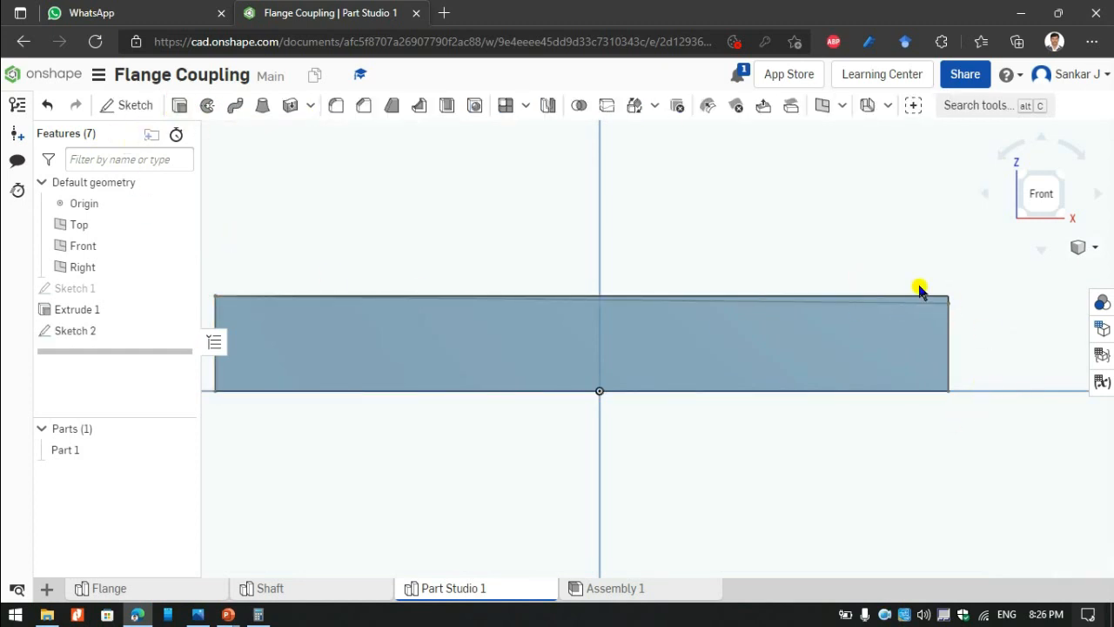
{"action": "left_click", "coordinate": [299, 177]}
{"action": "scroll", "coordinate": [953, 278], "scroll_direction": "up", "scroll_amount": 3}
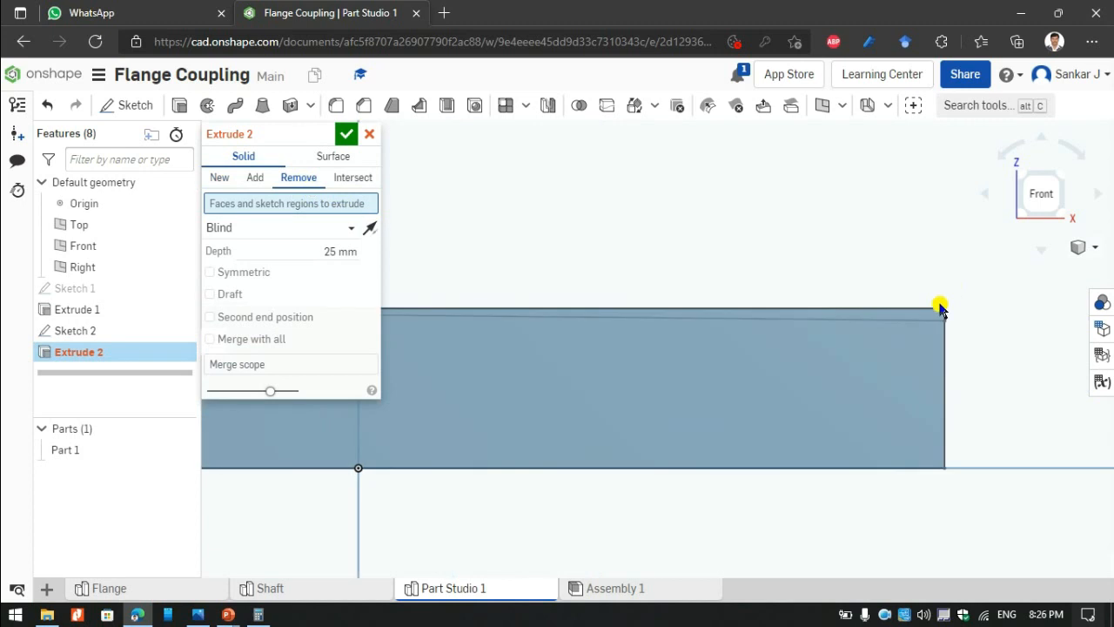
{"action": "left_click", "coordinate": [931, 315]}
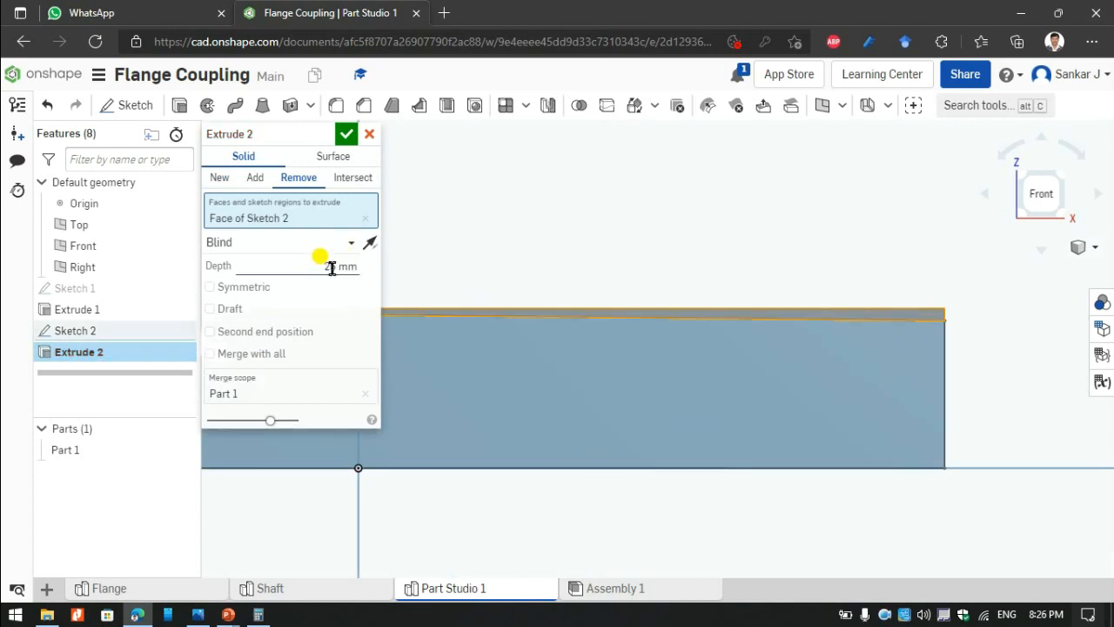
{"action": "left_click", "coordinate": [350, 242]}
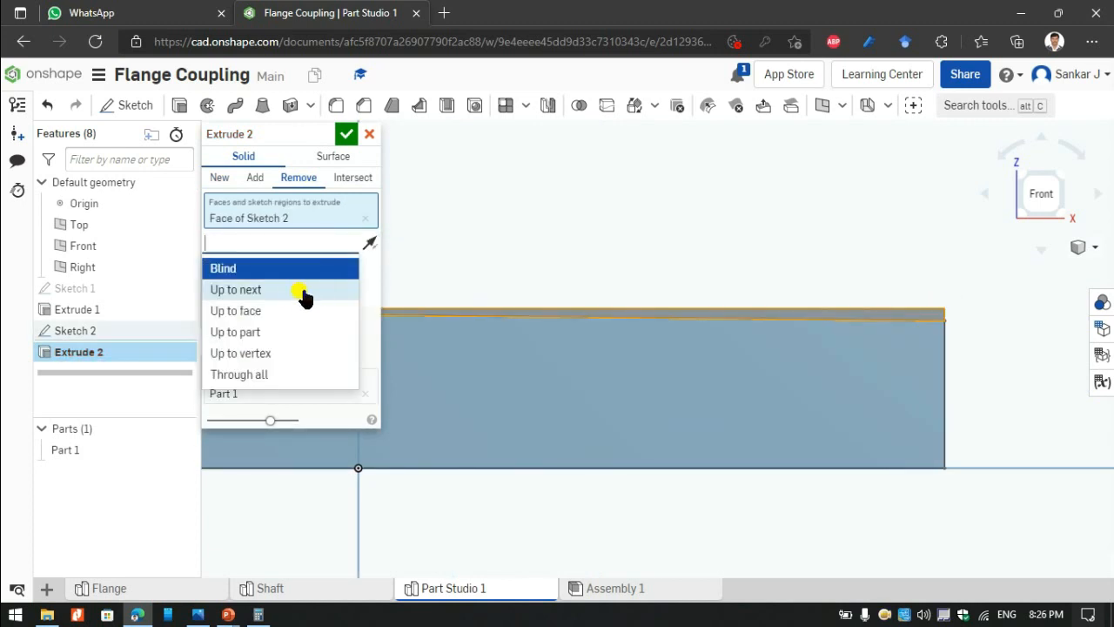
{"action": "left_click", "coordinate": [283, 374]}
{"action": "left_click", "coordinate": [348, 135]}
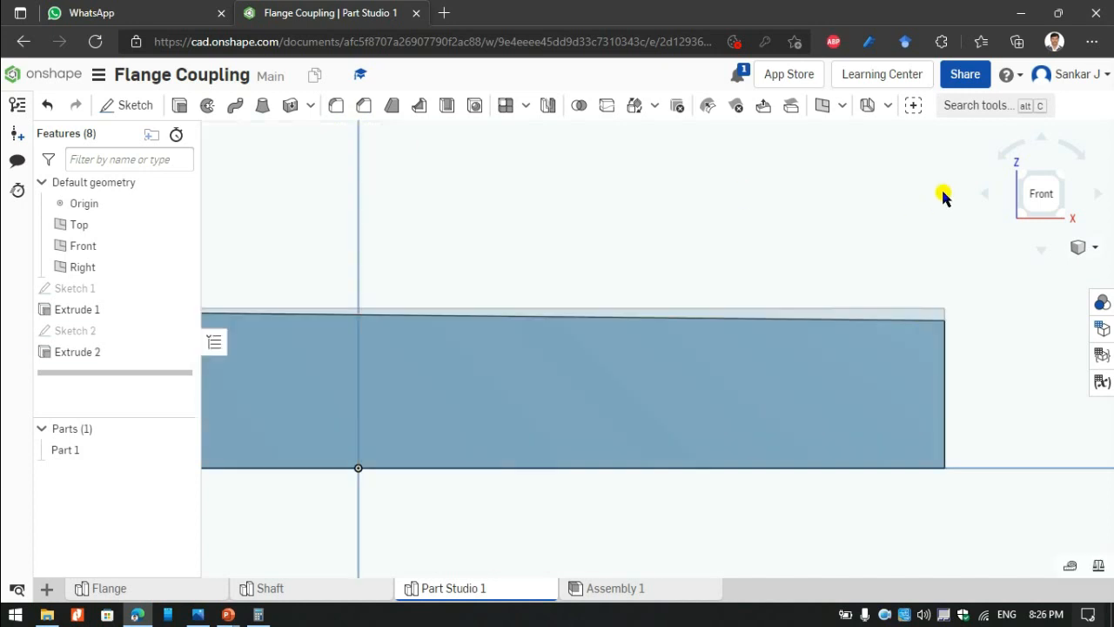
Set the part's name to Sunk Key and its part number to 002 in its properties, and apply the changes.
{"action": "scroll", "coordinate": [999, 228], "scroll_direction": "down", "scroll_amount": 5}
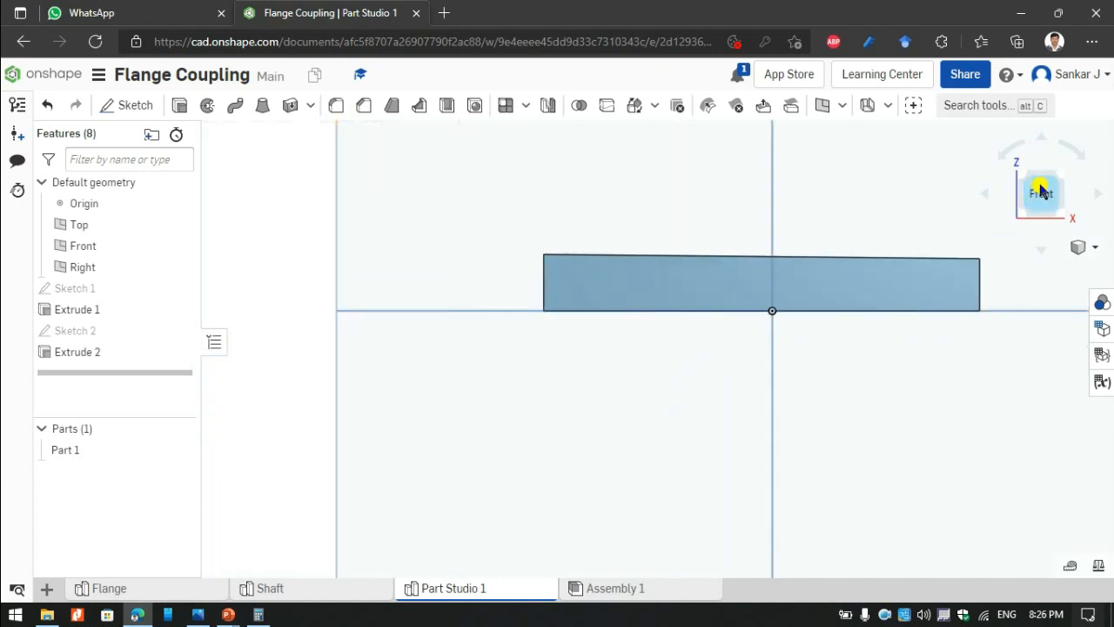
{"action": "left_click", "coordinate": [1061, 179]}
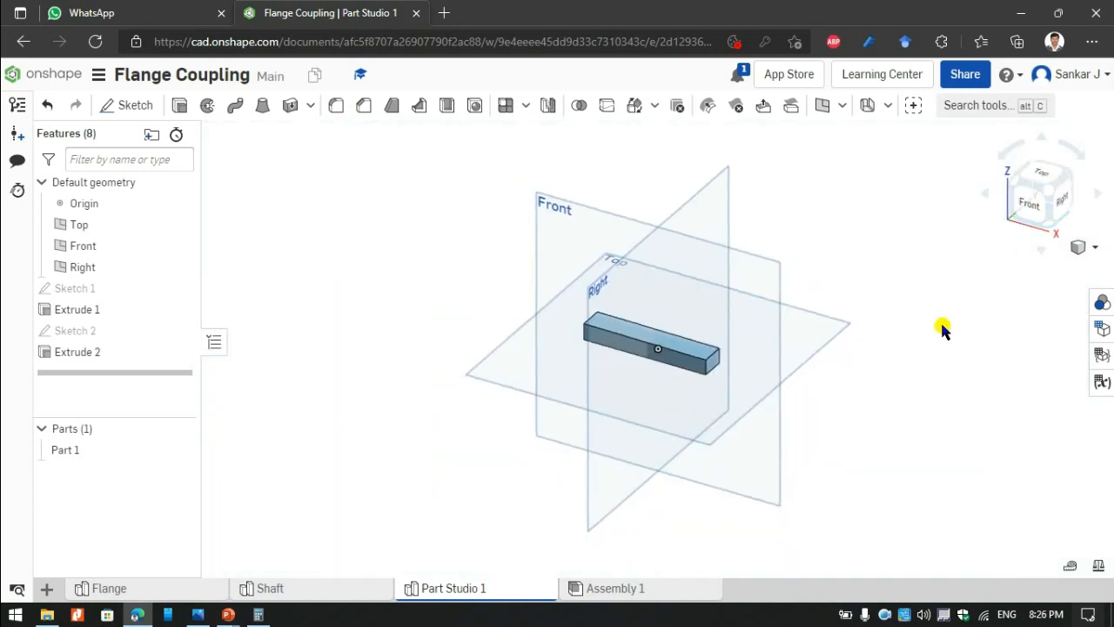
{"action": "left_click", "coordinate": [1023, 206]}
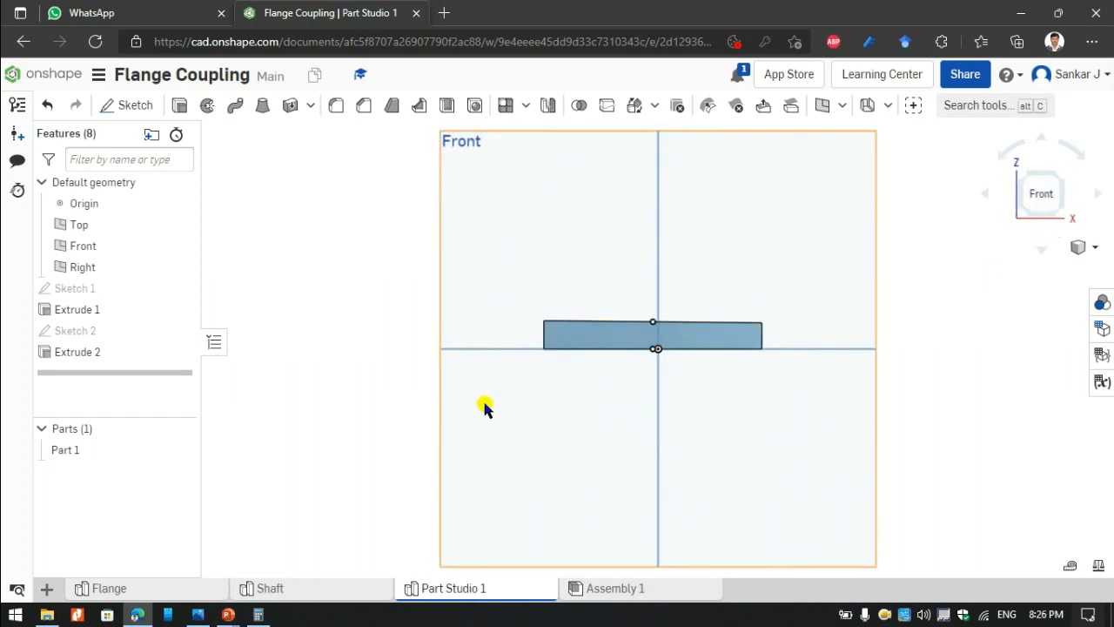
{"action": "right_click", "coordinate": [63, 451]}
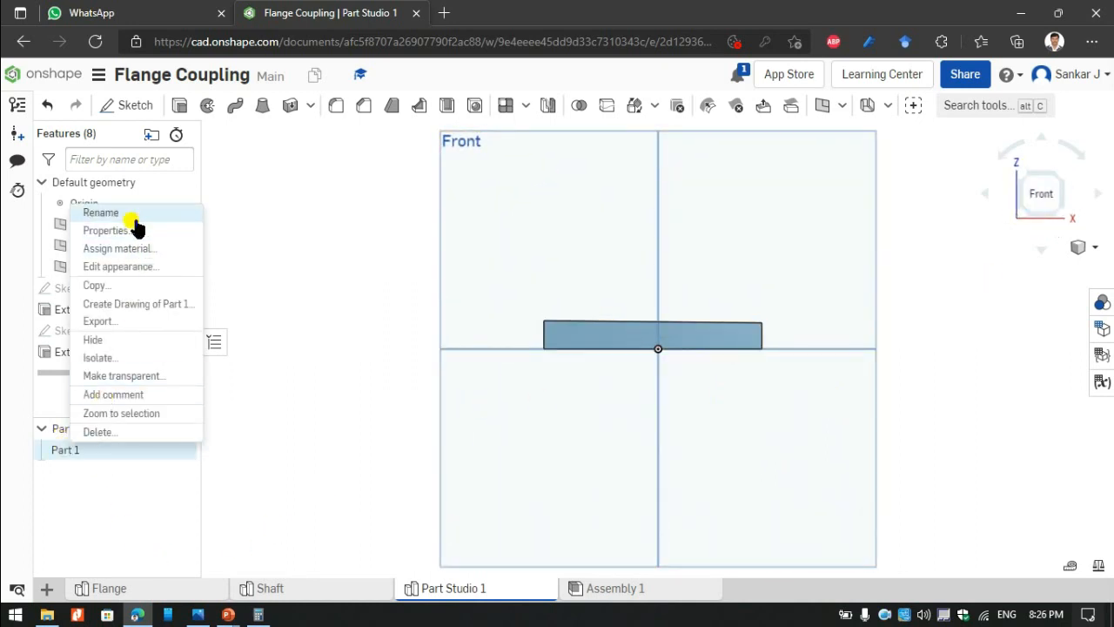
{"action": "left_click", "coordinate": [106, 230]}
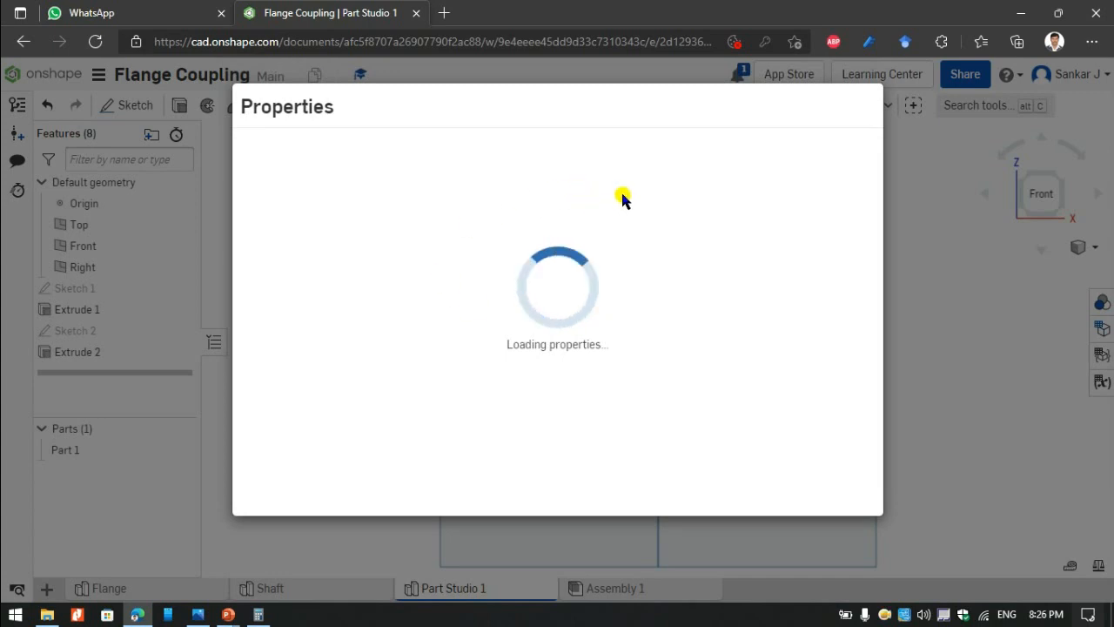
{"action": "triple_click", "coordinate": [353, 203]}
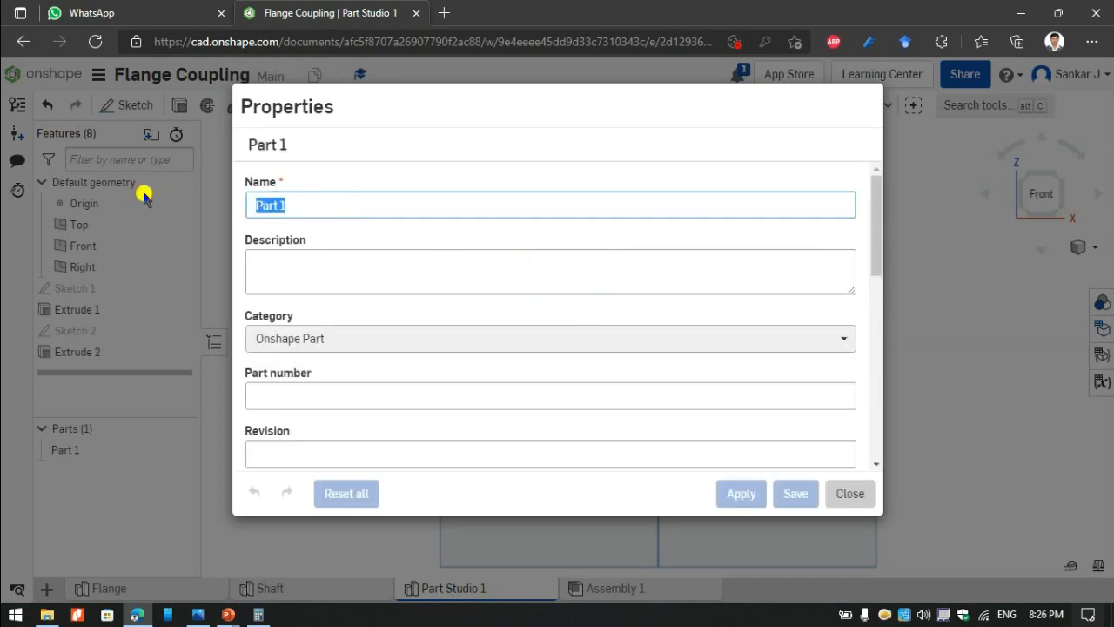
{"action": "type", "text": "Sunk Key"}
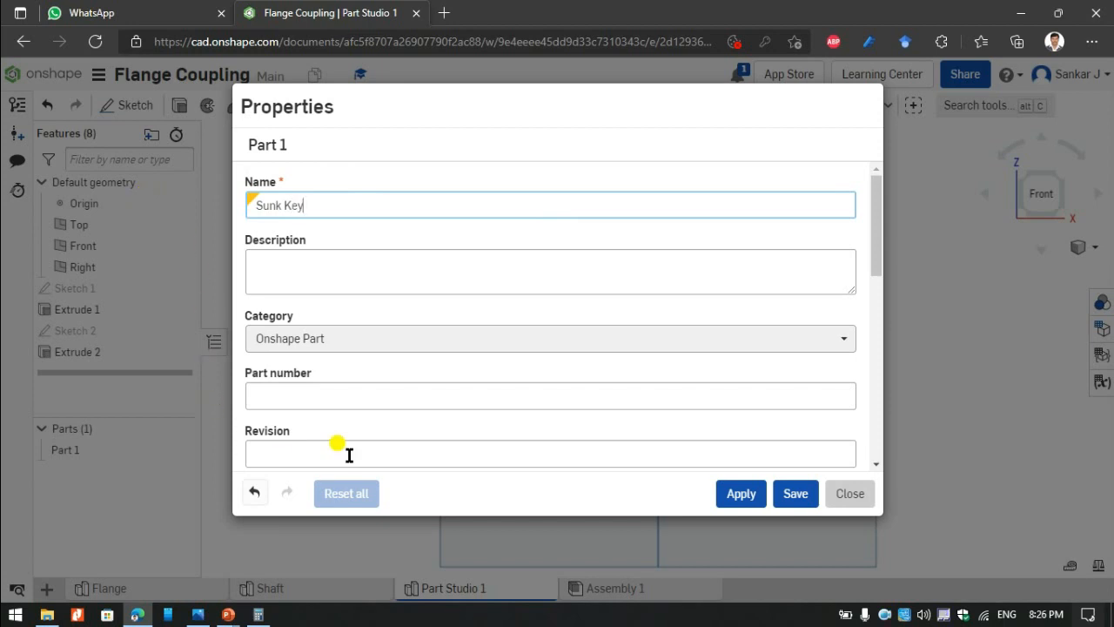
{"action": "left_click", "coordinate": [357, 383]}
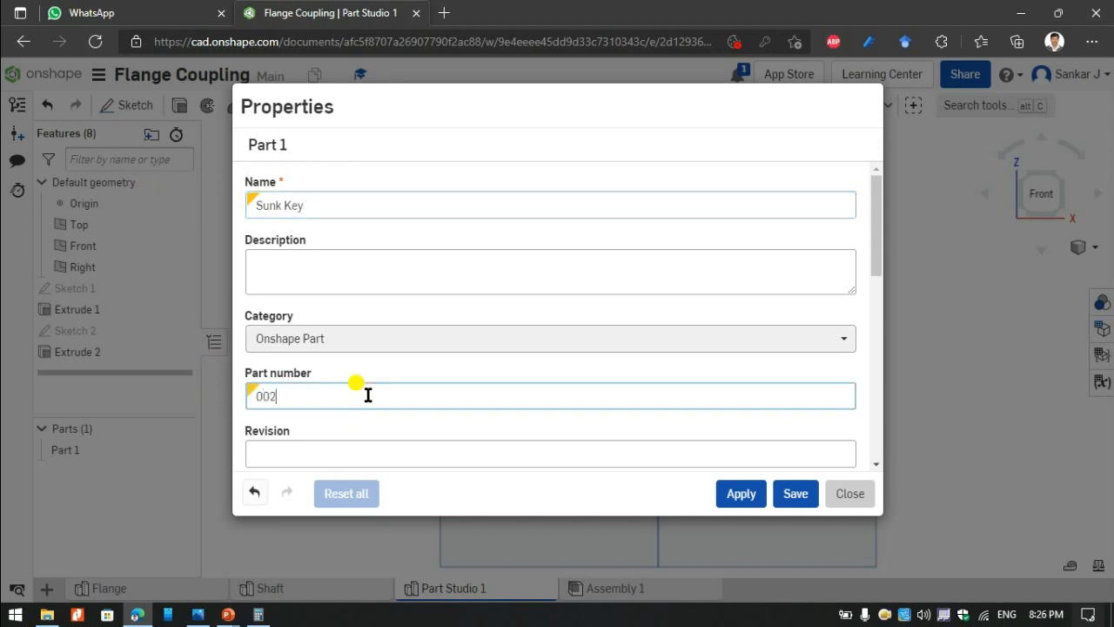
{"action": "scroll", "coordinate": [458, 348], "scroll_direction": "down", "scroll_amount": 5}
{"action": "left_click", "coordinate": [735, 490]}
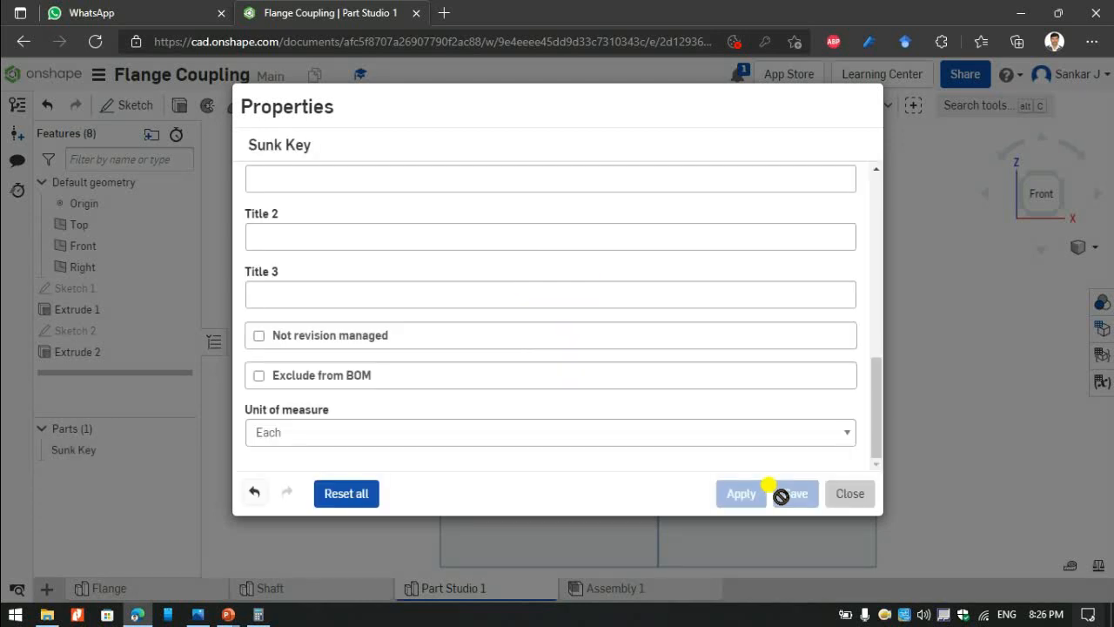
{"action": "left_click", "coordinate": [851, 493]}
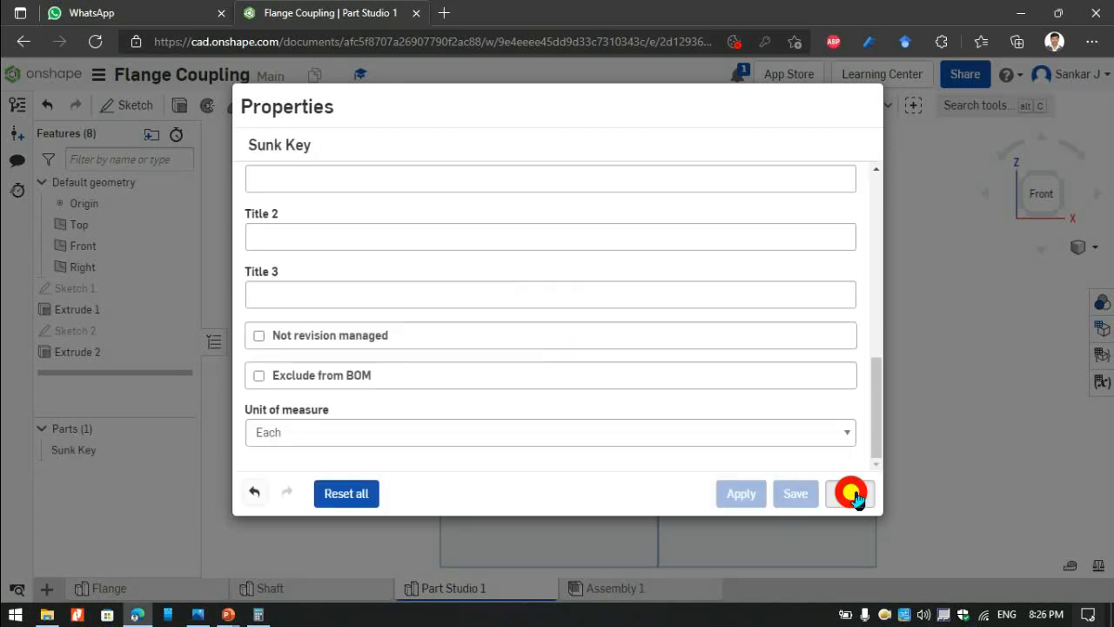
Assign Hardened Alloy Steel from the Onshape Material Library to the Sunk Key part.
{"action": "right_click", "coordinate": [77, 450]}
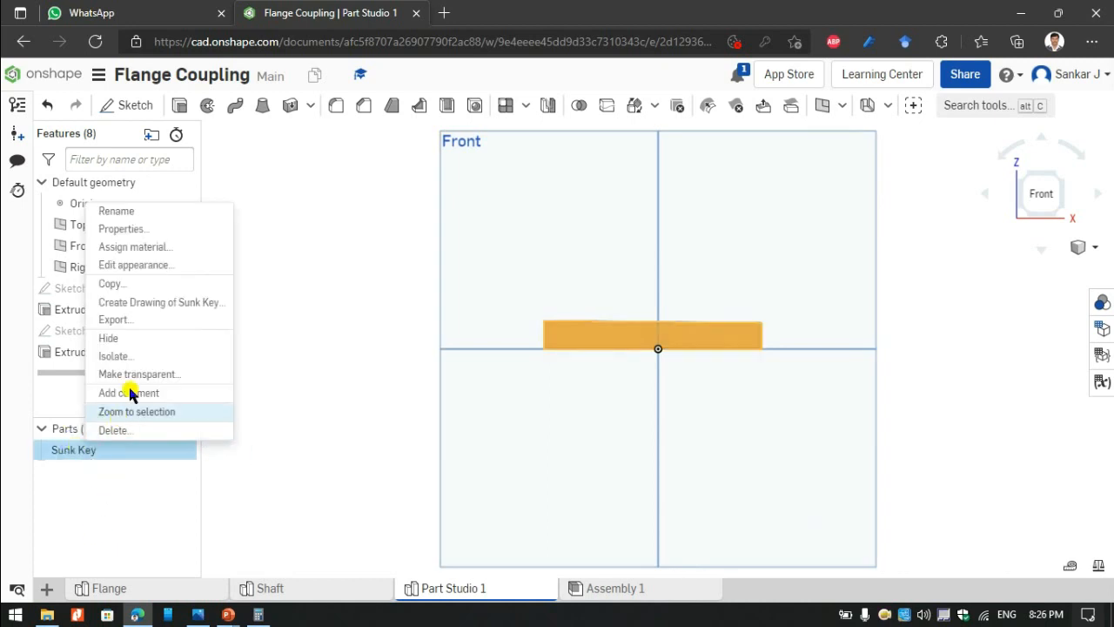
{"action": "left_click", "coordinate": [129, 248]}
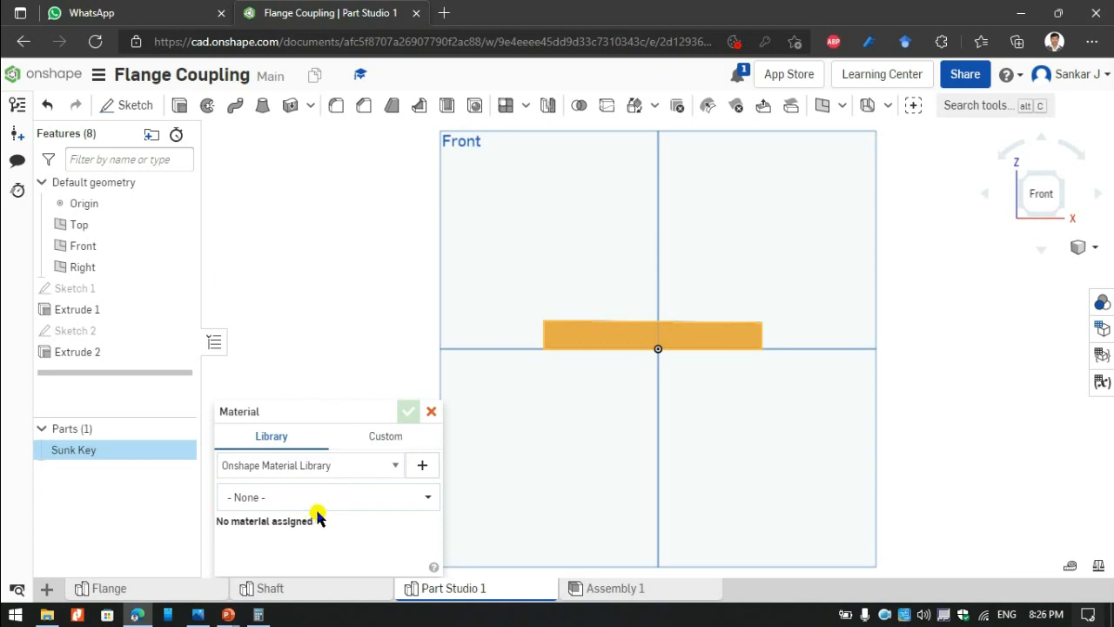
{"action": "left_click", "coordinate": [337, 498]}
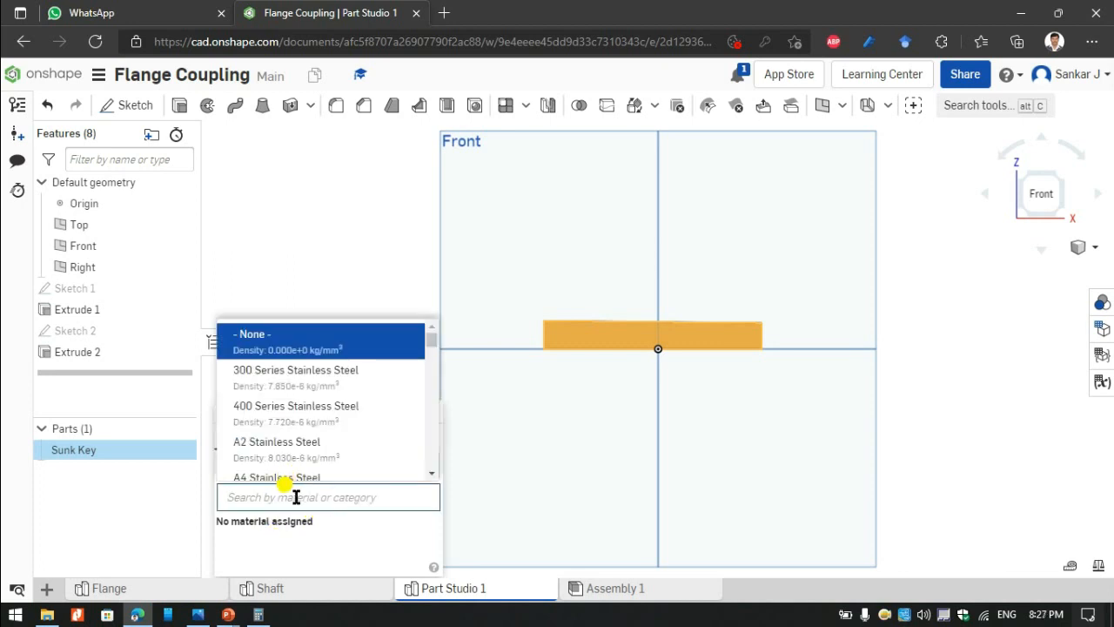
{"action": "type", "text": "hard"}
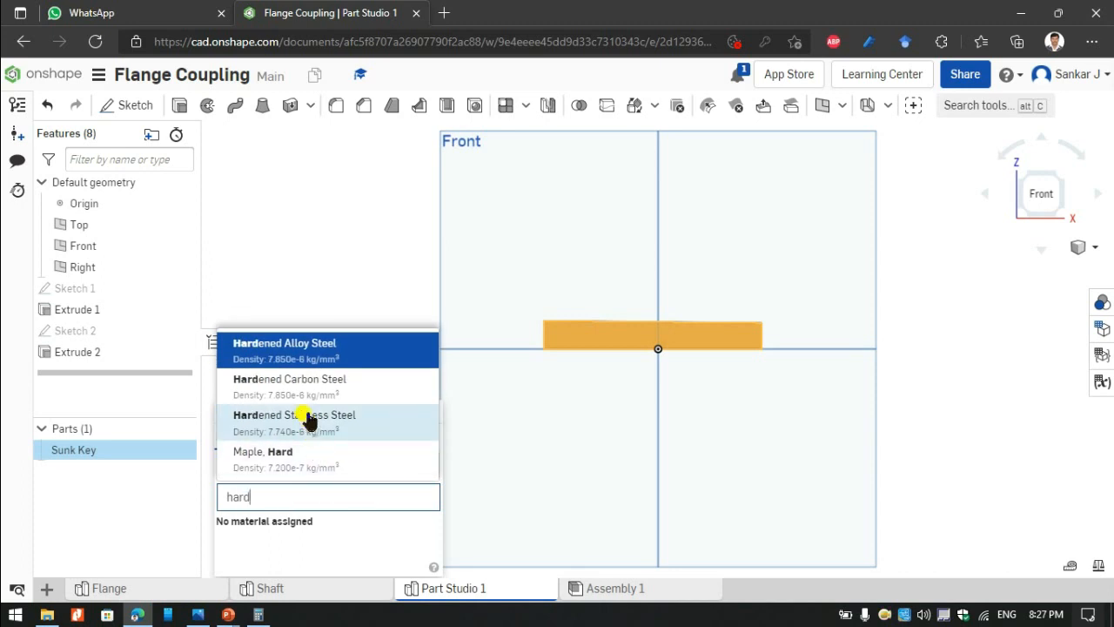
{"action": "left_click", "coordinate": [317, 345]}
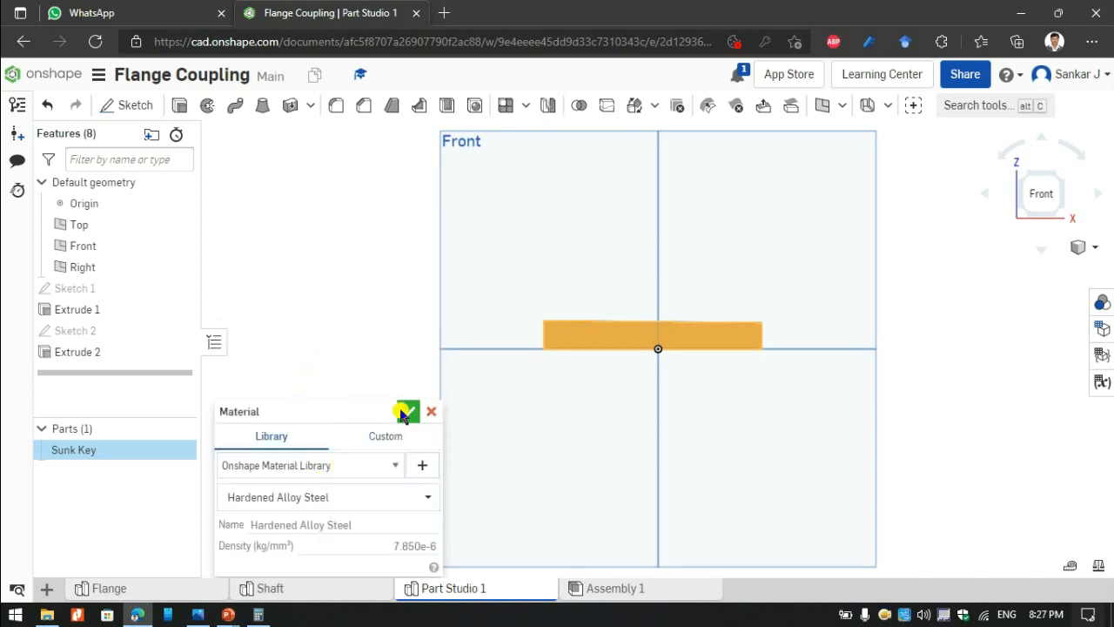
{"action": "left_click", "coordinate": [405, 410]}
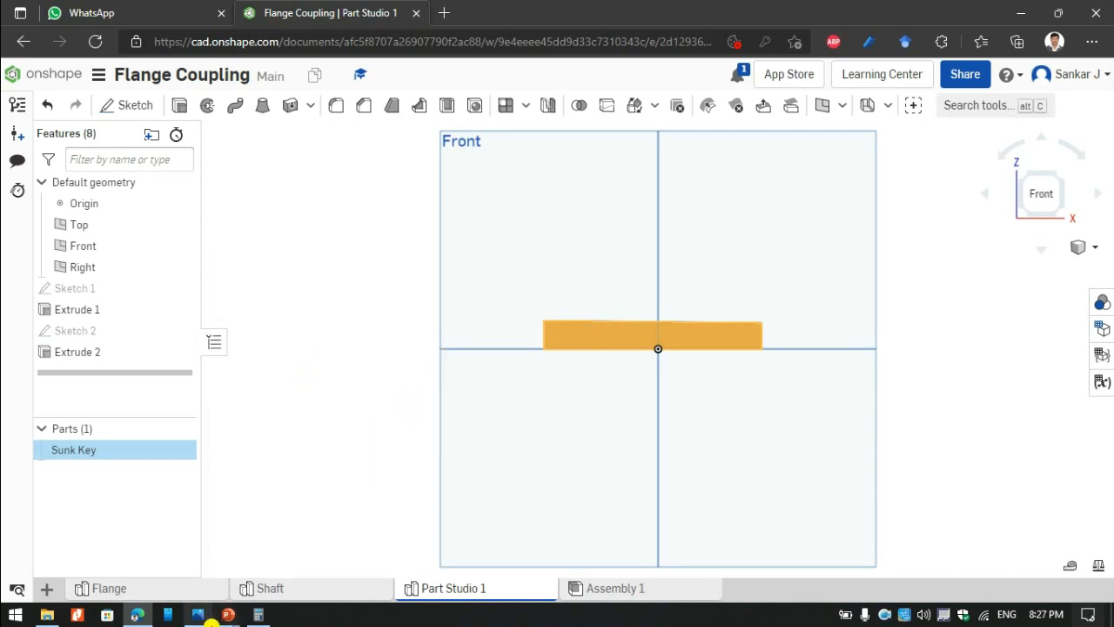
{"action": "right_click", "coordinate": [69, 450]}
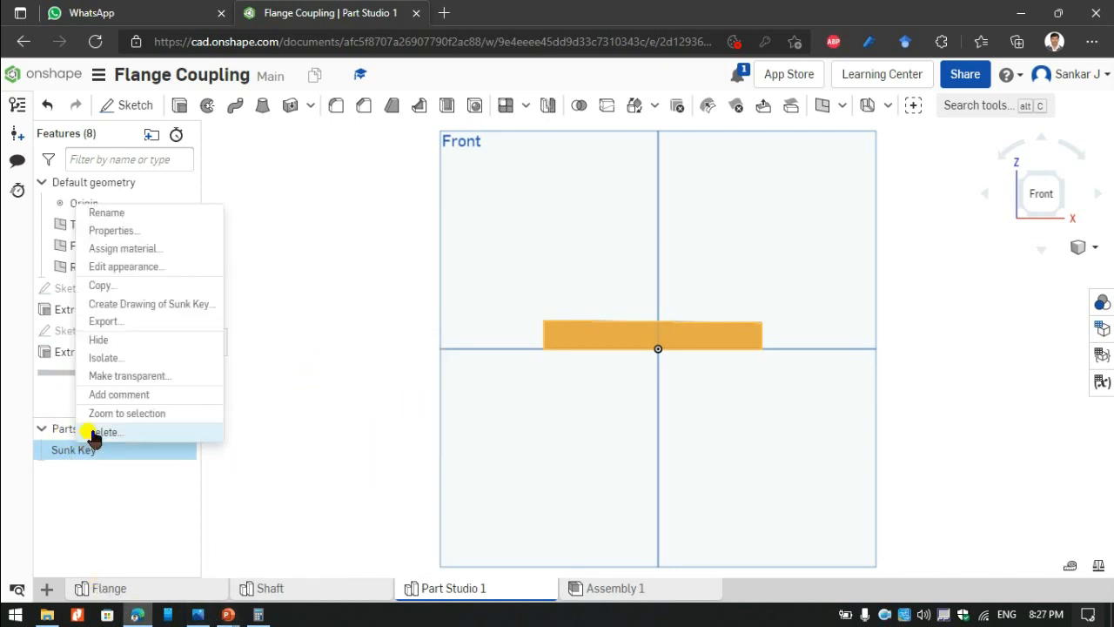
{"action": "left_click", "coordinate": [131, 249]}
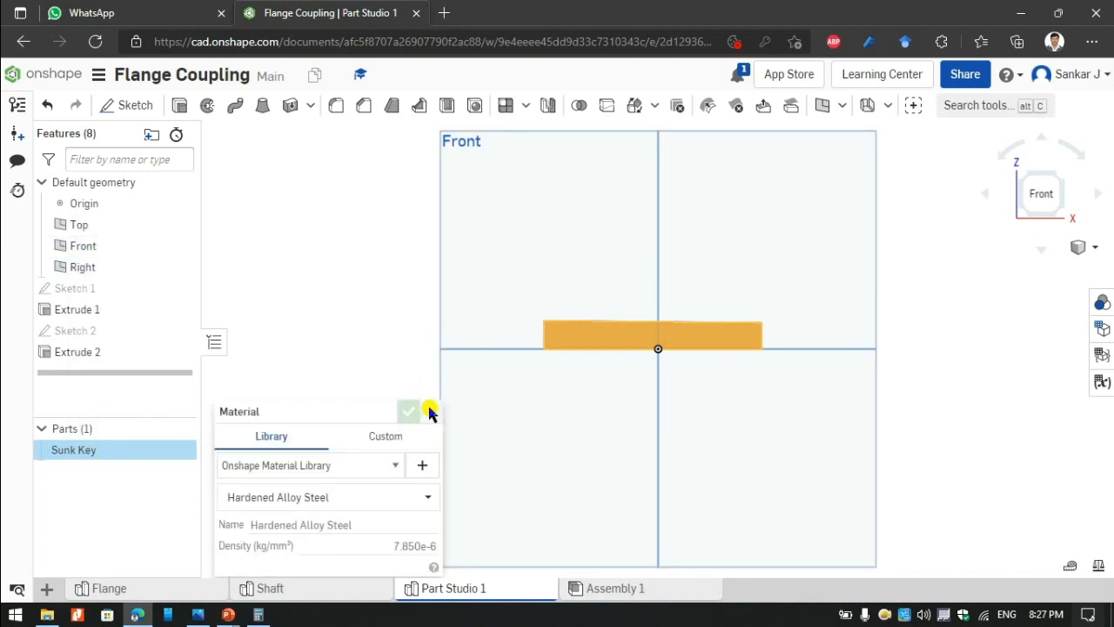
{"action": "left_click", "coordinate": [409, 411]}
Change the Sunk Key part's appearance to the warm grey palette colour B3AE9F.
{"action": "right_click", "coordinate": [125, 449]}
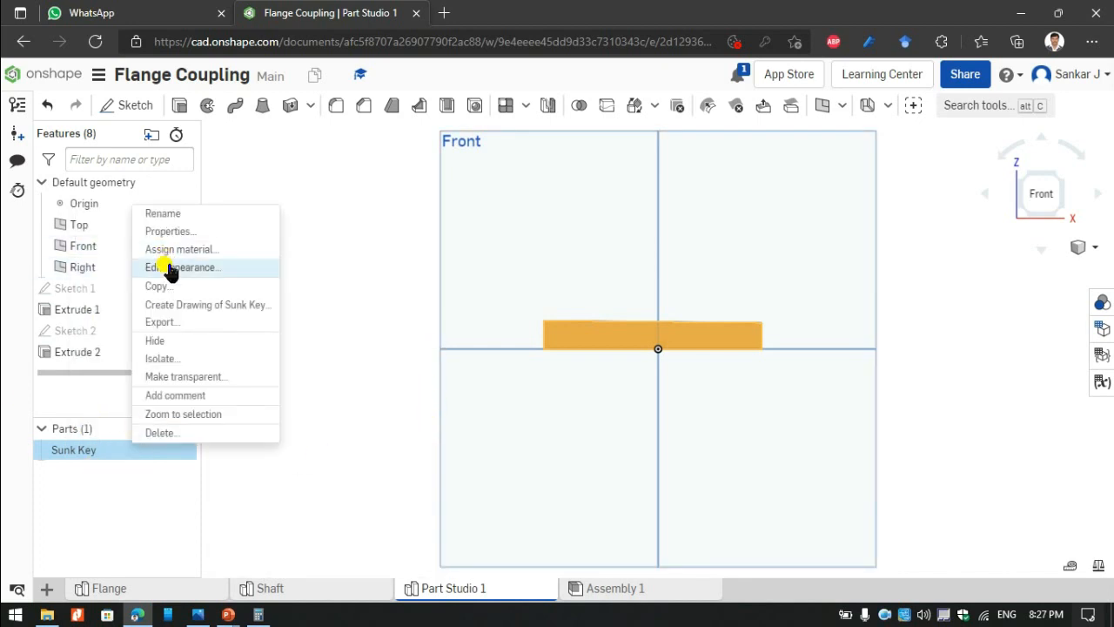
{"action": "left_click", "coordinate": [171, 269]}
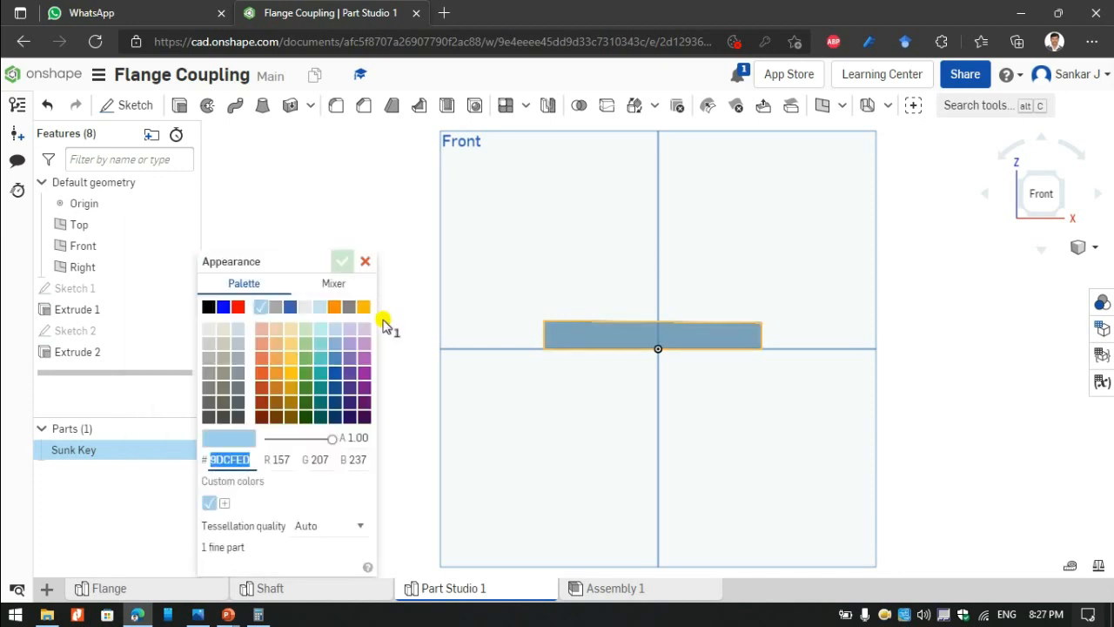
{"action": "left_click", "coordinate": [223, 359]}
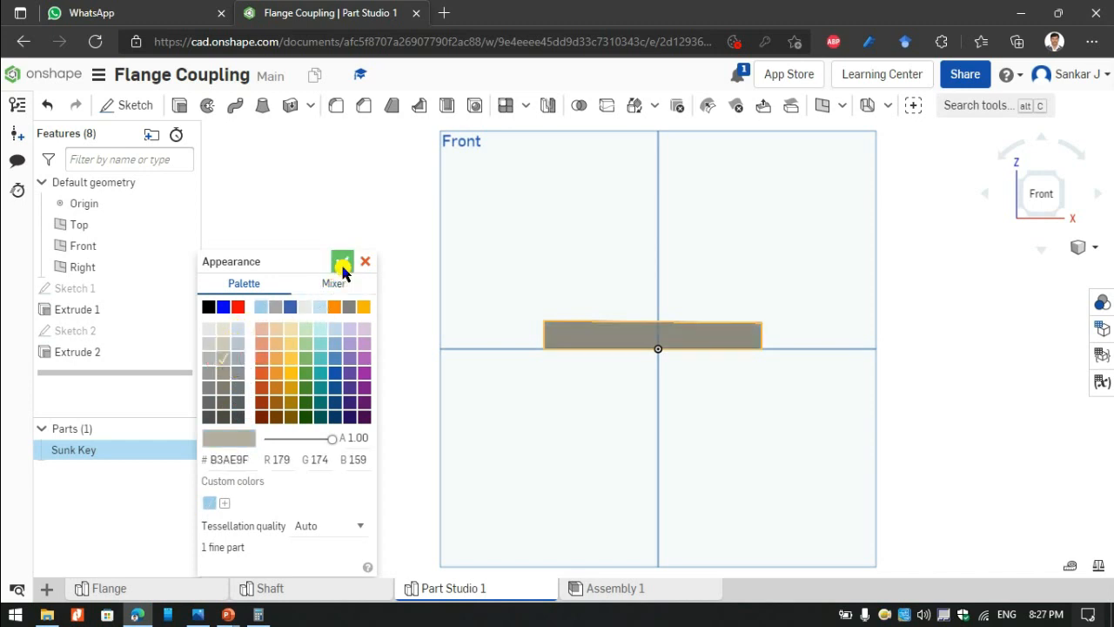
{"action": "left_click", "coordinate": [342, 263]}
{"action": "left_click", "coordinate": [1067, 180]}
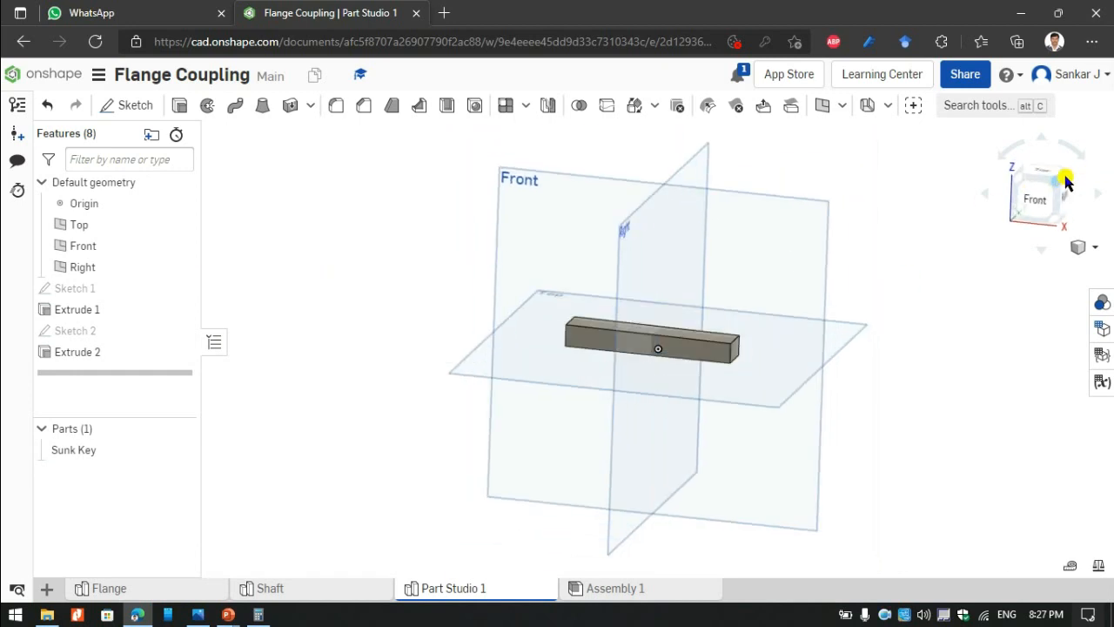
{"action": "scroll", "coordinate": [721, 347], "scroll_direction": "up", "scroll_amount": 5}
{"action": "scroll", "coordinate": [721, 340], "scroll_direction": "down", "scroll_amount": 5}
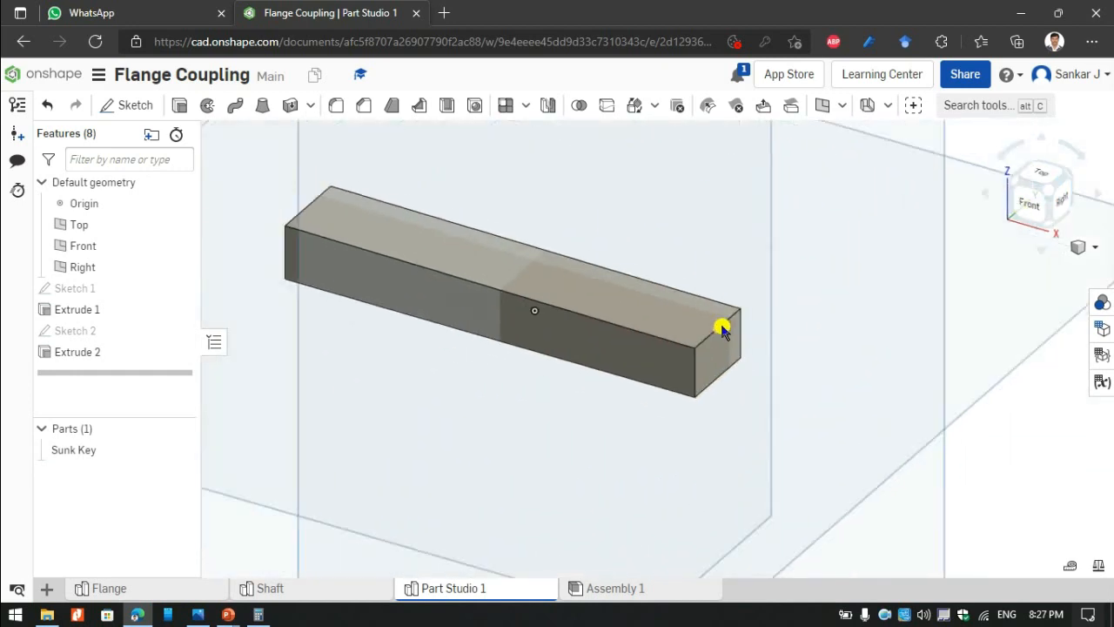
{"action": "key", "text": "shift+1"}
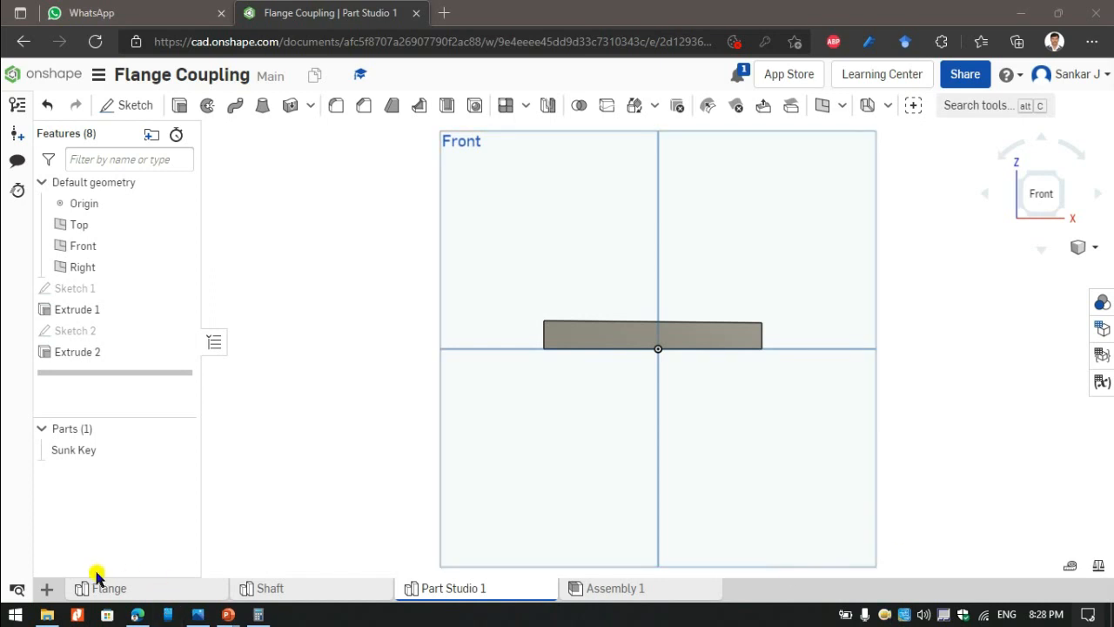
Create a new Part Studio in the document and start a sketch on its Top plane.
{"action": "left_click", "coordinate": [46, 589]}
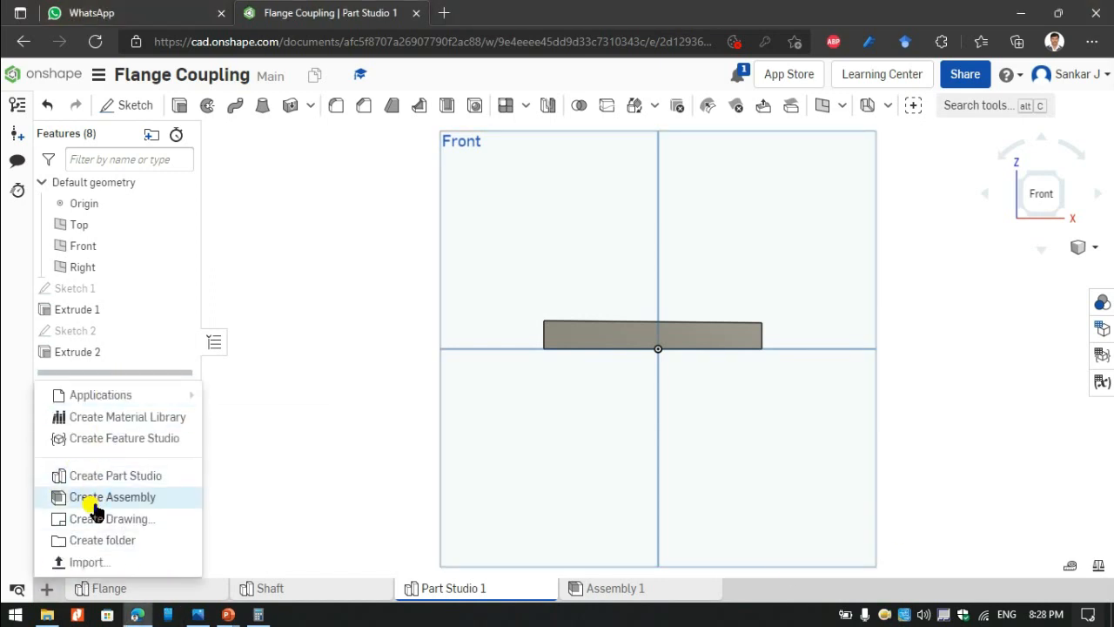
{"action": "left_click", "coordinate": [106, 474]}
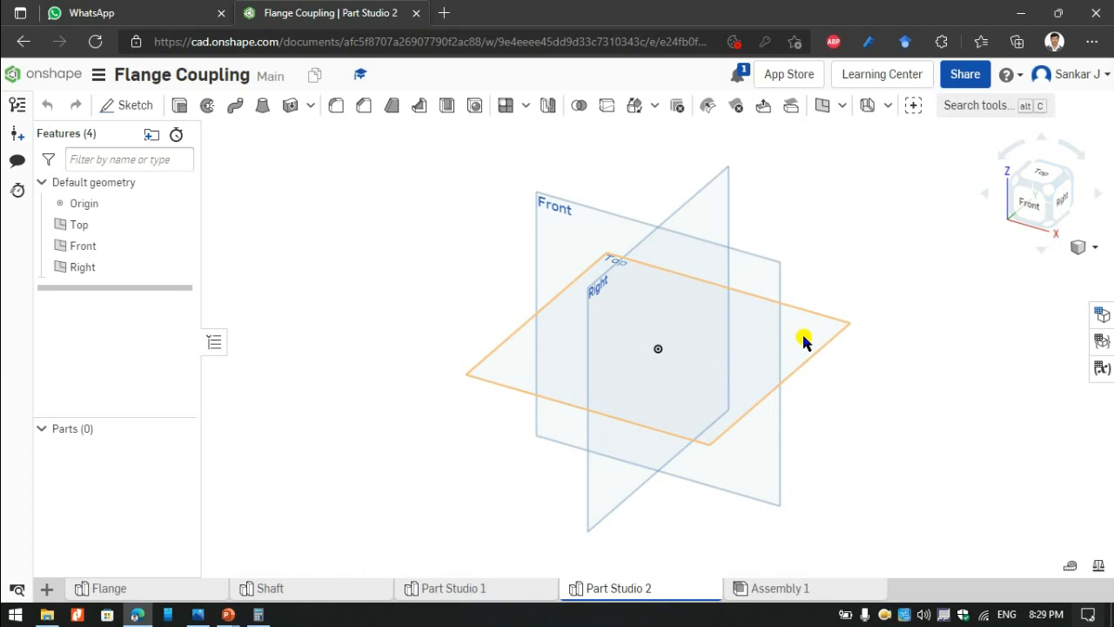
{"action": "left_click", "coordinate": [803, 342]}
{"action": "left_click", "coordinate": [1036, 168]}
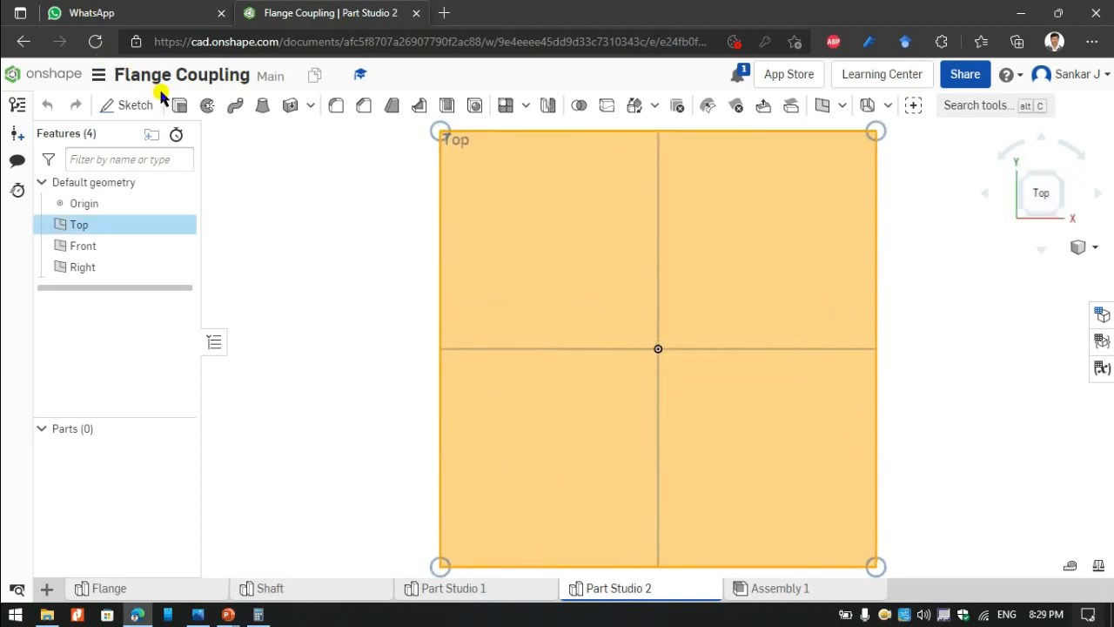
{"action": "left_click", "coordinate": [142, 104]}
Sketch two concentric circles centred on the origin, the inner one about 32.8 mm in diameter.
{"action": "left_click", "coordinate": [236, 106]}
{"action": "left_click", "coordinate": [658, 348]}
{"action": "left_click", "coordinate": [709, 320]}
{"action": "left_click", "coordinate": [658, 348]}
{"action": "left_click", "coordinate": [697, 323]}
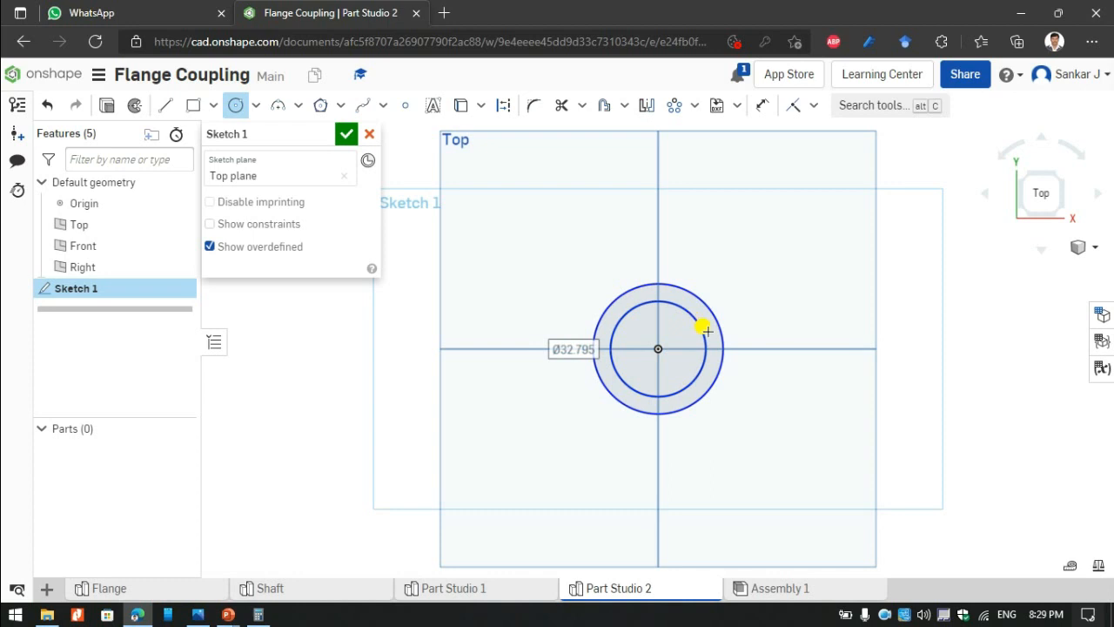
Switch to the Basic presentation in PowerPoint and examine the empirical relations on the Hexagonal Nut slide.
{"action": "mouse_move", "coordinate": [233, 613]}
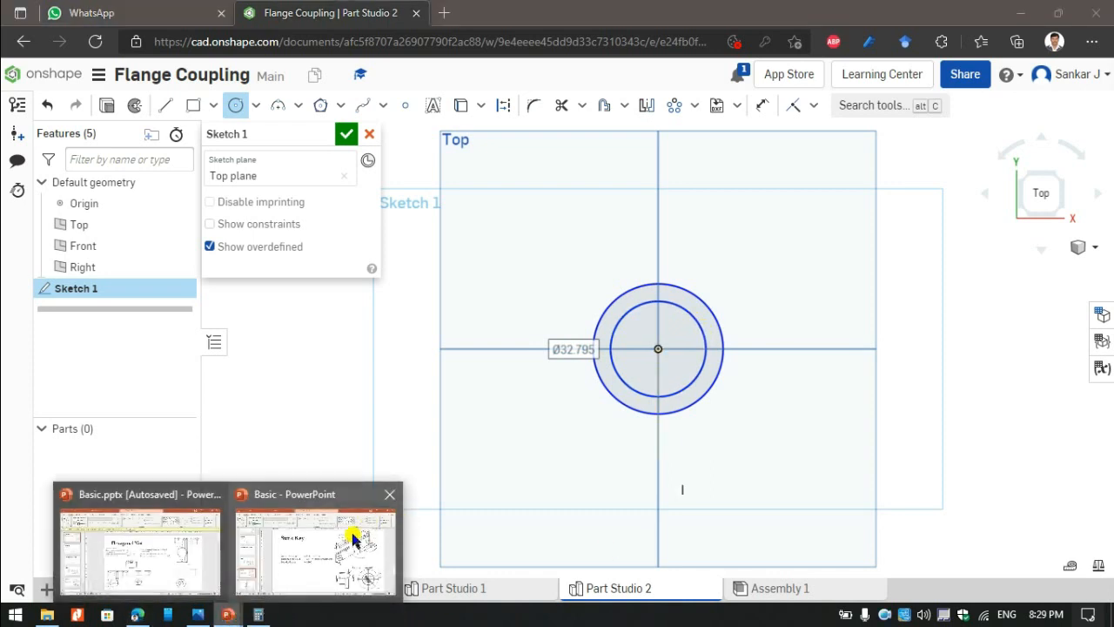
{"action": "left_click", "coordinate": [348, 534]}
{"action": "scroll", "coordinate": [667, 429], "scroll_direction": "up", "scroll_amount": 1}
{"action": "scroll", "coordinate": [667, 429], "scroll_direction": "up", "scroll_amount": 3}
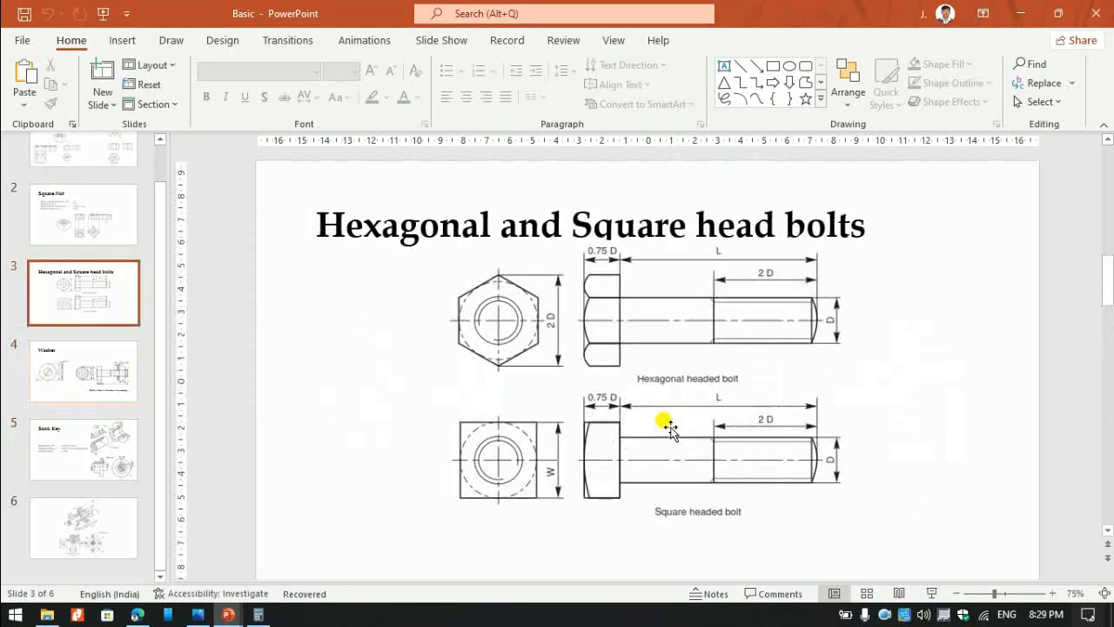
{"action": "scroll", "coordinate": [675, 435], "scroll_direction": "up", "scroll_amount": 2}
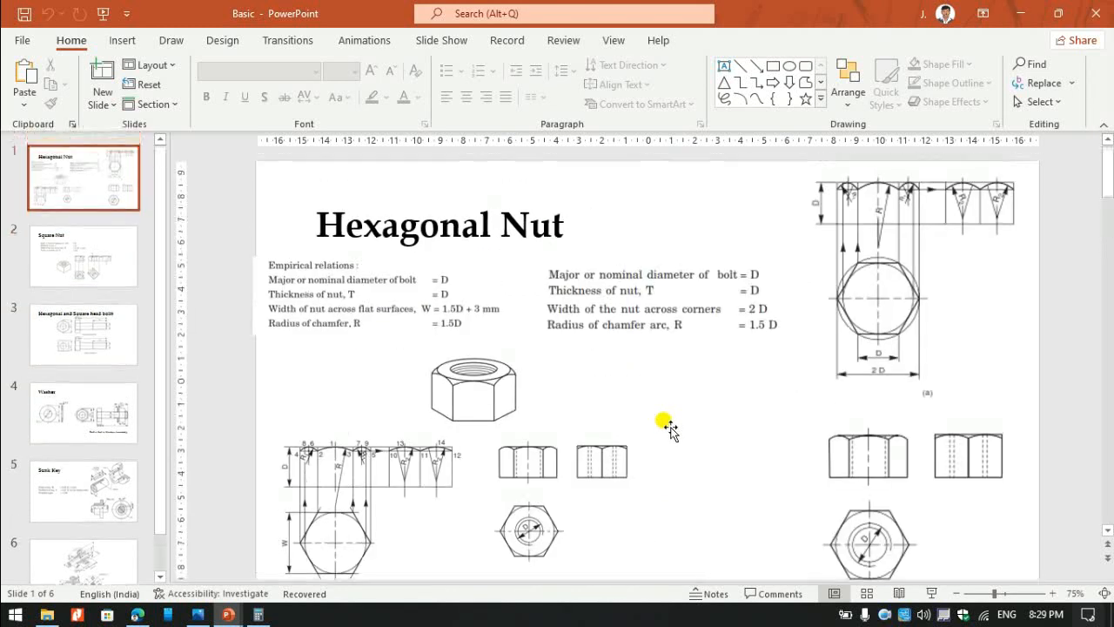
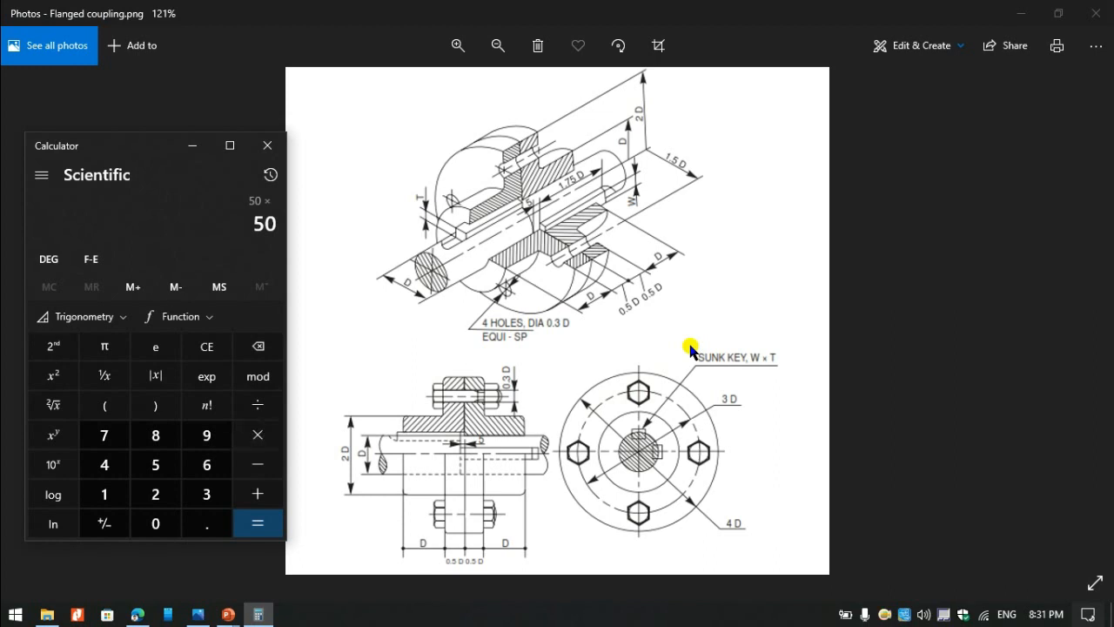
Finish multiplying 50 by the bolt-hole factor 0.3 in Calculator, check the flanged coupling drawing in Photos, and return to the Onshape sketch.
{"action": "key", "text": "Return"}
{"action": "left_click", "coordinate": [687, 348]}
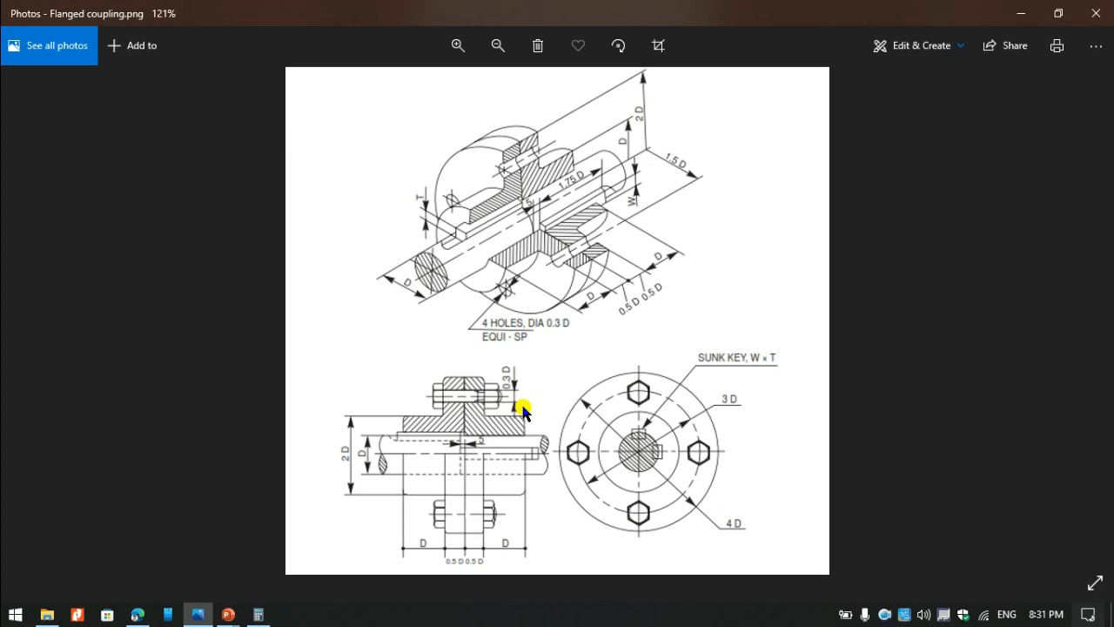
{"action": "key", "text": "alt+Tab"}
{"action": "key", "text": "alt+Tab"}
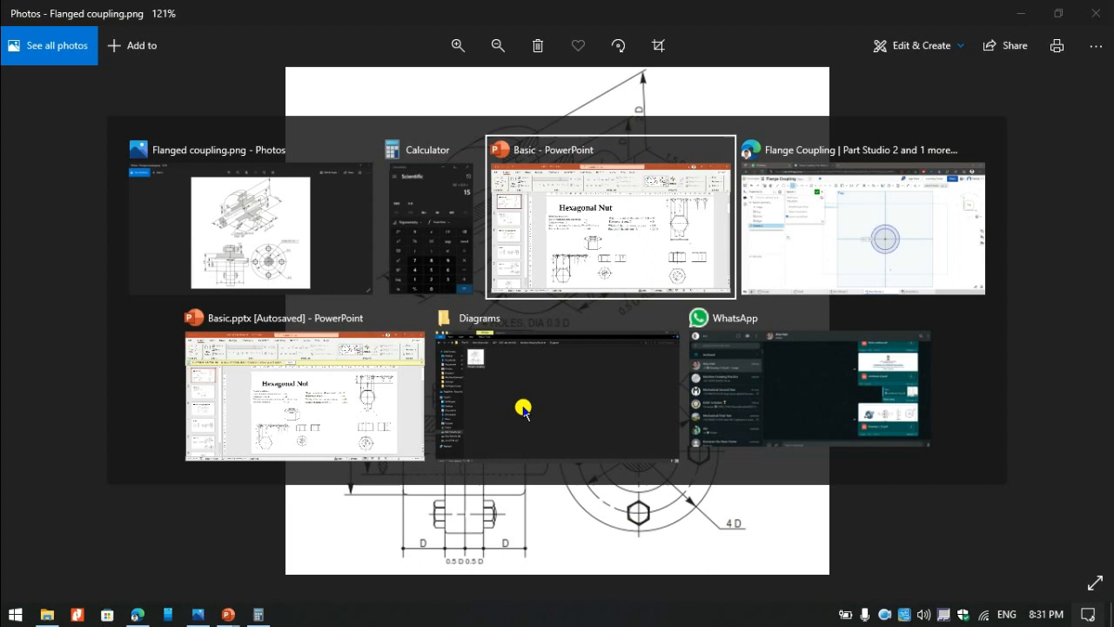
{"action": "key", "text": "alt+Tab"}
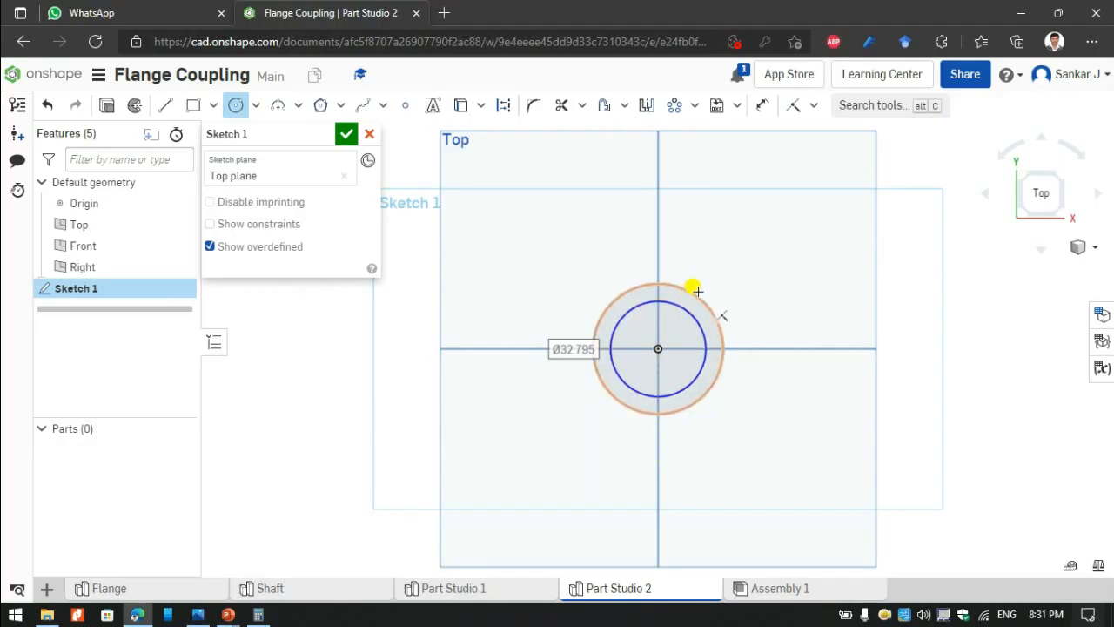
{"action": "key", "text": "alt+Tab"}
{"action": "key", "text": "alt+Tab"}
Dimension the outer circle to 30 mm and the inner circle to 15 mm diameter, and finish the sketch.
{"action": "key", "text": "d"}
{"action": "left_click", "coordinate": [706, 311]}
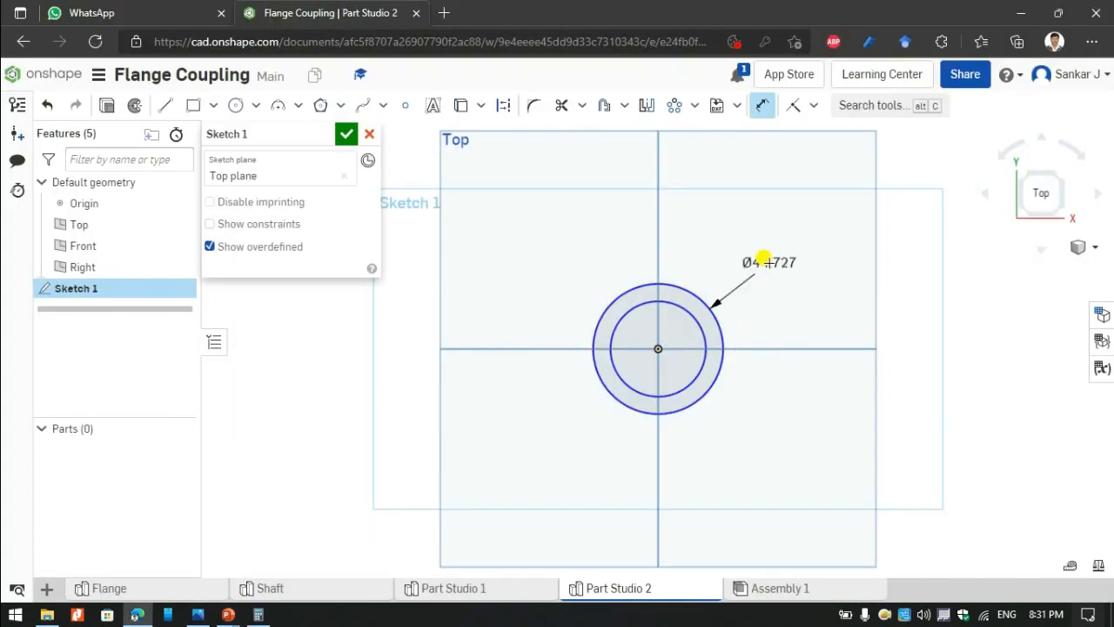
{"action": "left_click", "coordinate": [764, 261]}
{"action": "type", "text": "30"}
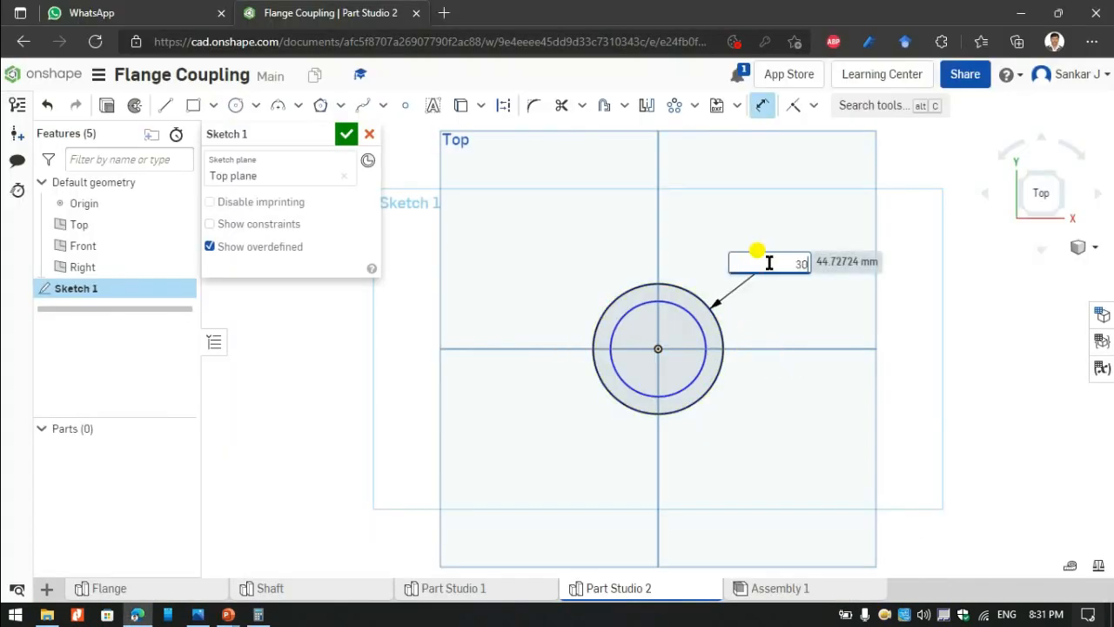
{"action": "key", "text": "Return"}
{"action": "left_click", "coordinate": [678, 324]}
{"action": "left_click", "coordinate": [759, 315]}
{"action": "type", "text": "15"}
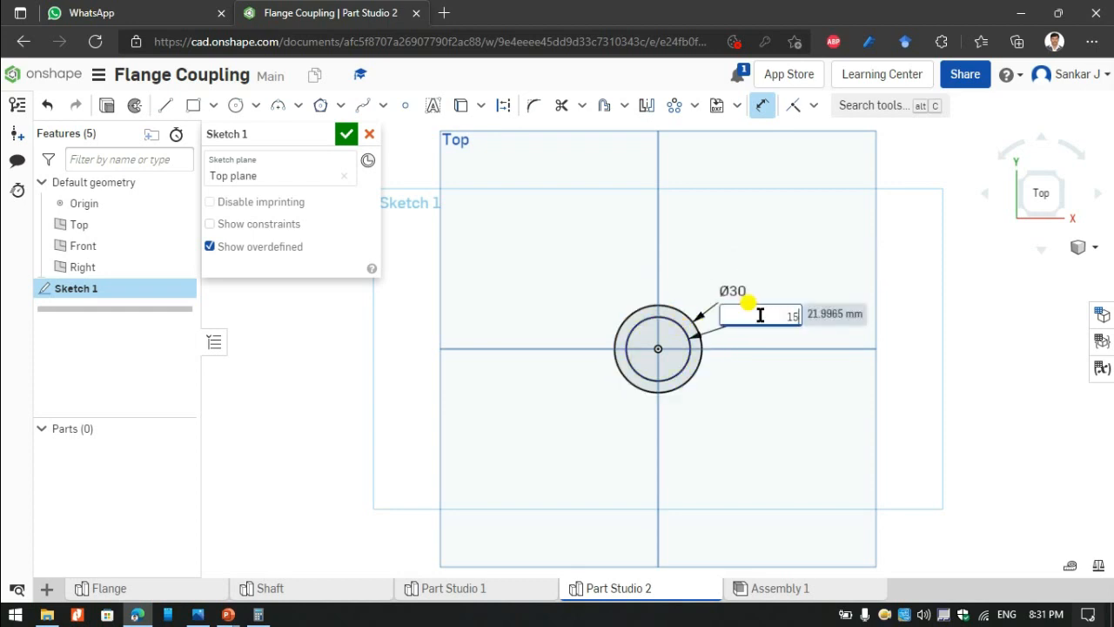
{"action": "key", "text": "Return"}
{"action": "left_click", "coordinate": [342, 137]}
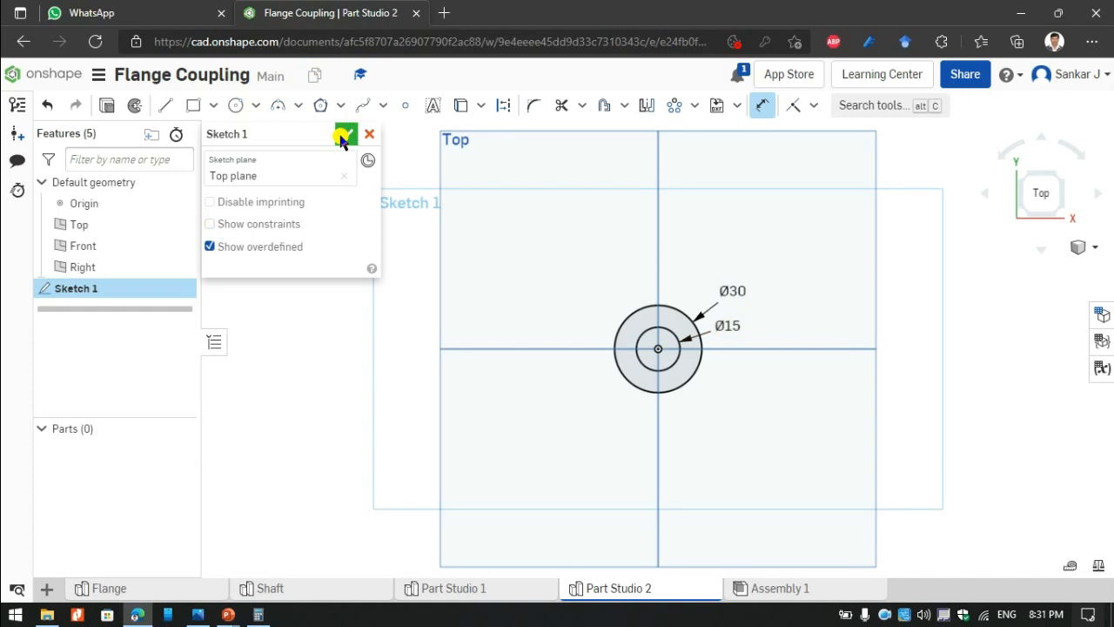
Extrude the ring region between the two circles as a new solid with a blind depth of 15 mm.
{"action": "left_click", "coordinate": [180, 106]}
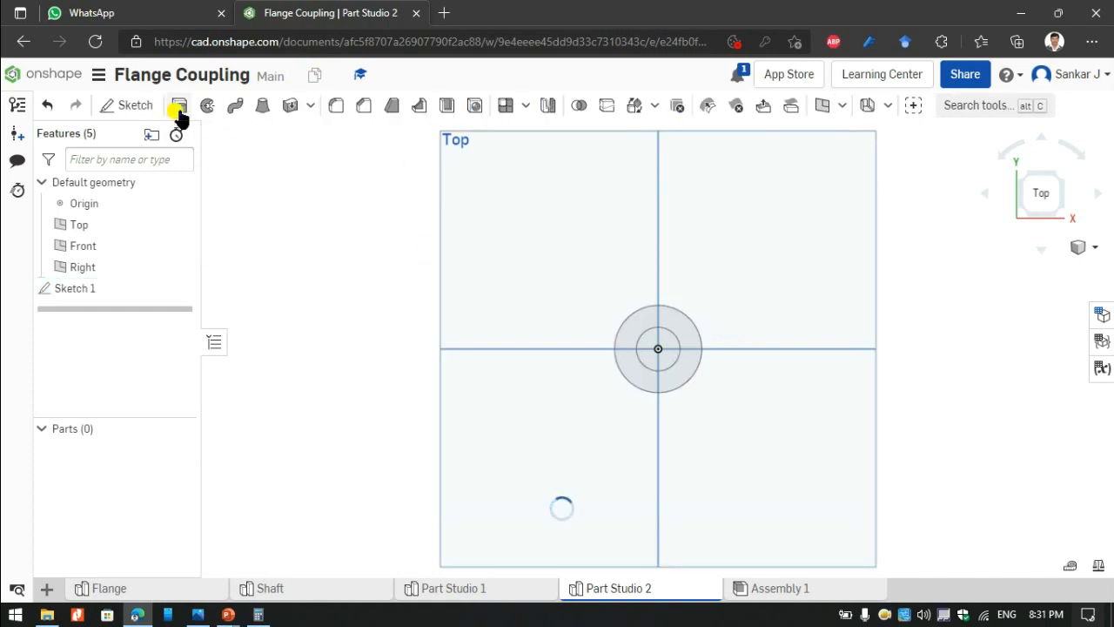
{"action": "left_click", "coordinate": [675, 321]}
{"action": "left_click", "coordinate": [331, 263]}
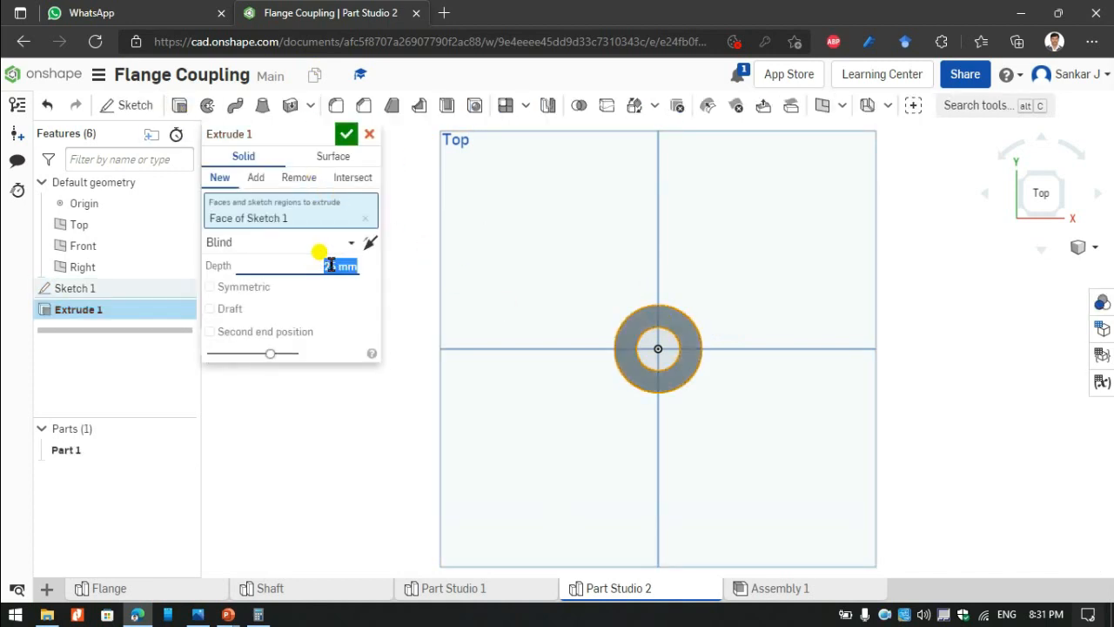
{"action": "type", "text": "15"}
{"action": "left_click", "coordinate": [346, 133]}
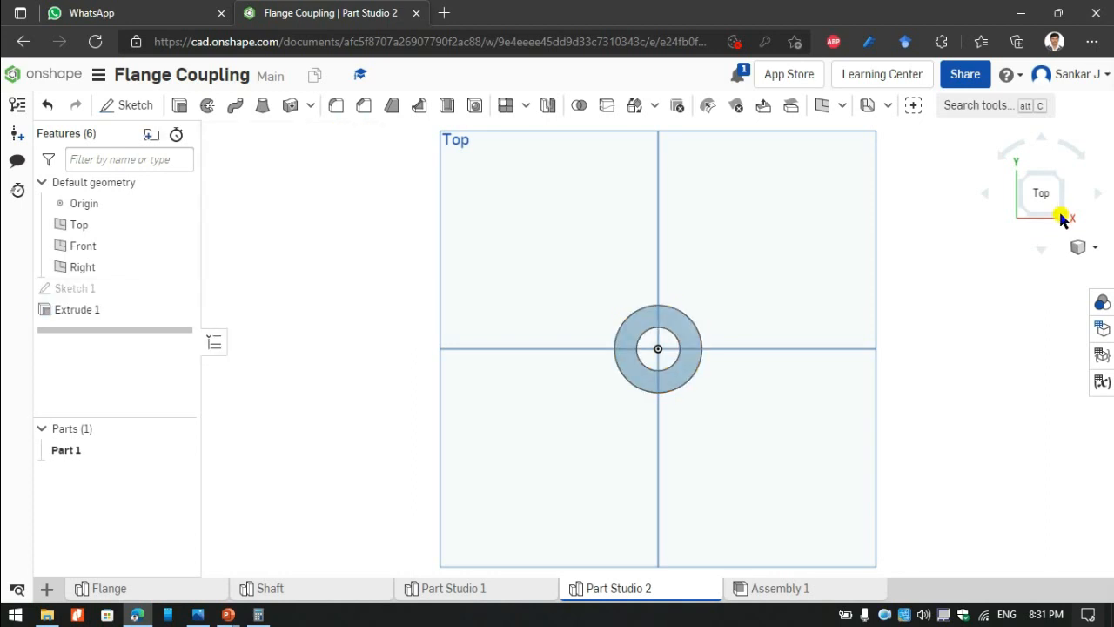
Chamfer the ring's upper and lower outer edges with an equal distance of 3 mm.
{"action": "left_click", "coordinate": [1062, 217]}
{"action": "scroll", "coordinate": [625, 346], "scroll_direction": "up", "scroll_amount": 5}
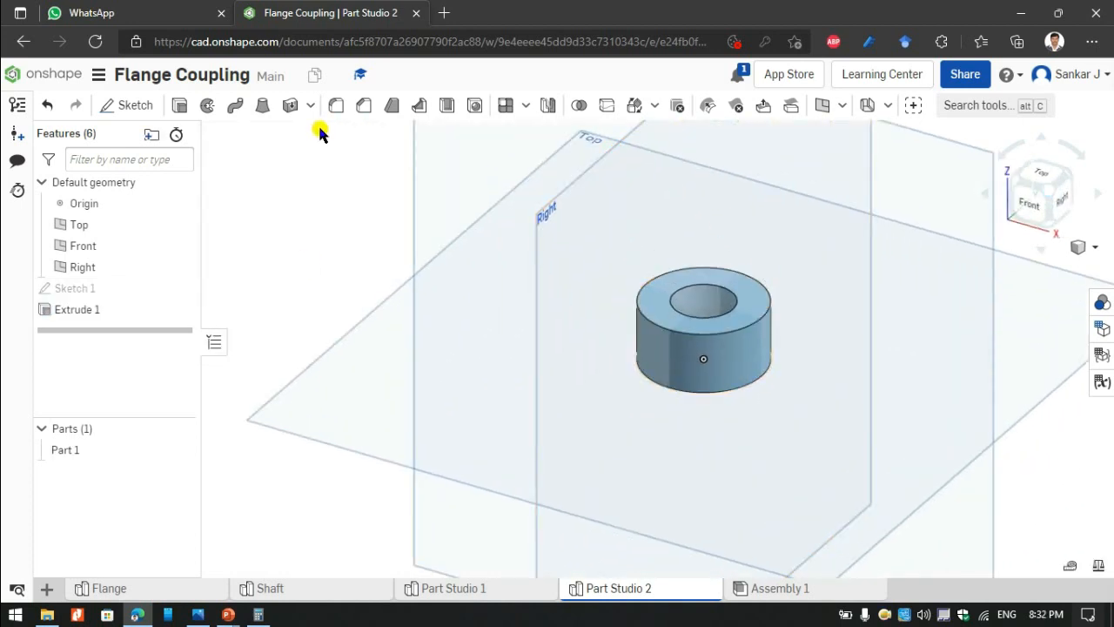
{"action": "left_click", "coordinate": [364, 105]}
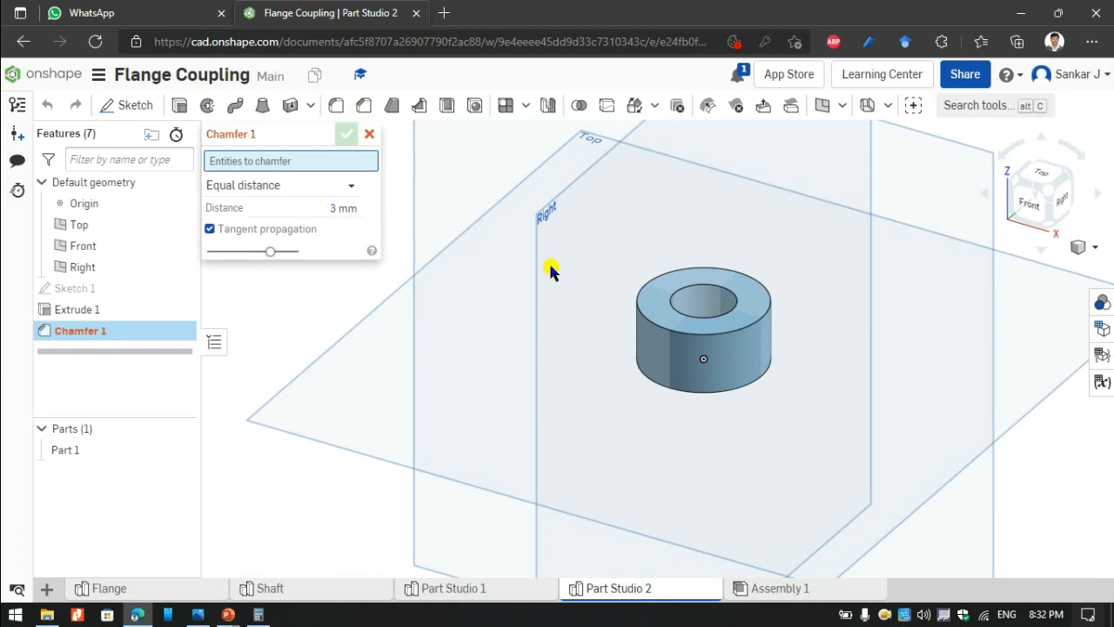
{"action": "left_click", "coordinate": [723, 333]}
{"action": "left_click", "coordinate": [734, 384]}
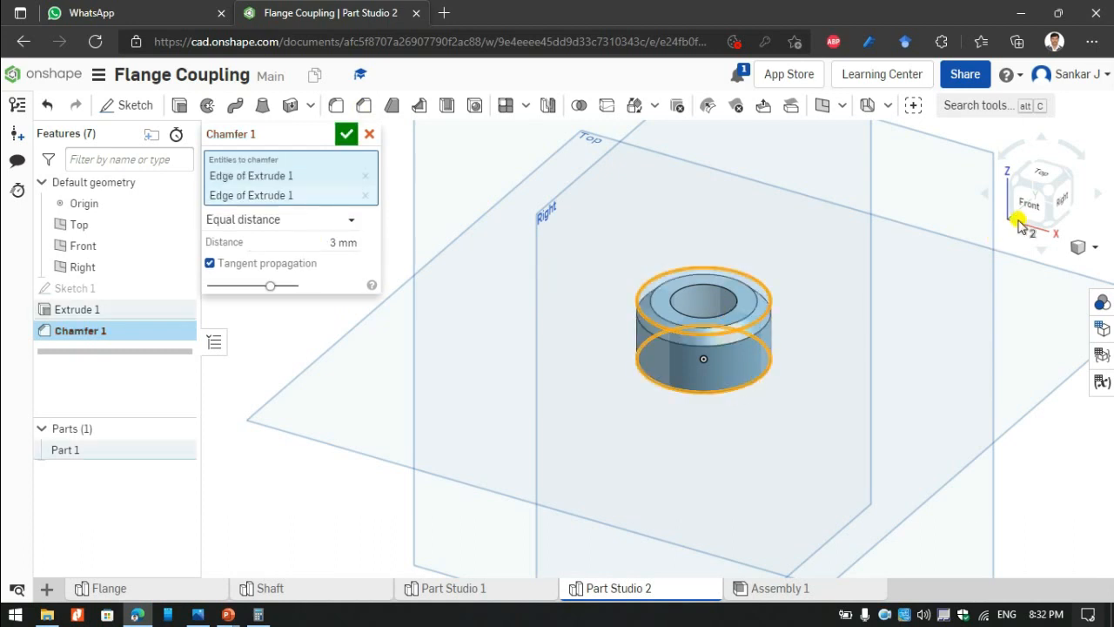
{"action": "left_click", "coordinate": [1050, 214]}
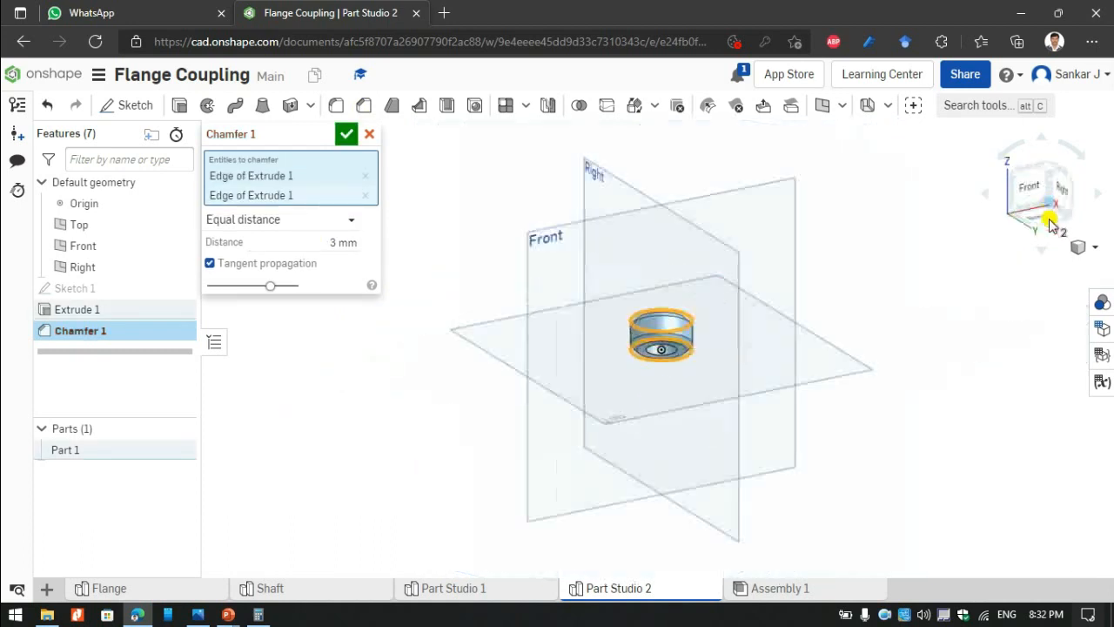
{"action": "left_click", "coordinate": [1048, 172]}
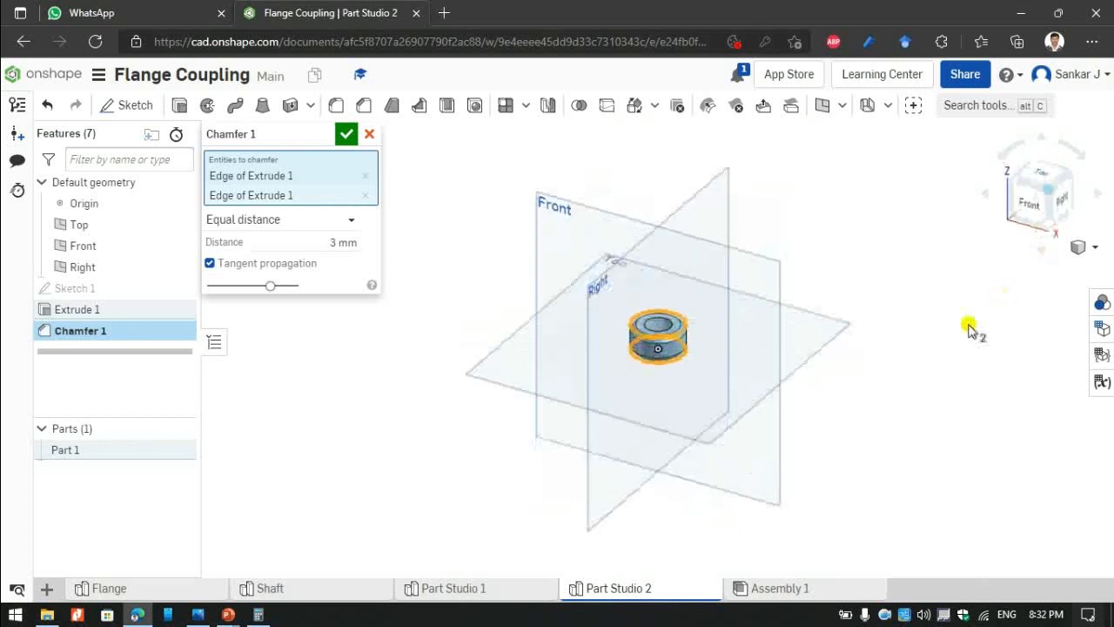
{"action": "left_click", "coordinate": [348, 134]}
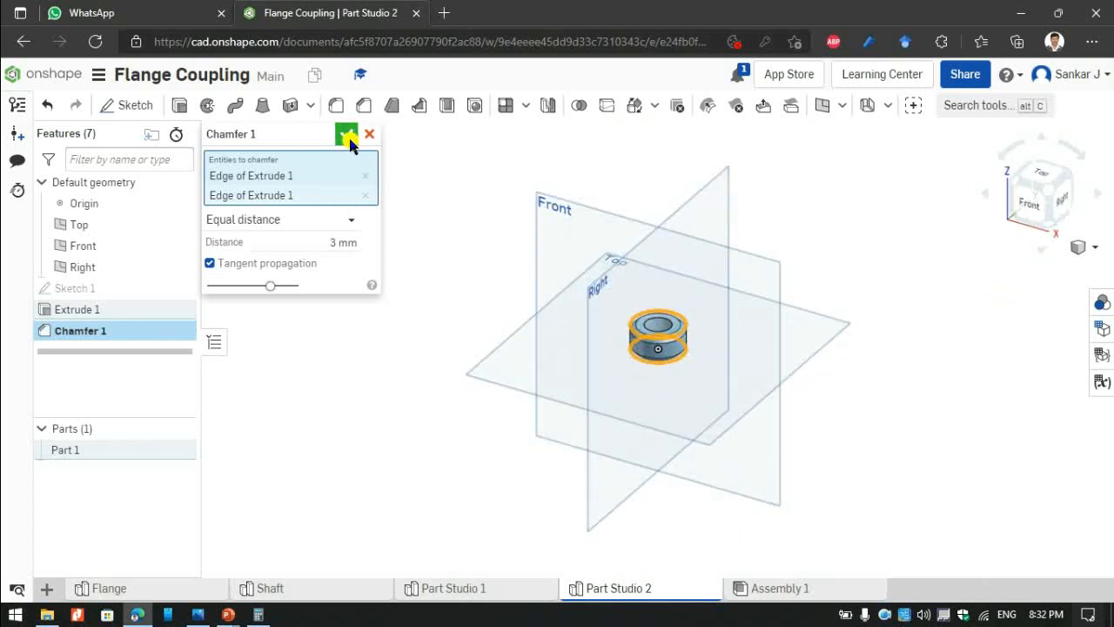
Start a sketch on the ring's upper flat face and draw an origin-centred circle about 47.5 mm in diameter.
{"action": "left_click", "coordinate": [1022, 195]}
{"action": "left_click", "coordinate": [1063, 208]}
{"action": "scroll", "coordinate": [655, 315], "scroll_direction": "down", "scroll_amount": 5}
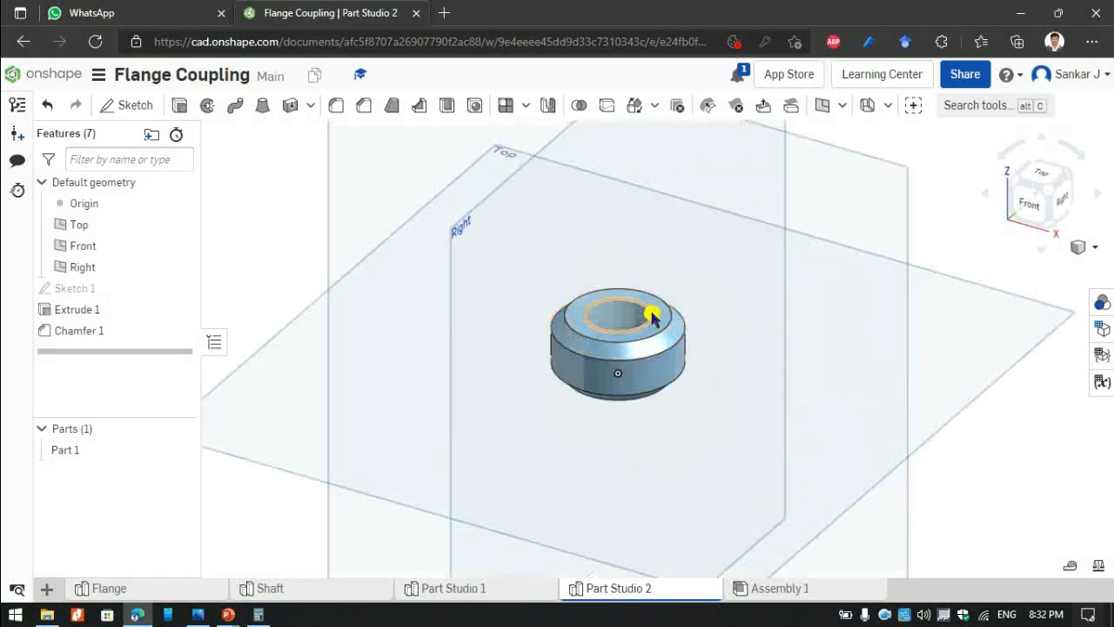
{"action": "left_click", "coordinate": [658, 303]}
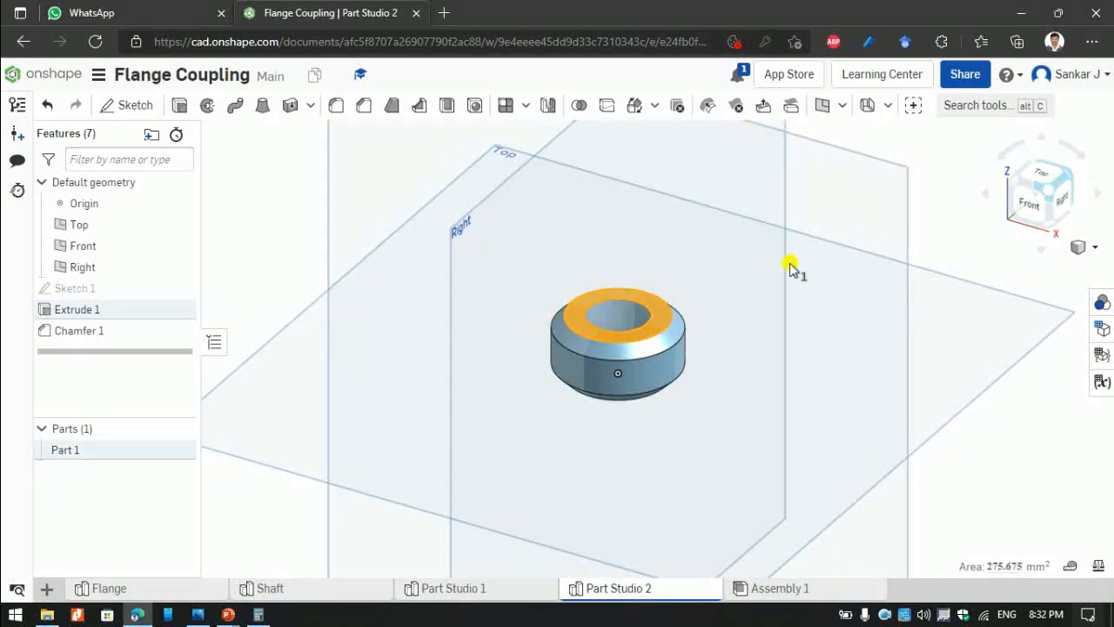
{"action": "left_click", "coordinate": [138, 103]}
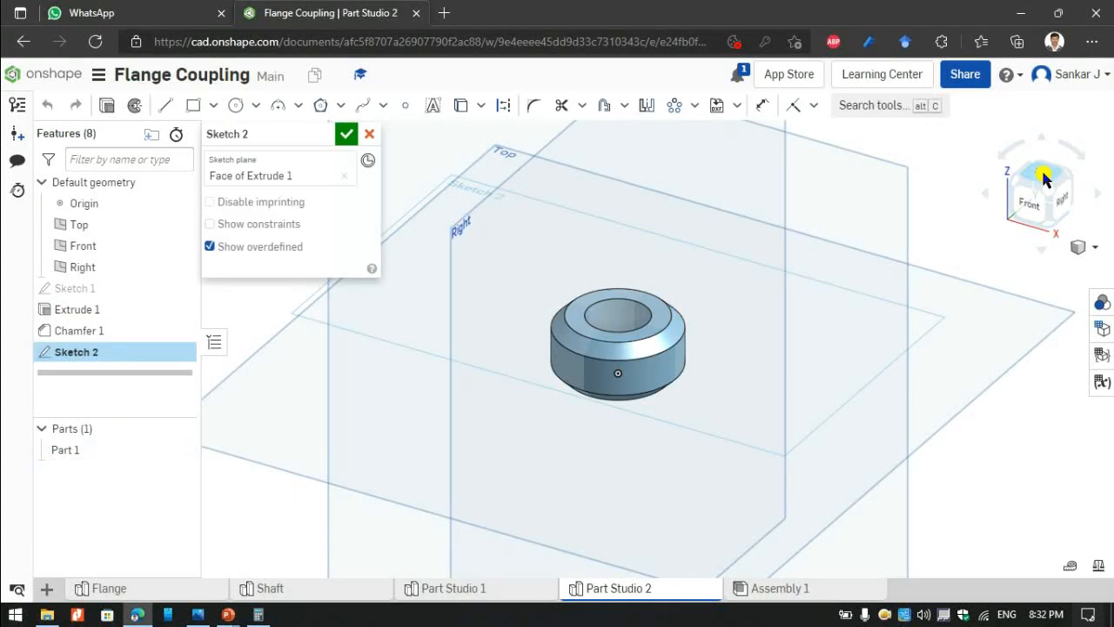
{"action": "left_click", "coordinate": [1041, 174]}
{"action": "left_click", "coordinate": [234, 105]}
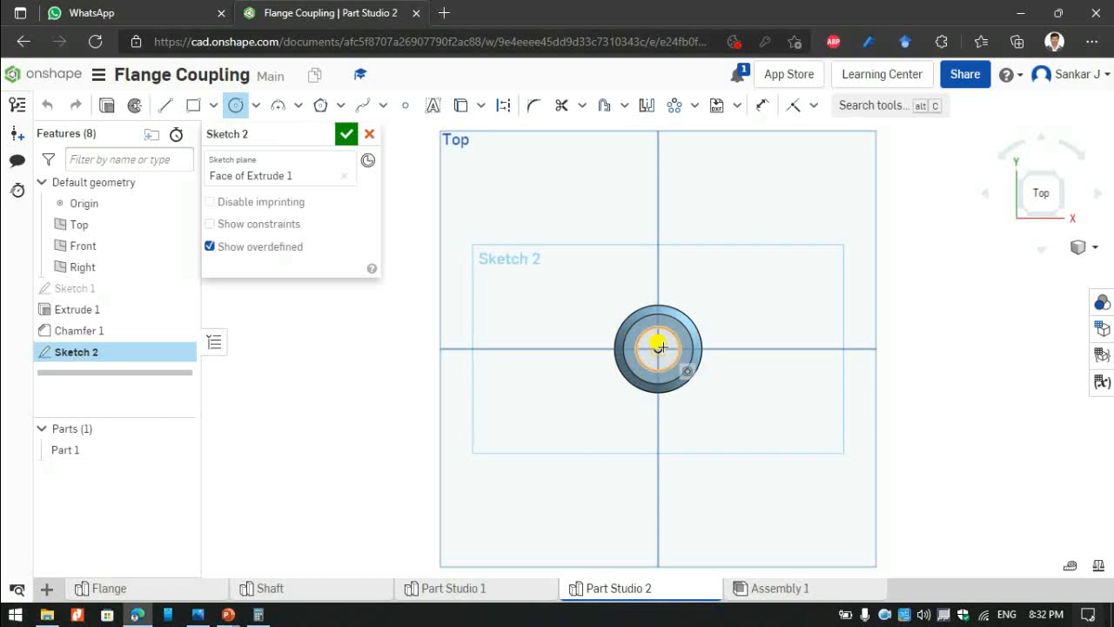
{"action": "left_click", "coordinate": [691, 287]}
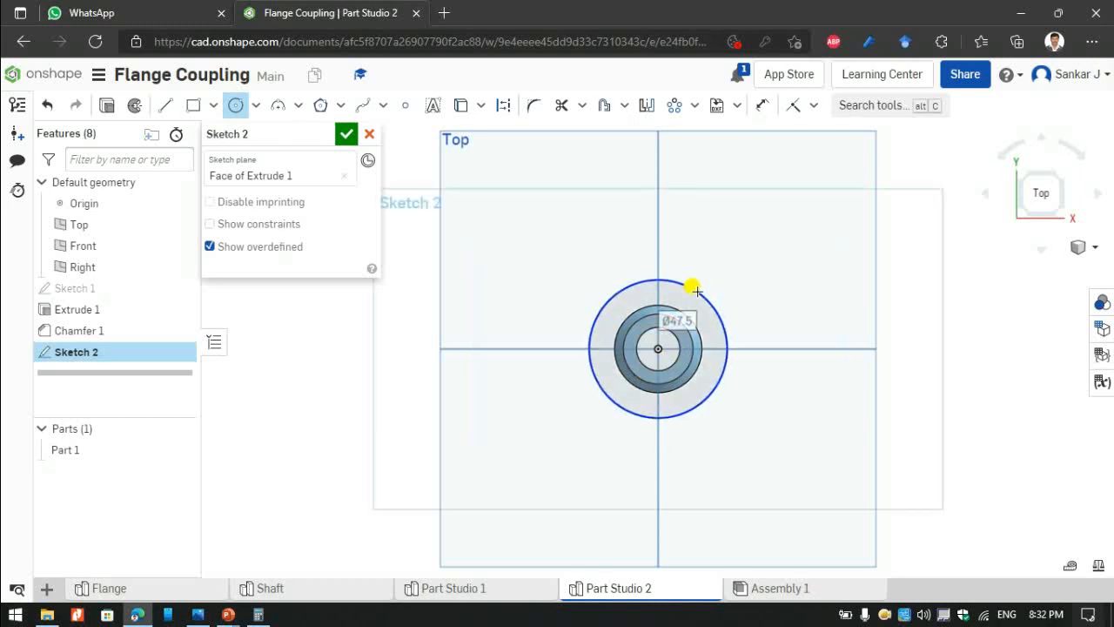
{"action": "left_click", "coordinate": [697, 292]}
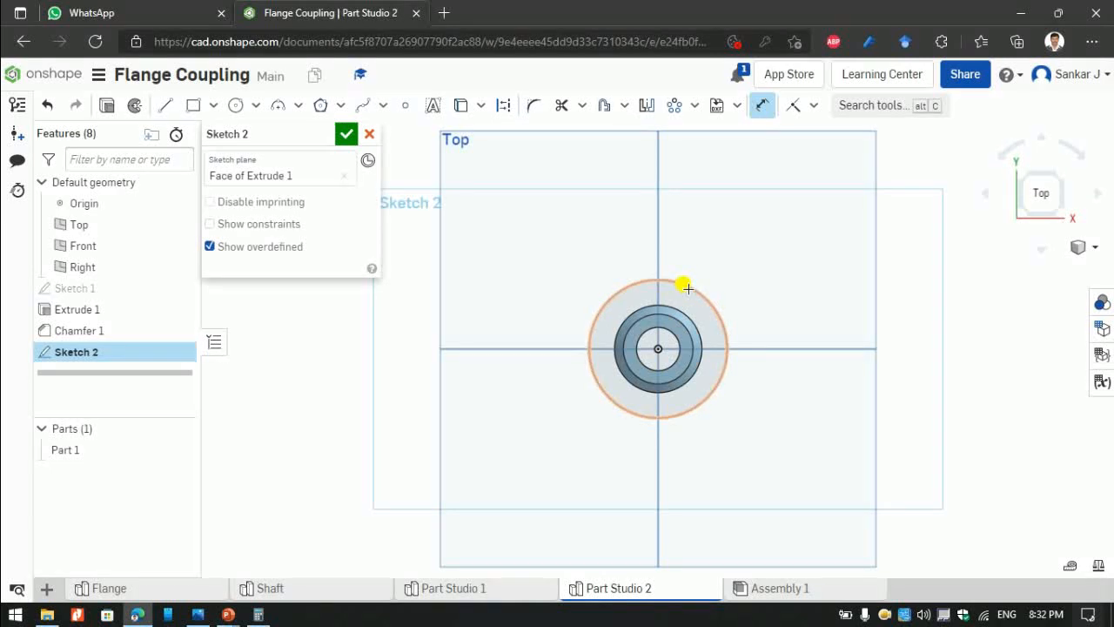
Dimension the new sketch circle's diameter to 30 mm.
{"action": "left_click", "coordinate": [688, 287]}
{"action": "left_click", "coordinate": [798, 275]}
{"action": "type", "text": "3"}
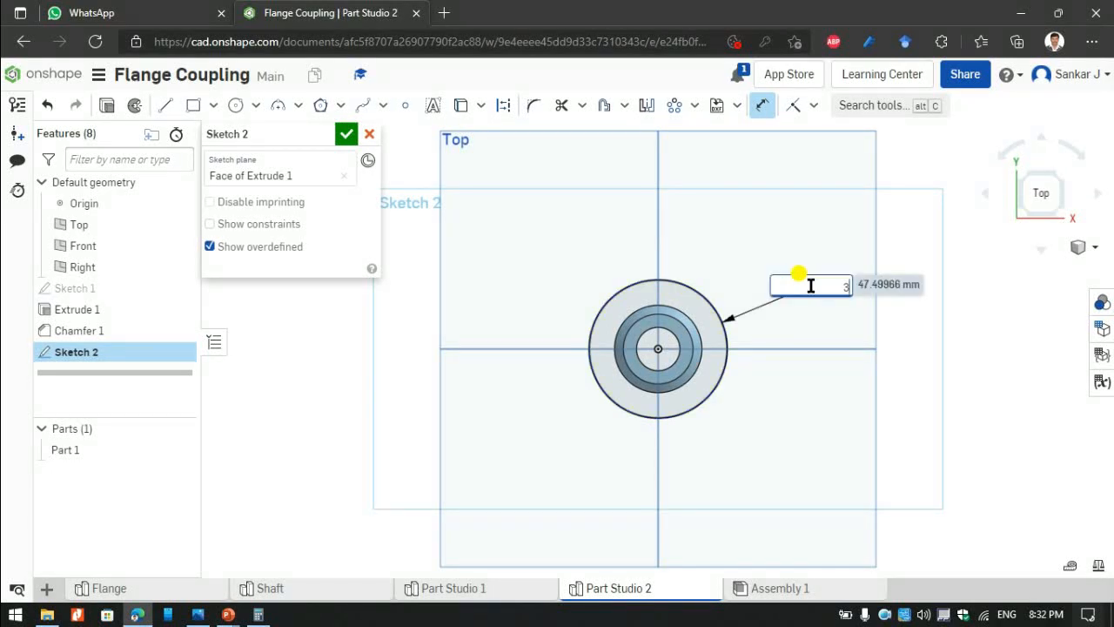
{"action": "key", "text": "Return"}
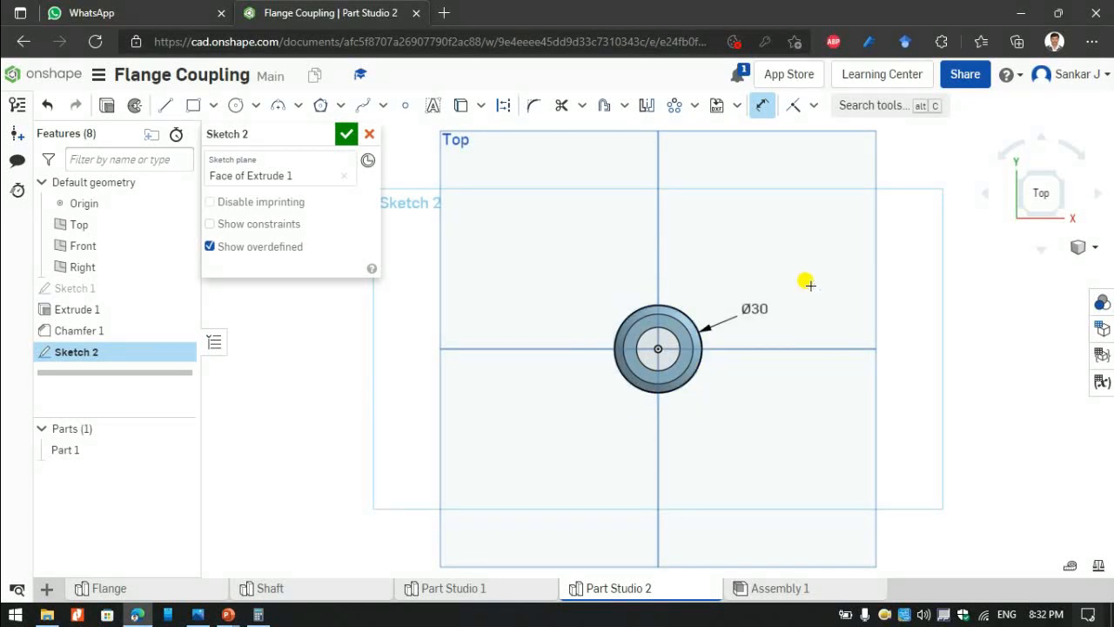
Sketch a six-sided polygon with the Circumscribed polygon tool, centred on the origin and sized to the 30 mm circle.
{"action": "scroll", "coordinate": [674, 322], "scroll_direction": "up", "scroll_amount": 3}
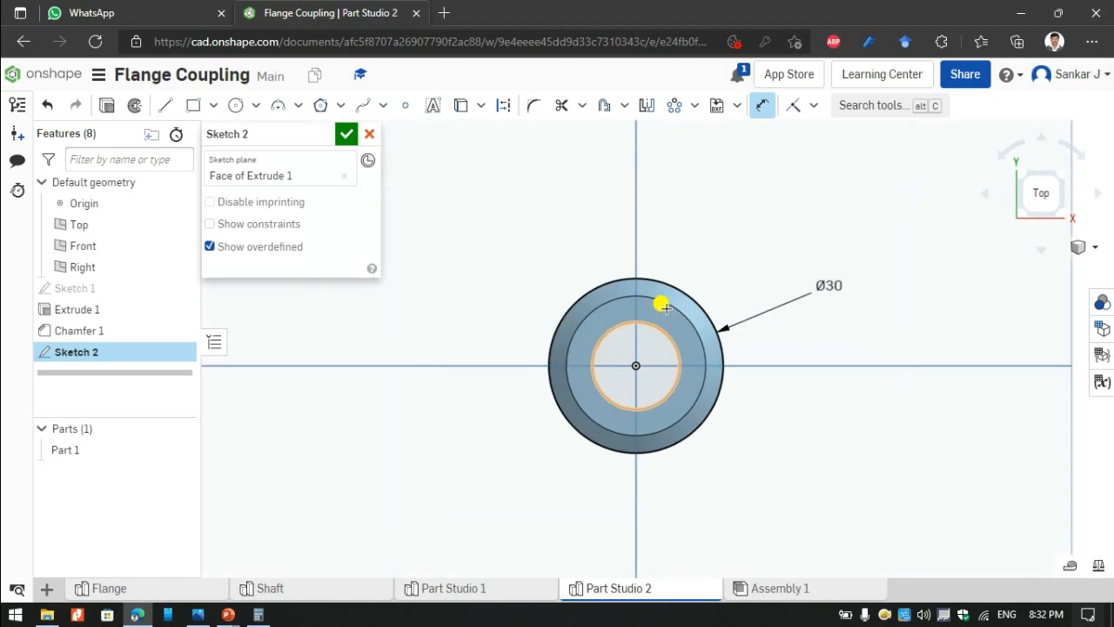
{"action": "left_click", "coordinate": [336, 107]}
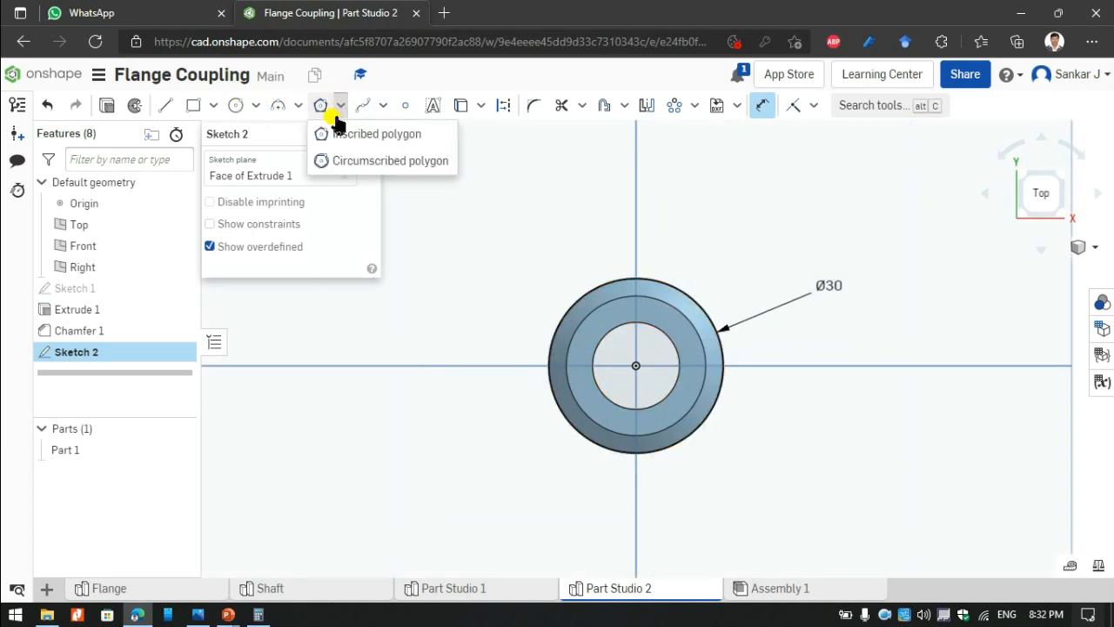
{"action": "left_click", "coordinate": [403, 164]}
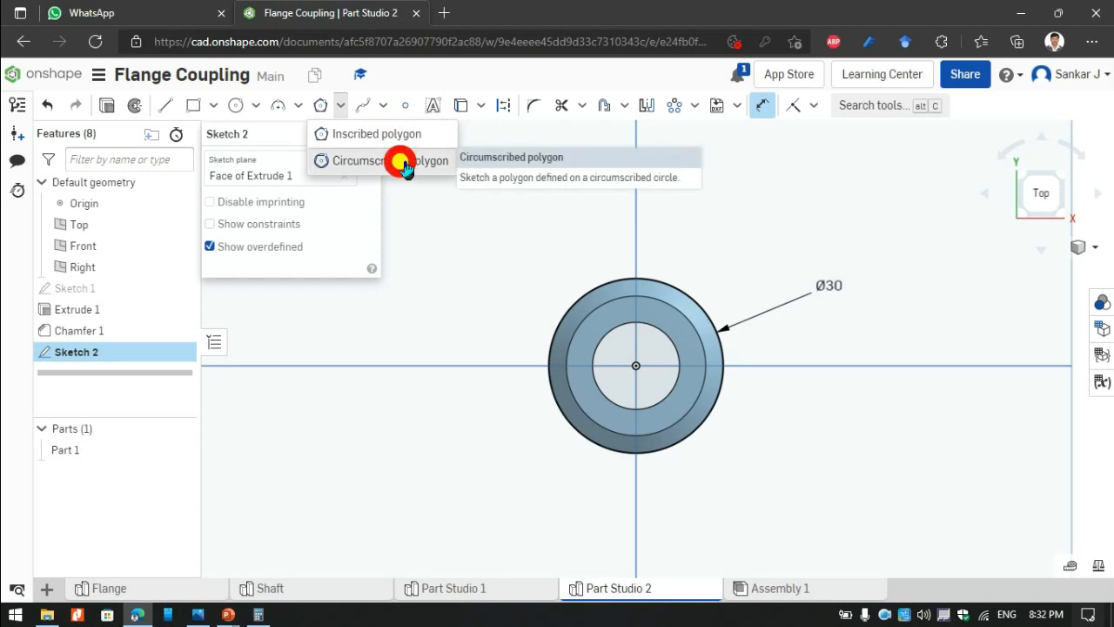
{"action": "left_click", "coordinate": [635, 364]}
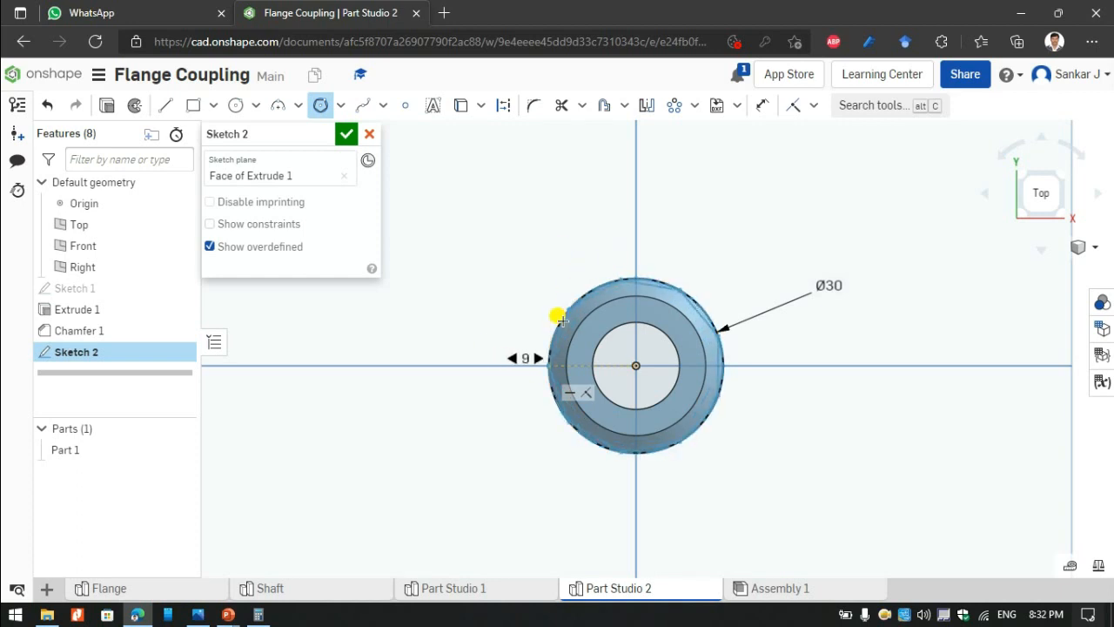
{"action": "key", "text": "Up"}
{"action": "left_click", "coordinate": [544, 334]}
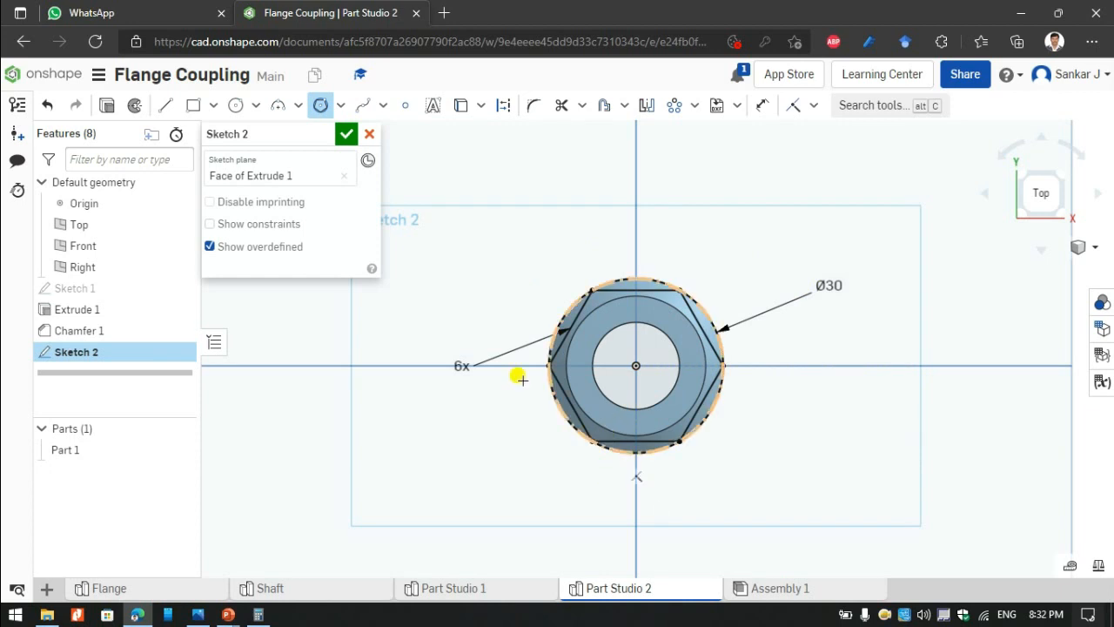
Dimension the hexagon's width across its two opposite corners on the horizontal axis, placing the dimension above it.
{"action": "left_click", "coordinate": [762, 104]}
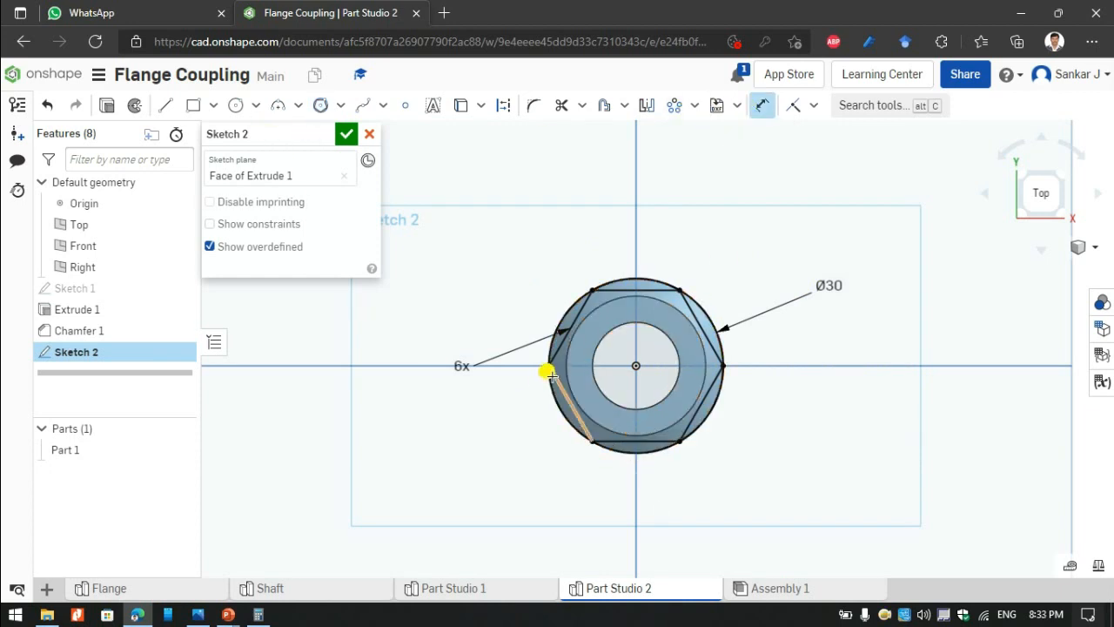
{"action": "left_click", "coordinate": [545, 365]}
{"action": "left_click", "coordinate": [718, 364]}
{"action": "left_click", "coordinate": [641, 186]}
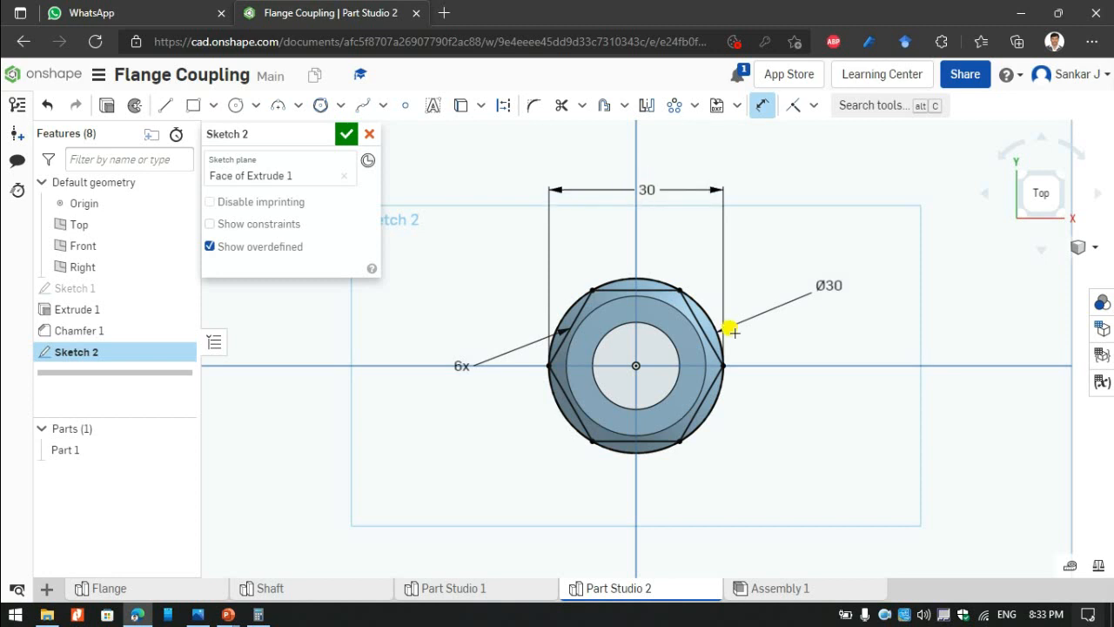
Dimension the length of the hexagon's upper-right side and finish the sketch.
{"action": "left_click", "coordinate": [693, 317]}
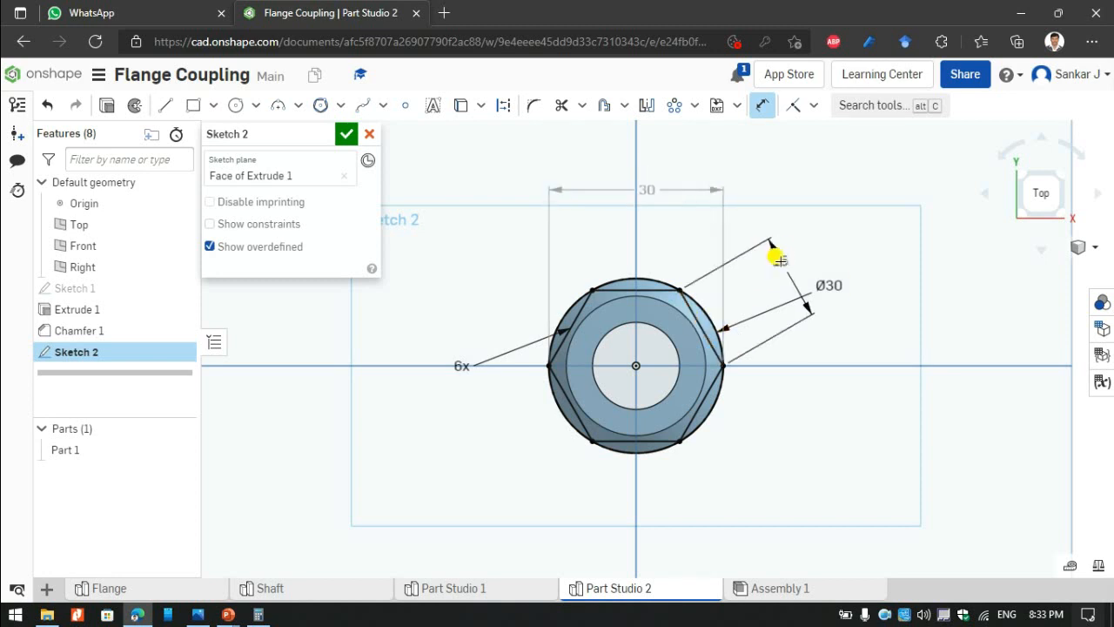
{"action": "left_click", "coordinate": [777, 258]}
{"action": "key", "text": "Return"}
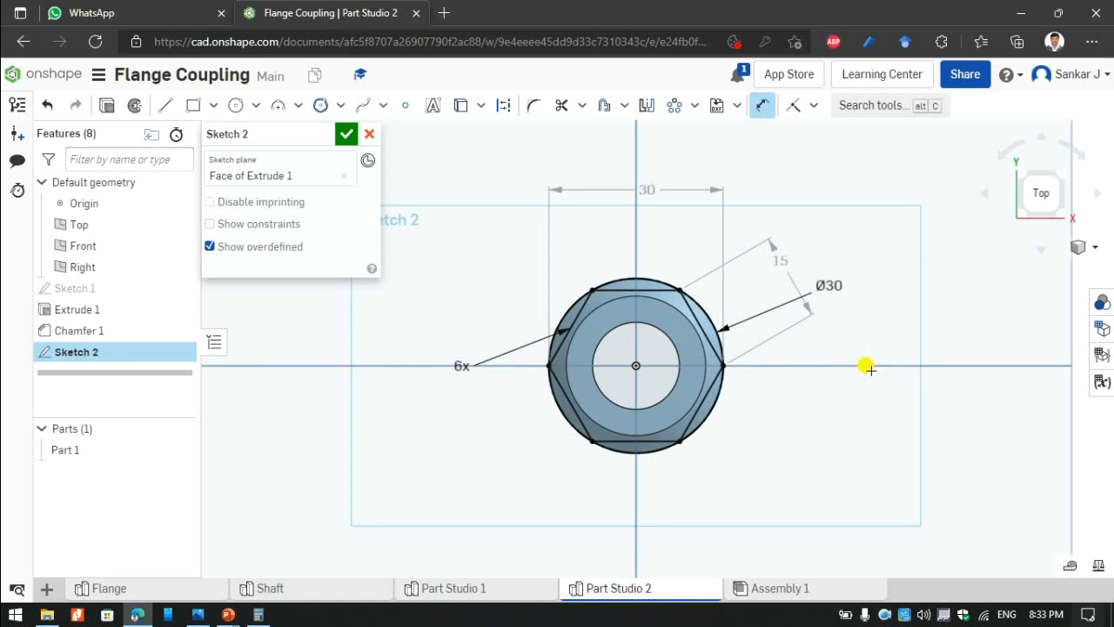
{"action": "left_click", "coordinate": [346, 133]}
Cut away the segments between the 30 mm circle and the hexagon with a 25 mm blind Remove extrude, using Merge with all.
{"action": "left_click", "coordinate": [1064, 220]}
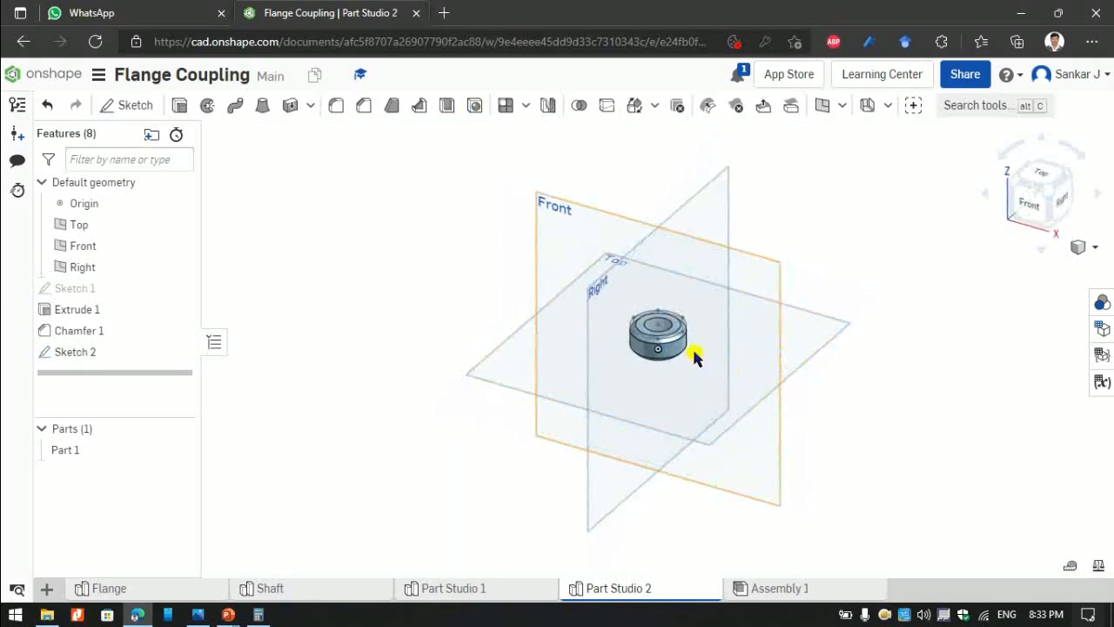
{"action": "left_click", "coordinate": [180, 104]}
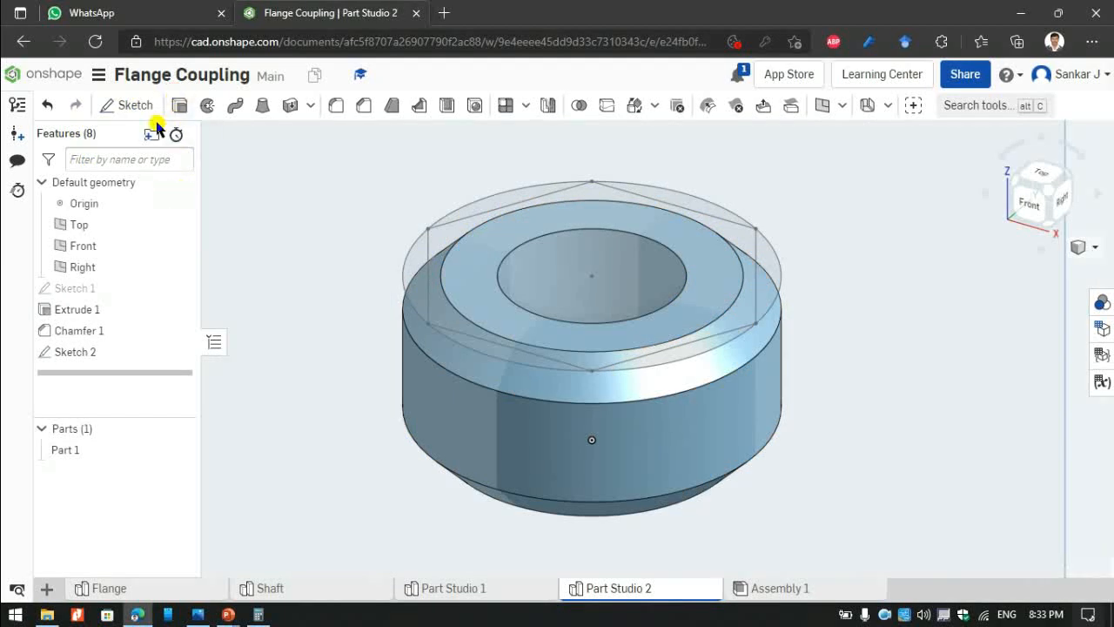
{"action": "left_click", "coordinate": [294, 181]}
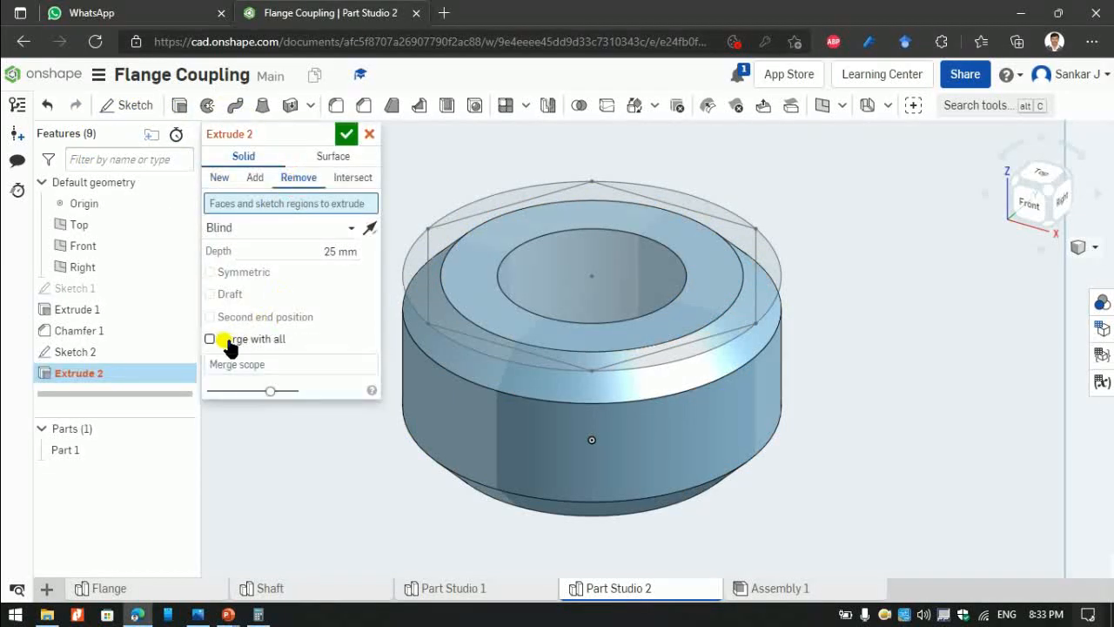
{"action": "left_click", "coordinate": [210, 339]}
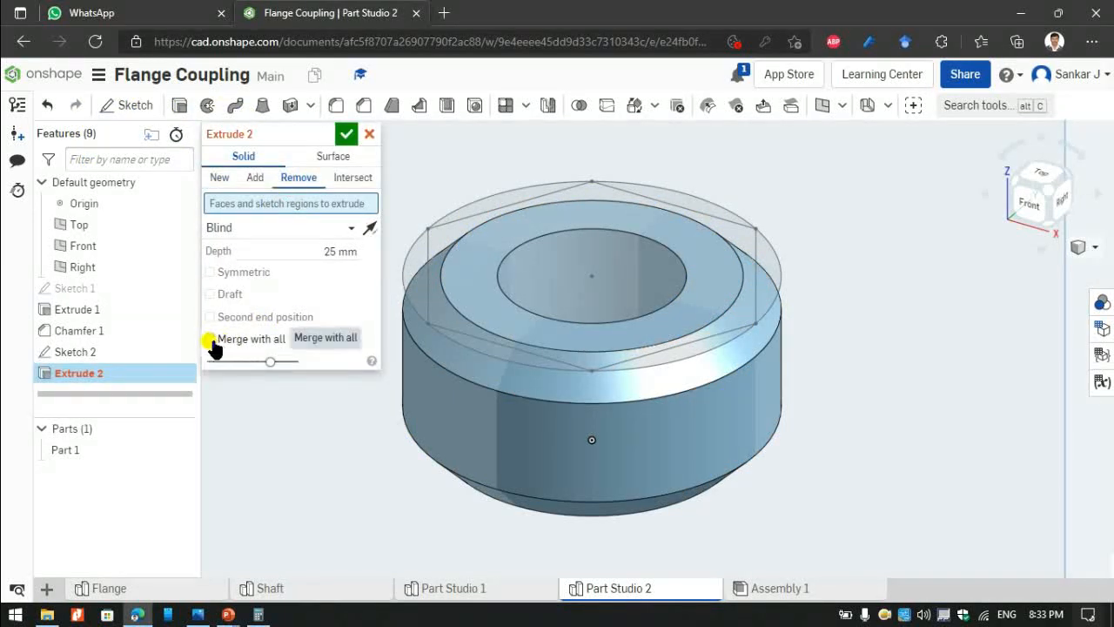
{"action": "left_click", "coordinate": [773, 277]}
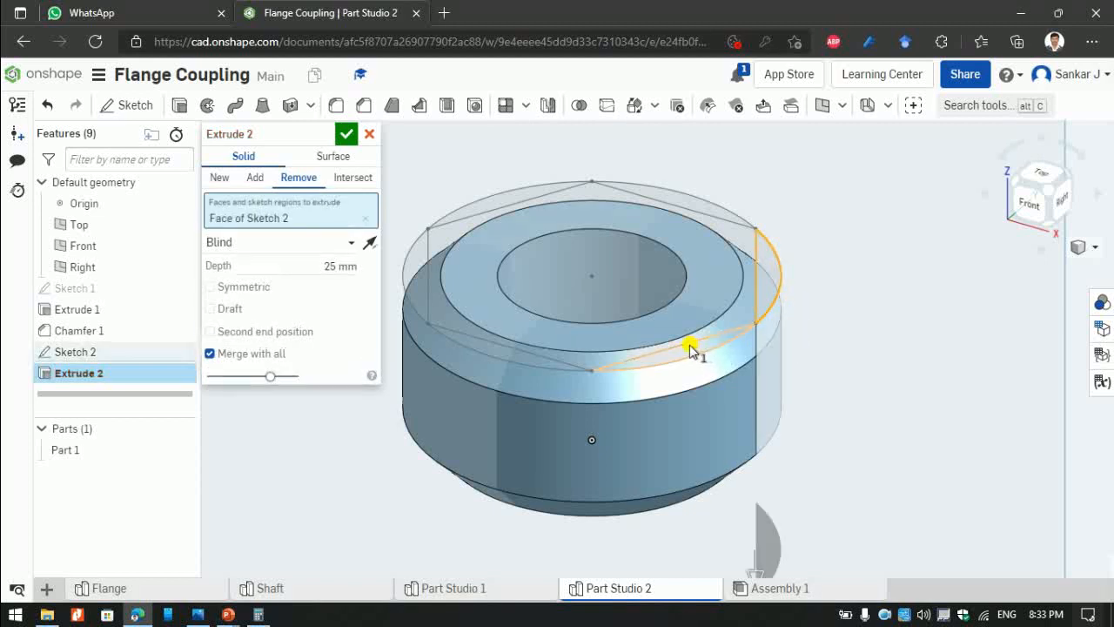
{"action": "left_click", "coordinate": [692, 350]}
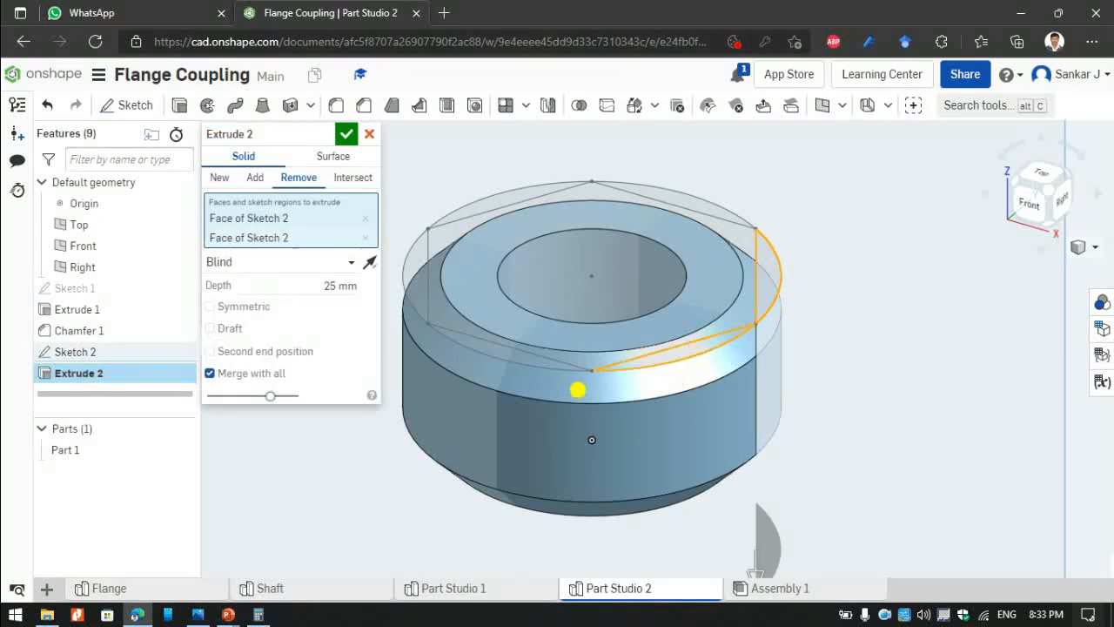
{"action": "left_click", "coordinate": [495, 350]}
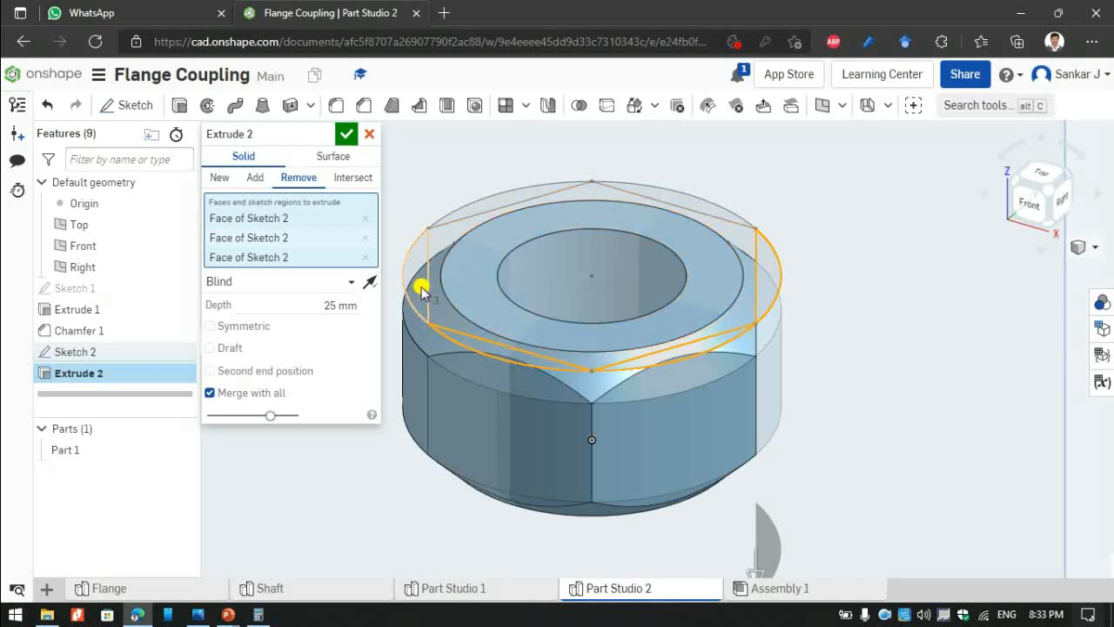
{"action": "left_click", "coordinate": [442, 221]}
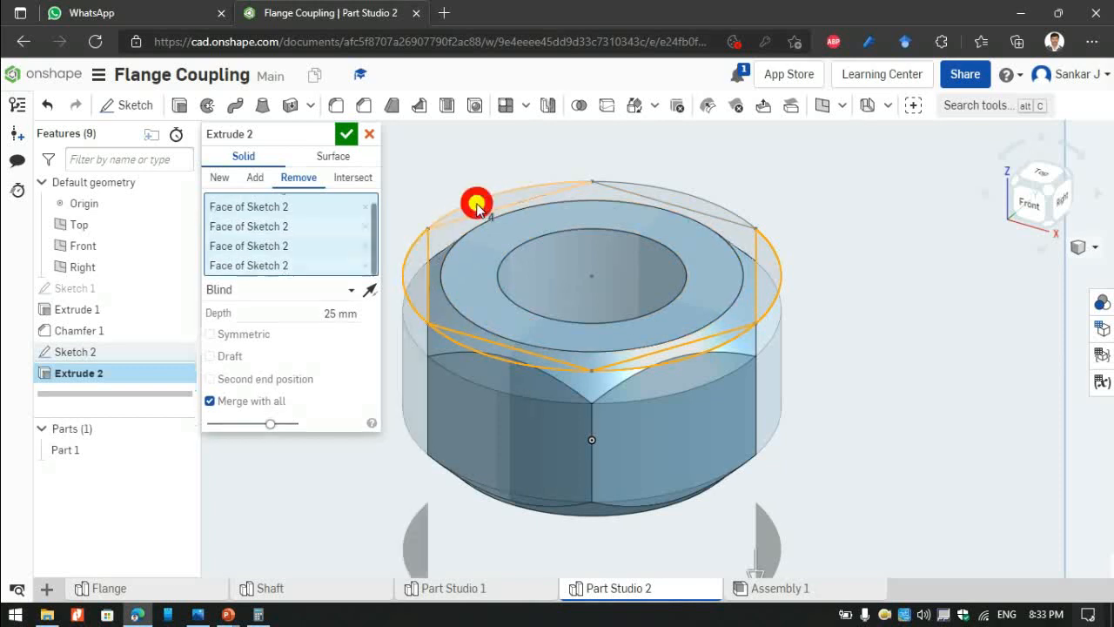
{"action": "left_click", "coordinate": [676, 192]}
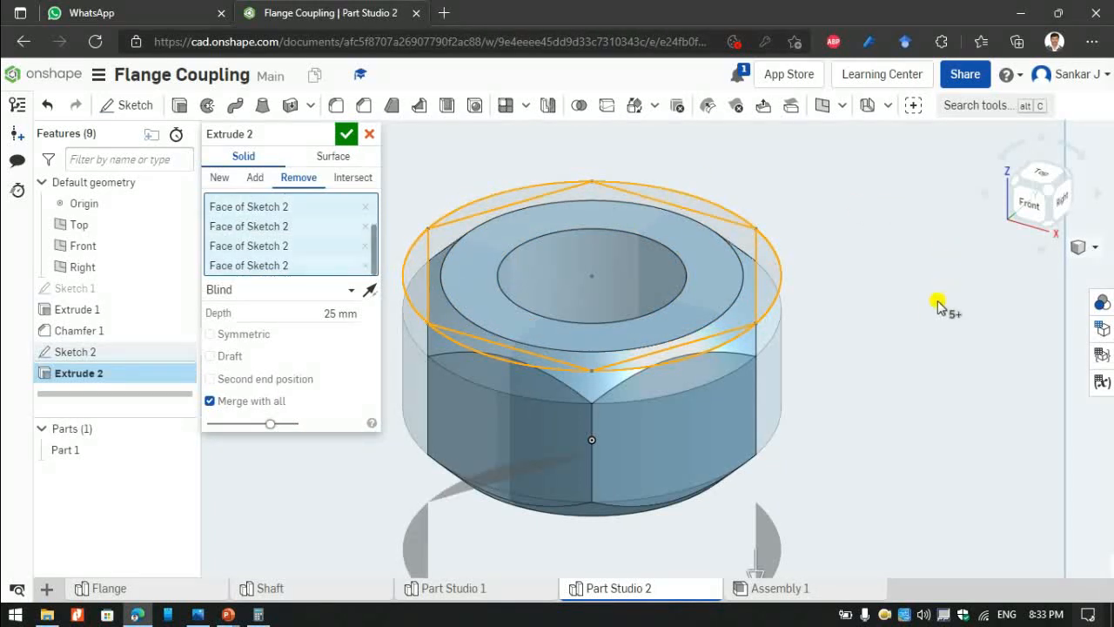
{"action": "left_click", "coordinate": [344, 134]}
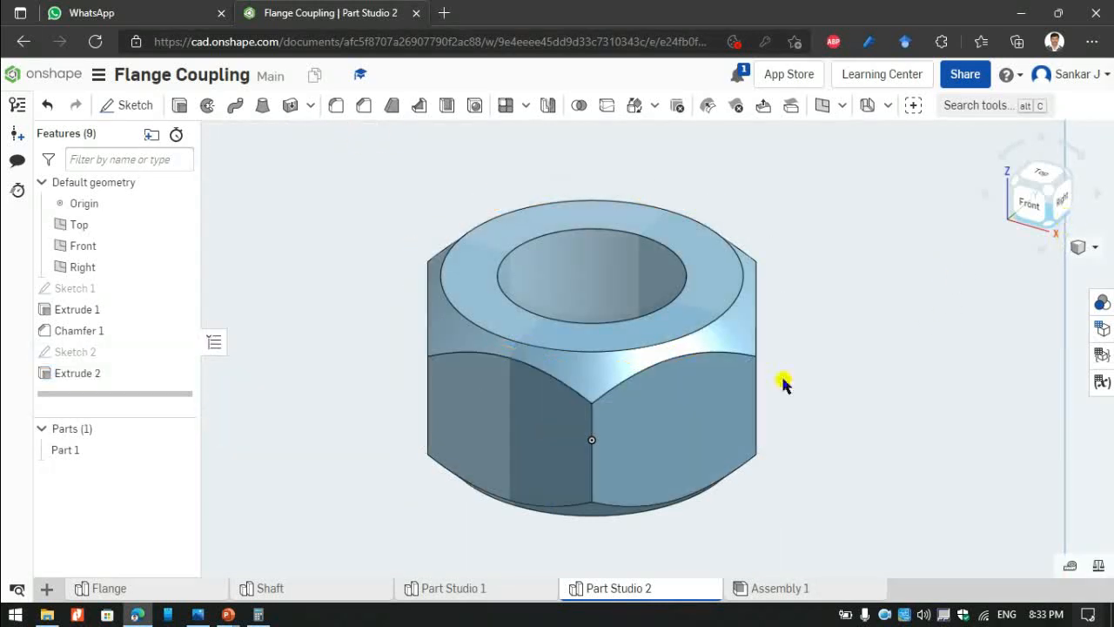
Measure the length of the curved edge where the chamfer meets the nut's front-right flat.
{"action": "left_click", "coordinate": [635, 377]}
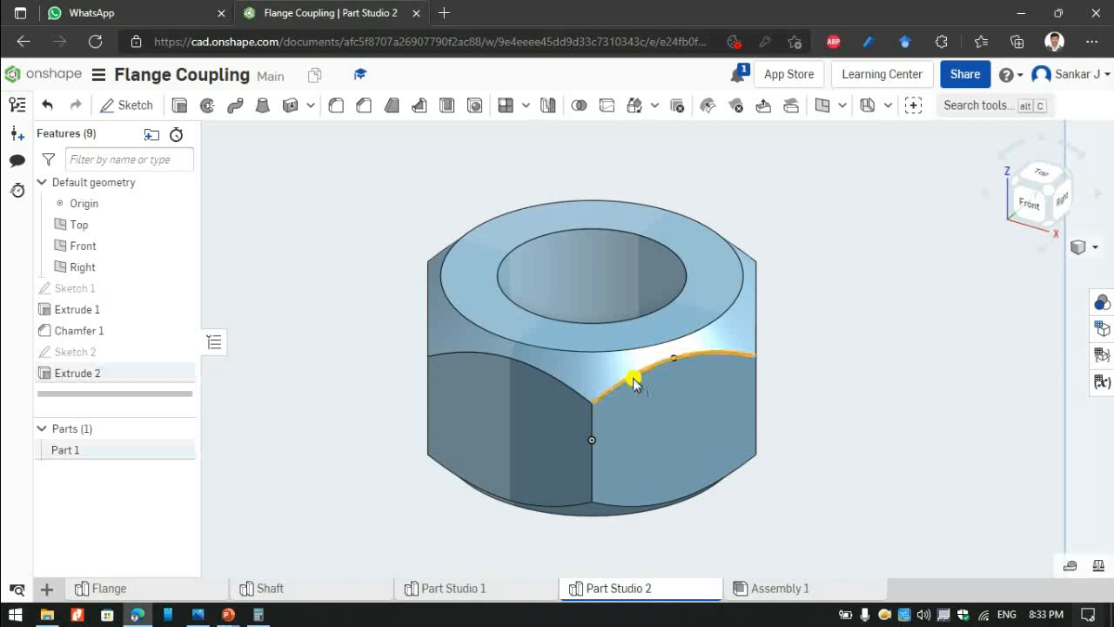
{"action": "left_click", "coordinate": [1071, 567]}
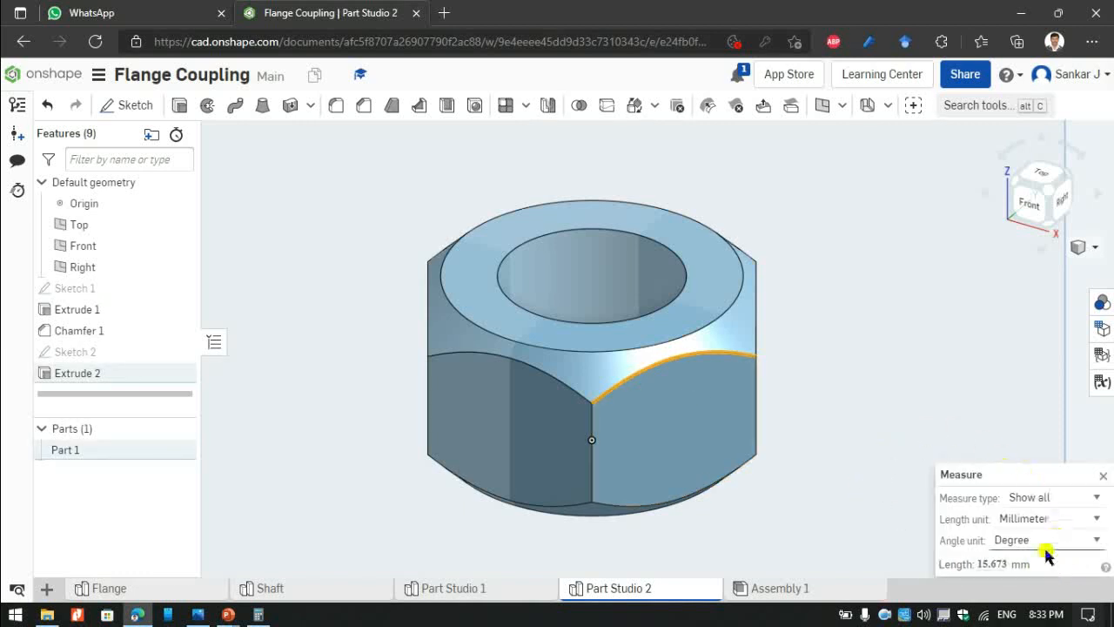
{"action": "left_click", "coordinate": [651, 369]}
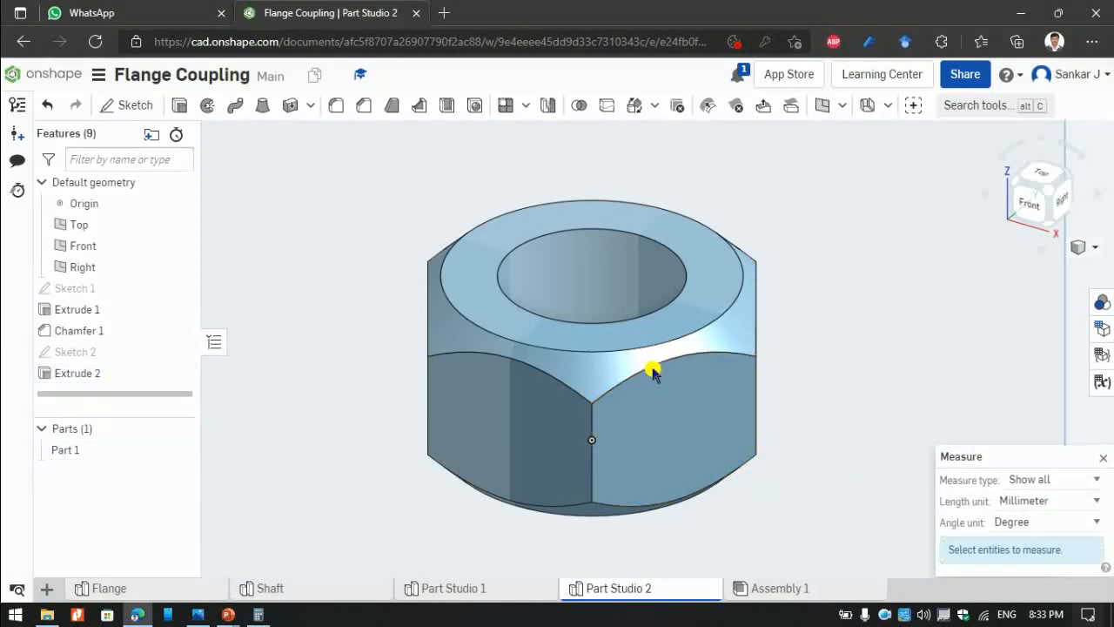
{"action": "left_click", "coordinate": [1103, 456]}
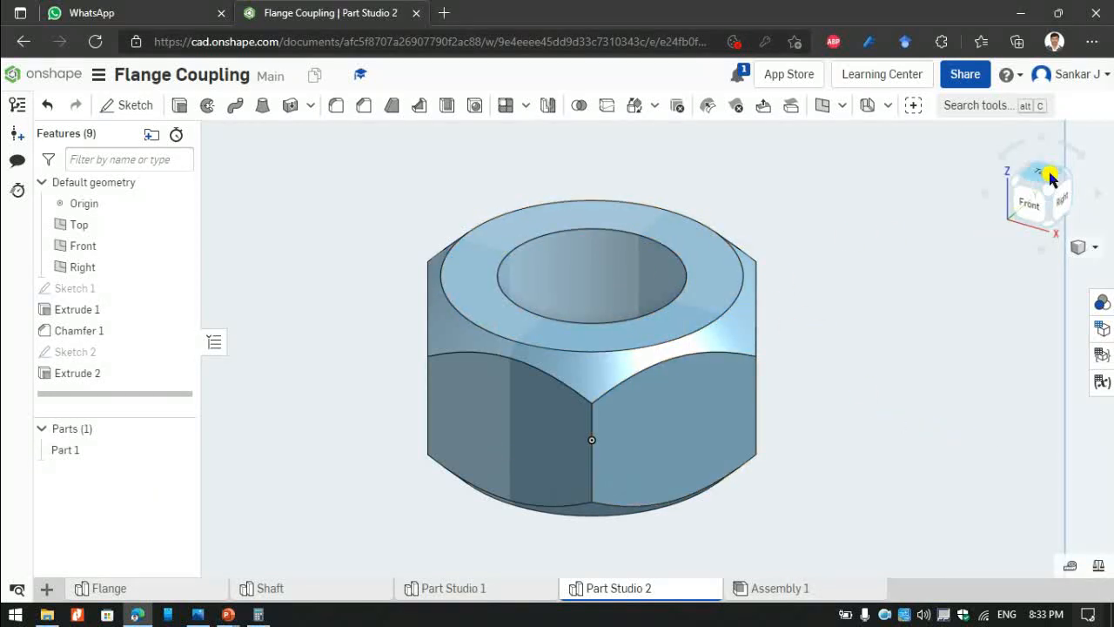
Create a clockwise helix on the nut's cylindrical bore face, defined by Pitch with a helical pitch of 1 mm.
{"action": "left_click", "coordinate": [1067, 178]}
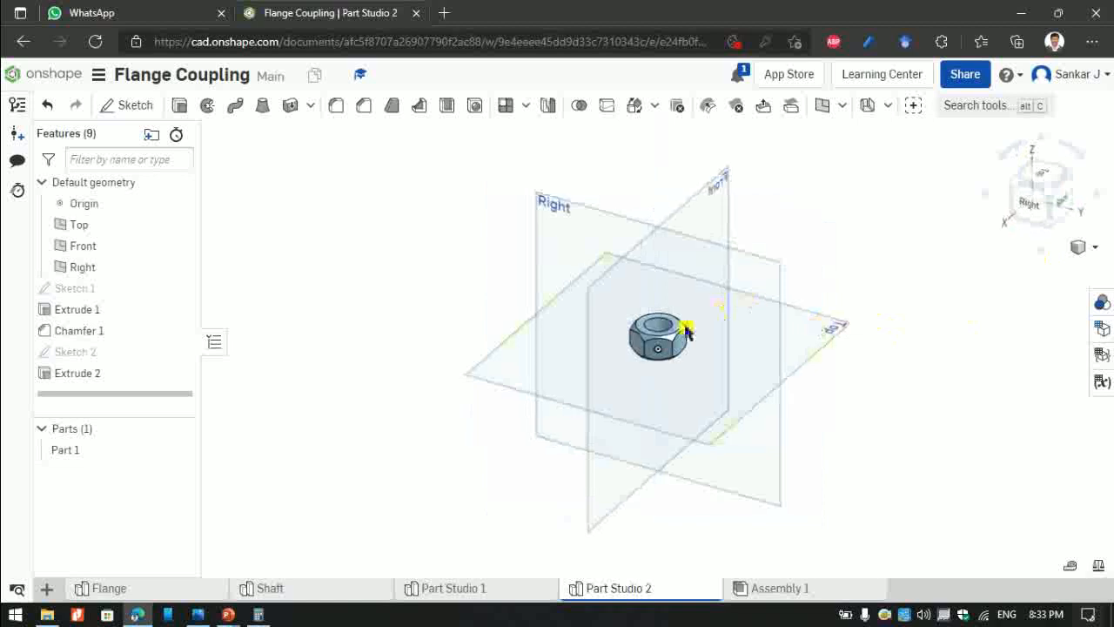
{"action": "left_click", "coordinate": [1098, 251]}
{"action": "left_click", "coordinate": [1014, 266]}
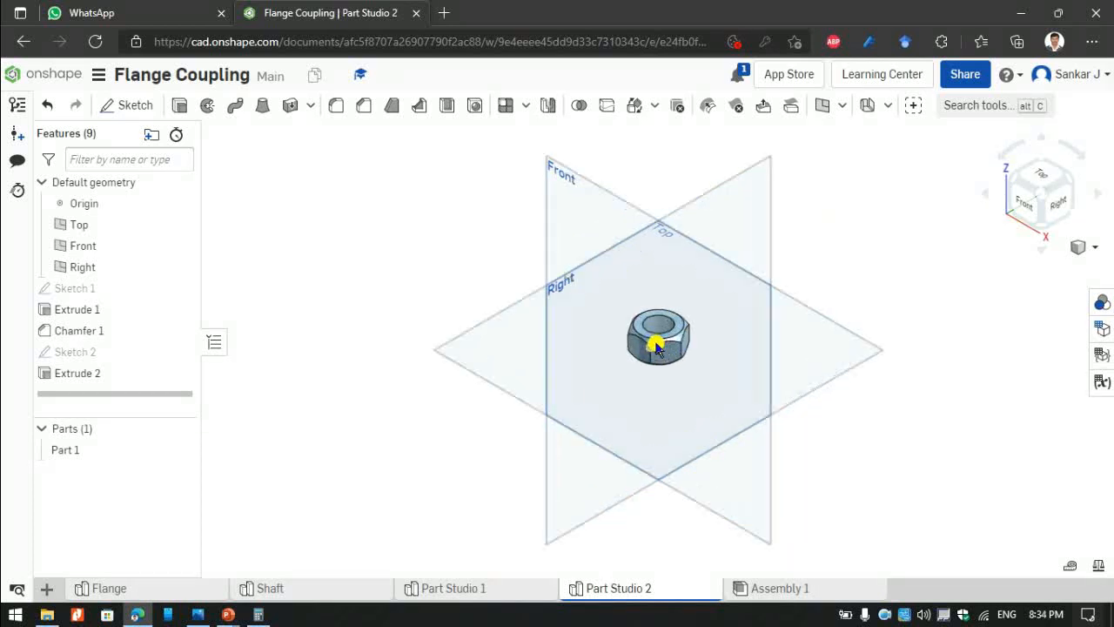
{"action": "scroll", "coordinate": [654, 341], "scroll_direction": "up", "scroll_amount": 5}
{"action": "left_click", "coordinate": [840, 106]}
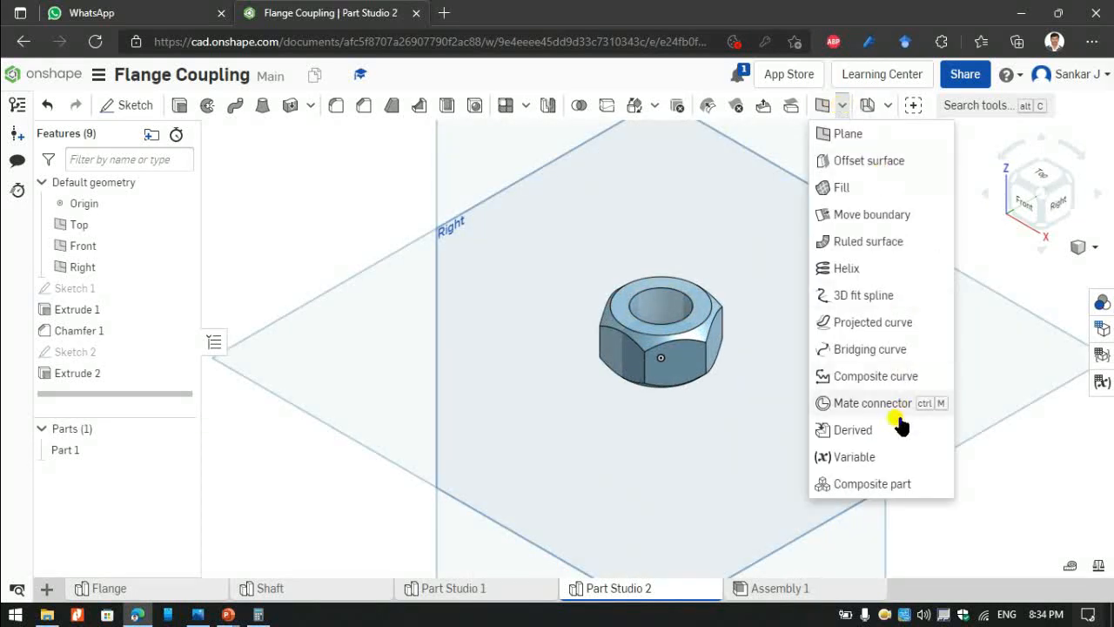
{"action": "left_click", "coordinate": [855, 275]}
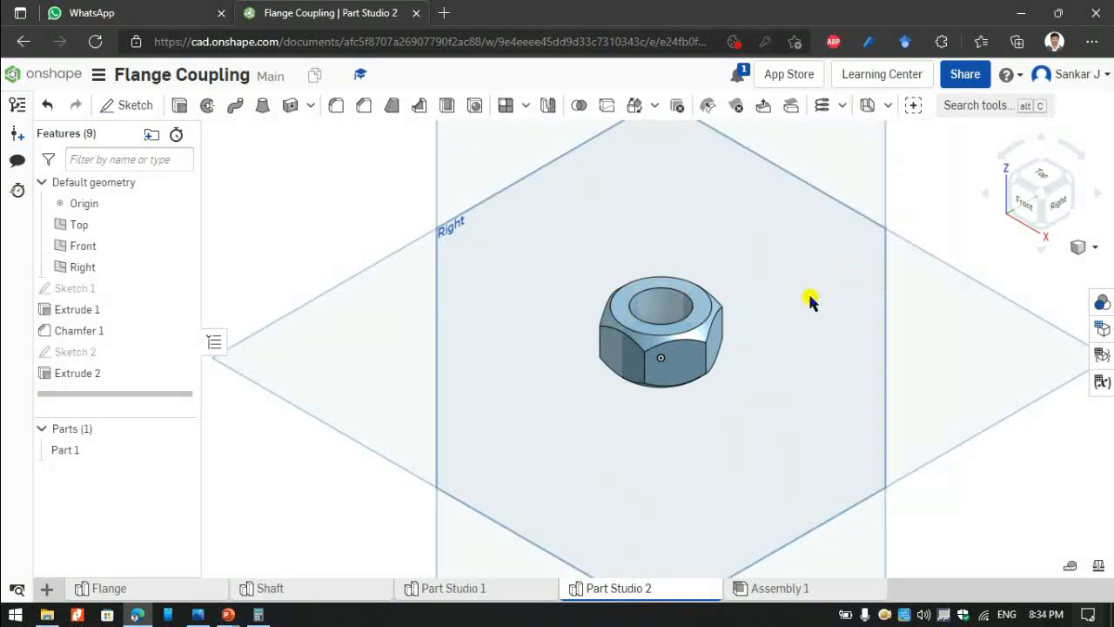
{"action": "left_click", "coordinate": [665, 306]}
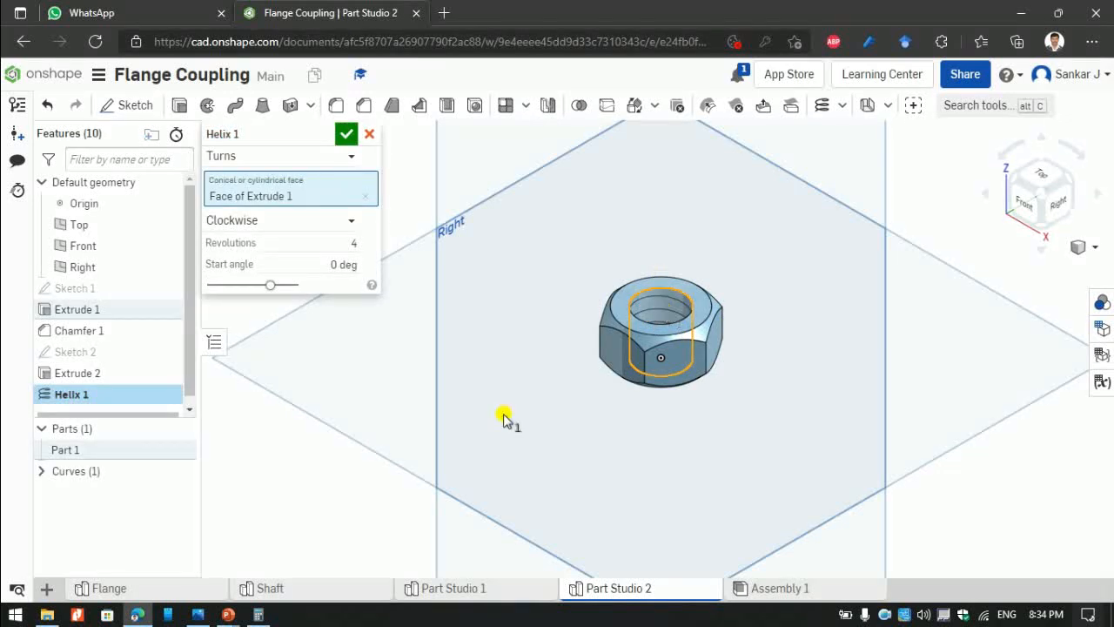
{"action": "left_click", "coordinate": [352, 157]}
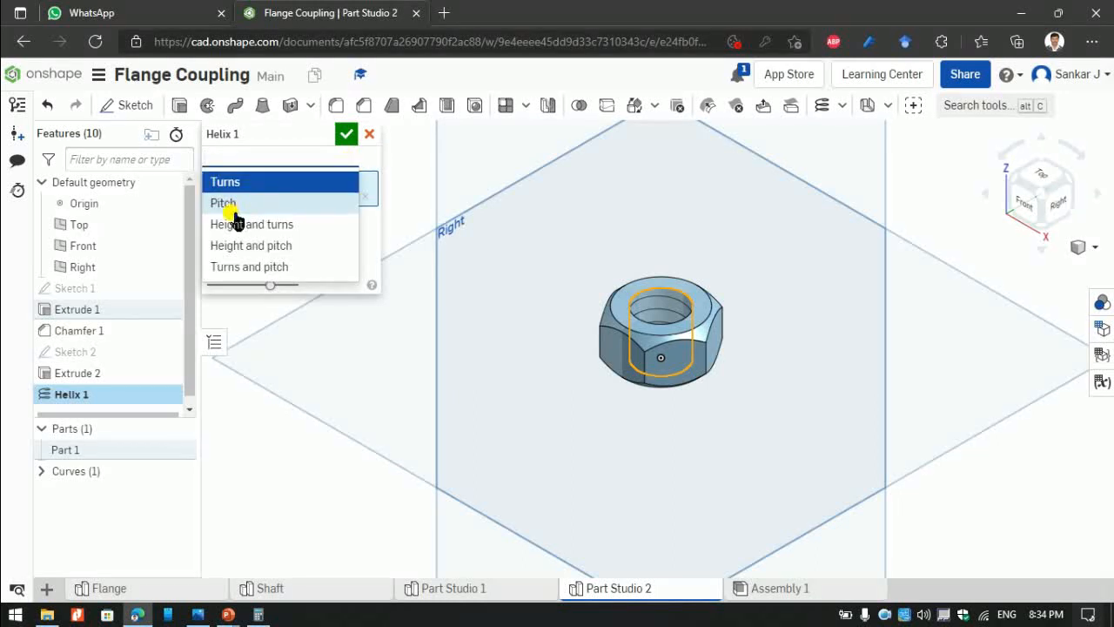
{"action": "left_click", "coordinate": [228, 208]}
{"action": "left_click", "coordinate": [313, 234]}
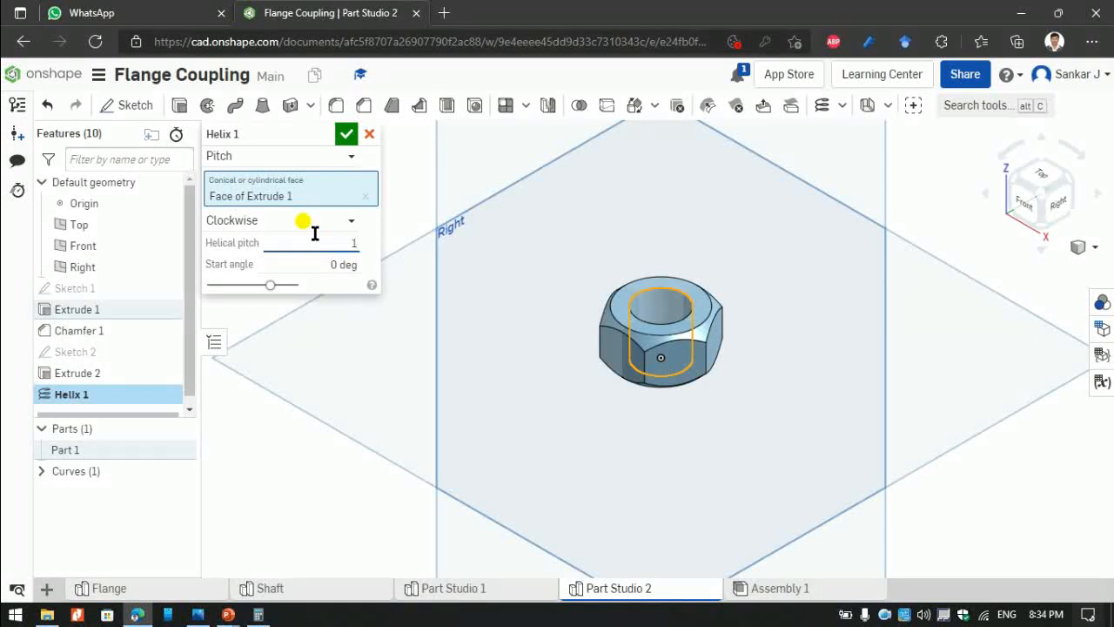
{"action": "type", "text": "1"}
{"action": "key", "text": "Return"}
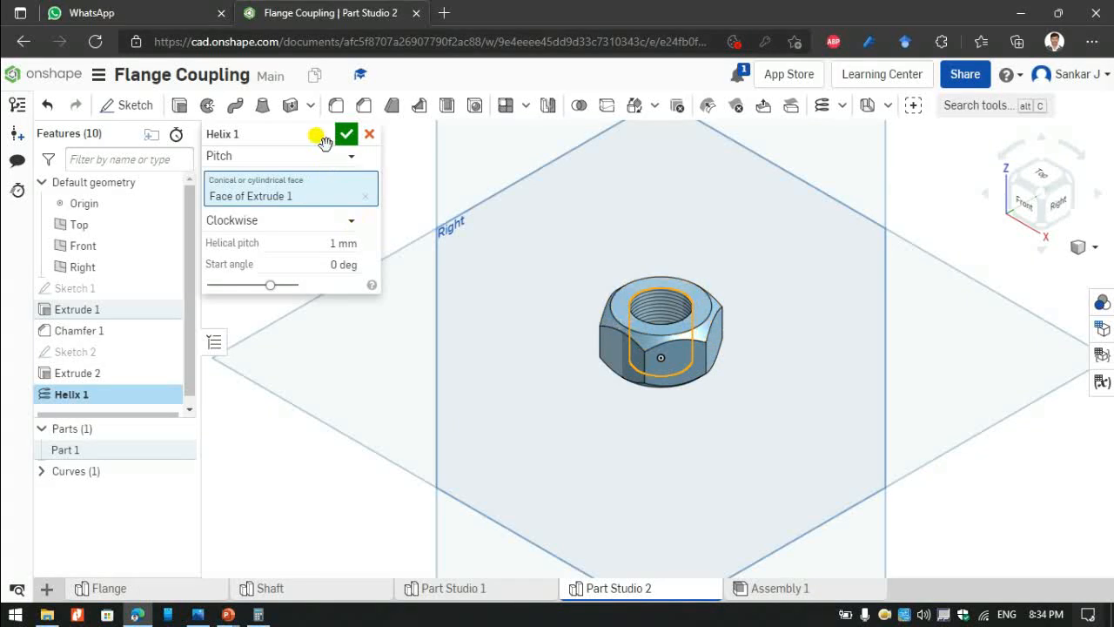
{"action": "left_click", "coordinate": [336, 136]}
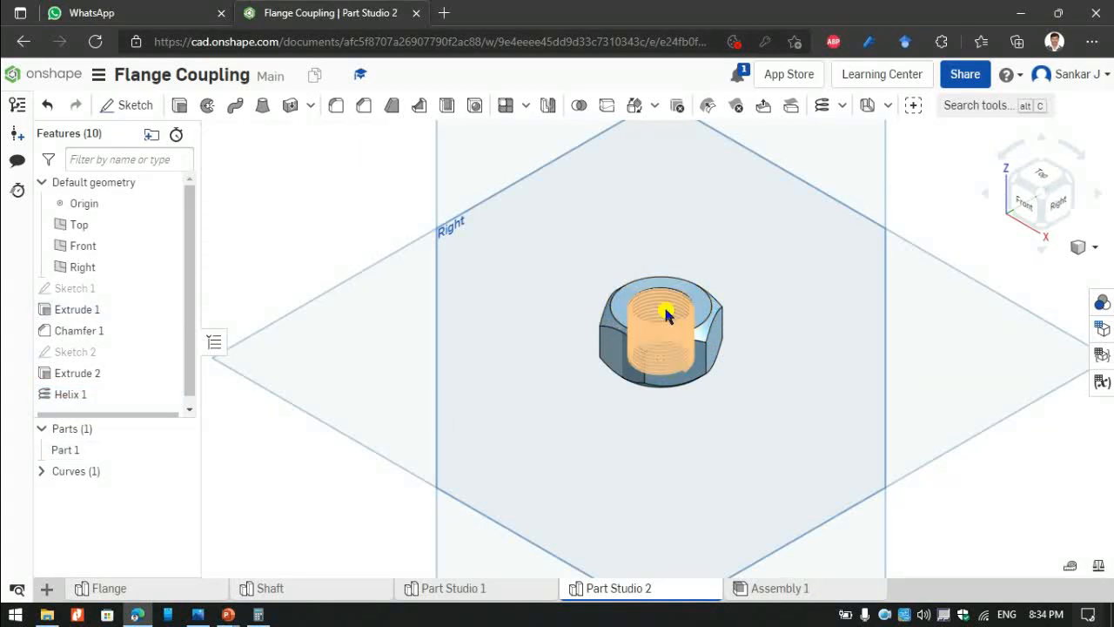
Start a sketch on the Front plane and draw a small closed triangle above the nut, its vertical side about 3.5 mm long.
{"action": "left_click", "coordinate": [1023, 205]}
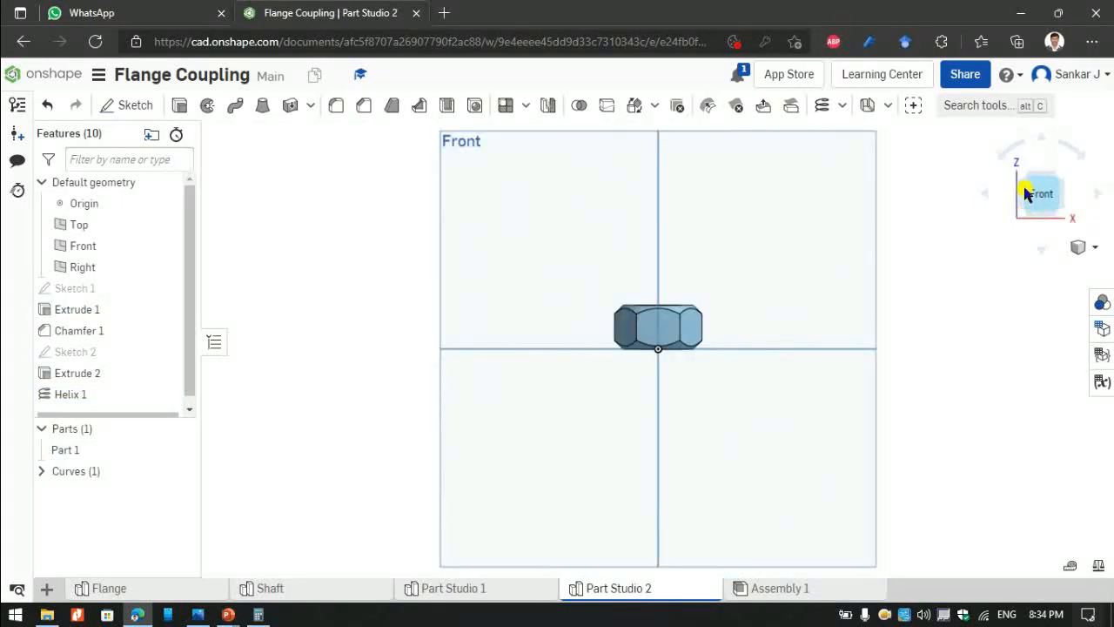
{"action": "left_click", "coordinate": [773, 228]}
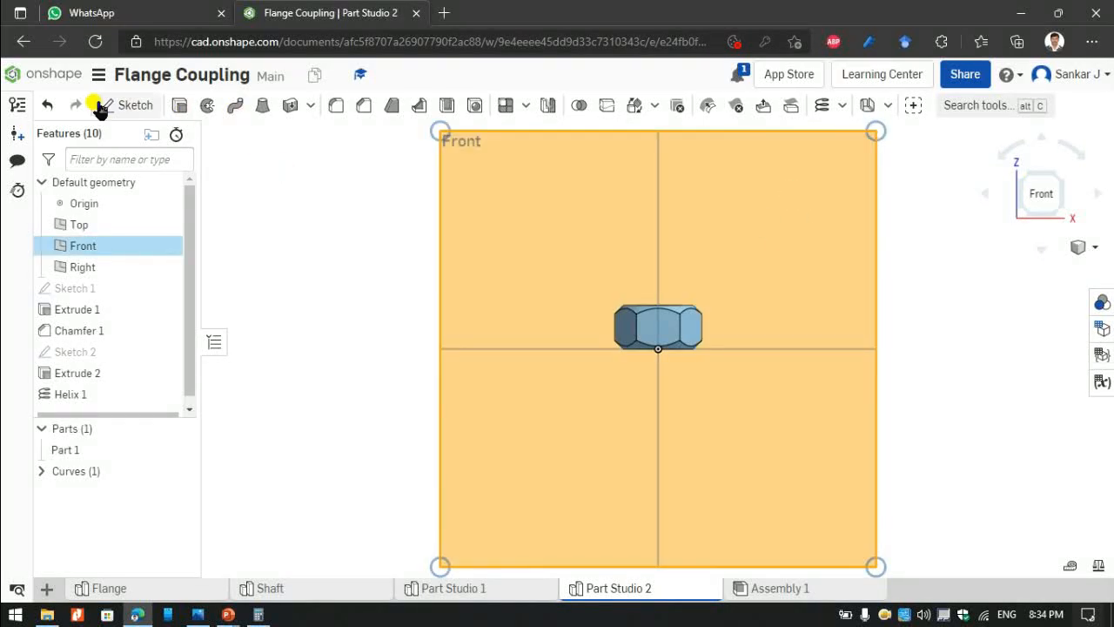
{"action": "key", "text": "shift+s"}
{"action": "left_click", "coordinate": [165, 106]}
{"action": "scroll", "coordinate": [649, 284], "scroll_direction": "up", "scroll_amount": 2}
{"action": "left_click", "coordinate": [655, 290]}
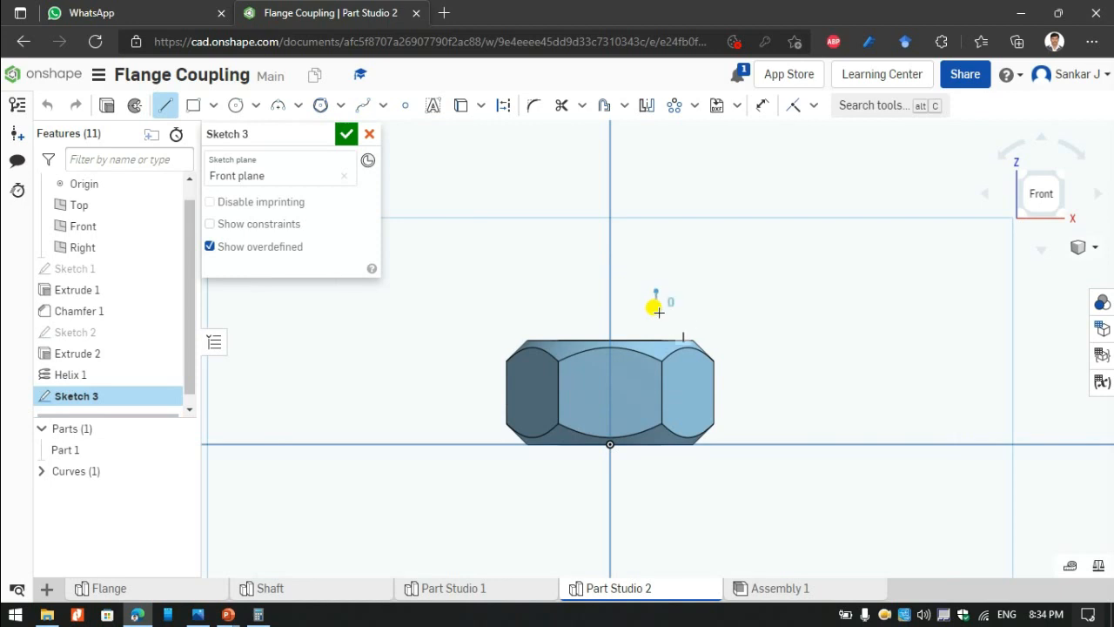
{"action": "left_click", "coordinate": [657, 315]}
{"action": "left_click", "coordinate": [687, 304]}
{"action": "left_click", "coordinate": [655, 291]}
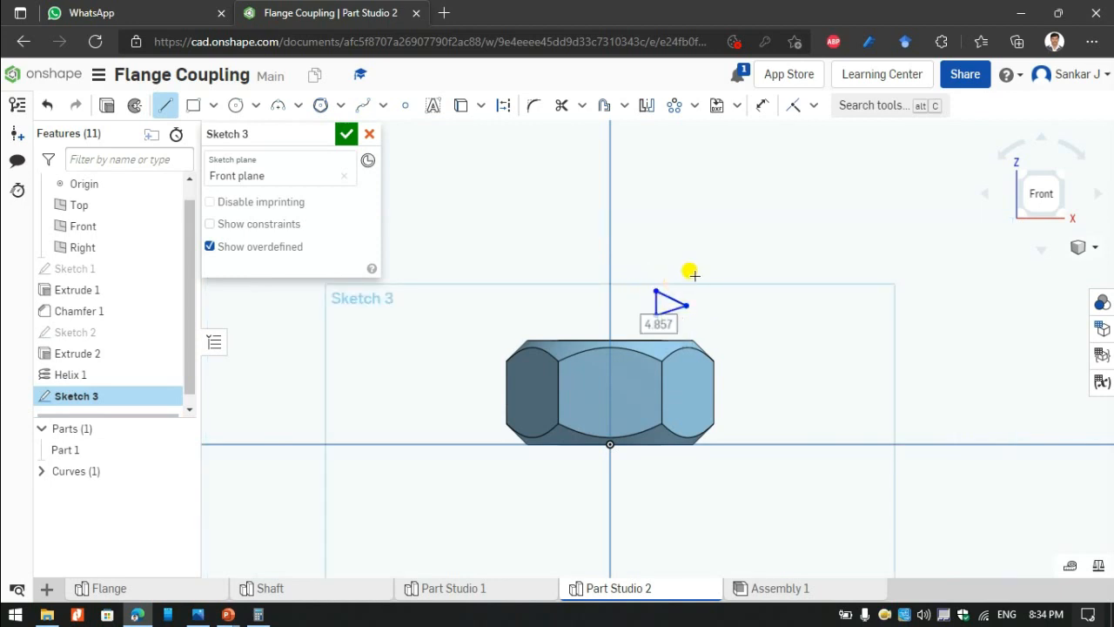
{"action": "key", "text": "Escape"}
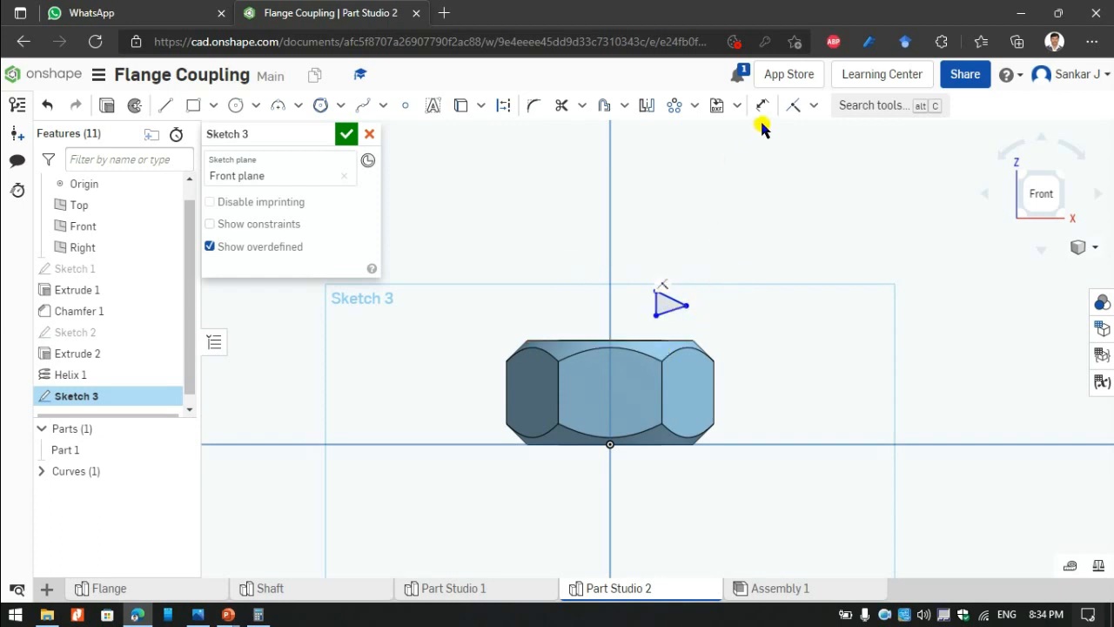
Make the triangle equilateral by applying an Equal constraint to its three sides.
{"action": "left_click", "coordinate": [813, 106]}
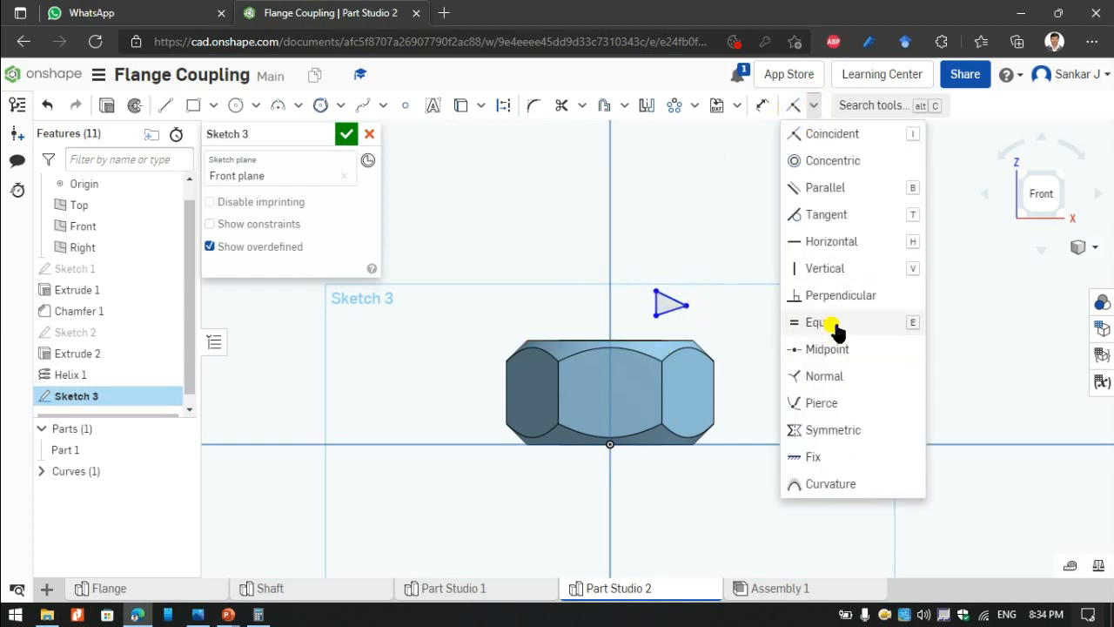
{"action": "left_click", "coordinate": [835, 328]}
{"action": "left_click_drag", "start_coordinate": [641, 276], "coordinate": [698, 325]}
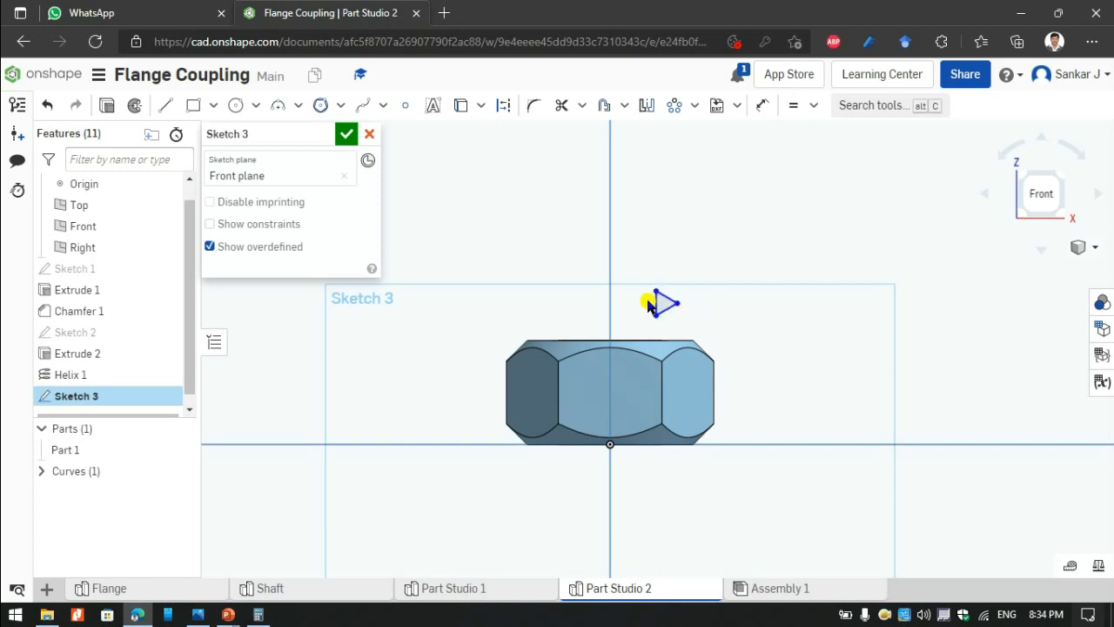
Dimension the triangle's vertical side to 0.95 mm.
{"action": "key", "text": "d"}
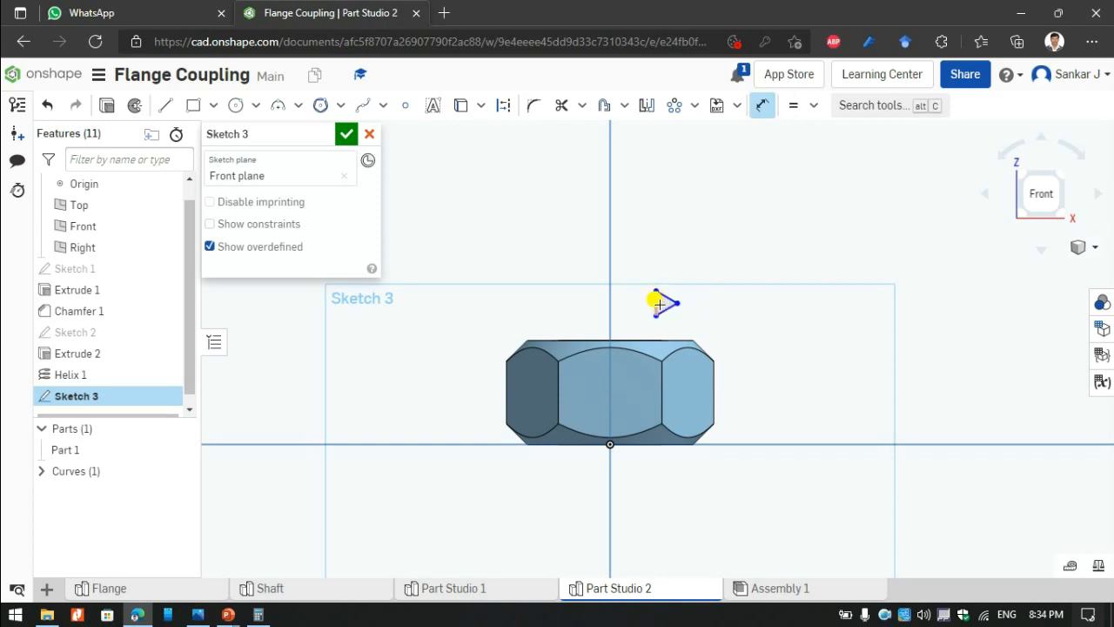
{"action": "left_click", "coordinate": [656, 303]}
{"action": "left_click", "coordinate": [636, 303]}
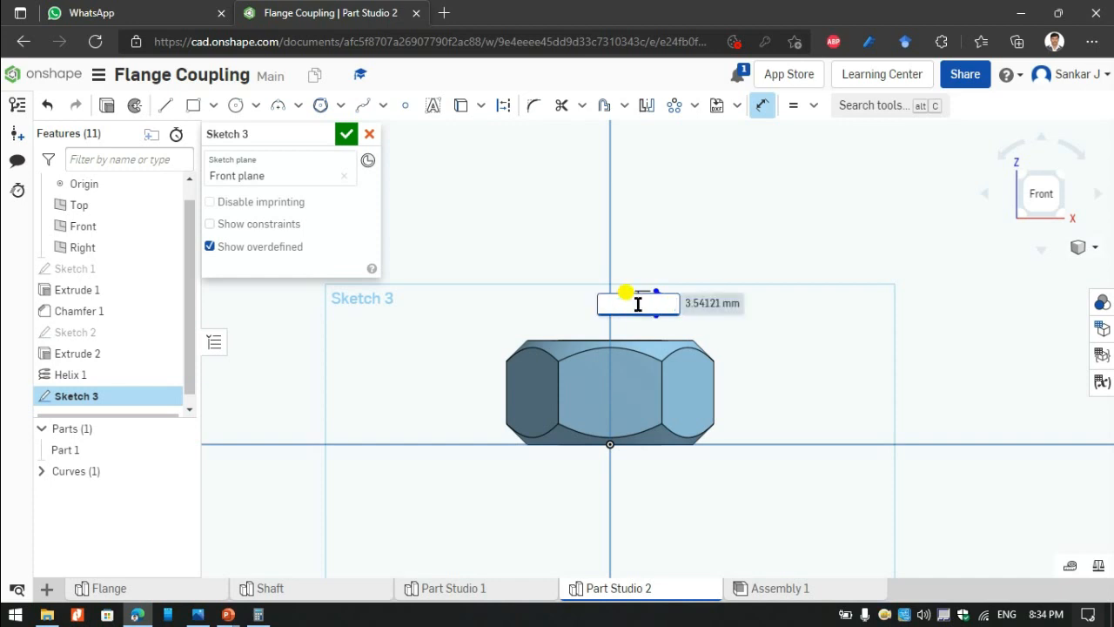
{"action": "type", "text": ".95"}
{"action": "key", "text": "Return"}
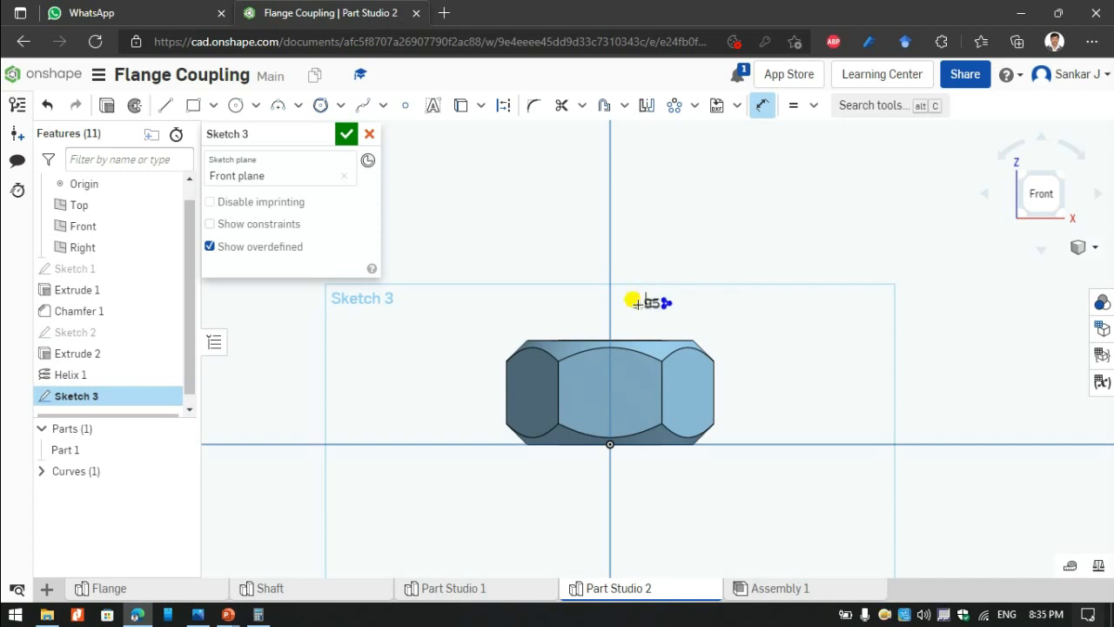
Apply a Pierce constraint between the triangle's lower corner and the helix, and finish the sketch.
{"action": "scroll", "coordinate": [634, 302], "scroll_direction": "up", "scroll_amount": 5}
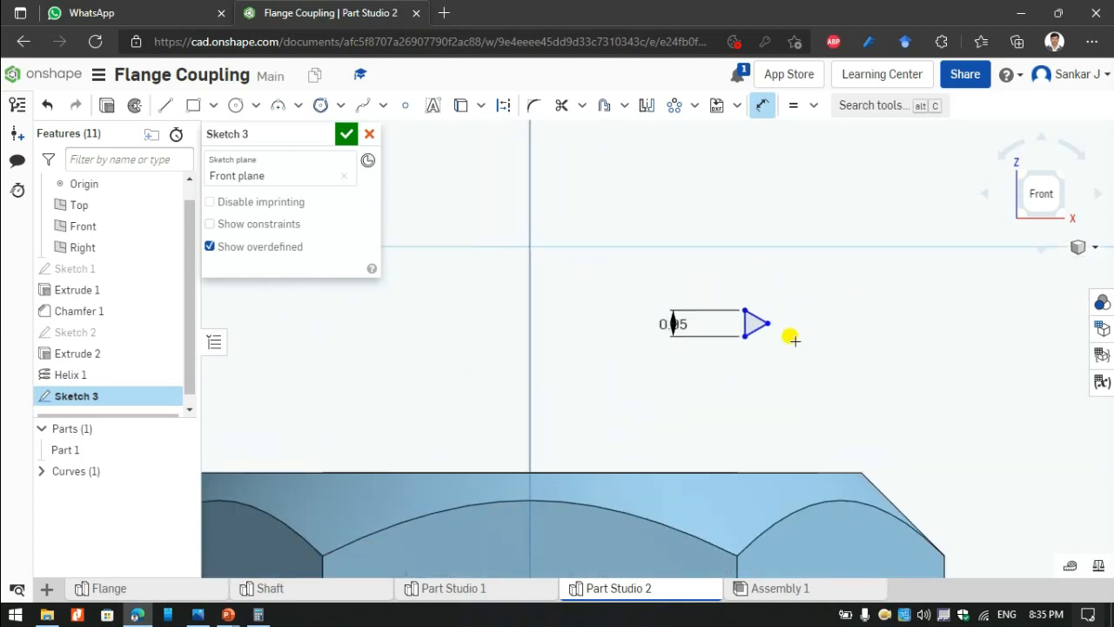
{"action": "left_click", "coordinate": [812, 105]}
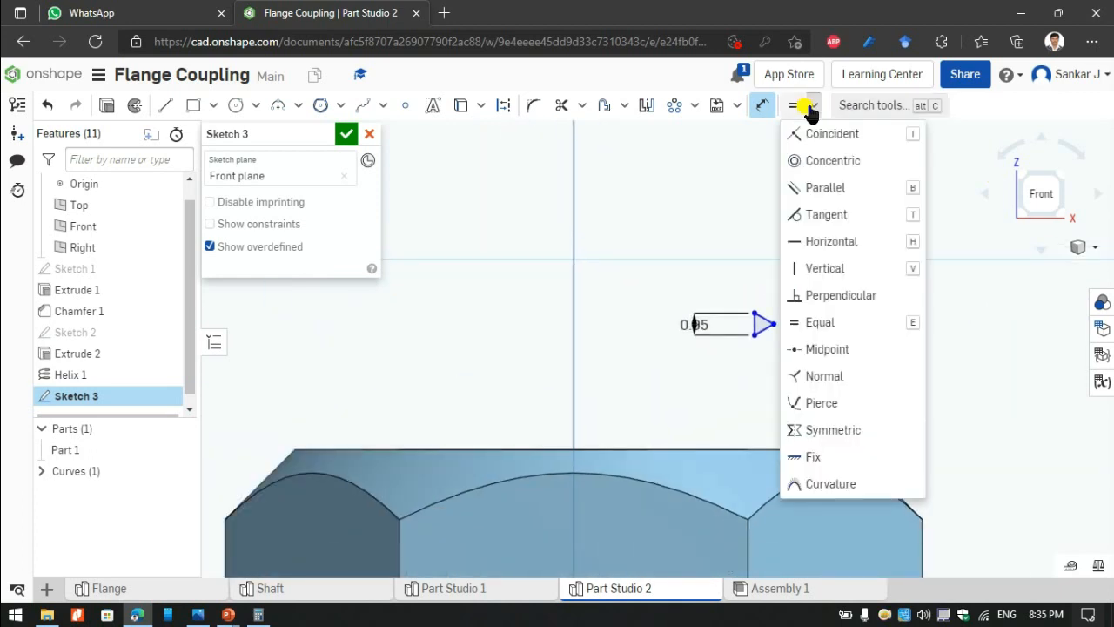
{"action": "left_click", "coordinate": [826, 404]}
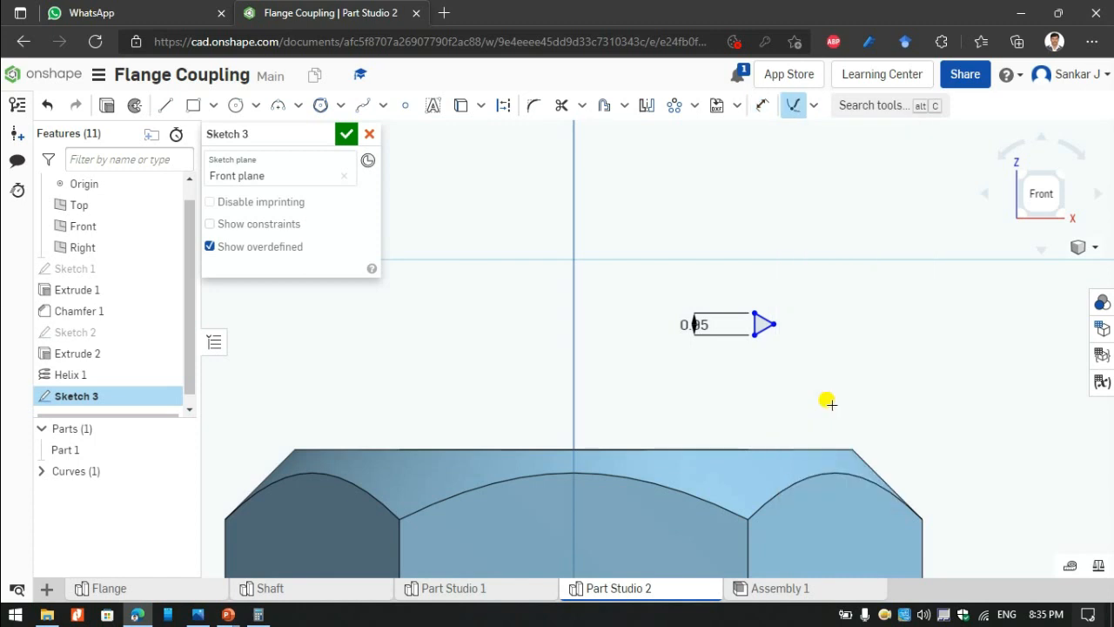
{"action": "left_click", "coordinate": [754, 334]}
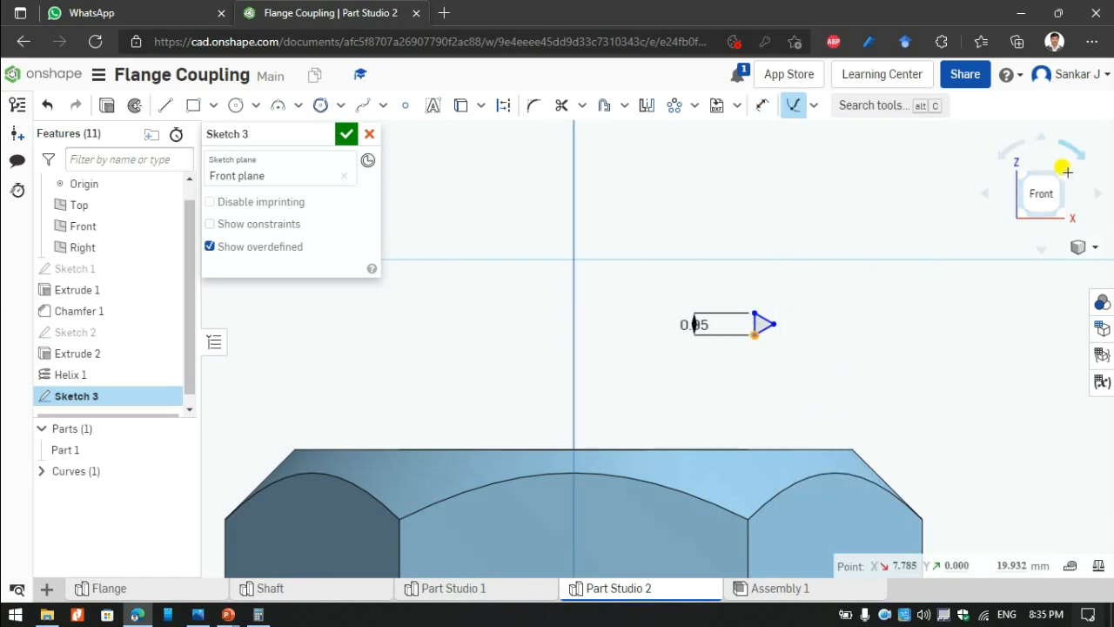
{"action": "left_click", "coordinate": [1057, 174]}
{"action": "scroll", "coordinate": [667, 318], "scroll_direction": "up", "scroll_amount": 5}
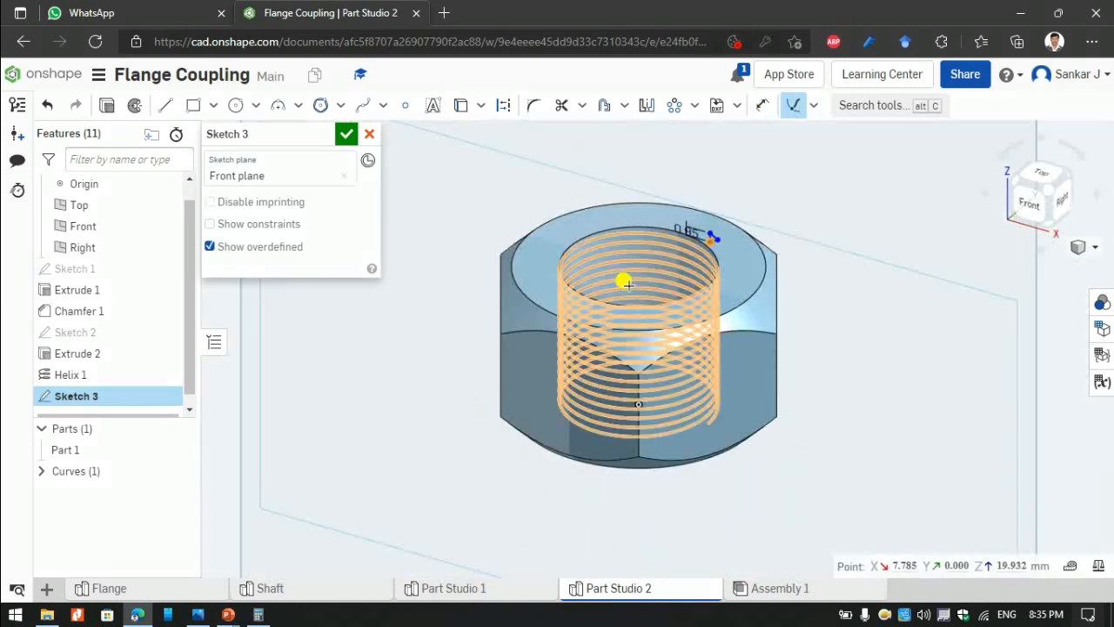
{"action": "key", "text": "n"}
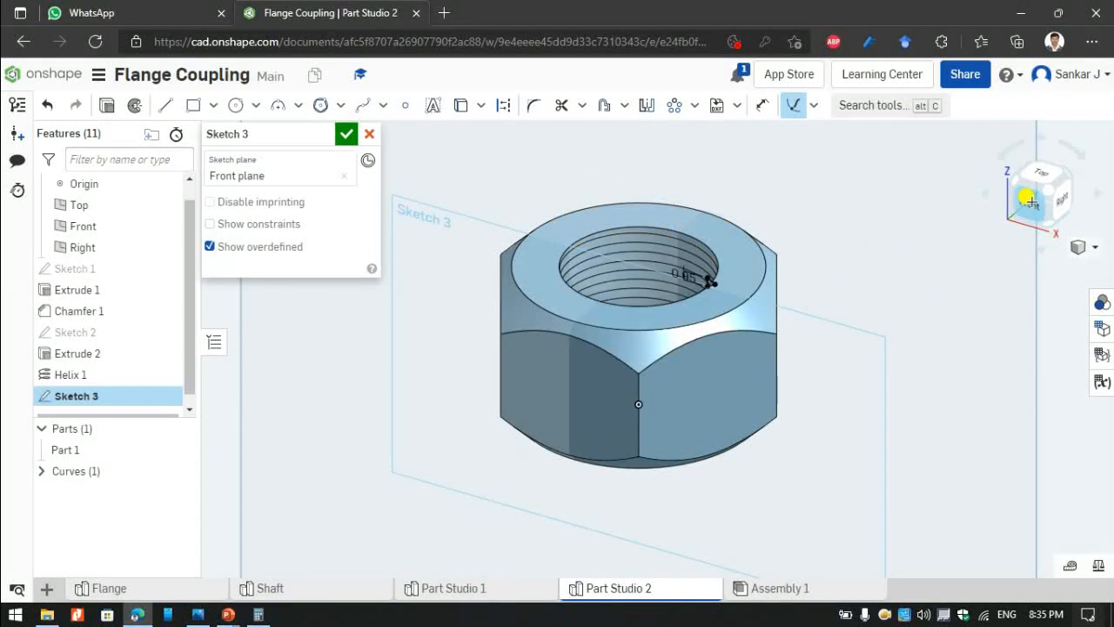
{"action": "scroll", "coordinate": [671, 300], "scroll_direction": "up", "scroll_amount": 10}
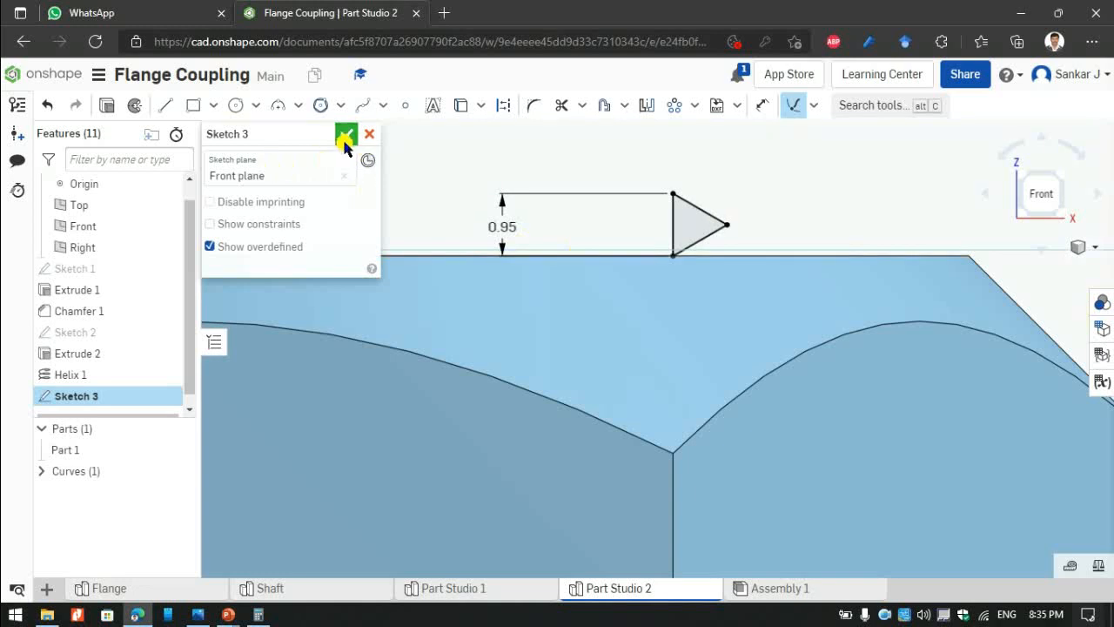
{"action": "left_click", "coordinate": [347, 135]}
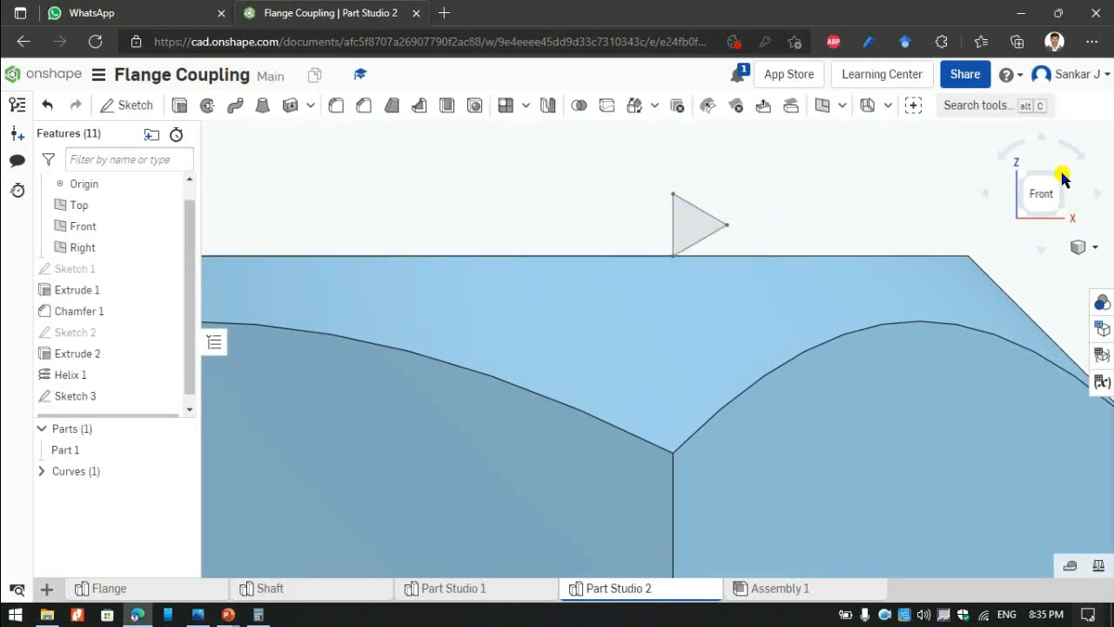
Cut the internal thread with a Remove sweep of the triangular profile along the helix curve.
{"action": "left_click", "coordinate": [1065, 170]}
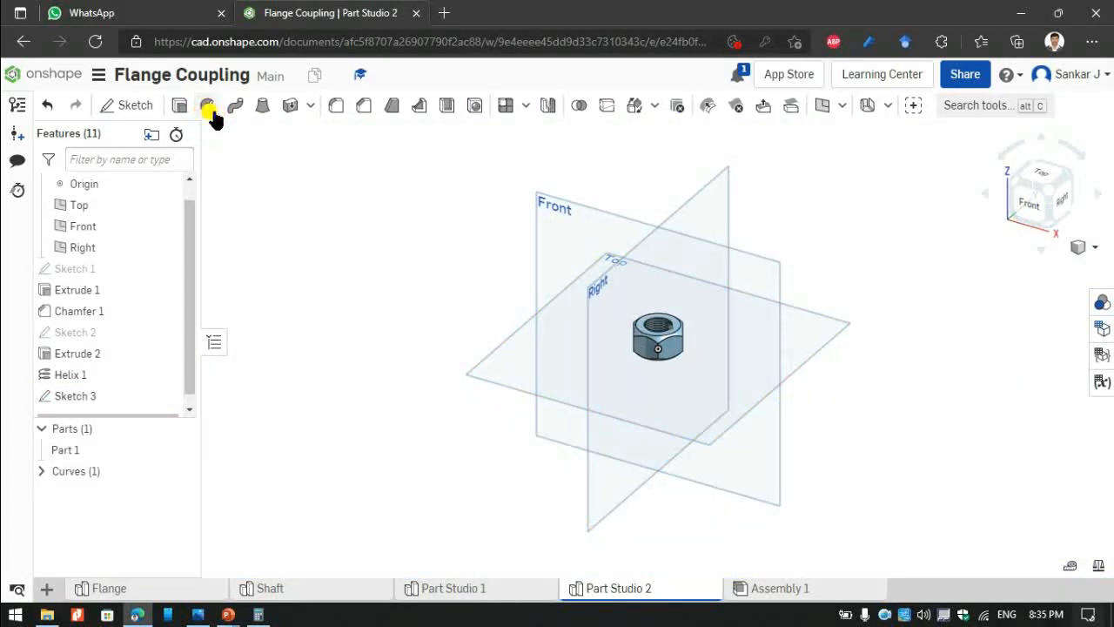
{"action": "left_click", "coordinate": [235, 107]}
{"action": "left_click", "coordinate": [233, 106]}
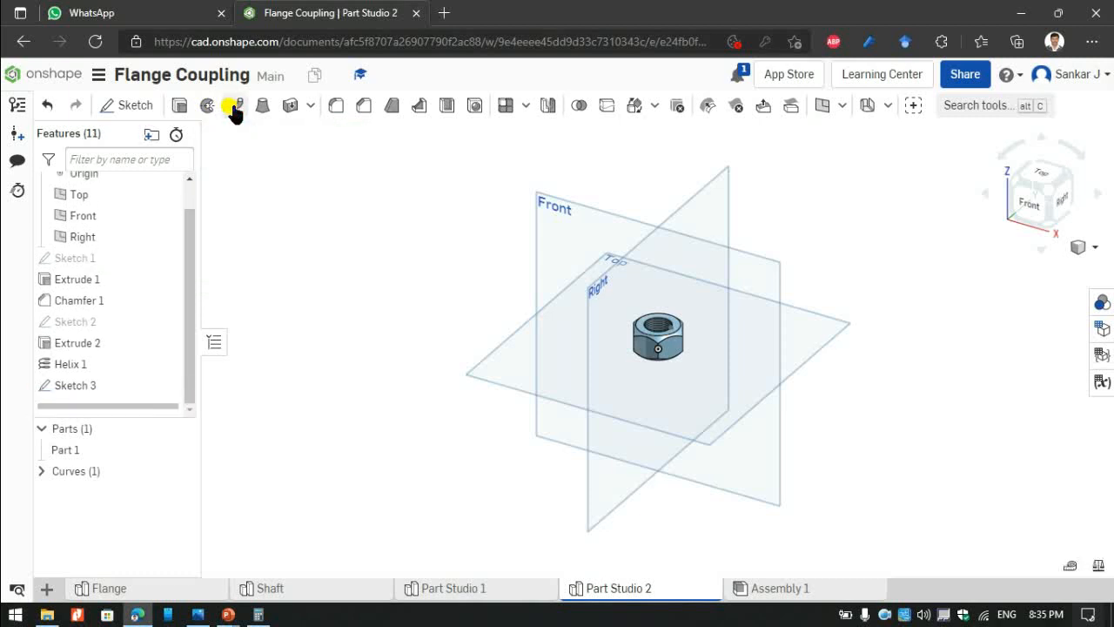
{"action": "scroll", "coordinate": [674, 331], "scroll_direction": "up", "scroll_amount": 10}
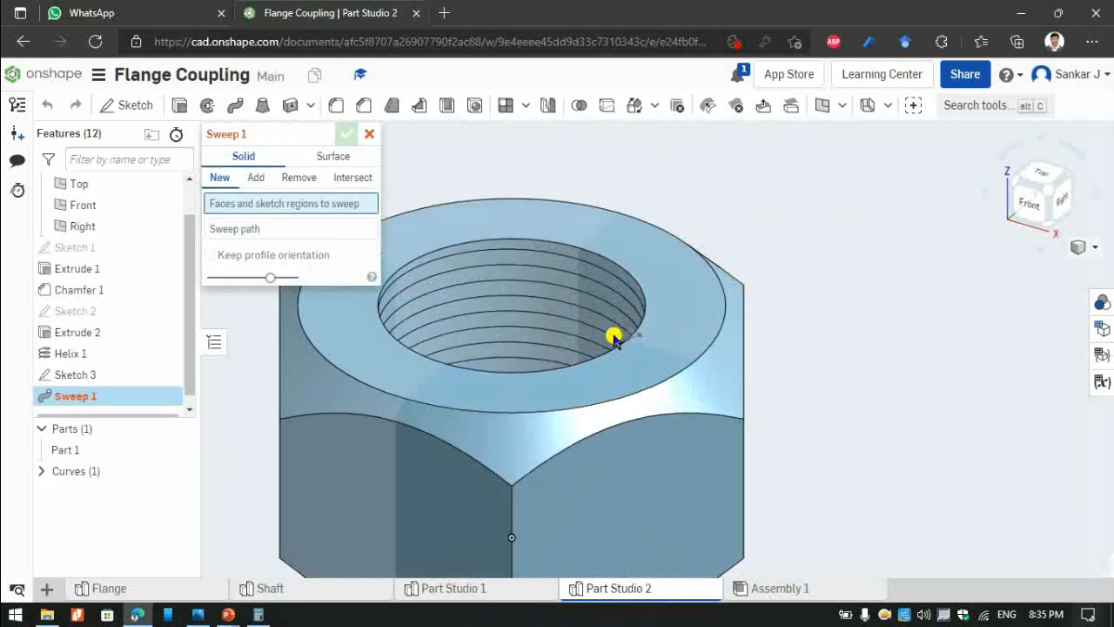
{"action": "left_click", "coordinate": [641, 334]}
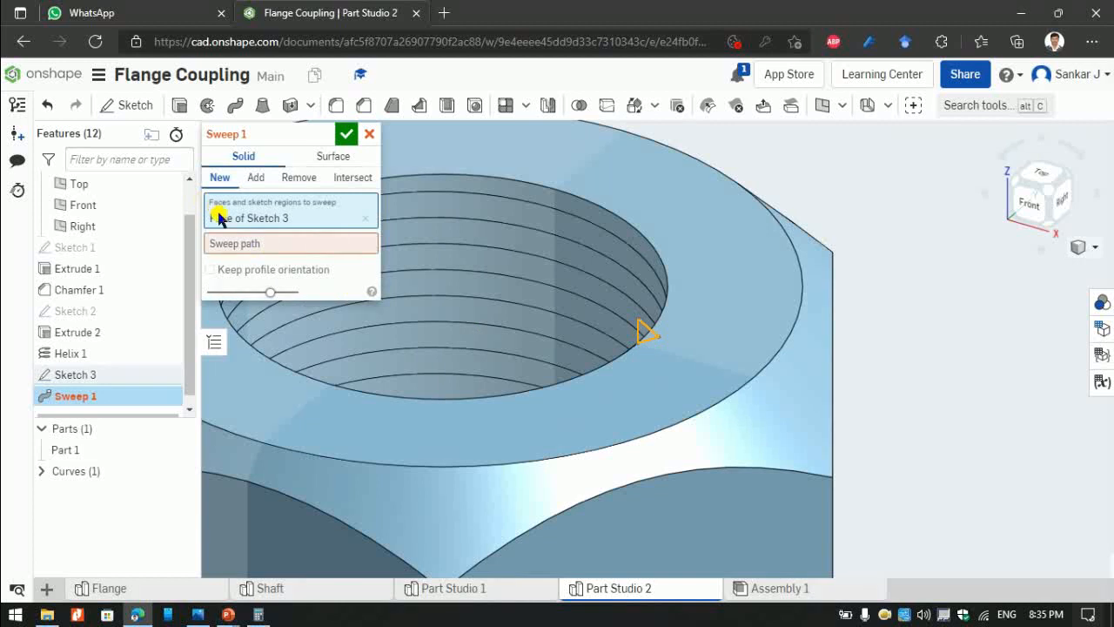
{"action": "left_click", "coordinate": [565, 246]}
{"action": "left_click", "coordinate": [296, 179]}
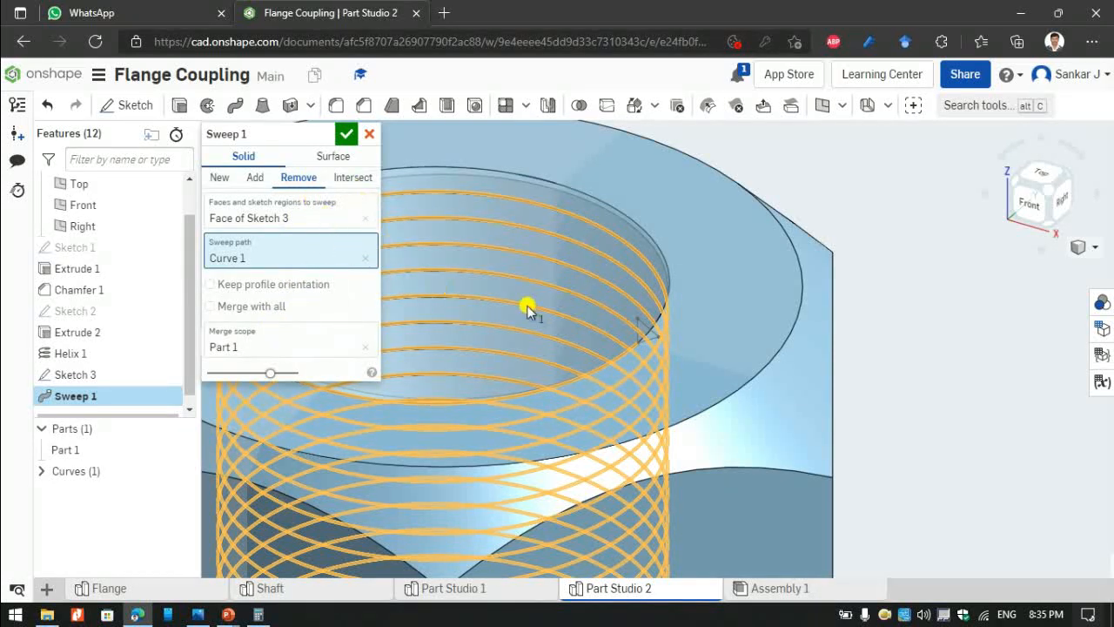
{"action": "left_click", "coordinate": [292, 220]}
{"action": "left_click", "coordinate": [283, 252]}
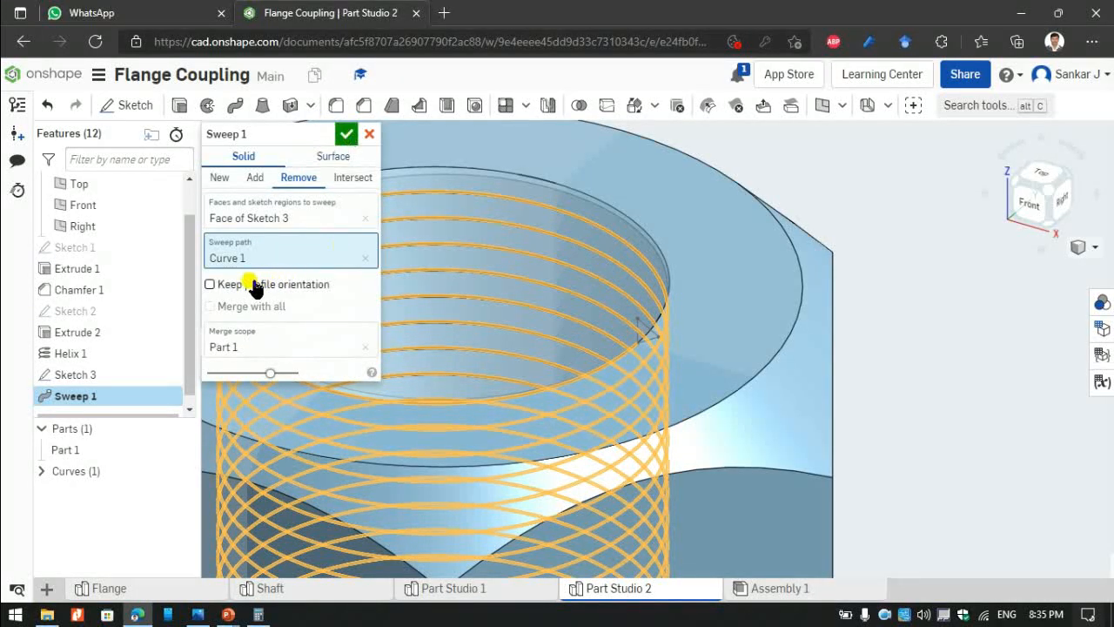
{"action": "left_click", "coordinate": [342, 137]}
Inspect the threaded bore of the nut from below and from above.
{"action": "scroll", "coordinate": [577, 242], "scroll_direction": "down", "scroll_amount": 5}
{"action": "left_click", "coordinate": [1035, 222]}
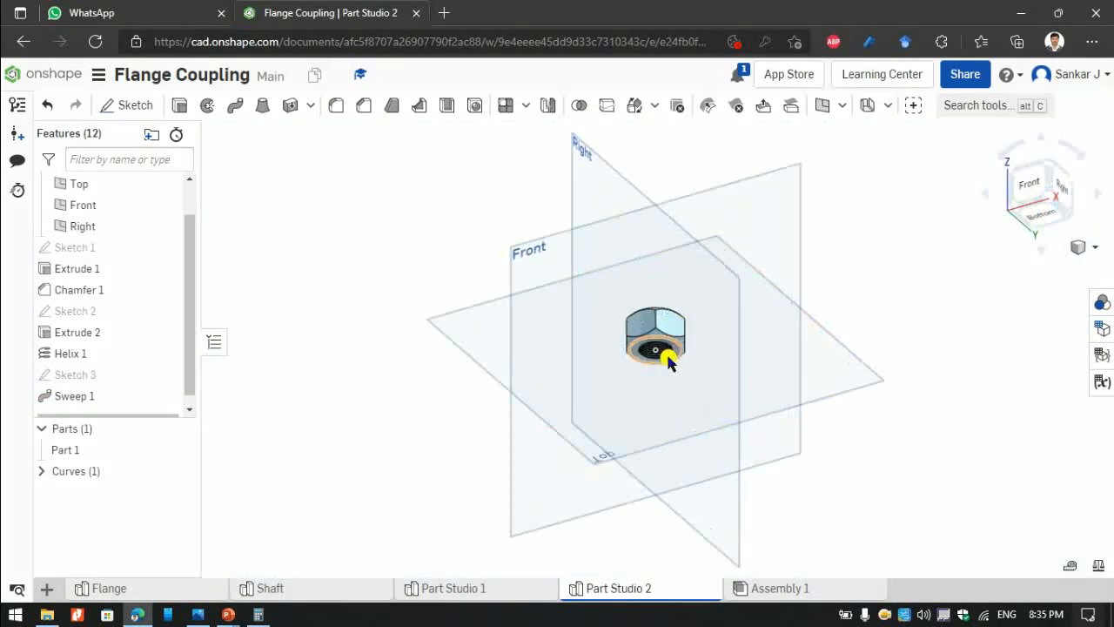
{"action": "scroll", "coordinate": [667, 356], "scroll_direction": "up", "scroll_amount": 8}
{"action": "scroll", "coordinate": [679, 289], "scroll_direction": "down", "scroll_amount": 6}
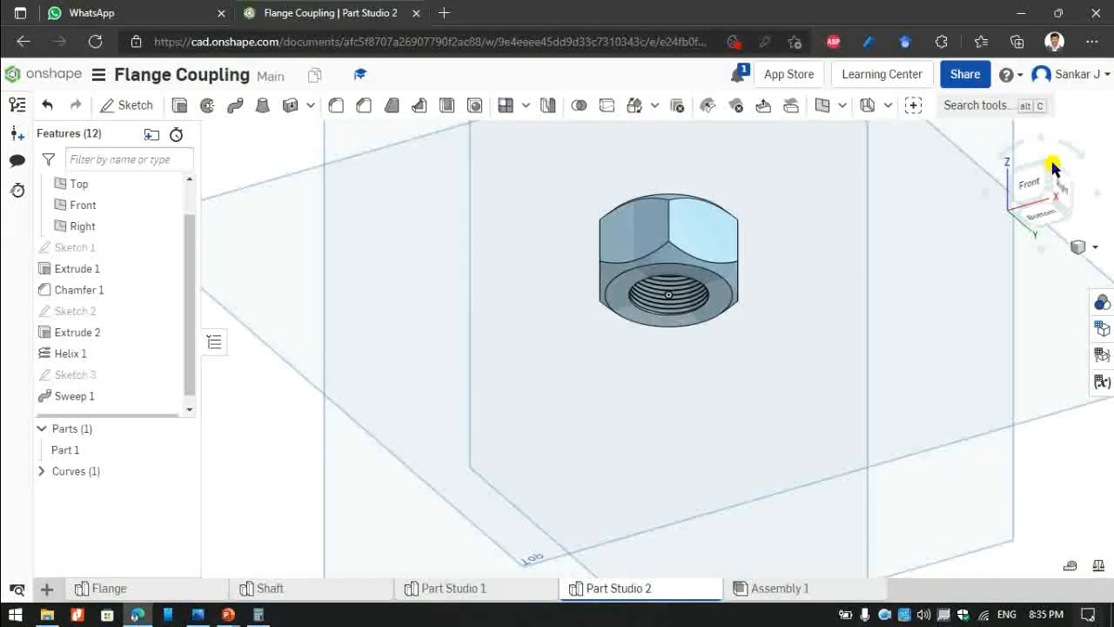
{"action": "left_click", "coordinate": [1053, 167]}
{"action": "scroll", "coordinate": [652, 340], "scroll_direction": "up", "scroll_amount": 5}
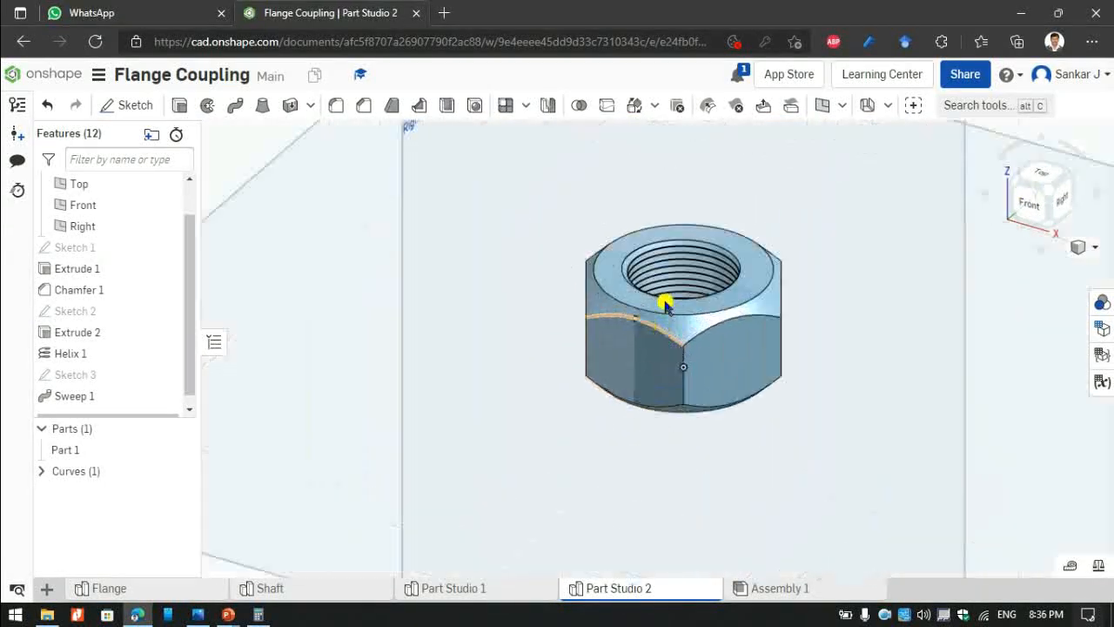
{"action": "scroll", "coordinate": [687, 229], "scroll_direction": "down", "scroll_amount": 4}
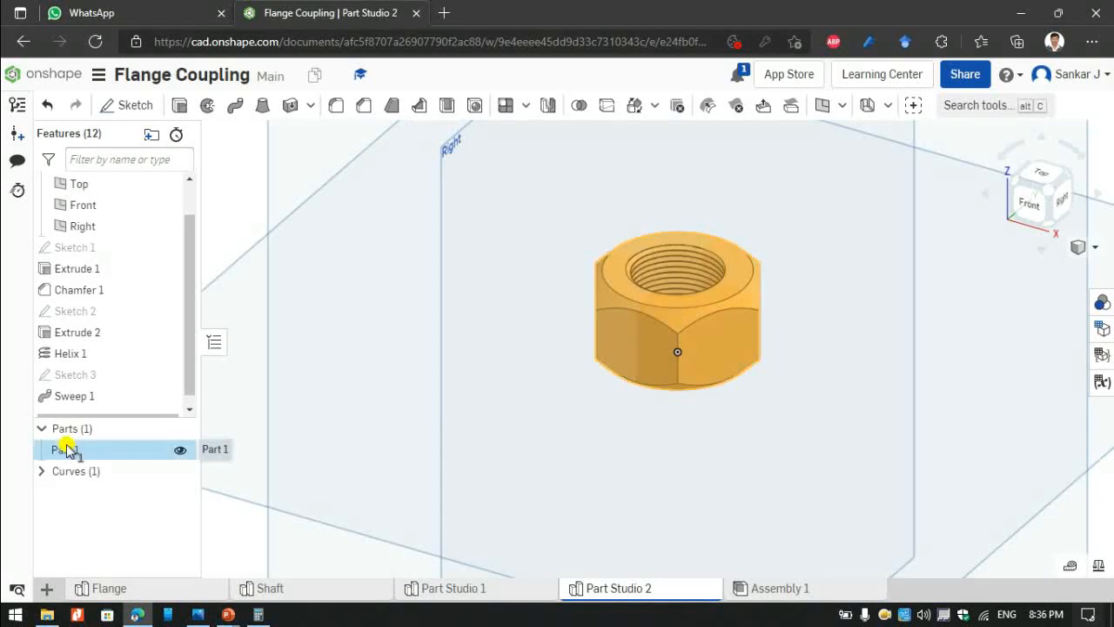
Set the part's properties to the name Hexagonal Nut and part number 004.
{"action": "right_click", "coordinate": [66, 449]}
{"action": "left_click", "coordinate": [121, 230]}
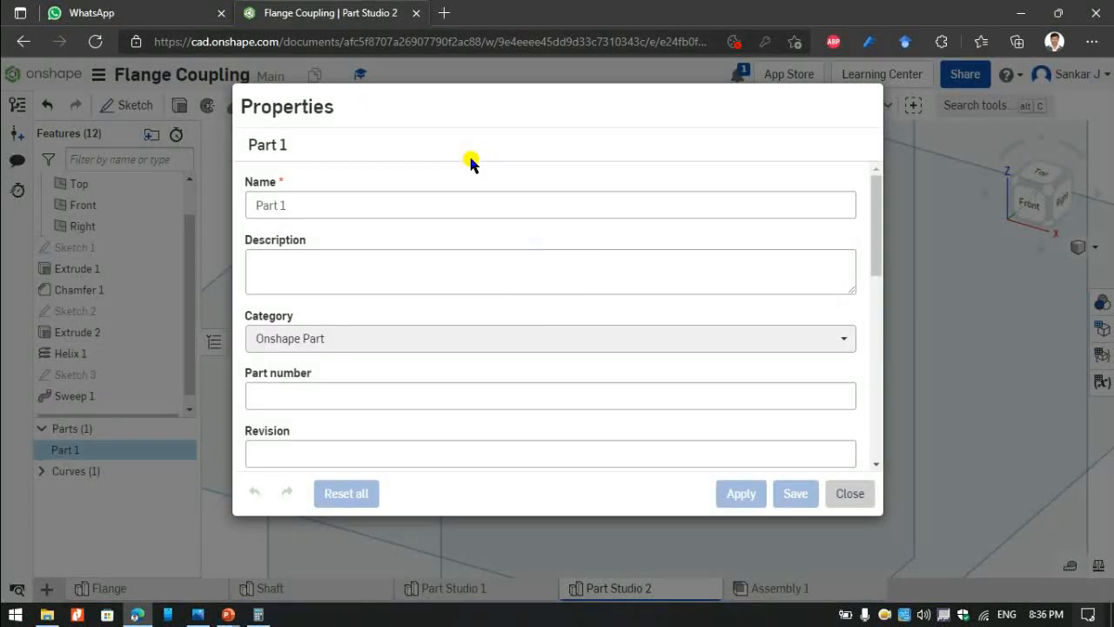
{"action": "triple_click", "coordinate": [412, 200]}
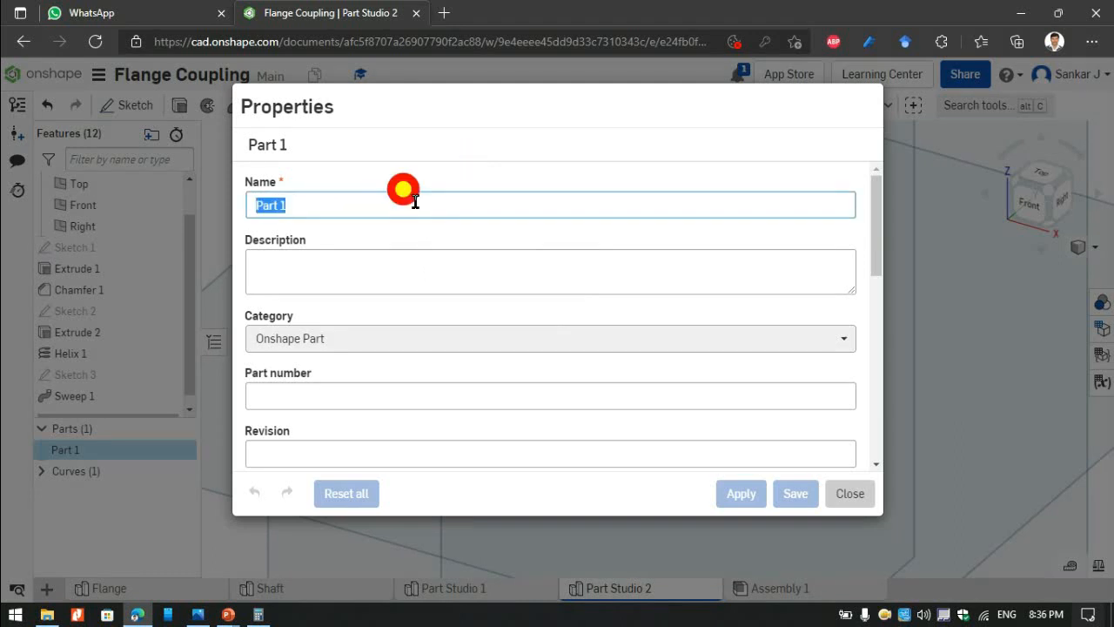
{"action": "type", "text": "Hexagonal Nut"}
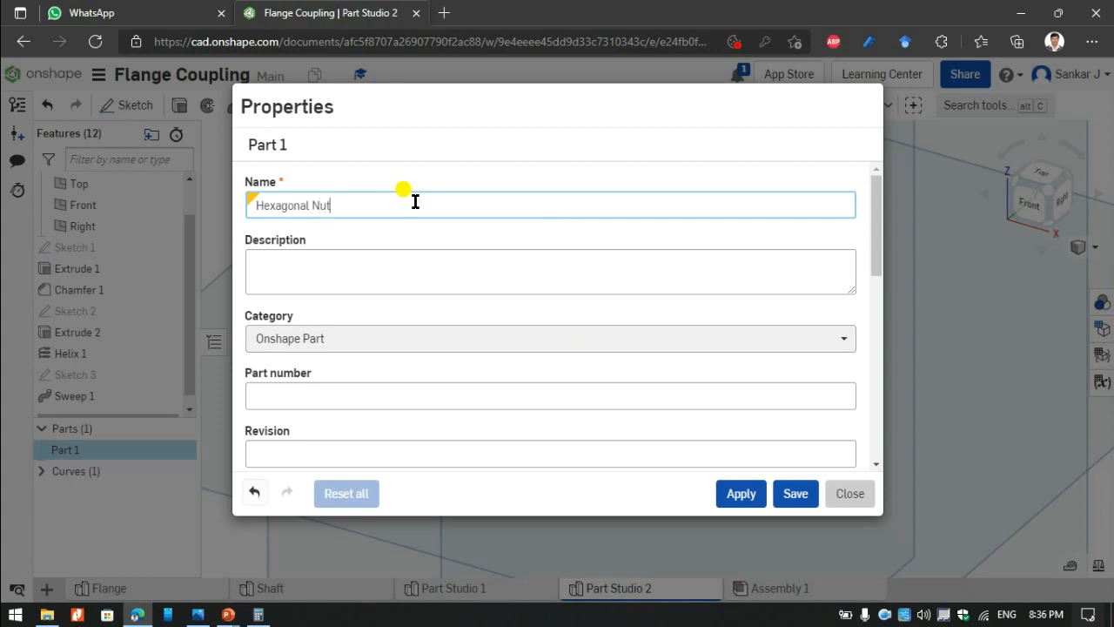
{"action": "left_click", "coordinate": [355, 390]}
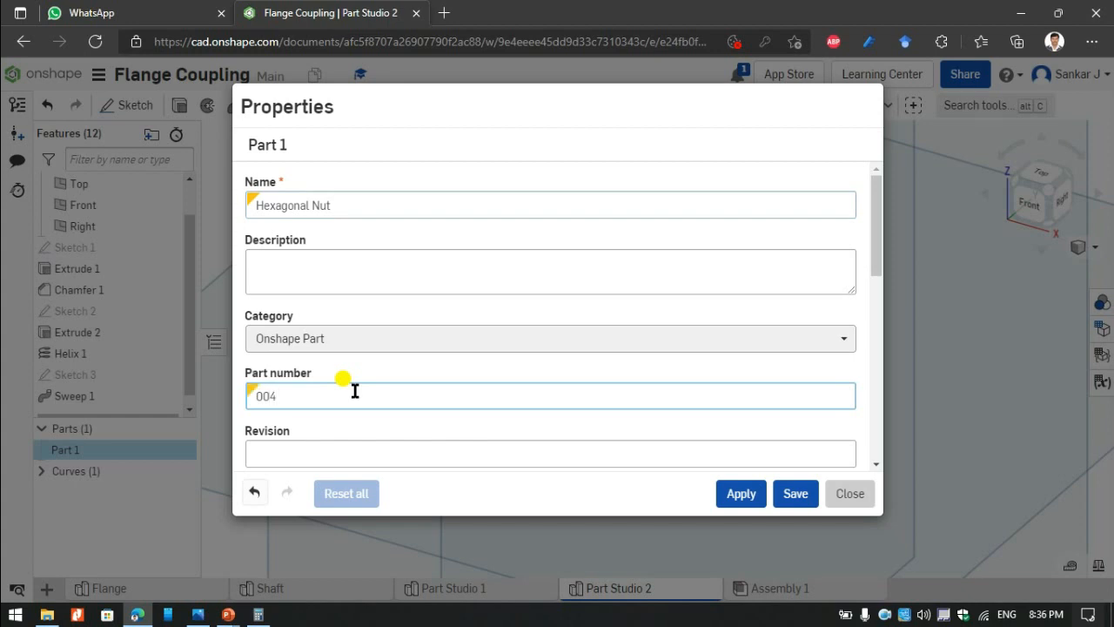
{"action": "left_click", "coordinate": [751, 491]}
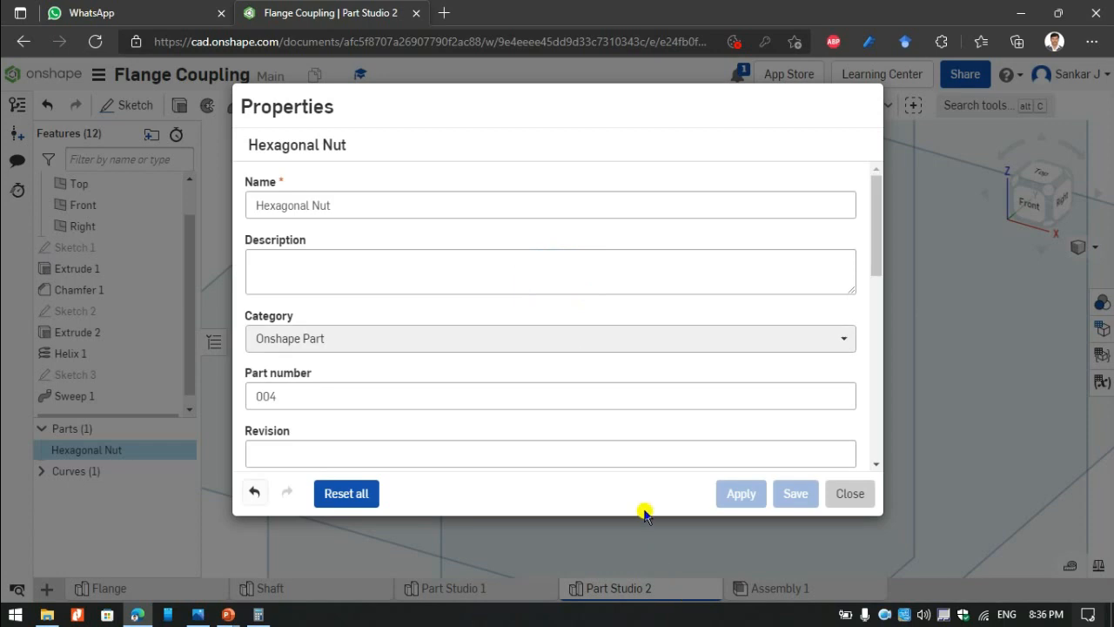
{"action": "left_click", "coordinate": [849, 493]}
Open Part Studio 1 and rename it as Sunk Key.
{"action": "left_click", "coordinate": [485, 590]}
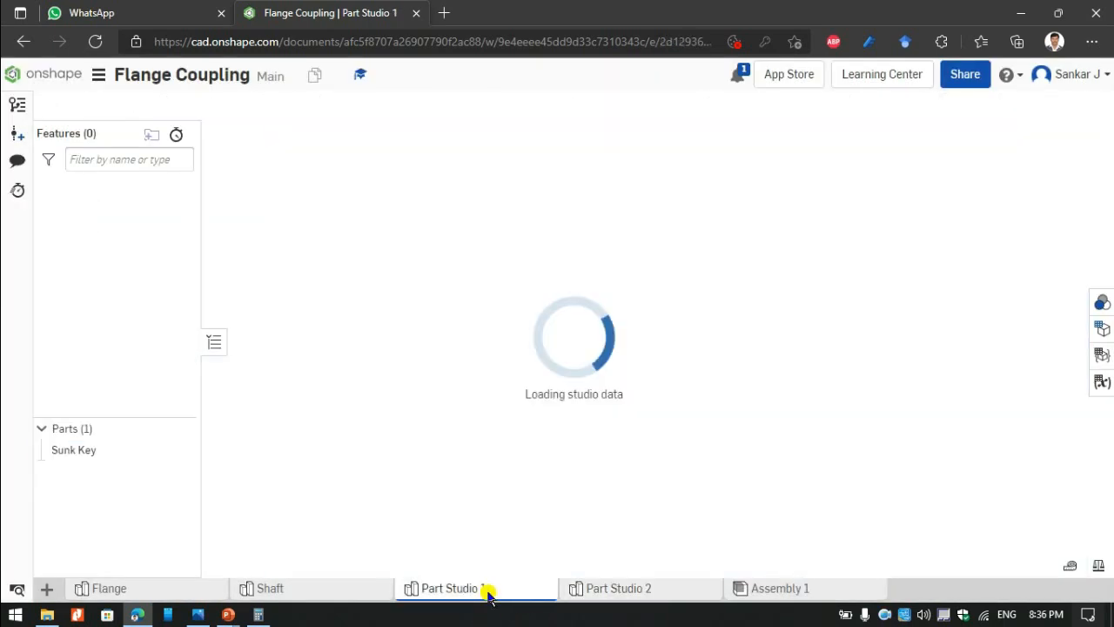
{"action": "right_click", "coordinate": [485, 590]}
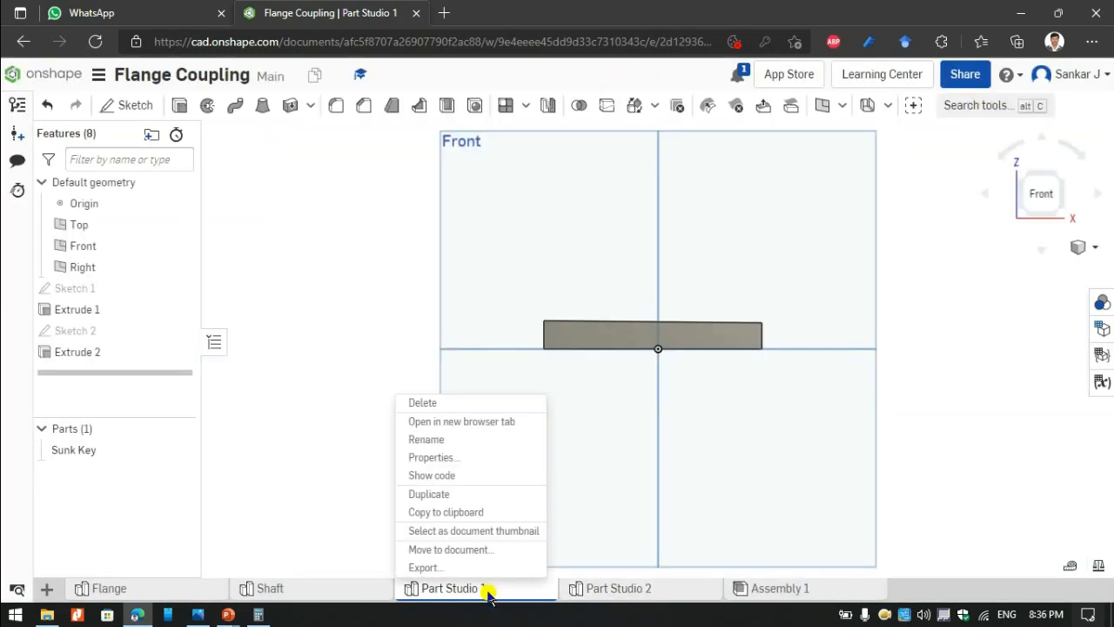
{"action": "left_click", "coordinate": [427, 439]}
{"action": "type", "text": "Sunk Key"}
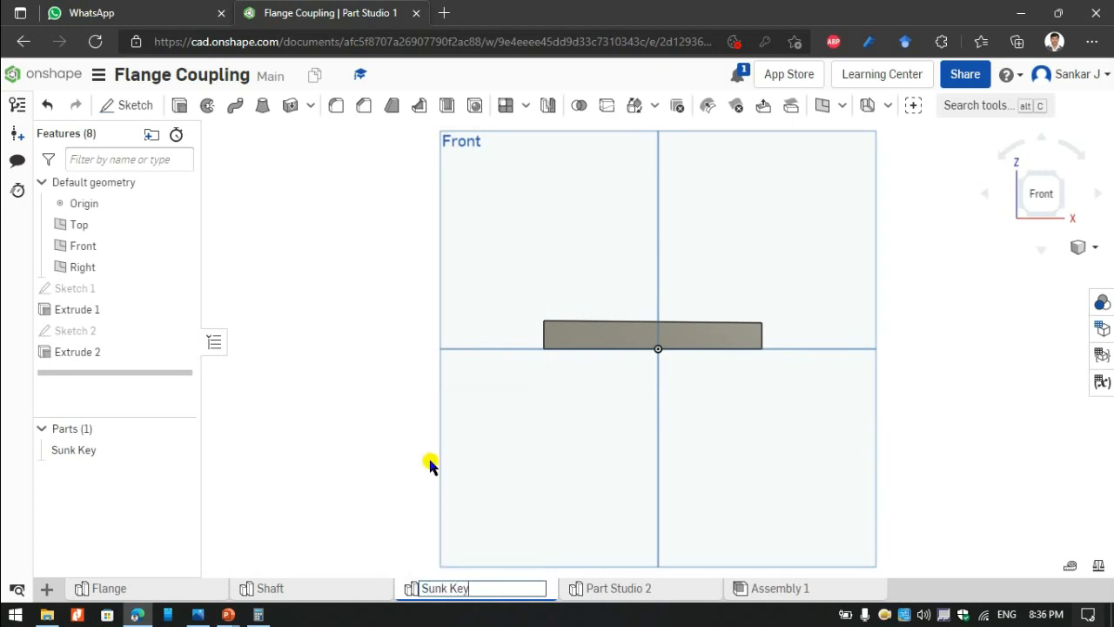
{"action": "key", "text": "Return"}
Rename Part Studio 2 as Hexagonal Nut and open it.
{"action": "right_click", "coordinate": [572, 583]}
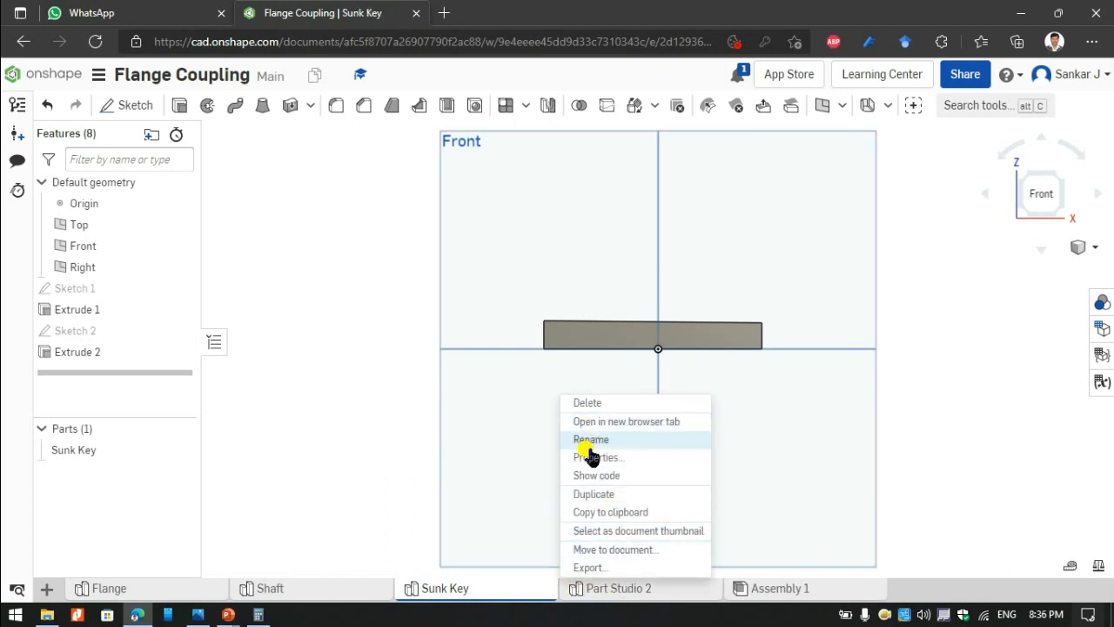
{"action": "left_click", "coordinate": [595, 441]}
{"action": "type", "text": "Hex"}
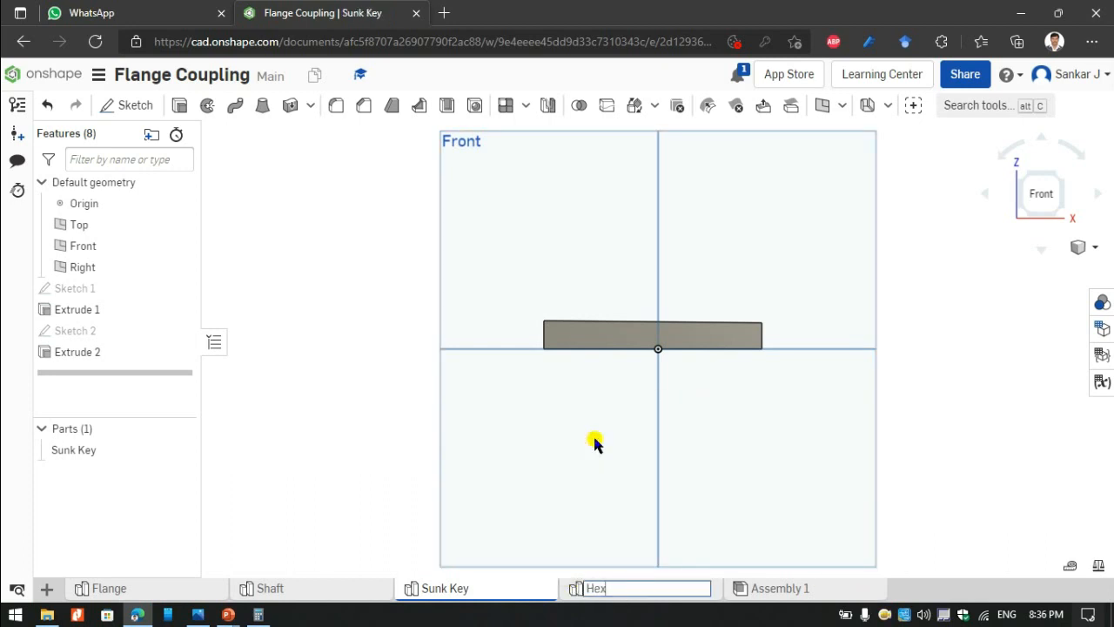
{"action": "type", "text": "agonal Nut"}
{"action": "key", "text": "Return"}
{"action": "left_click", "coordinate": [620, 588]}
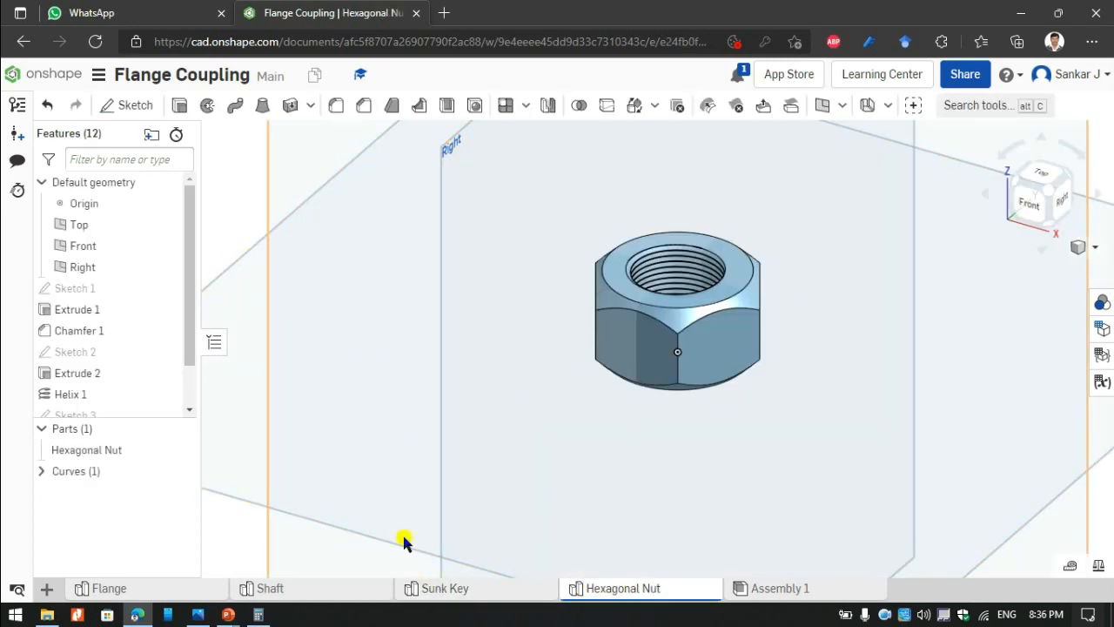
Assign Hardened Alloy Steel from the Onshape Material Library to the Hexagonal Nut part.
{"action": "right_click", "coordinate": [74, 461]}
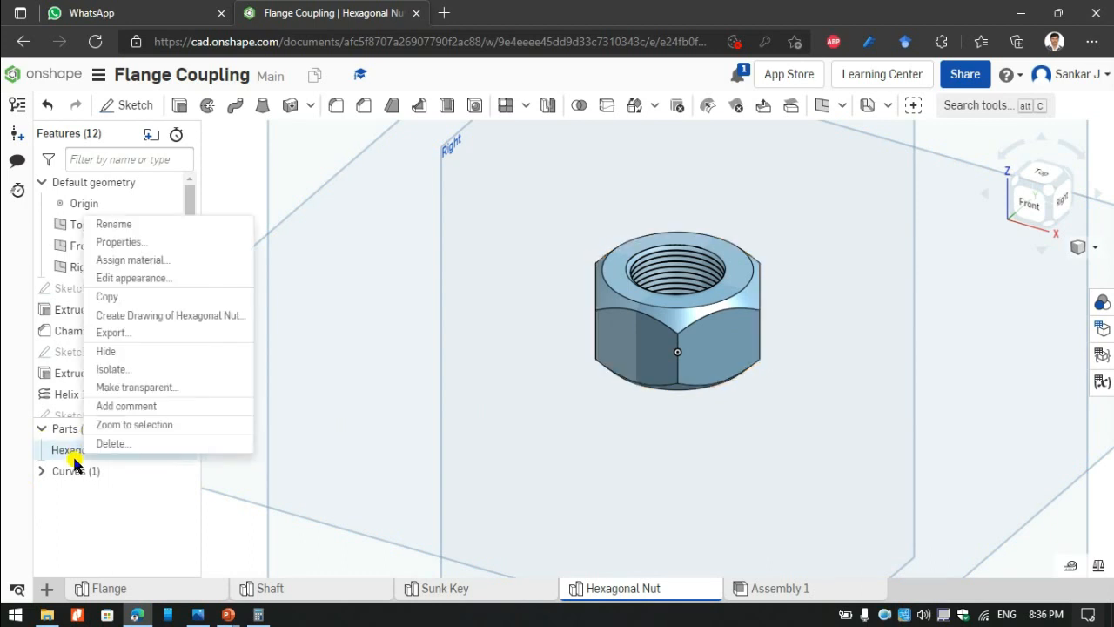
{"action": "left_click", "coordinate": [39, 467]}
{"action": "left_click", "coordinate": [40, 471]}
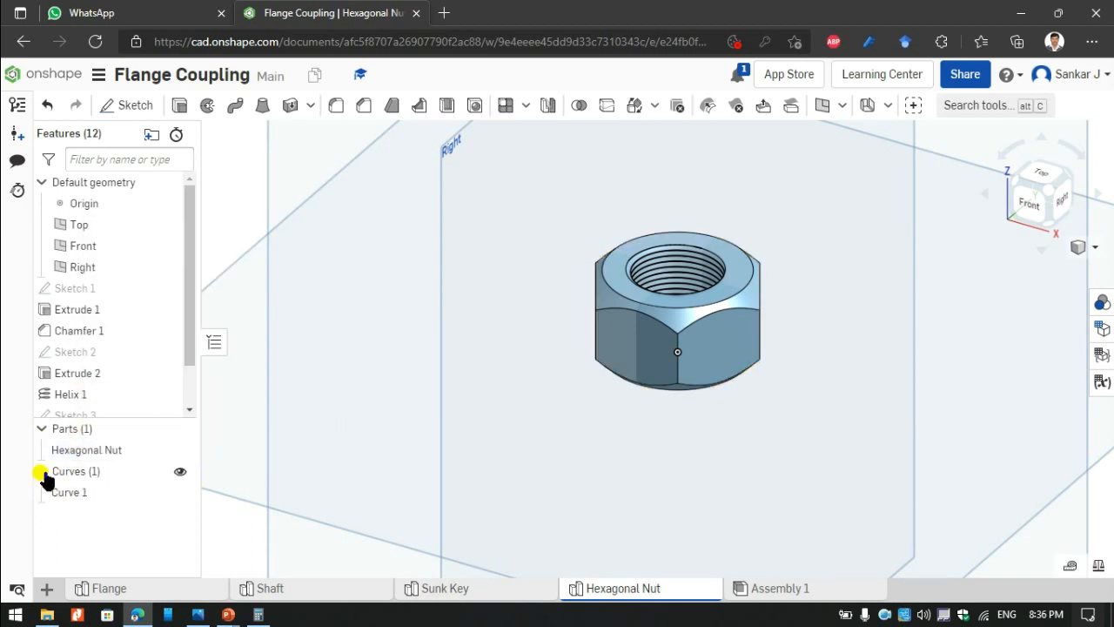
{"action": "left_click", "coordinate": [59, 493]}
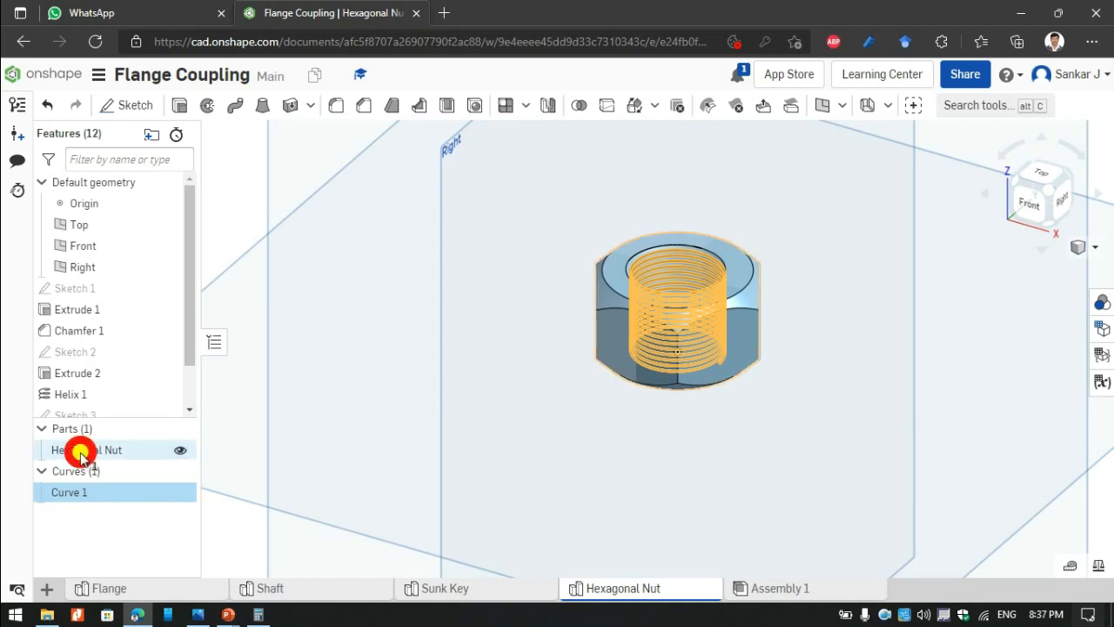
{"action": "right_click", "coordinate": [80, 451]}
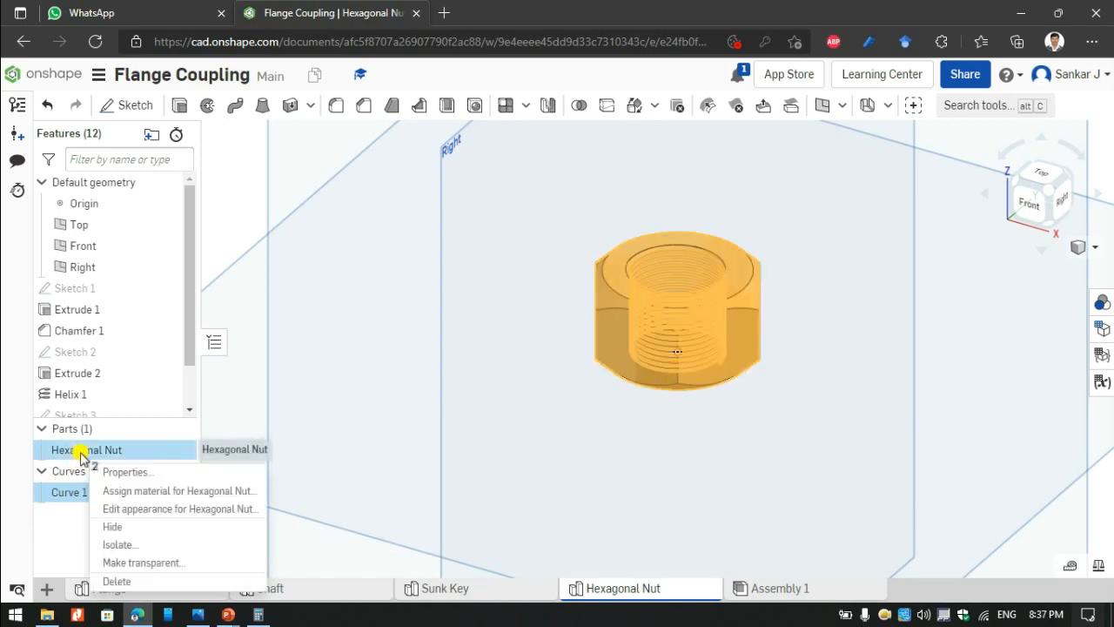
{"action": "left_click", "coordinate": [128, 492]}
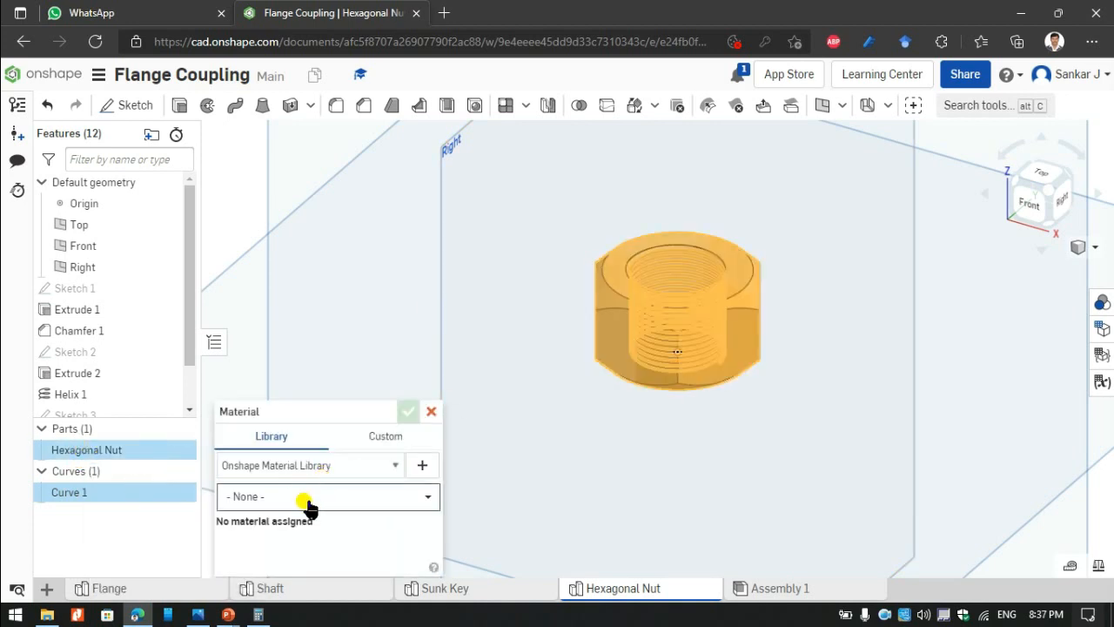
{"action": "left_click", "coordinate": [308, 502]}
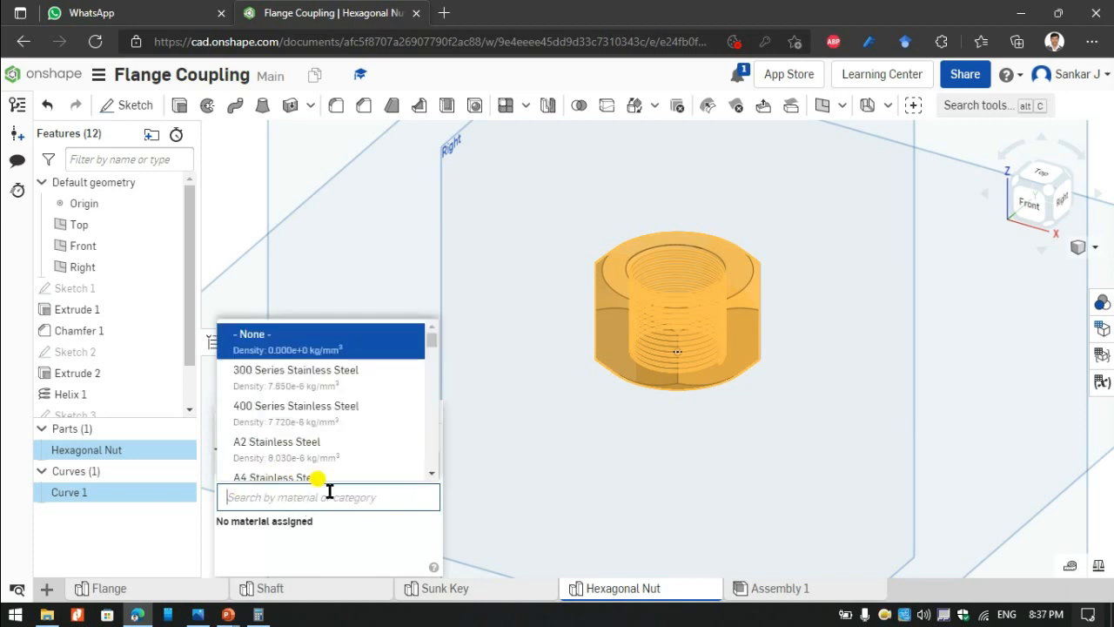
{"action": "type", "text": "har"}
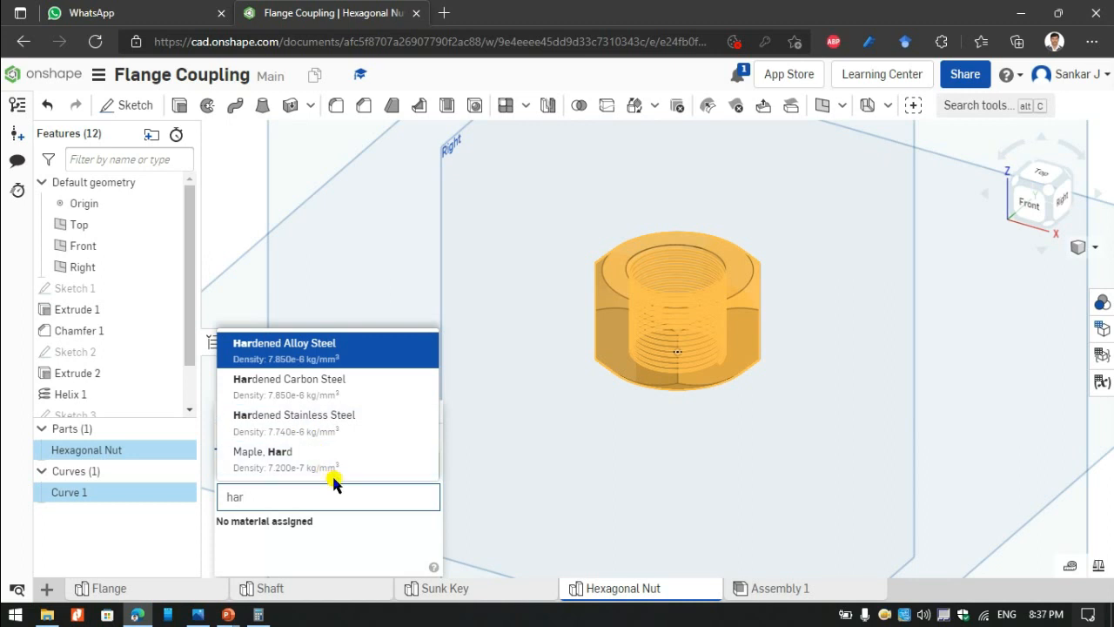
{"action": "double_click", "coordinate": [287, 492]}
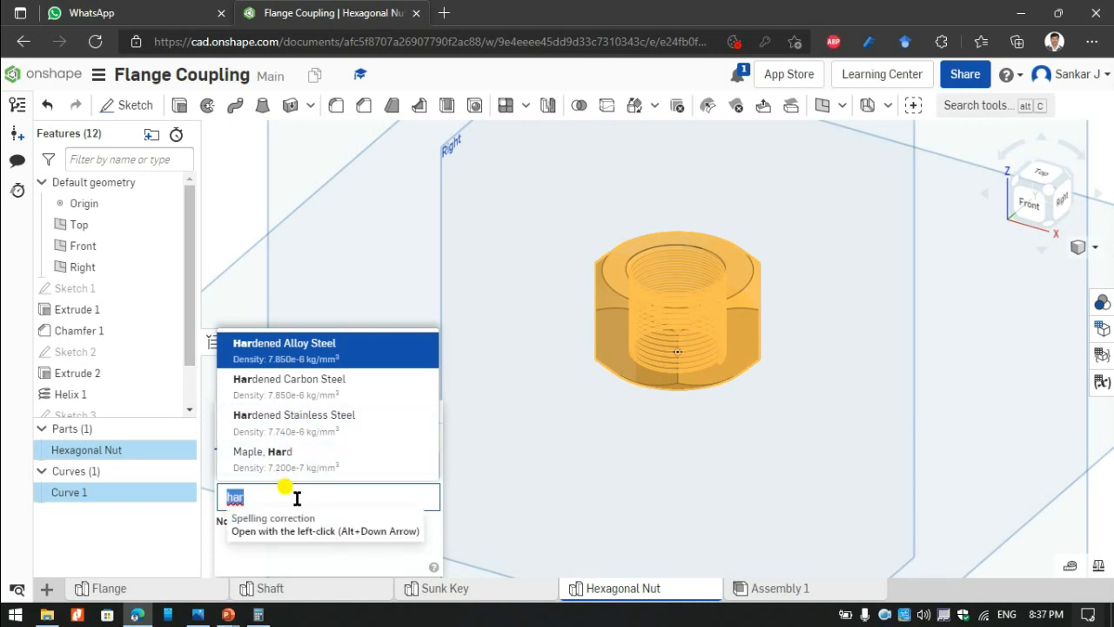
{"action": "left_click", "coordinate": [300, 362]}
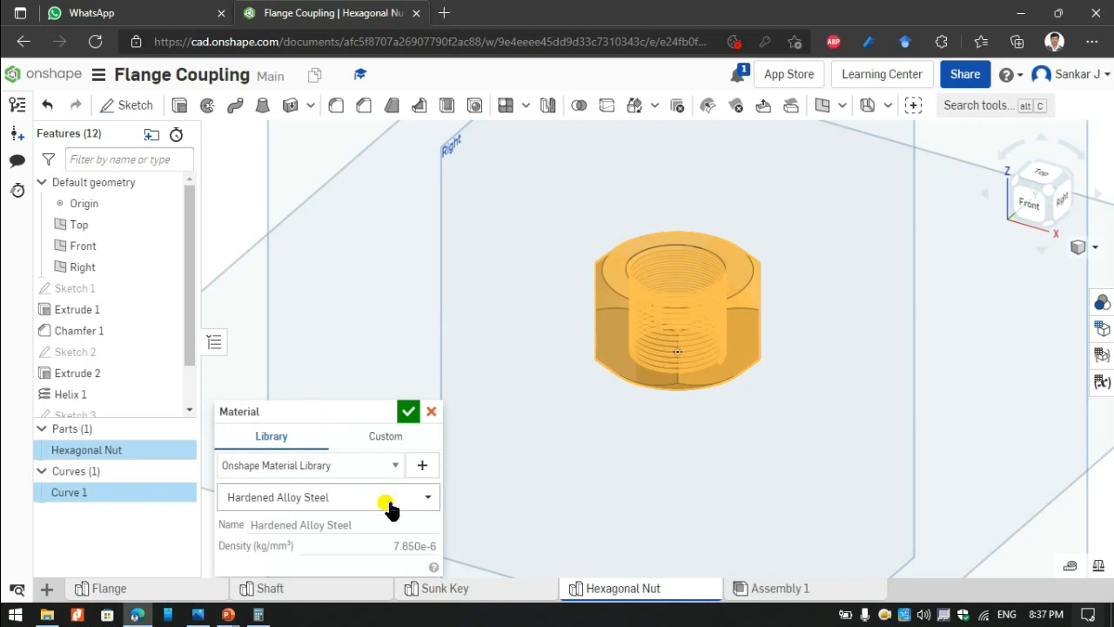
{"action": "left_click", "coordinate": [408, 411]}
Change the Hexagonal Nut part's appearance to a light grey palette colour.
{"action": "left_click_drag", "start_coordinate": [111, 450], "coordinate": [100, 463]}
{"action": "right_click_drag", "start_coordinate": [100, 463], "coordinate": [119, 459]}
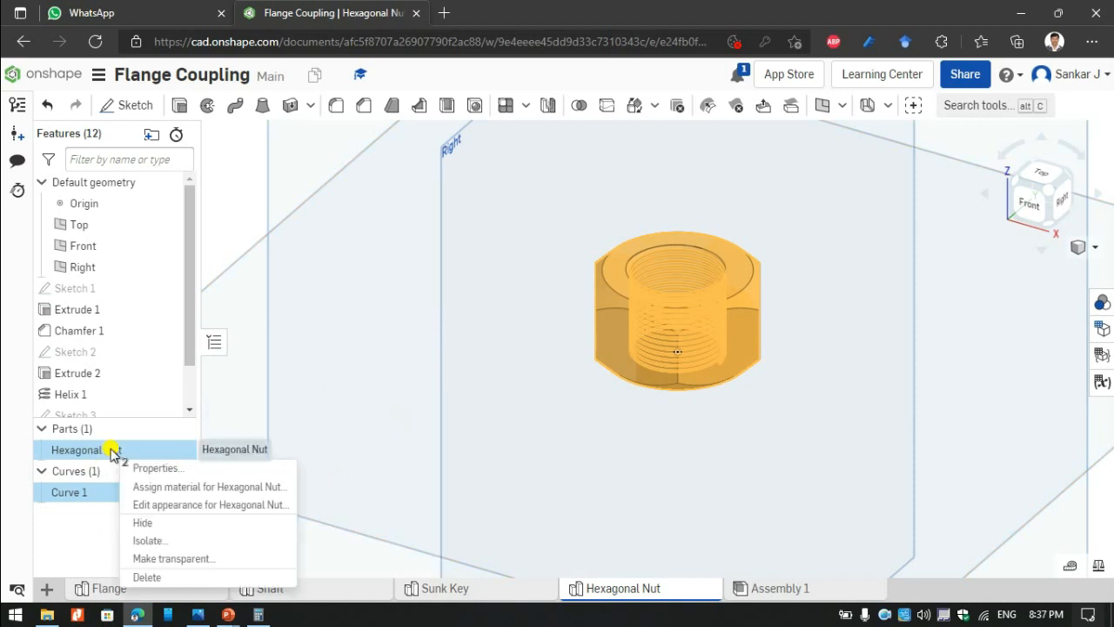
{"action": "left_click", "coordinate": [171, 512]}
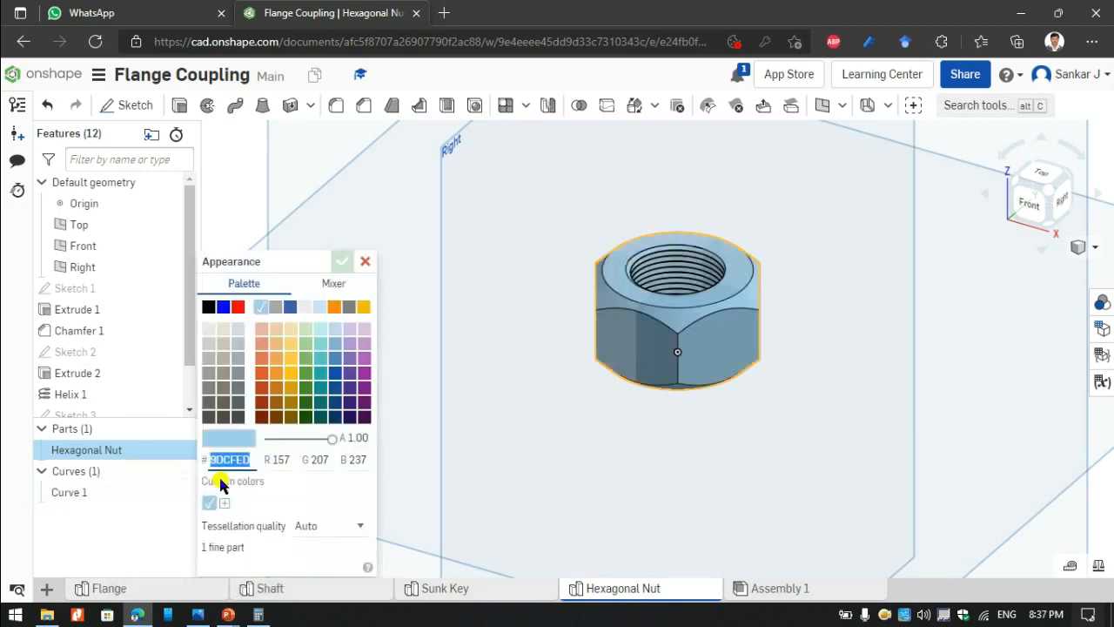
{"action": "left_click", "coordinate": [224, 331]}
{"action": "left_click", "coordinate": [347, 261]}
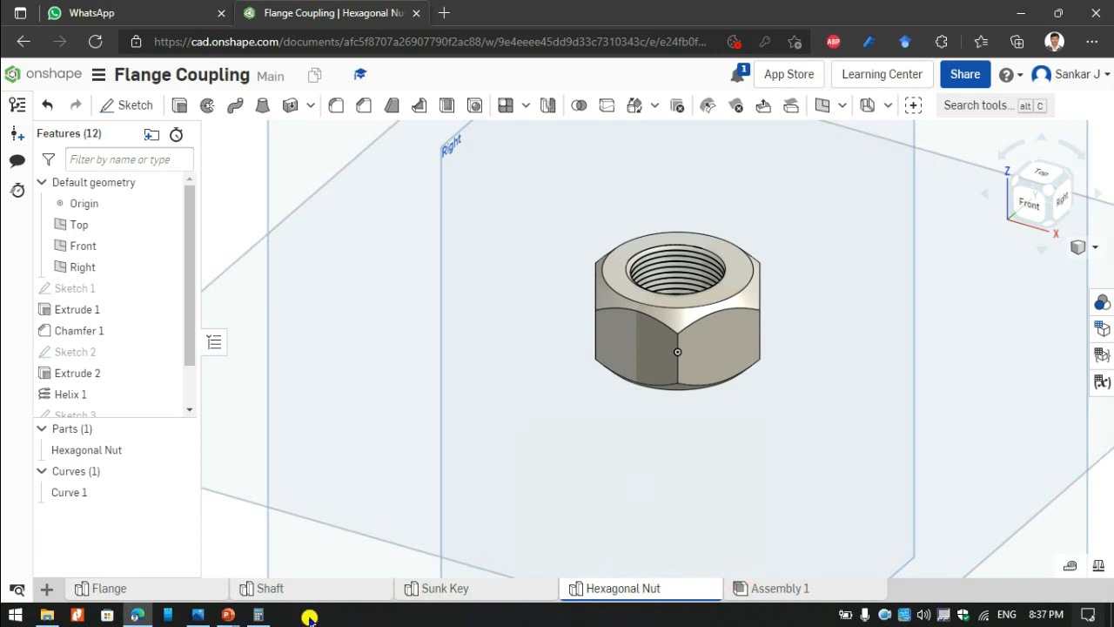
Create a new Part Studio in the document and rename it as Hexagonal Bolt.
{"action": "left_click", "coordinate": [874, 616]}
{"action": "scroll", "coordinate": [696, 369], "scroll_direction": "down", "scroll_amount": 3}
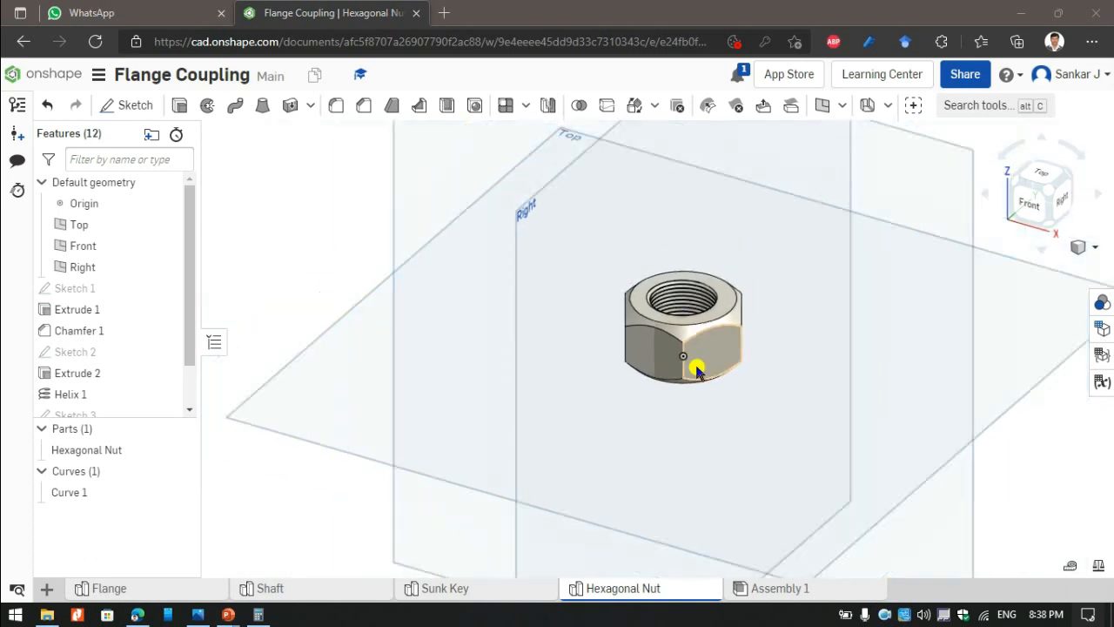
{"action": "left_click", "coordinate": [46, 588]}
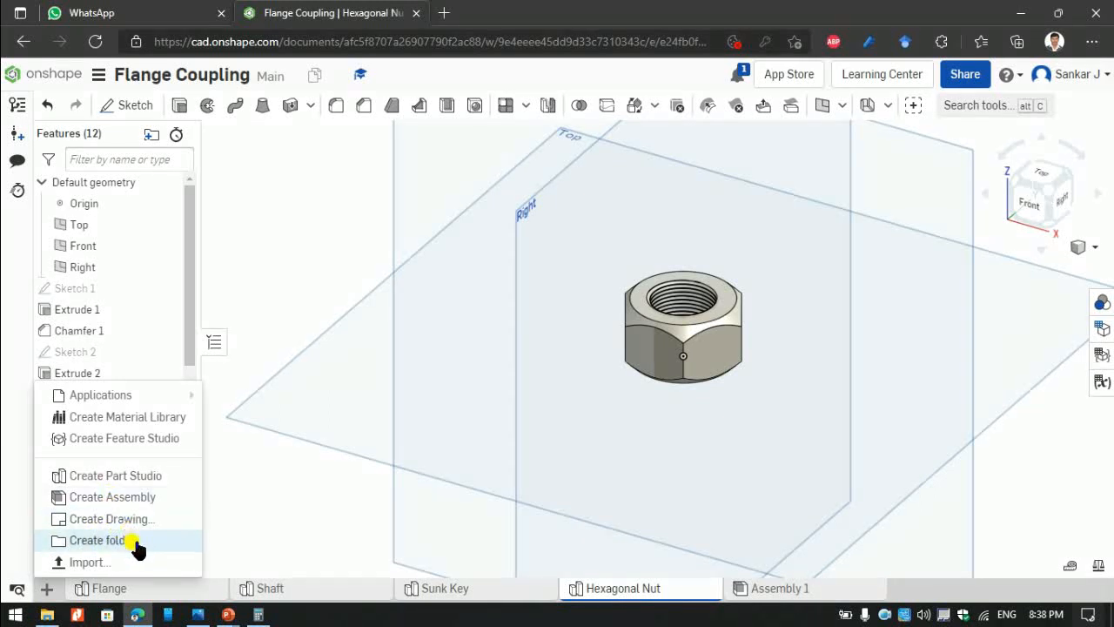
{"action": "left_click", "coordinate": [128, 461]}
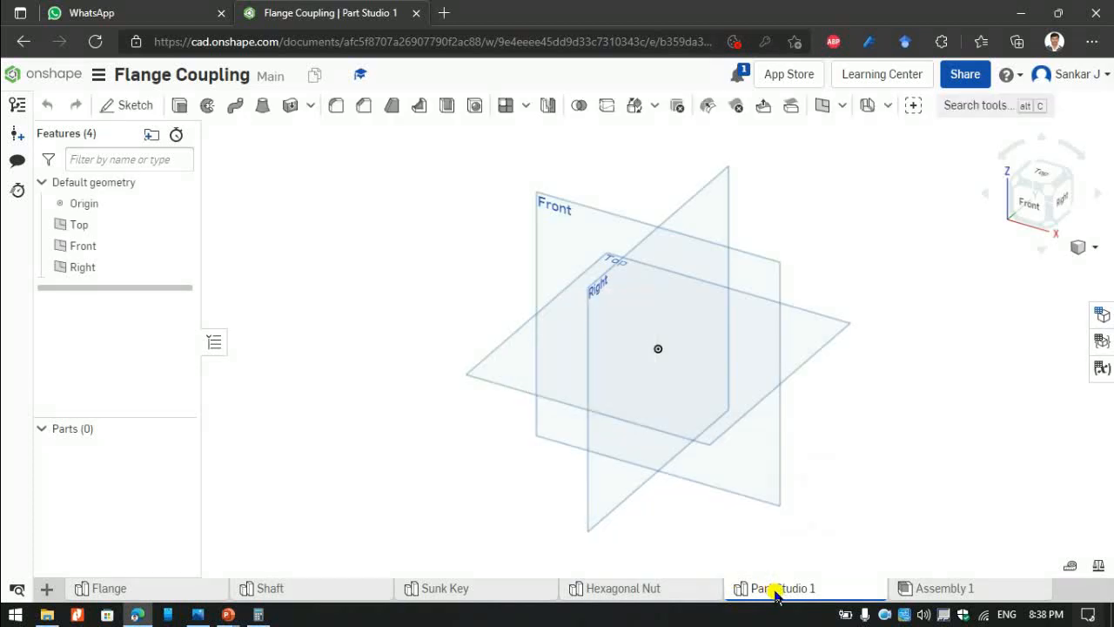
{"action": "right_click", "coordinate": [777, 590]}
{"action": "left_click", "coordinate": [754, 457]}
{"action": "type", "text": "Hexagonal Bolt"}
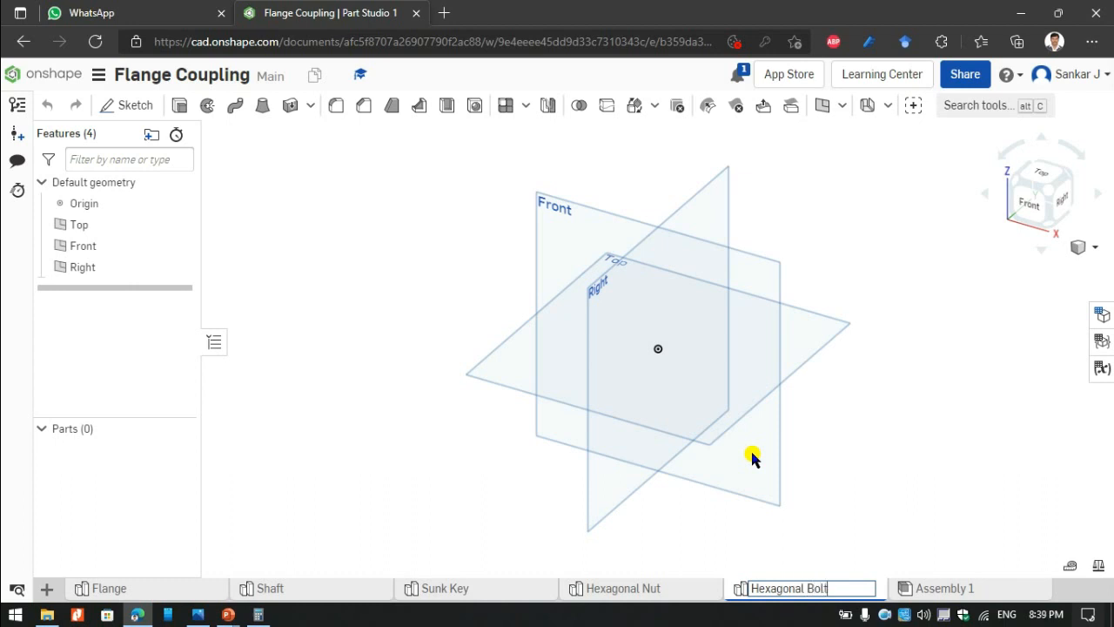
Start a sketch on the Top plane and draw a circle about 29 mm in diameter centred on the origin.
{"action": "left_click", "coordinate": [544, 339]}
{"action": "left_click", "coordinate": [1044, 173]}
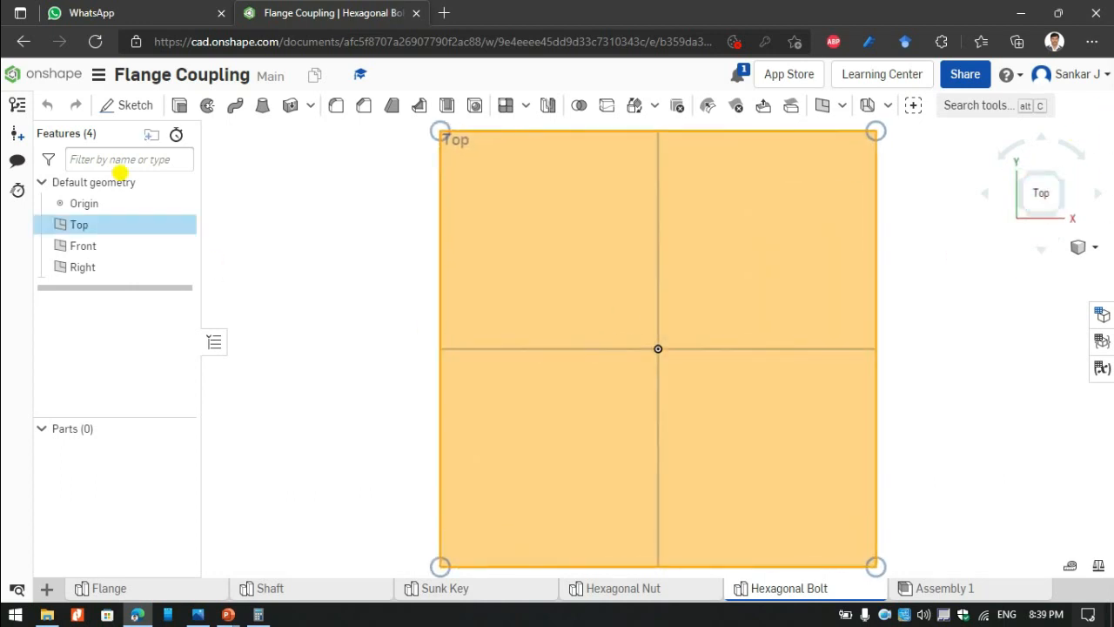
{"action": "left_click", "coordinate": [127, 106]}
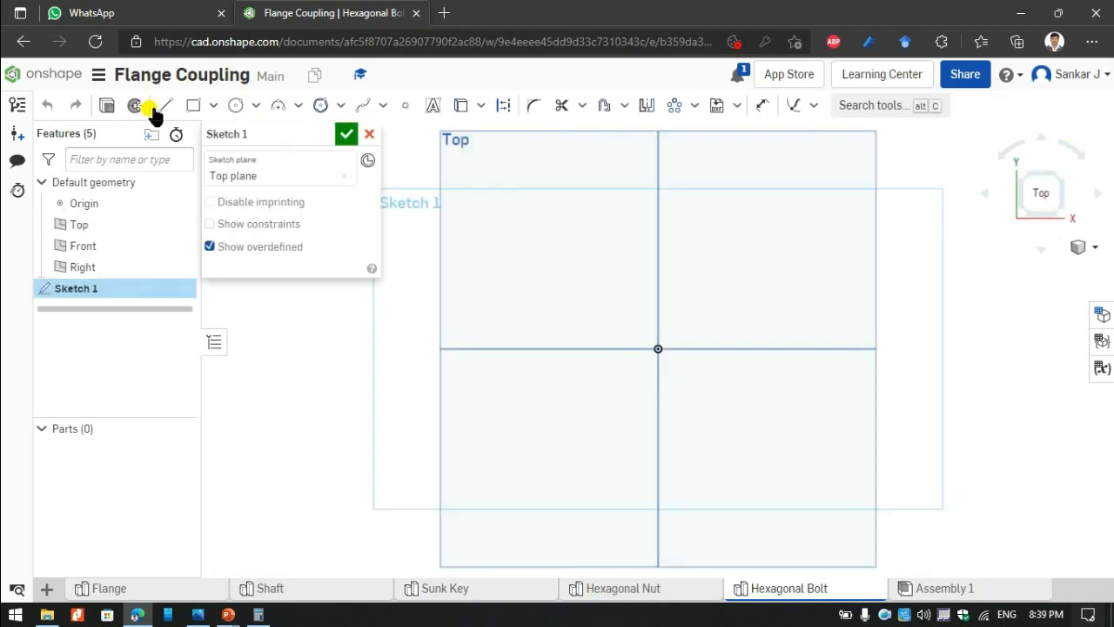
{"action": "left_click", "coordinate": [228, 105]}
{"action": "left_click", "coordinate": [654, 349]}
{"action": "left_click", "coordinate": [687, 320]}
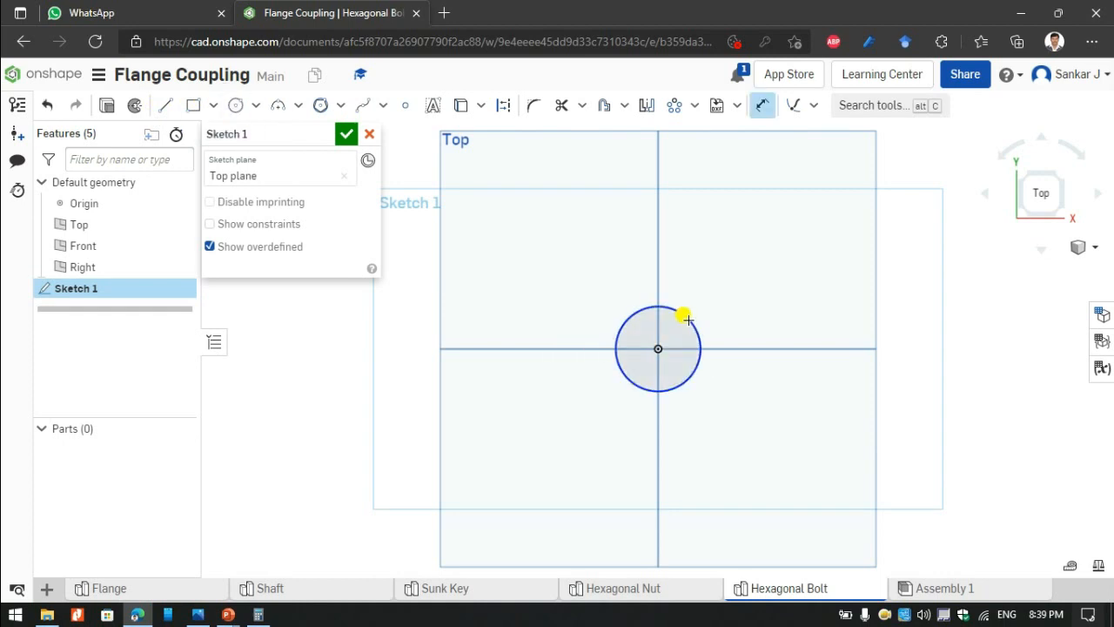
Dimension the circle's diameter as 15 mm and finish the sketch.
{"action": "left_click", "coordinate": [671, 308]}
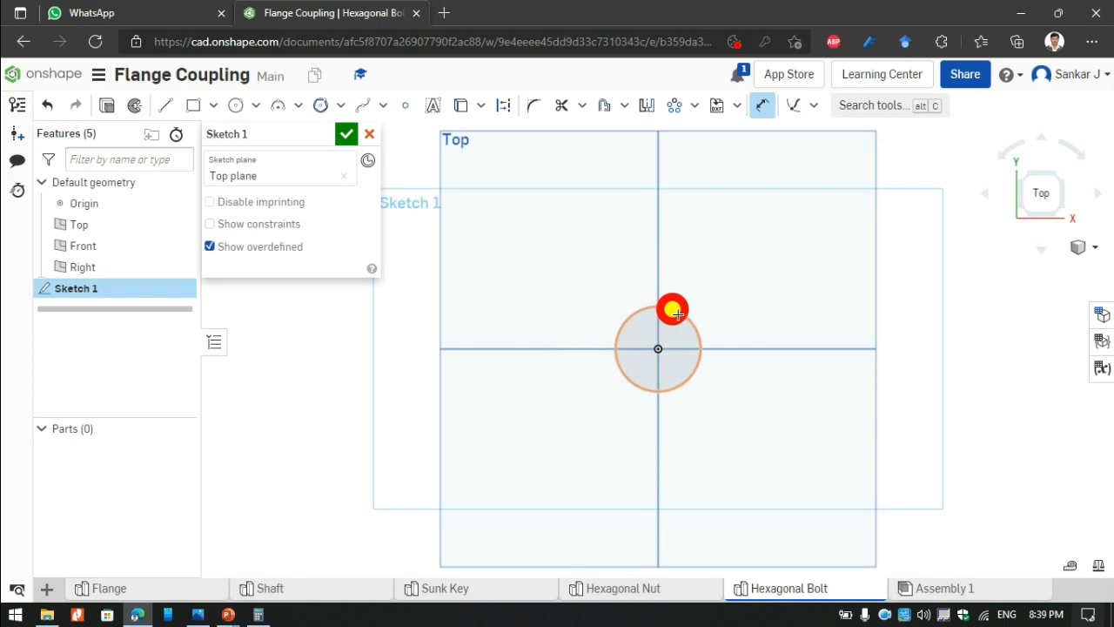
{"action": "left_click", "coordinate": [735, 288]}
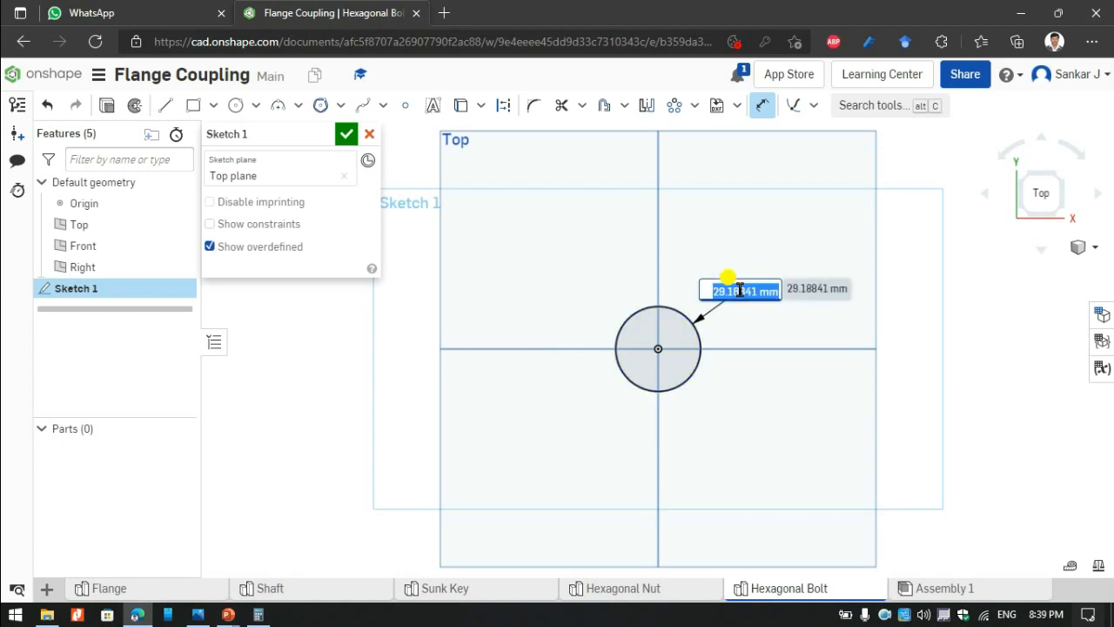
{"action": "type", "text": "15"}
{"action": "key", "text": "Return"}
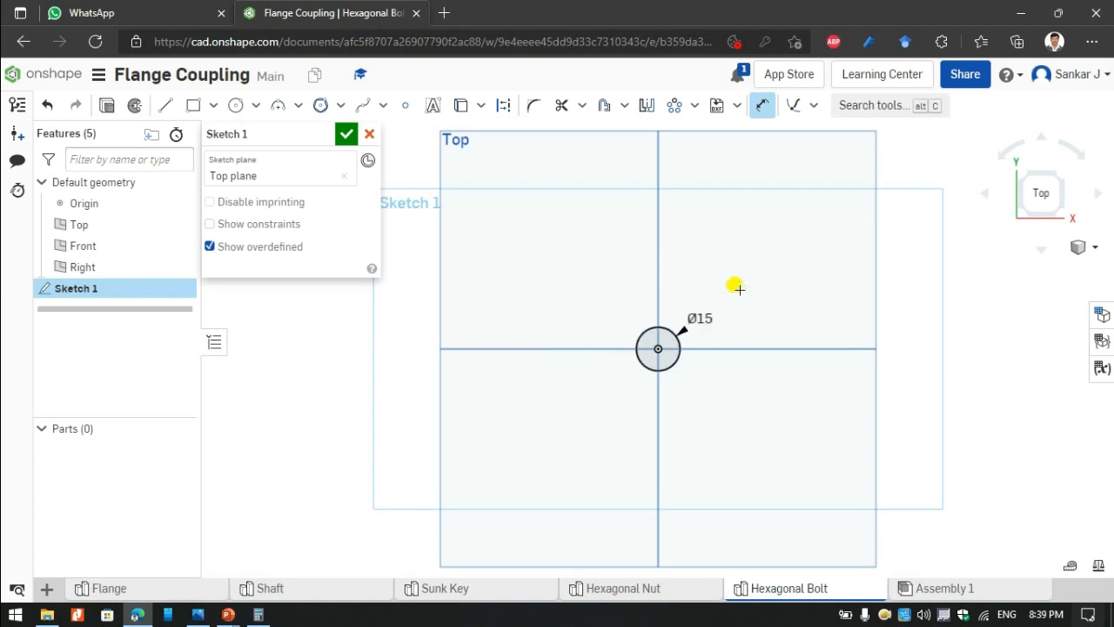
{"action": "left_click", "coordinate": [346, 133]}
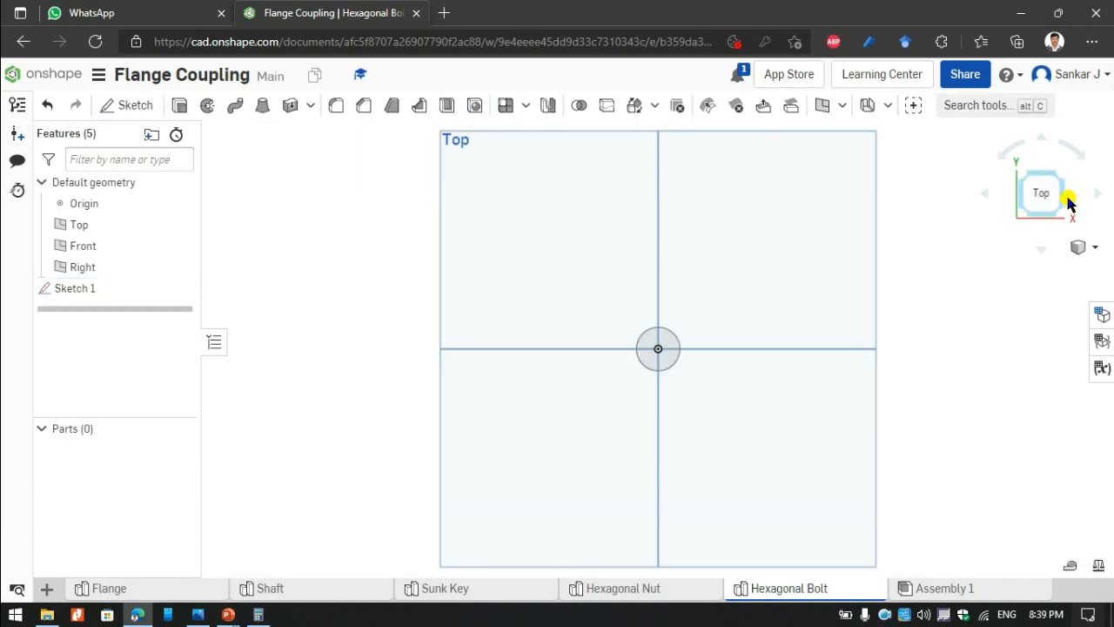
Extrude the circular profile as a new solid with a blind depth of 75 mm, consulting the flanged coupling drawing in Photos.
{"action": "left_click", "coordinate": [1058, 216]}
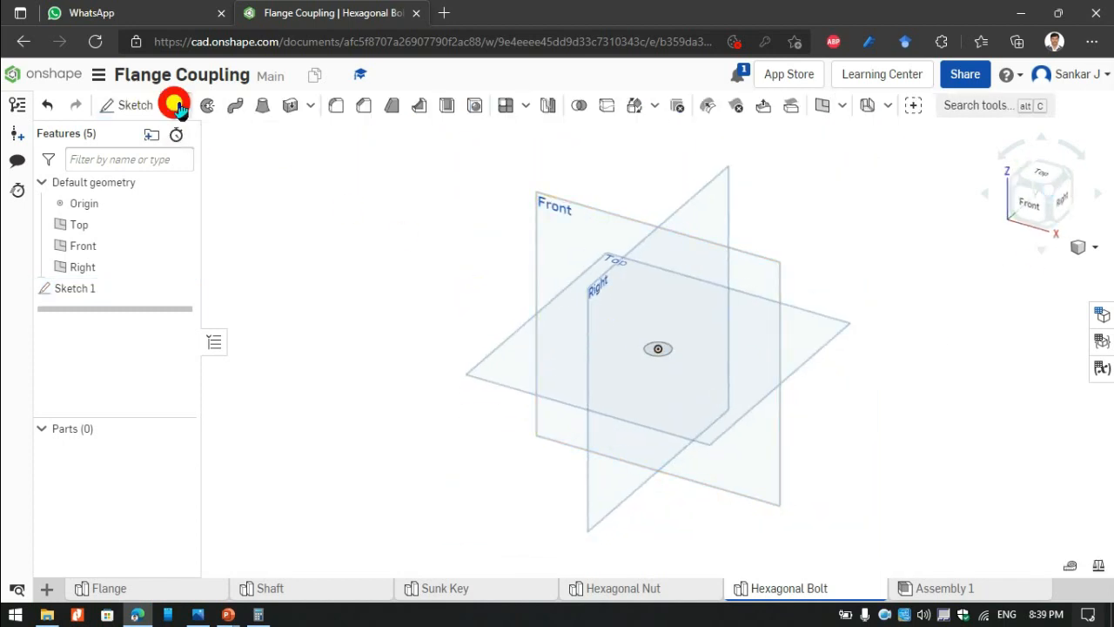
{"action": "key", "text": "shift+e"}
{"action": "scroll", "coordinate": [654, 348], "scroll_direction": "up", "scroll_amount": 3}
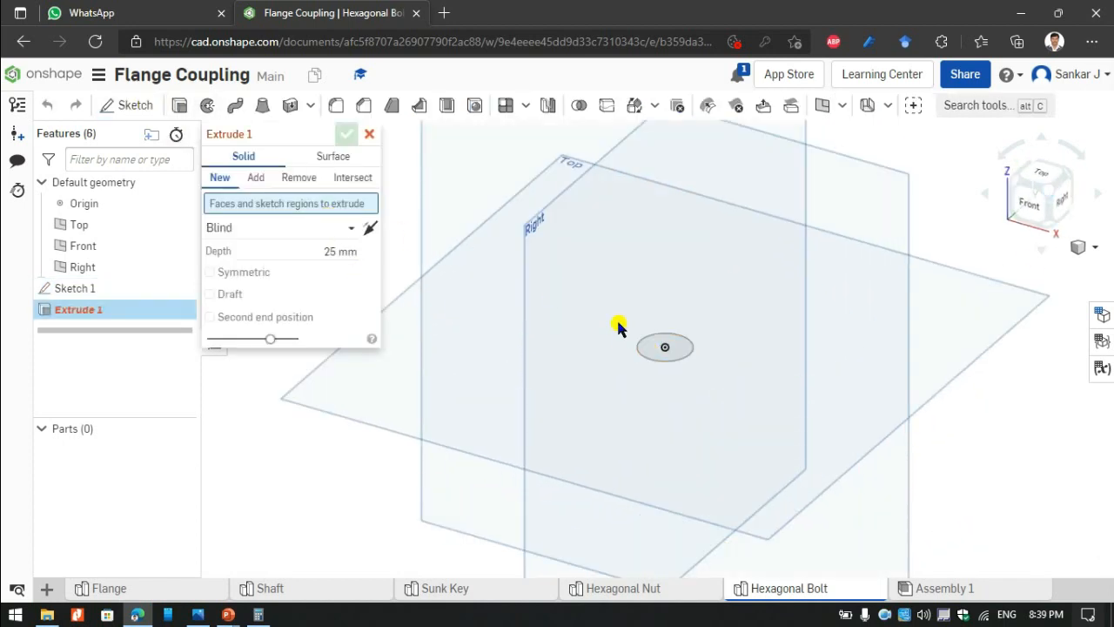
{"action": "left_click", "coordinate": [667, 346]}
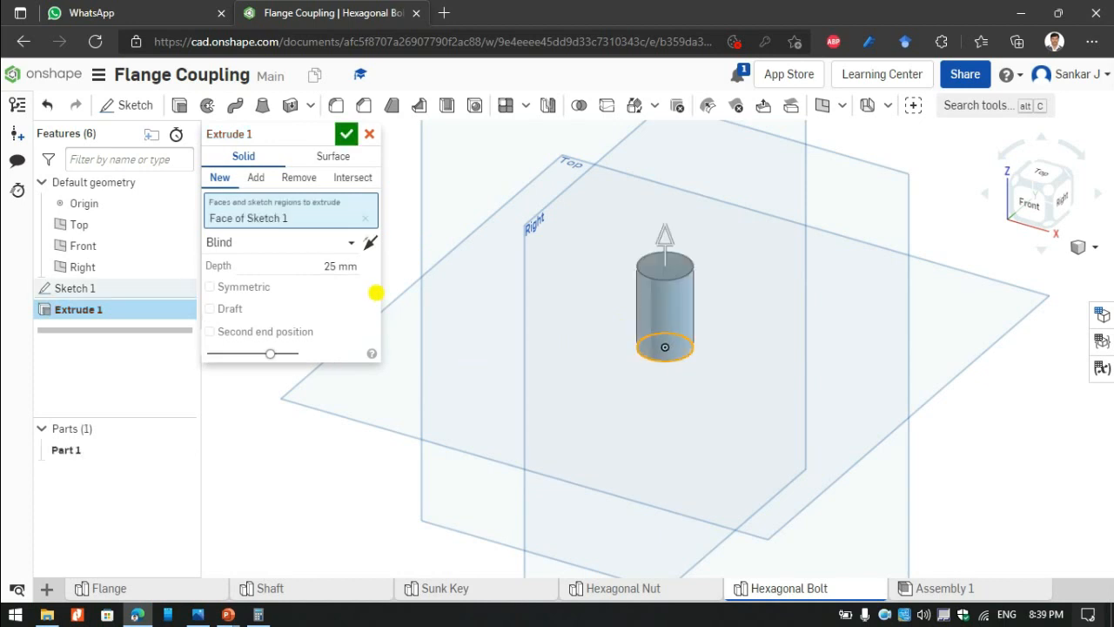
{"action": "left_click", "coordinate": [344, 266]}
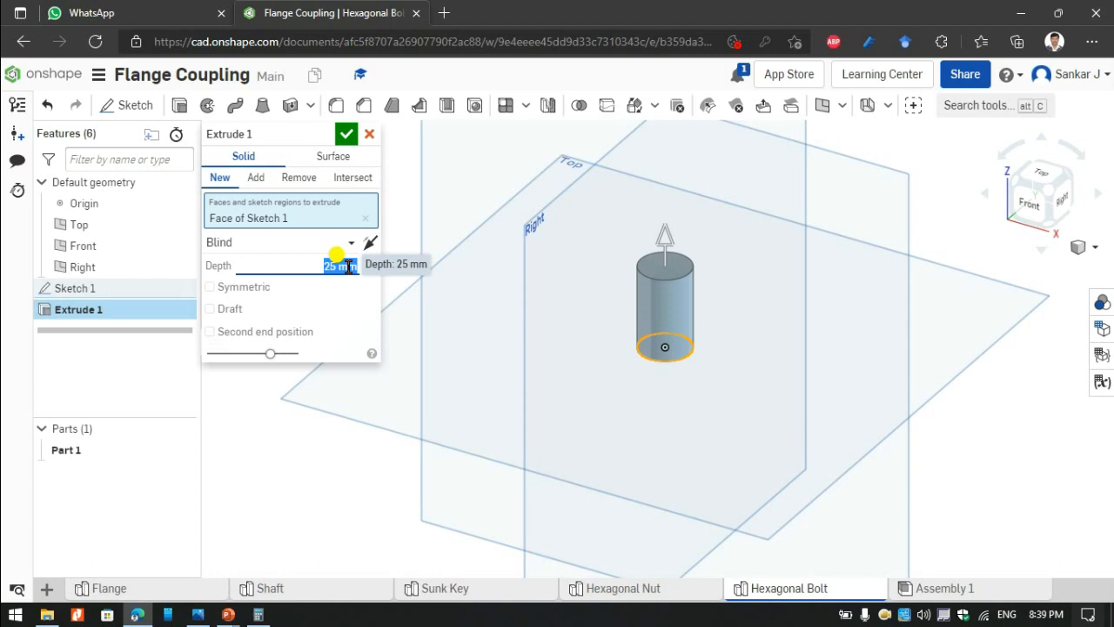
{"action": "left_click", "coordinate": [197, 614]}
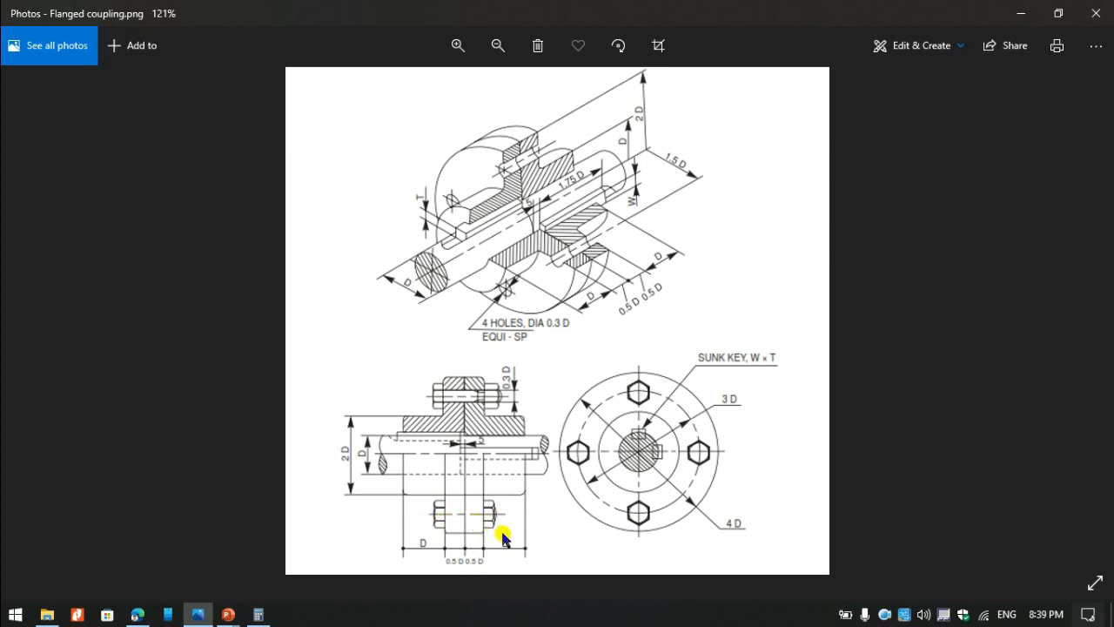
{"action": "key", "text": "alt+Tab"}
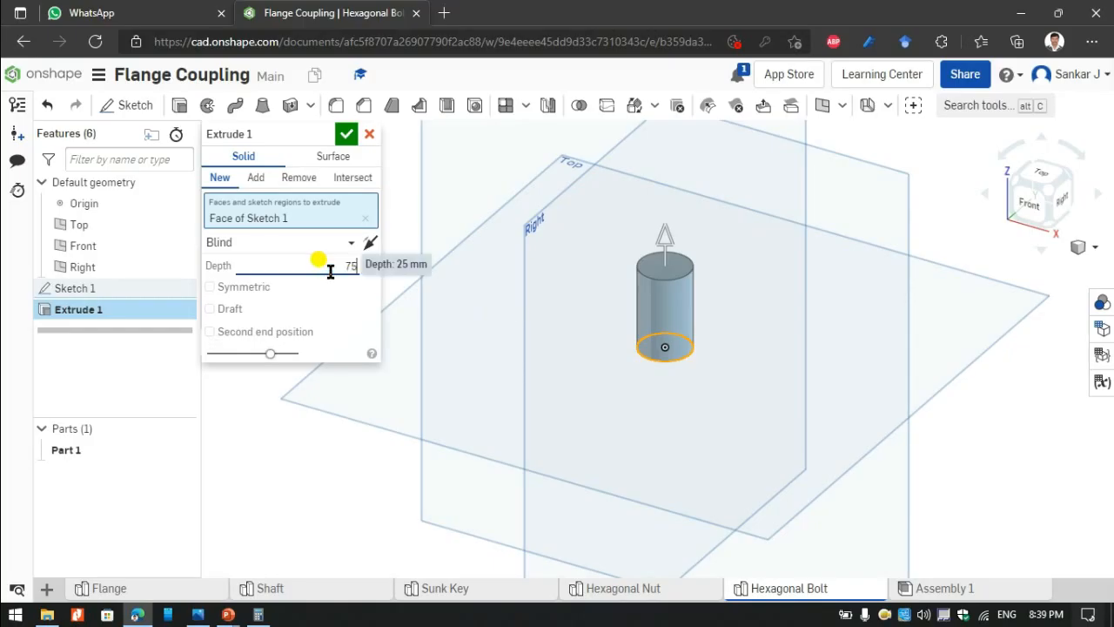
{"action": "type", "text": "75"}
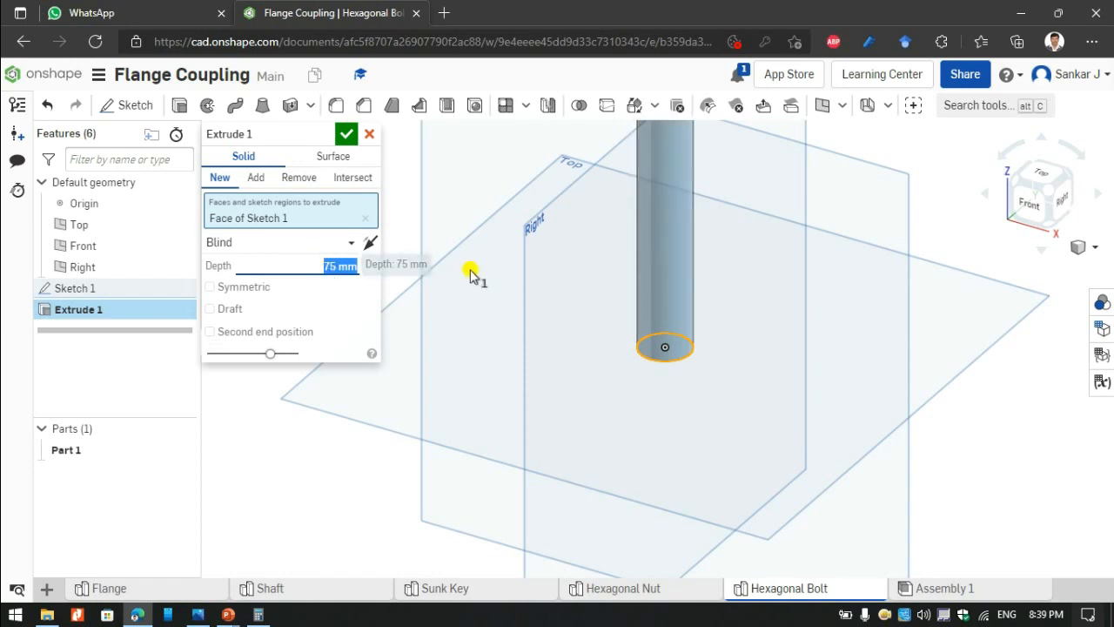
{"action": "scroll", "coordinate": [500, 276], "scroll_direction": "down", "scroll_amount": 2}
{"action": "left_click", "coordinate": [347, 133]}
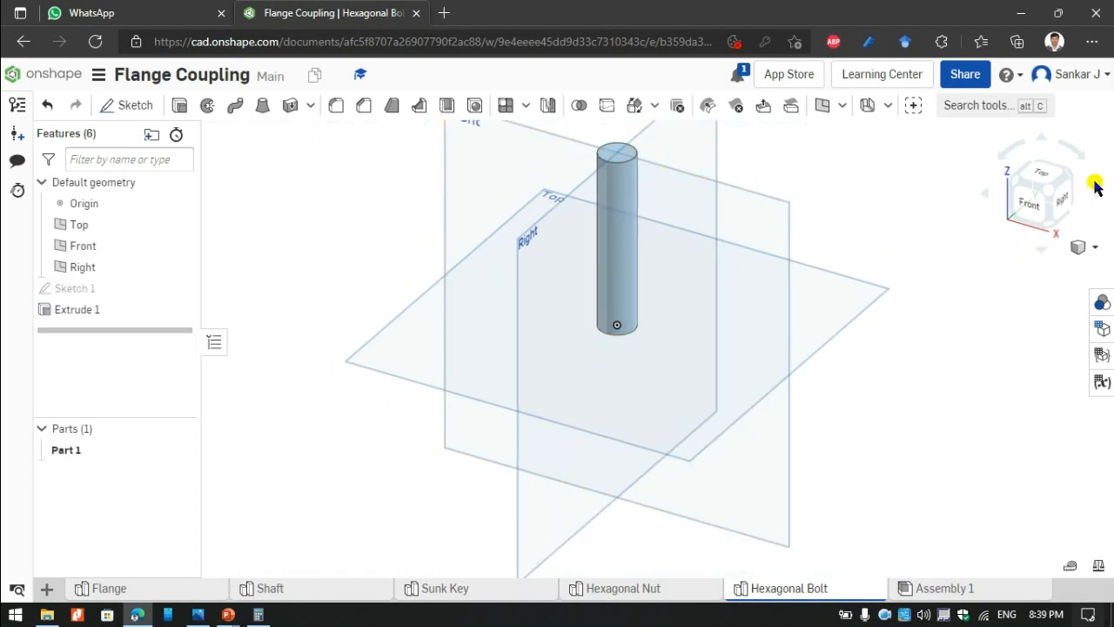
Start a sketch on the upper end face of the bolt shank and draw a circle about 44 mm in diameter centred on the origin.
{"action": "left_click", "coordinate": [1041, 172]}
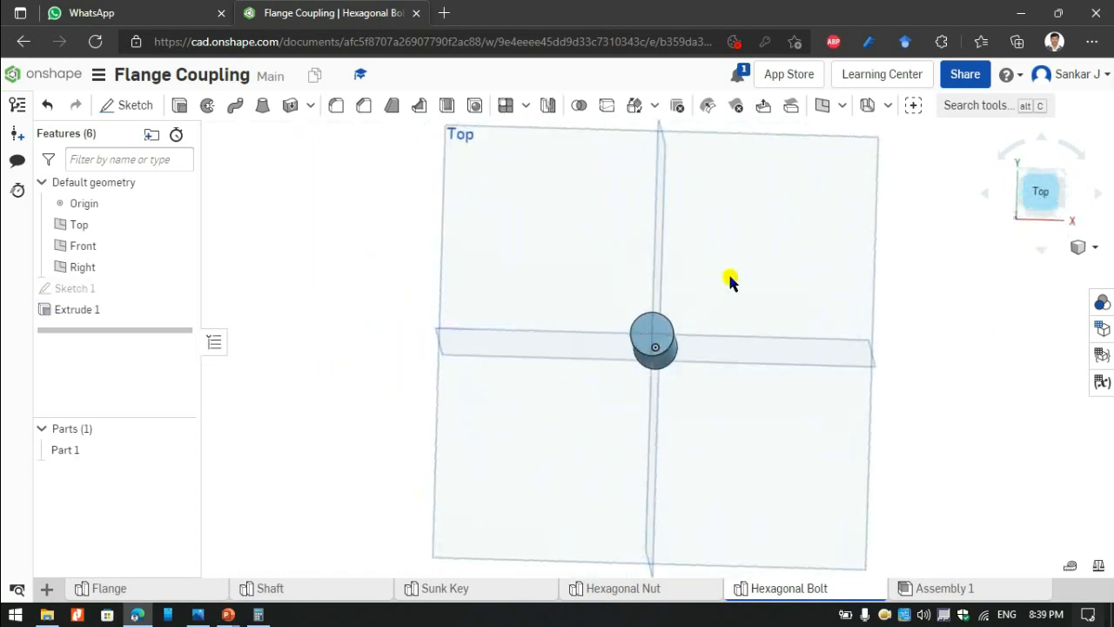
{"action": "left_click", "coordinate": [1057, 218]}
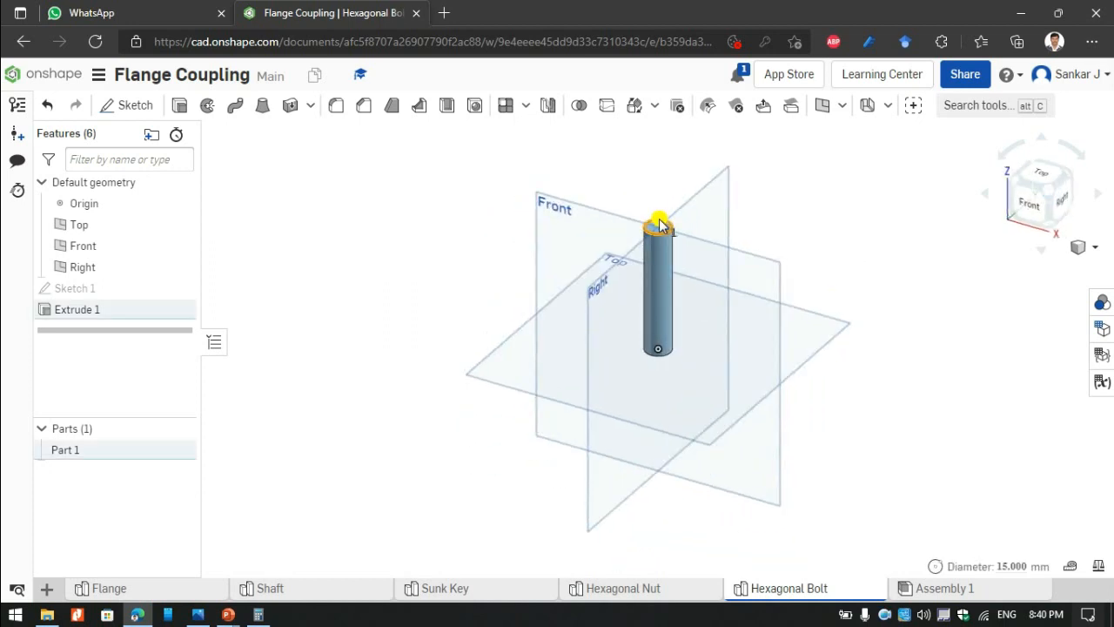
{"action": "scroll", "coordinate": [663, 234], "scroll_direction": "up", "scroll_amount": 3}
{"action": "left_click", "coordinate": [674, 223]}
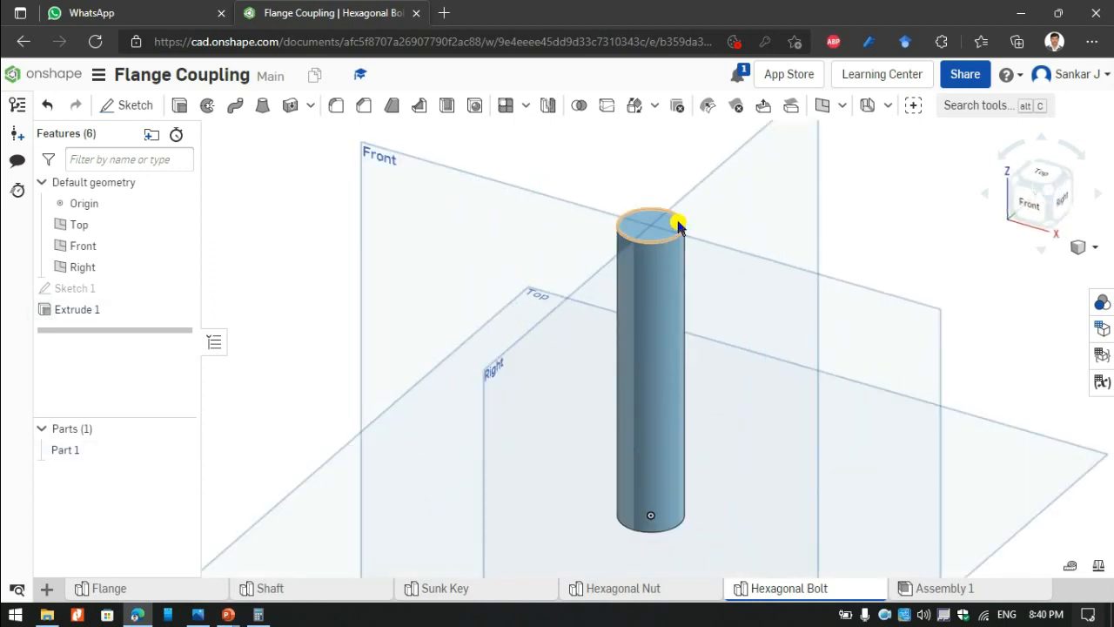
{"action": "left_click", "coordinate": [139, 113]}
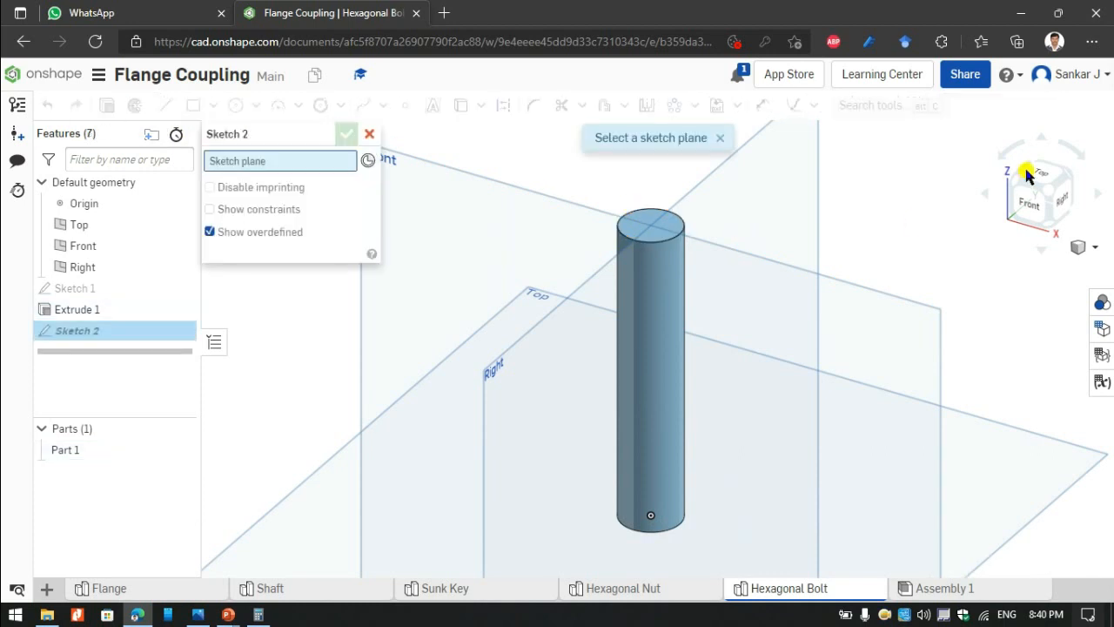
{"action": "left_click", "coordinate": [644, 219]}
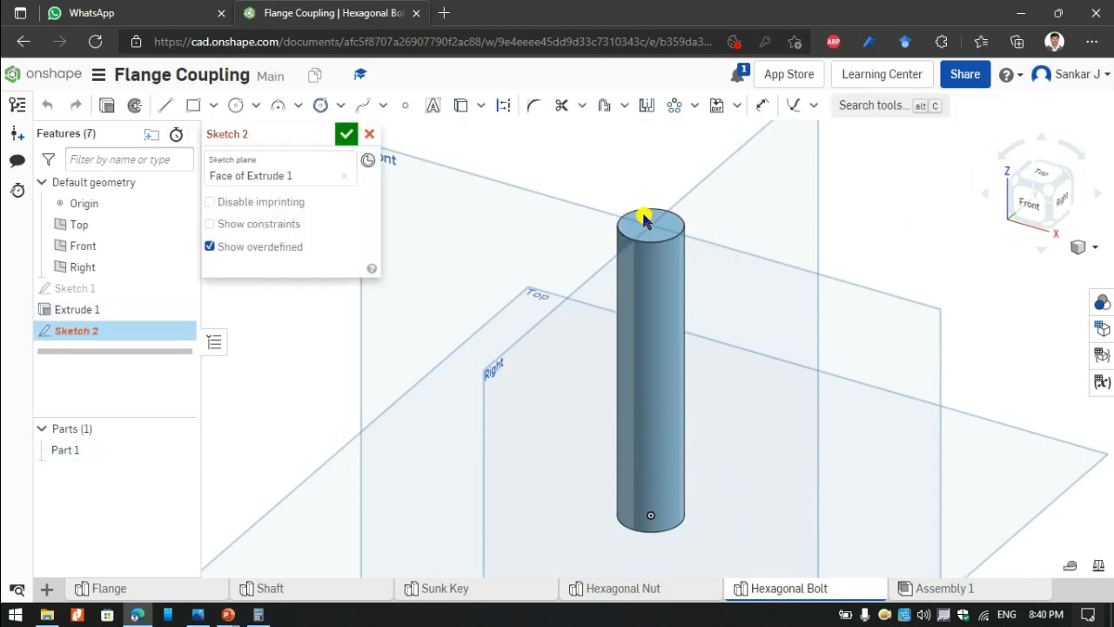
{"action": "left_click", "coordinate": [1045, 176]}
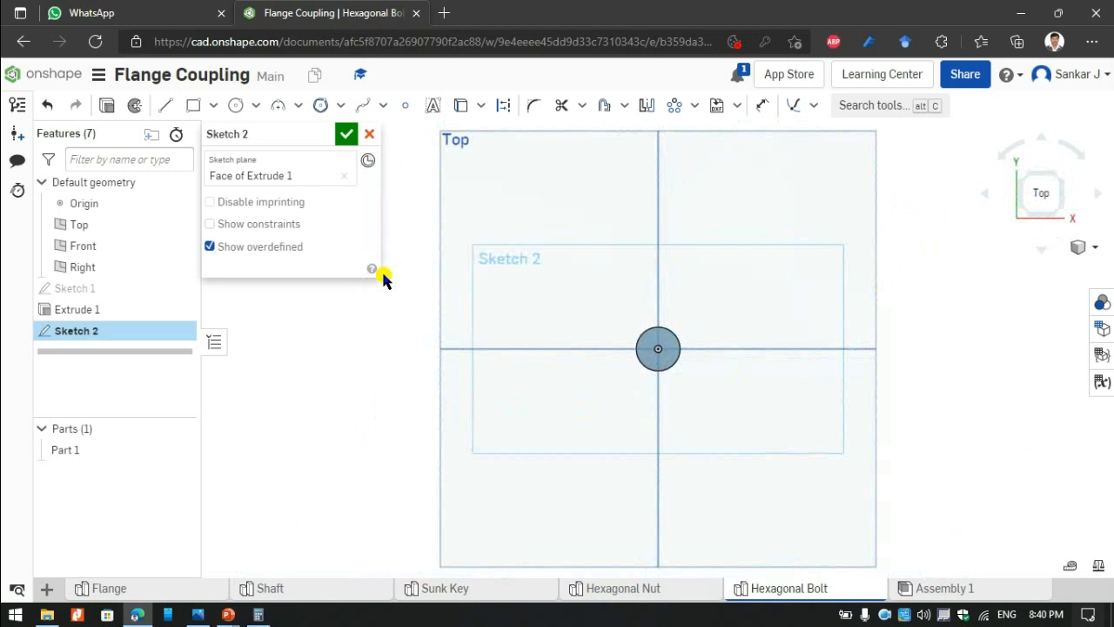
{"action": "left_click", "coordinate": [235, 104]}
{"action": "left_click", "coordinate": [658, 345]}
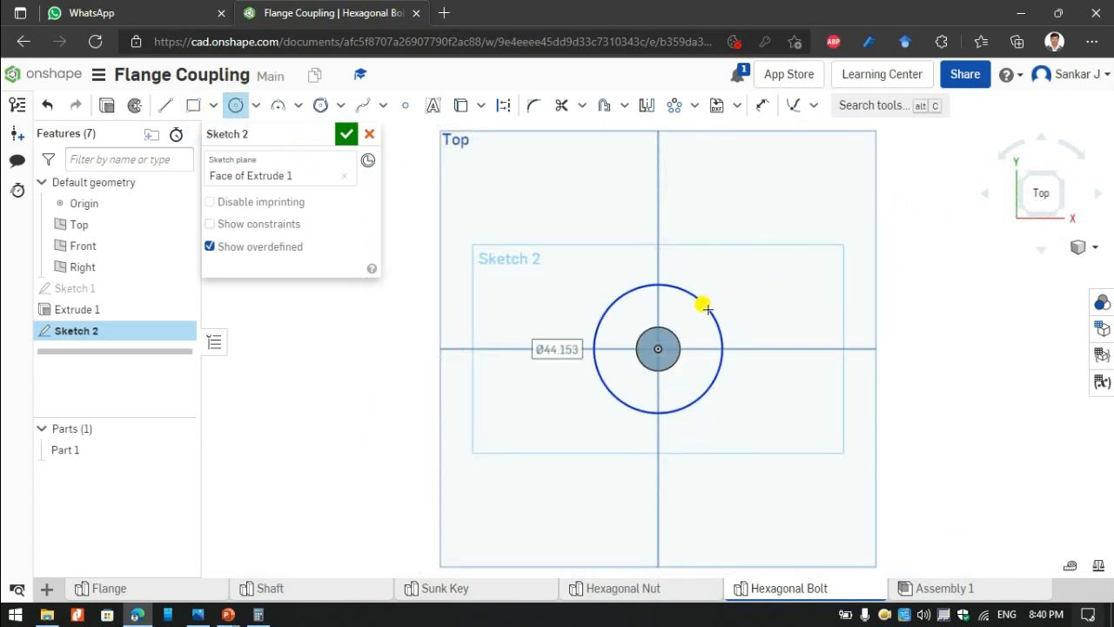
{"action": "left_click", "coordinate": [708, 309]}
Dimension the head circle's diameter as 30 mm and finish the sketch.
{"action": "key", "text": "u"}
{"action": "left_click", "coordinate": [724, 300]}
{"action": "left_click", "coordinate": [731, 283]}
{"action": "type", "text": "3"}
{"action": "key", "text": "Return"}
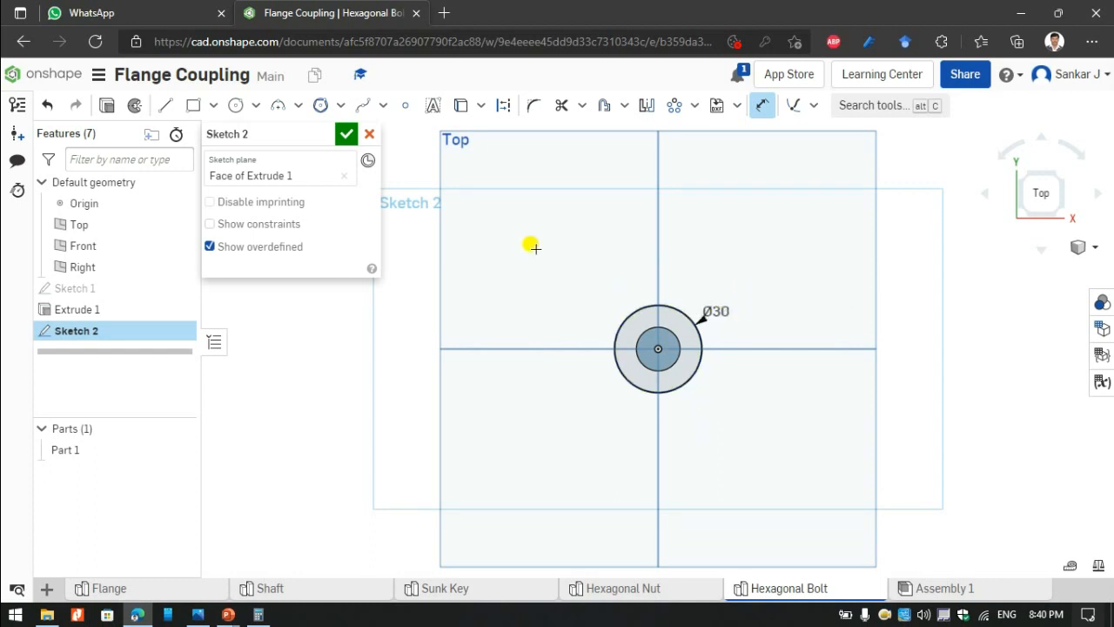
{"action": "left_click", "coordinate": [347, 134]}
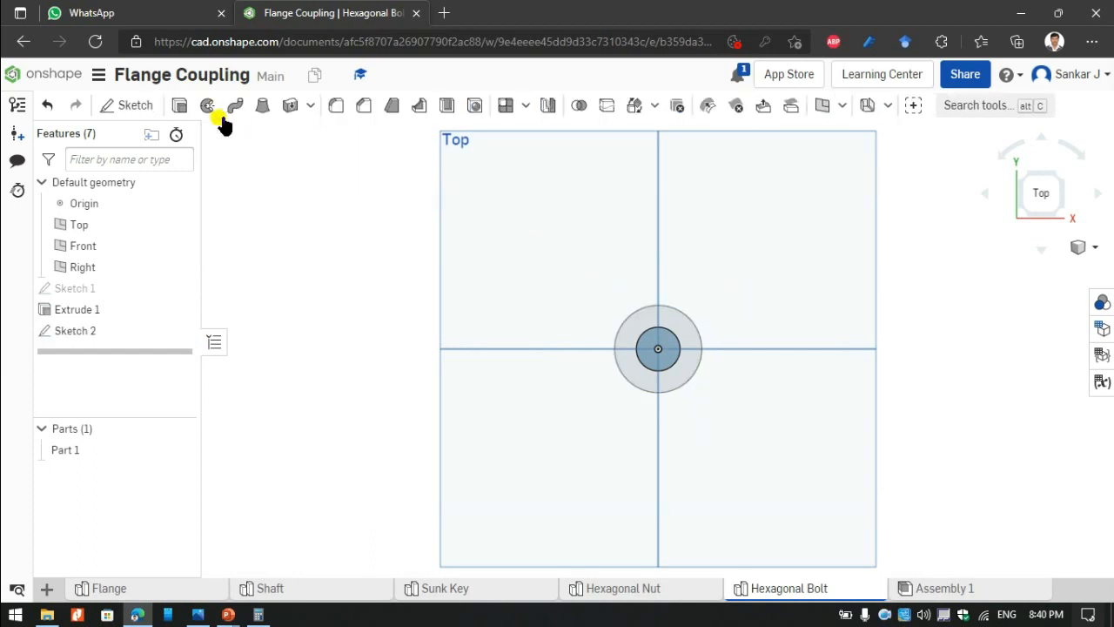
Extrude both sketch regions as a head added to the shank, blind depth 0.75*15 mm, consulting the Hexagonal and Square head bolts slide in PowerPoint.
{"action": "left_click", "coordinate": [179, 105]}
{"action": "left_click", "coordinate": [676, 327]}
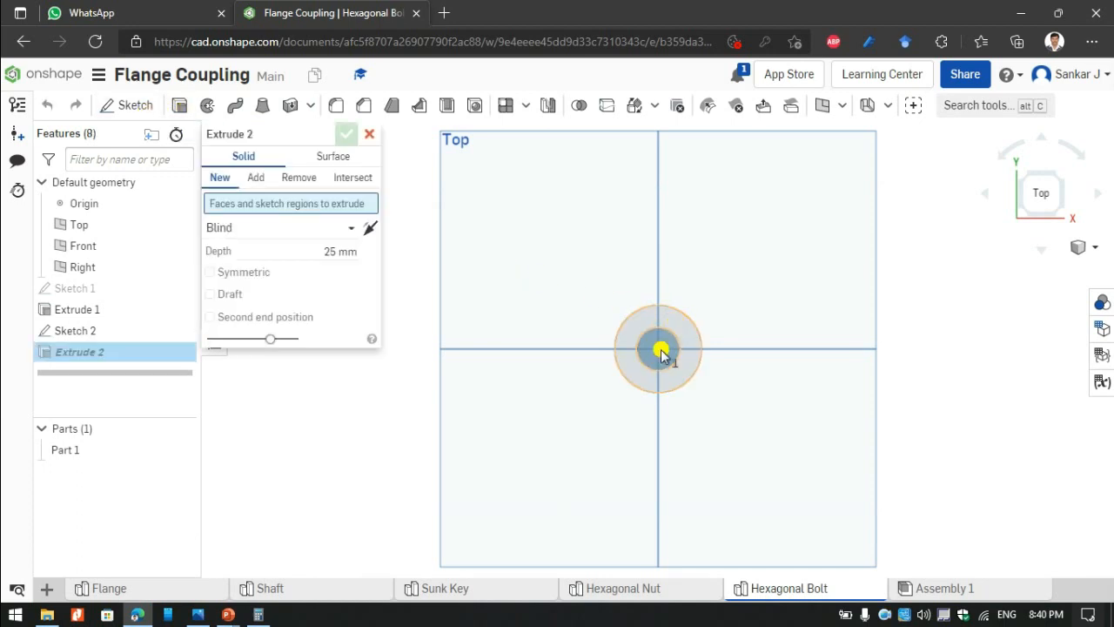
{"action": "left_click", "coordinate": [659, 344]}
{"action": "left_click", "coordinate": [1055, 213]}
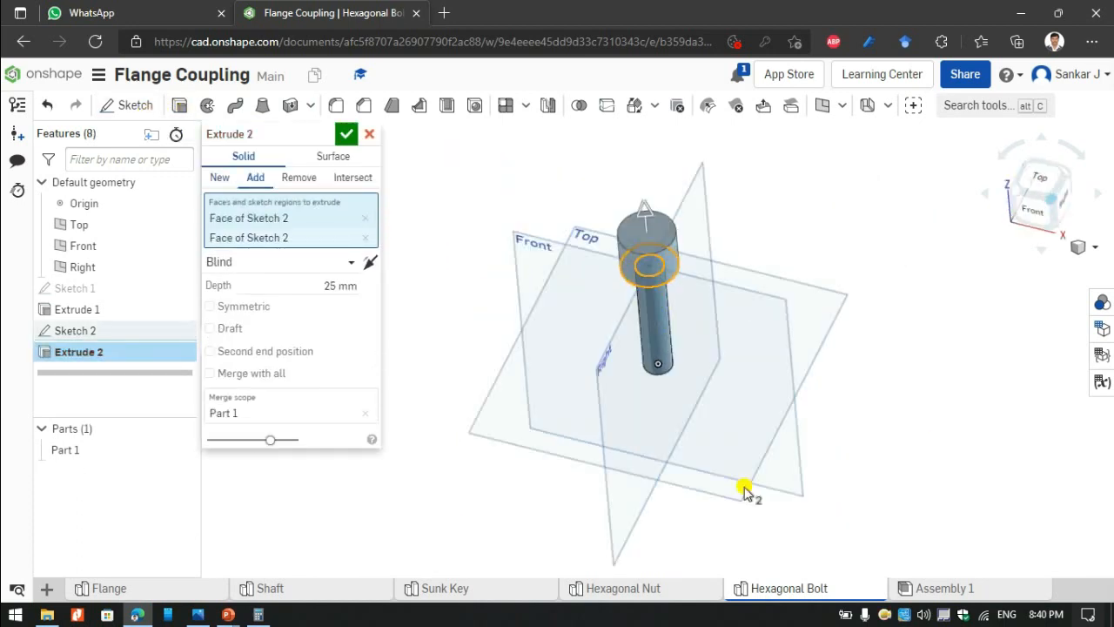
{"action": "mouse_move", "coordinate": [231, 615]}
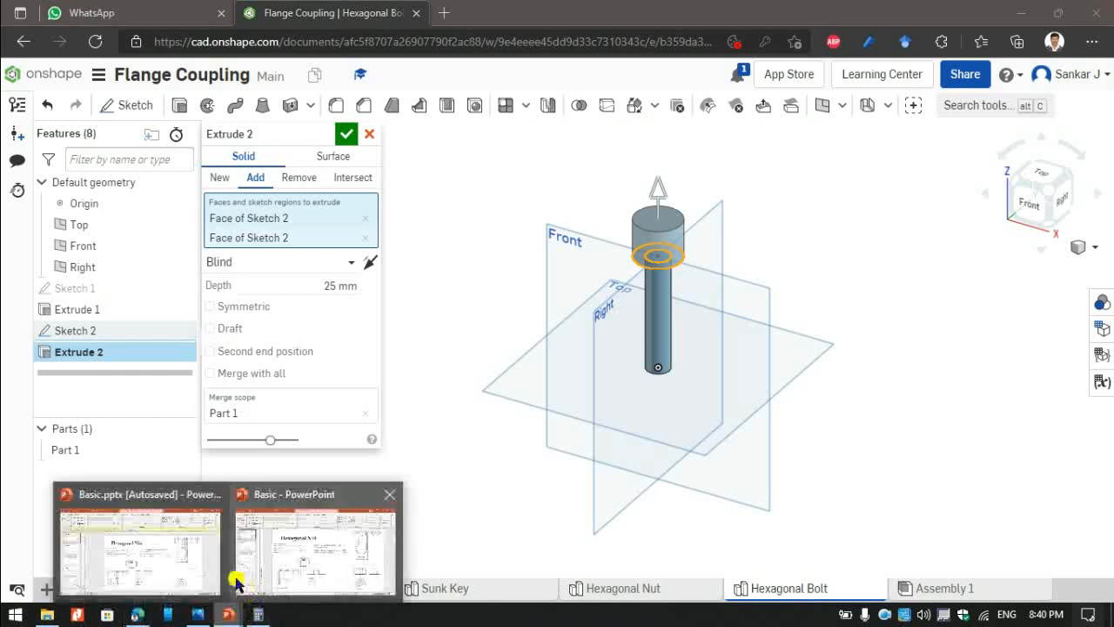
{"action": "left_click", "coordinate": [261, 566]}
{"action": "scroll", "coordinate": [566, 385], "scroll_direction": "down", "scroll_amount": 3}
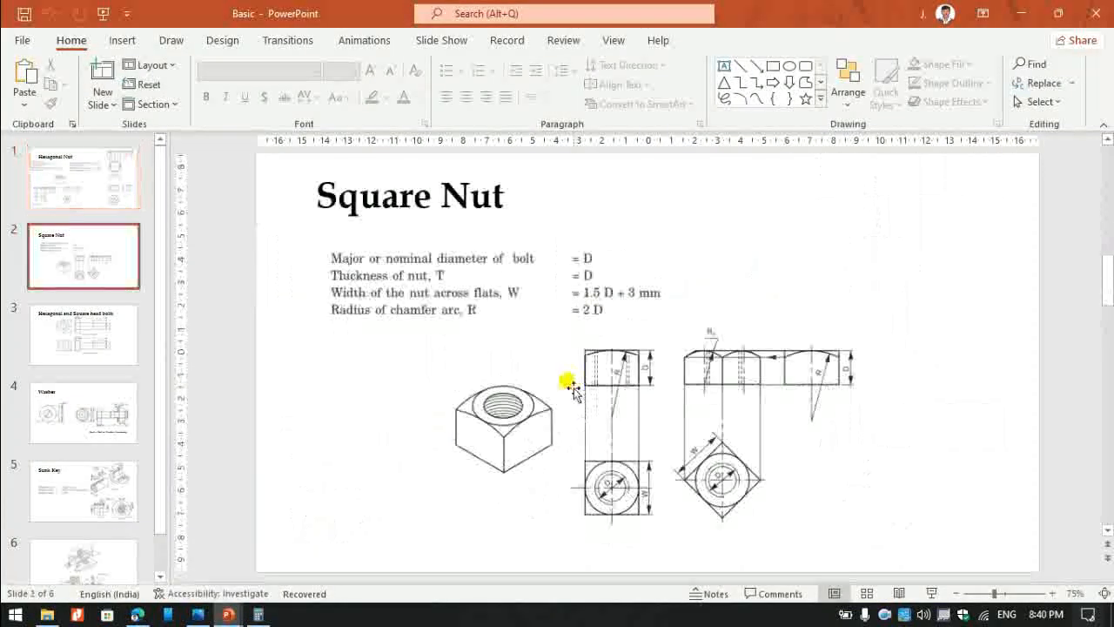
{"action": "scroll", "coordinate": [563, 381], "scroll_direction": "up", "scroll_amount": 1}
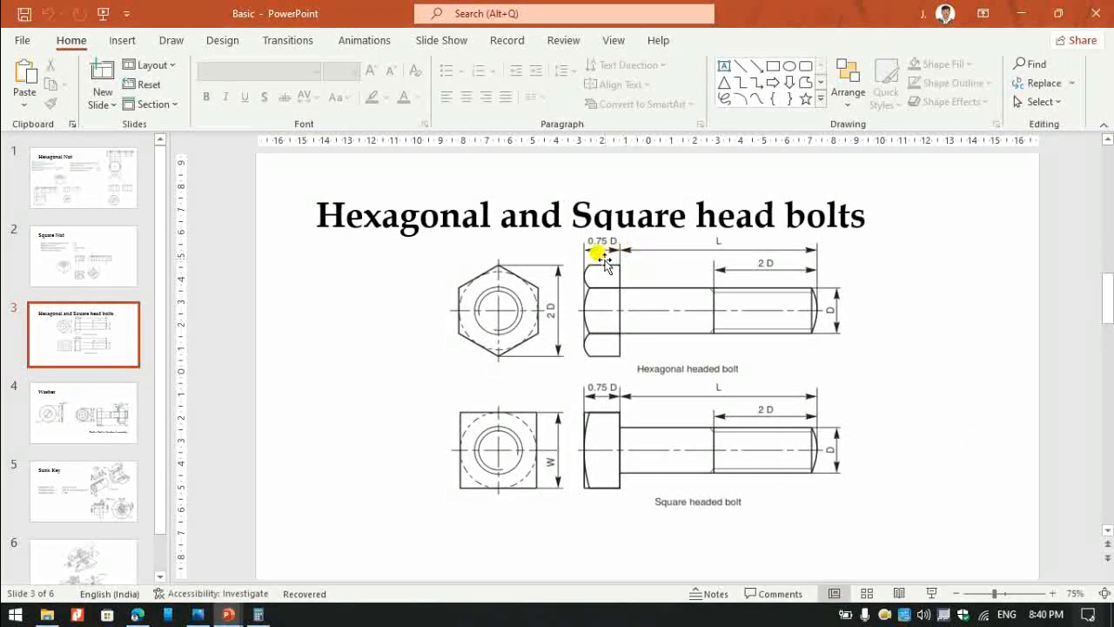
{"action": "key", "text": "alt+Tab"}
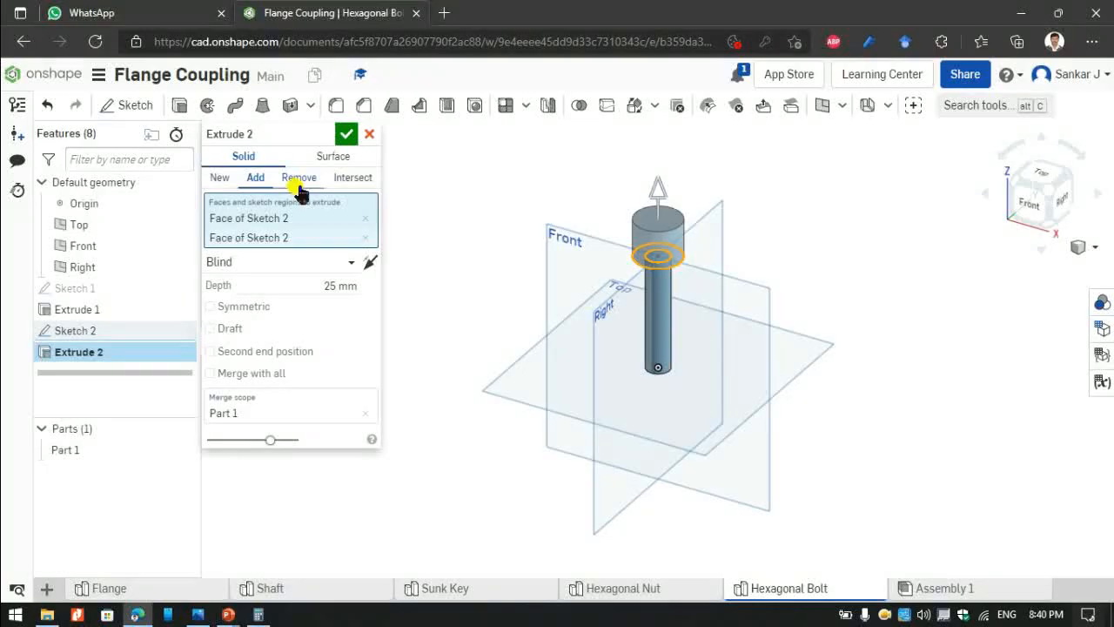
{"action": "left_click", "coordinate": [331, 287]}
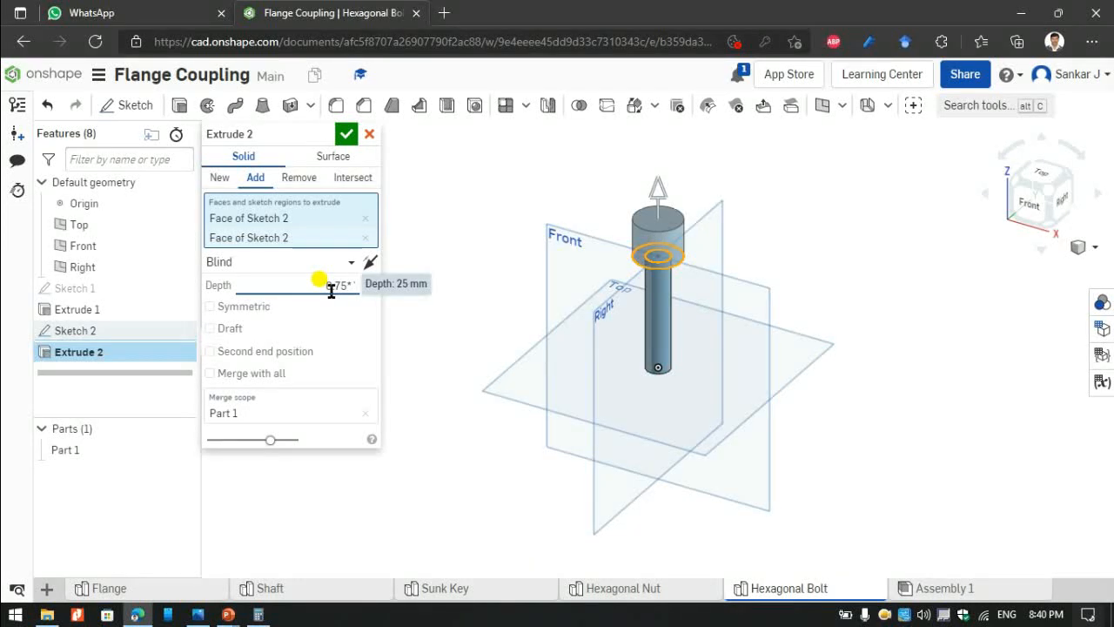
{"action": "key", "text": "Return"}
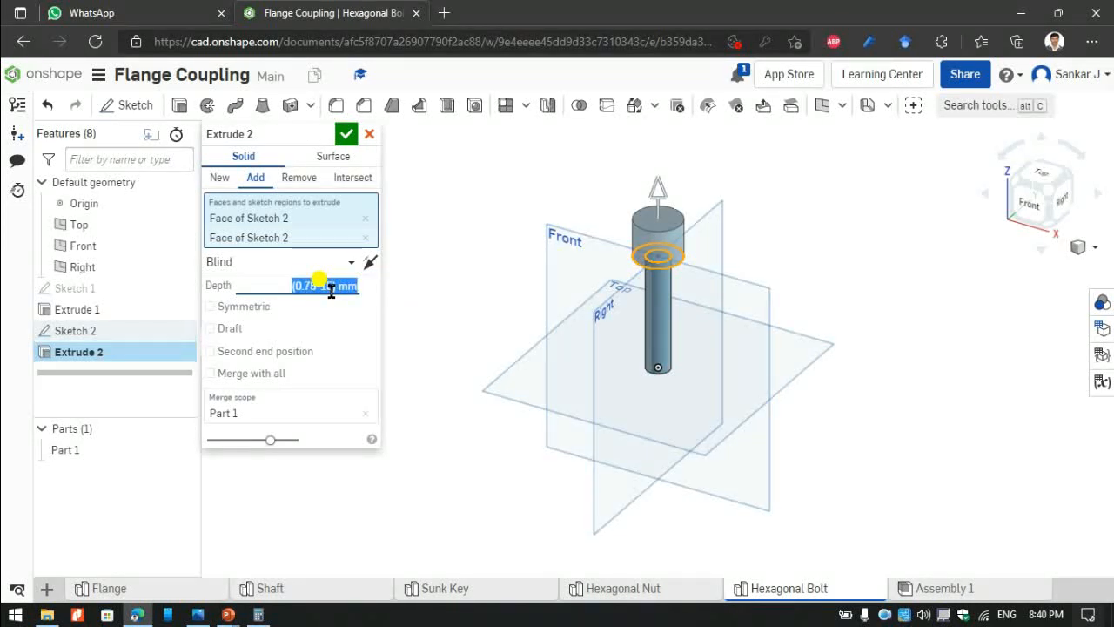
{"action": "left_click", "coordinate": [344, 131]}
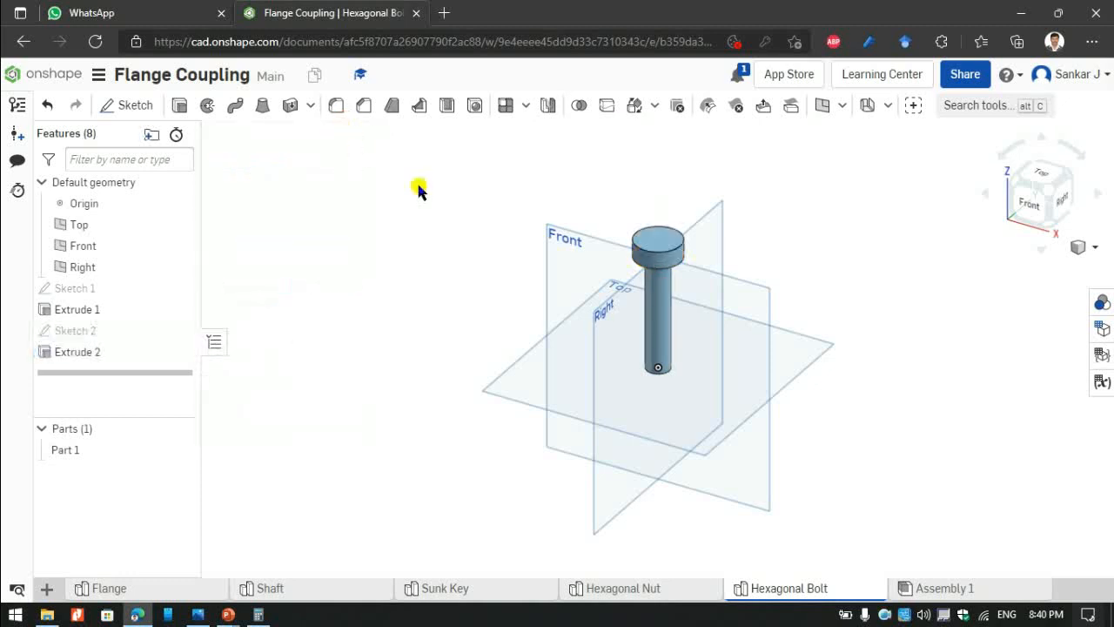
Chamfer the upper circular edge of the bolt head with an equal distance of 3 mm.
{"action": "scroll", "coordinate": [686, 258], "scroll_direction": "up", "scroll_amount": 5}
{"action": "left_click", "coordinate": [392, 106]}
{"action": "left_click", "coordinate": [619, 240]}
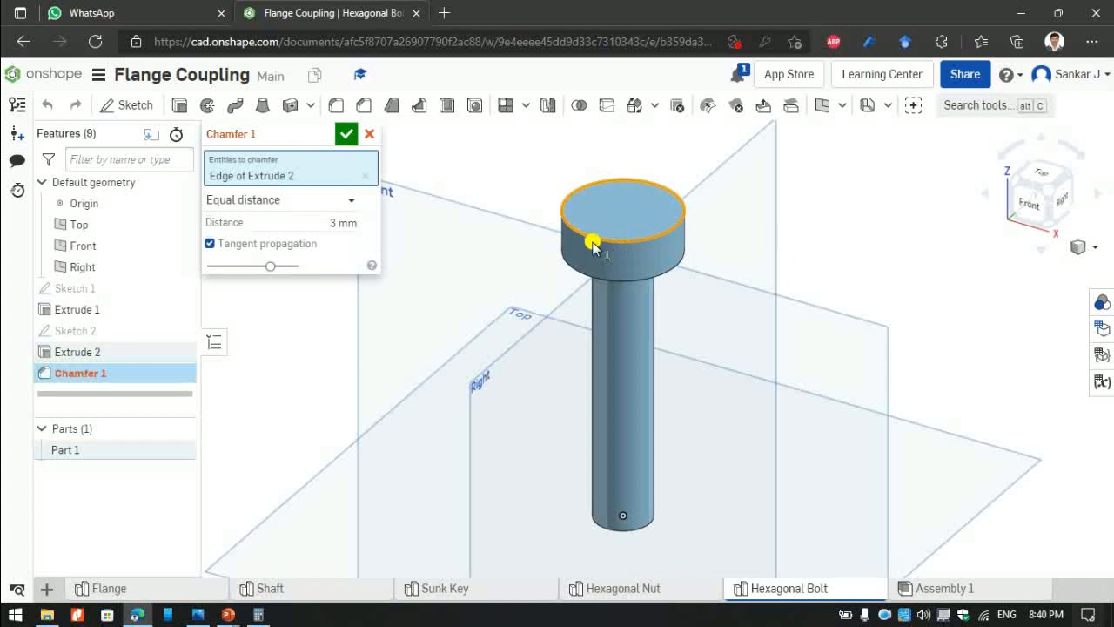
{"action": "left_click", "coordinate": [345, 135]}
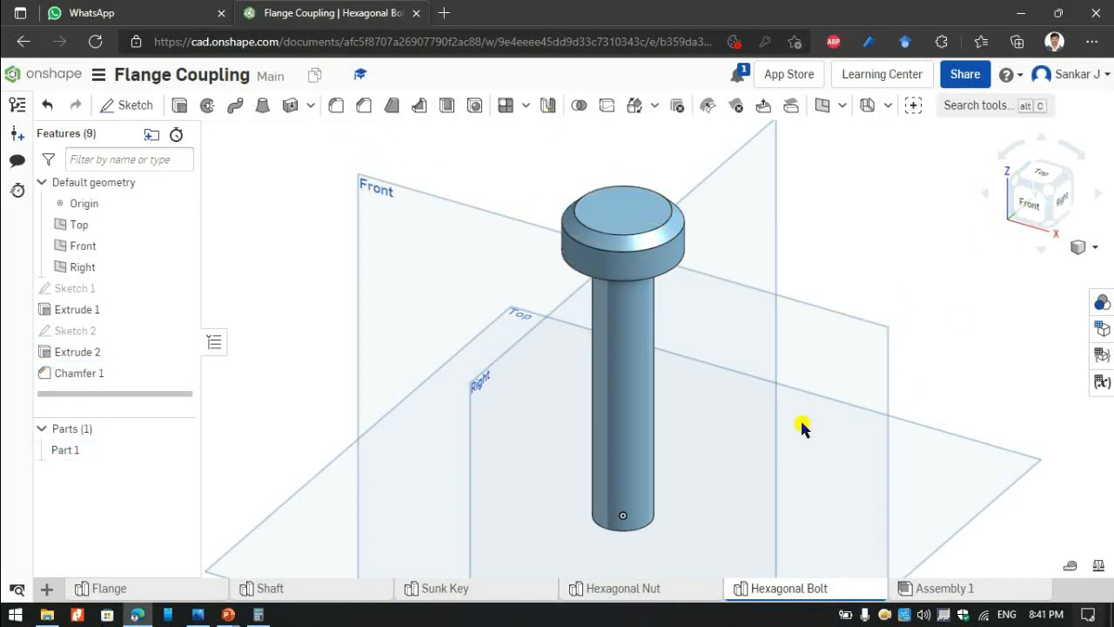
Chamfer the circular edge at the free end of the shank with an equal distance of 3 mm.
{"action": "left_click", "coordinate": [1044, 228]}
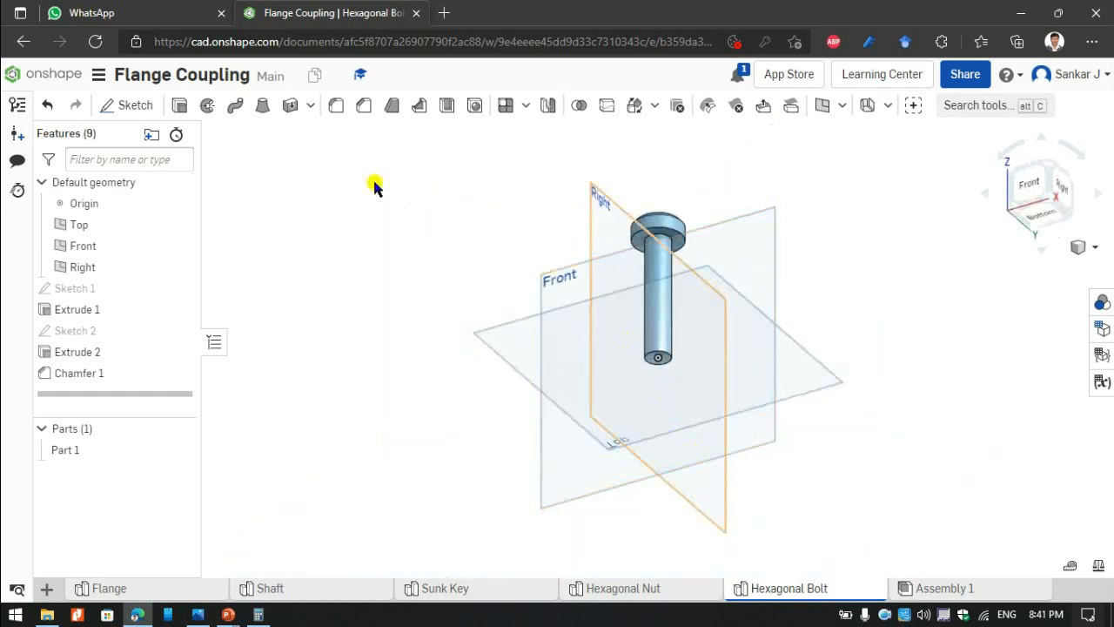
{"action": "left_click", "coordinate": [364, 106]}
{"action": "scroll", "coordinate": [604, 356], "scroll_direction": "up", "scroll_amount": 4}
{"action": "left_click", "coordinate": [698, 359]}
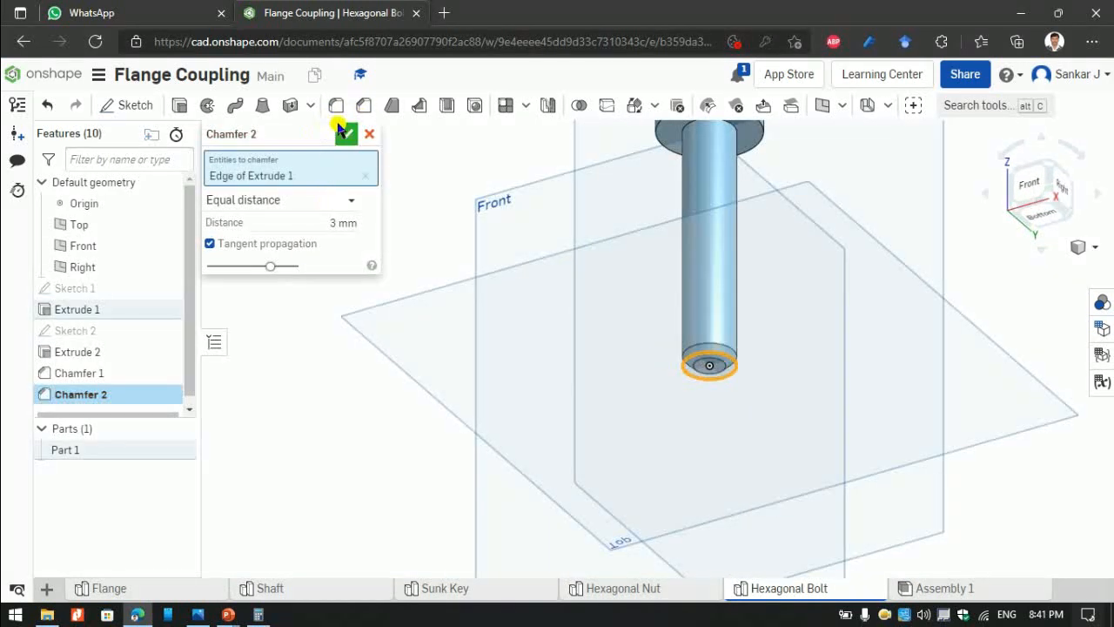
{"action": "left_click", "coordinate": [345, 136]}
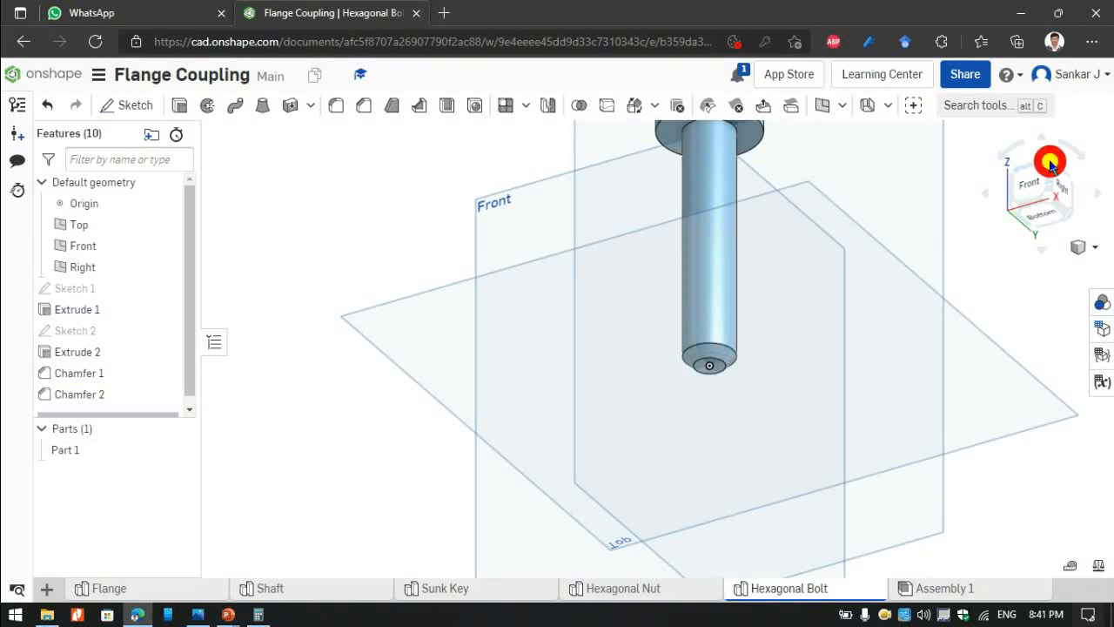
Start a sketch on the bolt head's top face and draw a circle about 46 mm in diameter centred on the origin.
{"action": "left_click", "coordinate": [1050, 163]}
{"action": "scroll", "coordinate": [630, 217], "scroll_direction": "up", "scroll_amount": 4}
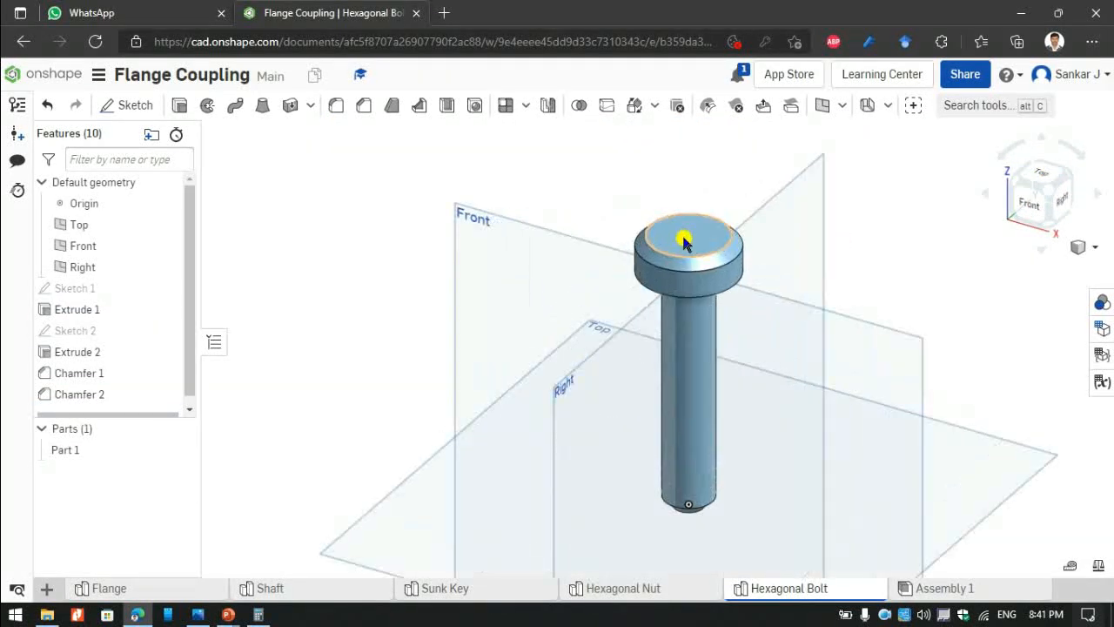
{"action": "left_click", "coordinate": [684, 242]}
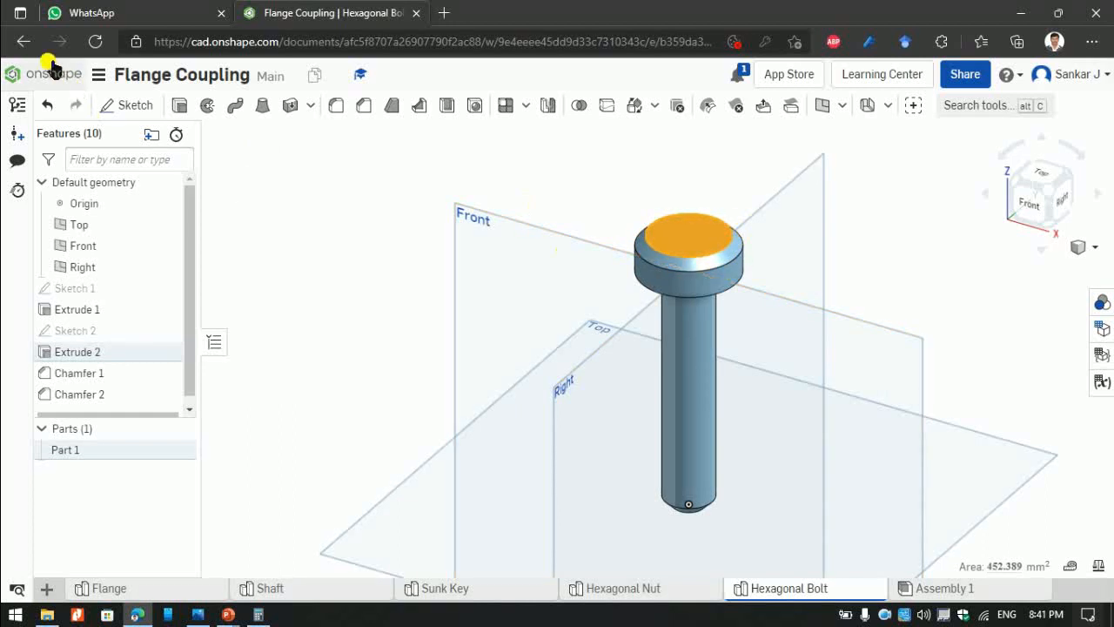
{"action": "left_click", "coordinate": [108, 105]}
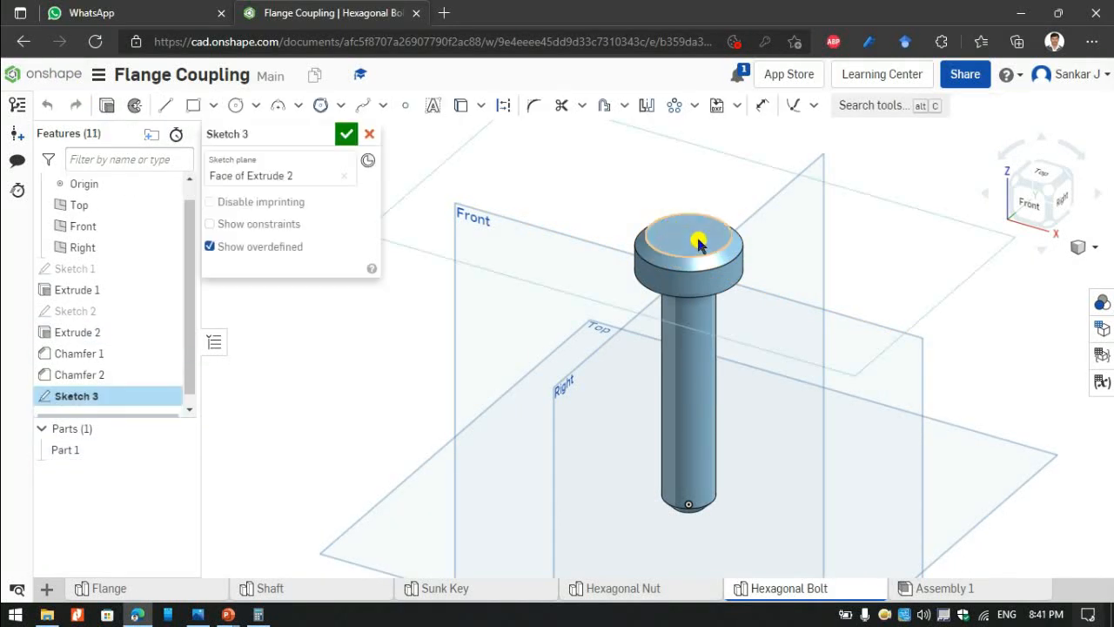
{"action": "left_click", "coordinate": [1048, 174]}
{"action": "left_click", "coordinate": [235, 105]}
{"action": "left_click", "coordinate": [658, 349]}
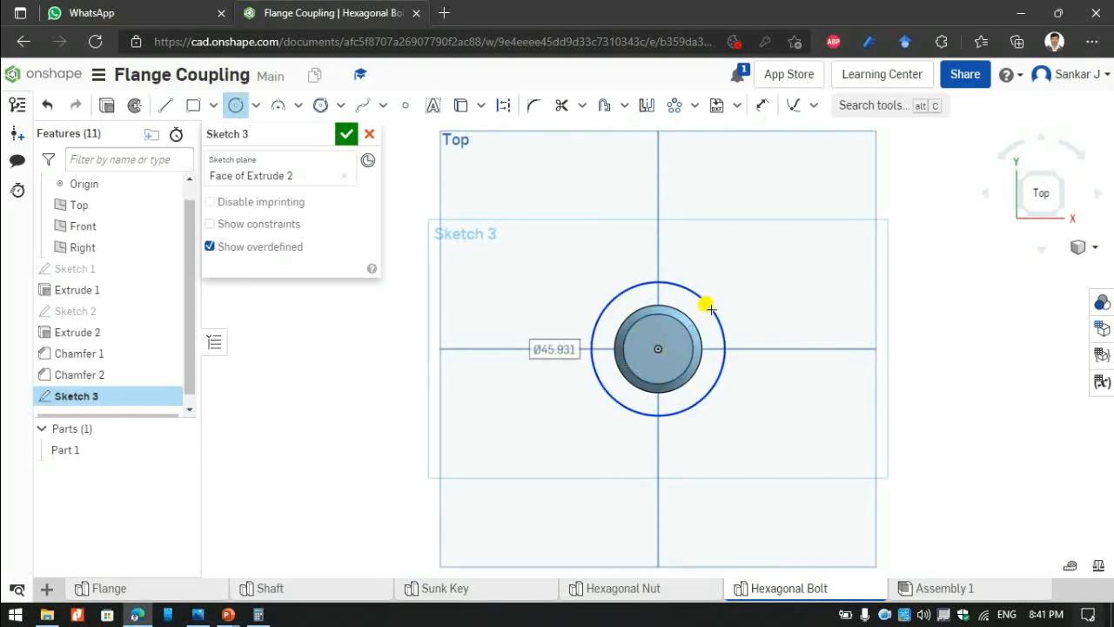
{"action": "left_click", "coordinate": [710, 307]}
Dimension the diameter of the circle on the bolt head's top face as 30 mm.
{"action": "key", "text": "d"}
{"action": "left_click", "coordinate": [705, 303]}
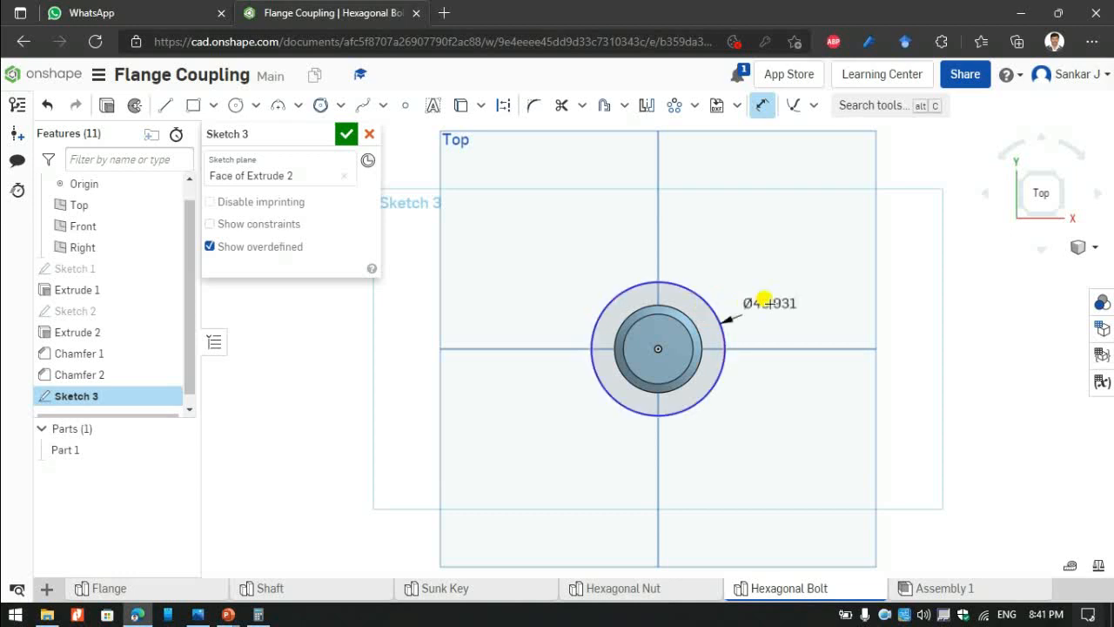
{"action": "left_click", "coordinate": [763, 300]}
{"action": "type", "text": "30"}
{"action": "key", "text": "Return"}
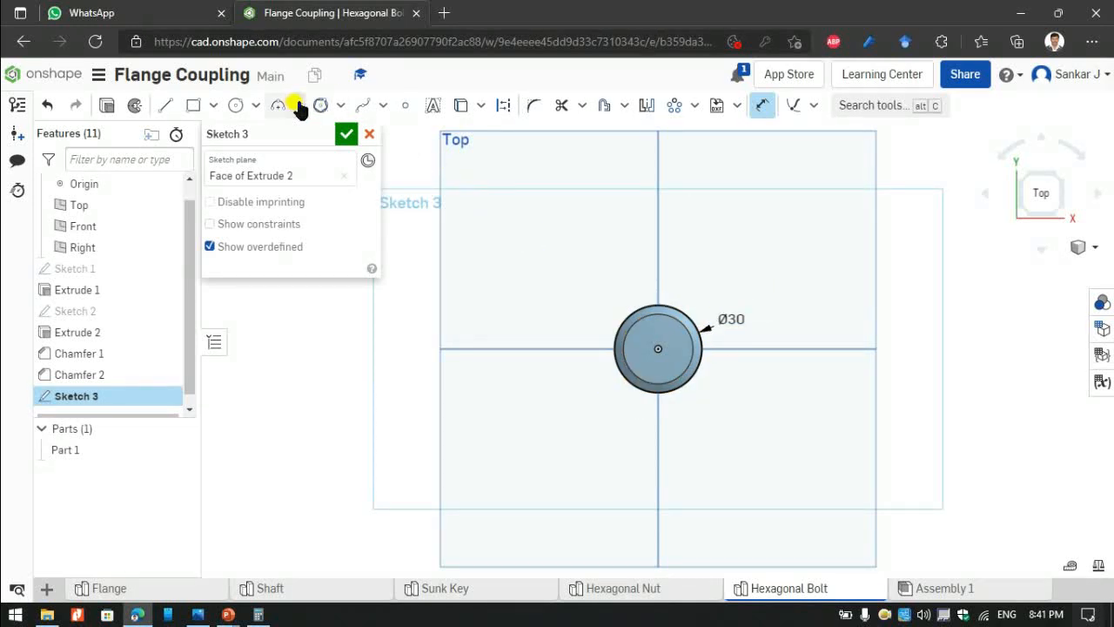
Draw a six-sided circumscribed polygon centred on the origin with its corners on the 30 mm circle, and finish the sketch.
{"action": "left_click", "coordinate": [339, 105]}
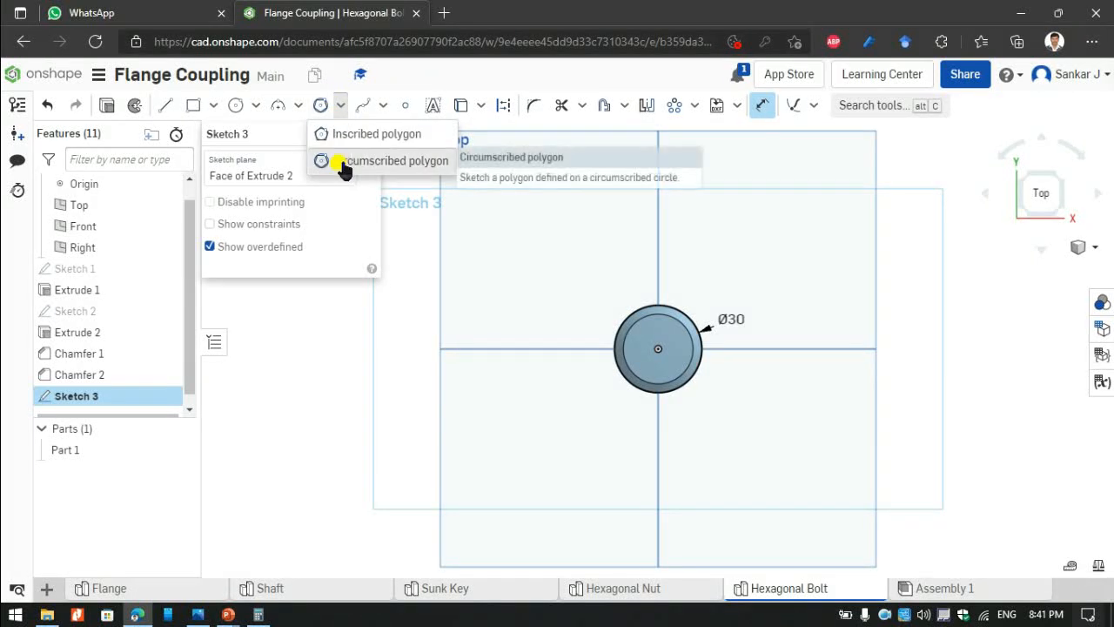
{"action": "left_click", "coordinate": [341, 160]}
{"action": "scroll", "coordinate": [656, 348], "scroll_direction": "up", "scroll_amount": 3}
{"action": "left_click", "coordinate": [658, 339]}
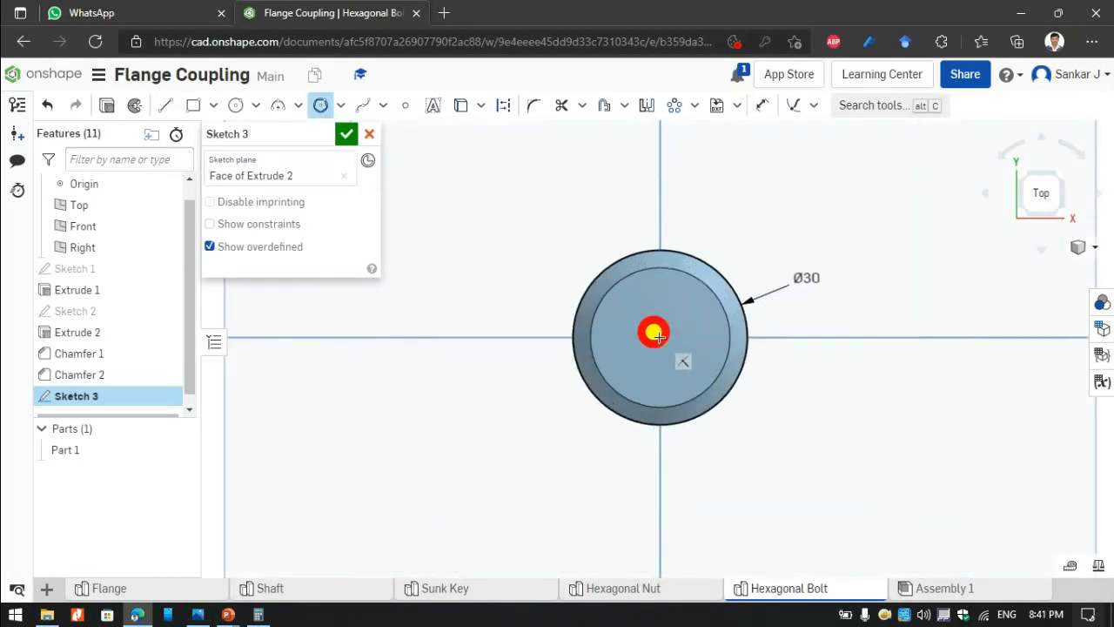
{"action": "left_click", "coordinate": [570, 338]}
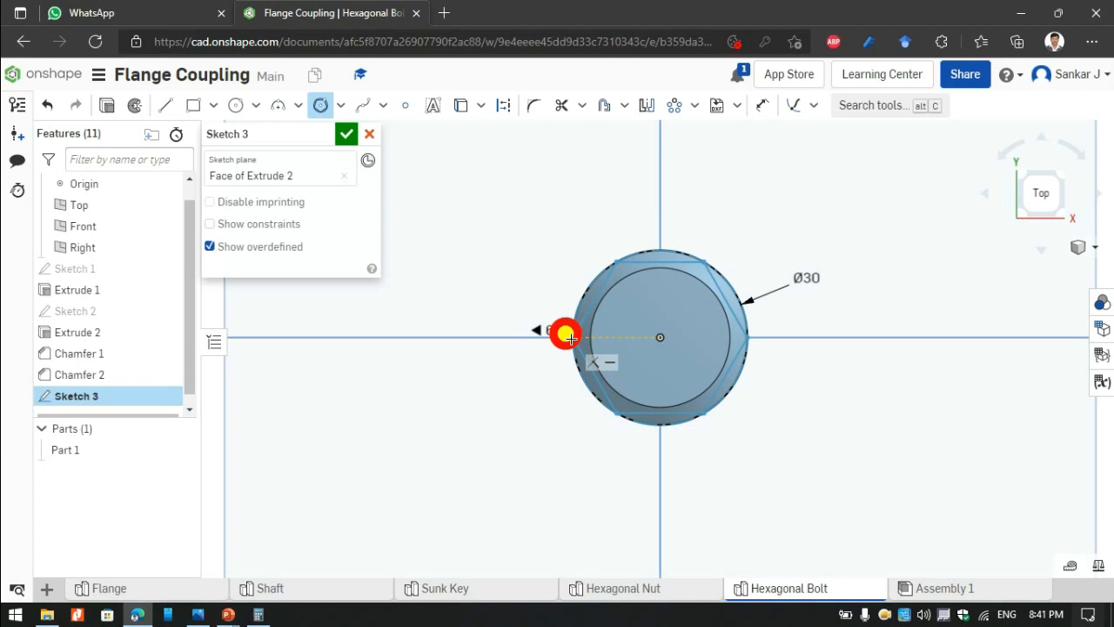
{"action": "left_click", "coordinate": [345, 135]}
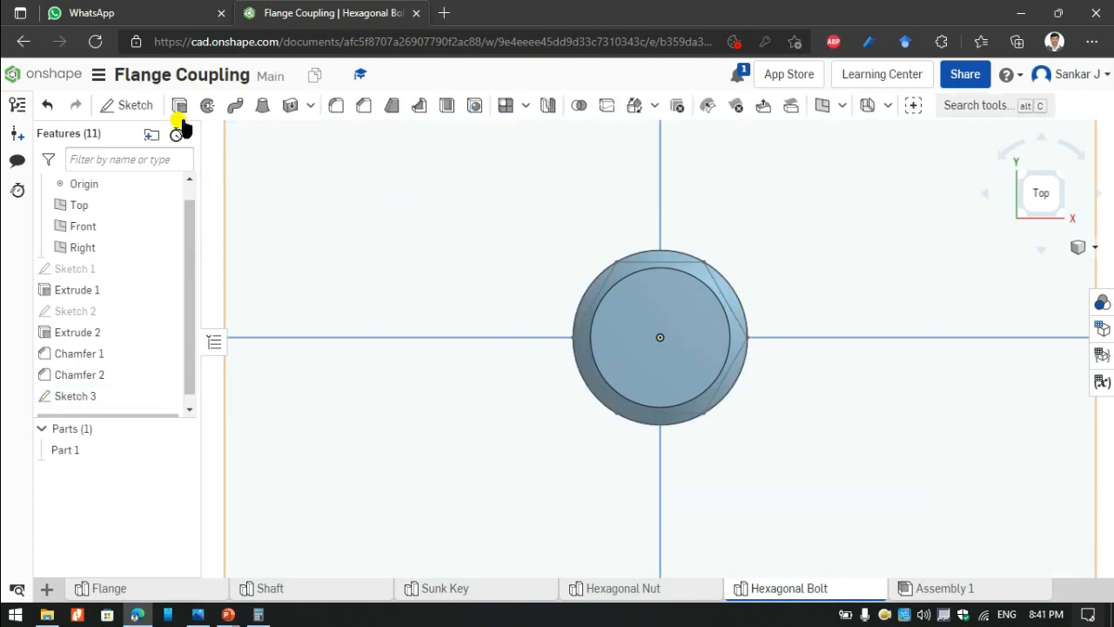
Extrude-remove the six sketch regions outside the hexagon to a blind depth of 25 mm with Merge with all enabled.
{"action": "left_click", "coordinate": [179, 104]}
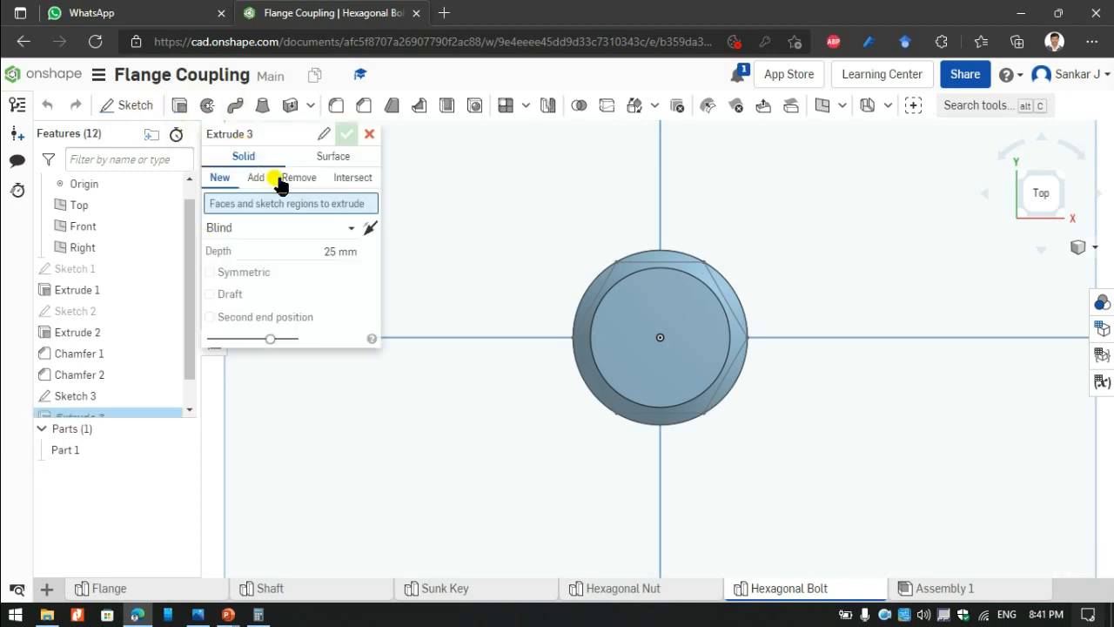
{"action": "left_click", "coordinate": [299, 177]}
{"action": "left_click", "coordinate": [592, 291]}
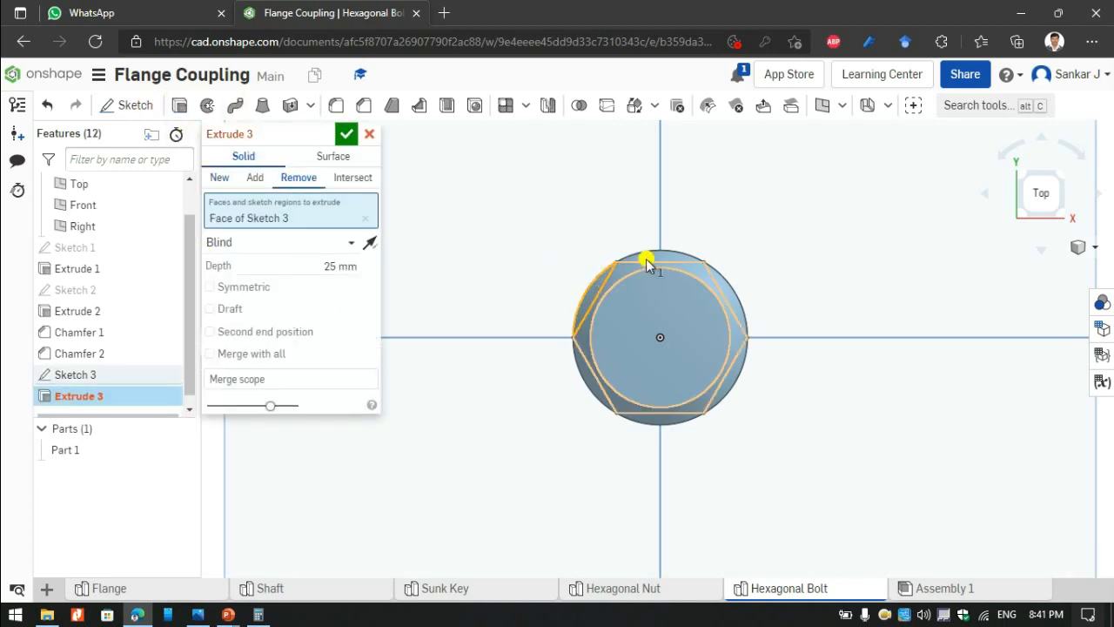
{"action": "left_click", "coordinate": [653, 254]}
{"action": "left_click", "coordinate": [731, 294]}
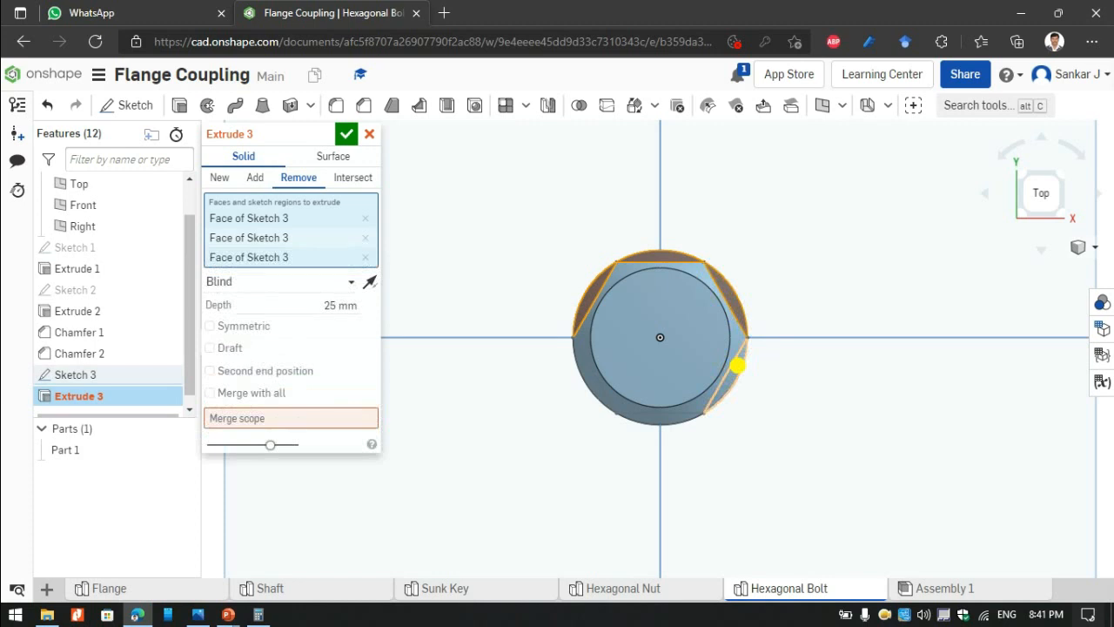
{"action": "left_click", "coordinate": [736, 366]}
{"action": "left_click", "coordinate": [684, 415]}
{"action": "left_click", "coordinate": [587, 389]}
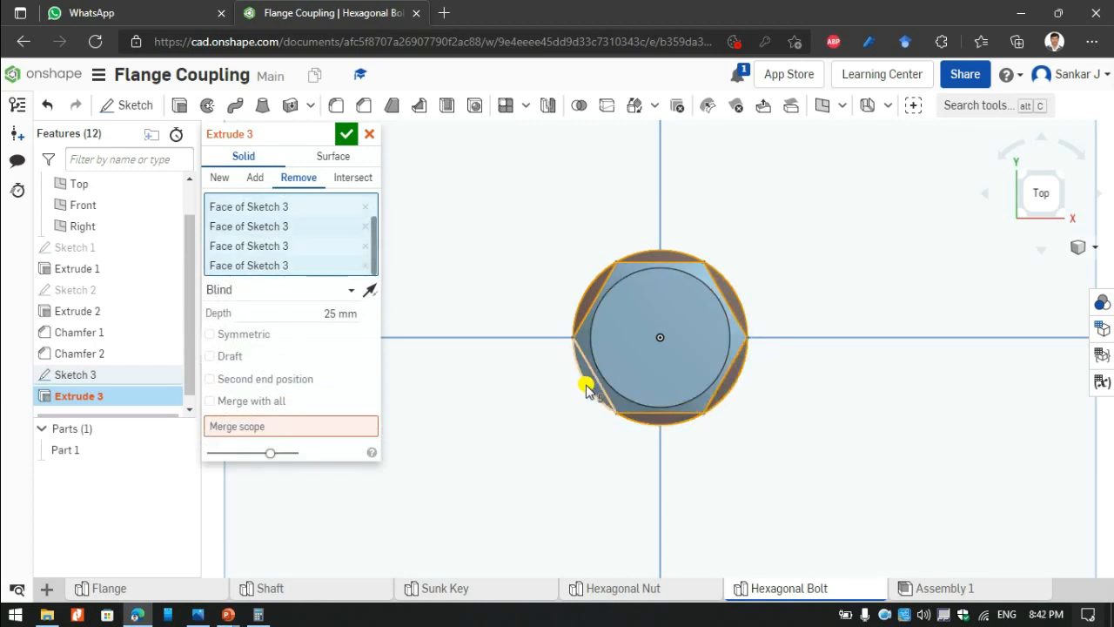
{"action": "left_click", "coordinate": [210, 401]}
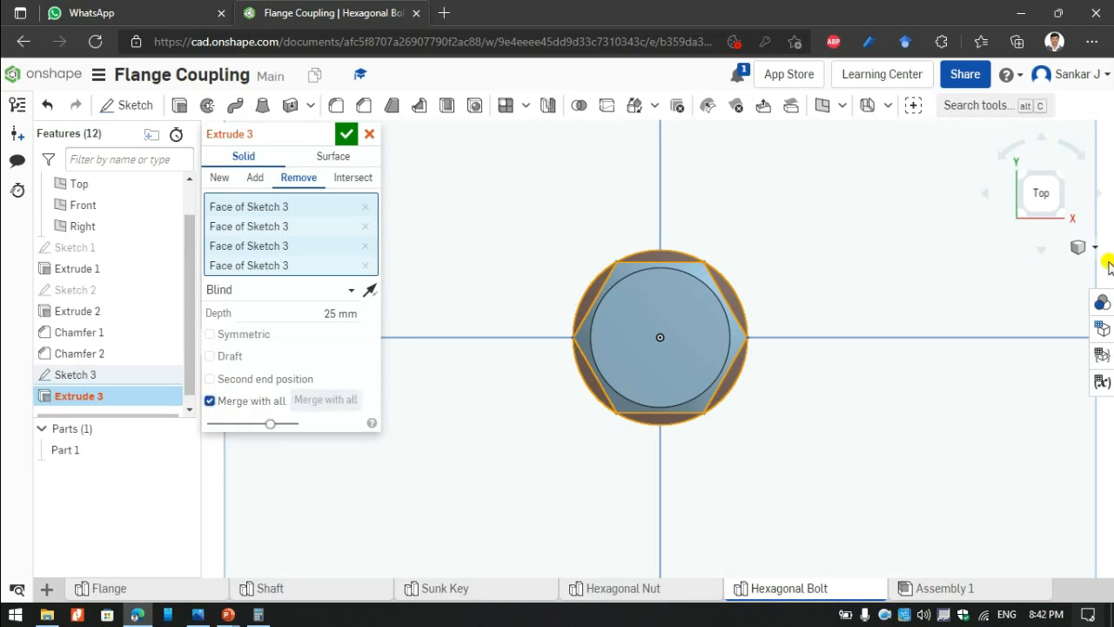
{"action": "left_click", "coordinate": [1063, 215]}
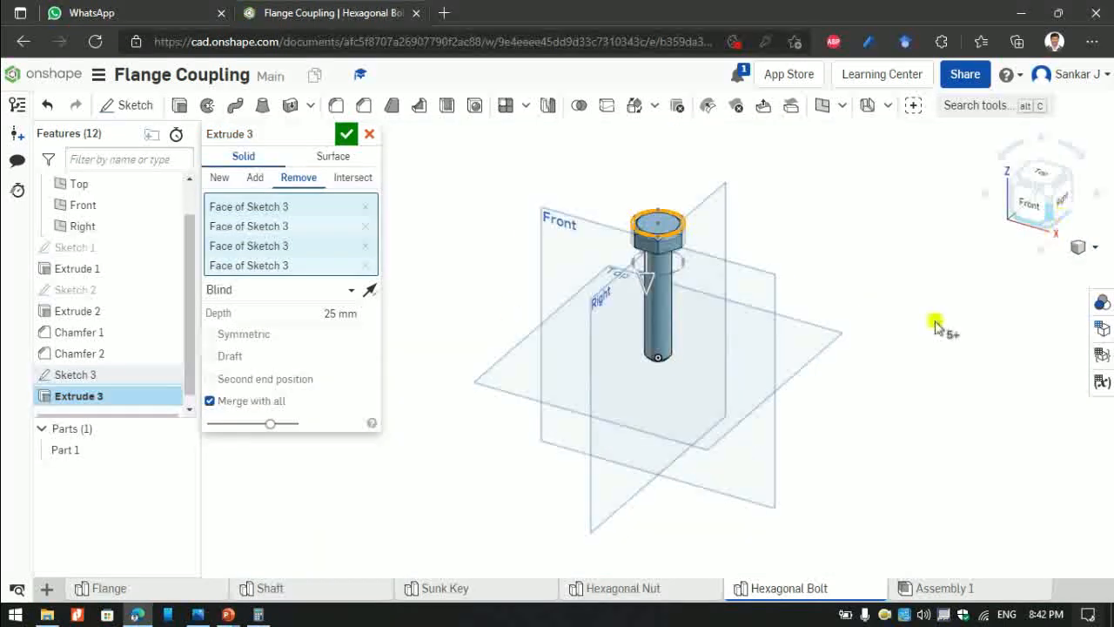
{"action": "left_click", "coordinate": [346, 134]}
{"action": "scroll", "coordinate": [678, 243], "scroll_direction": "up", "scroll_amount": 5}
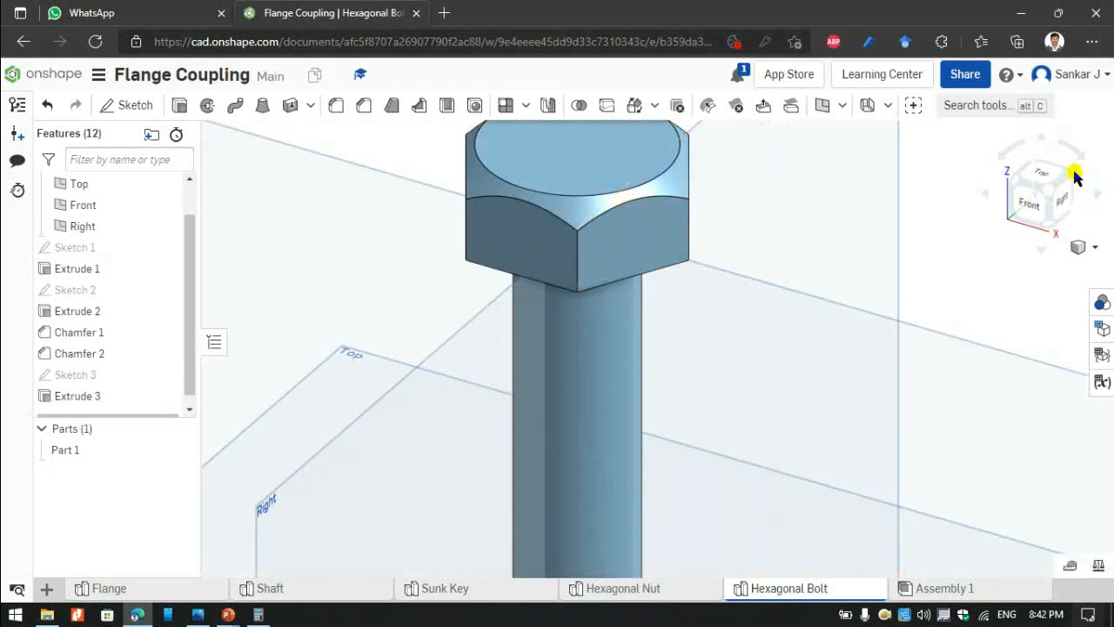
{"action": "left_click", "coordinate": [1070, 177]}
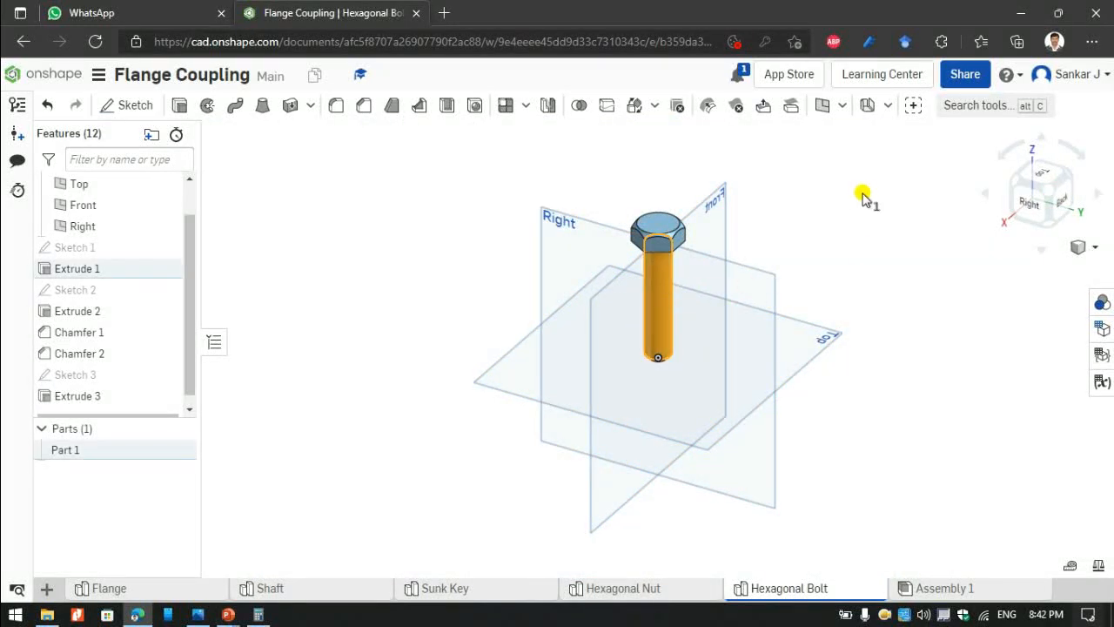
{"action": "scroll", "coordinate": [685, 319], "scroll_direction": "down", "scroll_amount": 2}
{"action": "scroll", "coordinate": [685, 318], "scroll_direction": "up", "scroll_amount": 4}
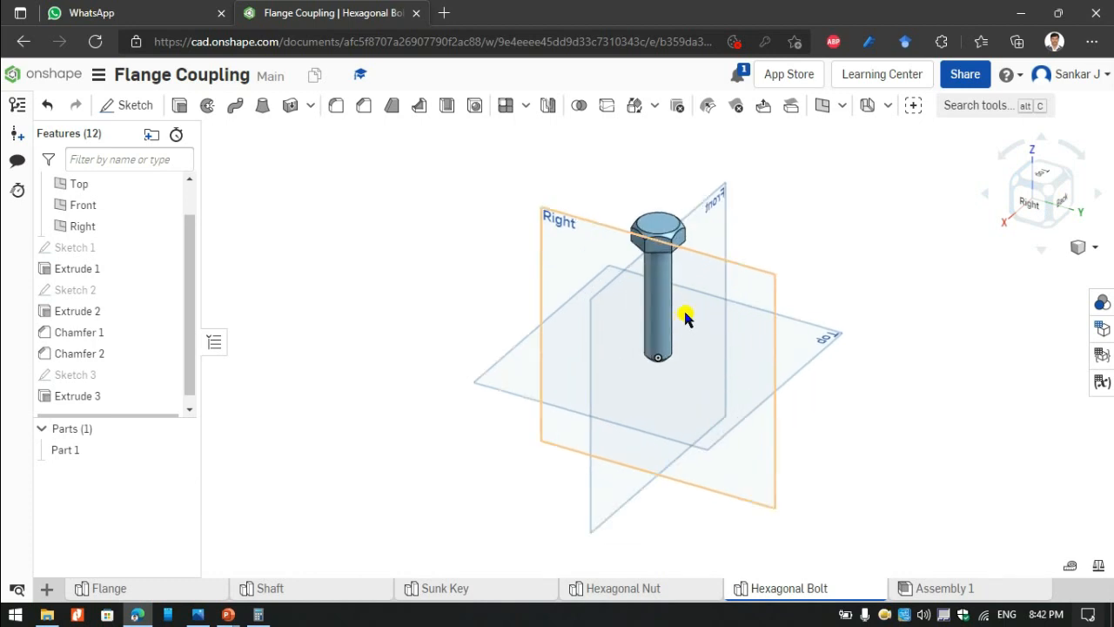
{"action": "left_click", "coordinate": [655, 317]}
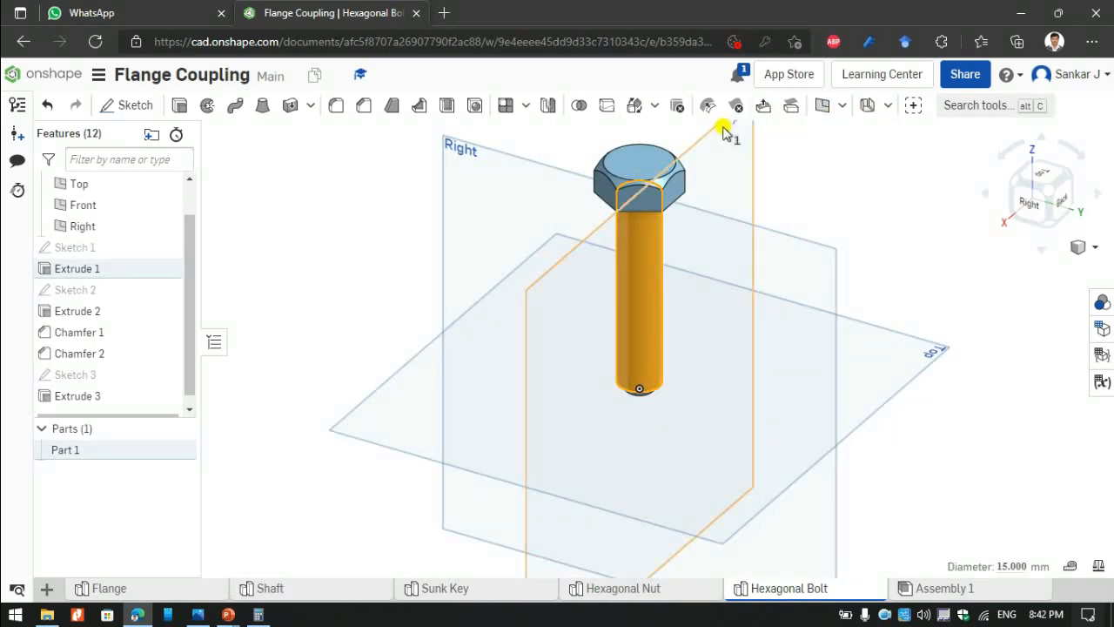
{"action": "left_click", "coordinate": [838, 108]}
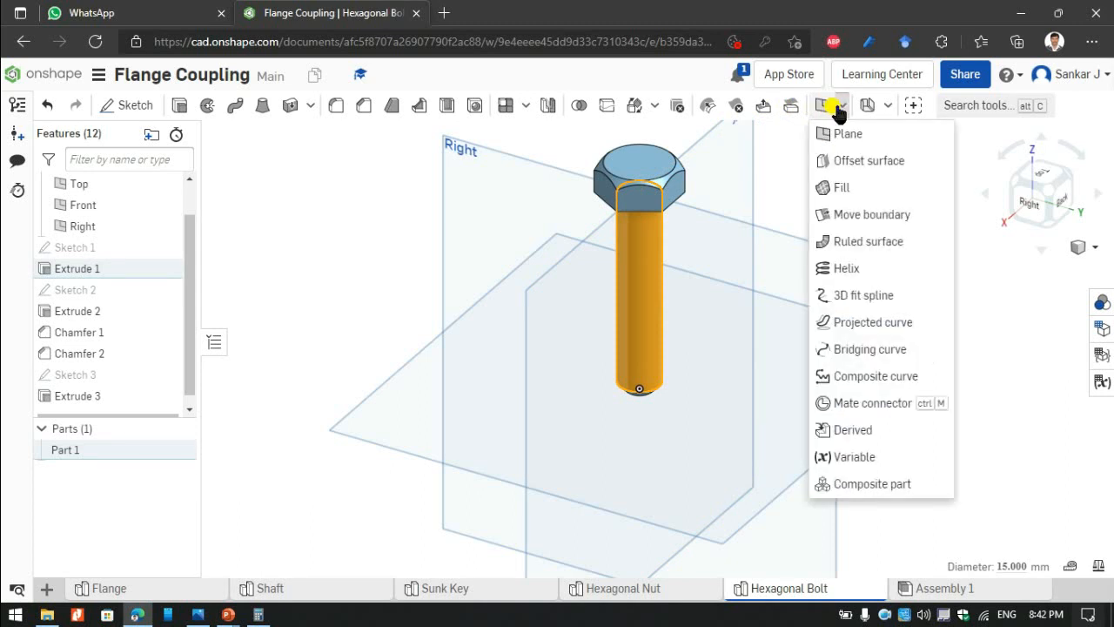
{"action": "left_click", "coordinate": [828, 267]}
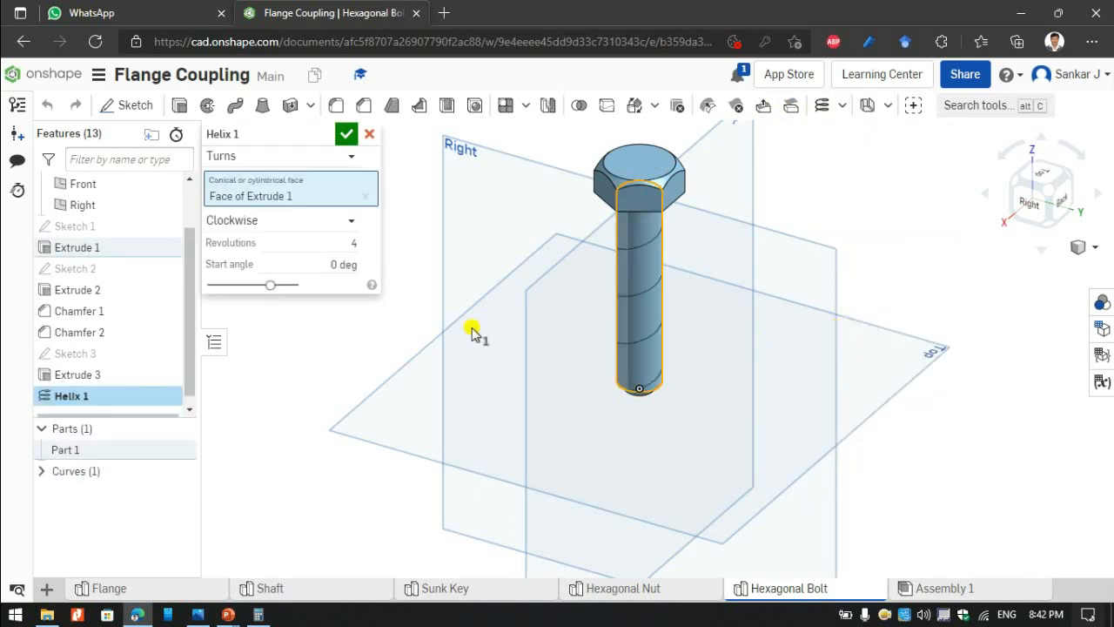
{"action": "left_click", "coordinate": [367, 134]}
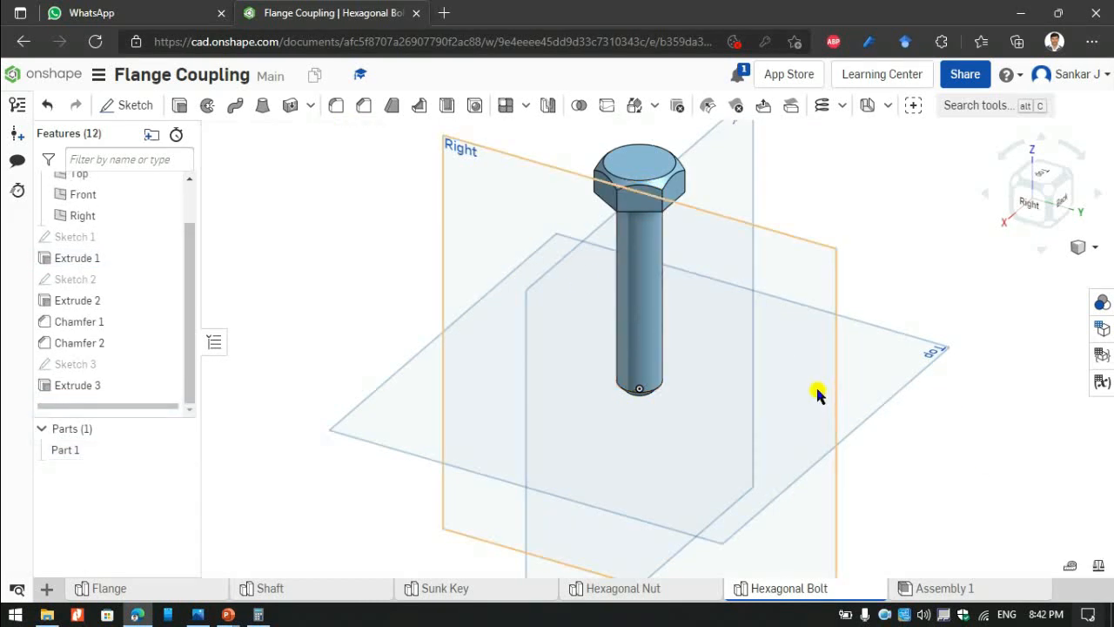
{"action": "scroll", "coordinate": [821, 389], "scroll_direction": "down", "scroll_amount": 3}
{"action": "scroll", "coordinate": [873, 342], "scroll_direction": "up", "scroll_amount": 3}
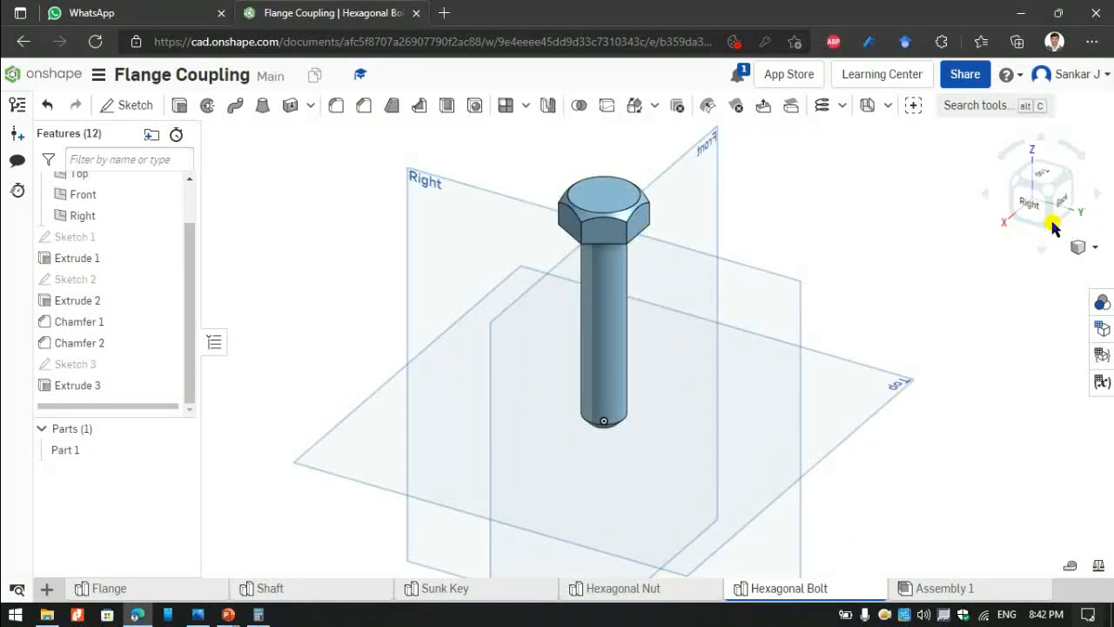
{"action": "scroll", "coordinate": [796, 374], "scroll_direction": "down", "scroll_amount": 2}
{"action": "scroll", "coordinate": [611, 340], "scroll_direction": "up", "scroll_amount": 5}
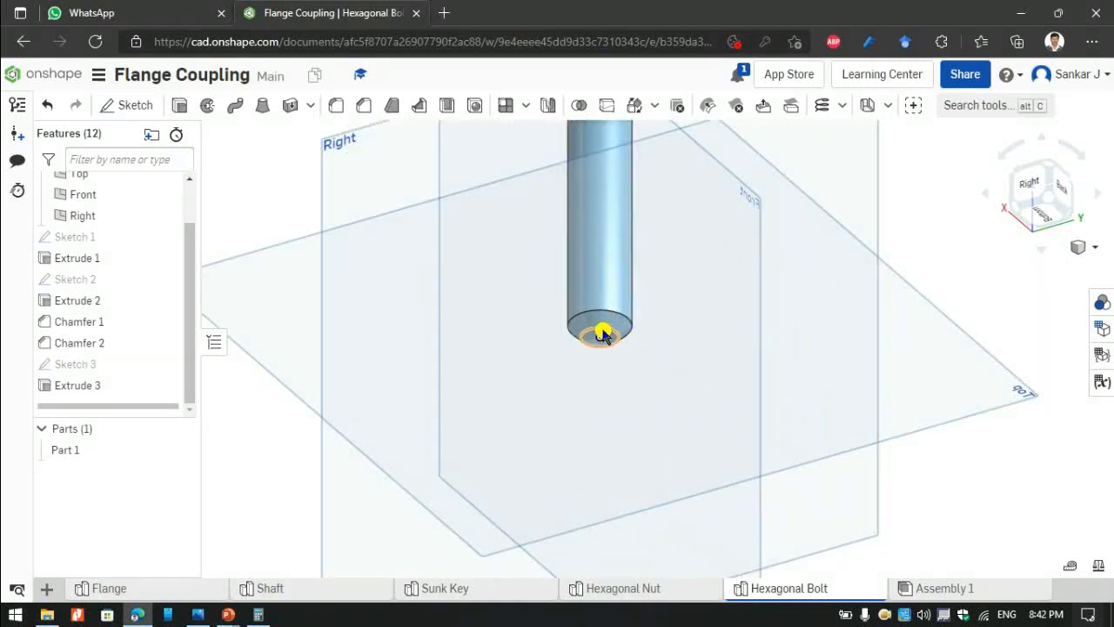
{"action": "left_click", "coordinate": [602, 334]}
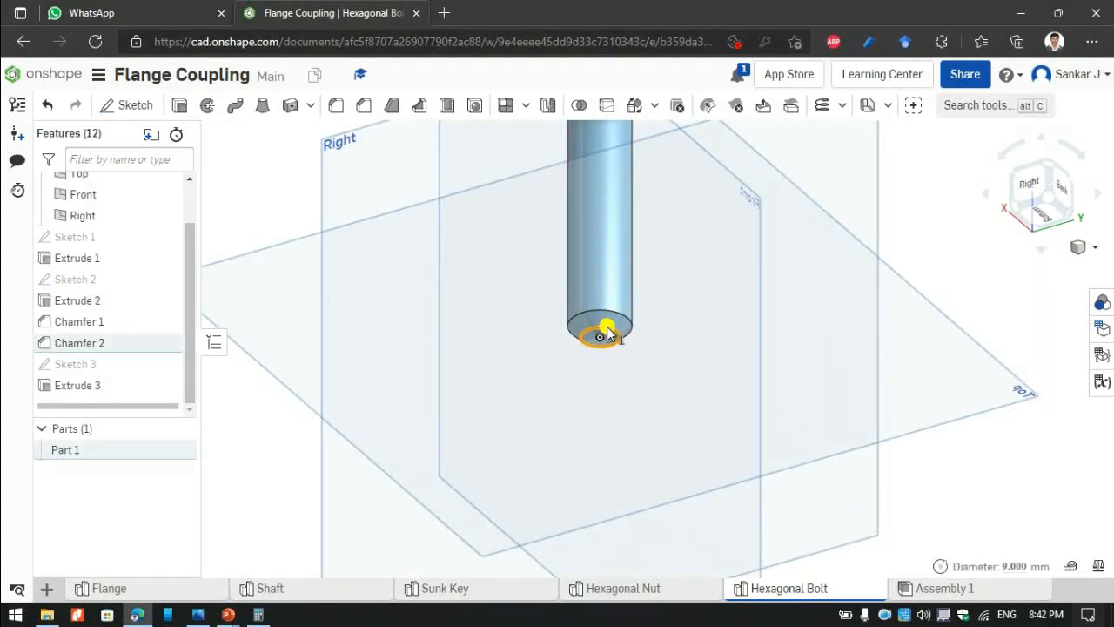
{"action": "left_click", "coordinate": [818, 105]}
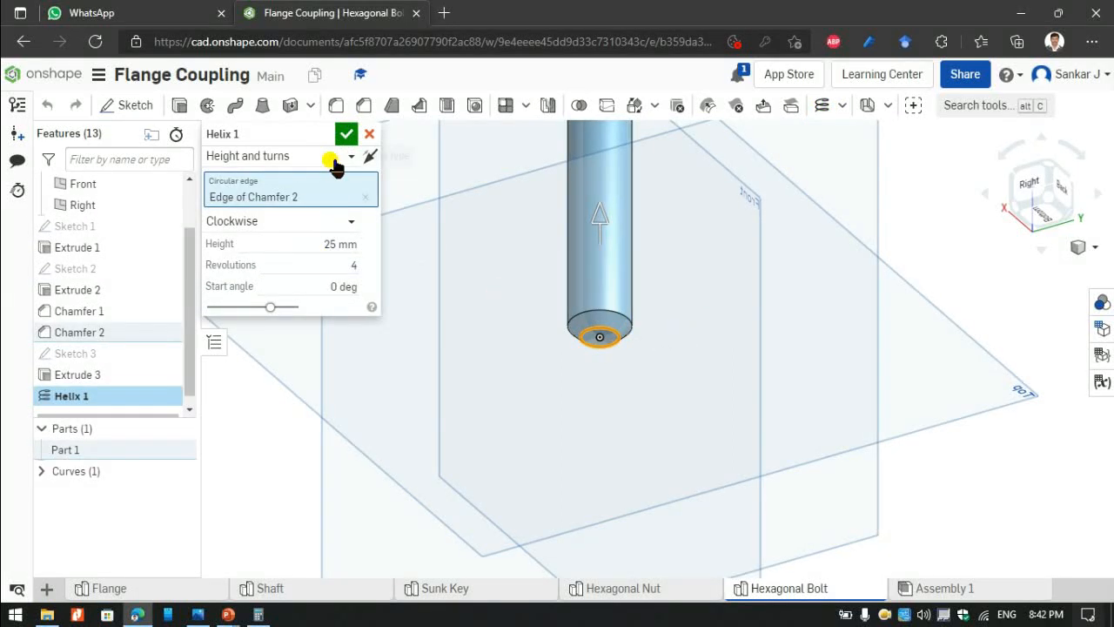
{"action": "left_click", "coordinate": [374, 131]}
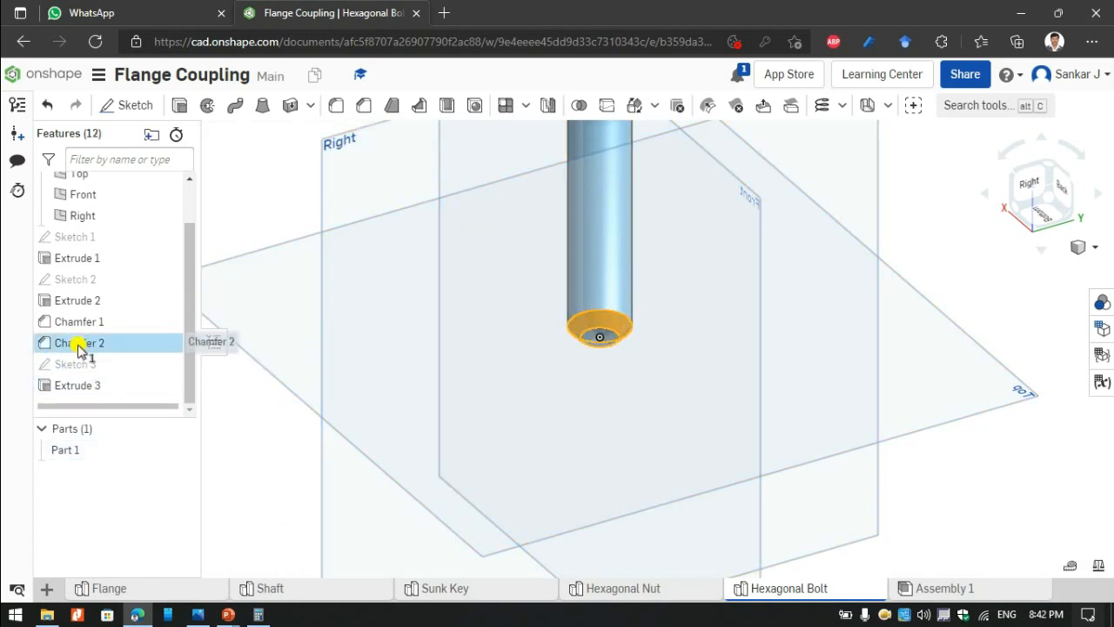
Delete the chamfer at the free end of the bolt shank.
{"action": "right_click", "coordinate": [78, 345]}
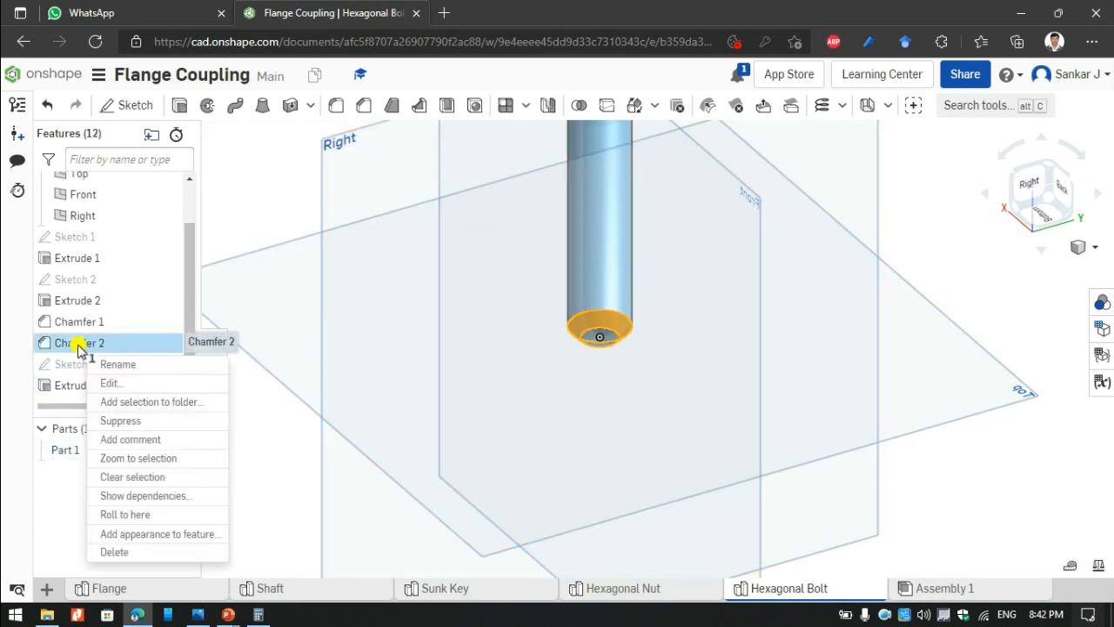
{"action": "left_click", "coordinate": [114, 552]}
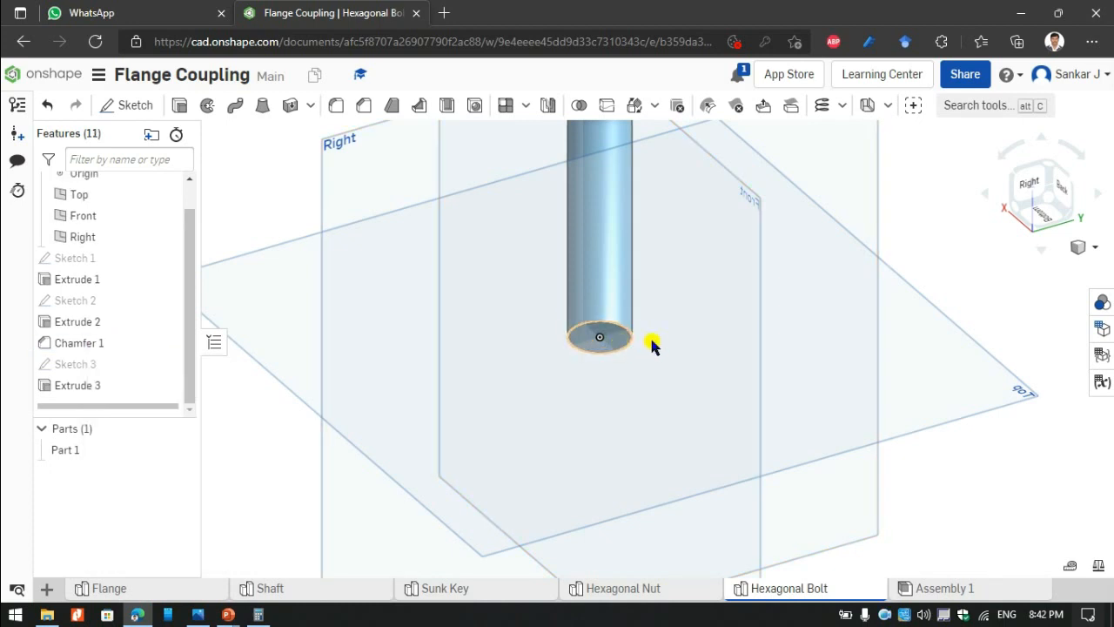
{"action": "left_click", "coordinate": [842, 106]}
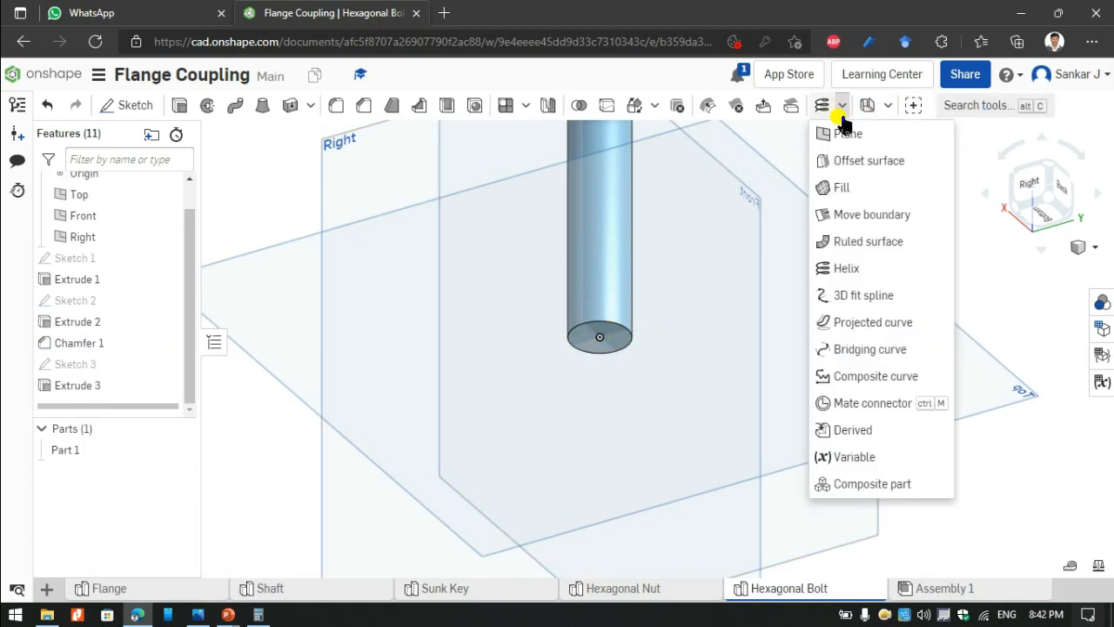
{"action": "left_click", "coordinate": [831, 266]}
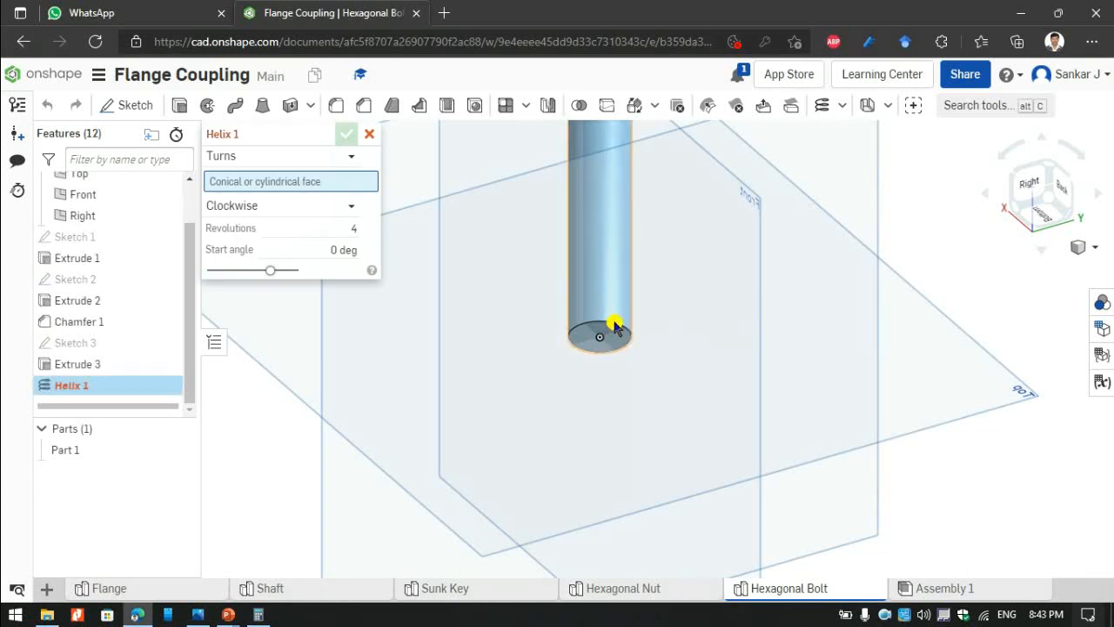
{"action": "scroll", "coordinate": [585, 325], "scroll_direction": "up", "scroll_amount": 3}
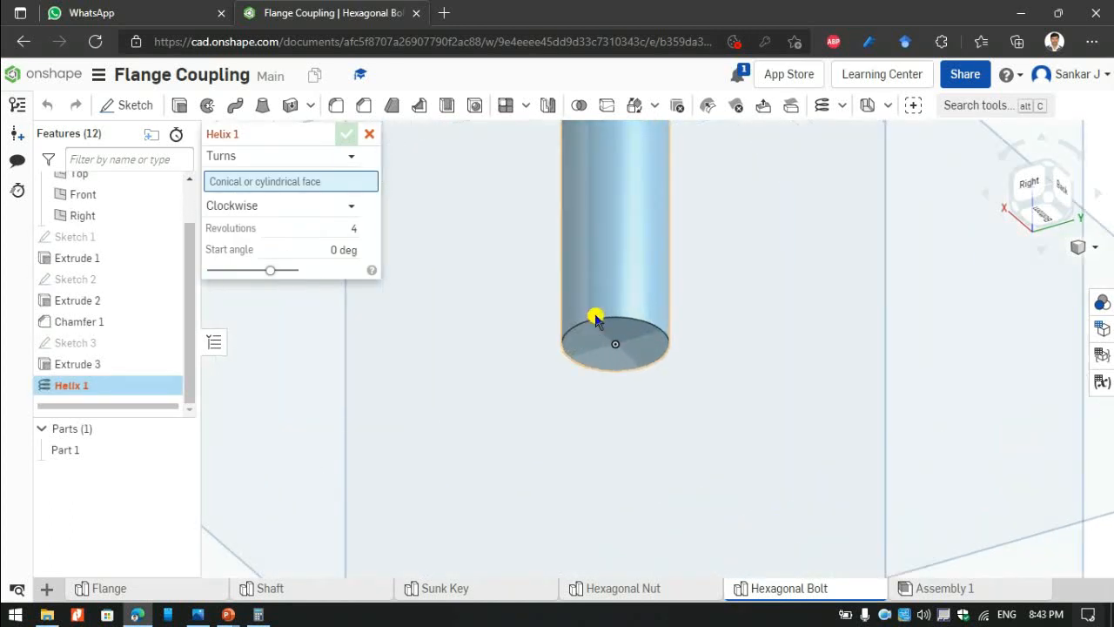
{"action": "left_click", "coordinate": [372, 134]}
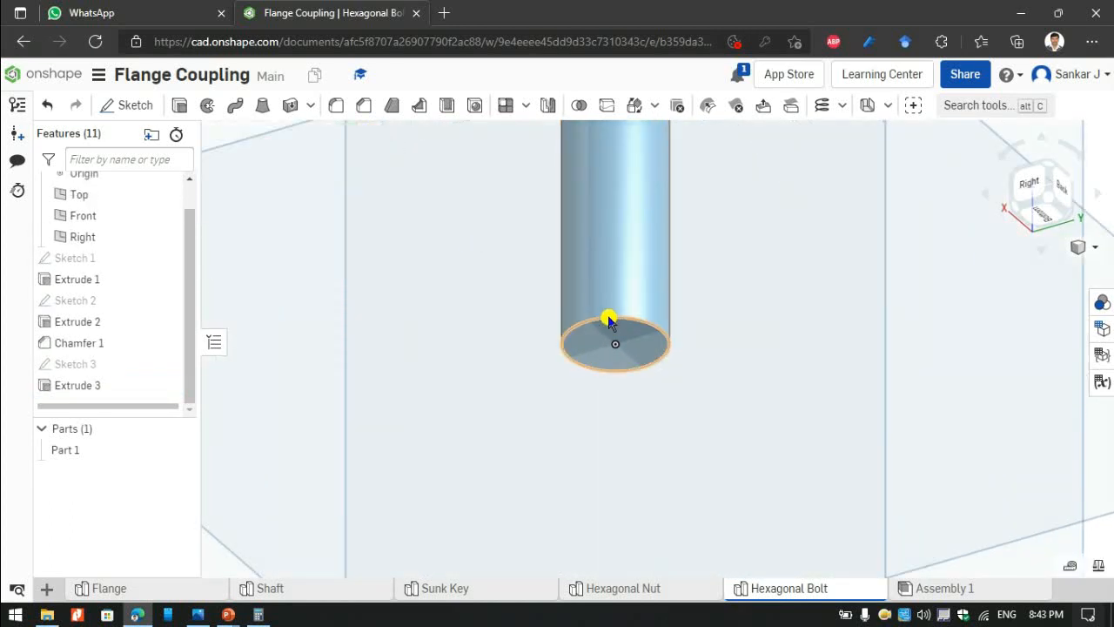
Create a clockwise Height and pitch helix from the circular edge at the shank's free end, with 30 mm height and 1 mm helical pitch.
{"action": "left_click", "coordinate": [820, 104]}
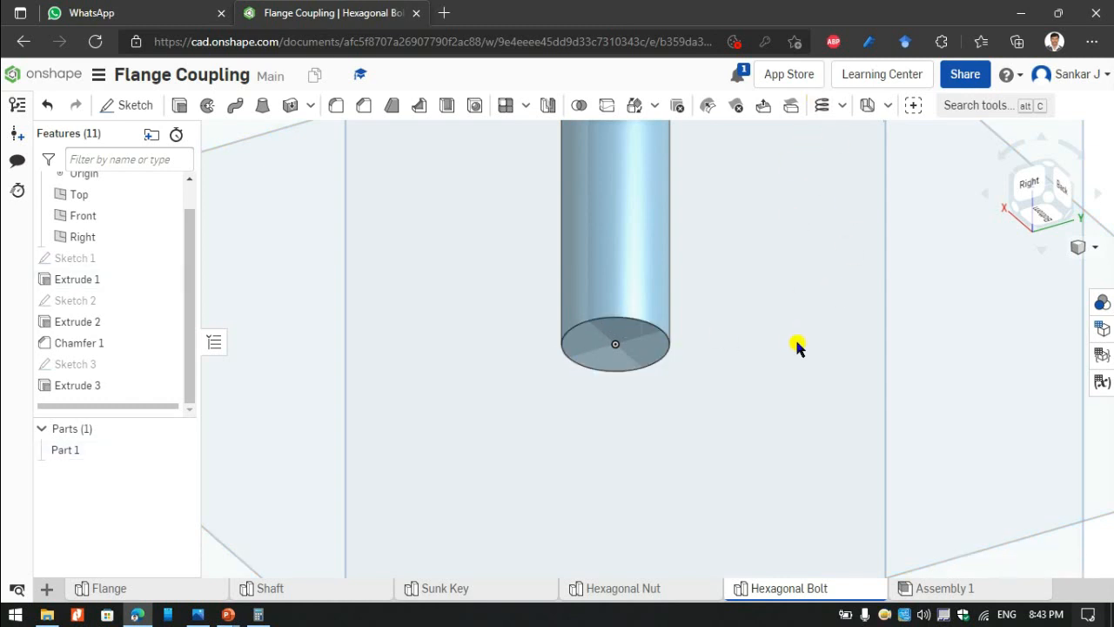
{"action": "scroll", "coordinate": [766, 348], "scroll_direction": "down", "scroll_amount": 4}
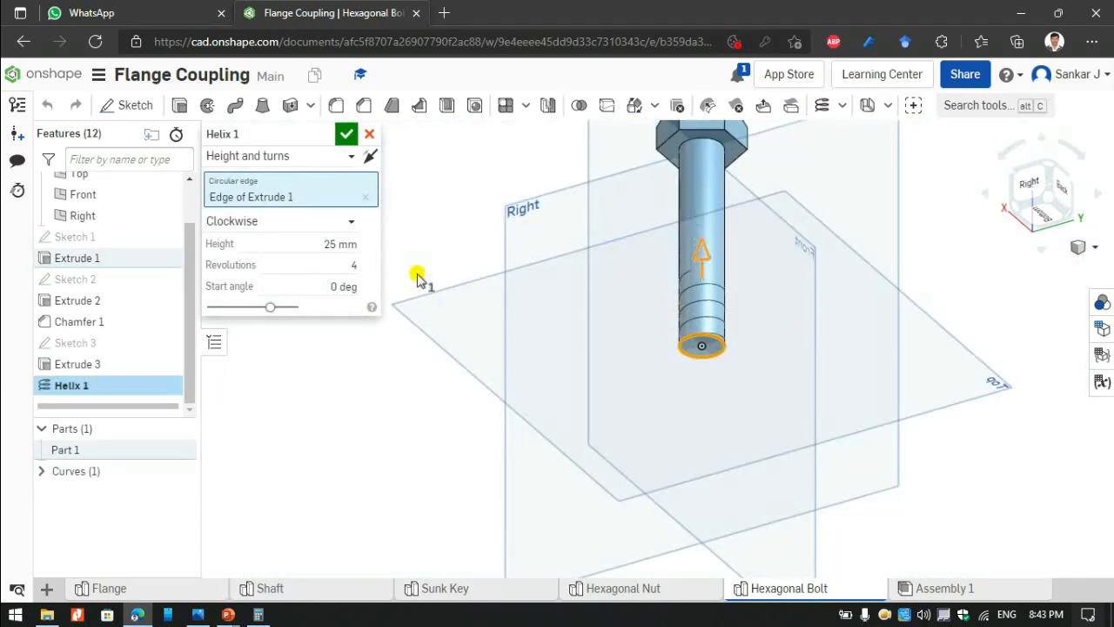
{"action": "left_click", "coordinate": [346, 164]}
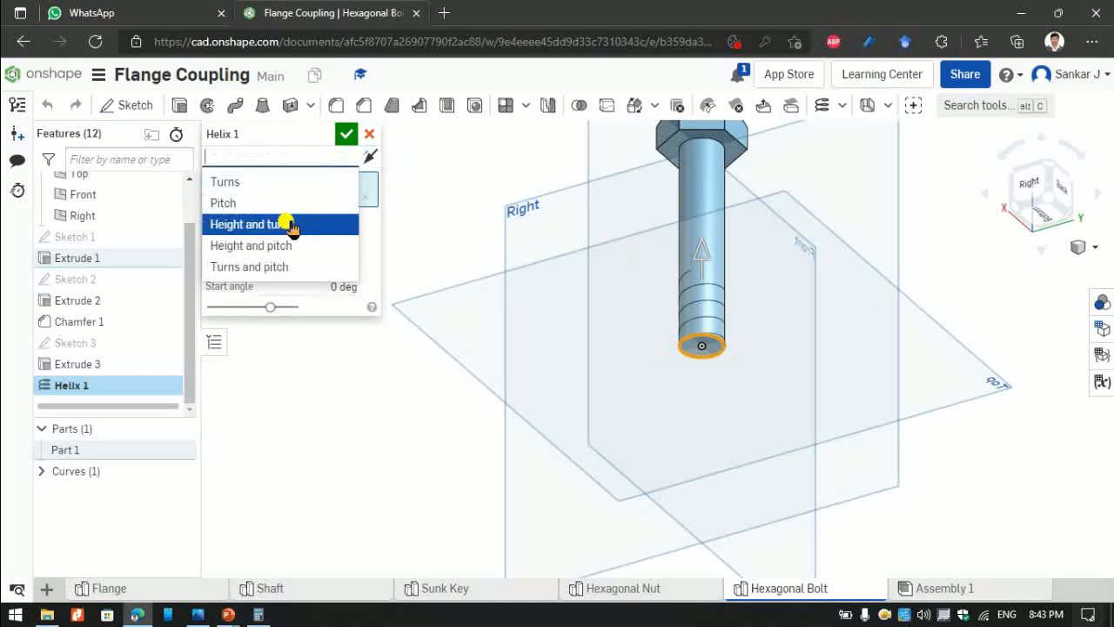
{"action": "left_click", "coordinate": [276, 245]}
{"action": "left_click", "coordinate": [293, 248]}
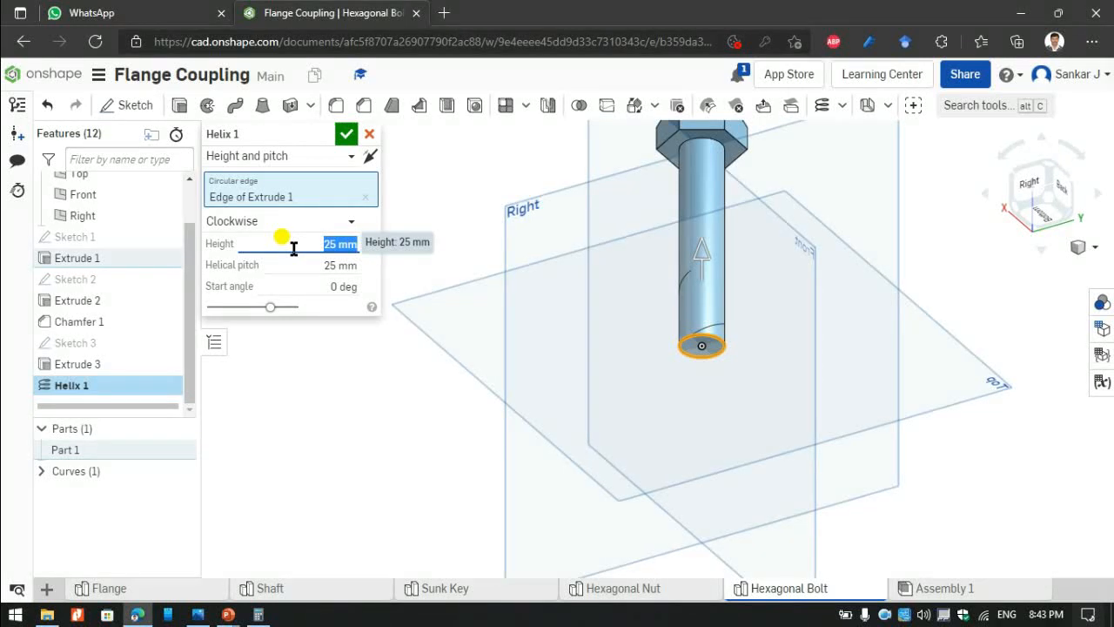
{"action": "key", "text": "Tab"}
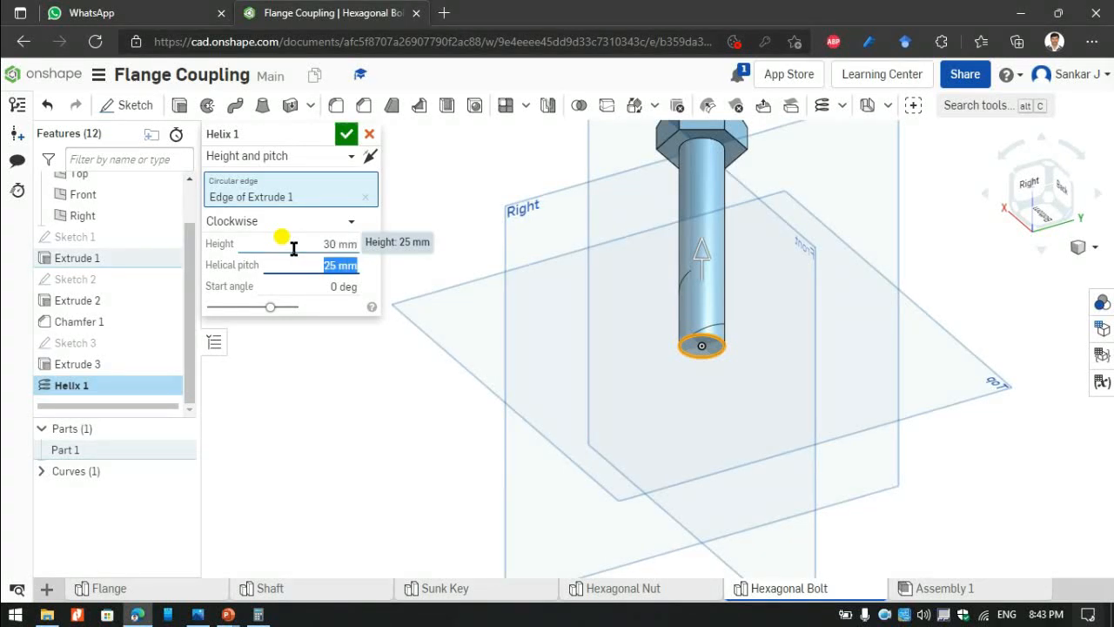
{"action": "type", "text": "1"}
{"action": "left_click", "coordinate": [347, 131]}
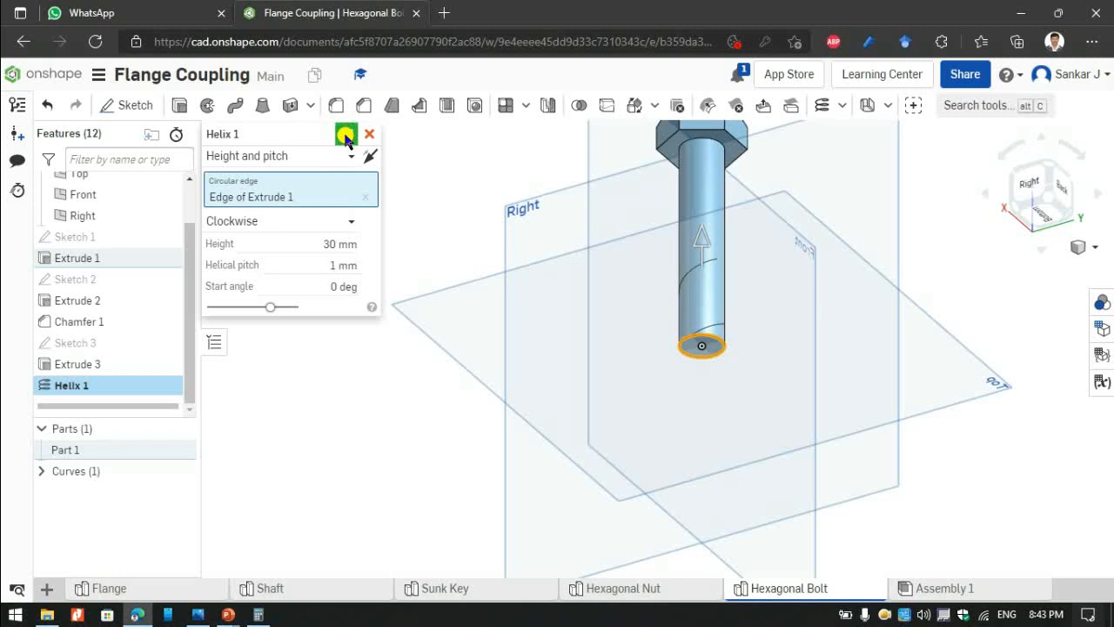
Inspect the helix on the bolt shank up close and from other sides, and set the view to isometric.
{"action": "scroll", "coordinate": [716, 304], "scroll_direction": "up", "scroll_amount": 5}
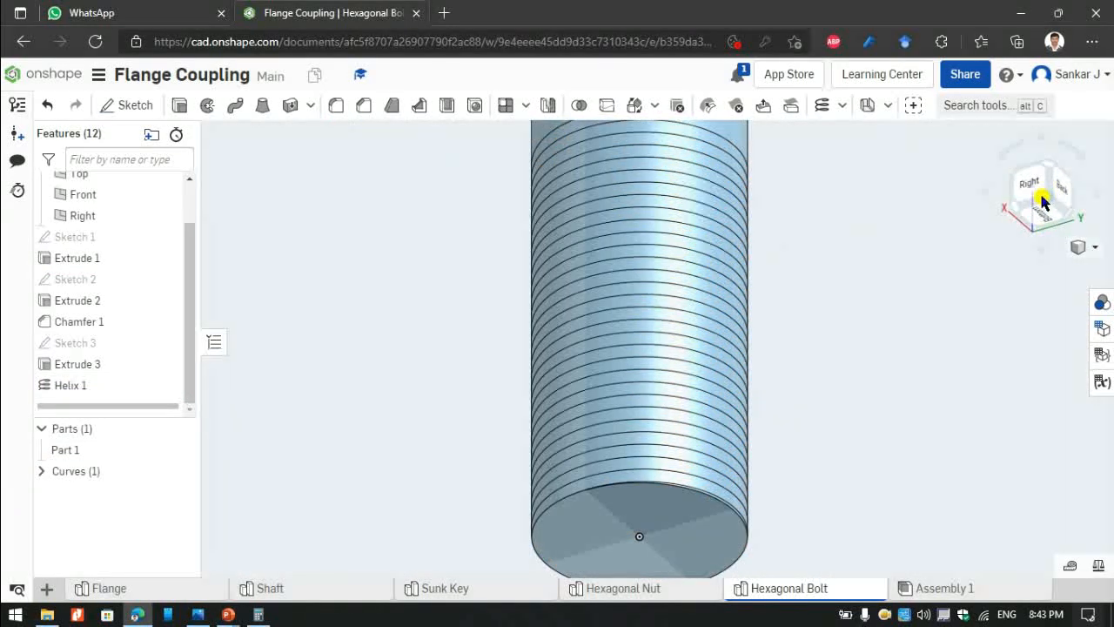
{"action": "left_click", "coordinate": [1048, 170]}
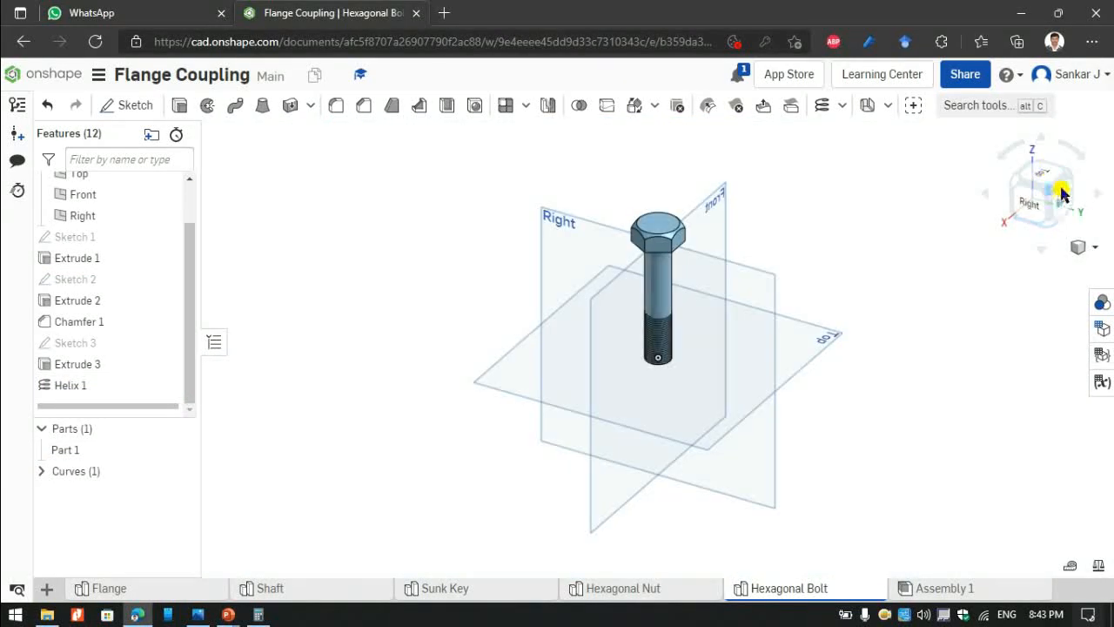
{"action": "left_click", "coordinate": [1096, 195]}
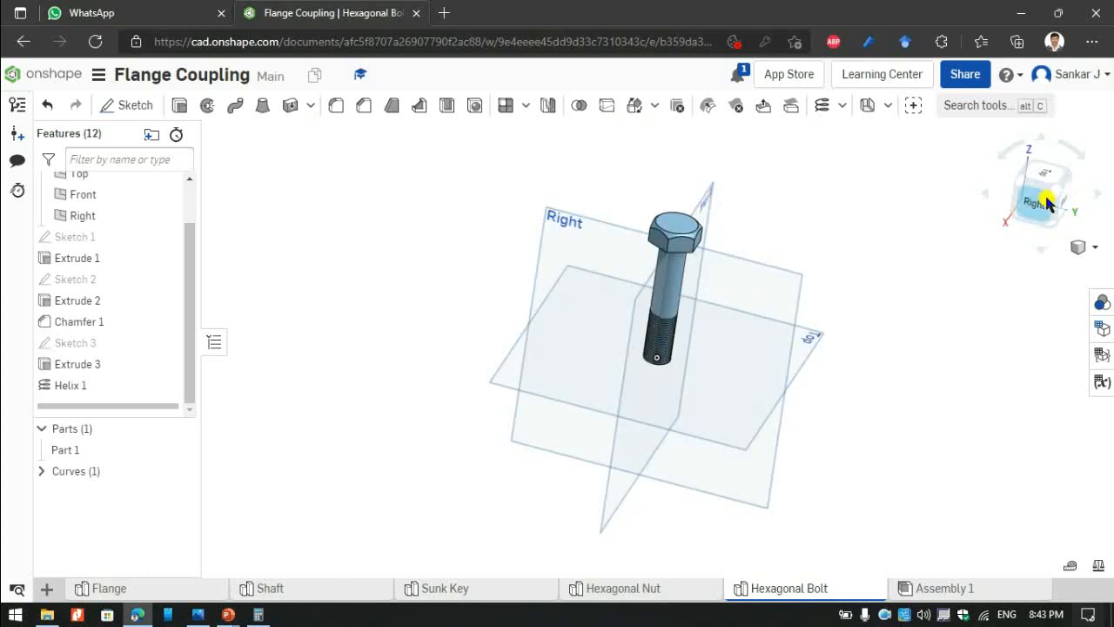
{"action": "left_click", "coordinate": [1054, 194]}
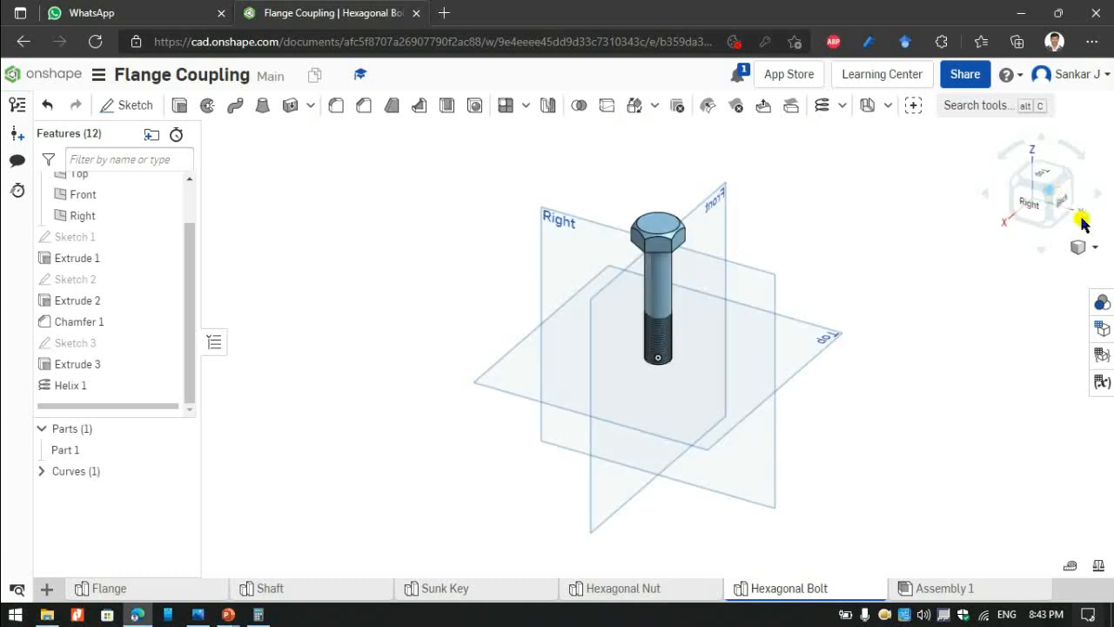
{"action": "left_click", "coordinate": [1090, 248]}
{"action": "left_click", "coordinate": [1025, 270]}
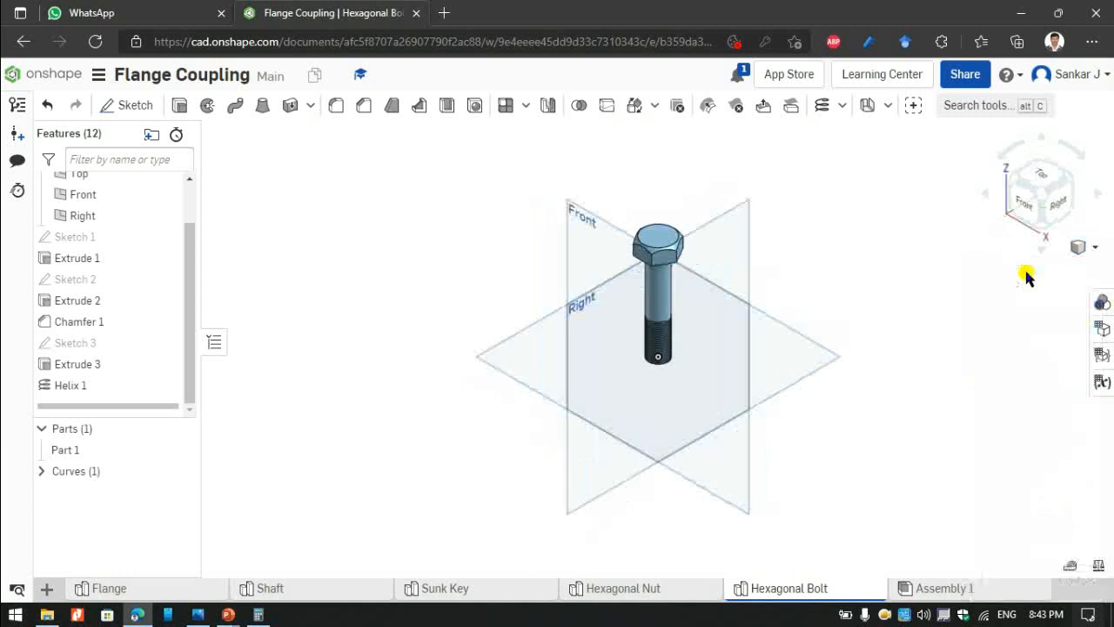
Sketch a closed triangle with sides of about 1.5 mm on the Front plane, just below the shank's free end, one corner pointing toward the axis.
{"action": "left_click", "coordinate": [605, 252]}
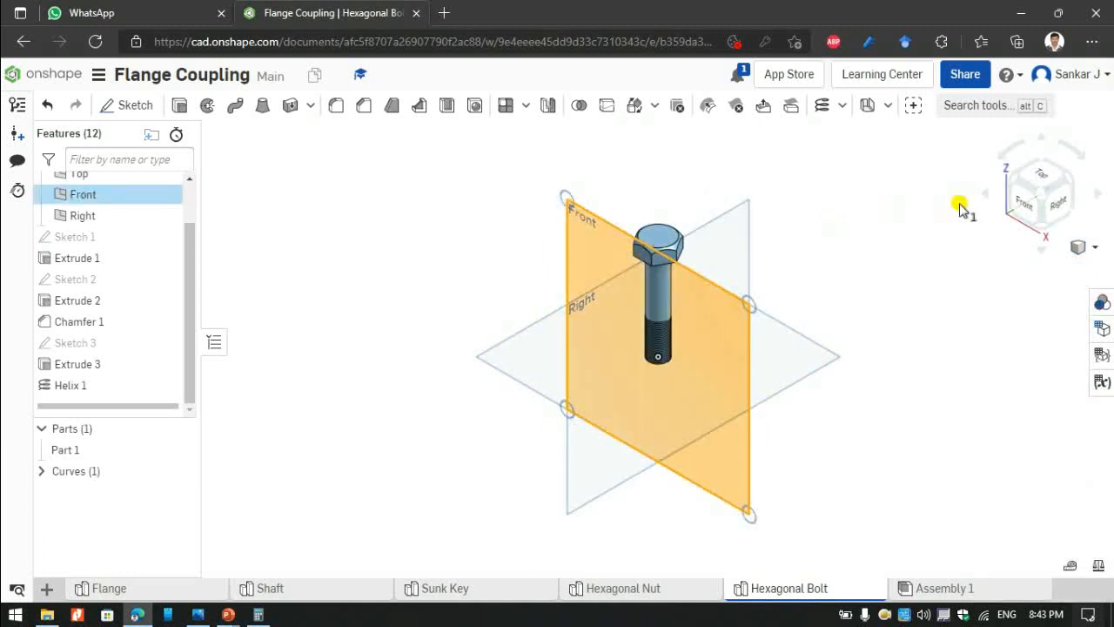
{"action": "left_click", "coordinate": [1018, 202]}
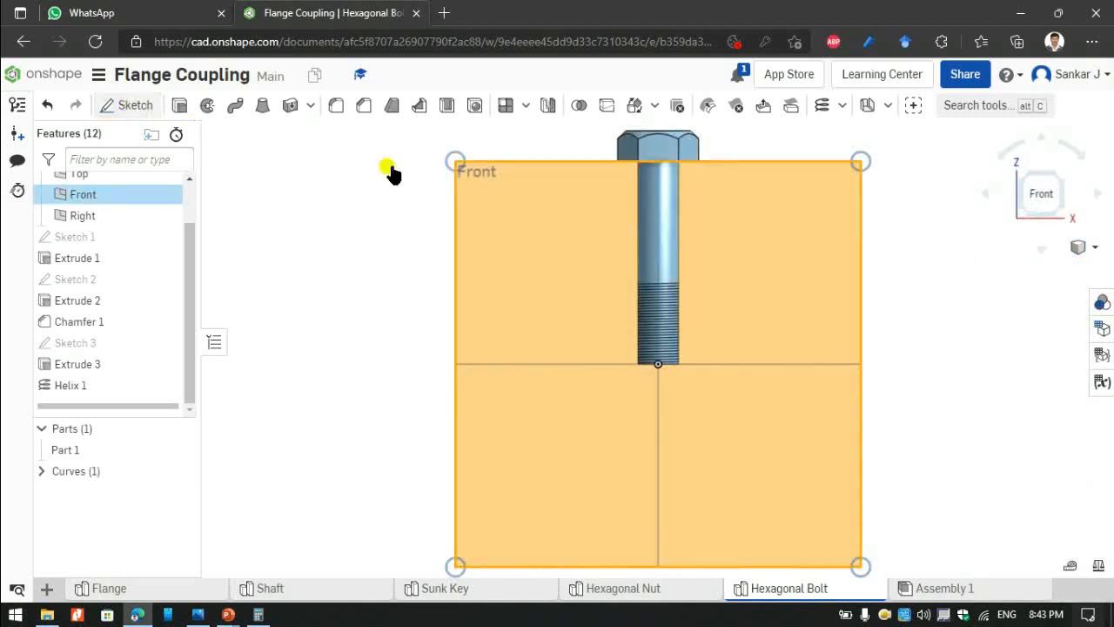
{"action": "key", "text": "Escape"}
{"action": "scroll", "coordinate": [666, 353], "scroll_direction": "up", "scroll_amount": 8}
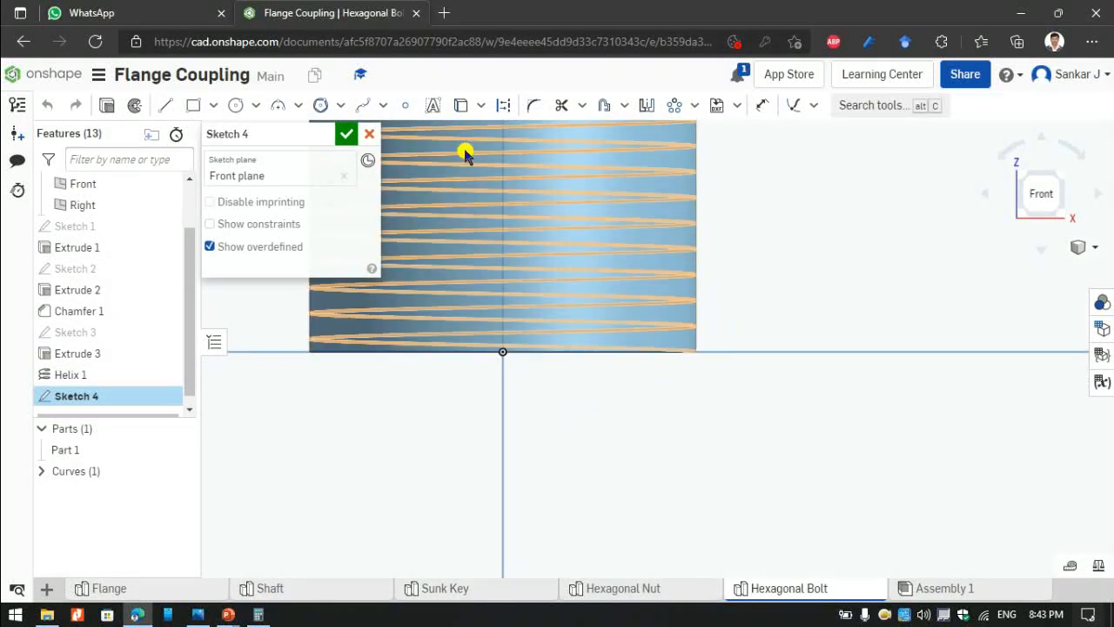
{"action": "left_click", "coordinate": [164, 106]}
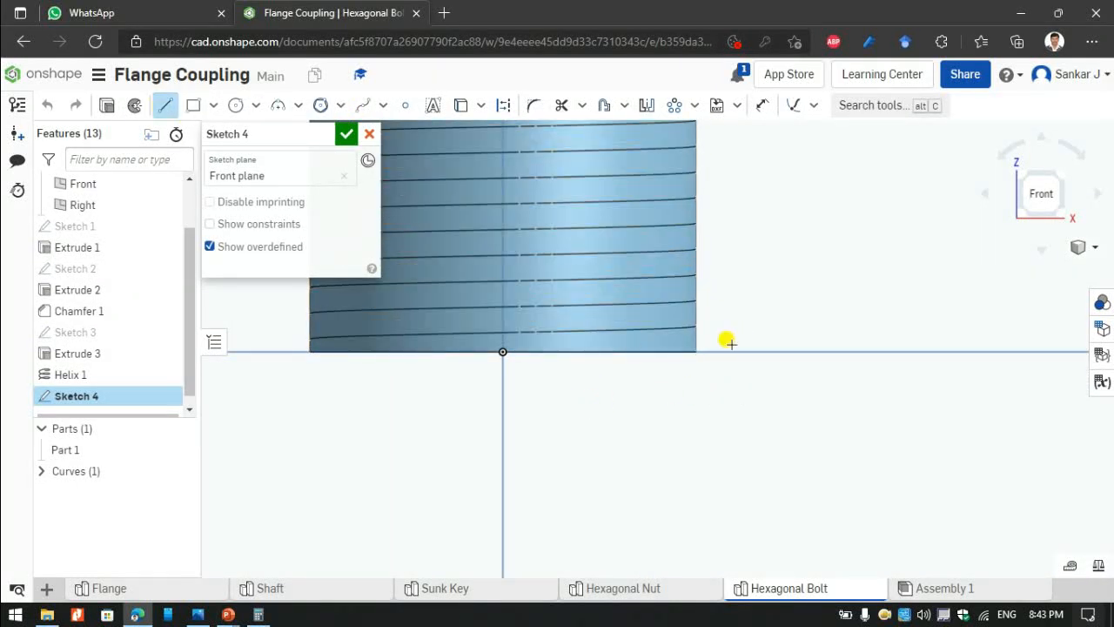
{"action": "left_click", "coordinate": [740, 385]}
{"action": "left_click", "coordinate": [738, 424]}
{"action": "left_click", "coordinate": [710, 406]}
{"action": "left_click", "coordinate": [740, 386]}
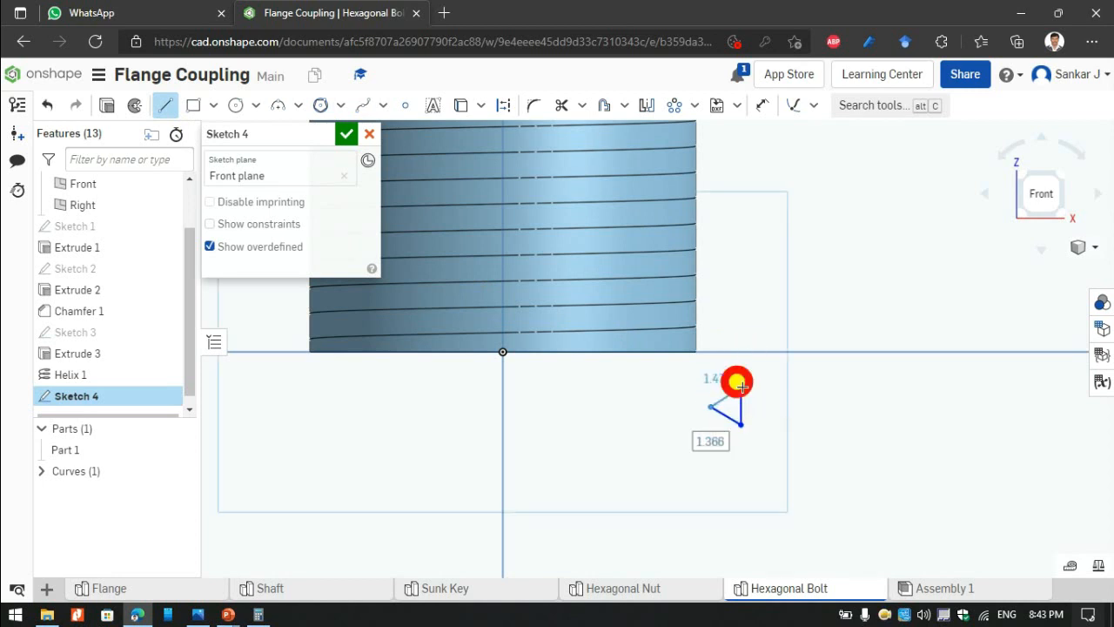
Make the triangle's three sides equal and dimension its vertical side to 0.95 mm.
{"action": "left_click", "coordinate": [811, 106]}
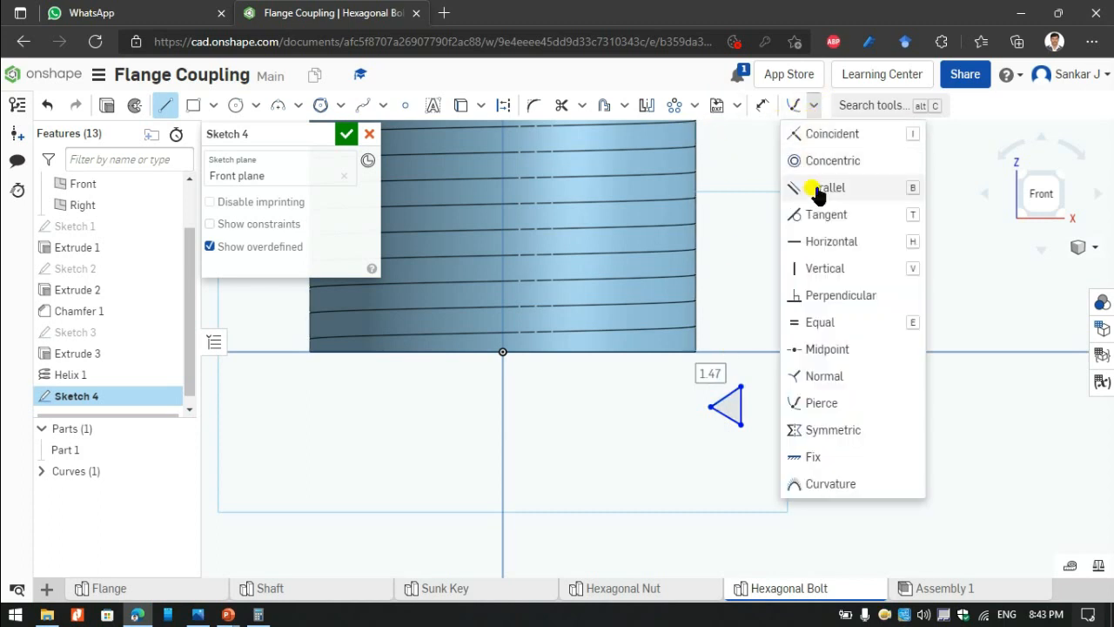
{"action": "left_click", "coordinate": [821, 322]}
{"action": "left_click_drag", "start_coordinate": [693, 364], "coordinate": [760, 438]}
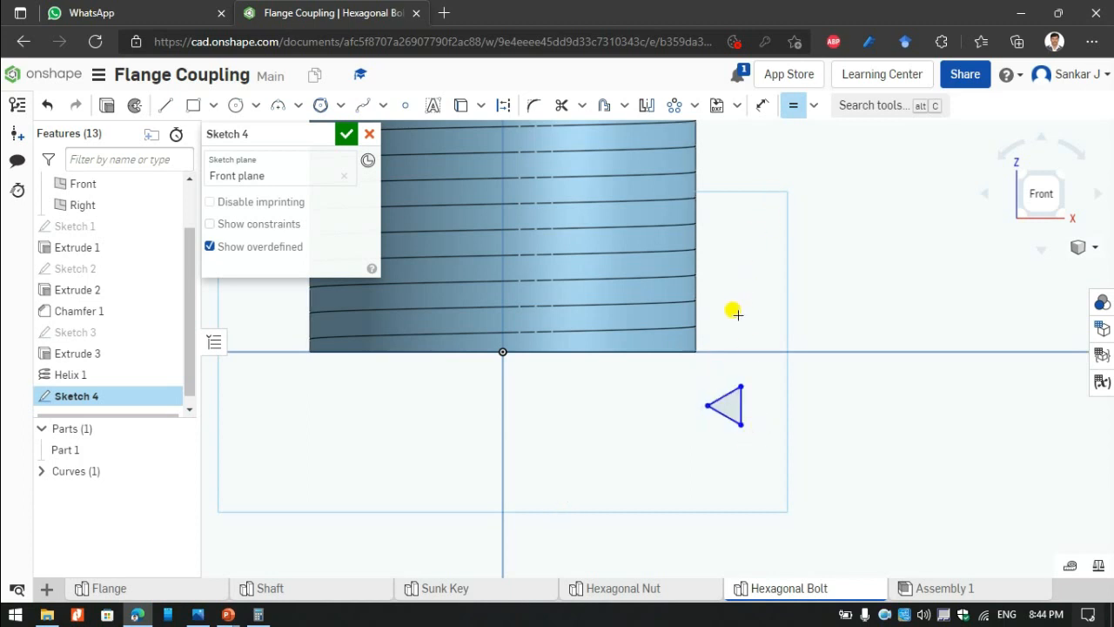
{"action": "key", "text": "u"}
{"action": "left_click", "coordinate": [740, 399]}
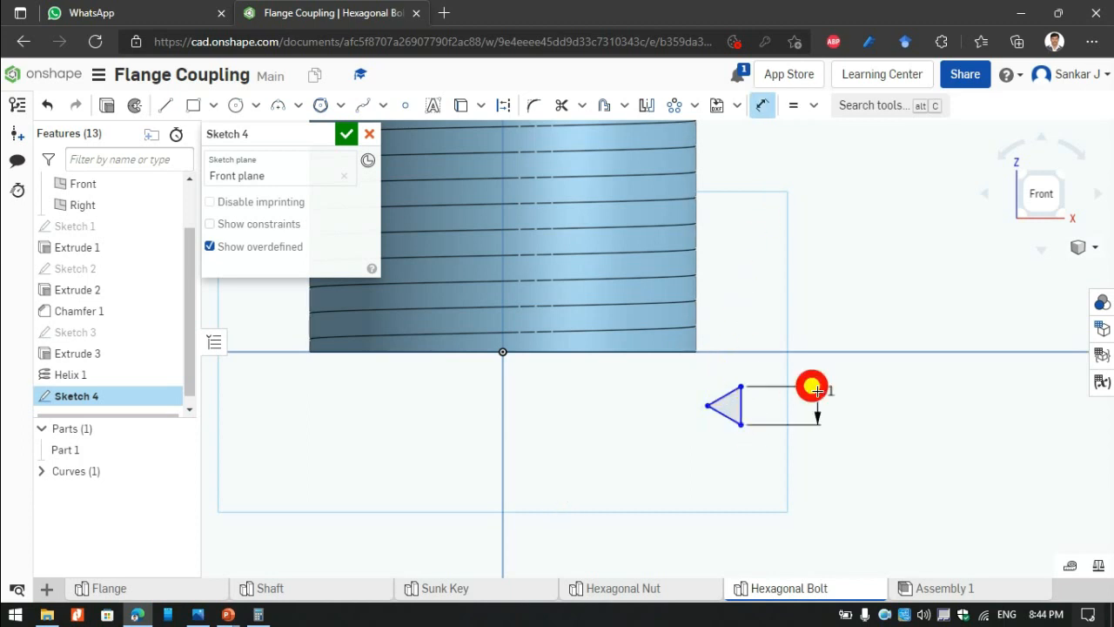
{"action": "left_click", "coordinate": [818, 391]}
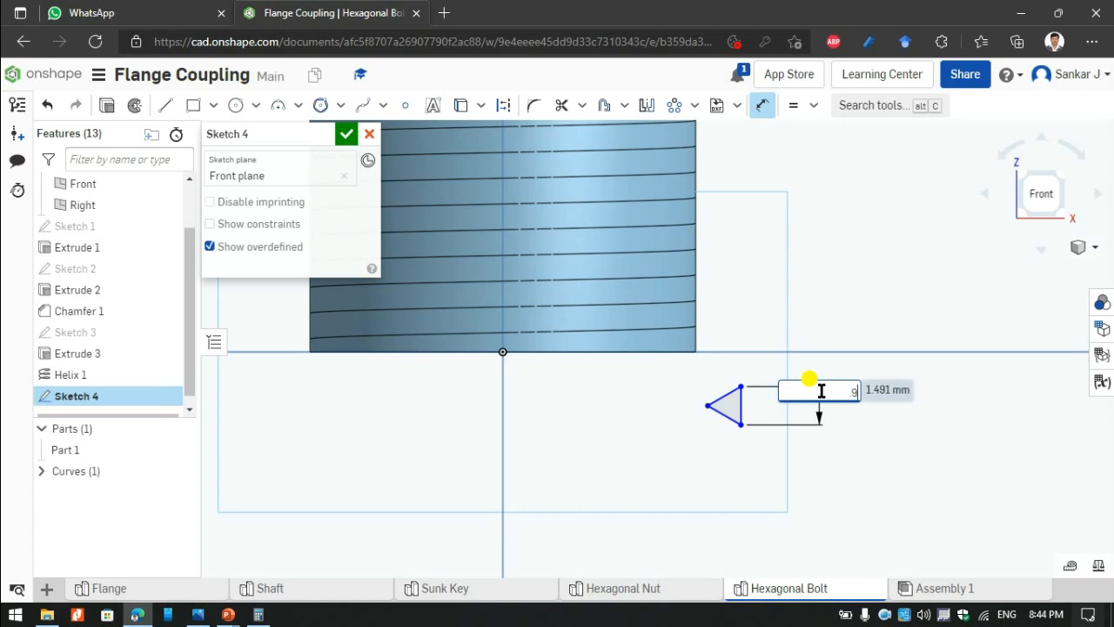
{"action": "type", "text": ".95"}
{"action": "key", "text": "Return"}
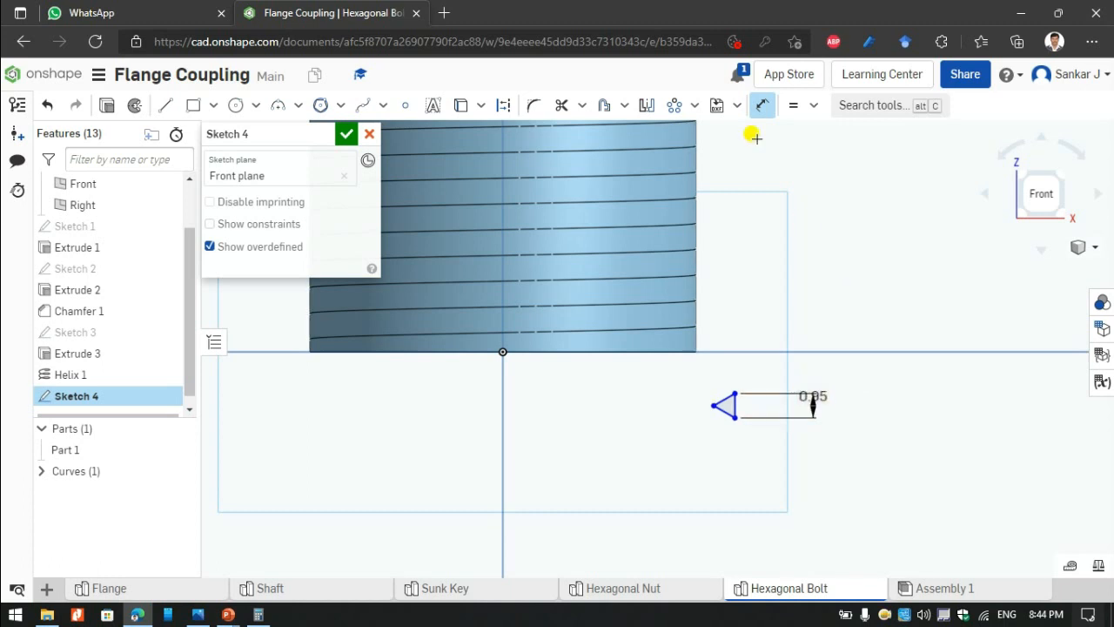
Pierce the triangle's upper outer corner onto the helix and finish the sketch.
{"action": "left_click", "coordinate": [813, 107]}
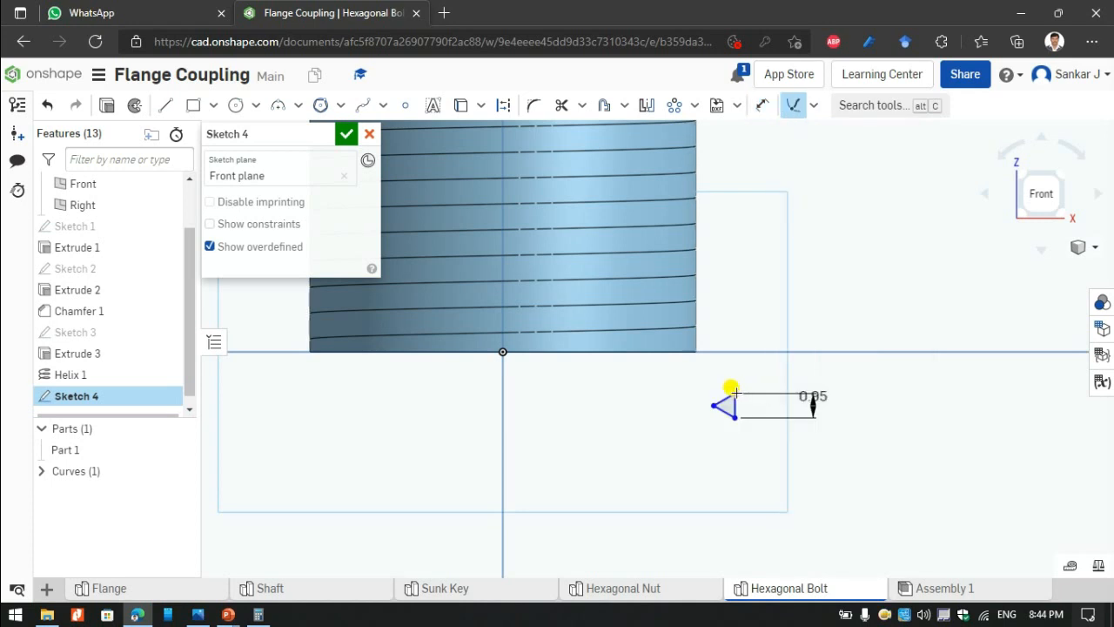
{"action": "left_click", "coordinate": [694, 321]}
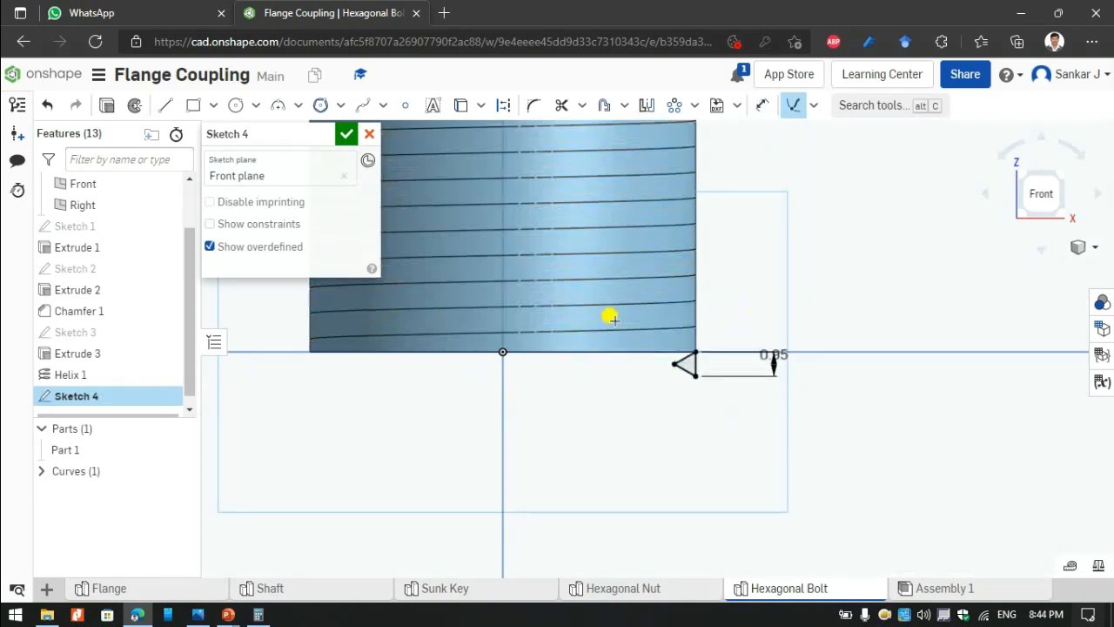
{"action": "left_click", "coordinate": [347, 132]}
Set up a solid sweep with the triangular sketch region as the profile and the helix as the sweep path.
{"action": "scroll", "coordinate": [696, 365], "scroll_direction": "up", "scroll_amount": 5}
{"action": "scroll", "coordinate": [728, 315], "scroll_direction": "down", "scroll_amount": 5}
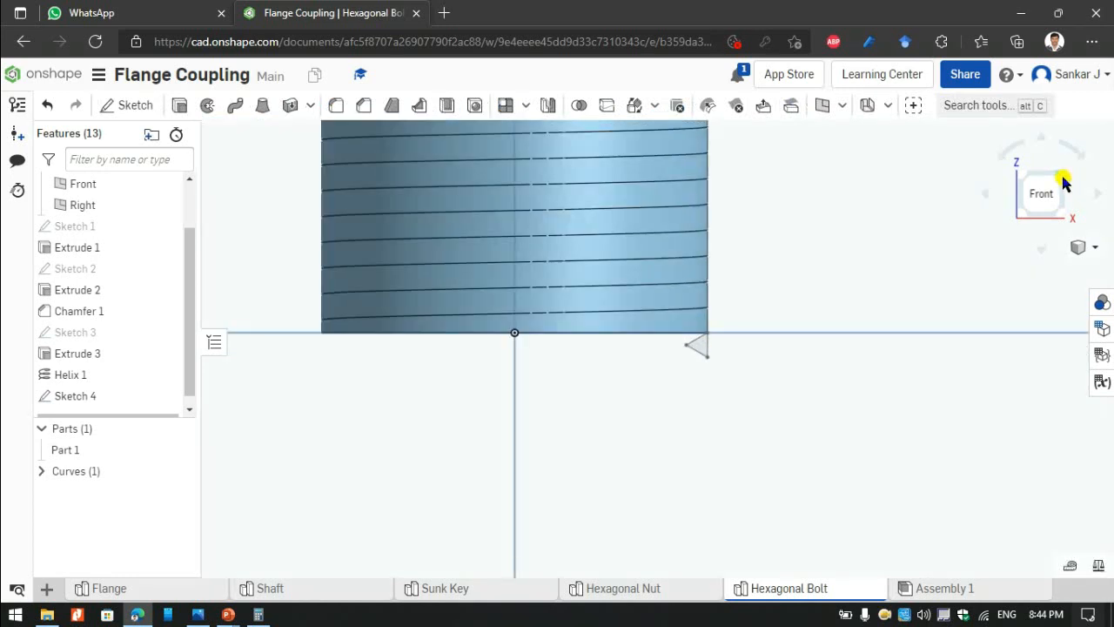
{"action": "left_click", "coordinate": [1064, 181]}
{"action": "scroll", "coordinate": [675, 366], "scroll_direction": "up", "scroll_amount": 5}
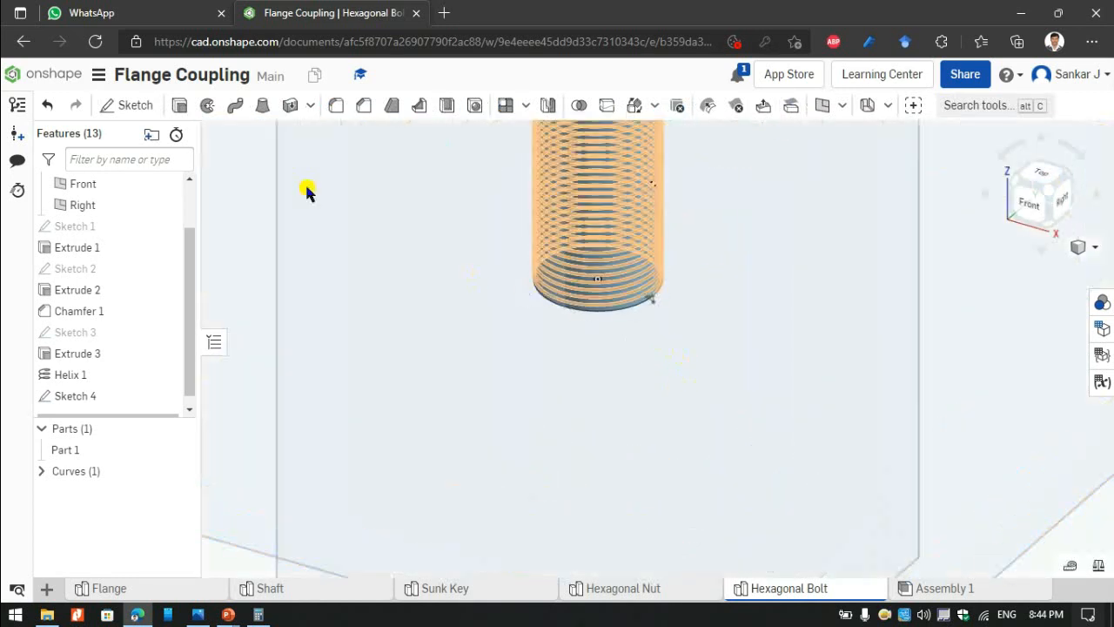
{"action": "left_click", "coordinate": [233, 105]}
{"action": "scroll", "coordinate": [653, 304], "scroll_direction": "up", "scroll_amount": 3}
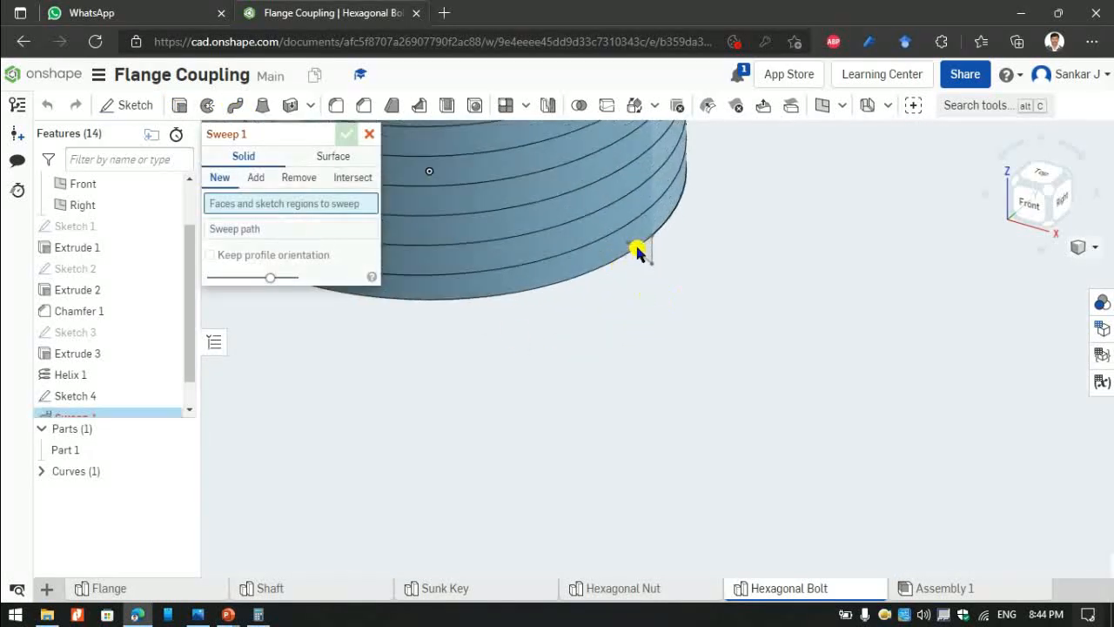
{"action": "left_click", "coordinate": [644, 249]}
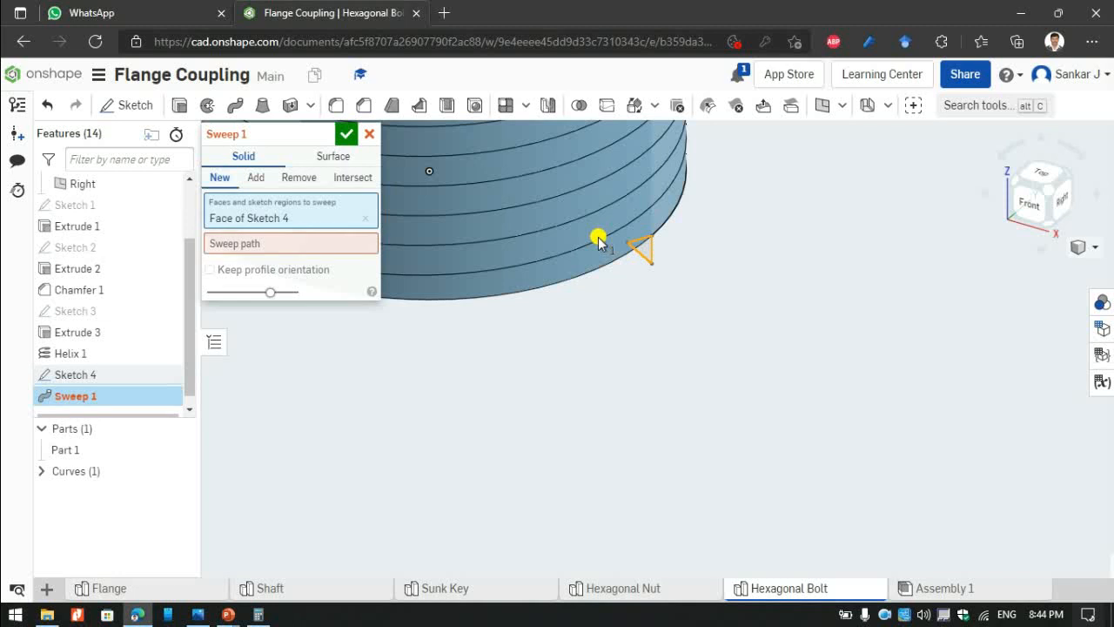
{"action": "scroll", "coordinate": [598, 241], "scroll_direction": "down", "scroll_amount": 1}
{"action": "left_click", "coordinate": [339, 244]}
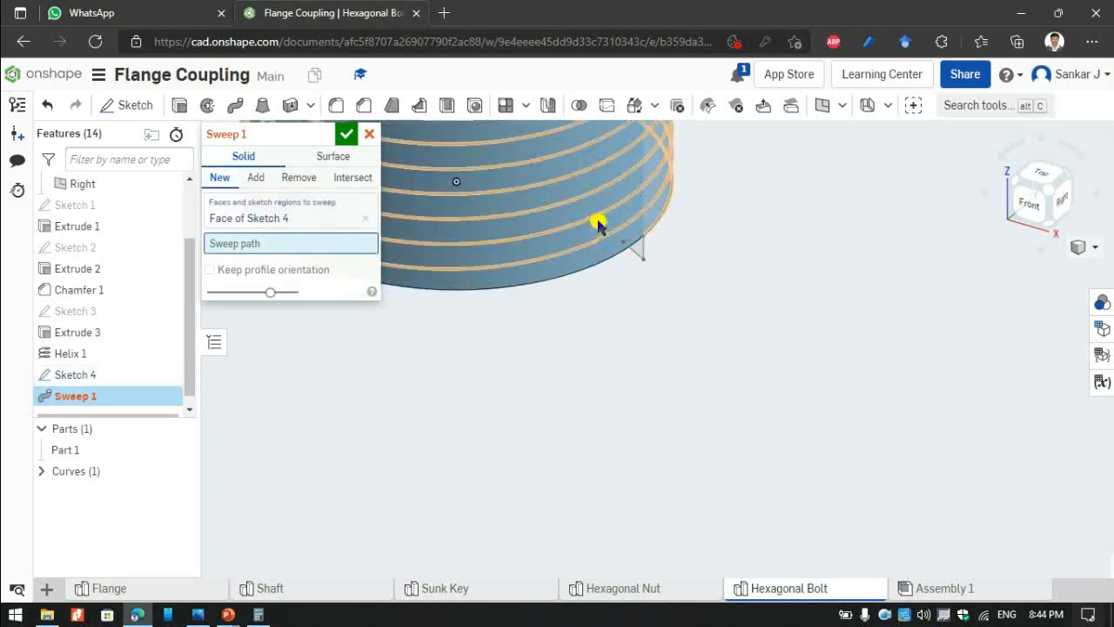
{"action": "left_click", "coordinate": [598, 224]}
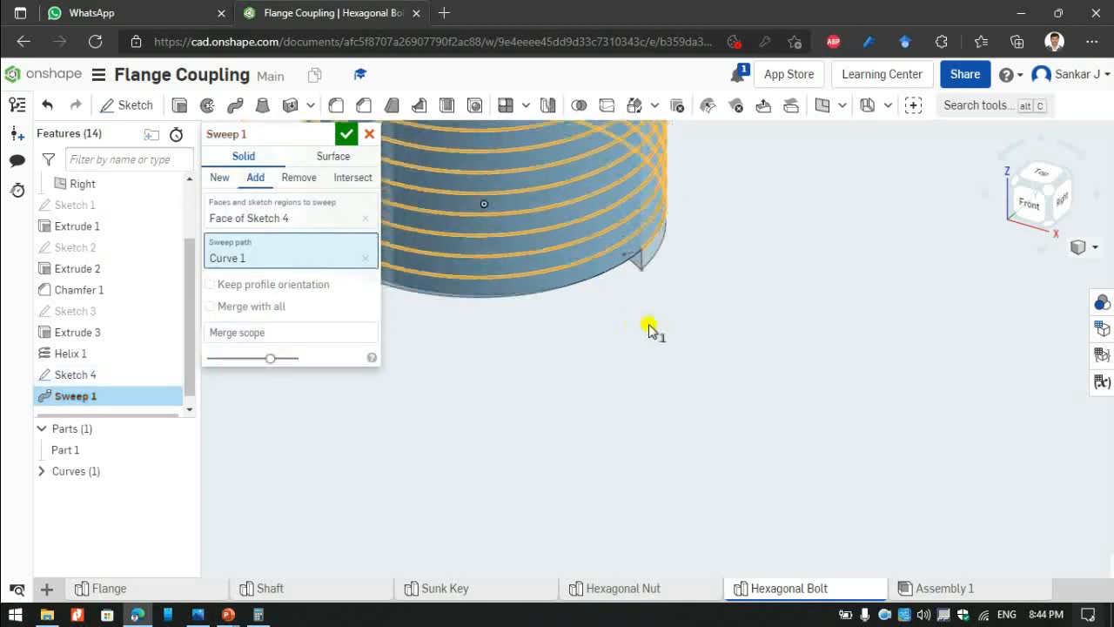
Set the sweep to Remove material from the bolt and accept it to cut the thread.
{"action": "scroll", "coordinate": [647, 325], "scroll_direction": "down", "scroll_amount": 4}
{"action": "left_click", "coordinate": [300, 177]}
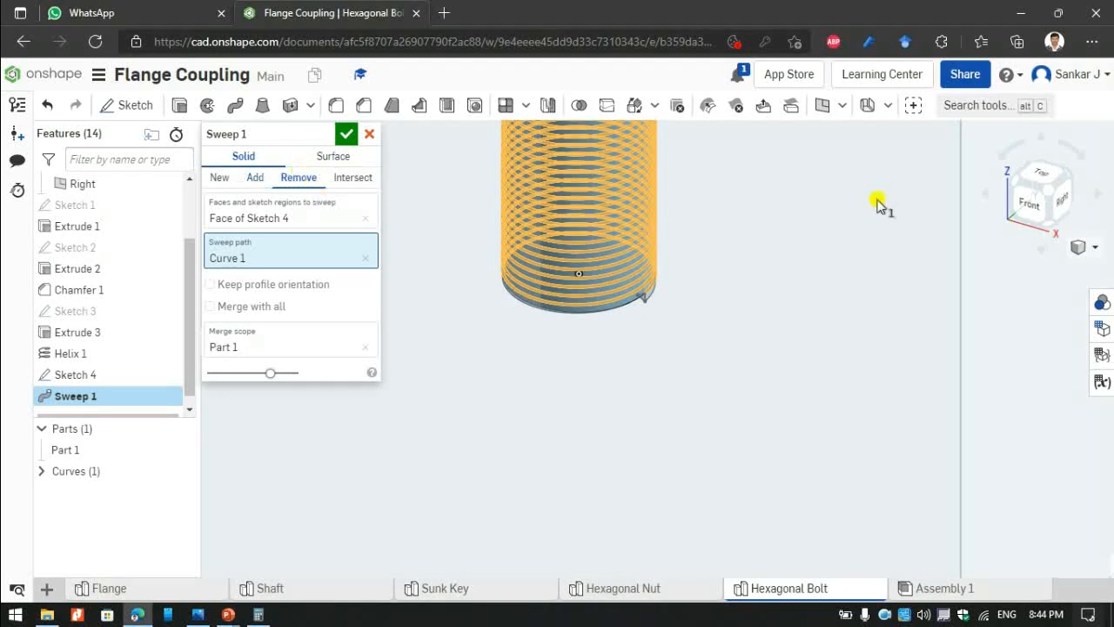
{"action": "left_click", "coordinate": [1027, 200]}
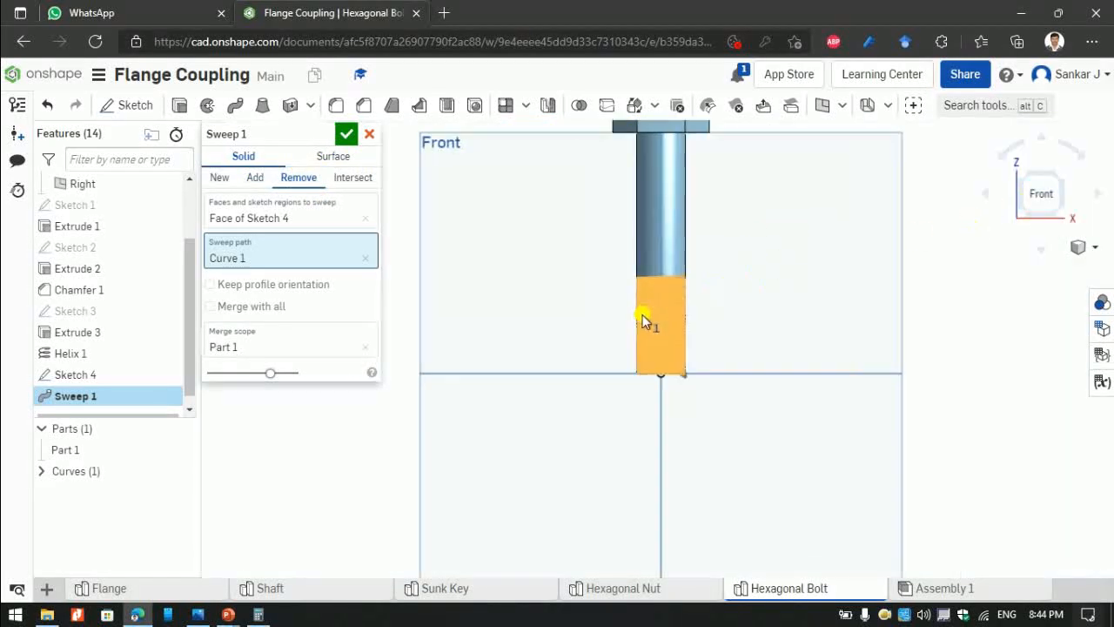
{"action": "scroll", "coordinate": [649, 314], "scroll_direction": "up", "scroll_amount": 6}
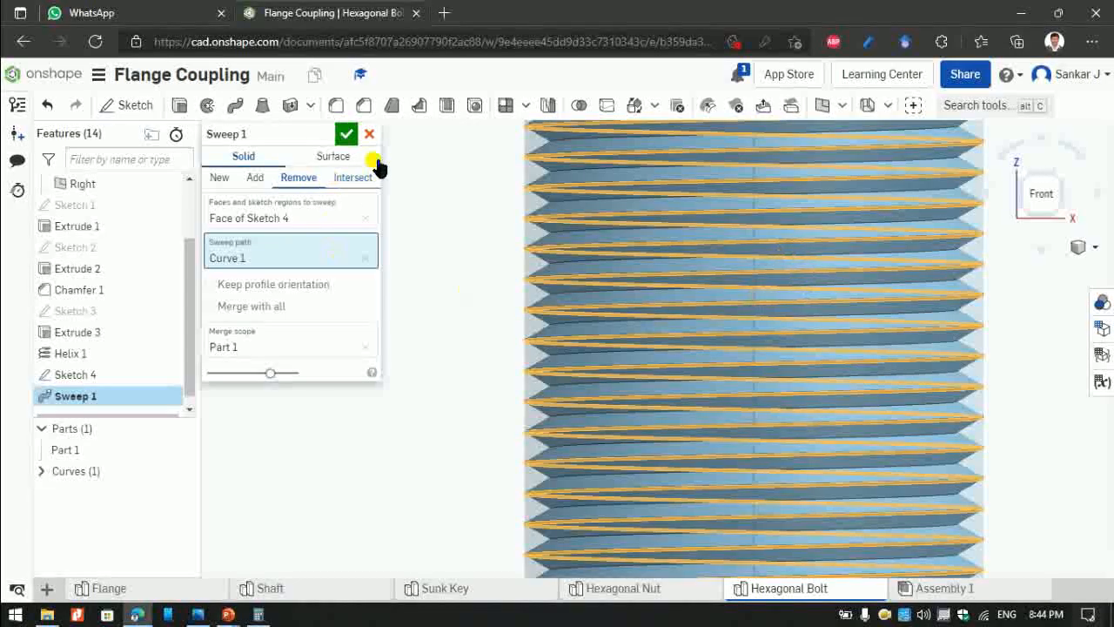
{"action": "left_click", "coordinate": [345, 133]}
Examine the whole bolt and its cut thread from an angled view.
{"action": "scroll", "coordinate": [502, 281], "scroll_direction": "down", "scroll_amount": 5}
{"action": "scroll", "coordinate": [557, 270], "scroll_direction": "down", "scroll_amount": 5}
{"action": "left_click", "coordinate": [1058, 181]}
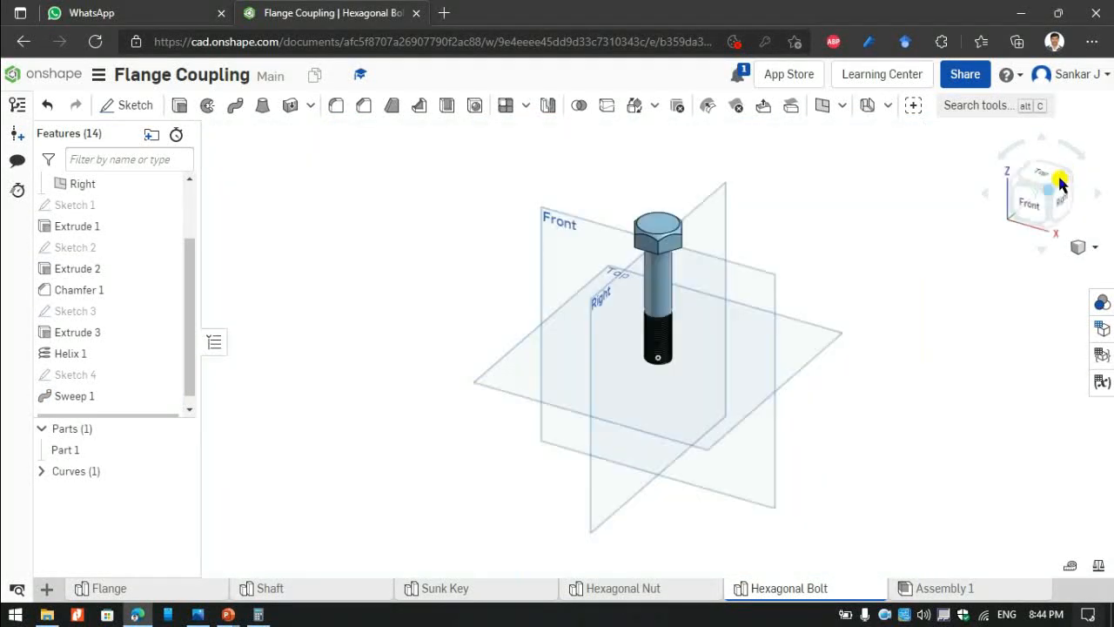
{"action": "scroll", "coordinate": [659, 241], "scroll_direction": "up", "scroll_amount": 5}
{"action": "scroll", "coordinate": [696, 273], "scroll_direction": "down", "scroll_amount": 5}
{"action": "scroll", "coordinate": [718, 322], "scroll_direction": "down", "scroll_amount": 1}
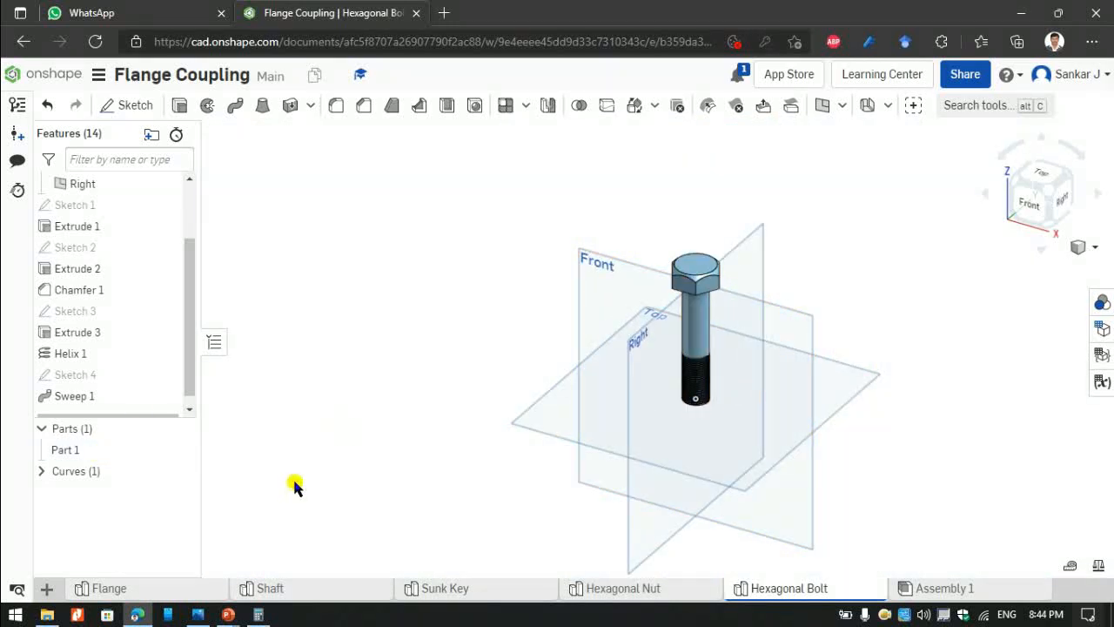
Rename Part 1 as Hexagonal Bolt in its properties and apply the change.
{"action": "right_click", "coordinate": [88, 451]}
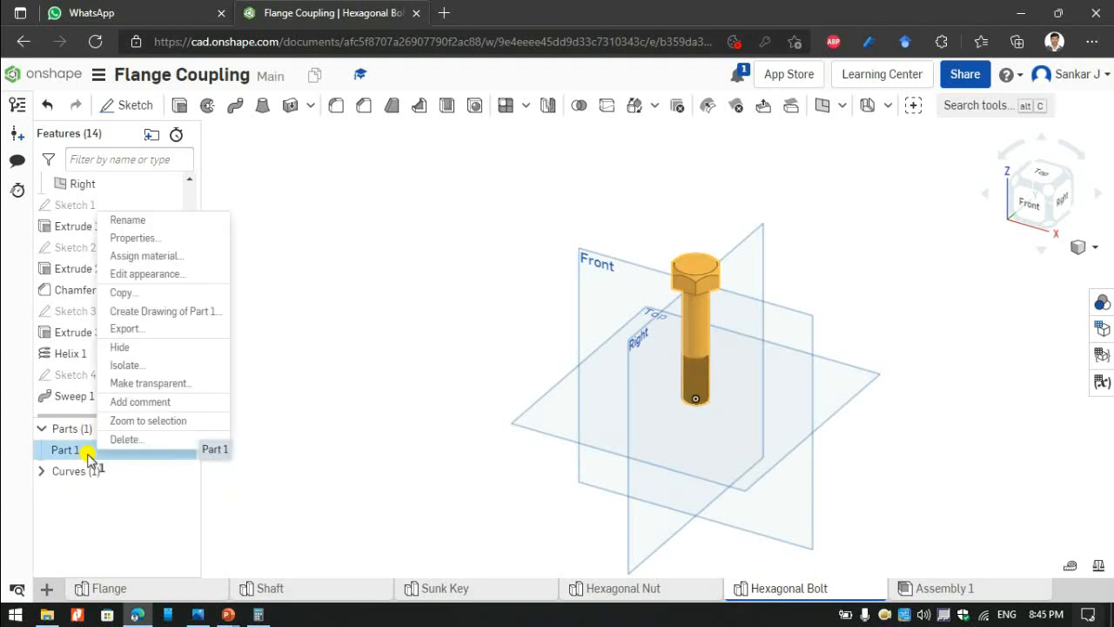
{"action": "left_click", "coordinate": [134, 238]}
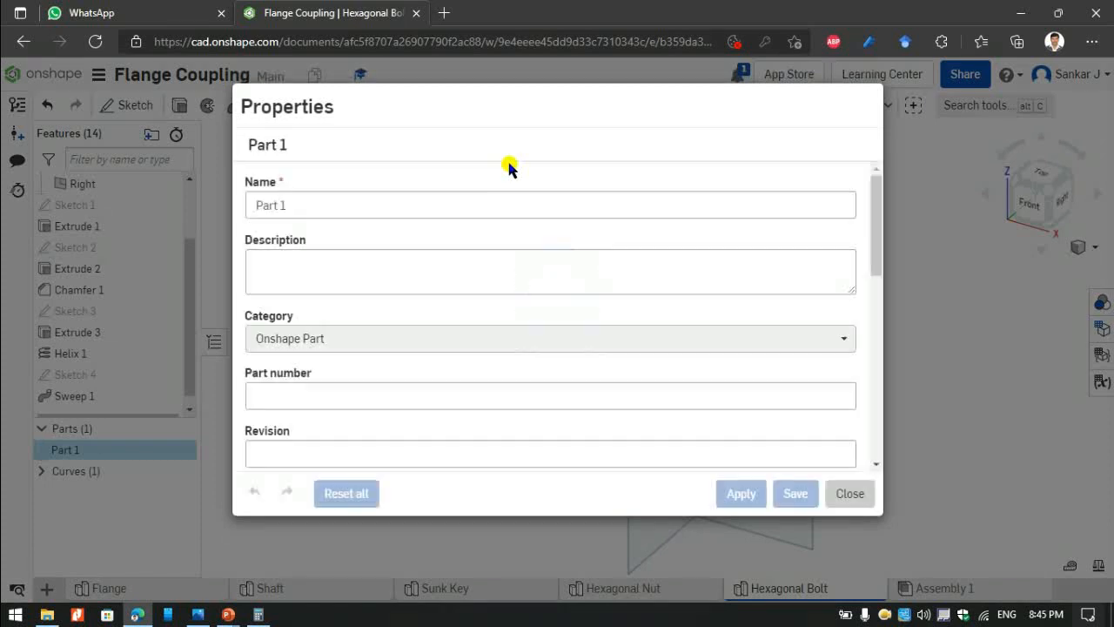
{"action": "triple_click", "coordinate": [454, 203]}
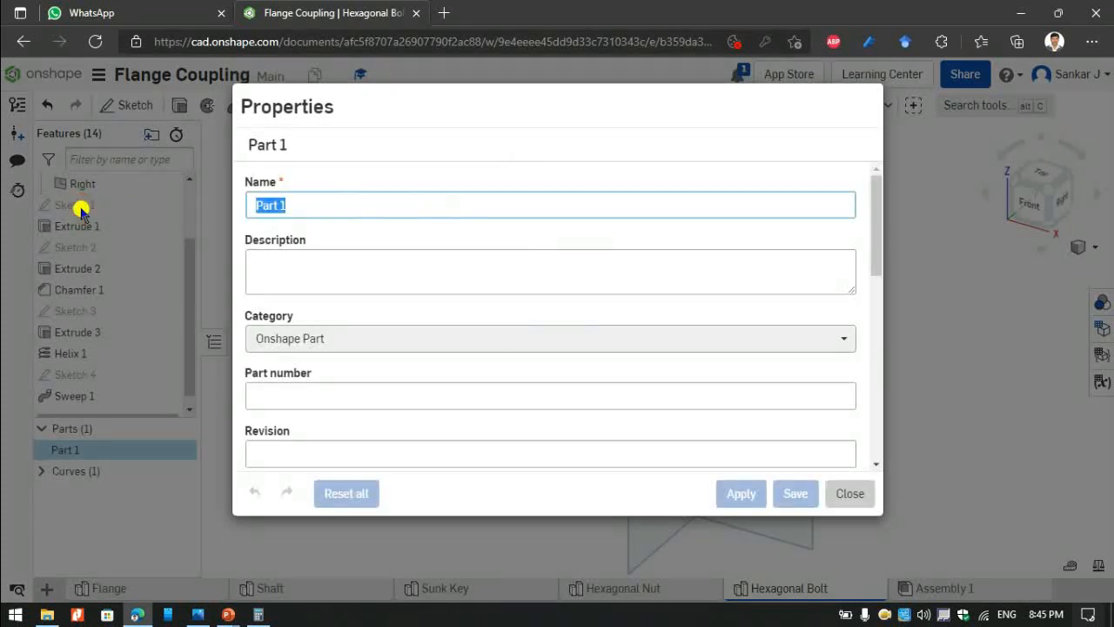
{"action": "type", "text": "Hexagonal Bol"}
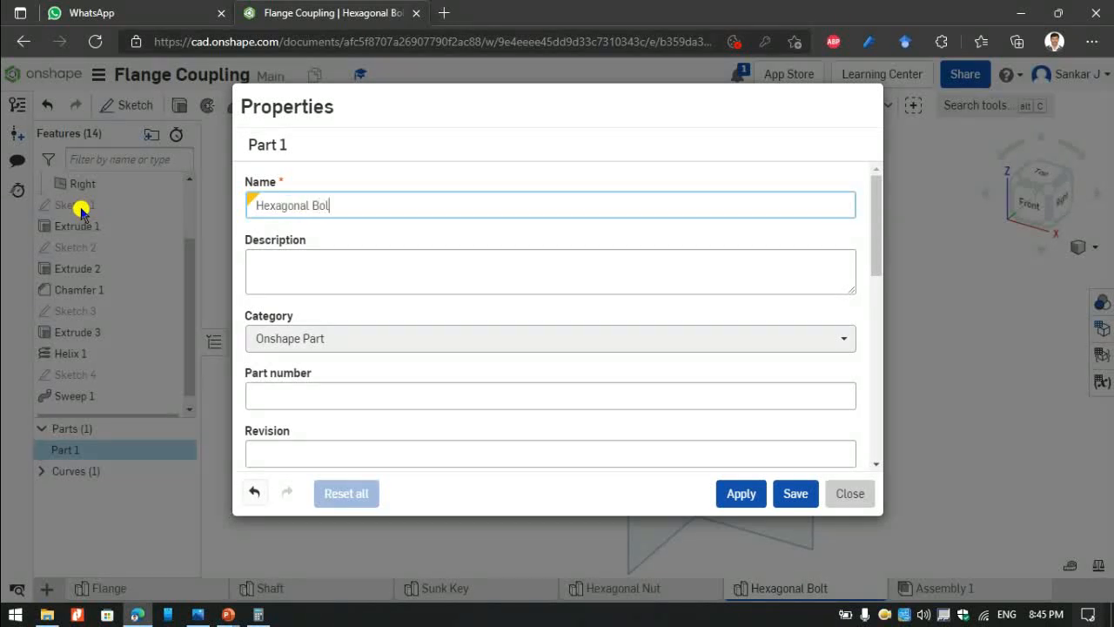
{"action": "key", "text": "Tab"}
{"action": "key", "text": "Tab"}
{"action": "key", "text": "Tab"}
{"action": "key", "text": "Tab"}
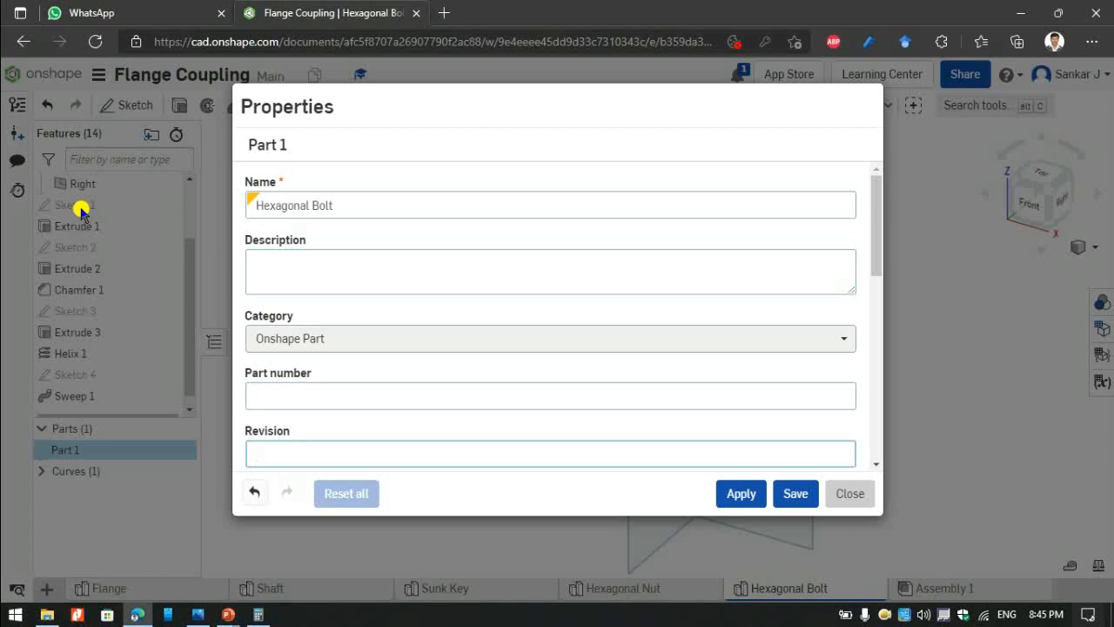
{"action": "left_click", "coordinate": [311, 395]}
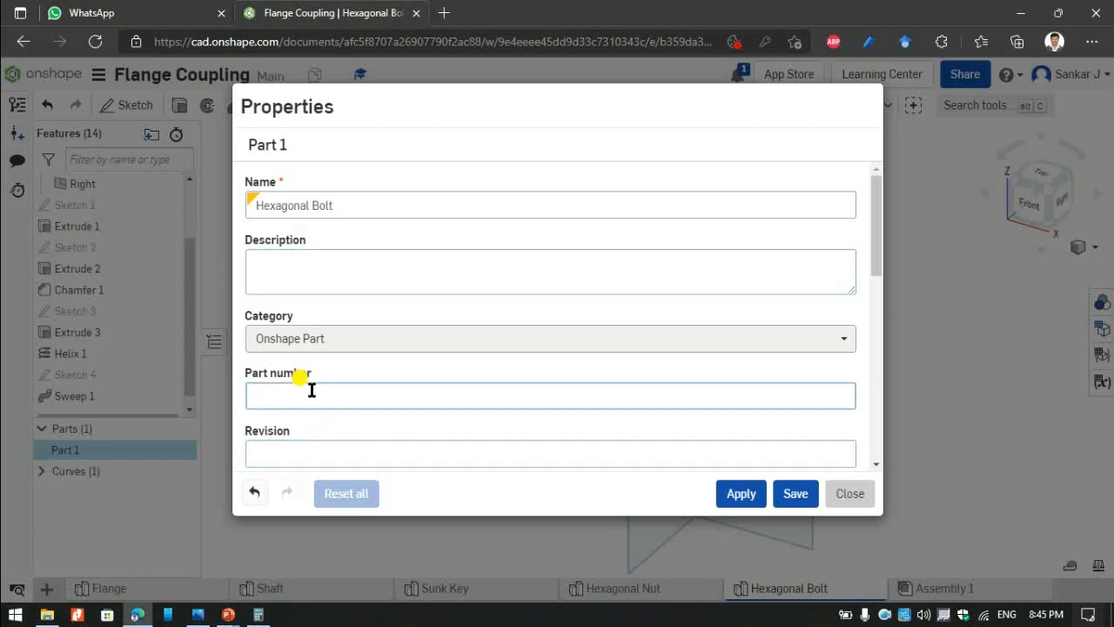
{"action": "left_click", "coordinate": [739, 487]}
{"action": "left_click", "coordinate": [838, 494]}
Assign Hardened Alloy Steel from the Onshape Material Library to the hexagonal bolt part.
{"action": "right_click", "coordinate": [129, 448]}
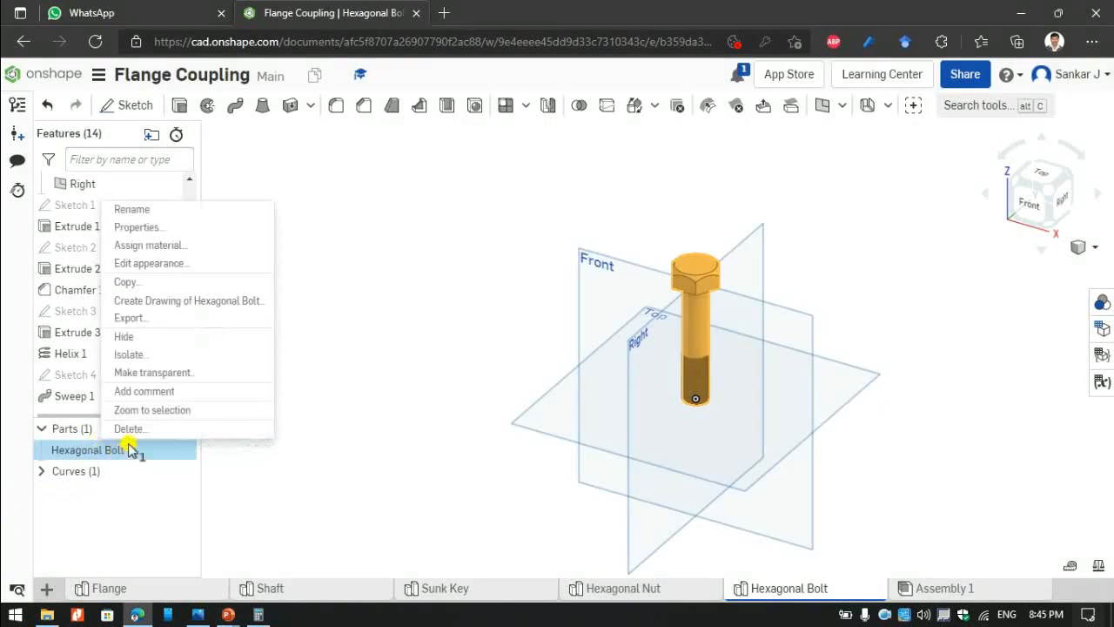
{"action": "left_click", "coordinate": [144, 246]}
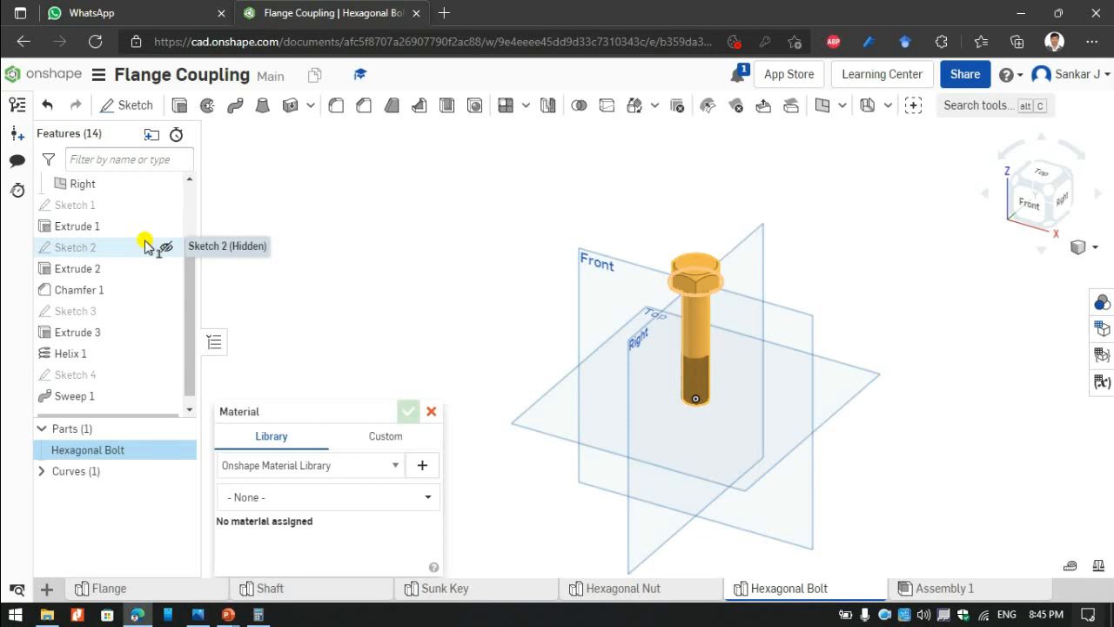
{"action": "left_click", "coordinate": [297, 497]}
{"action": "type", "text": "hard"}
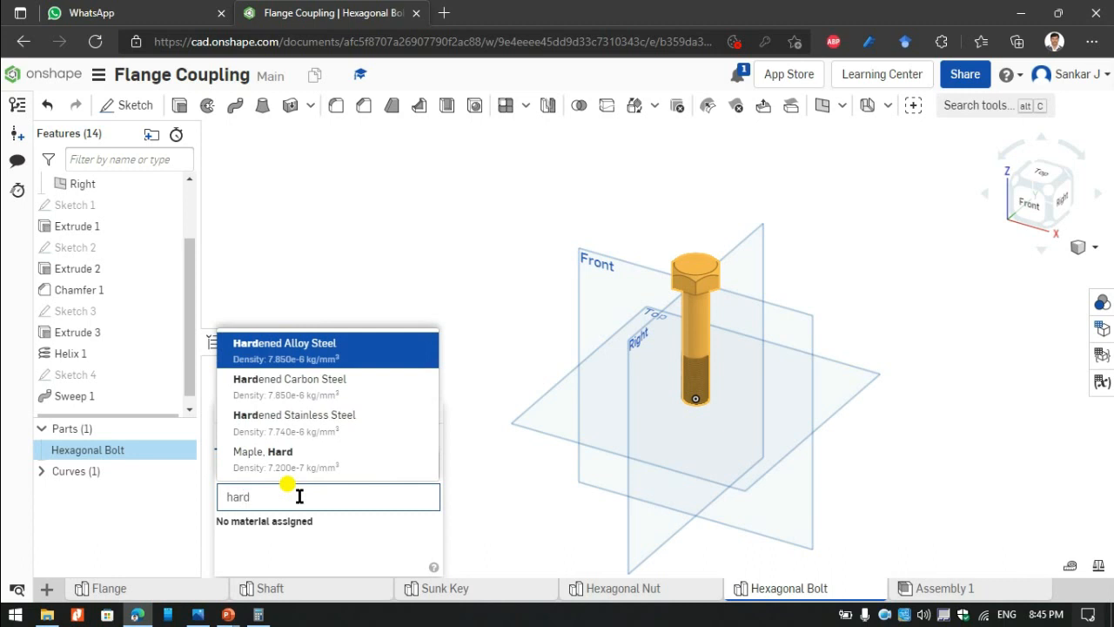
{"action": "left_click", "coordinate": [287, 342]}
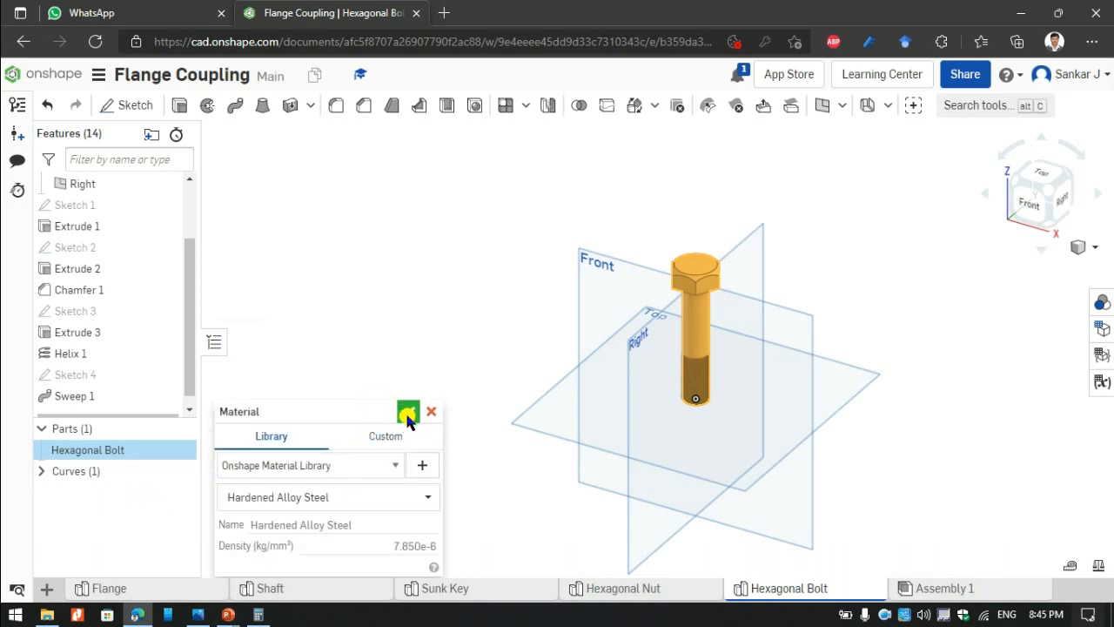
{"action": "left_click", "coordinate": [408, 417]}
Change the hexagonal bolt's appearance to the light grey color CFDBE5.
{"action": "right_click", "coordinate": [88, 452]}
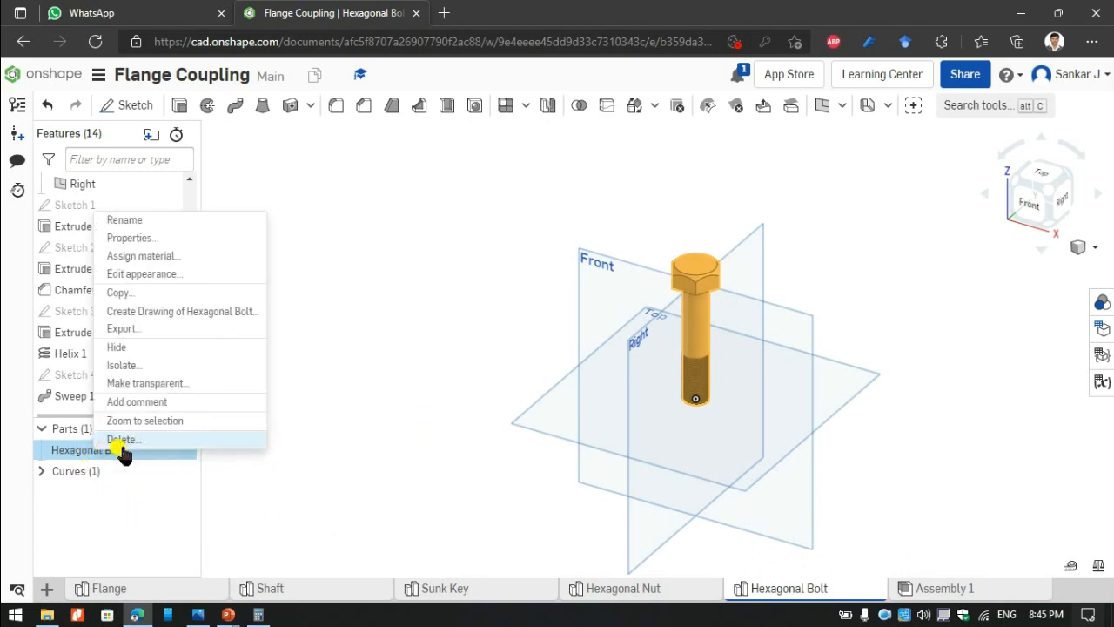
{"action": "left_click", "coordinate": [130, 274]}
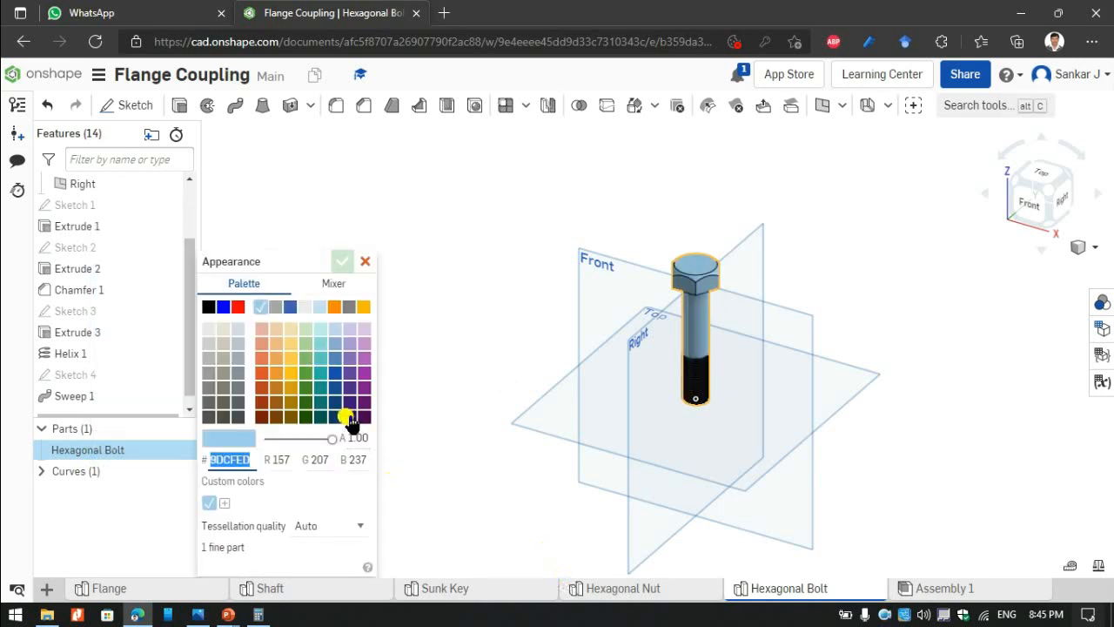
{"action": "left_click", "coordinate": [238, 328]}
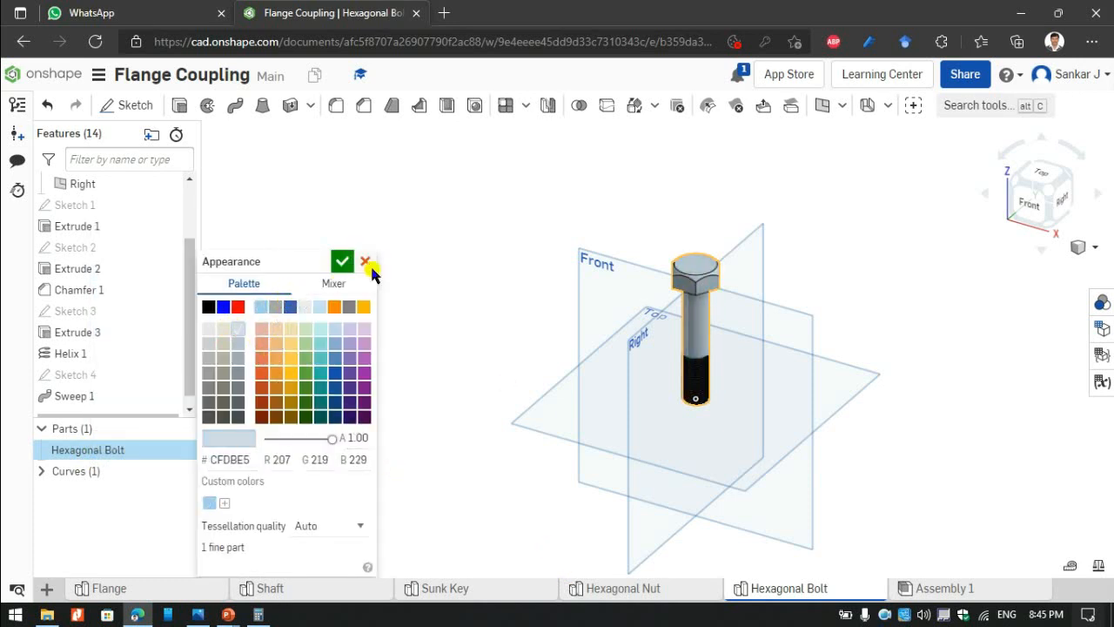
{"action": "left_click", "coordinate": [345, 264]}
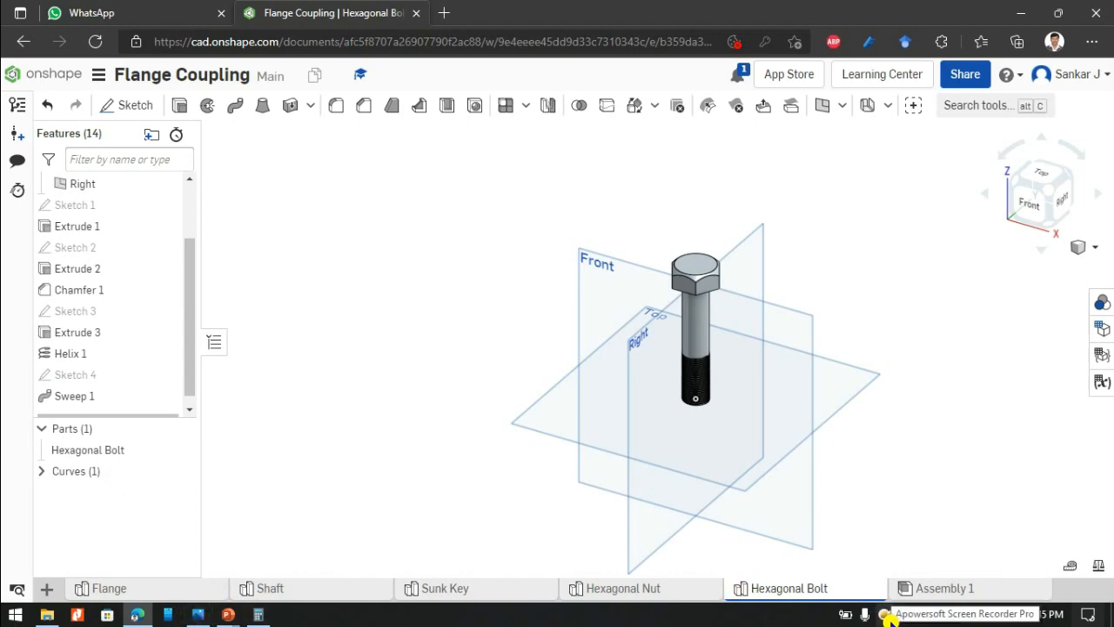
{"action": "left_click", "coordinate": [907, 615]}
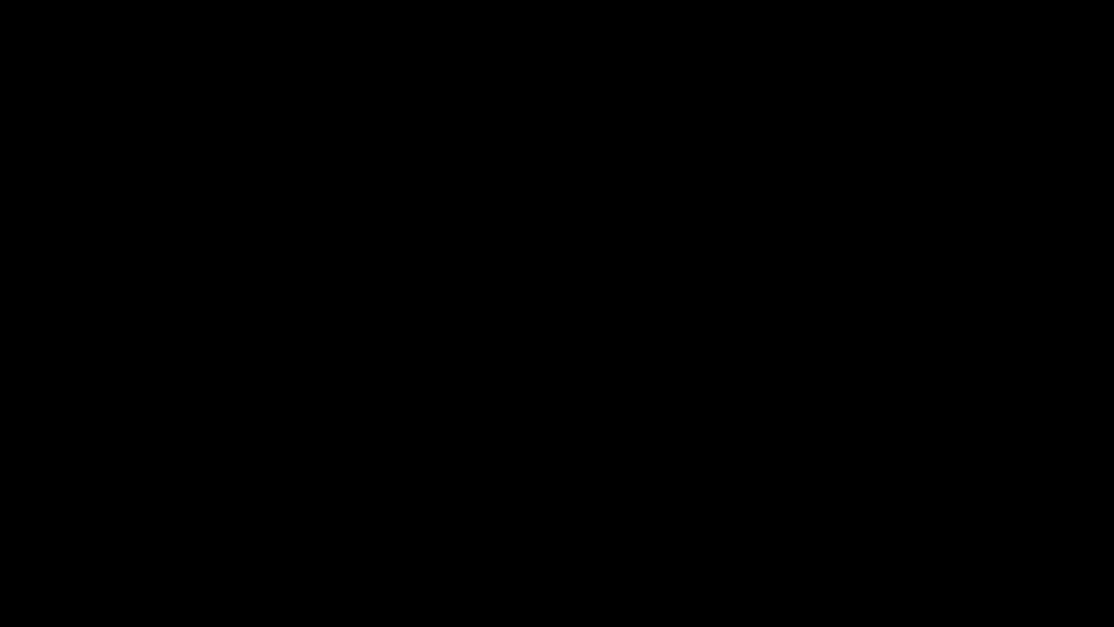